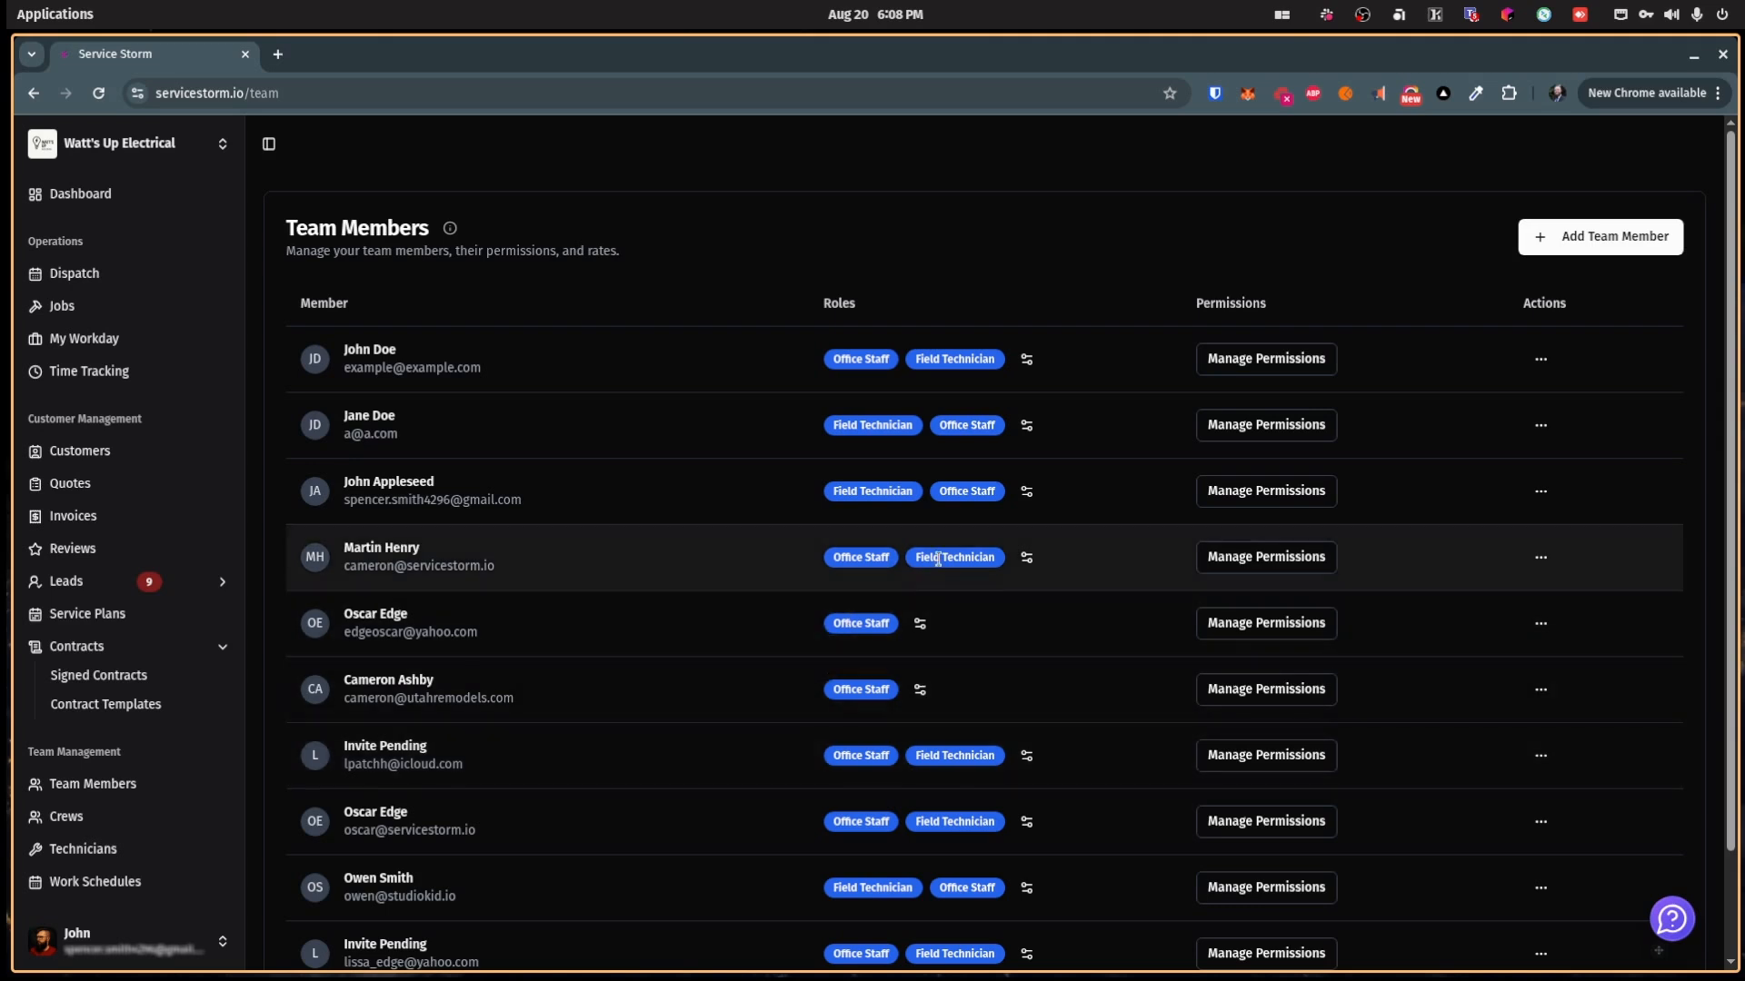
Step: Look over the fourth team member's permissions without changes, then go to the Technicians list
click(1274, 557)
scroll(943, 498, down, 10)
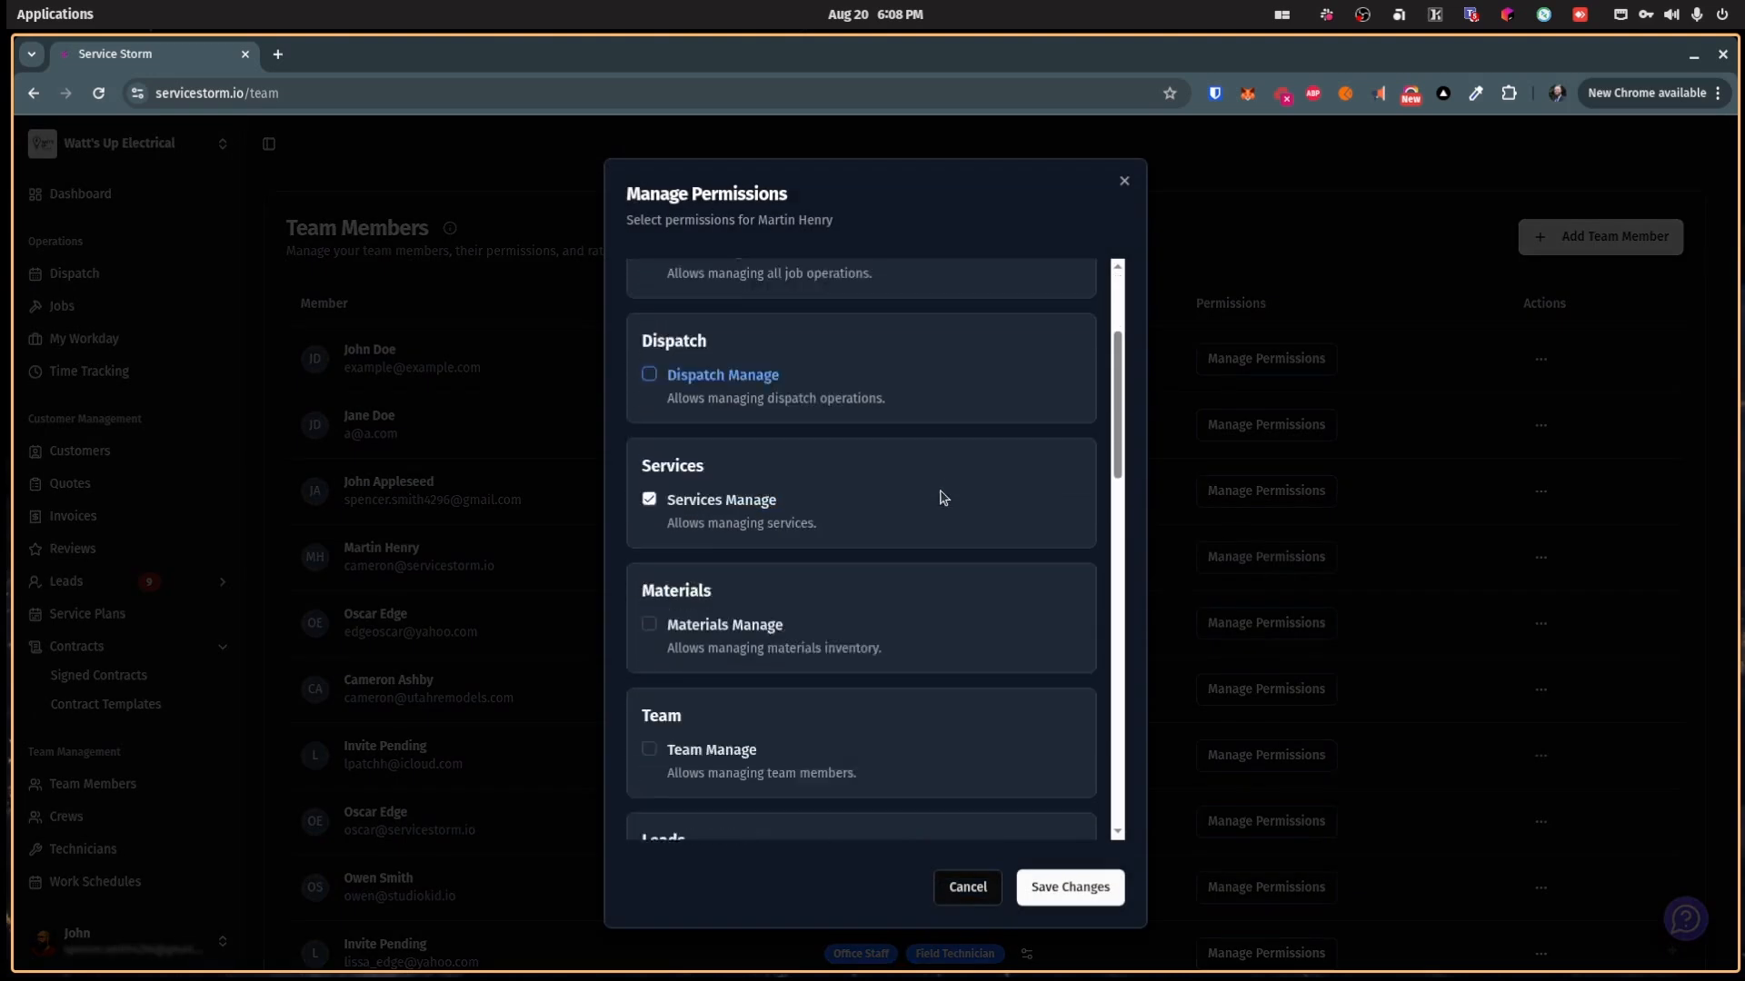
scroll(909, 496, up, 10)
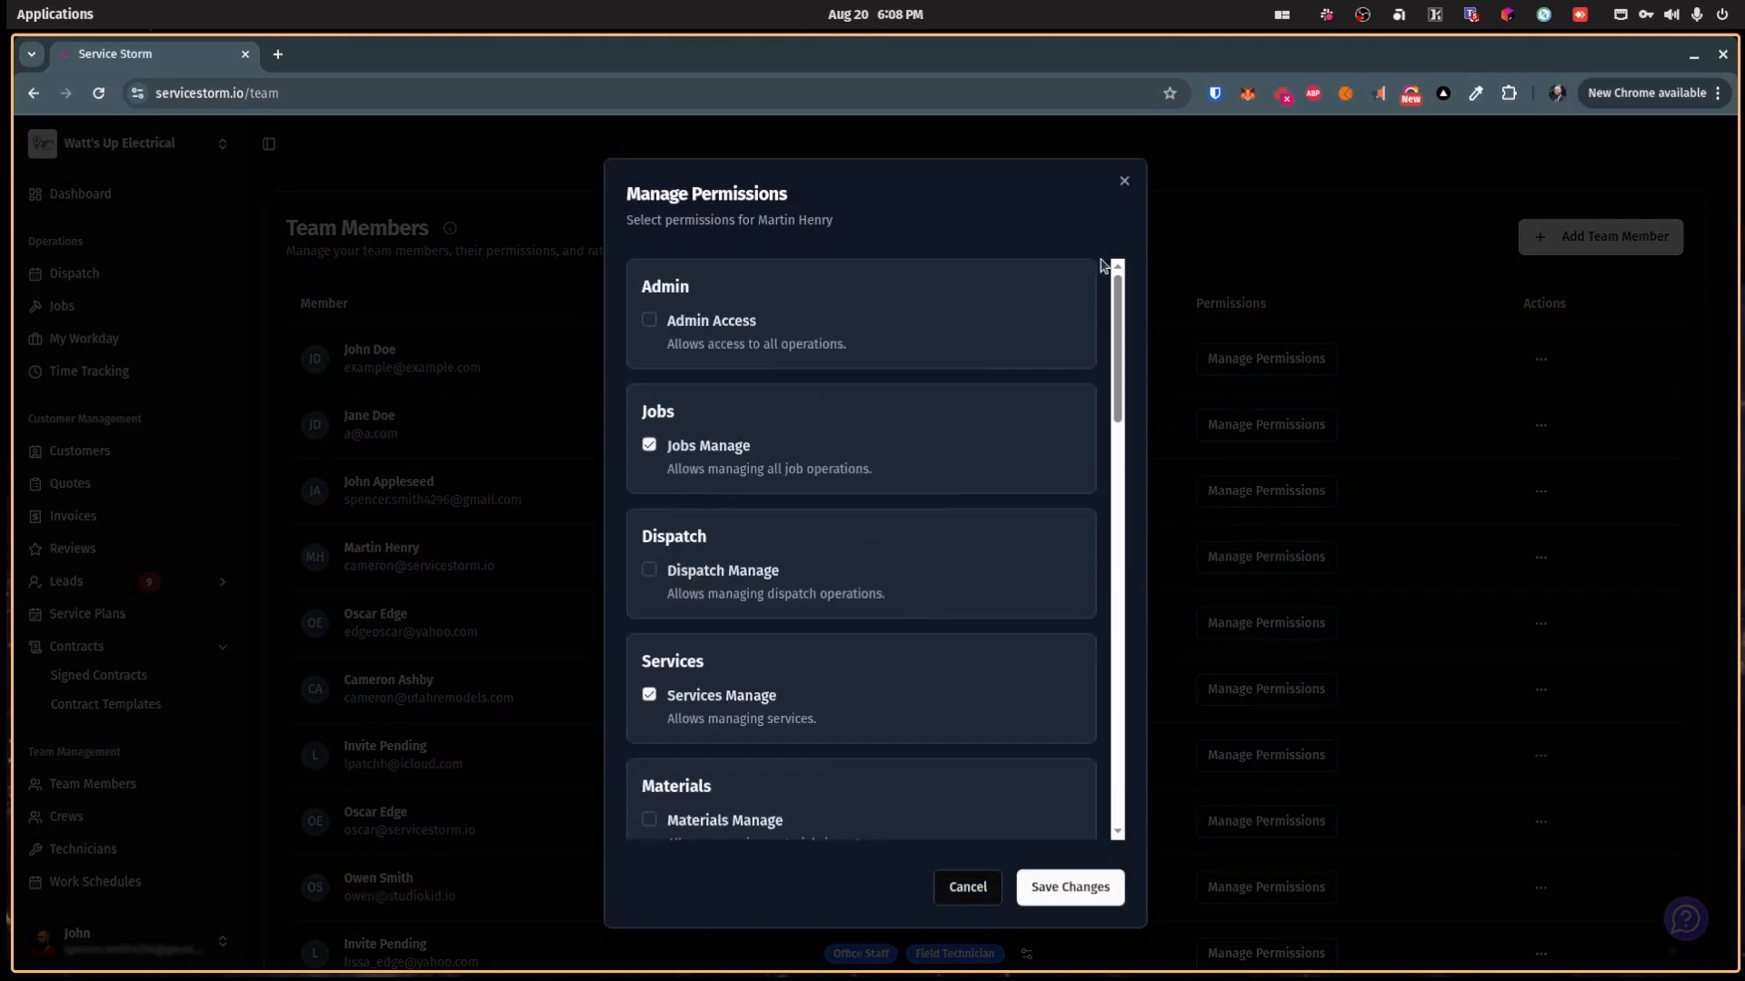
click(1124, 181)
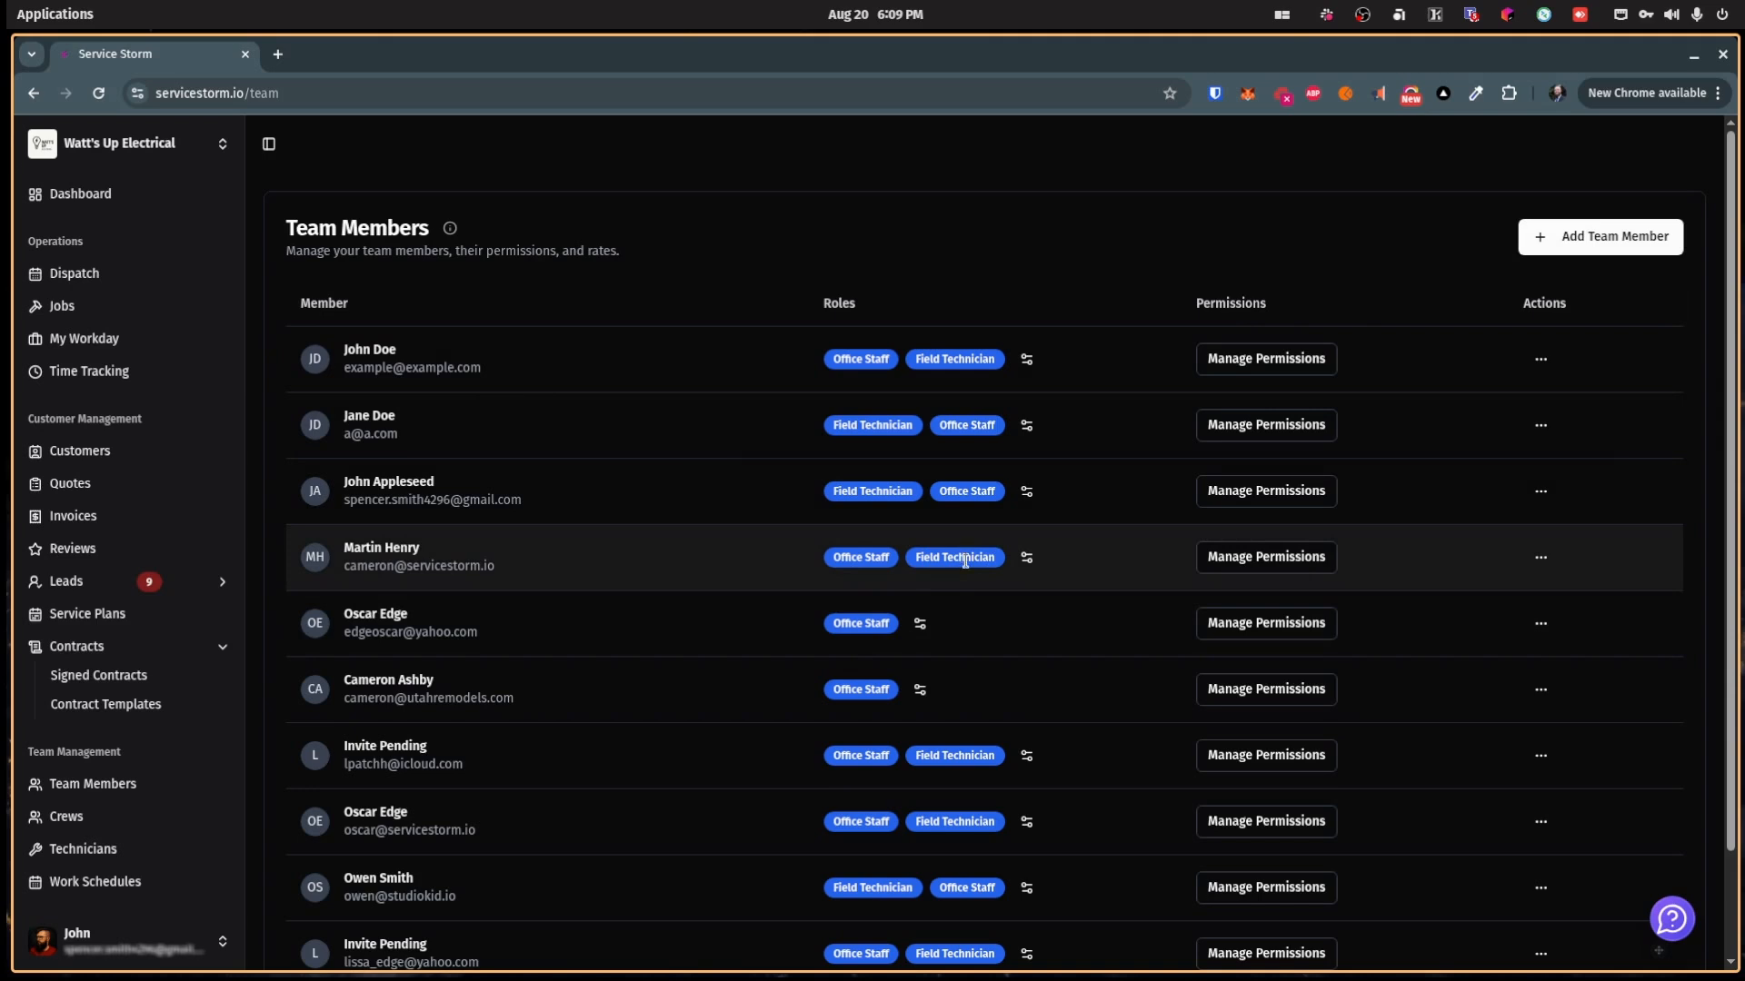
click(136, 847)
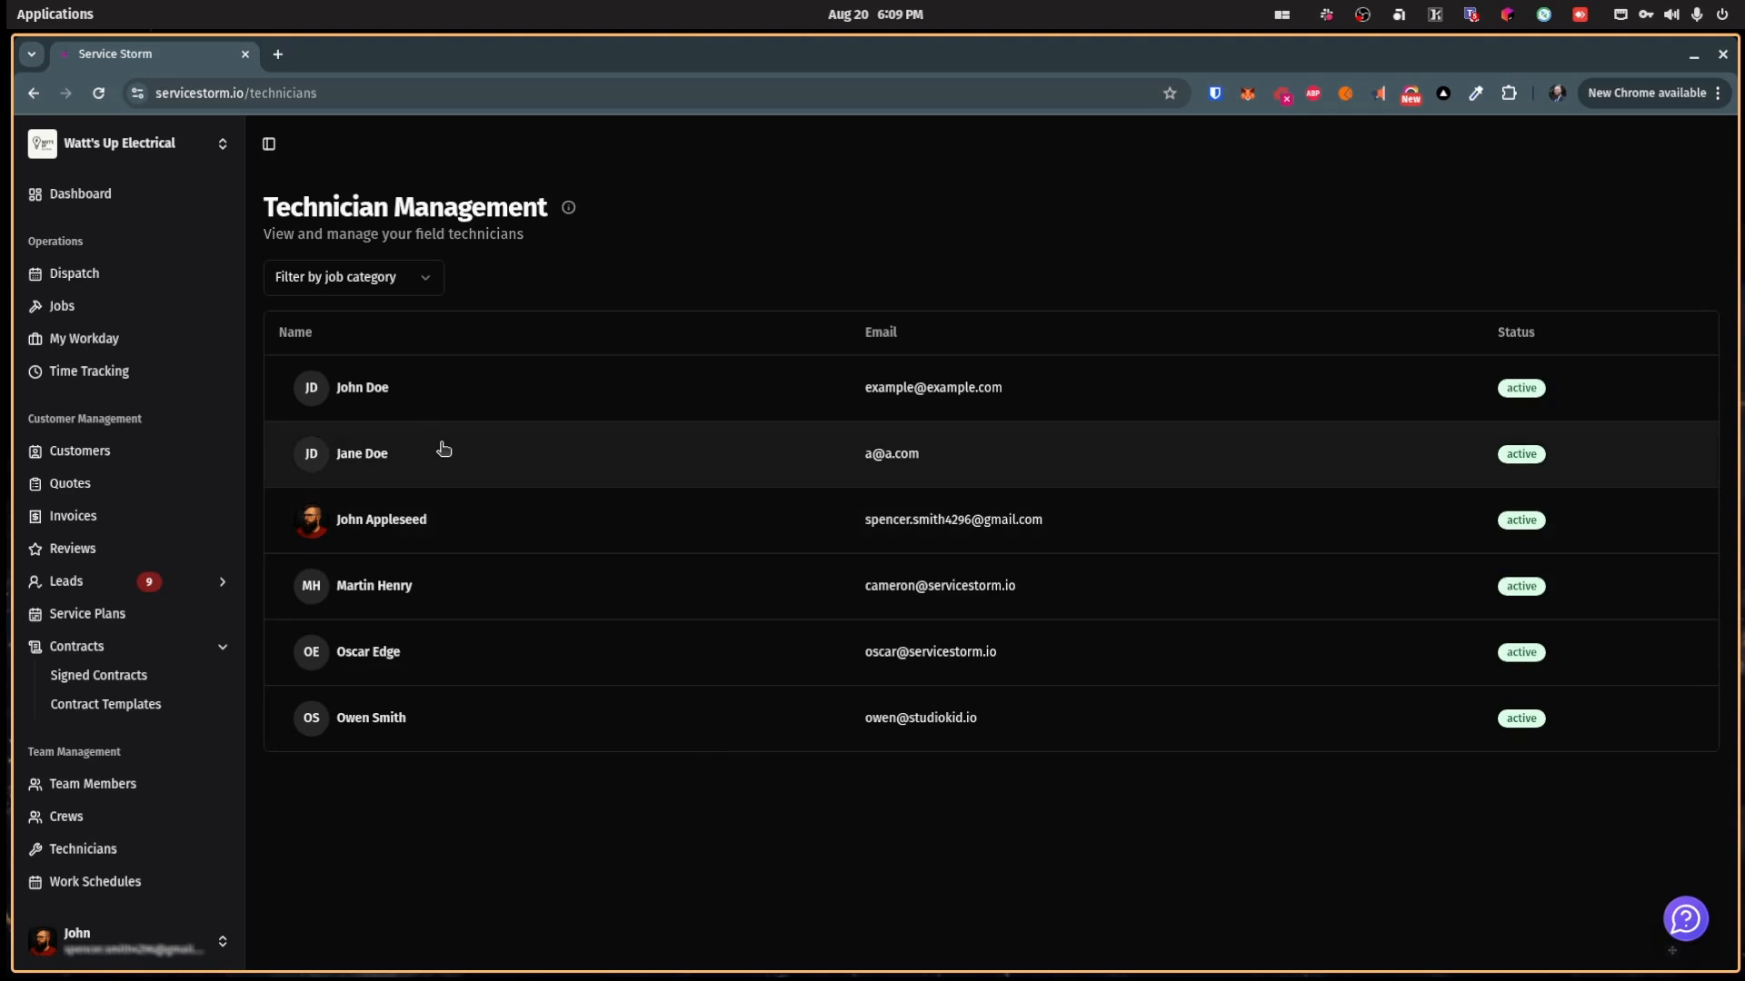
Step: Change the fifth technician's hourly rate to $50.00/hr and save it
click(506, 658)
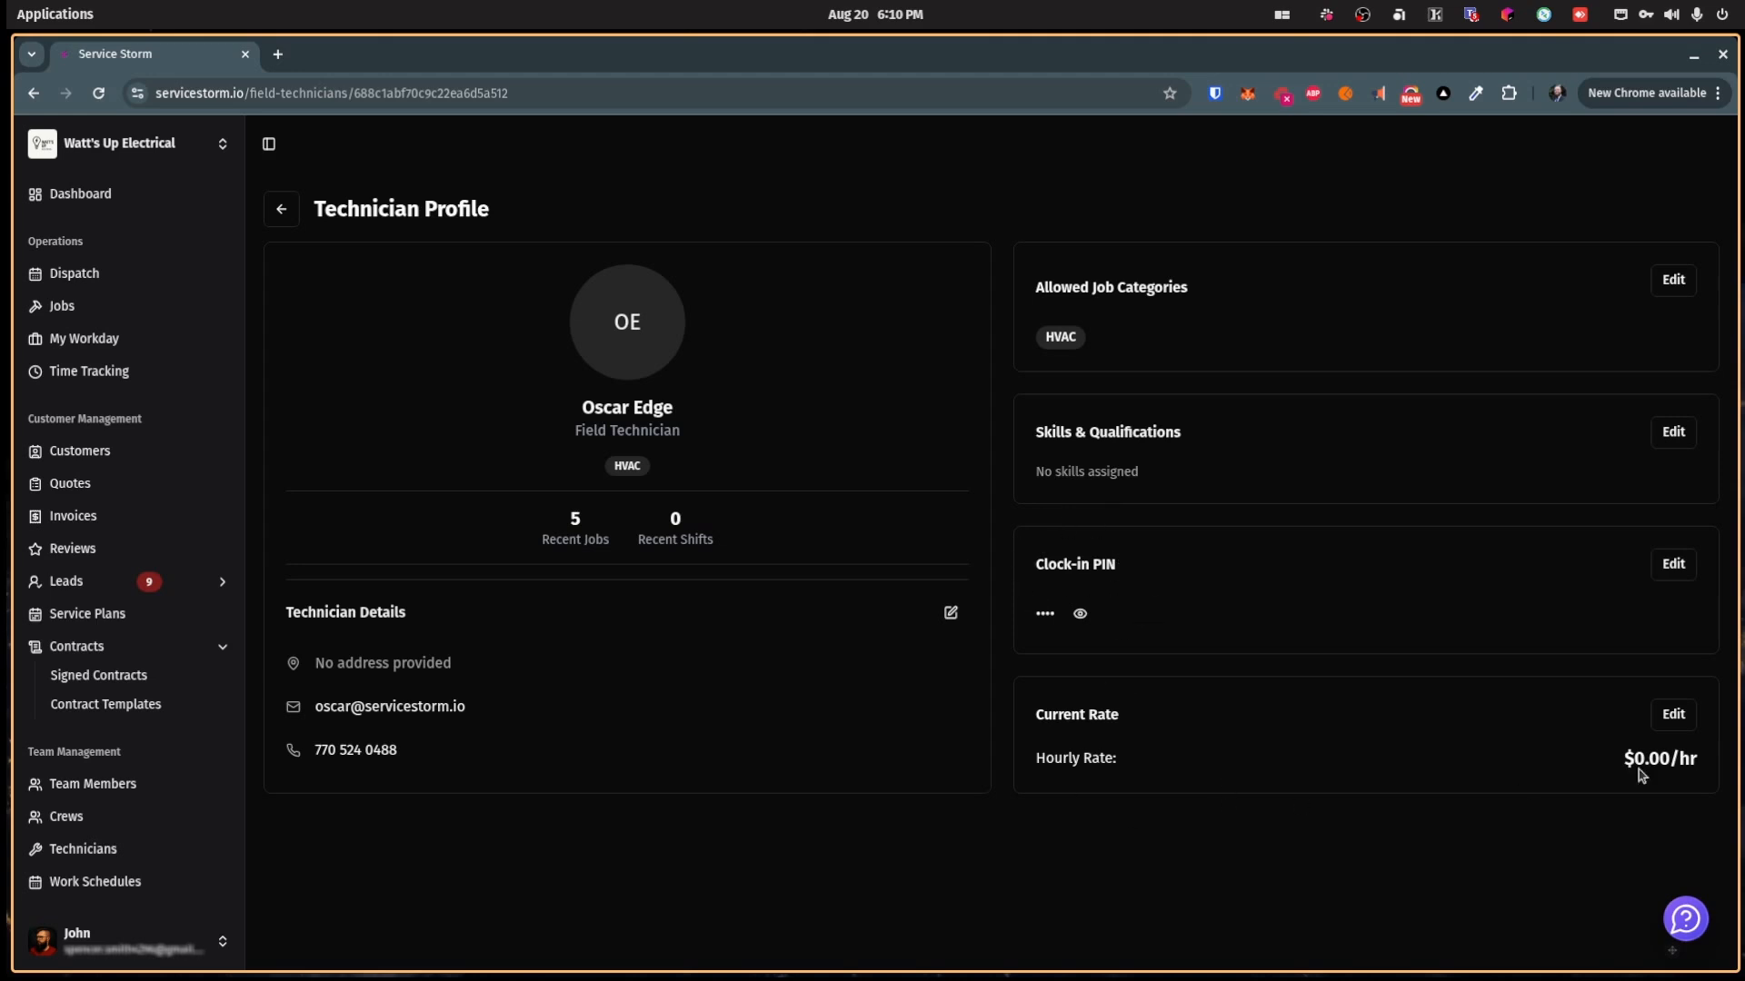
click(1669, 716)
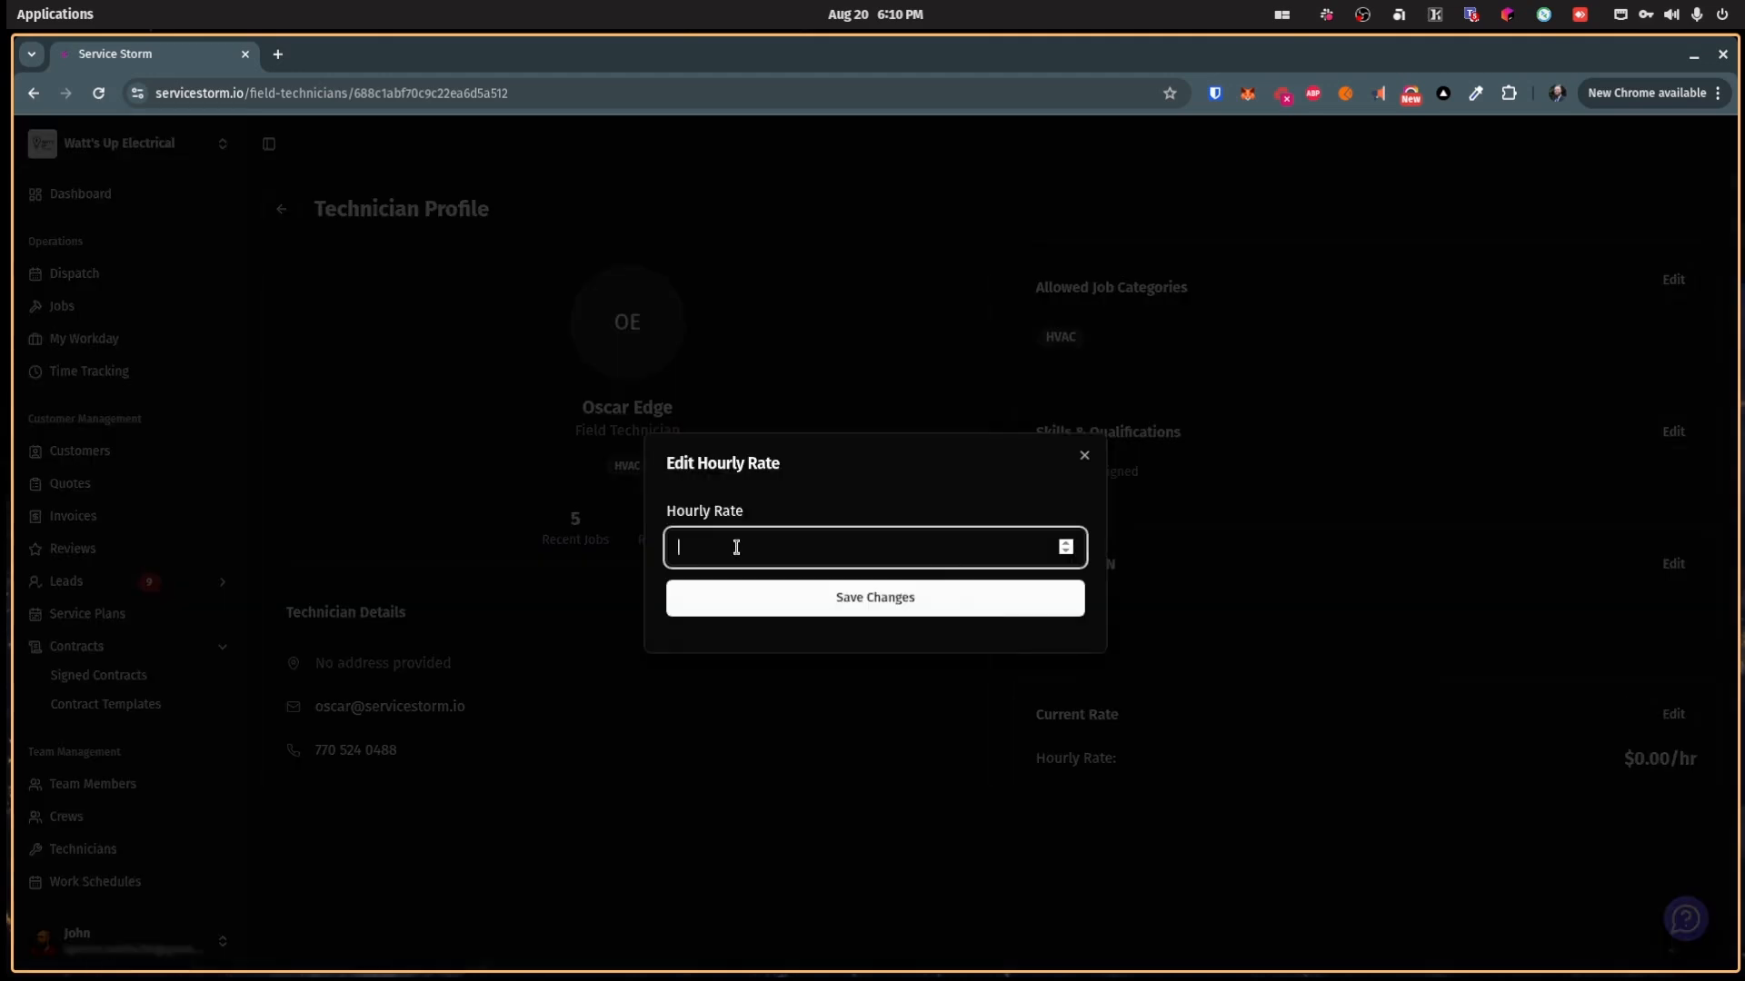
click(741, 607)
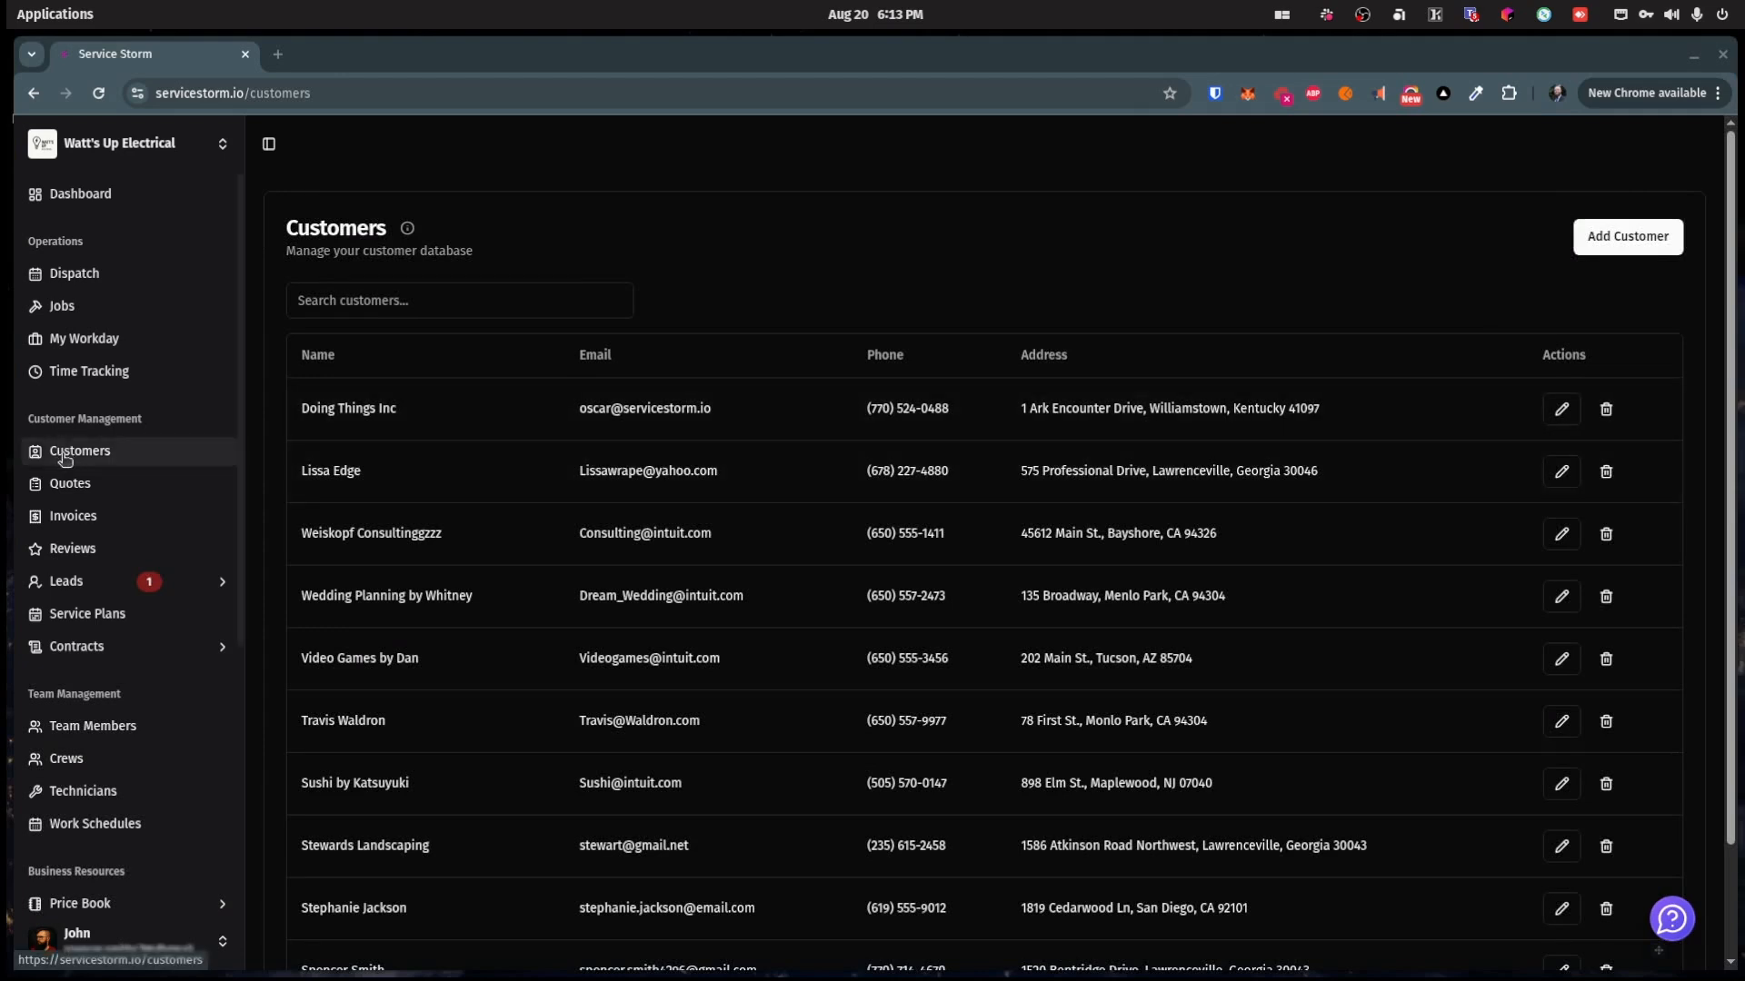
Step: Open the Add Customer form on the Customers page and cancel it without saving
click(66, 458)
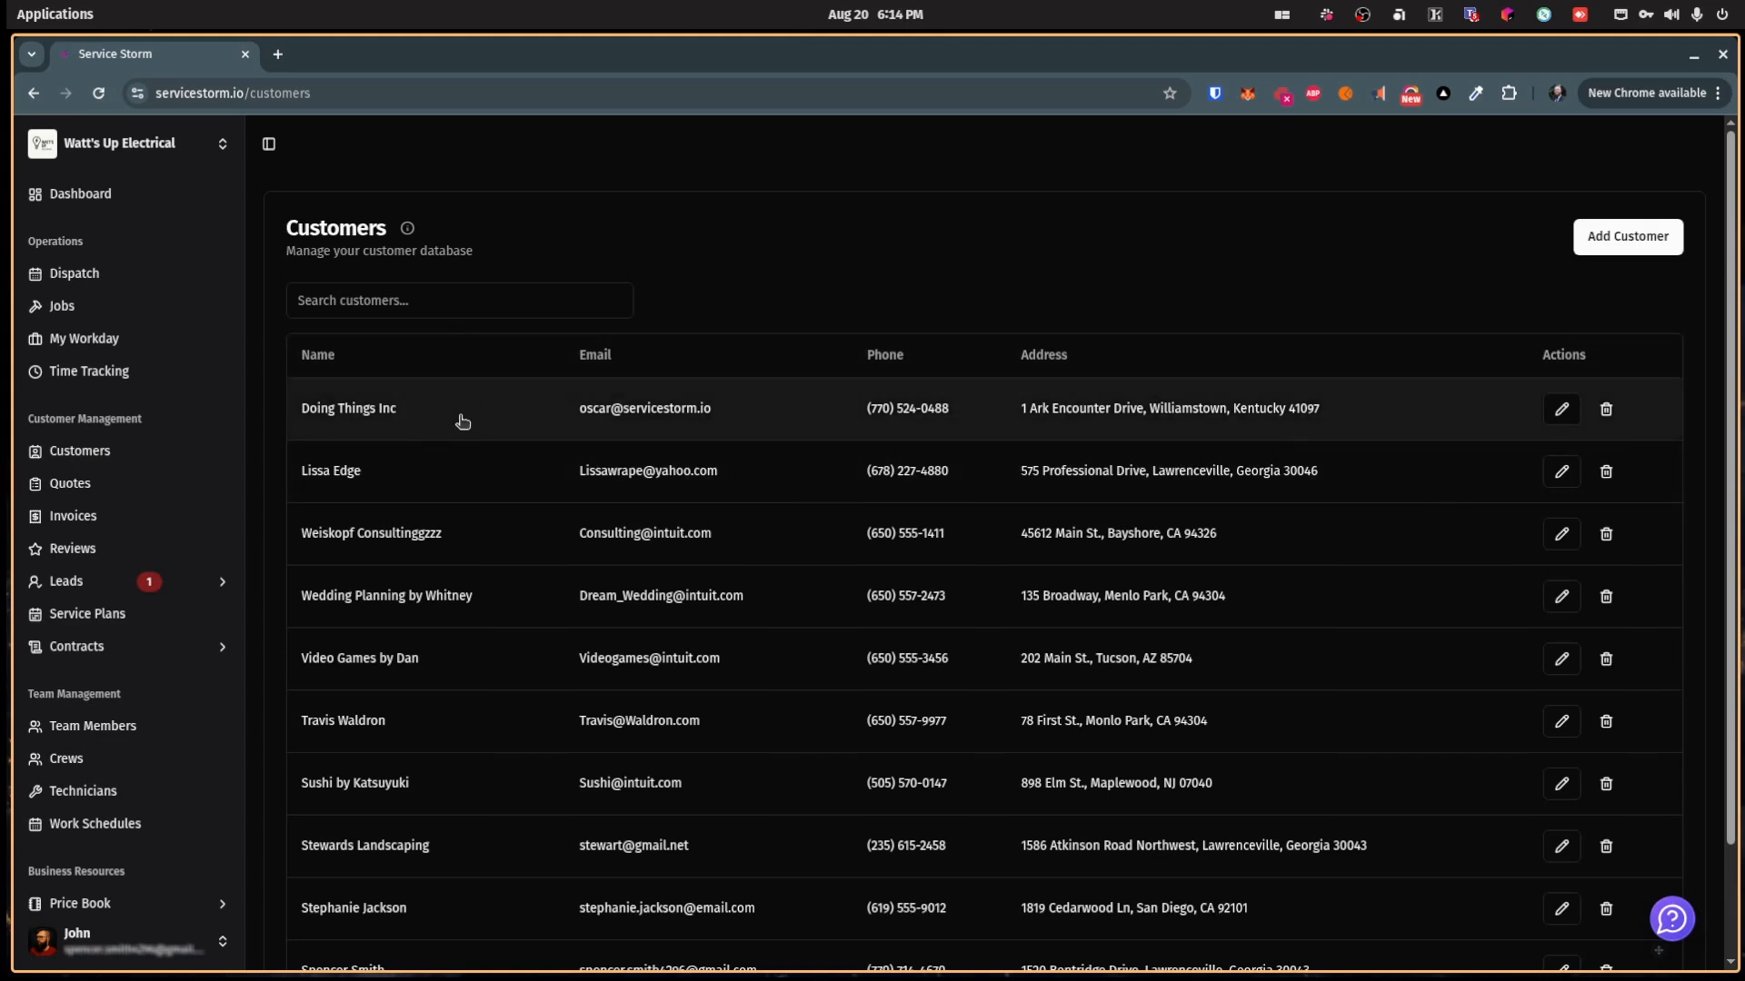
click(1659, 243)
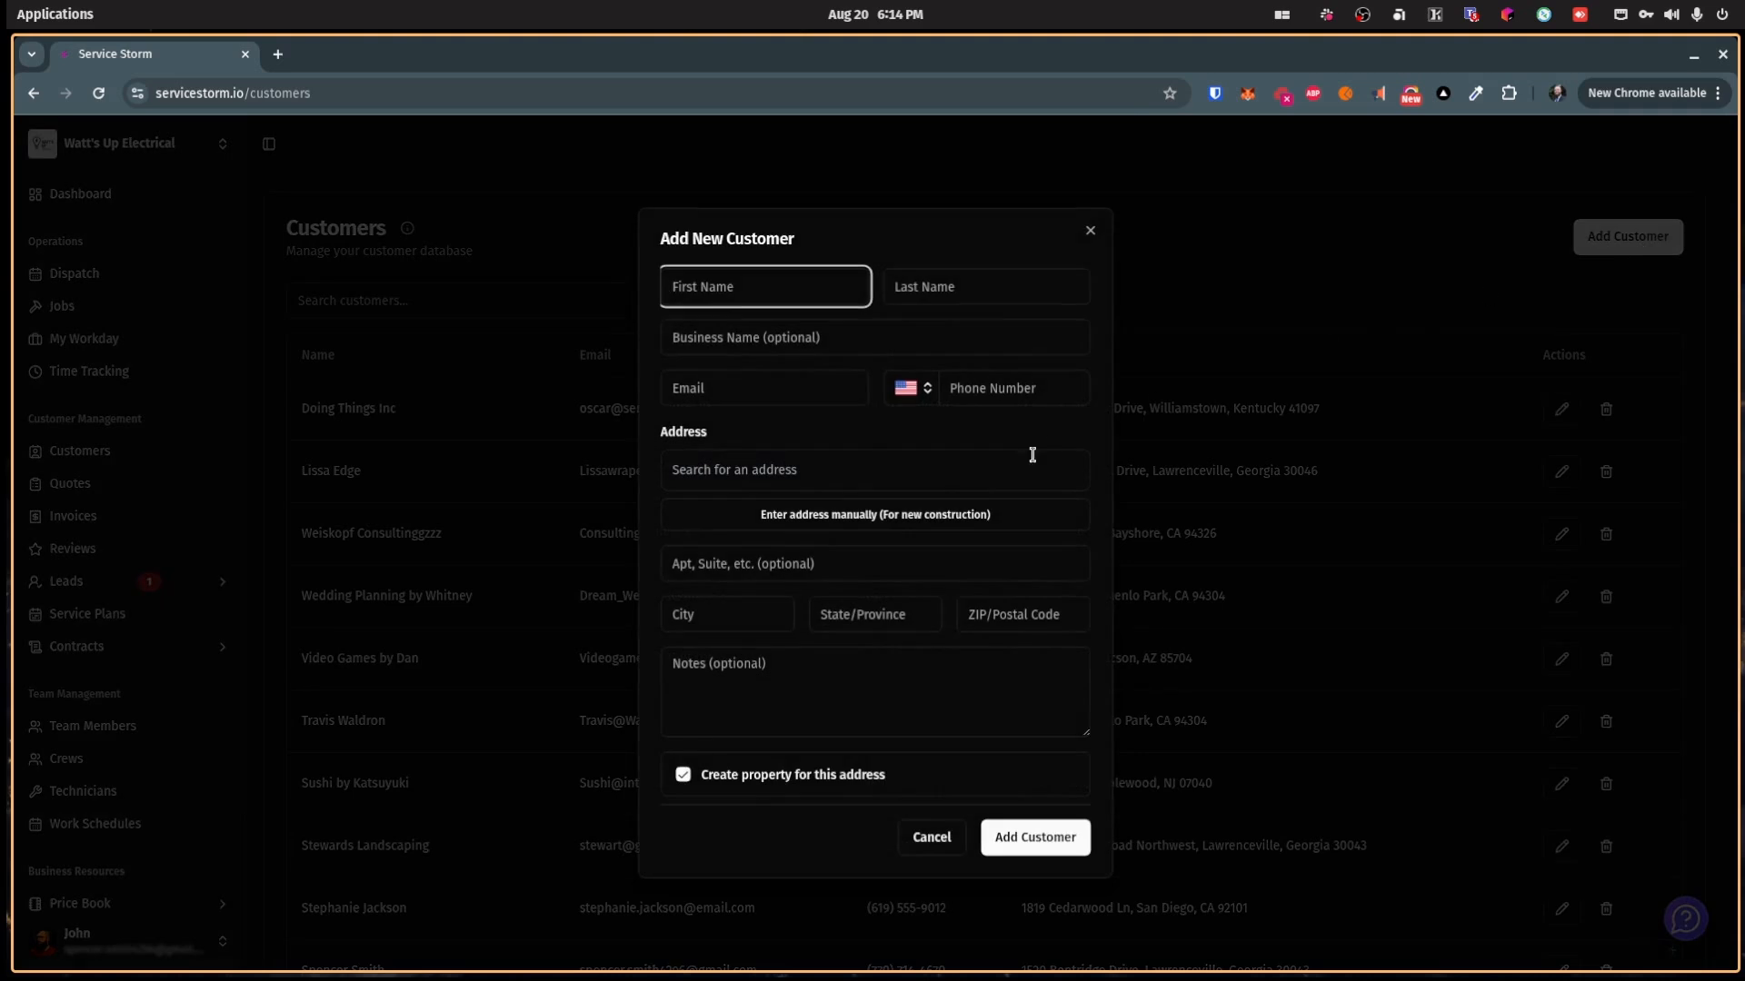
click(1090, 231)
Step: Open the Doing Things Inc record and highlight its company, contact, phone and address details
click(661, 413)
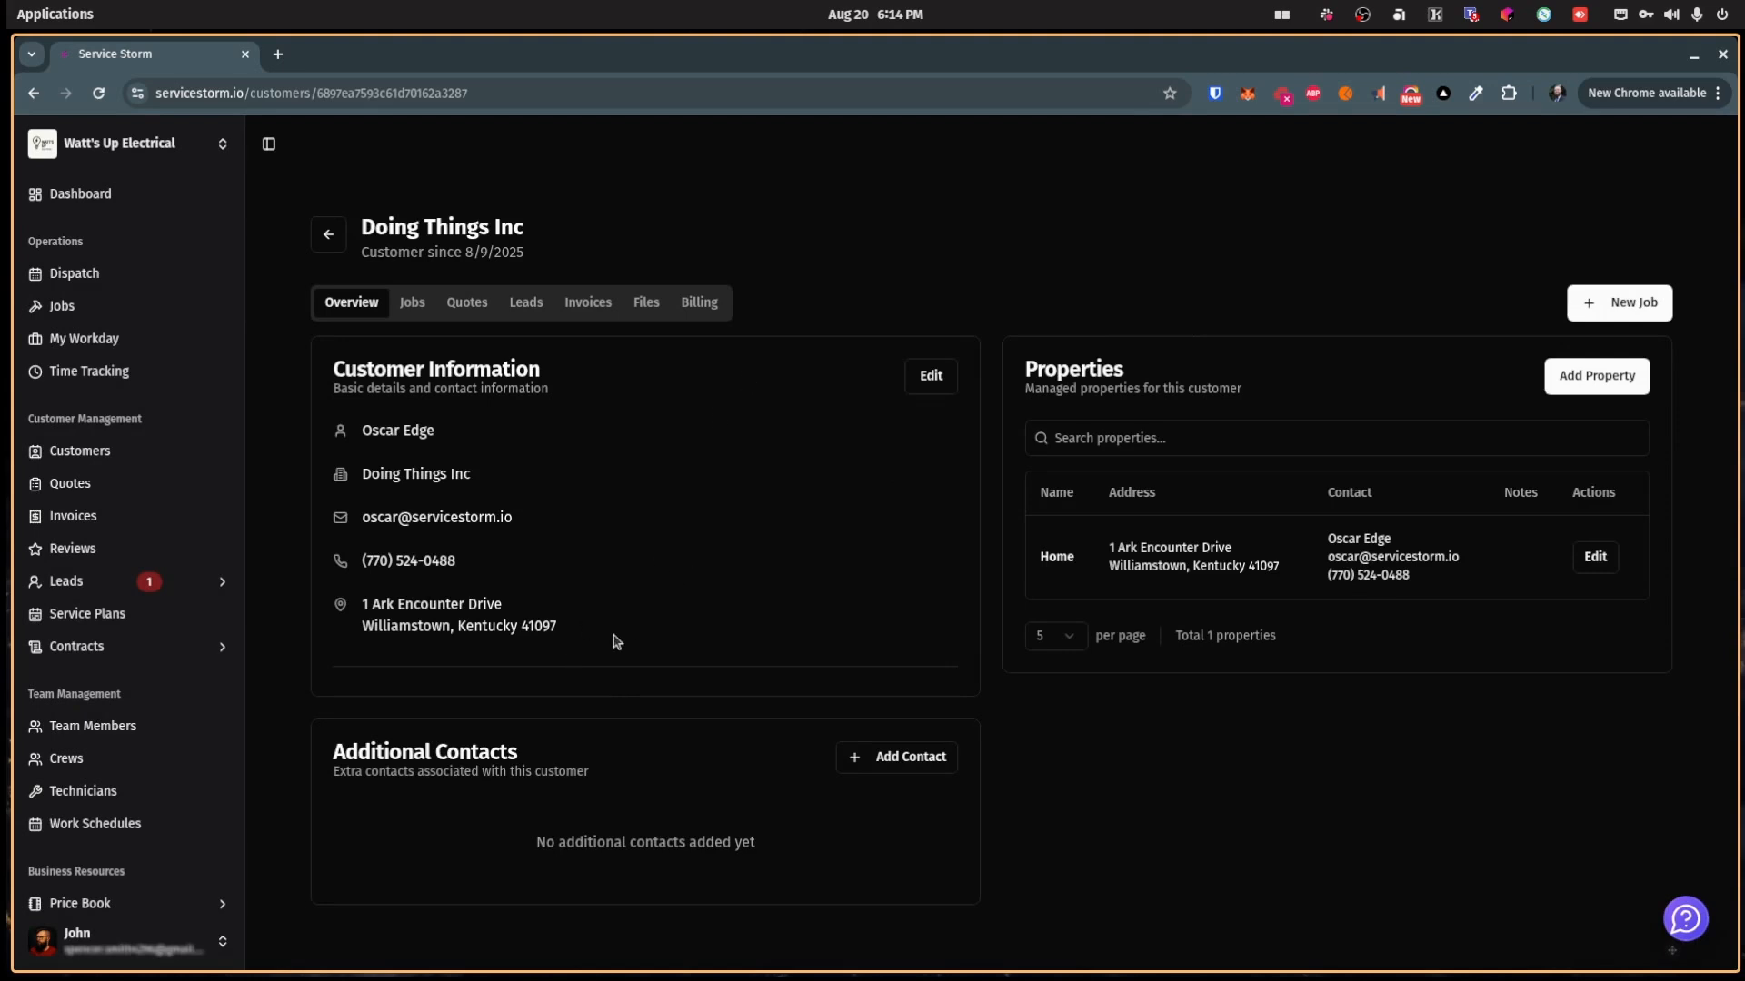
drag(336, 358, 573, 618)
click(509, 539)
drag(495, 476, 363, 473)
drag(445, 430, 363, 430)
click(362, 427)
drag(586, 634, 382, 514)
click(382, 514)
Step: Open and cancel the Add Property and Add Contact forms, then view the customer's jobs
click(1601, 377)
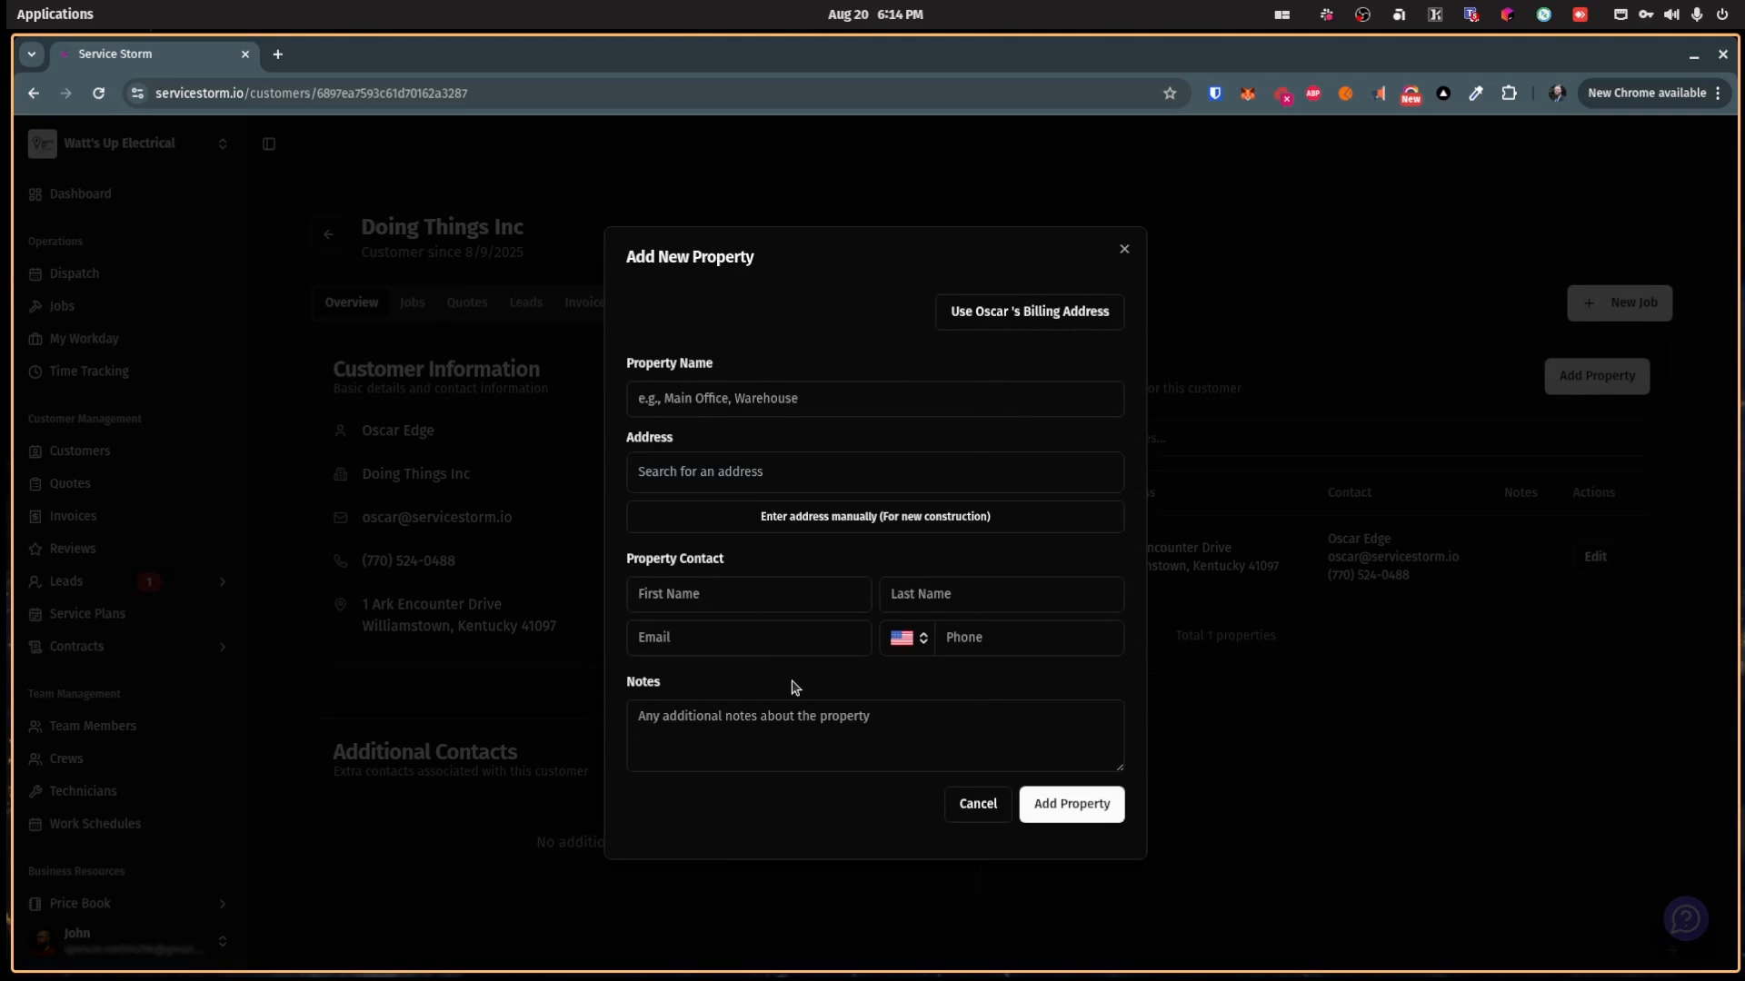
click(979, 807)
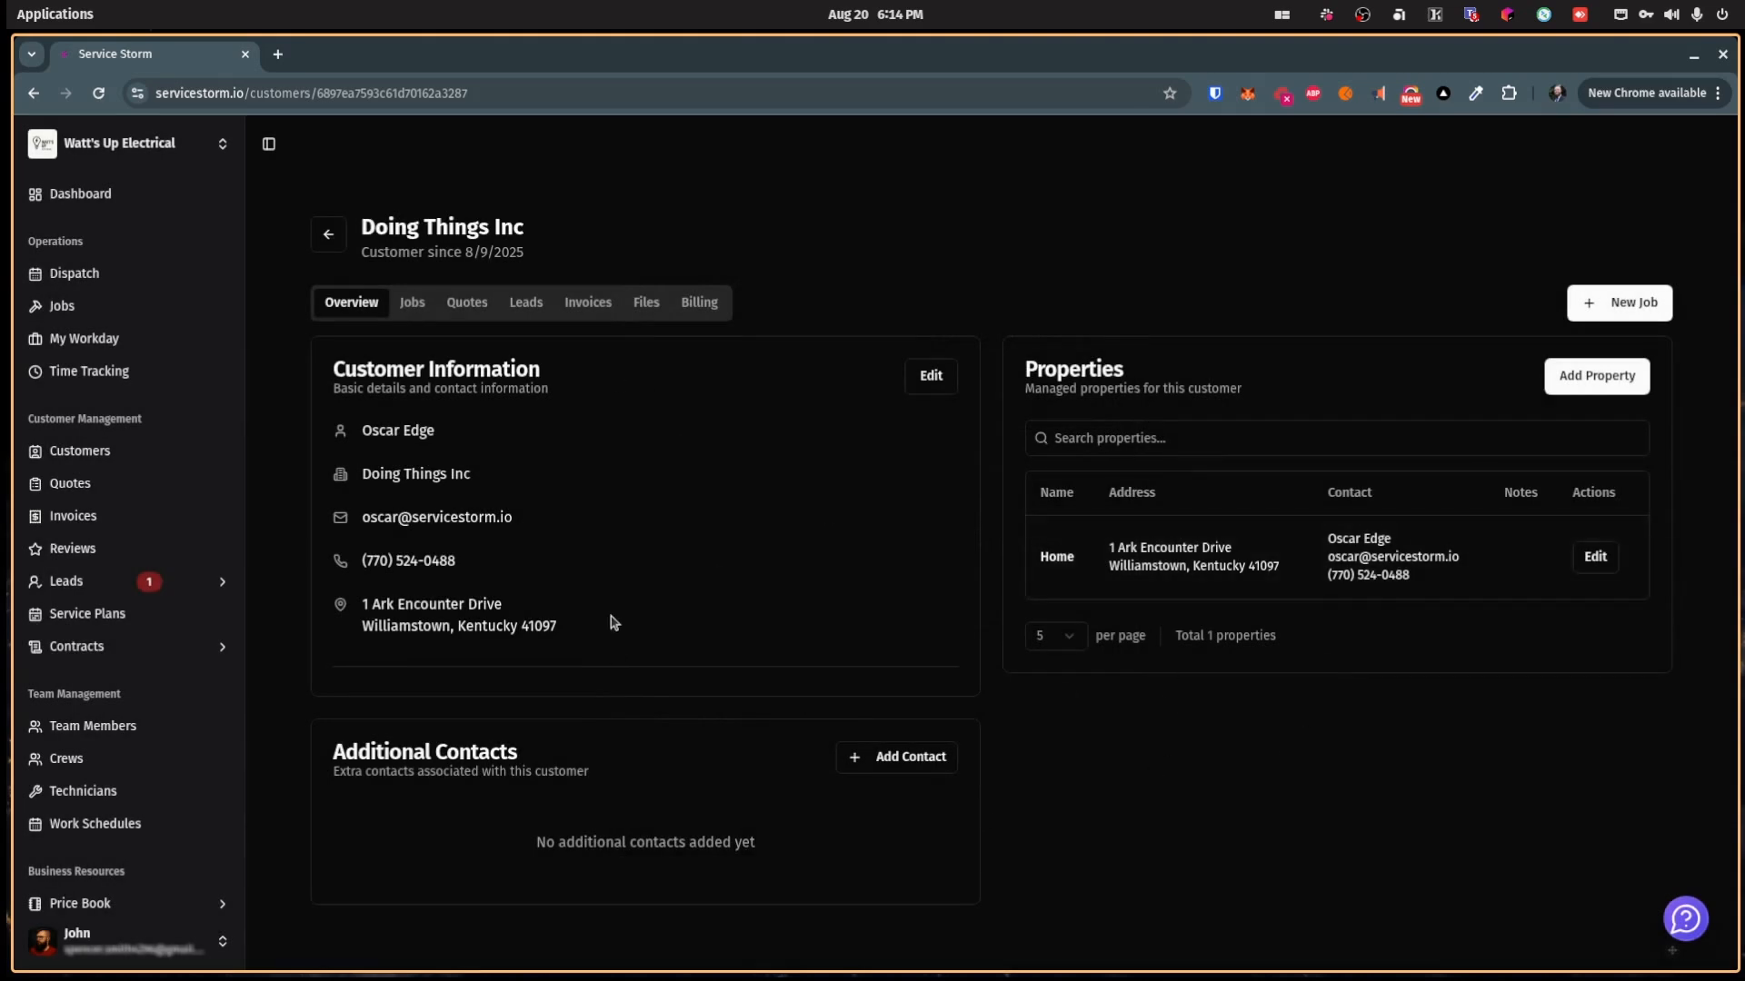
drag(334, 752, 443, 752)
click(444, 753)
click(838, 766)
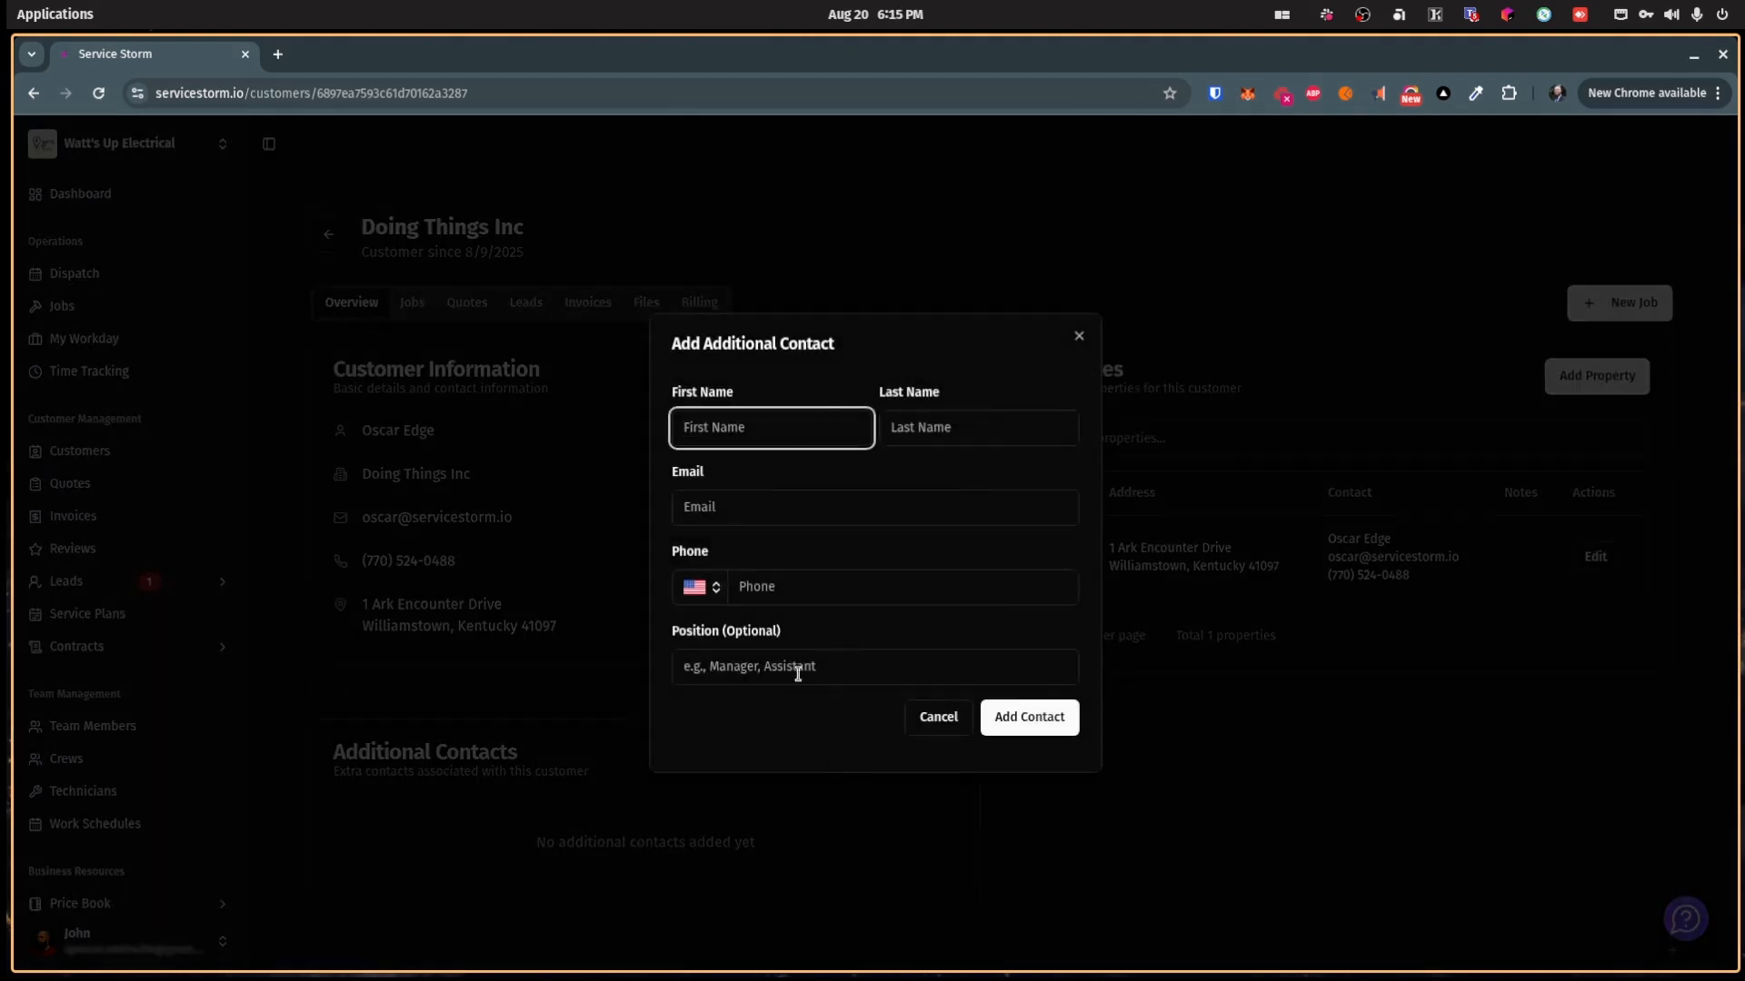
click(925, 721)
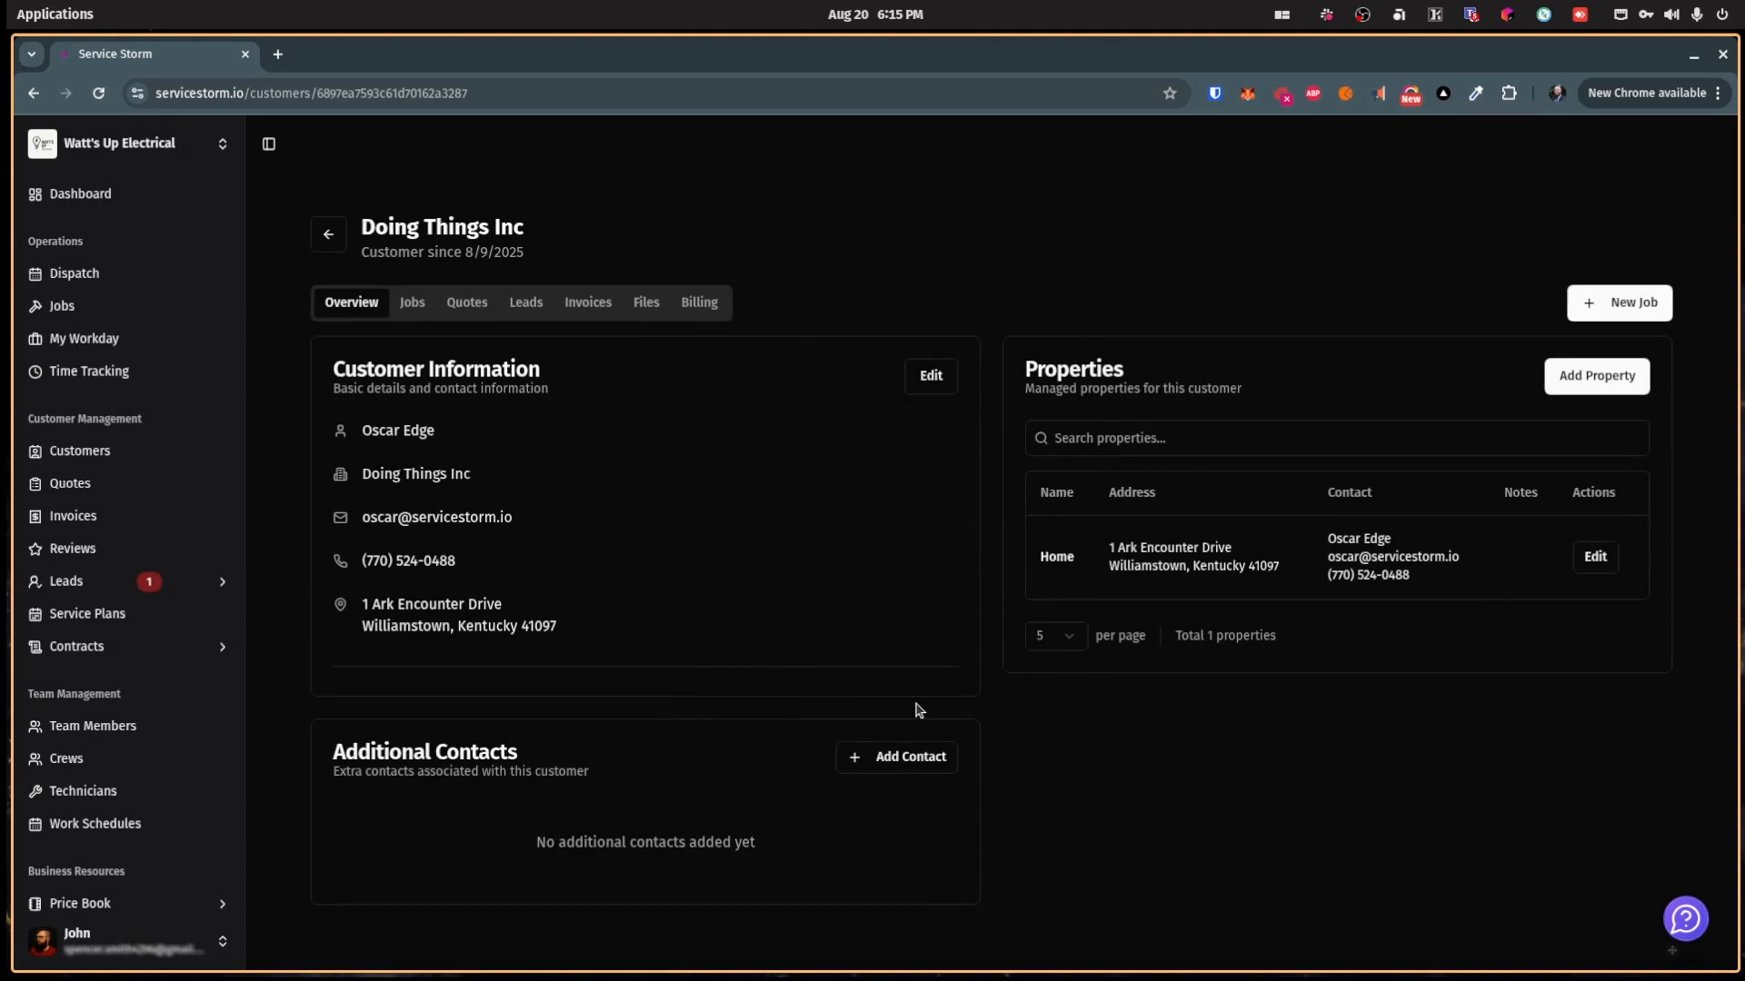
click(421, 307)
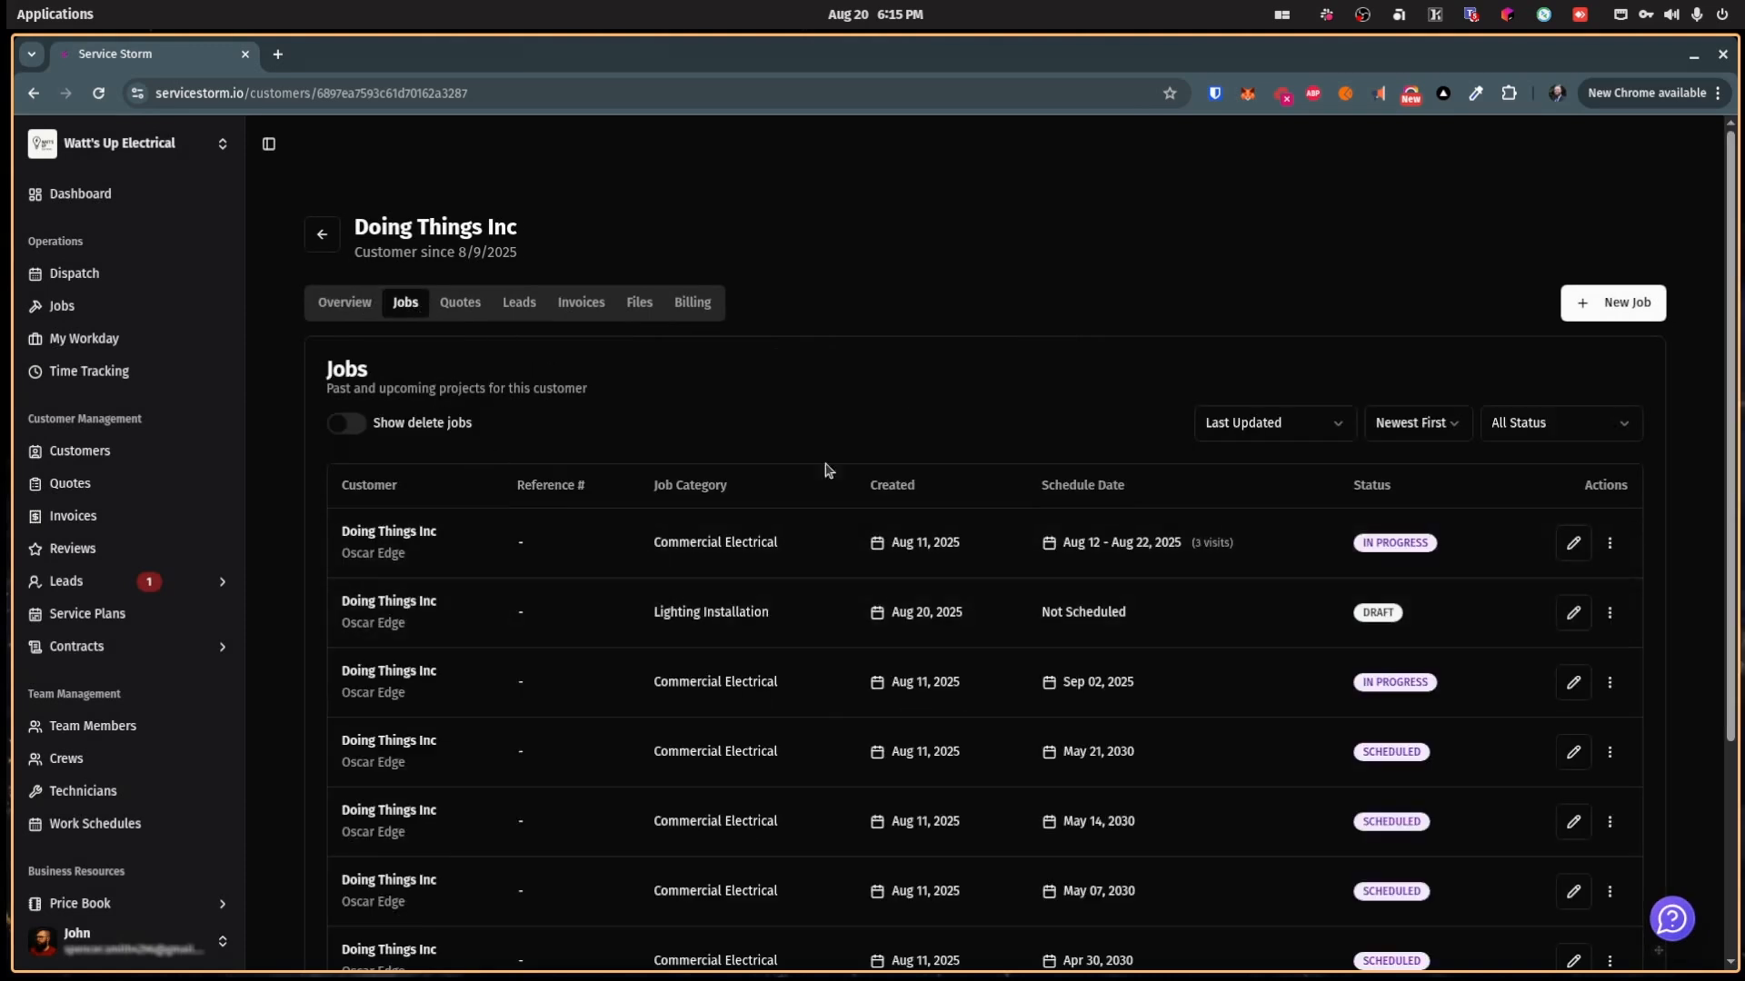
Step: Browse Doing Things Inc's Quotes, Leads, Invoices, Files and Billing tabs, returning to Overview
click(471, 309)
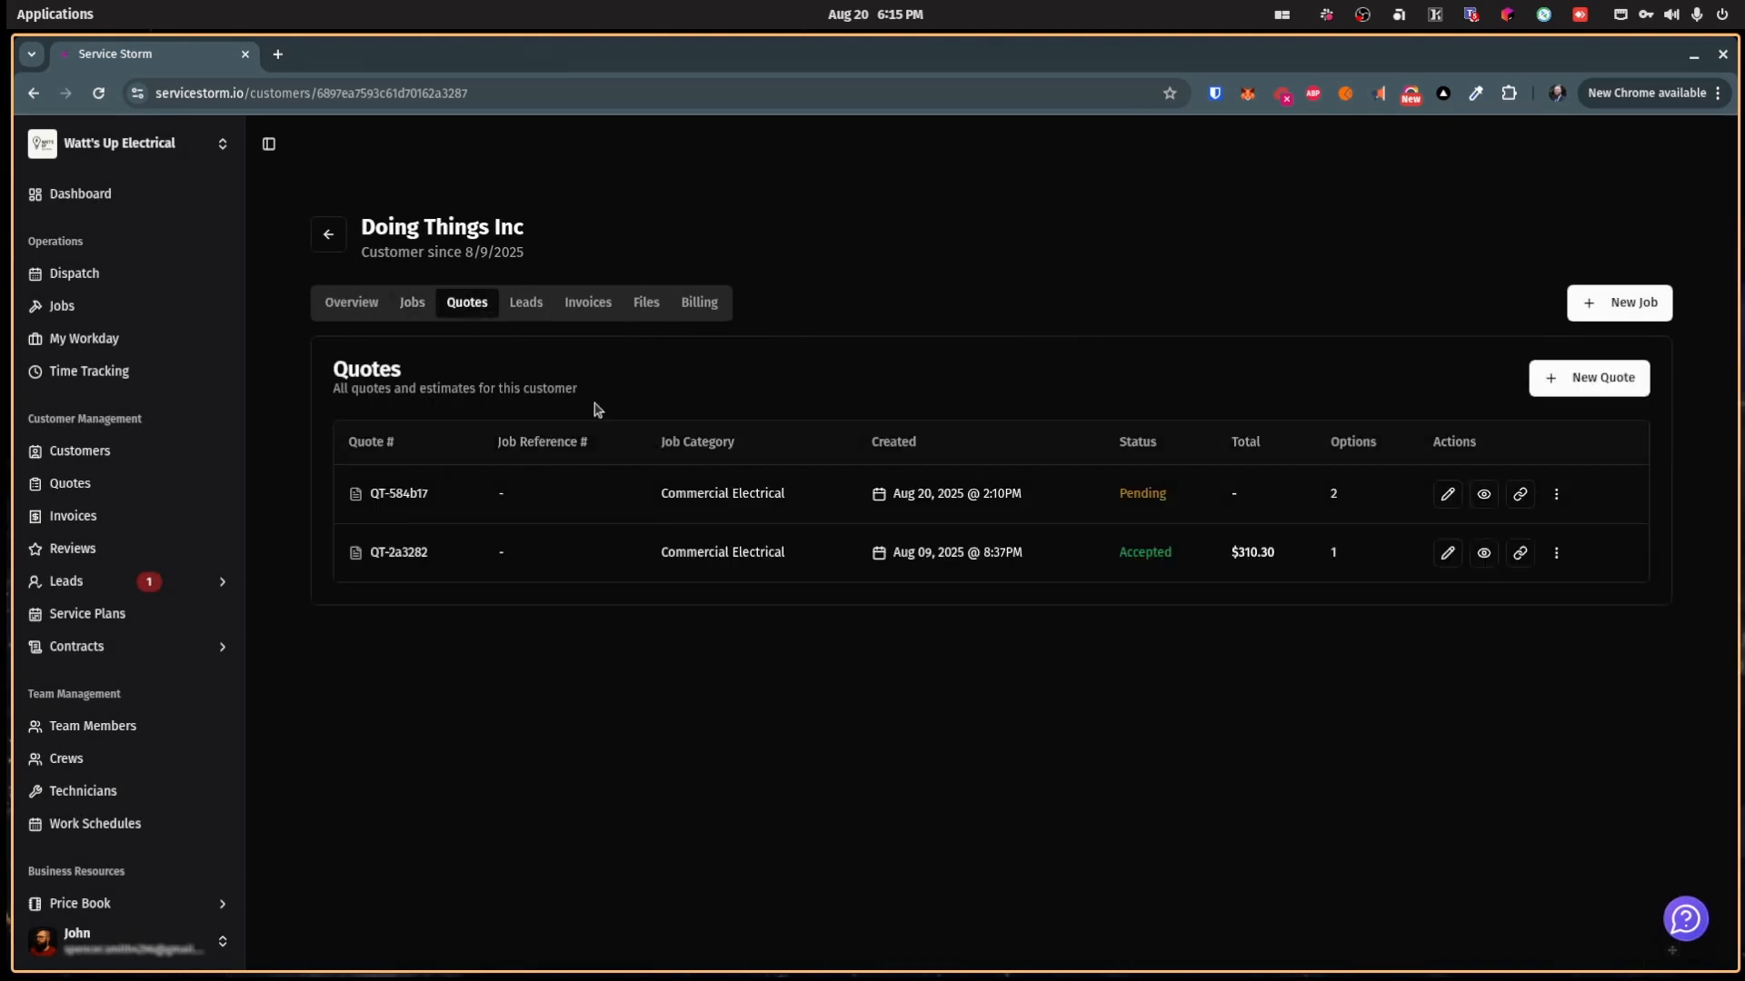
click(536, 313)
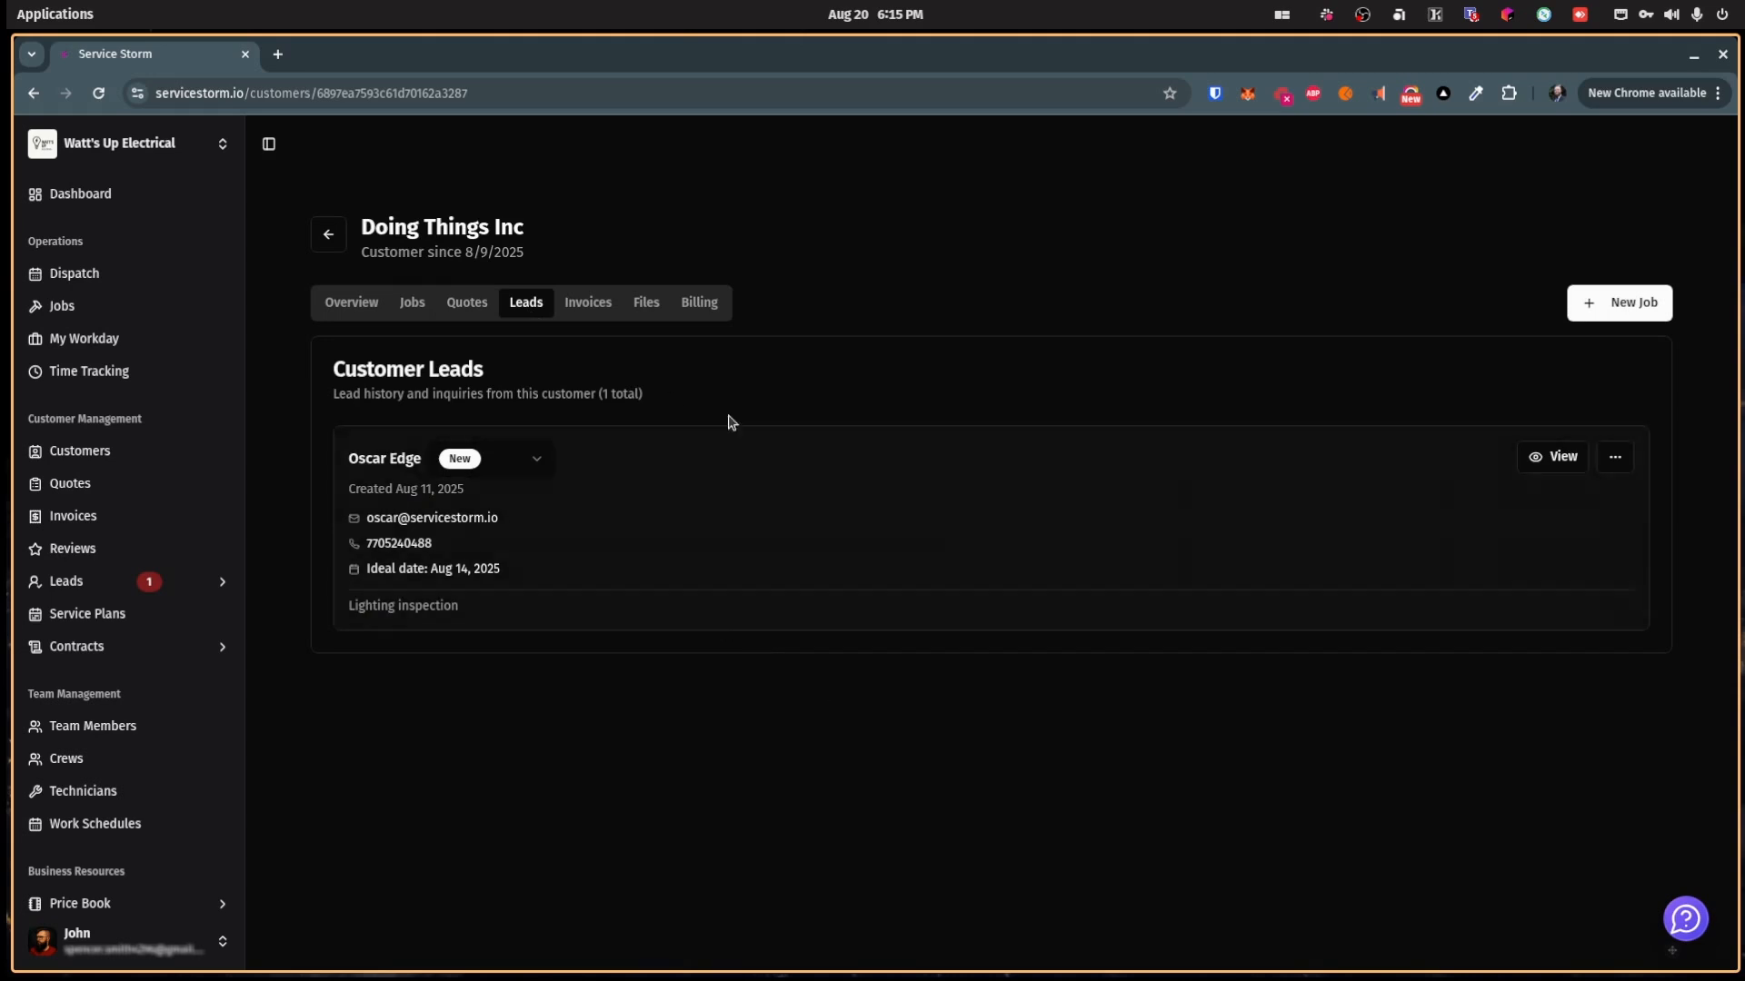
click(587, 302)
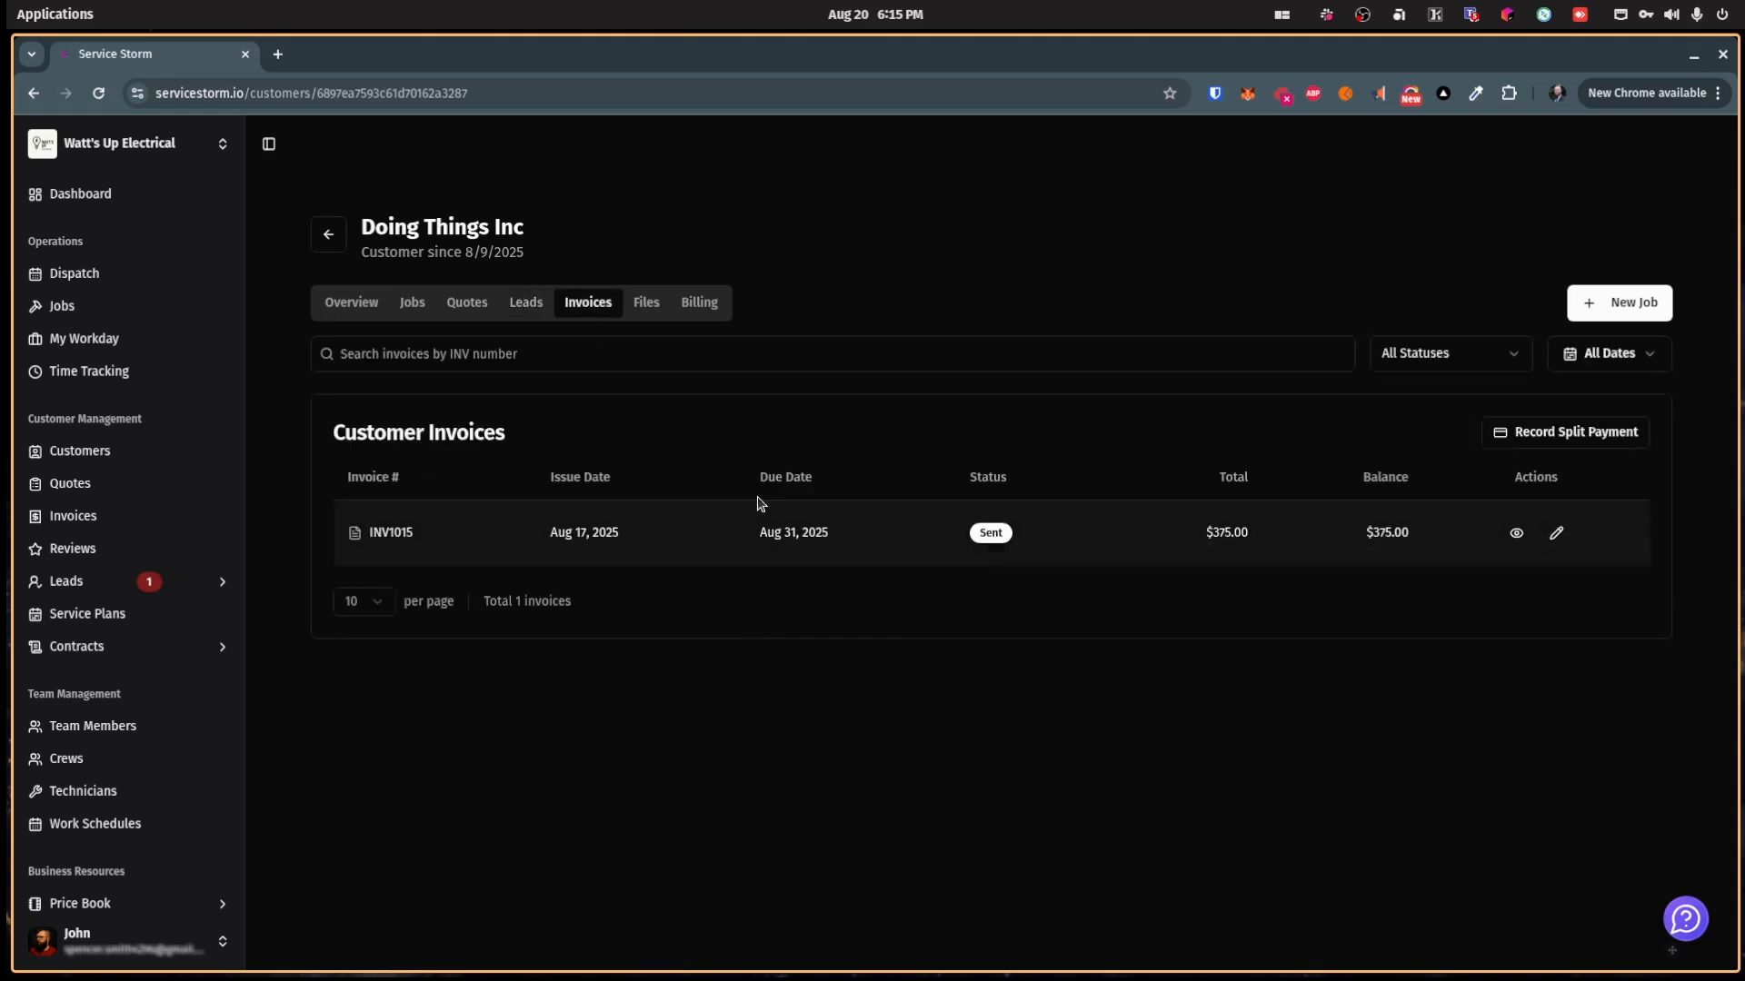
click(648, 307)
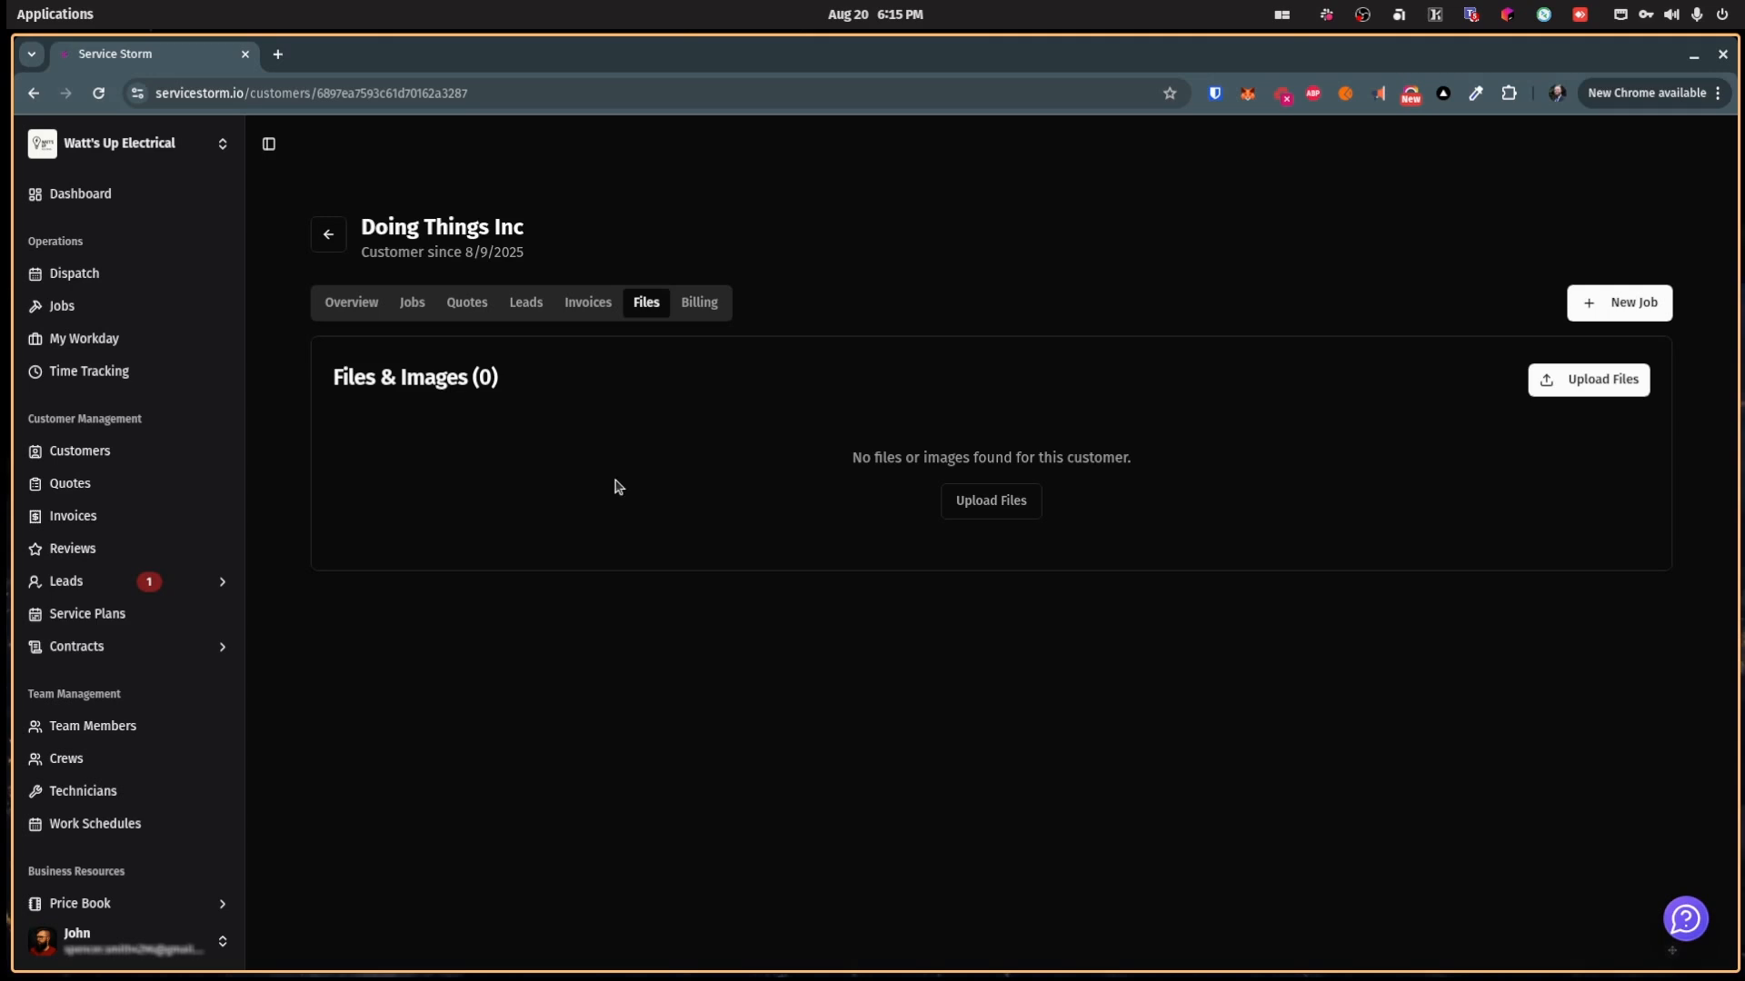
click(704, 302)
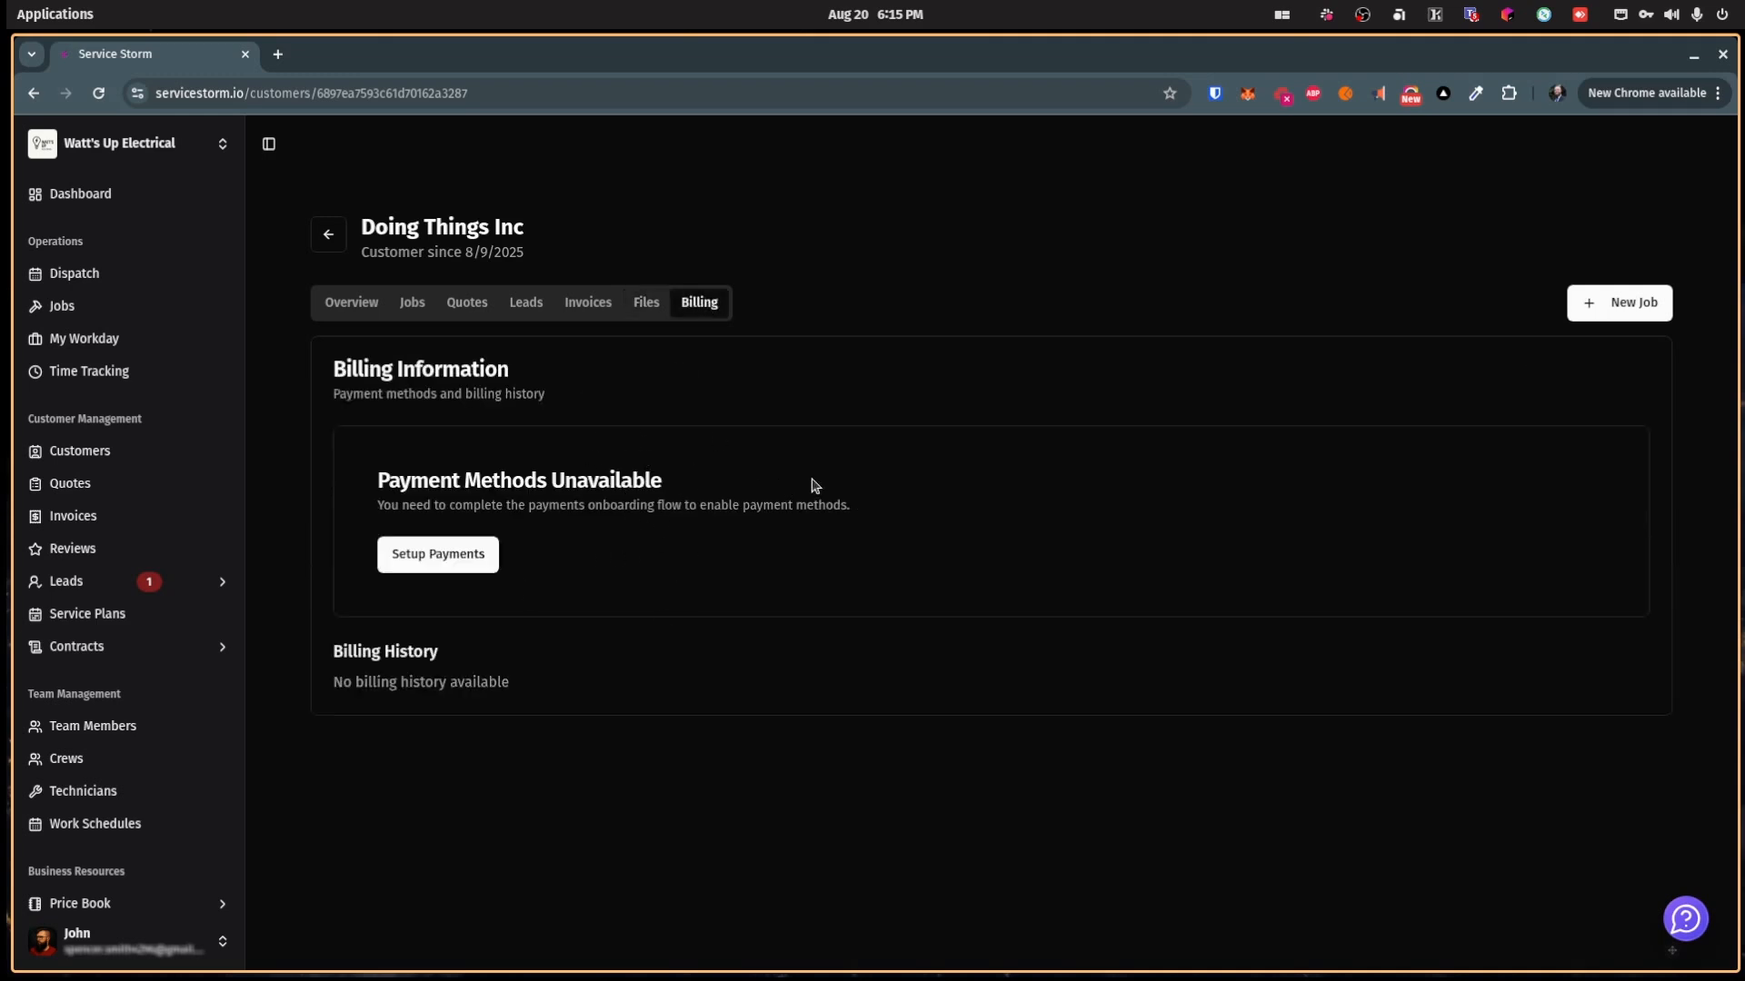
click(348, 301)
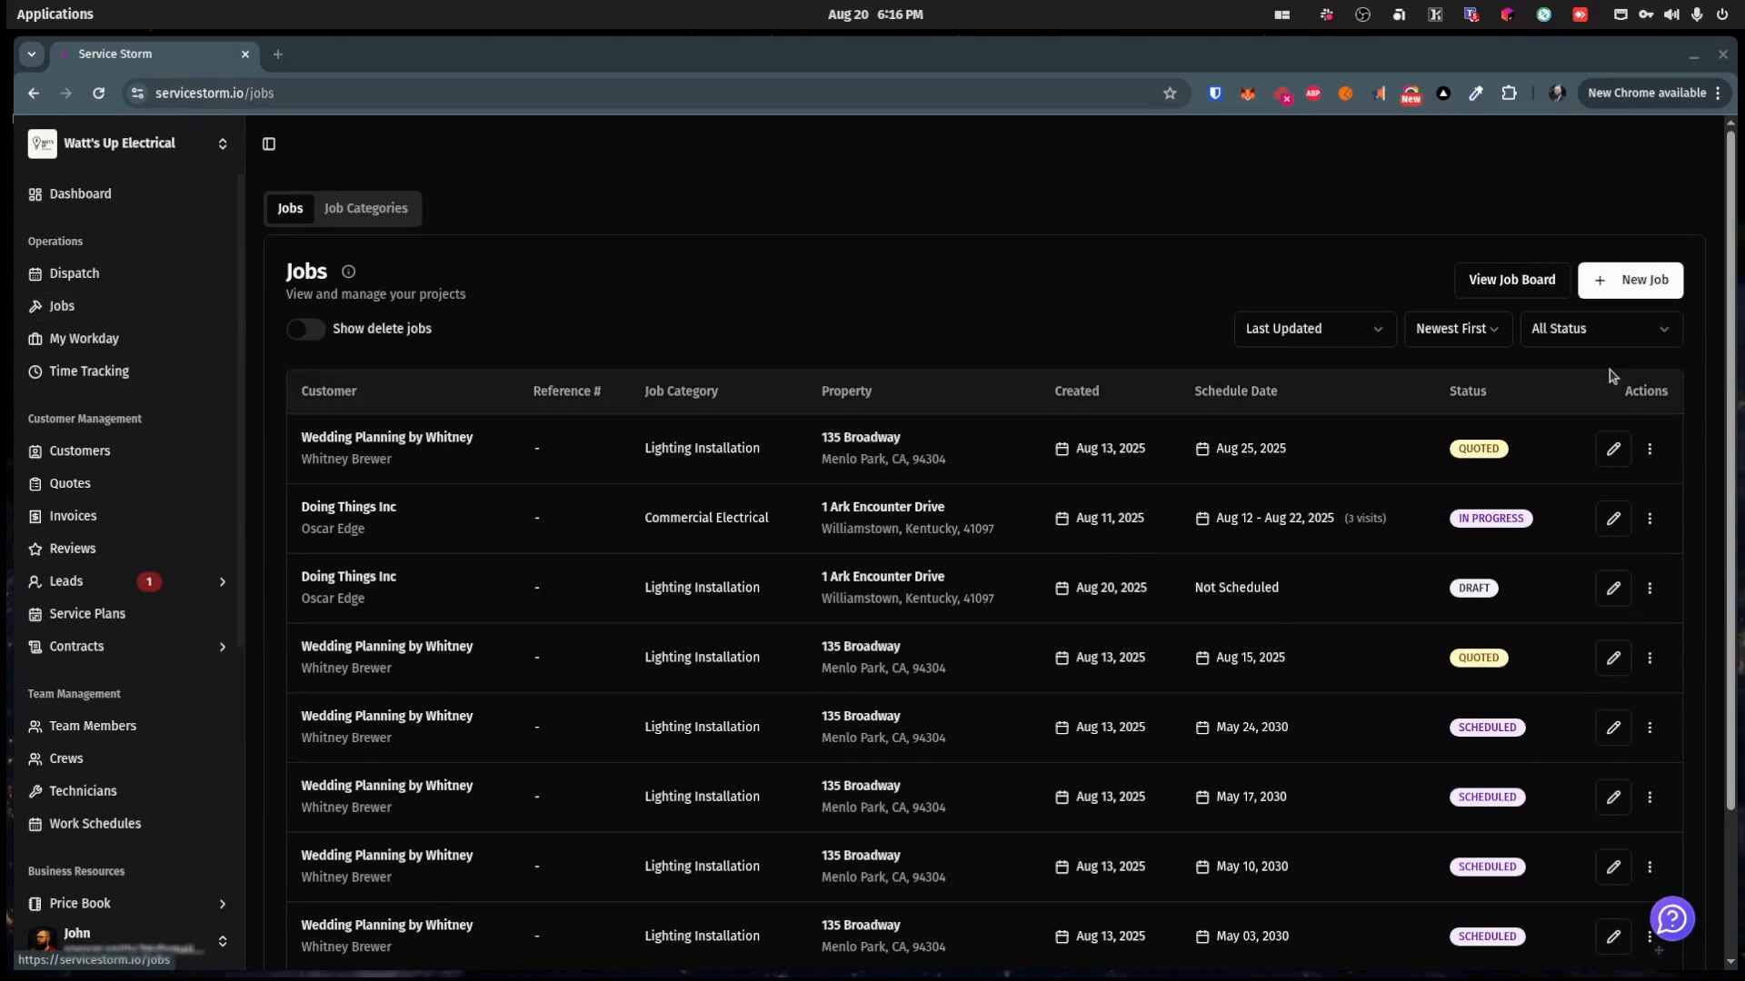
Step: Abandon a blank new job and start one from the Doing Things Inc Jobs tab
click(1625, 285)
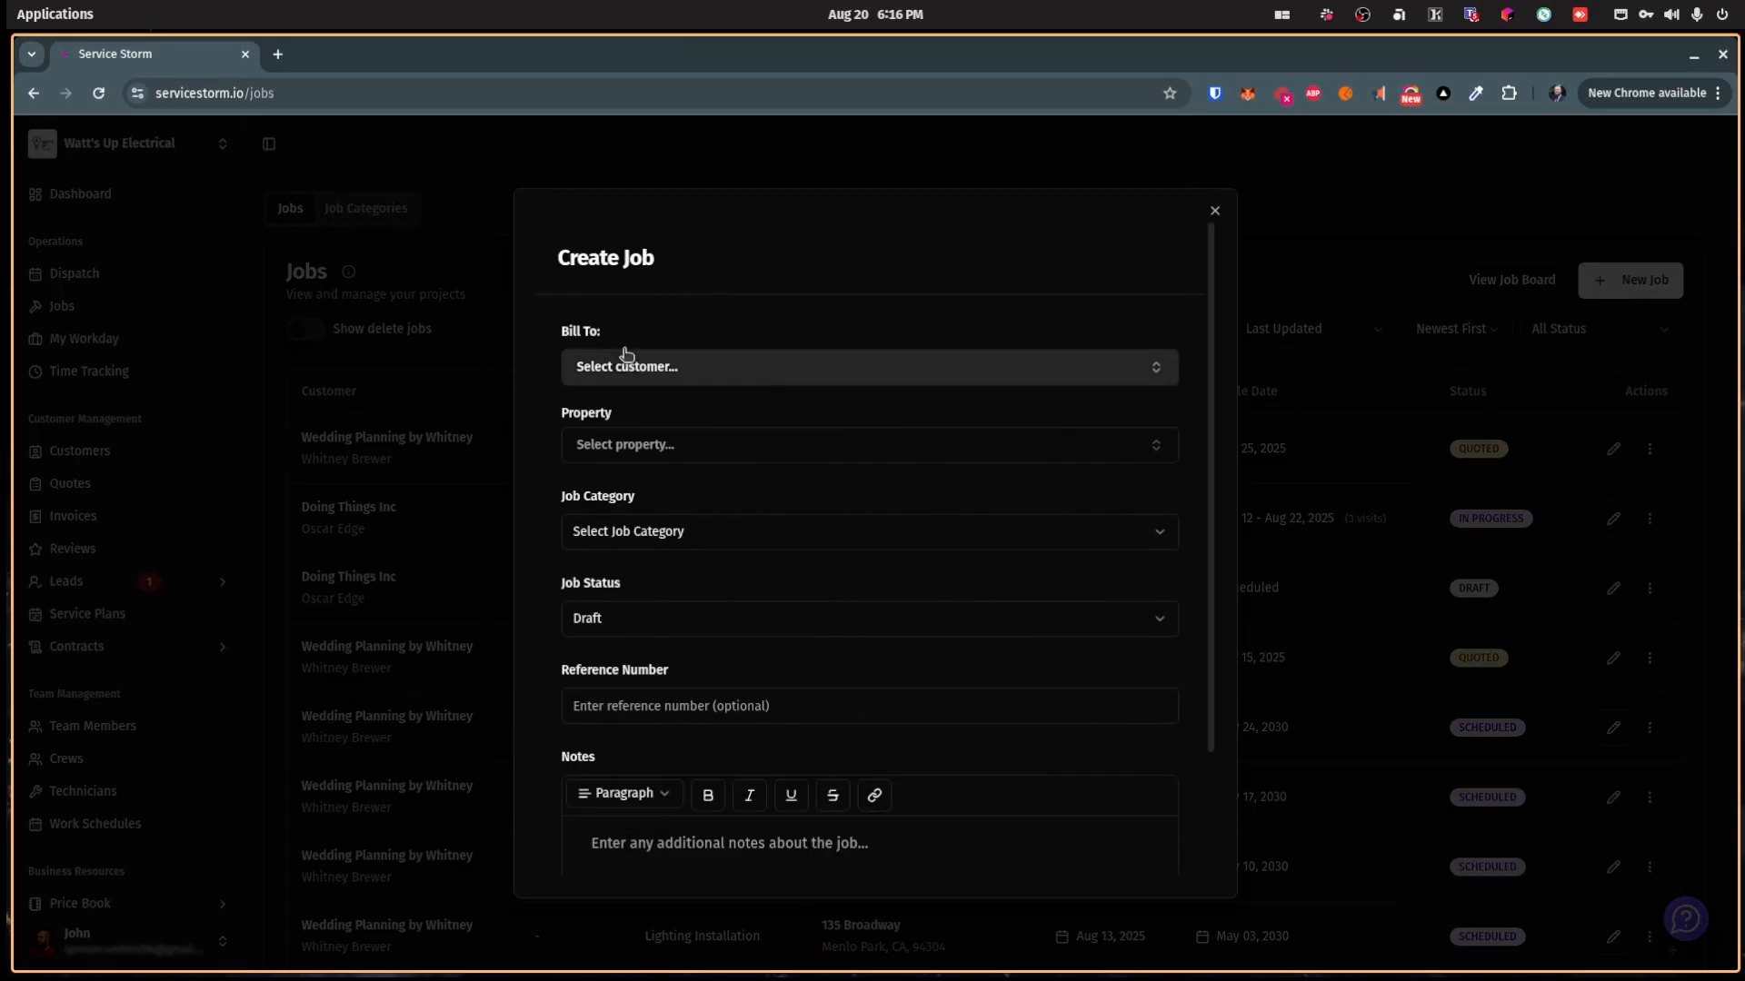
click(633, 372)
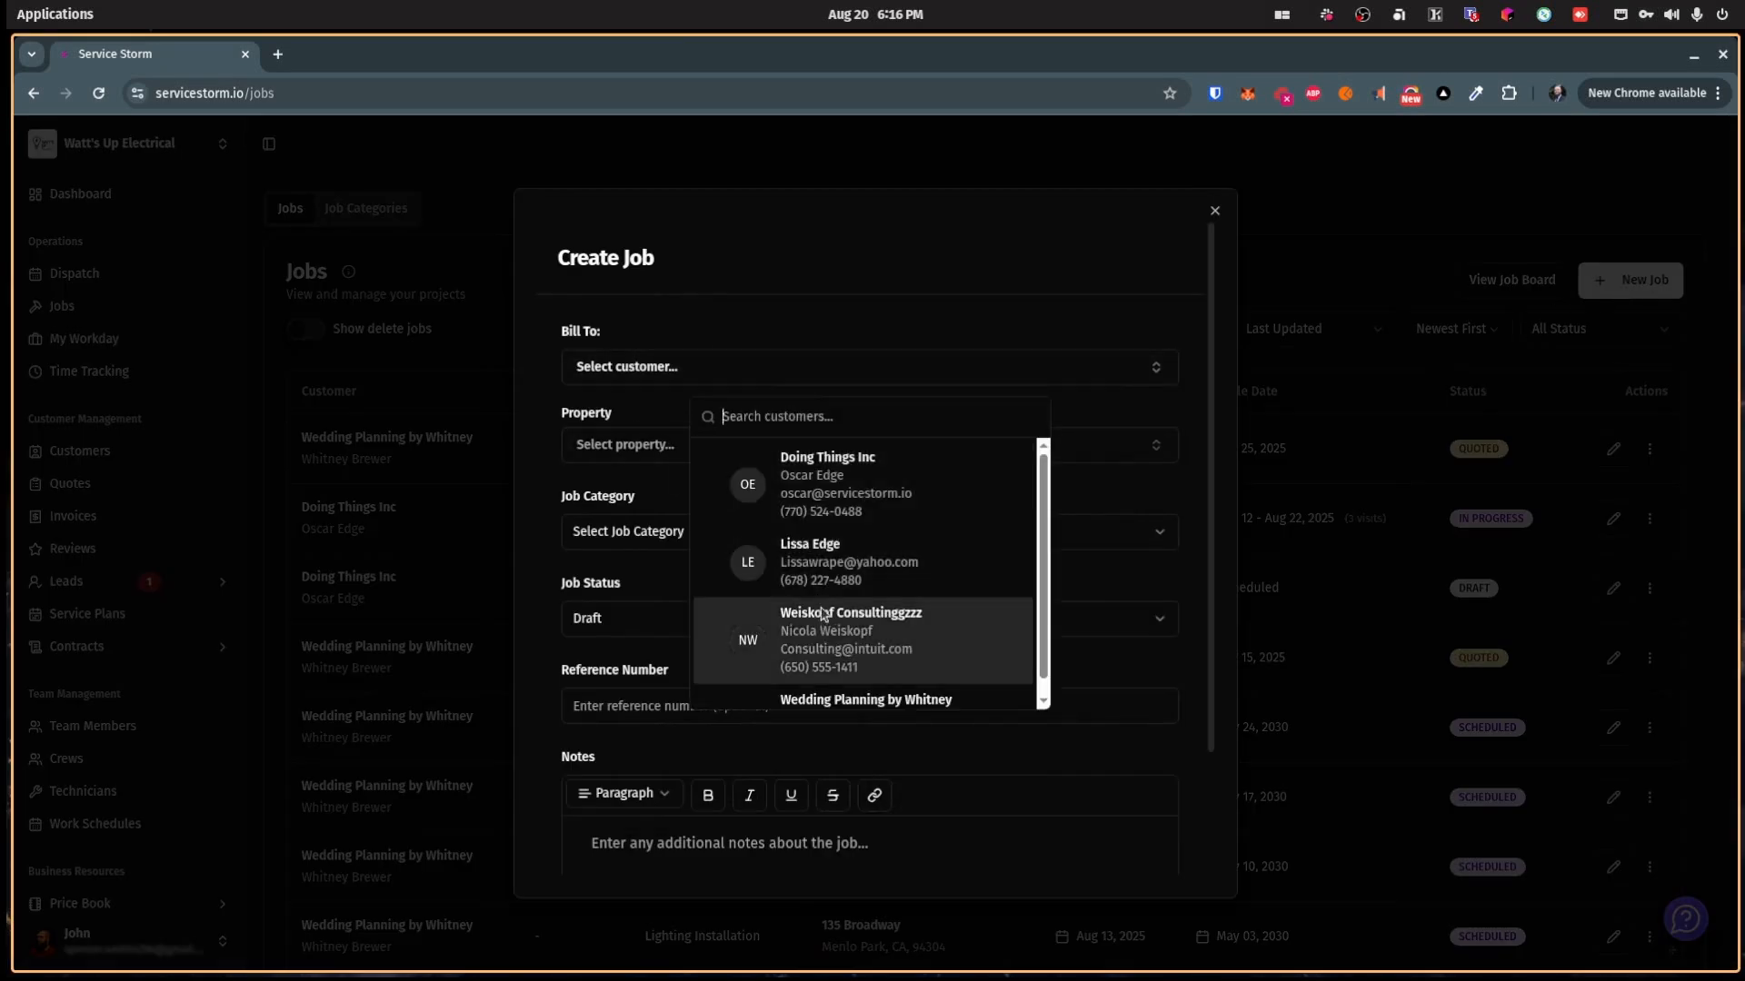
click(806, 281)
click(1215, 211)
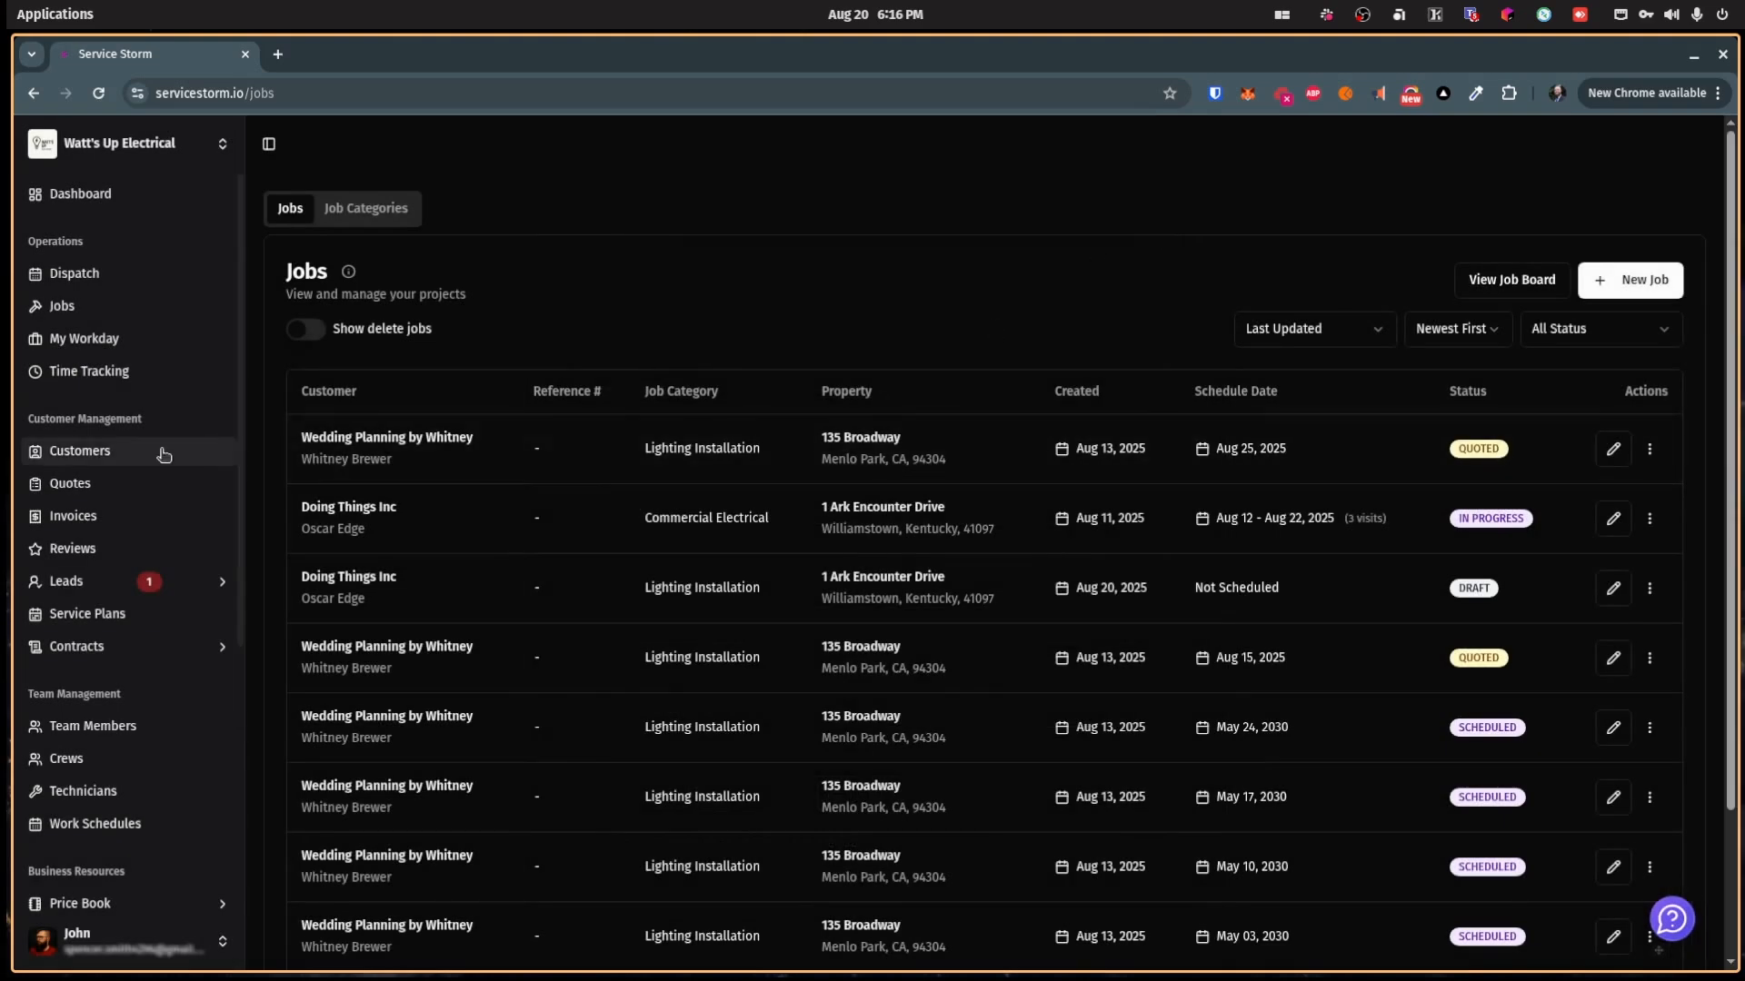
click(160, 451)
click(440, 411)
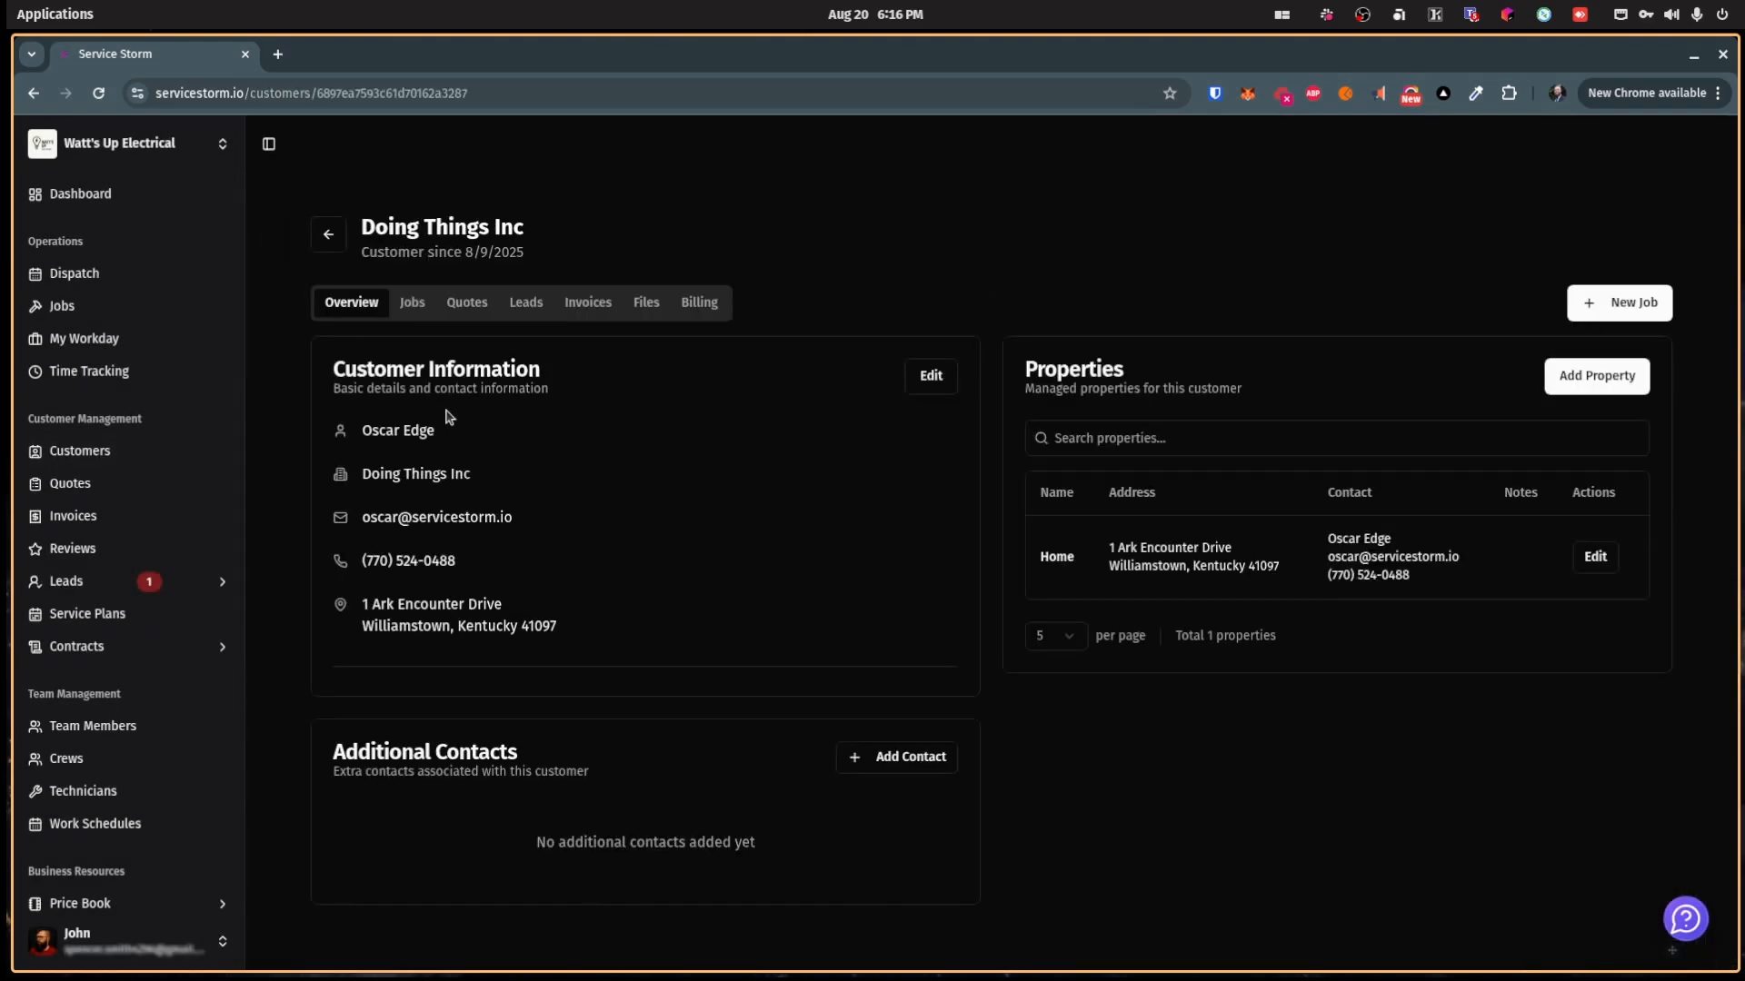
click(413, 309)
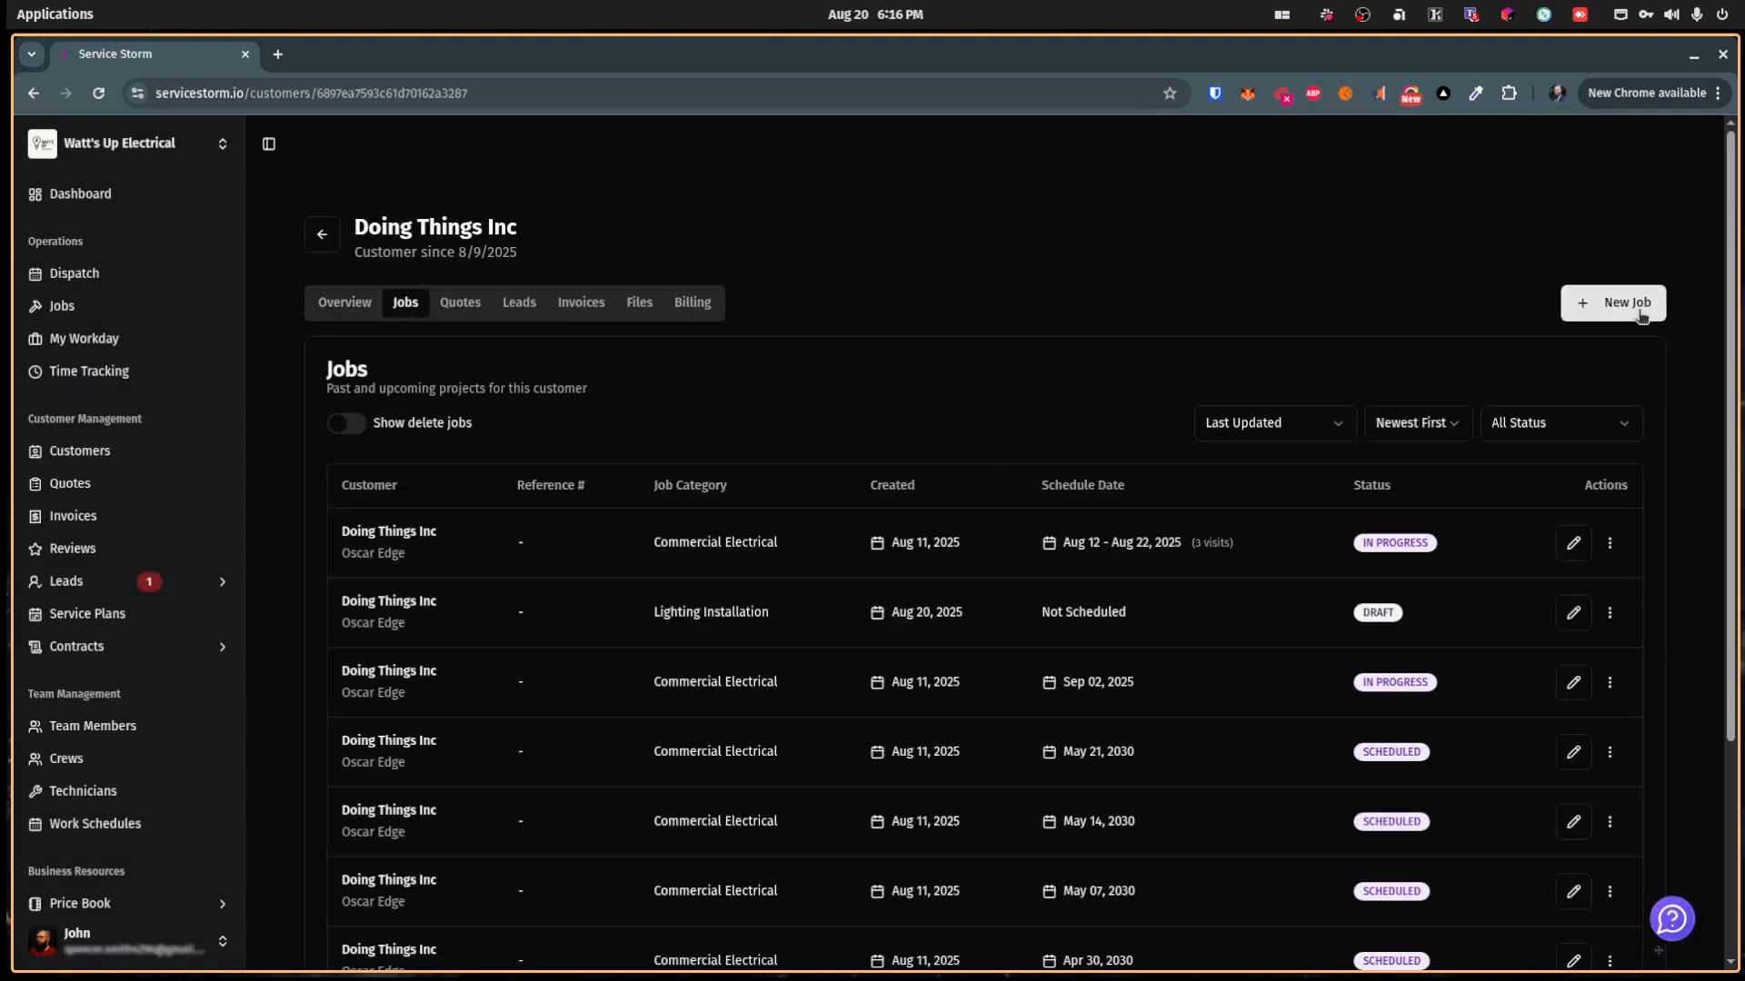
click(1640, 312)
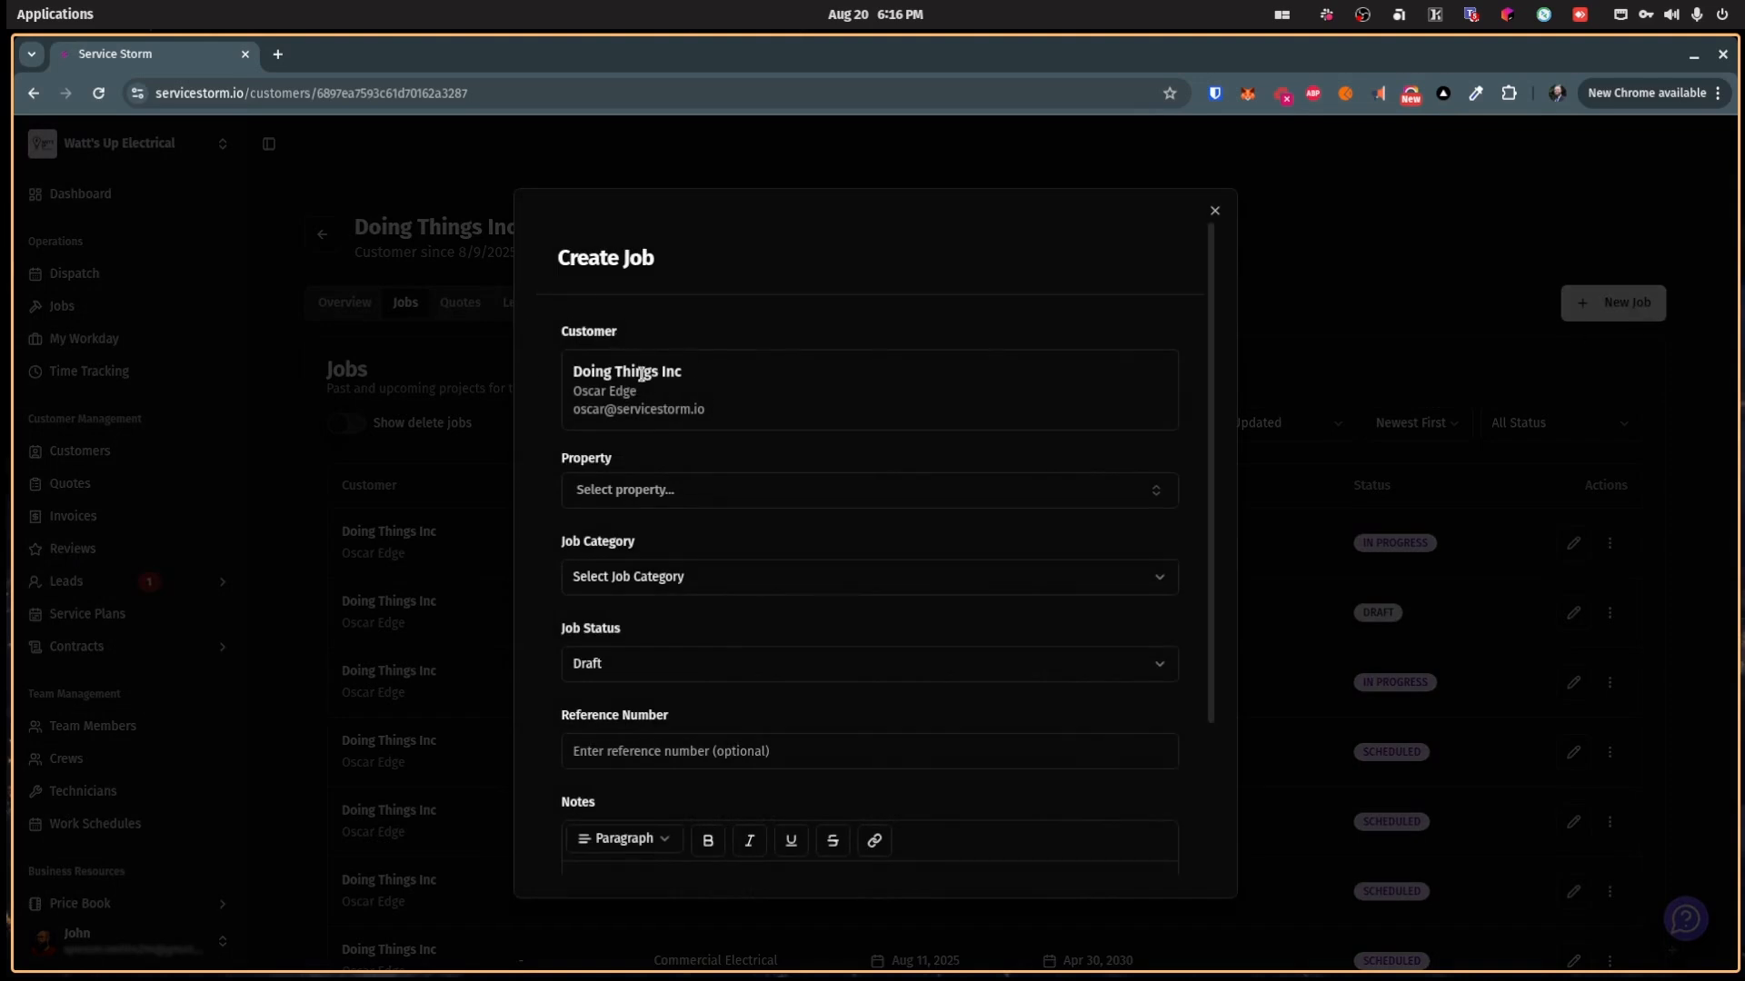
Step: Create the job for the Home property with category Lighting Installation
click(677, 492)
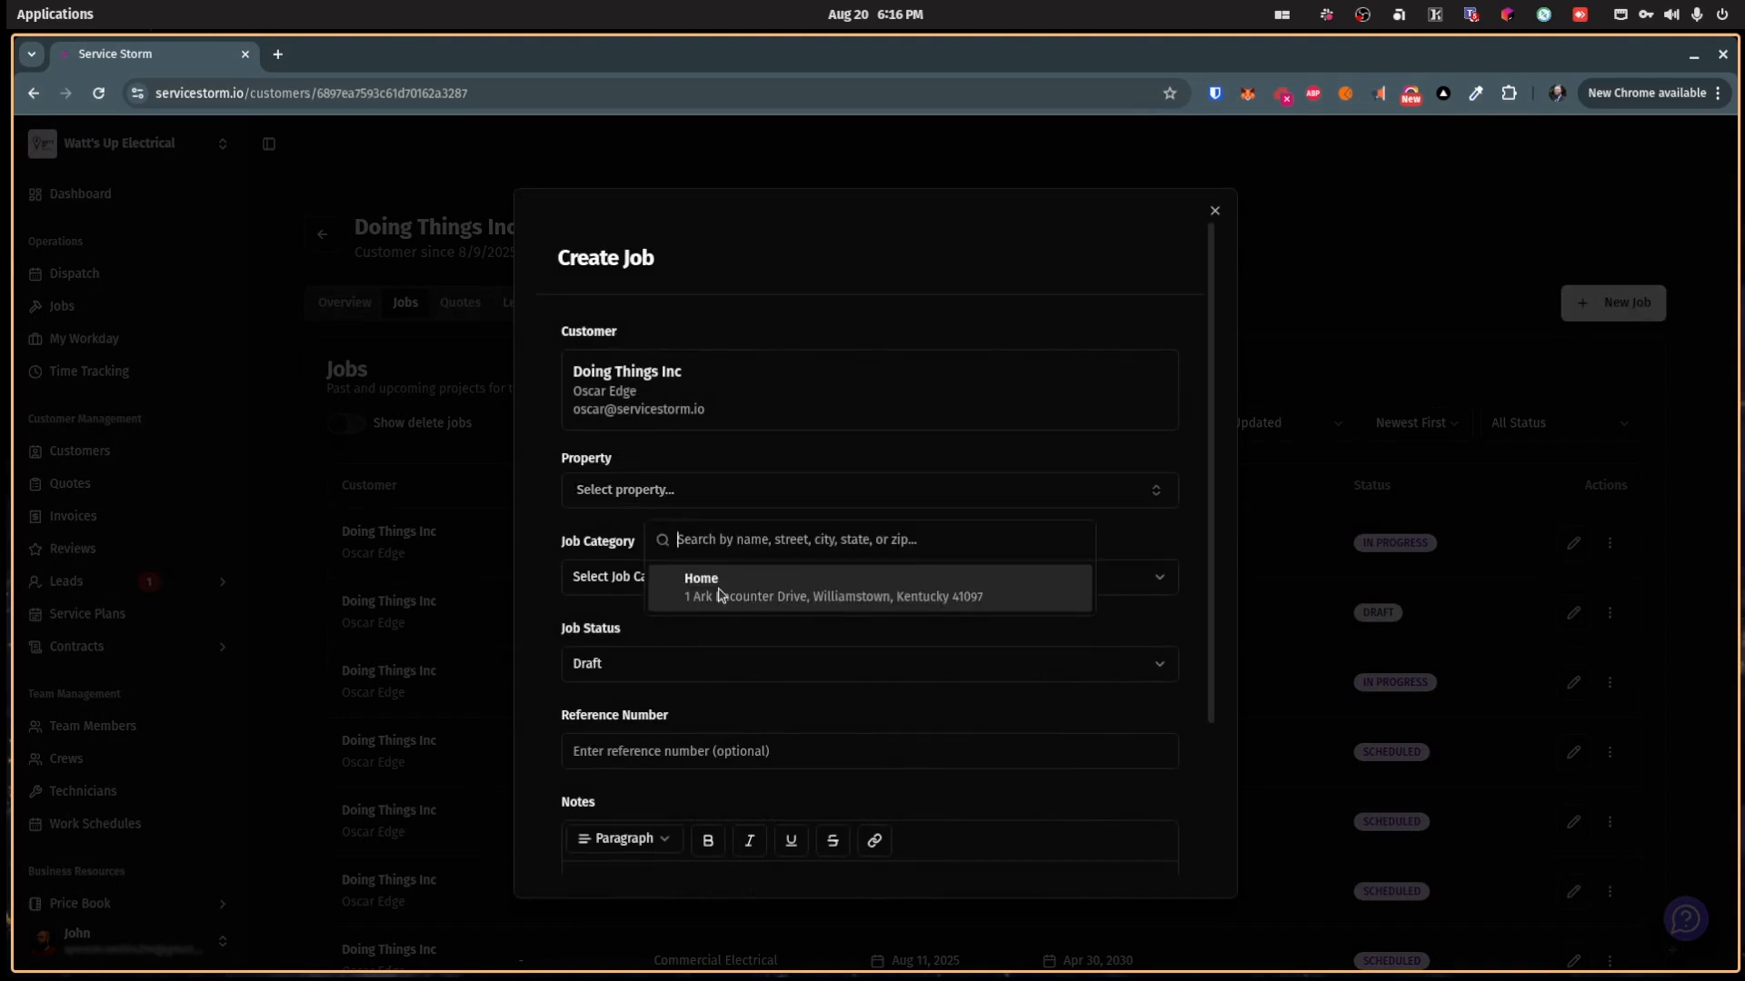
click(719, 595)
click(714, 579)
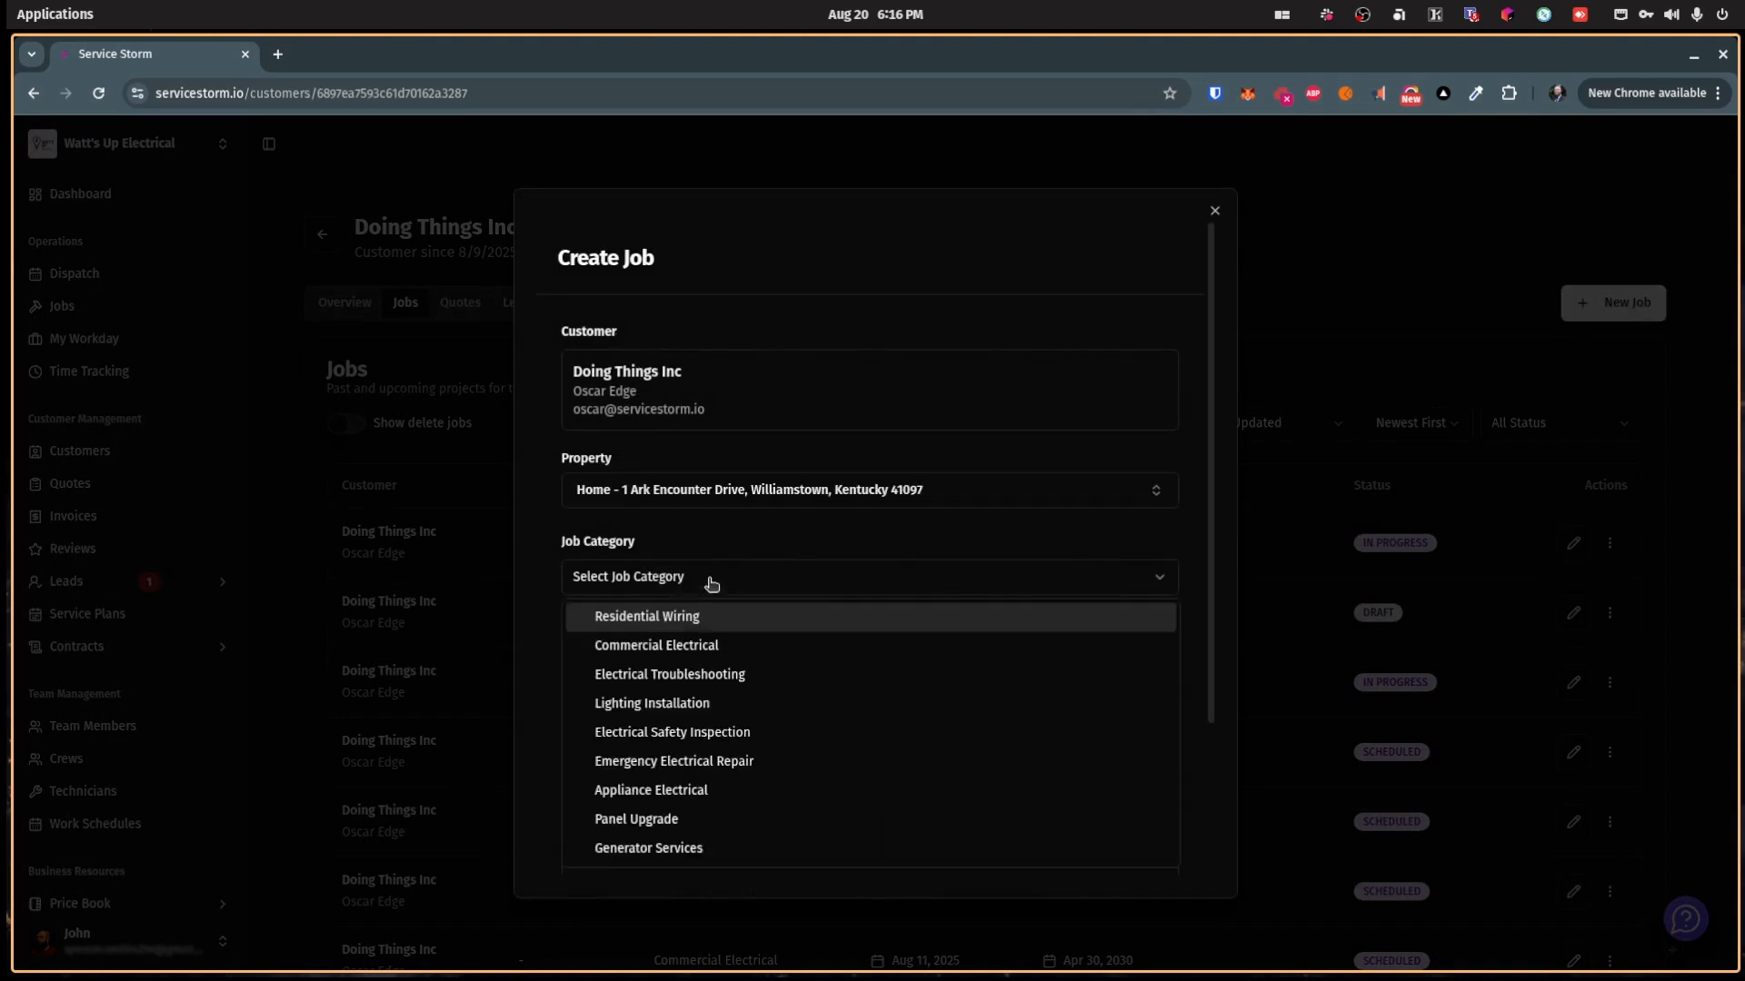
click(713, 701)
scroll(672, 668, down, 2)
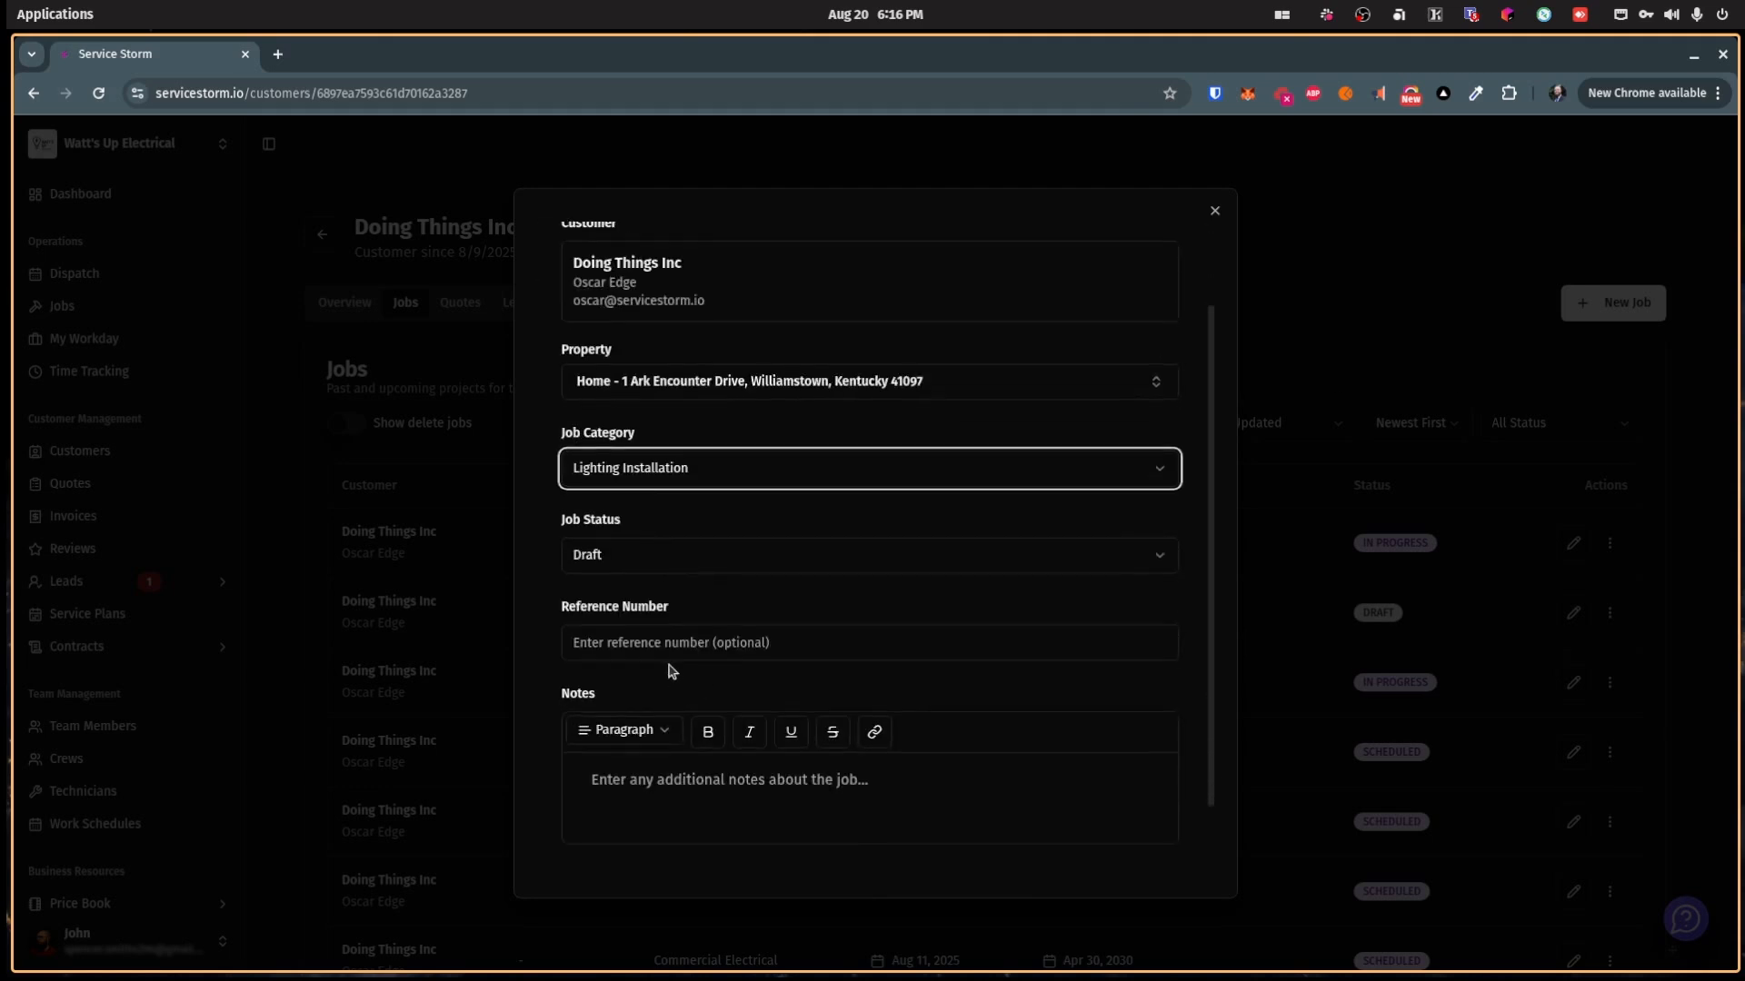
click(678, 645)
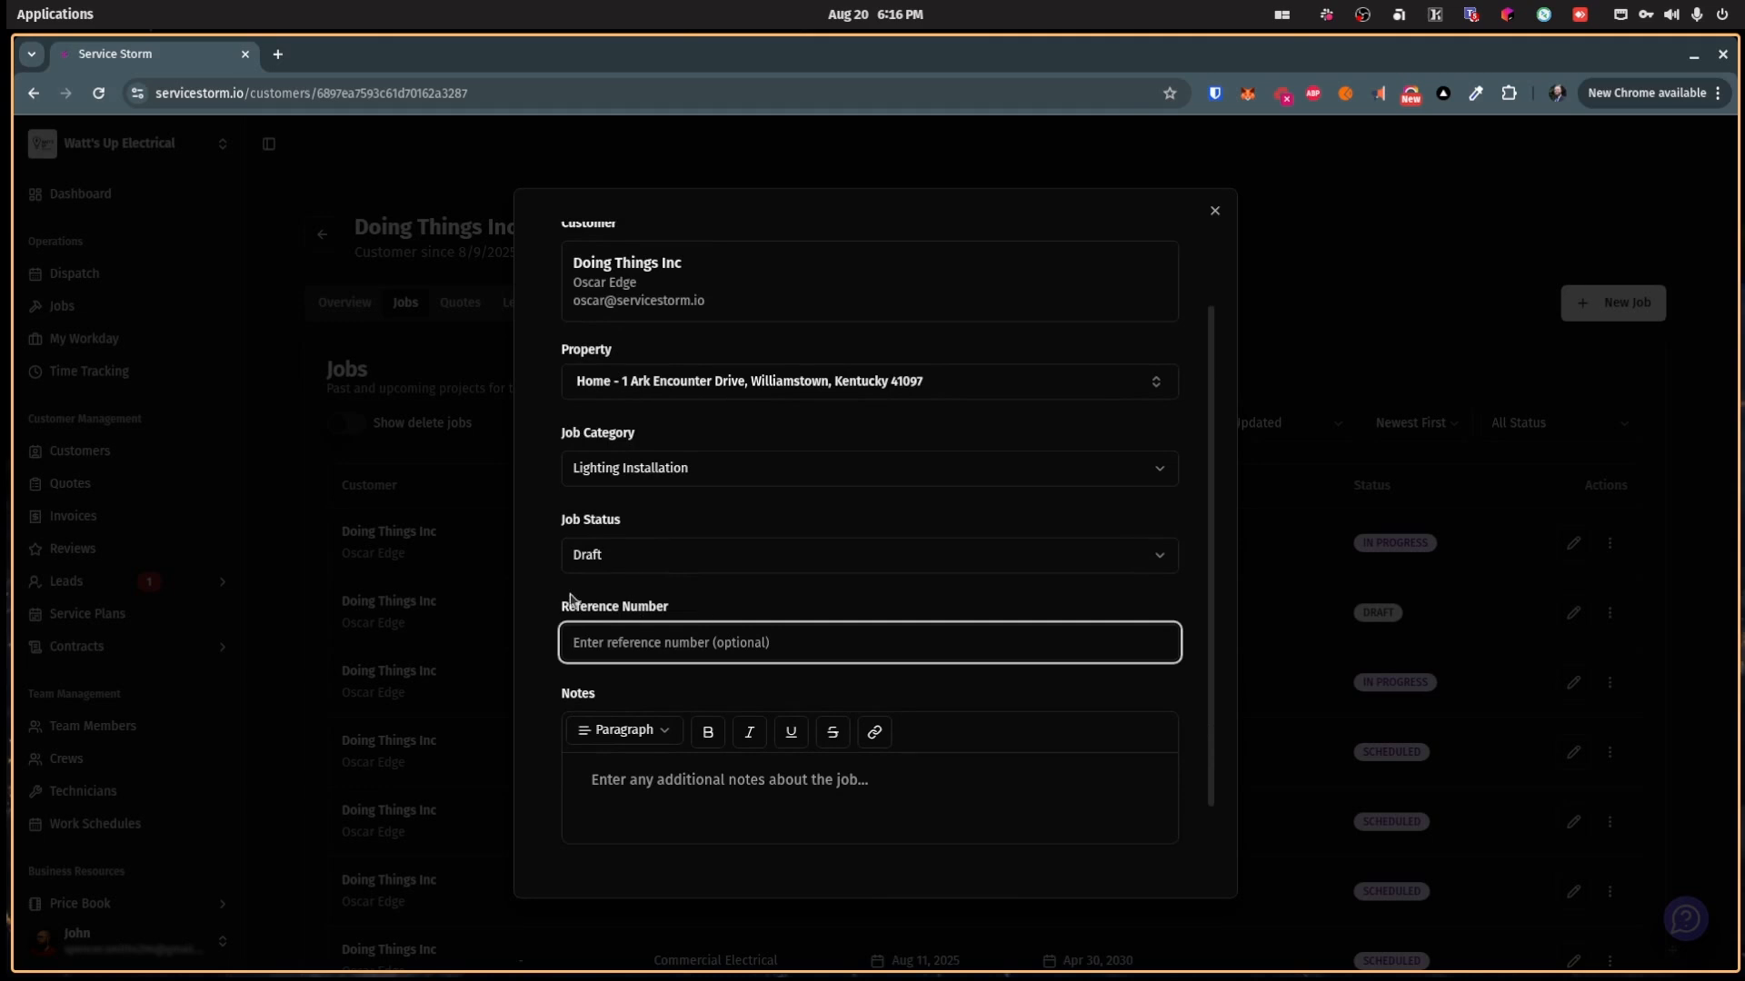
click(715, 816)
scroll(727, 790, down, 1)
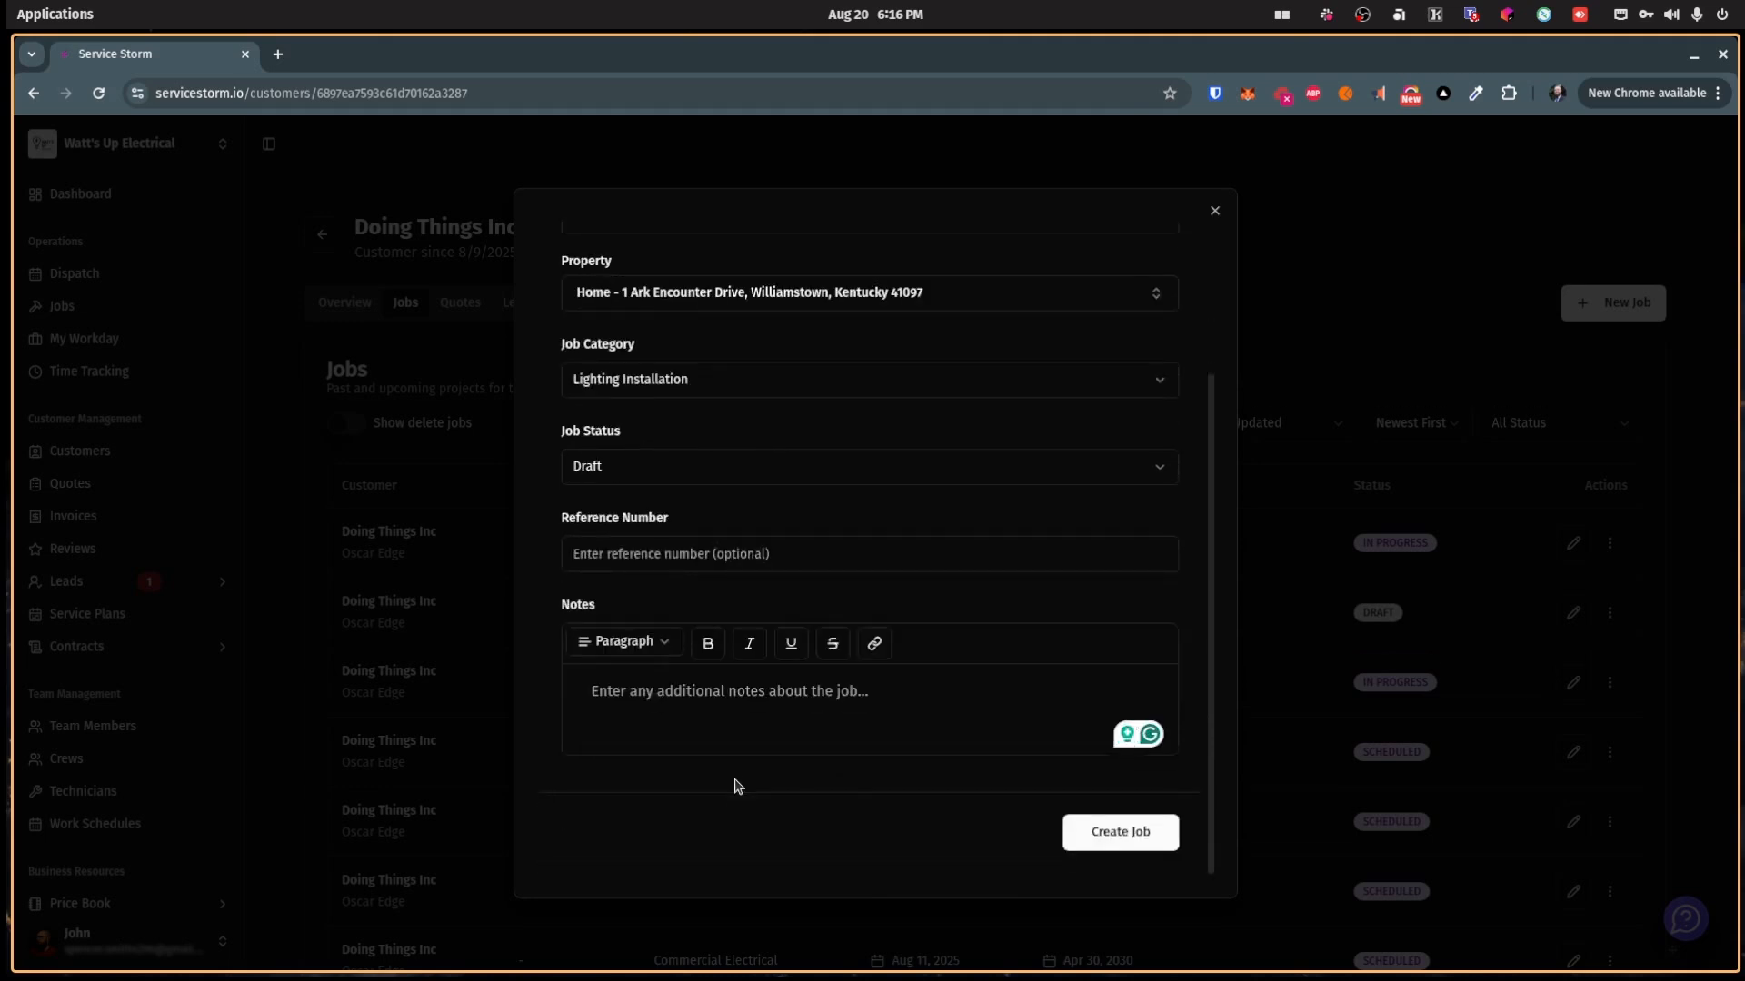
click(1116, 832)
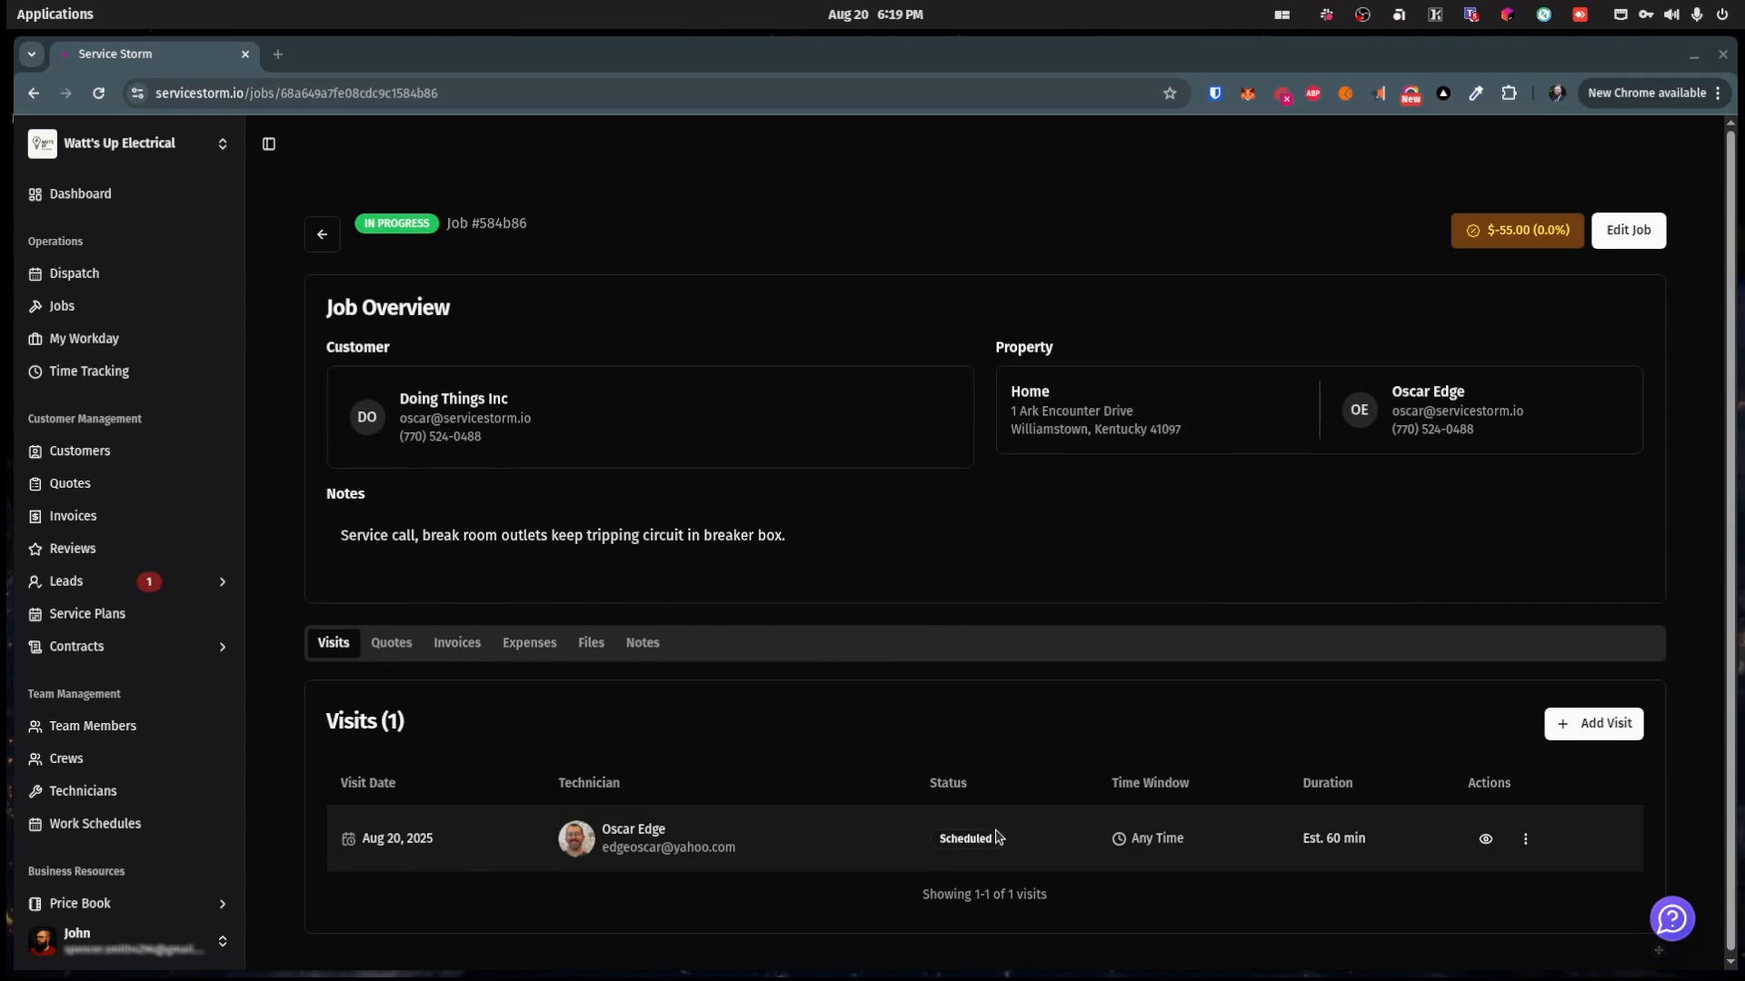
Step: Check the job's Quotes, Invoices, Expenses and Files tabs, ending on Notes
click(392, 643)
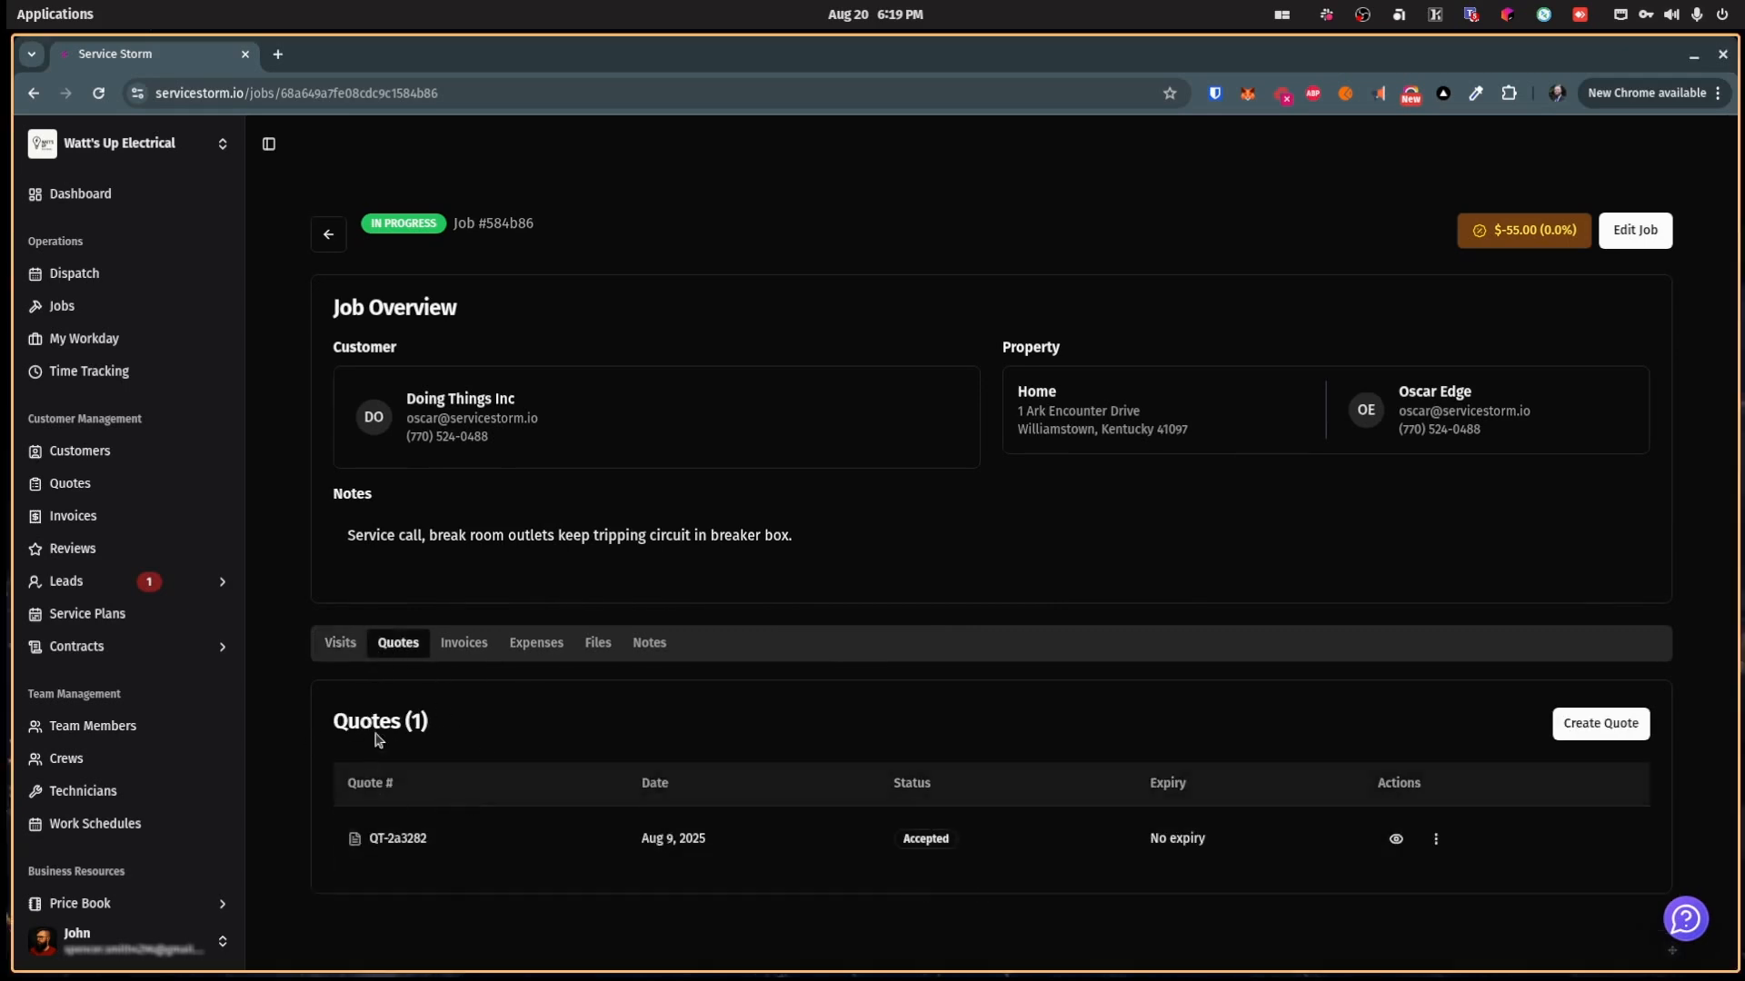
click(451, 651)
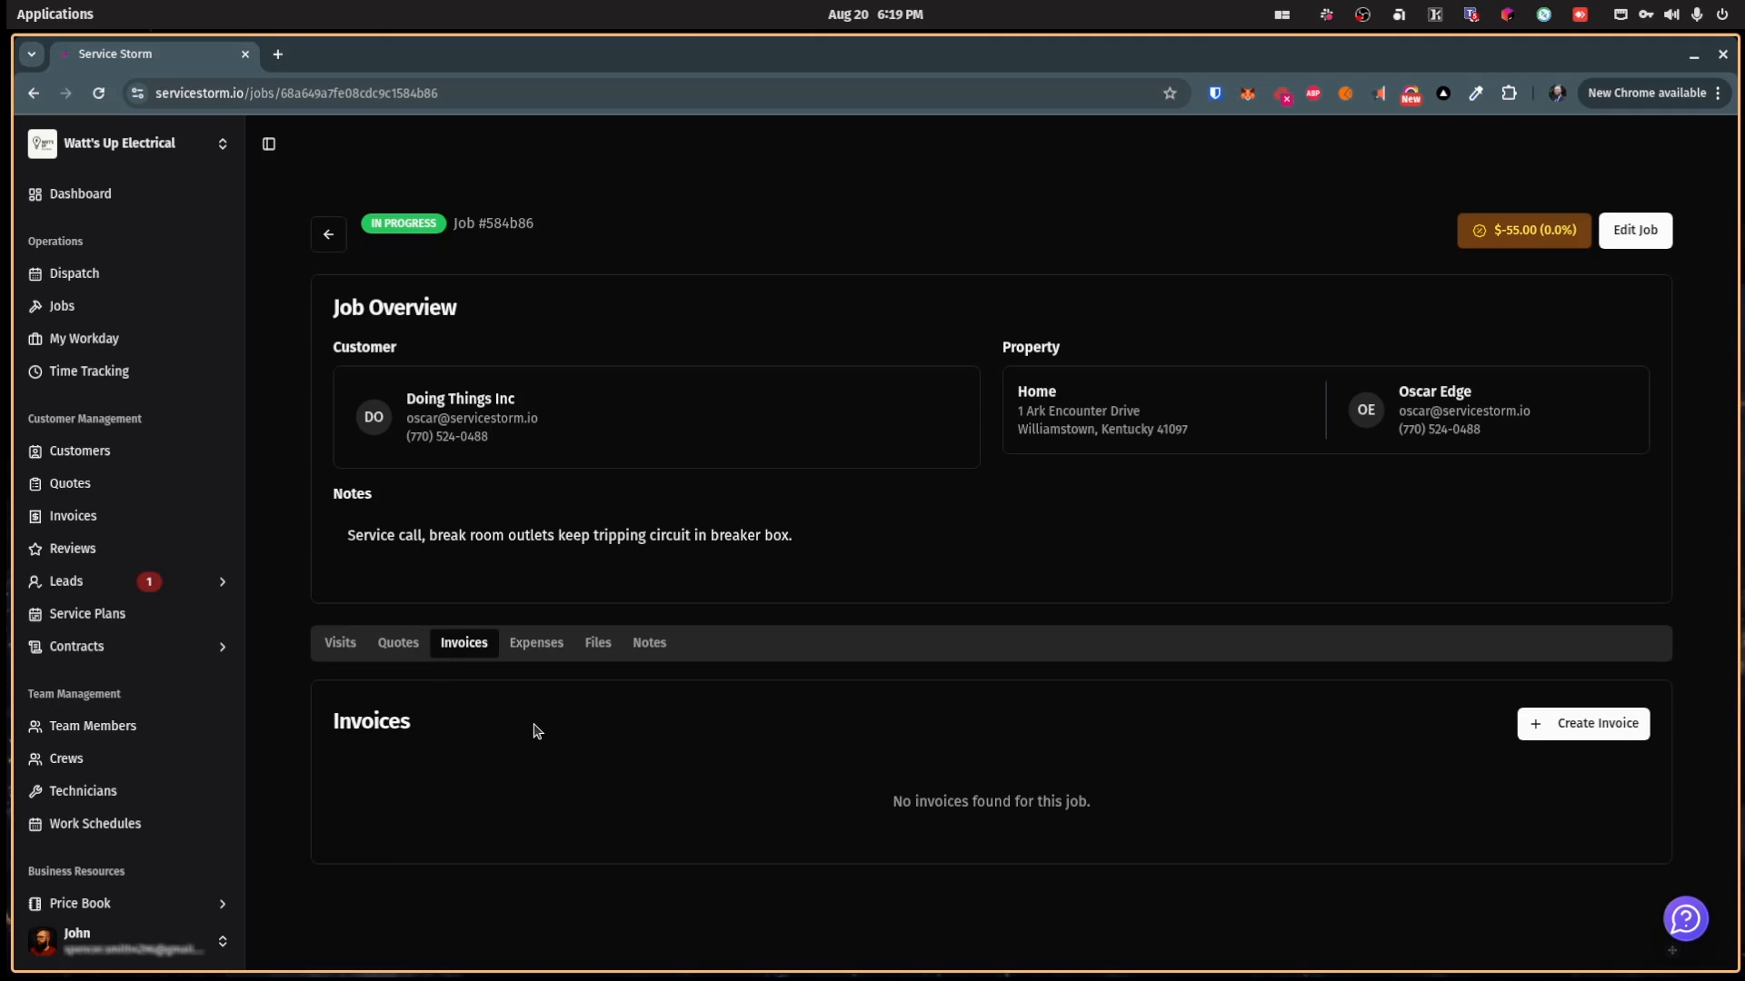
click(538, 652)
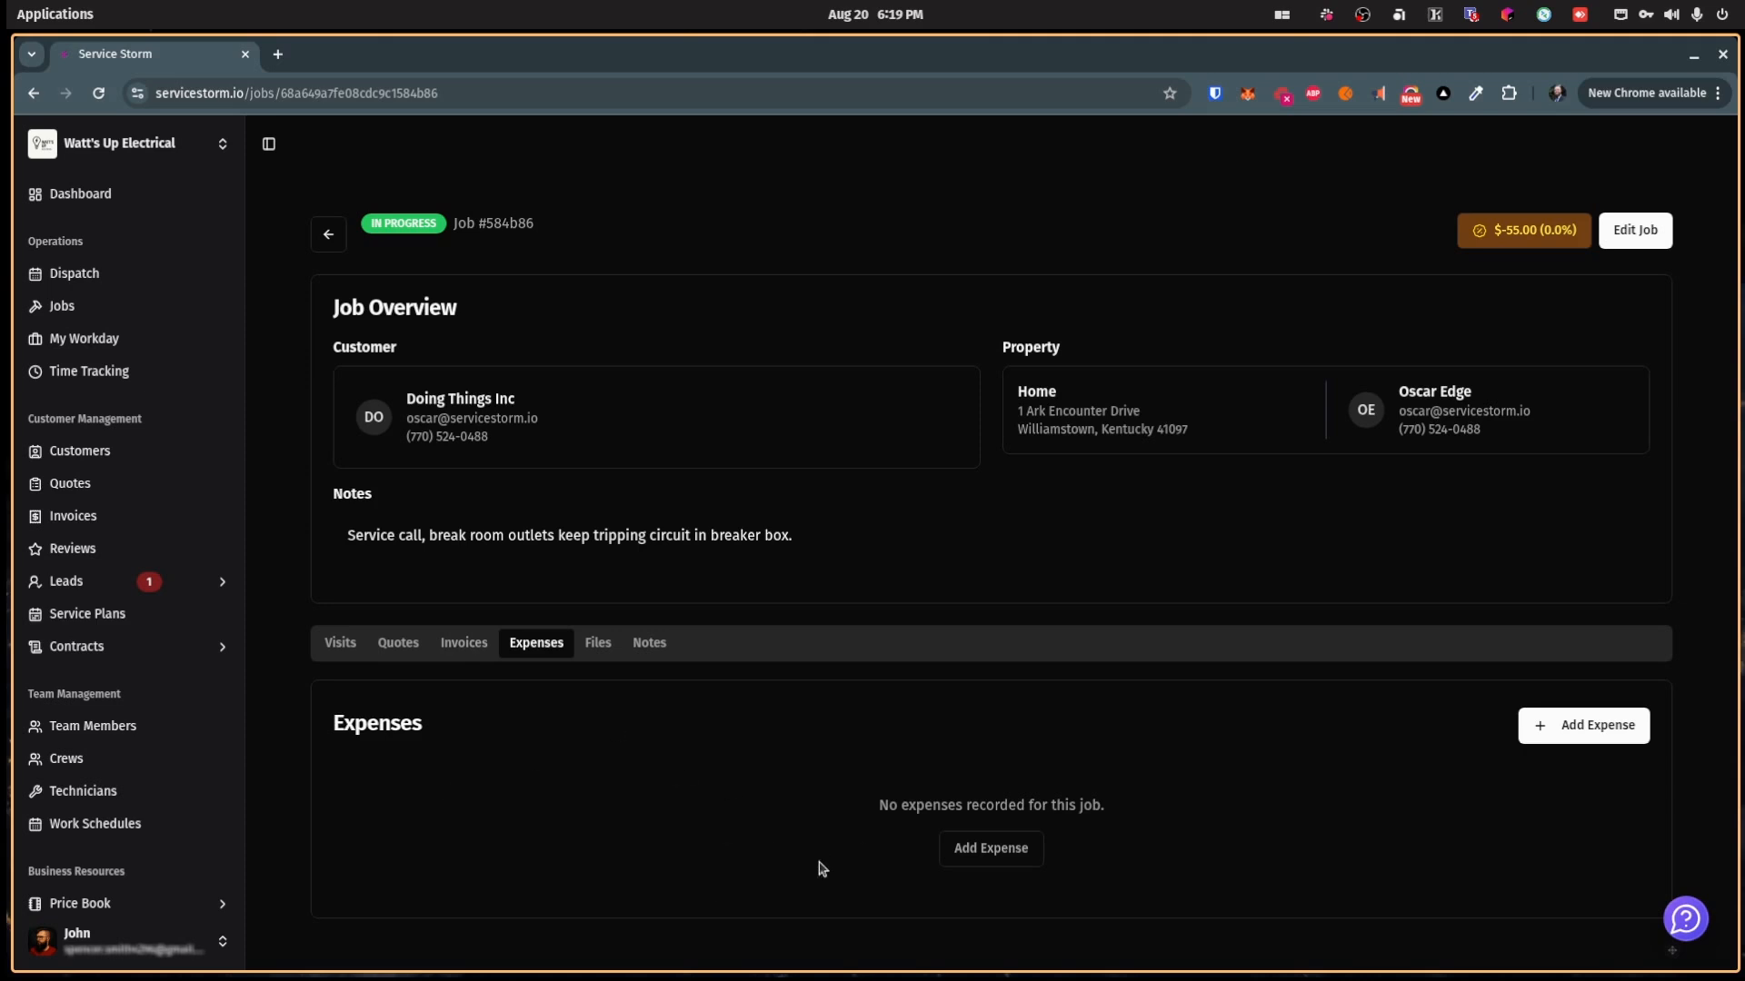
click(599, 647)
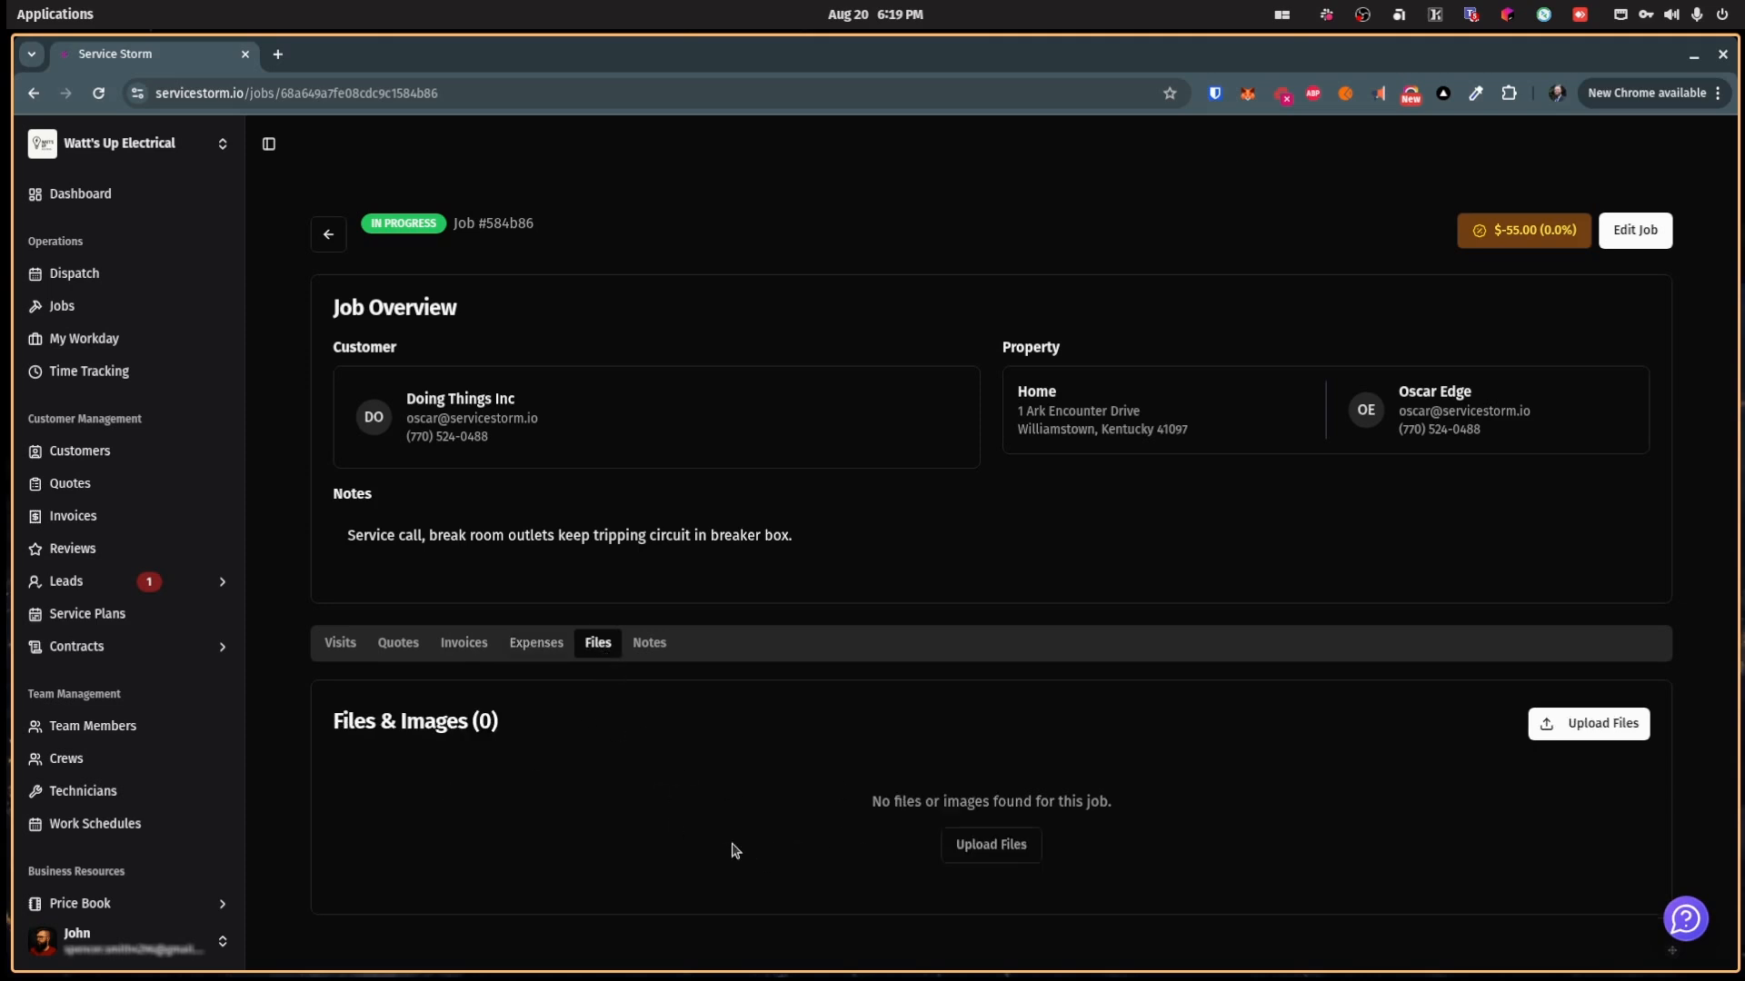
click(648, 645)
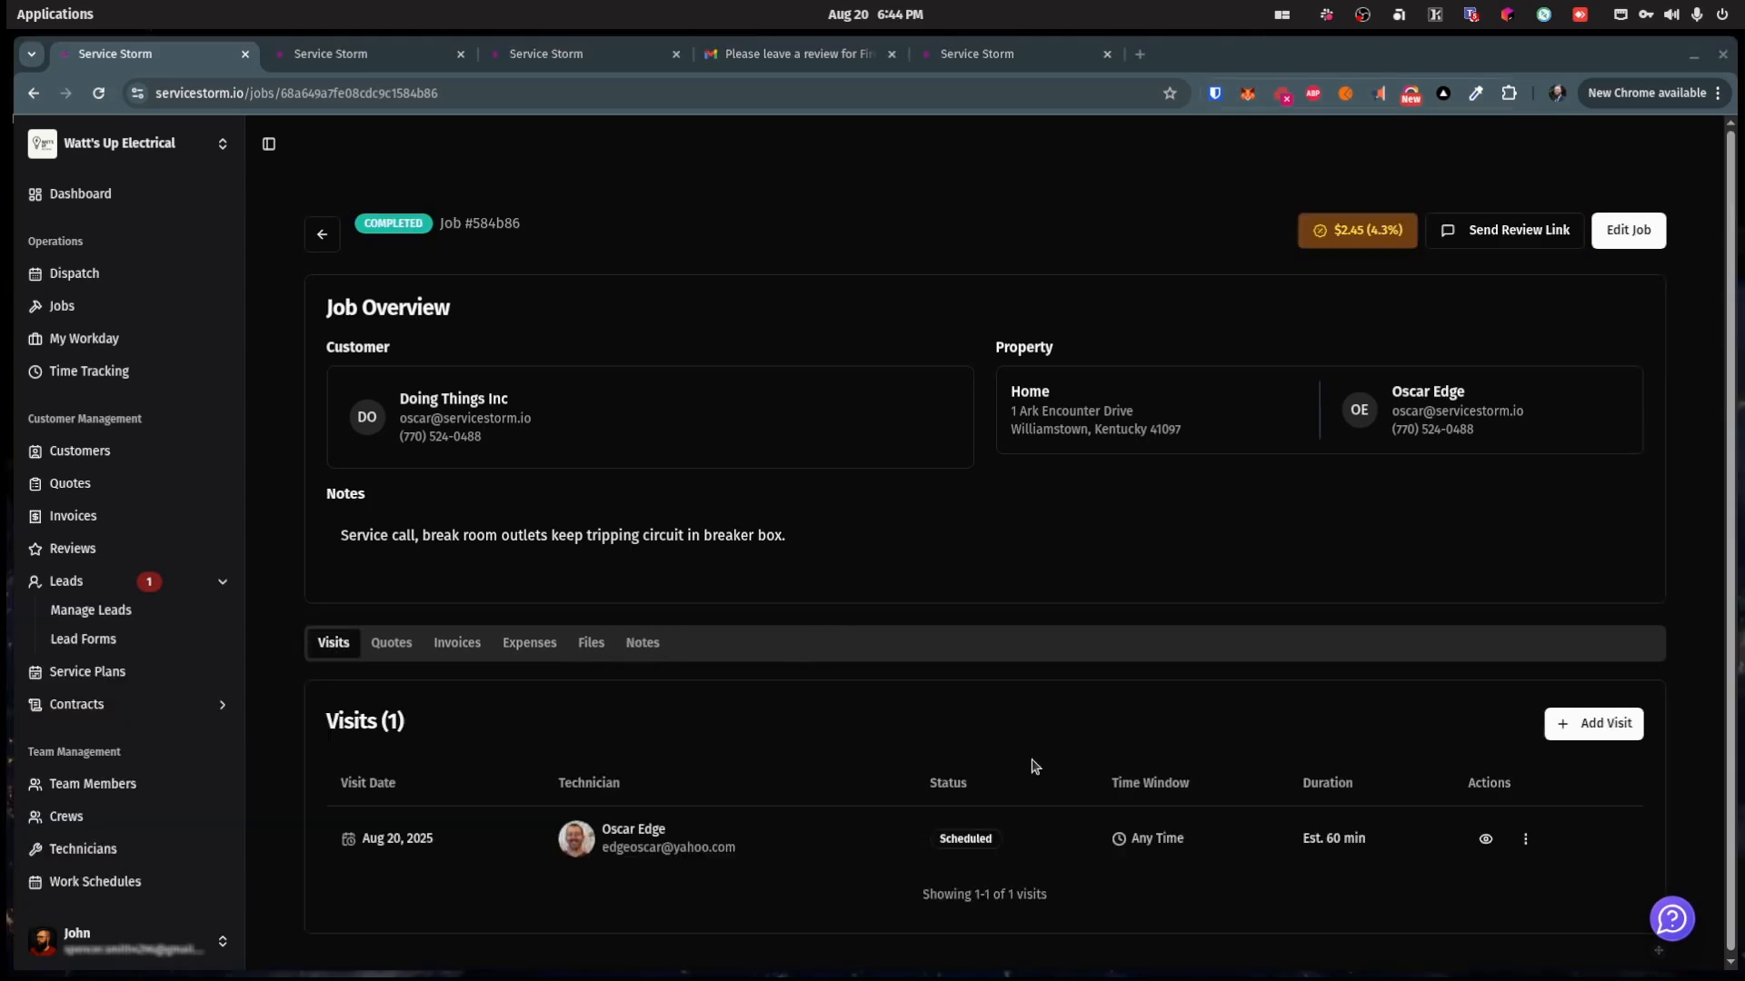
Step: Add a second visit to the job without choosing any required skills
click(1592, 725)
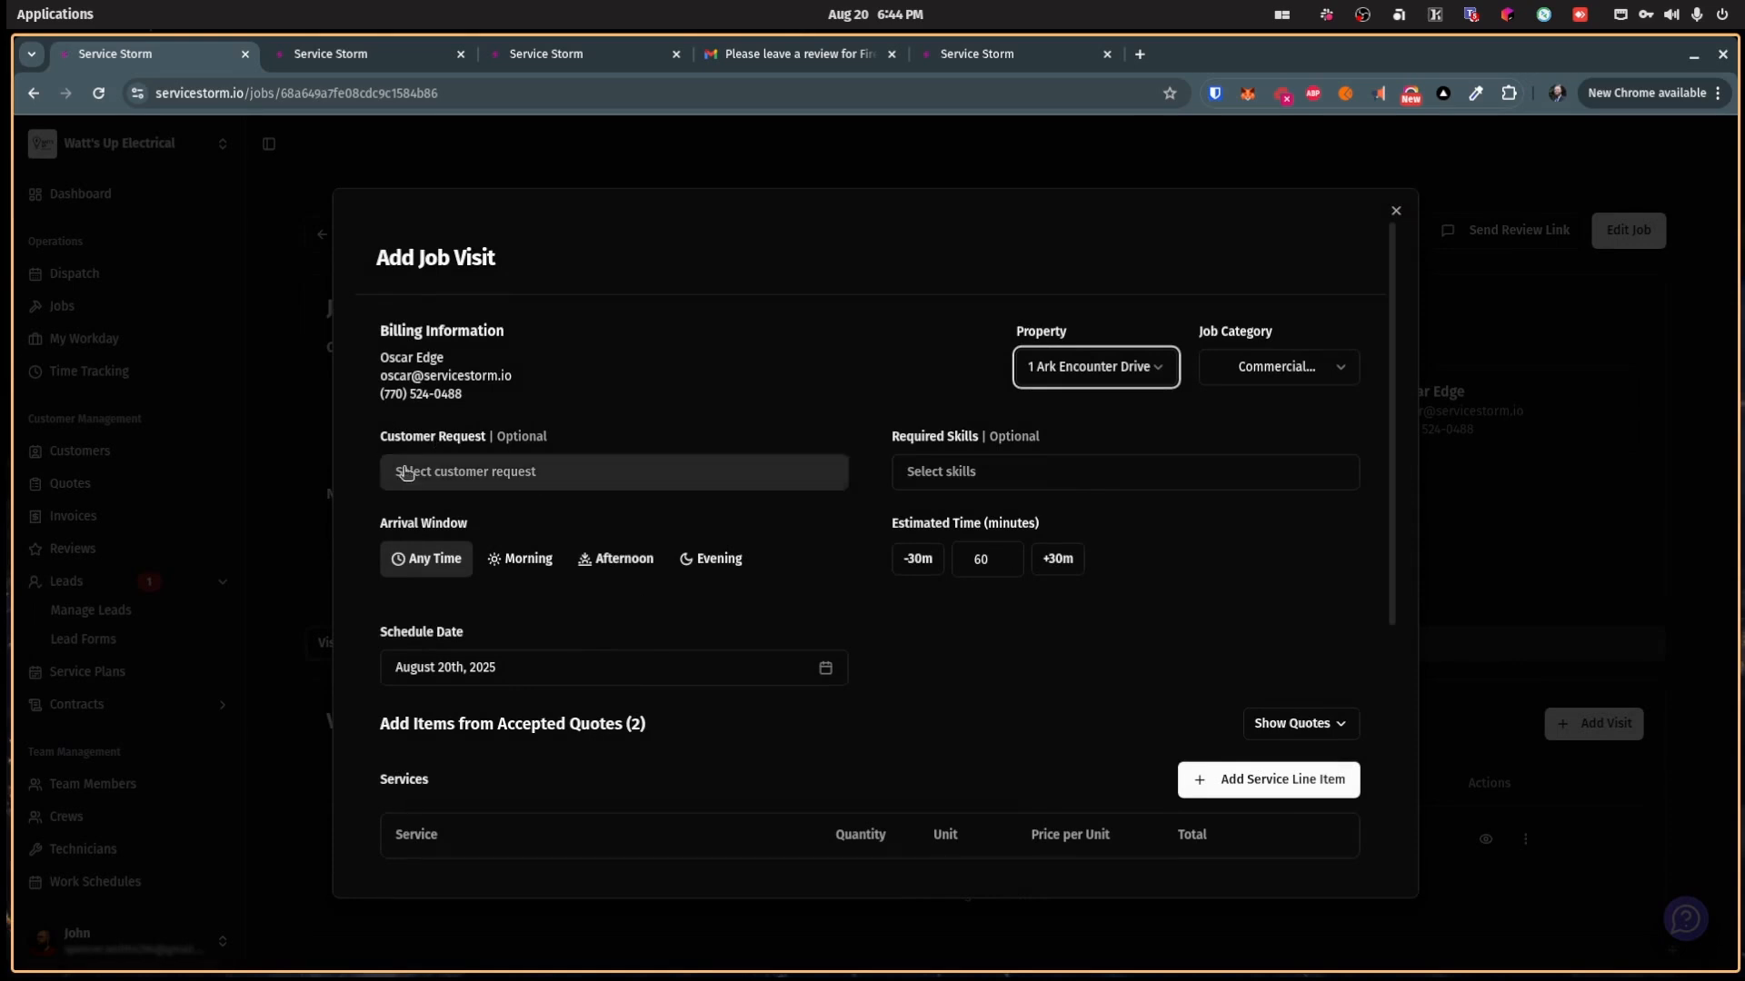
click(931, 474)
click(858, 409)
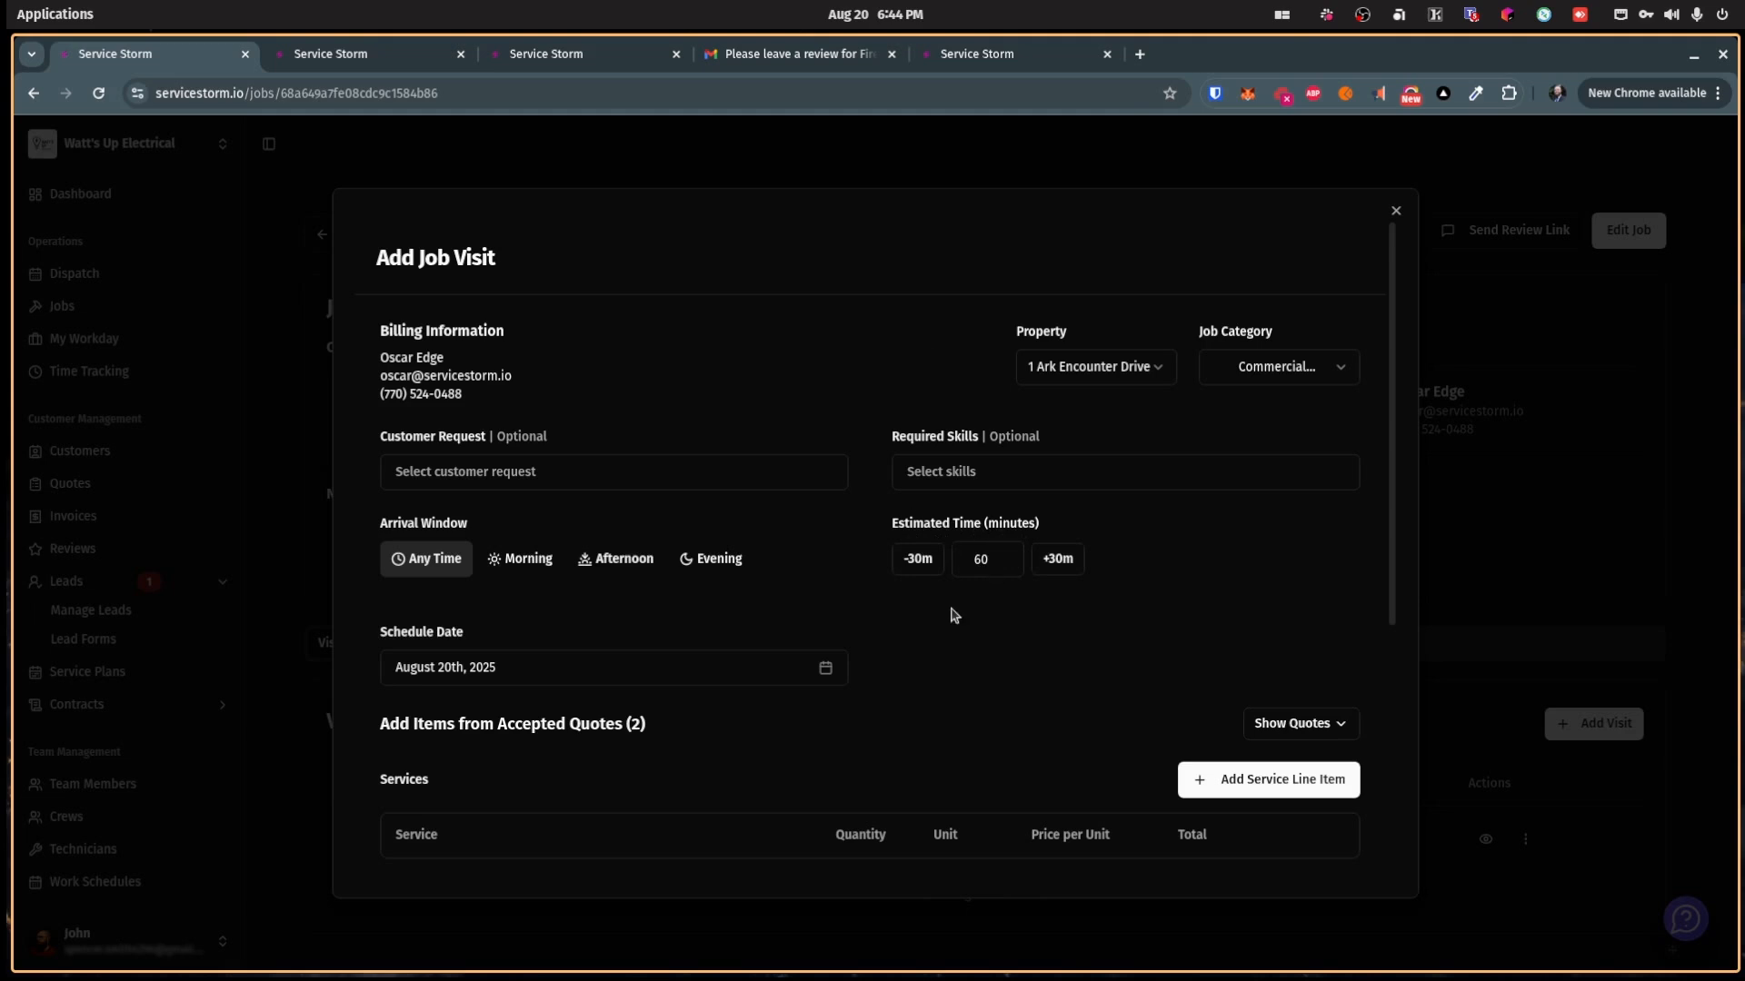
scroll(951, 612, down, 4)
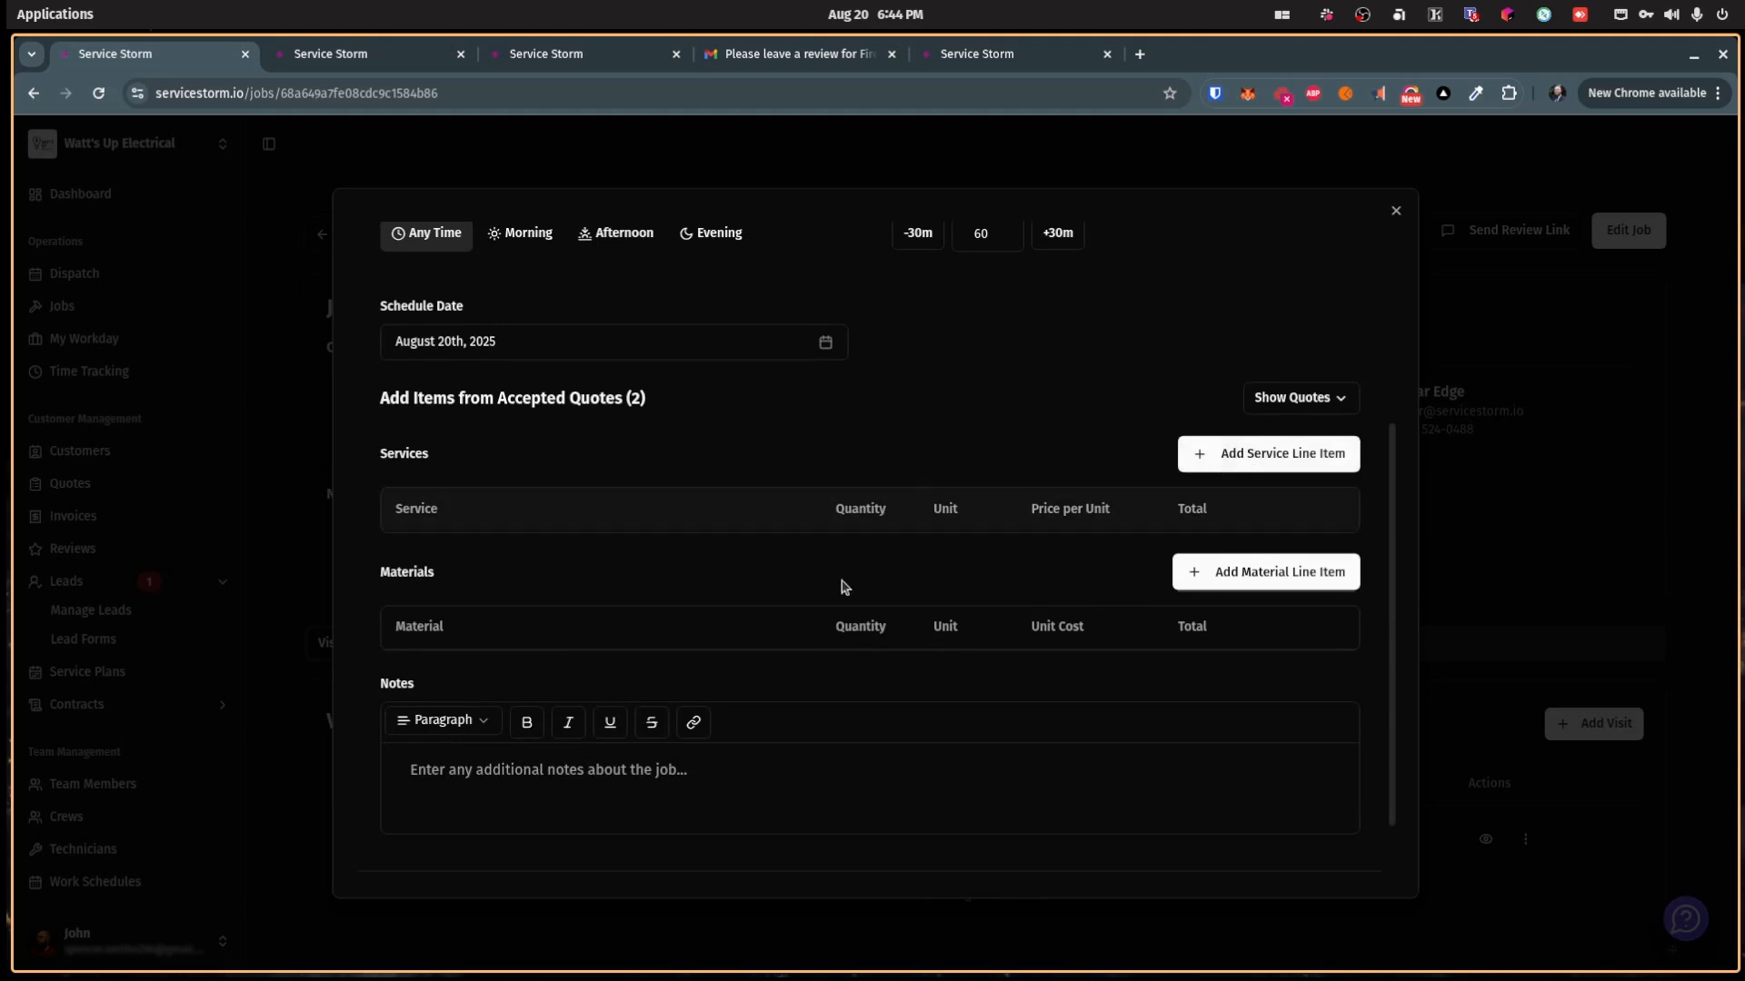
scroll(828, 593, down, 1)
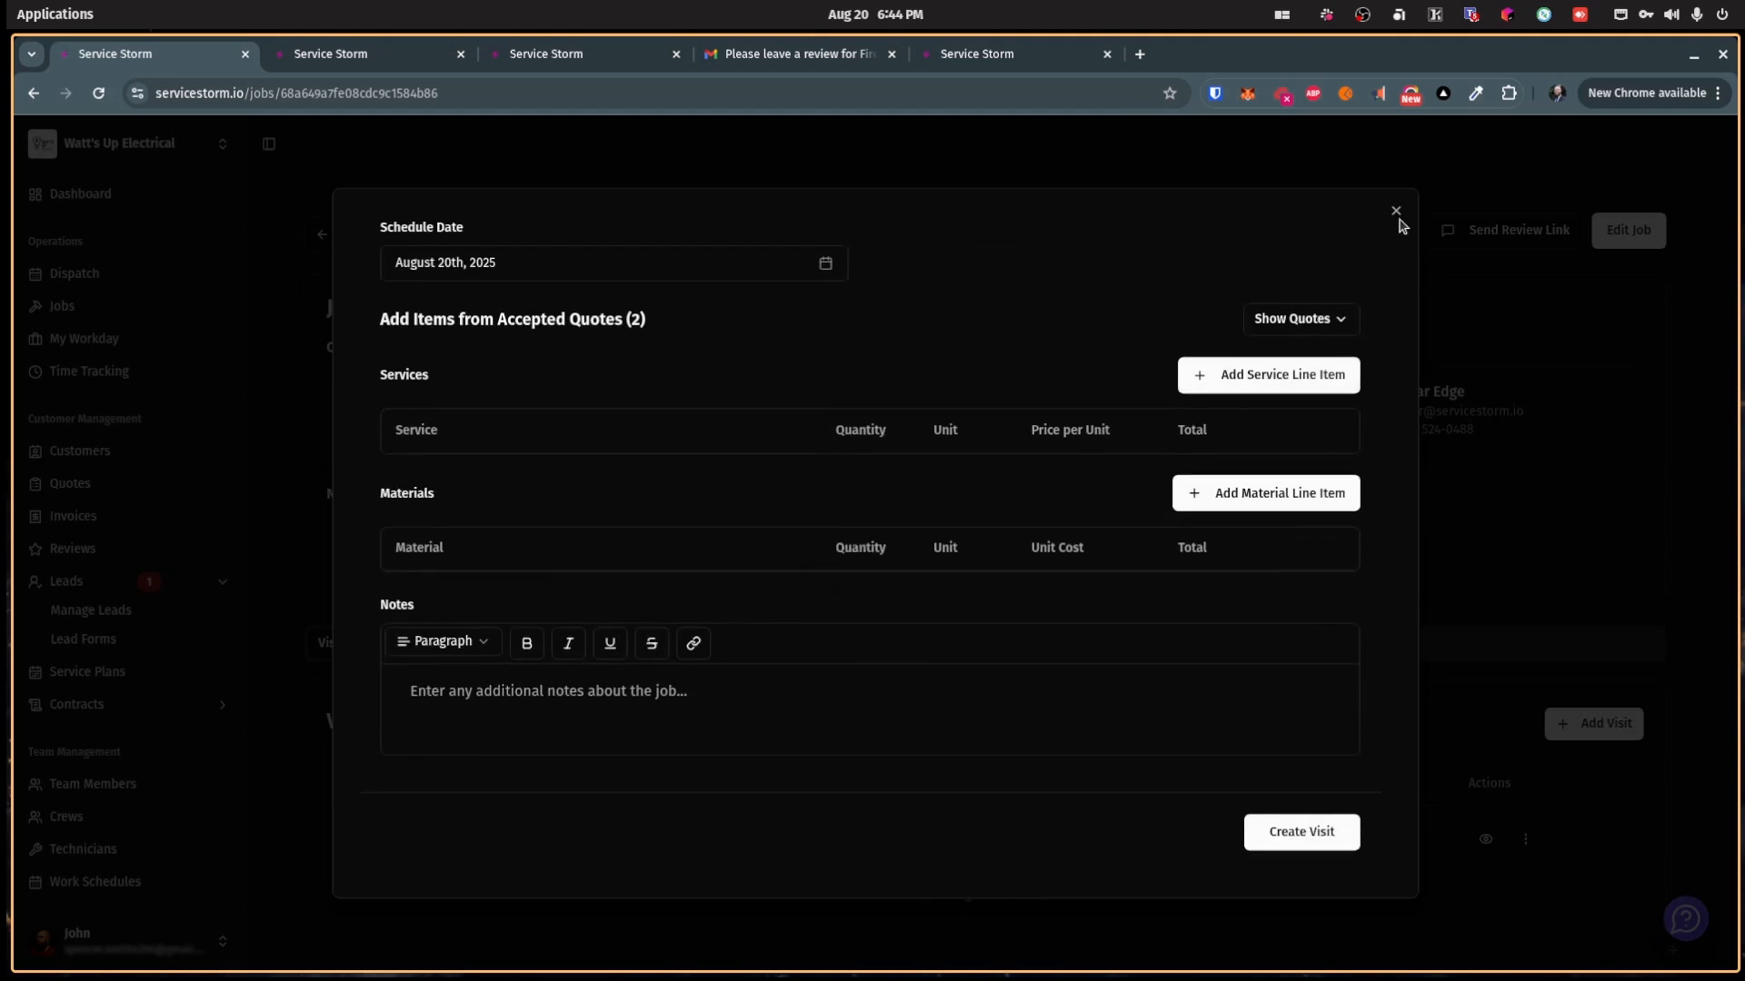
click(1320, 824)
Step: Show the scheduled visit on the dispatch schedule via its actions menu
scroll(674, 798, down, 1)
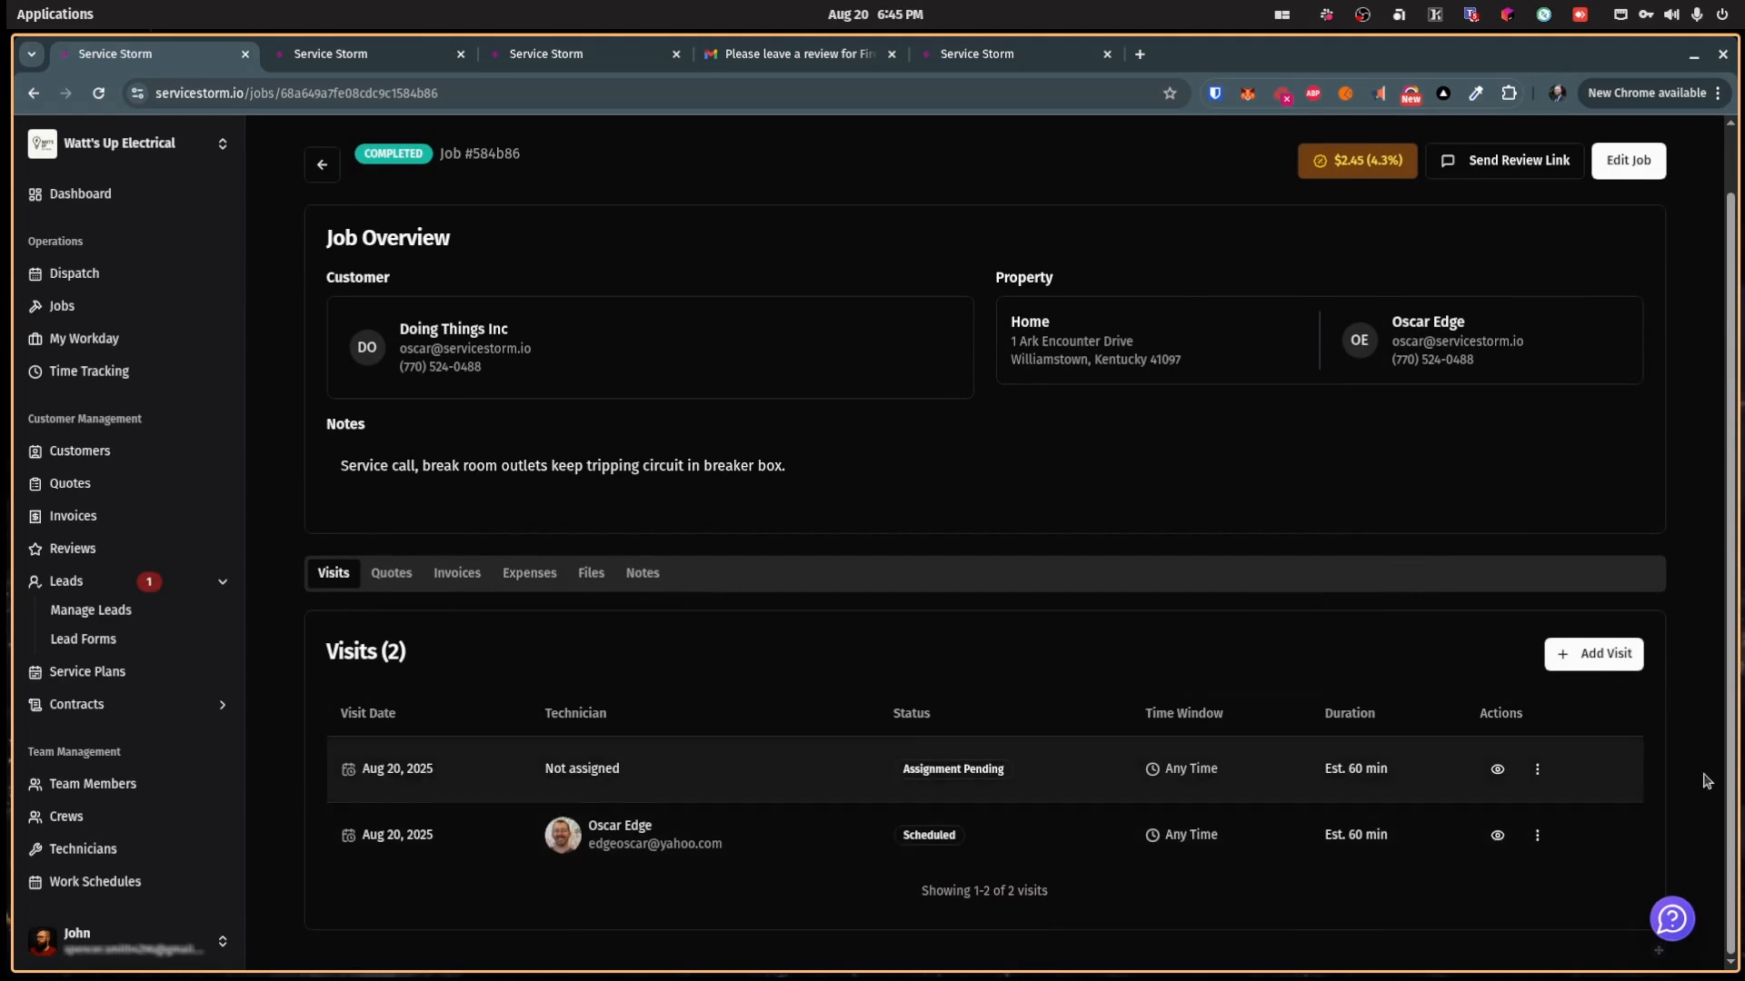
click(1537, 769)
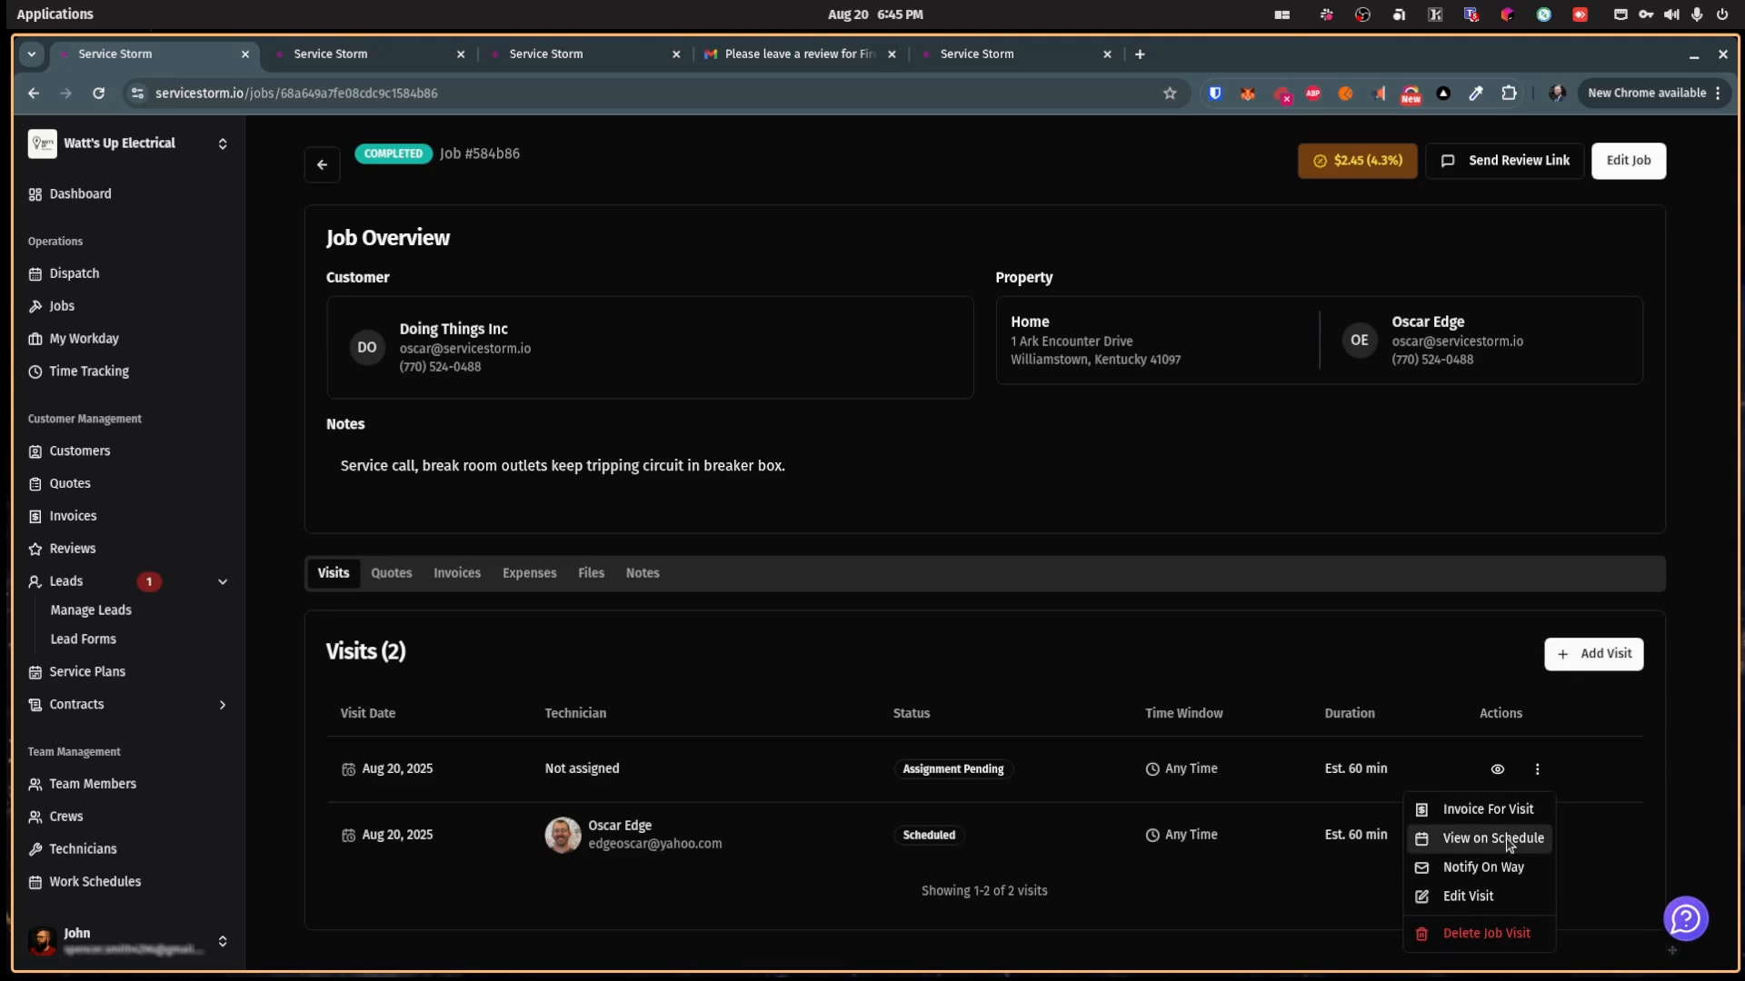
click(1506, 839)
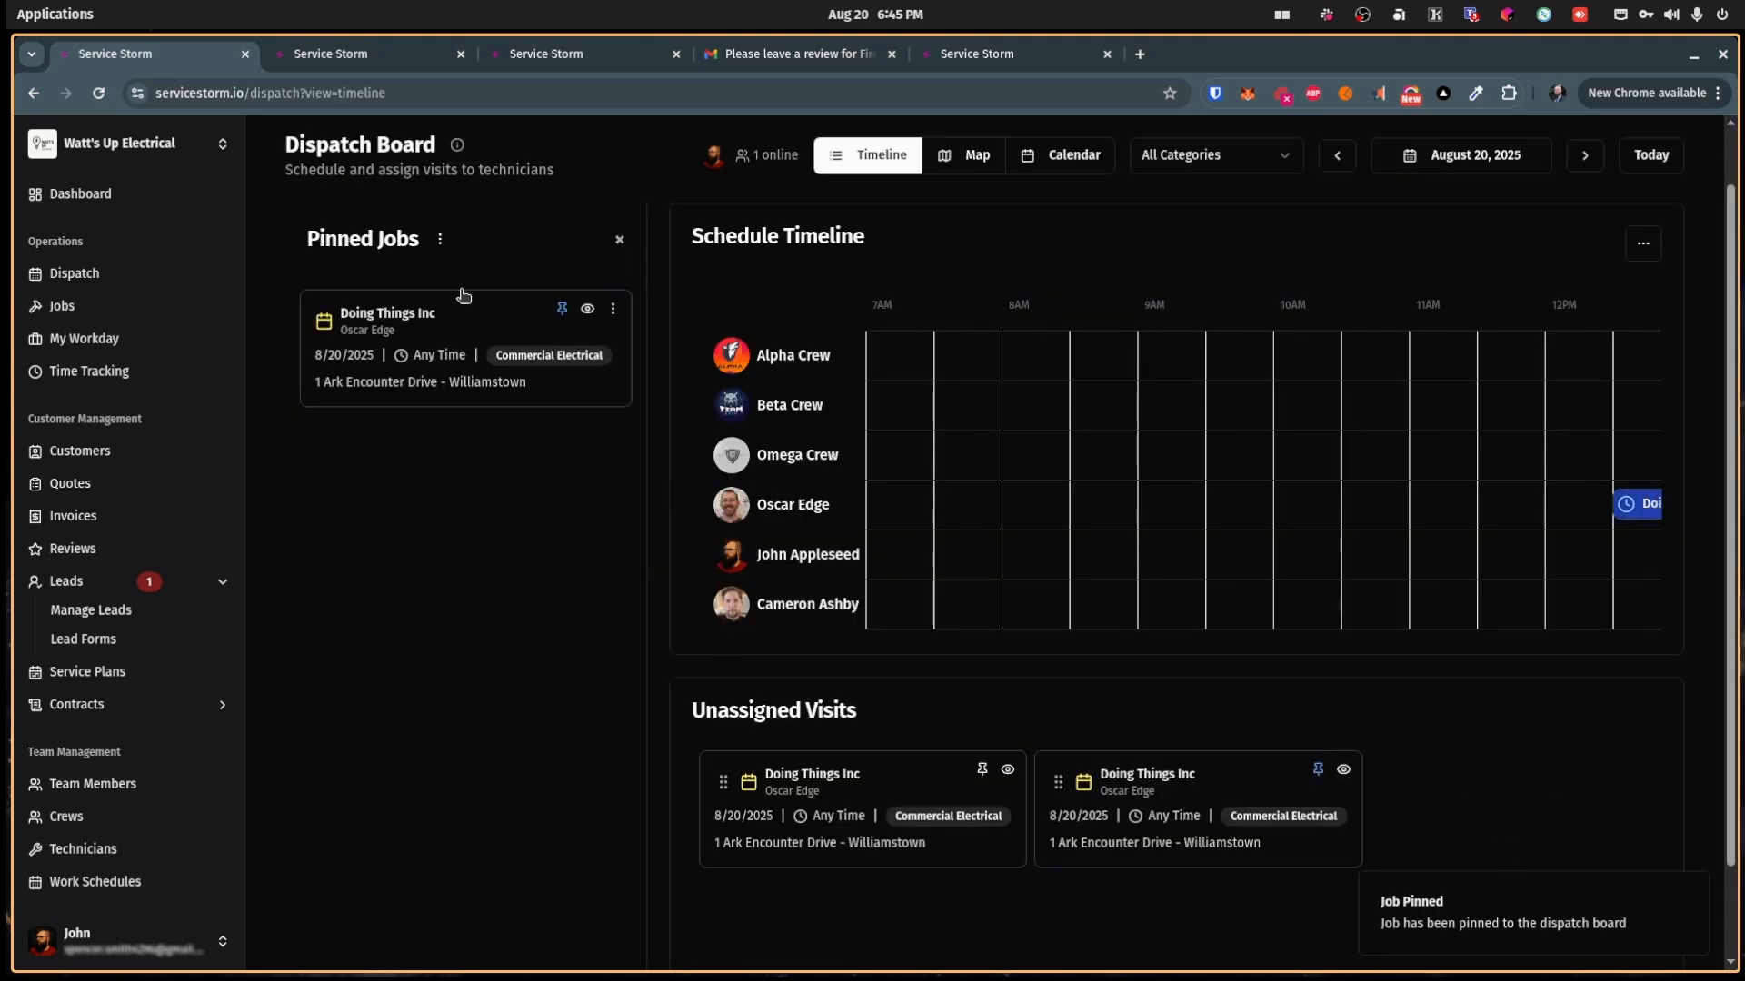
Step: Drag both unassigned visits to 11AM, one for the bottom technician and one for Beta Crew
click(619, 240)
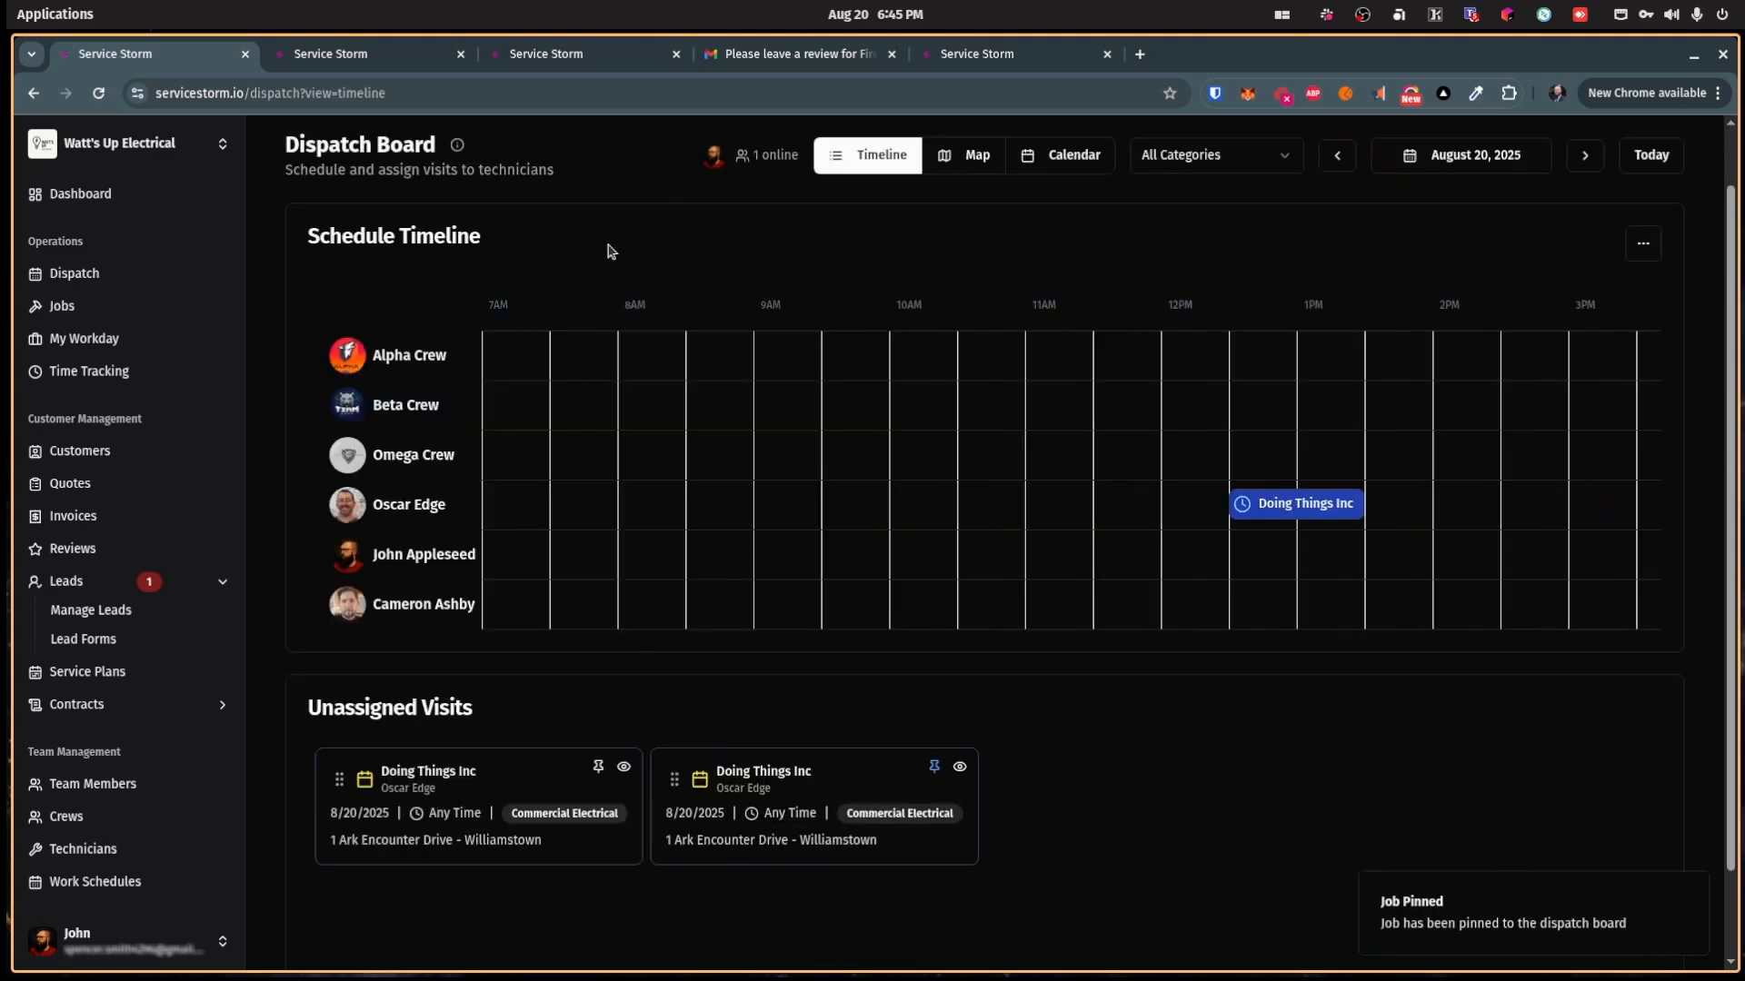
scroll(972, 695, up, 1)
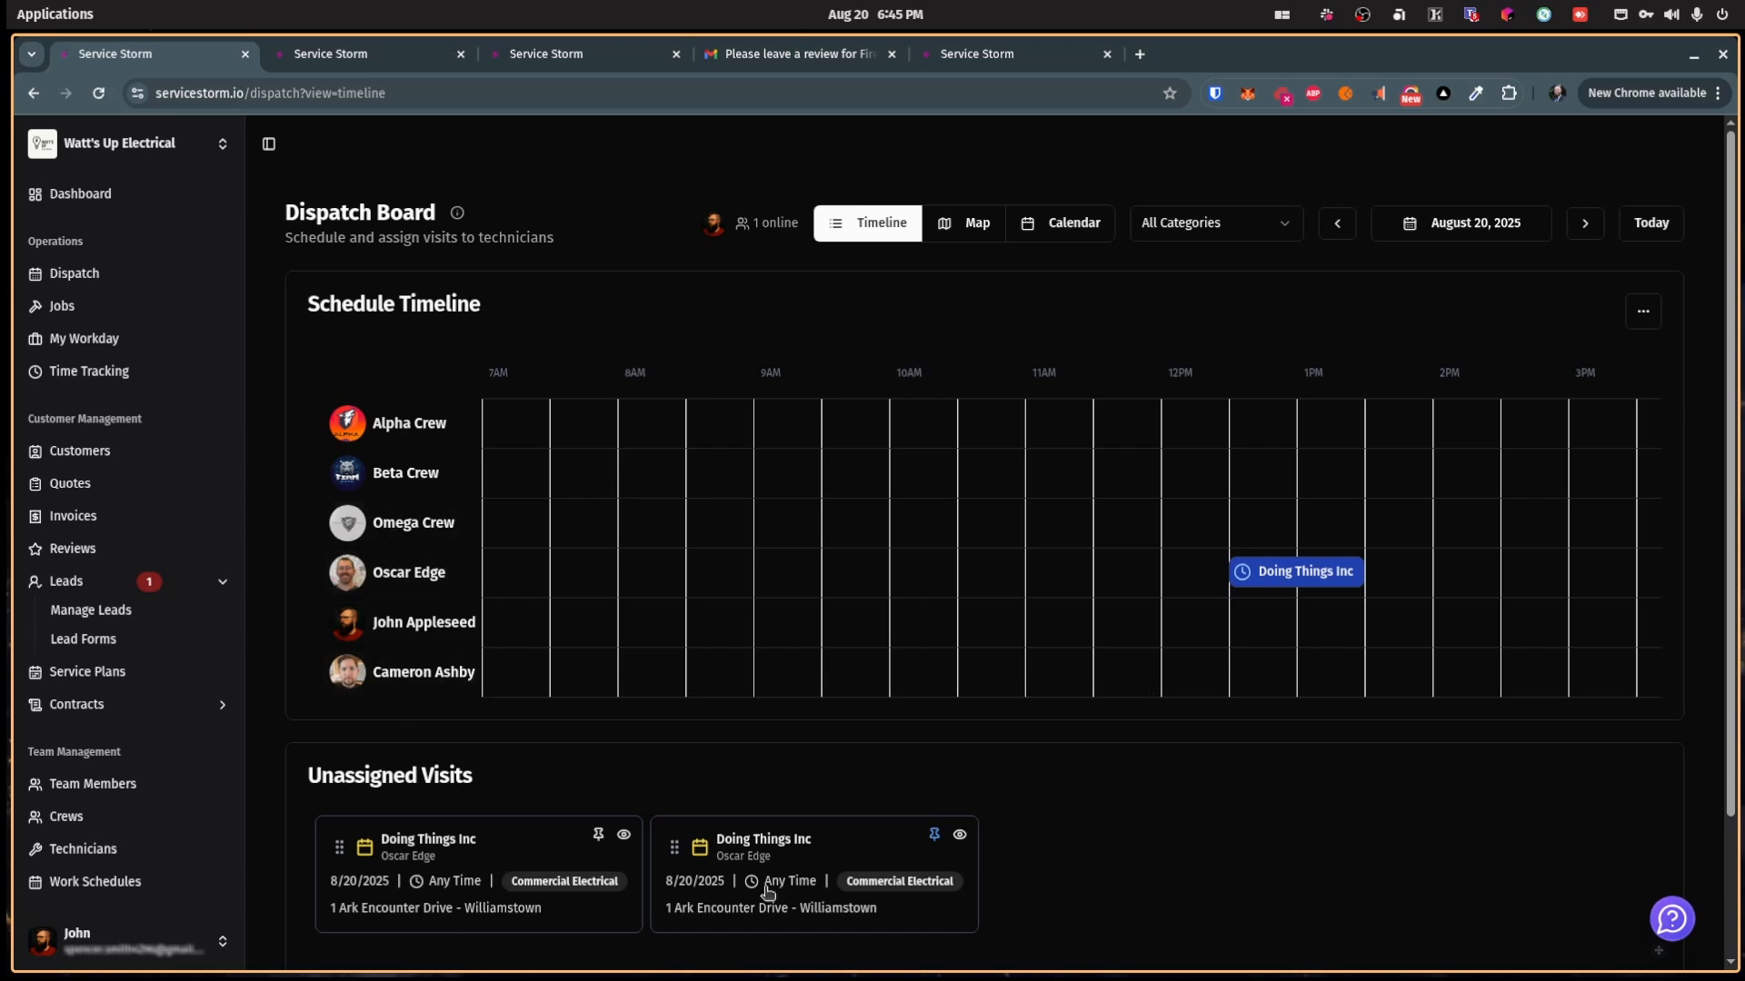
drag(341, 847, 1052, 655)
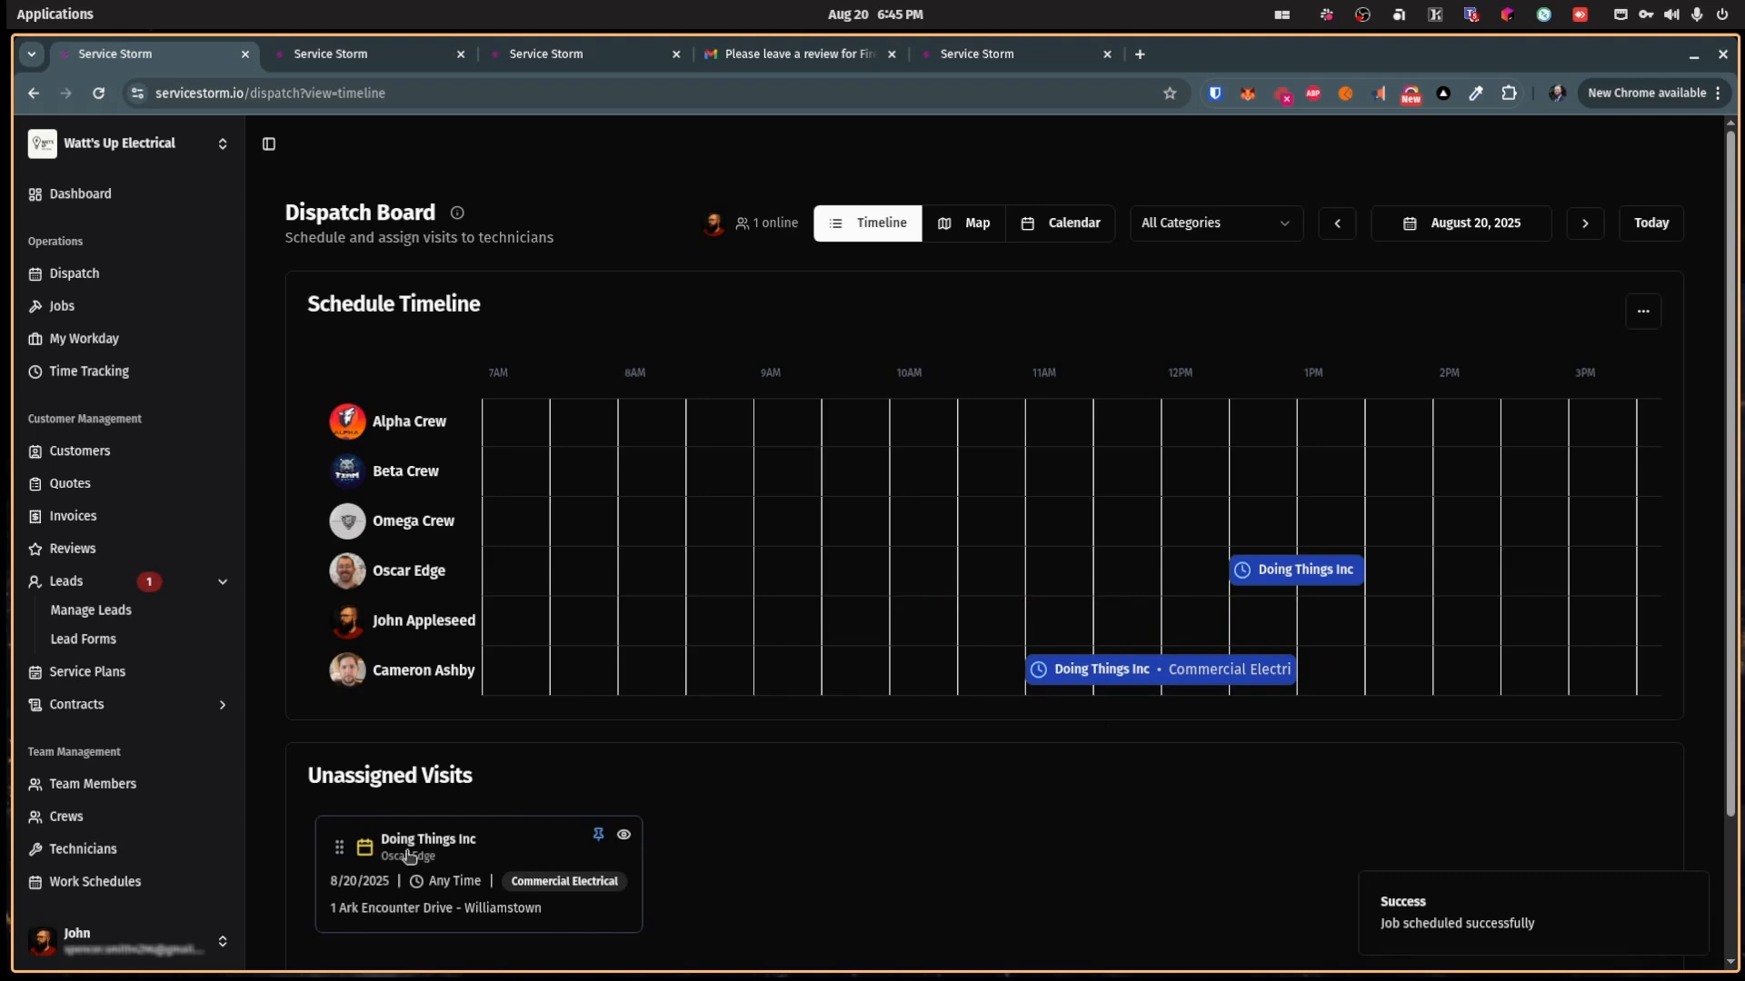
drag(352, 852, 1040, 471)
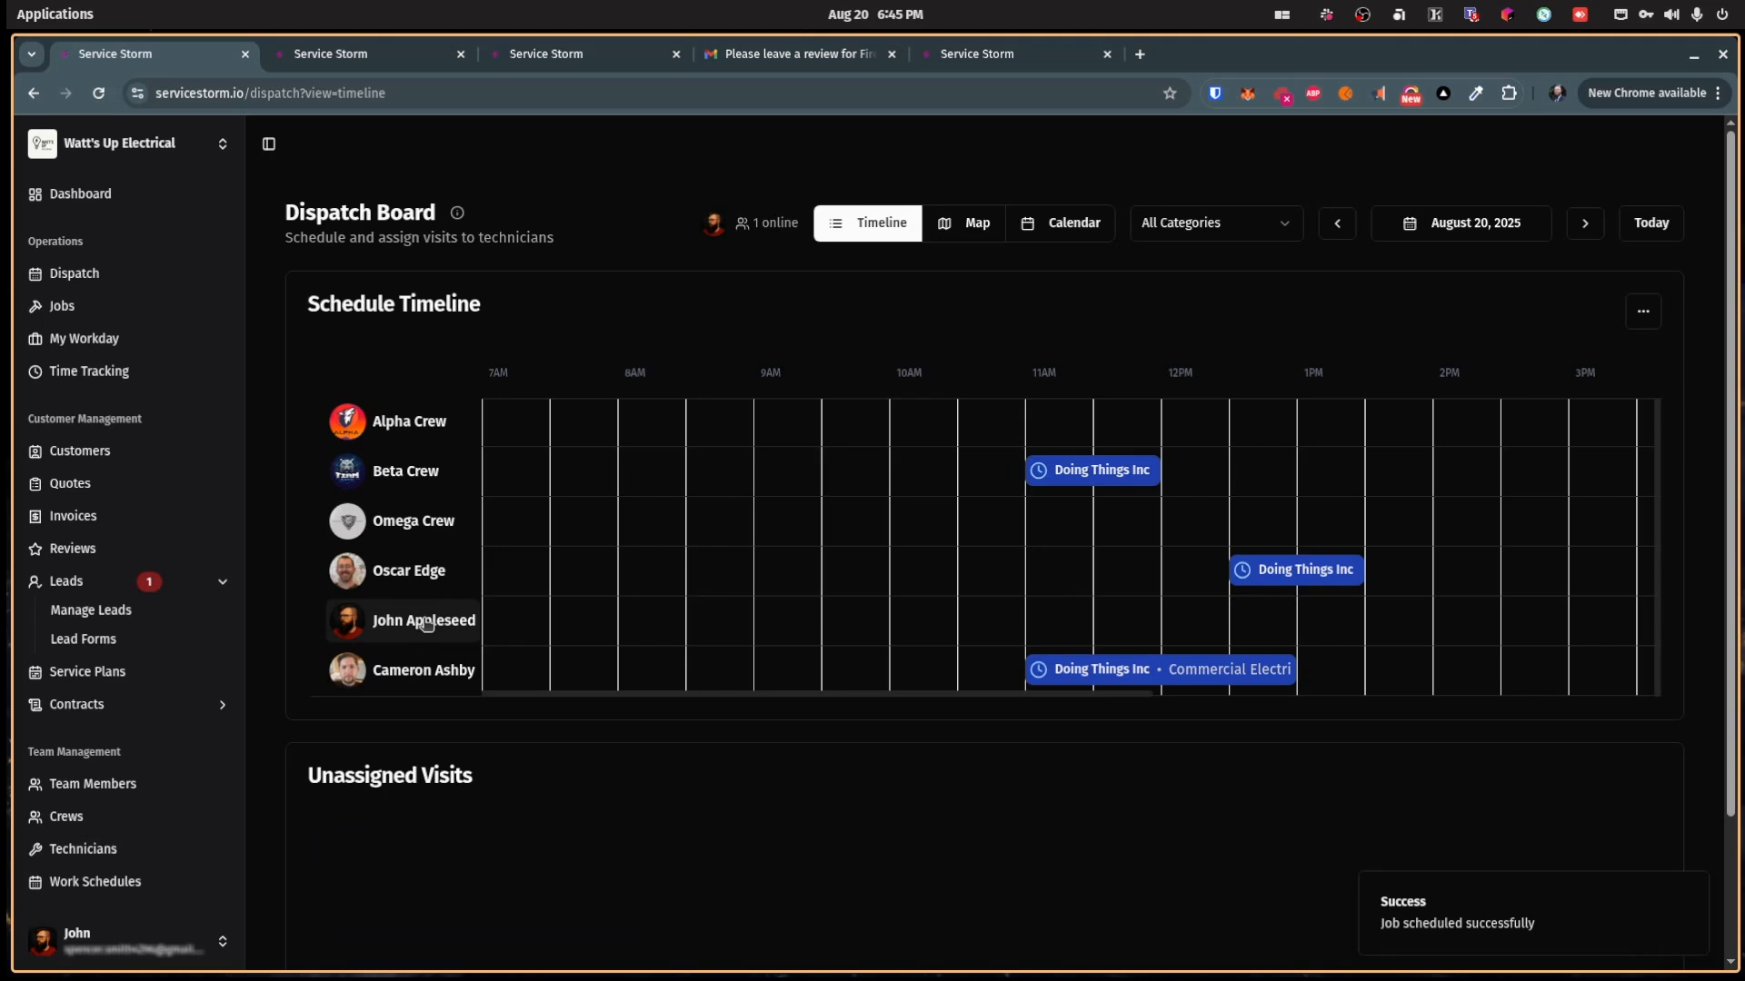
click(511, 625)
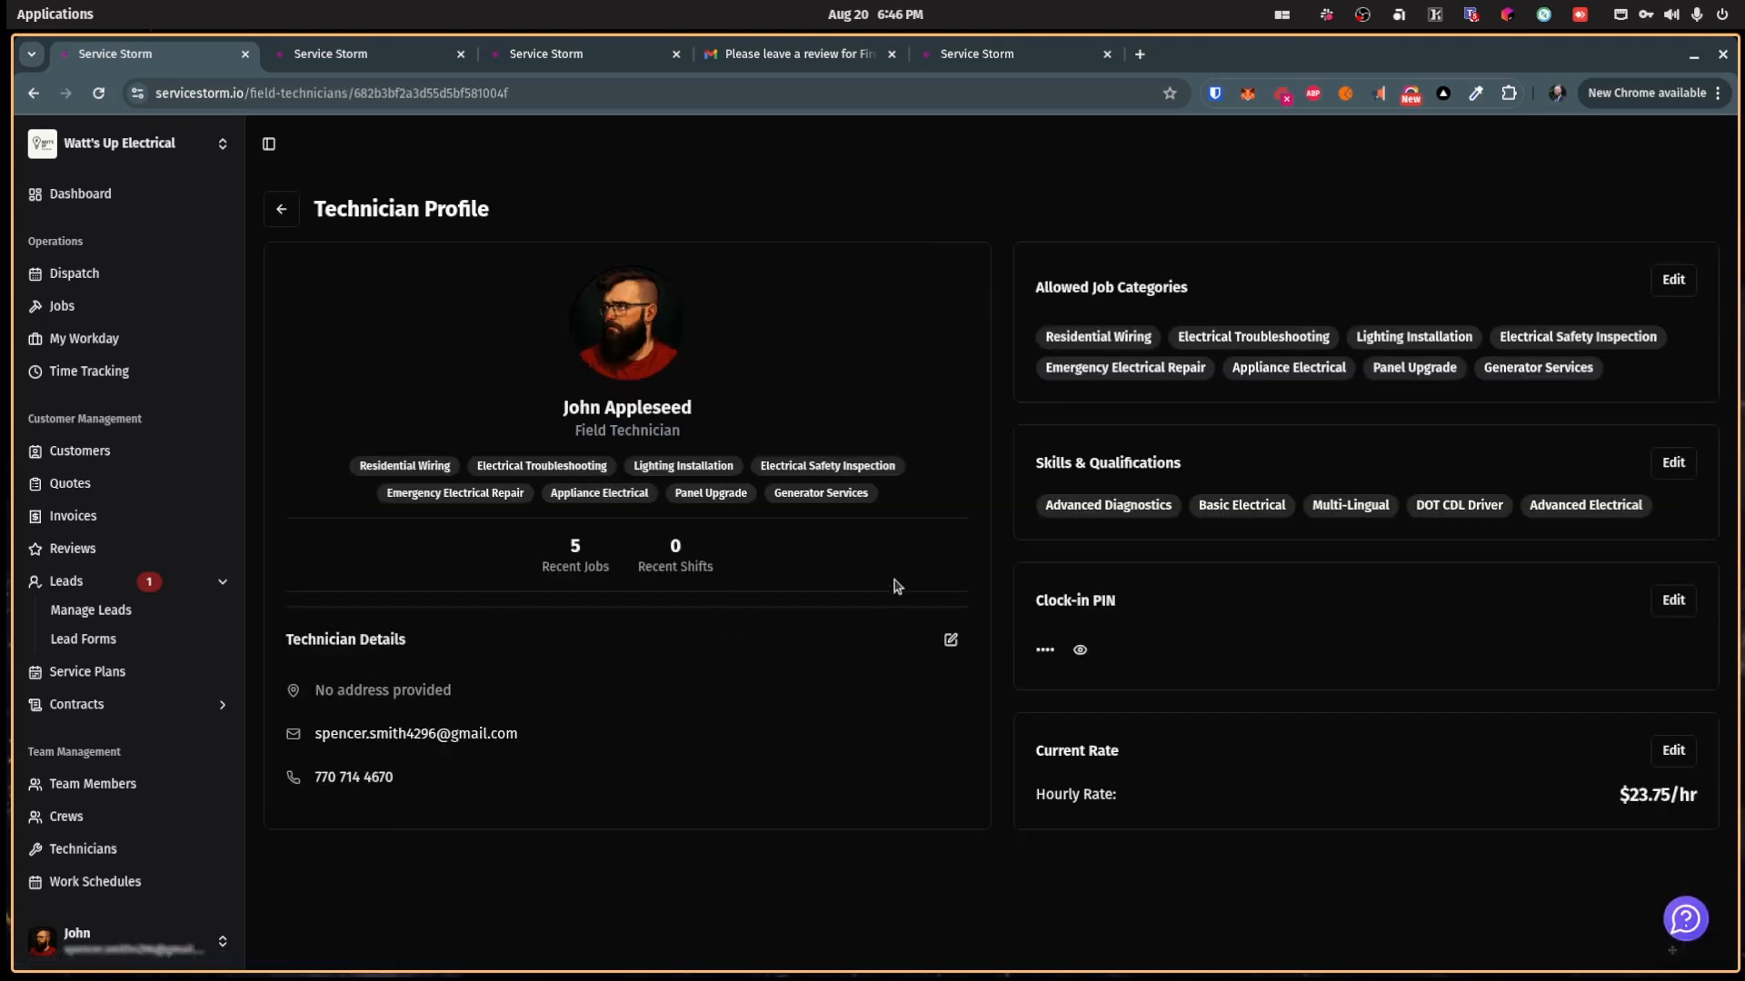
click(34, 93)
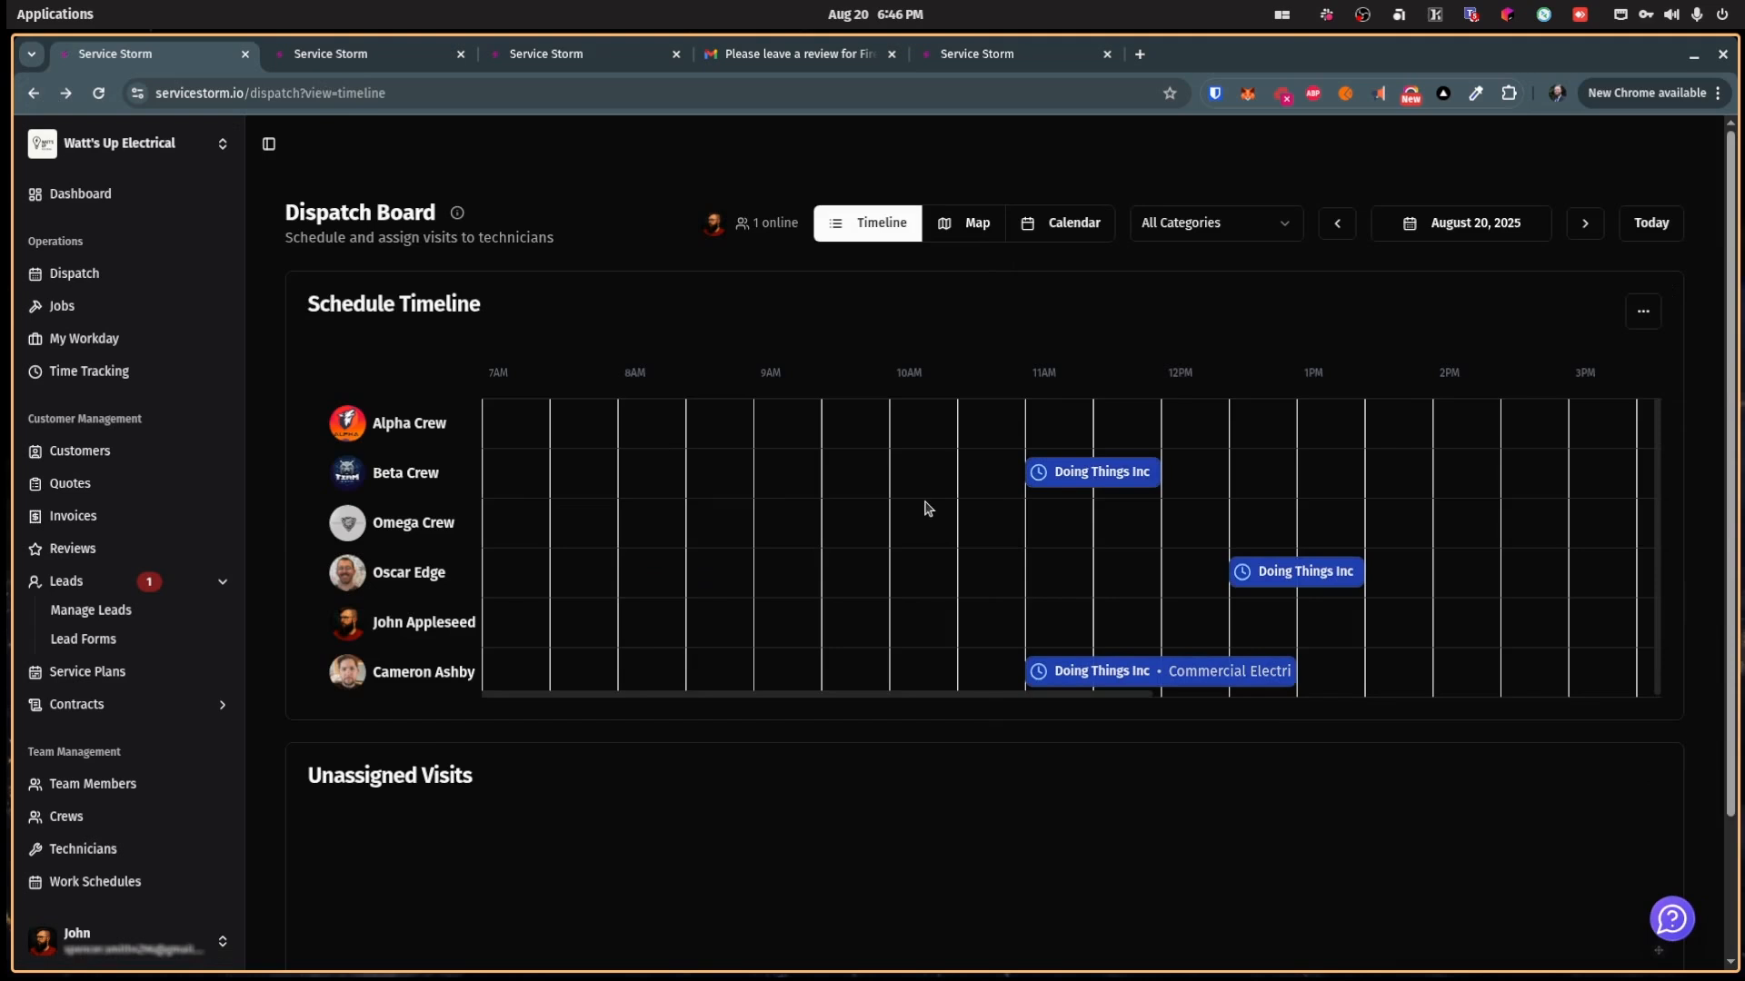
click(1470, 236)
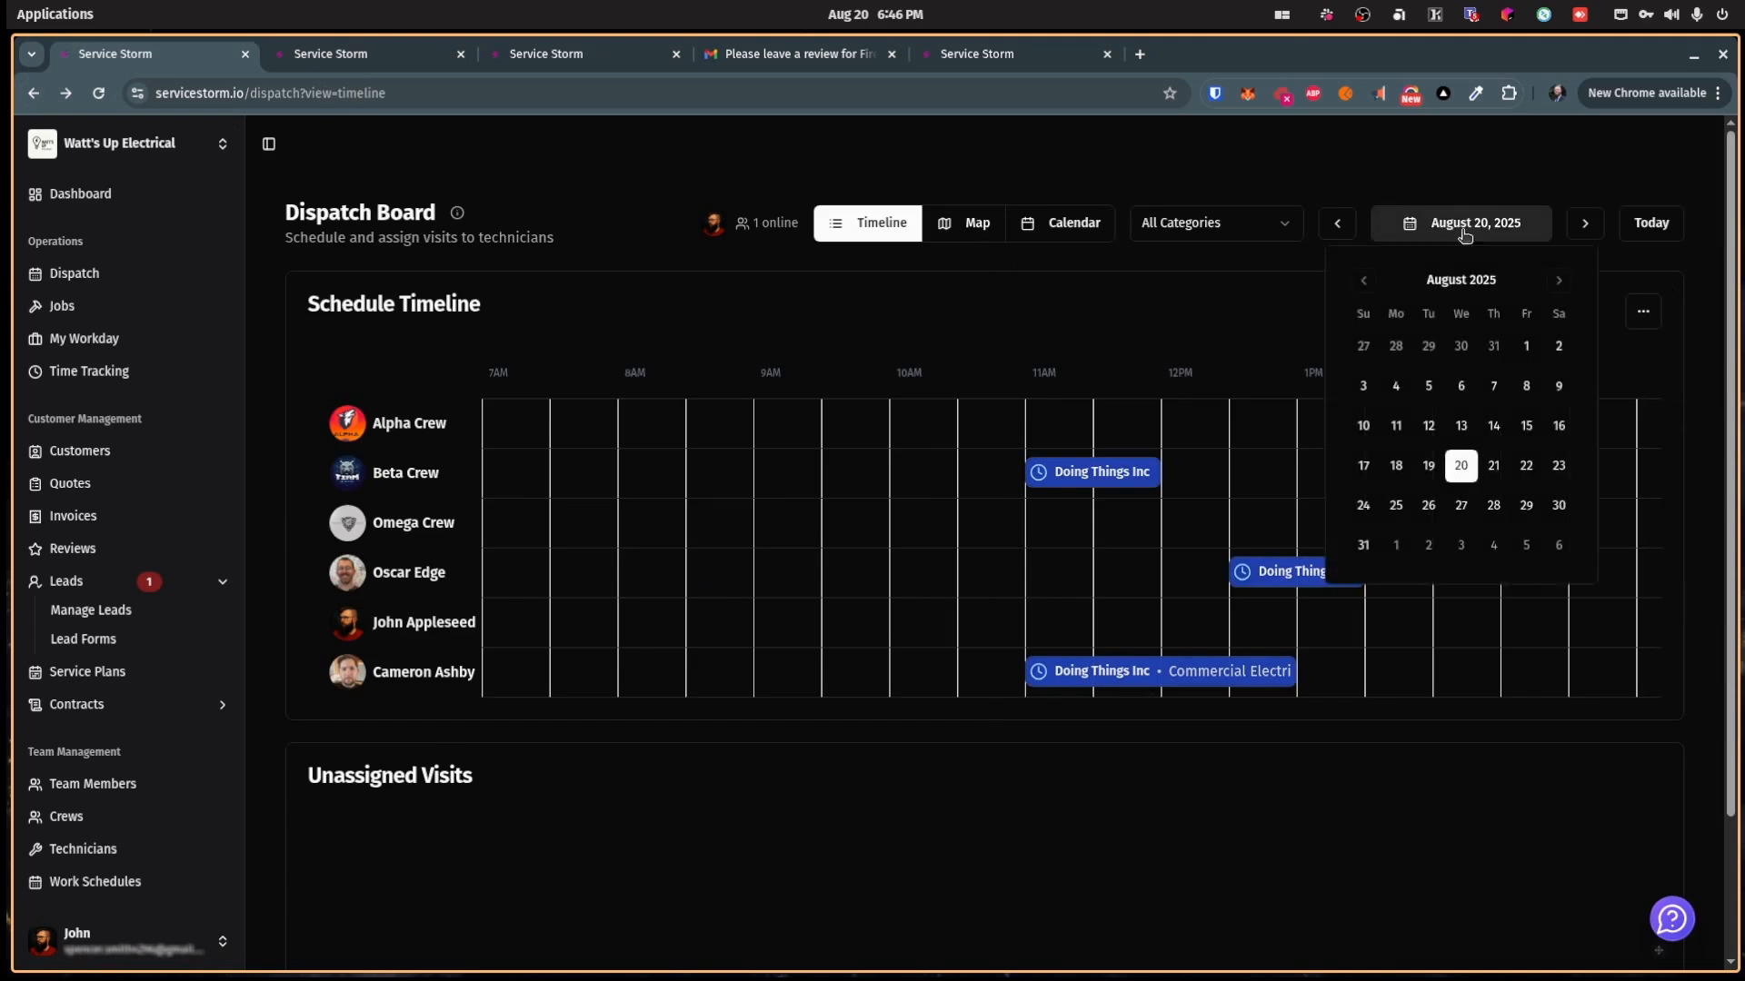
click(1496, 471)
click(1294, 296)
click(1339, 229)
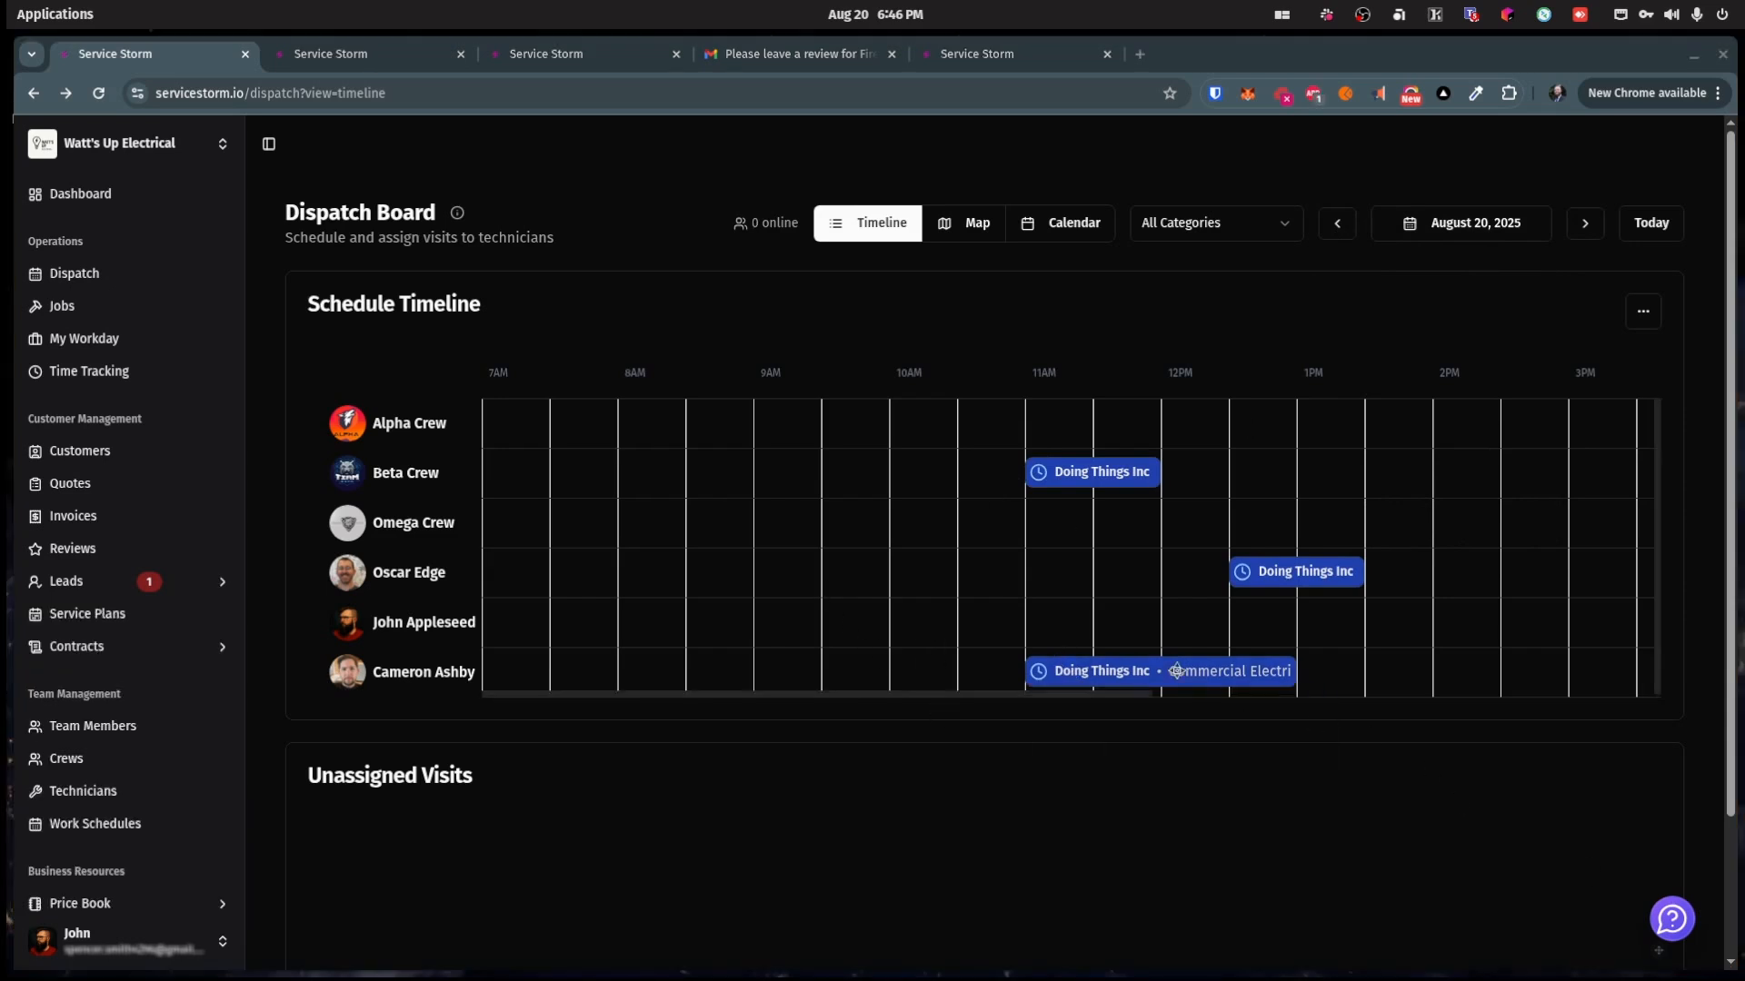
mouse_move(1172, 668)
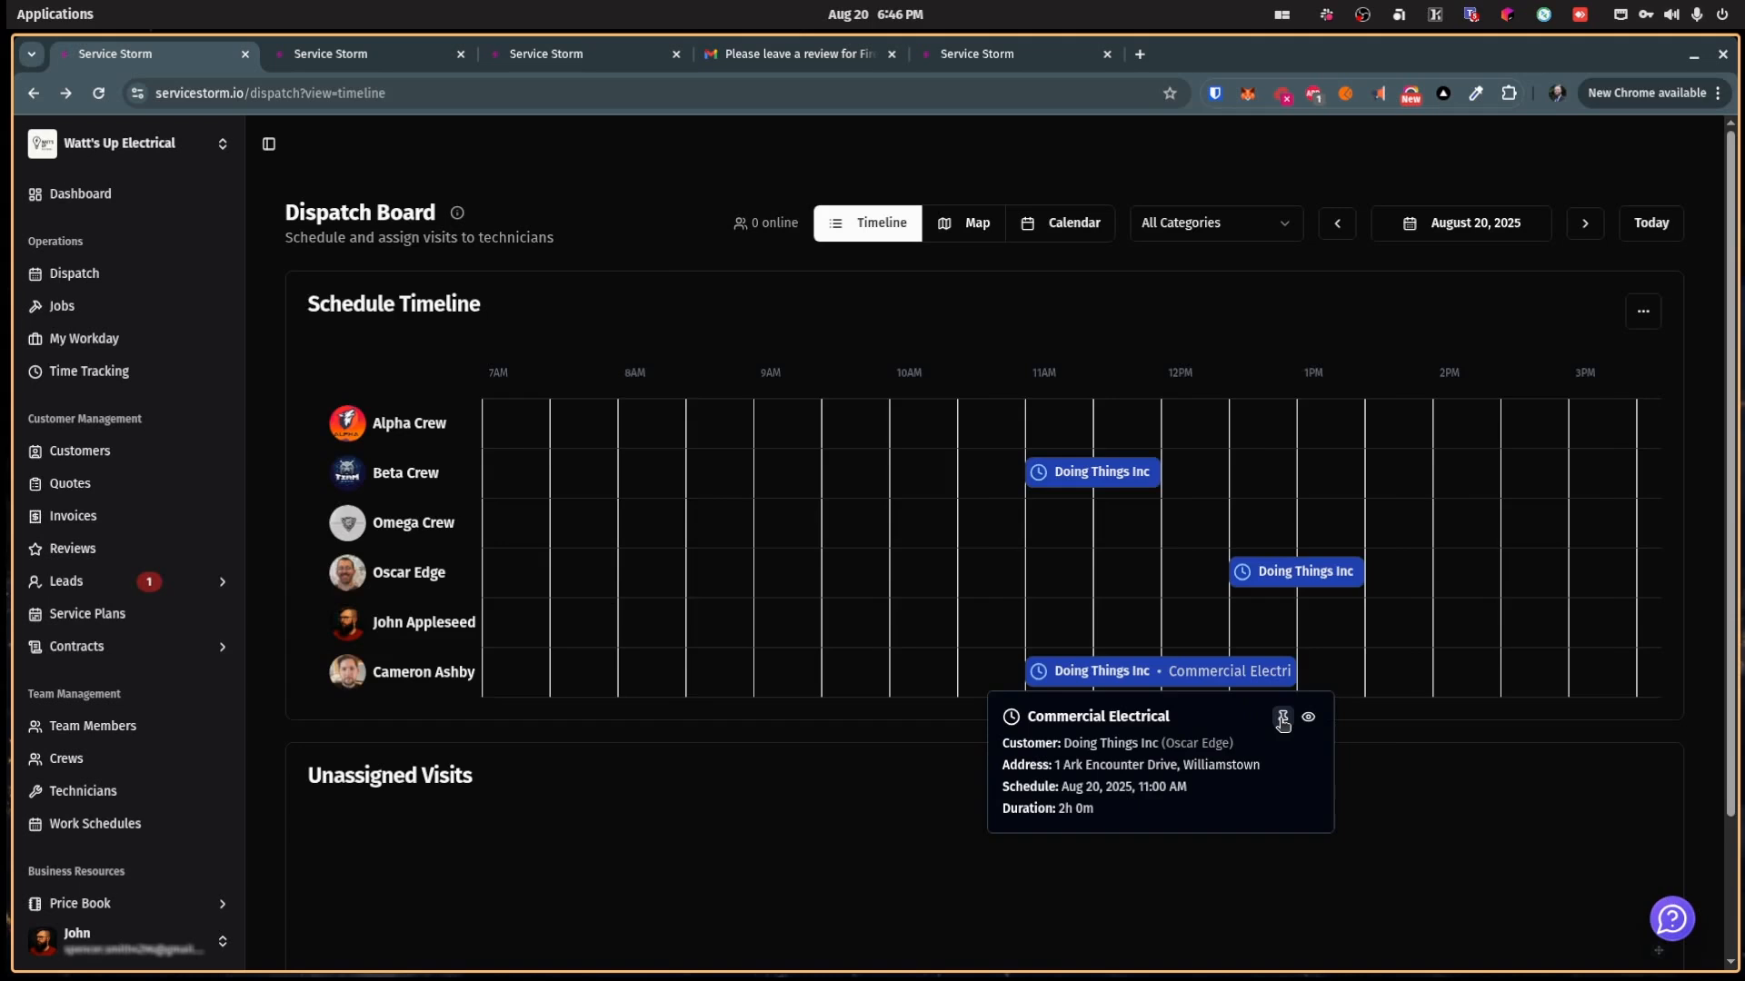
Step: Pin the bottom technician's 11AM visit and move it to August 21
click(1282, 719)
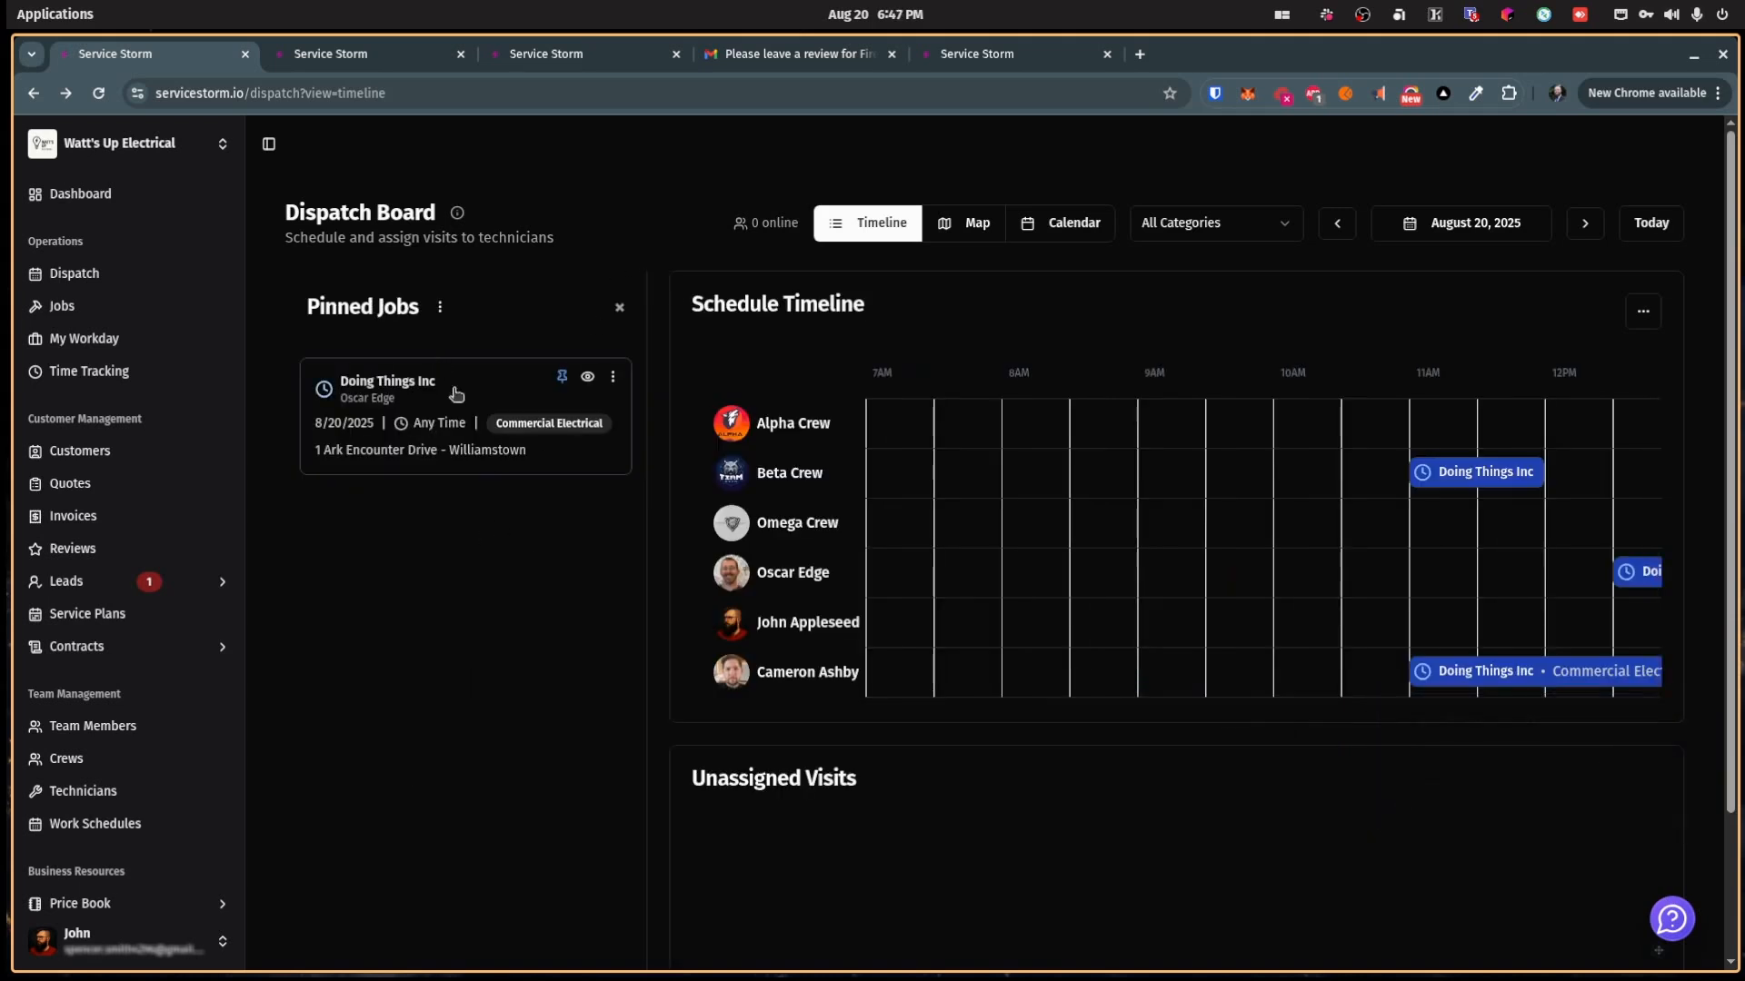
click(1580, 225)
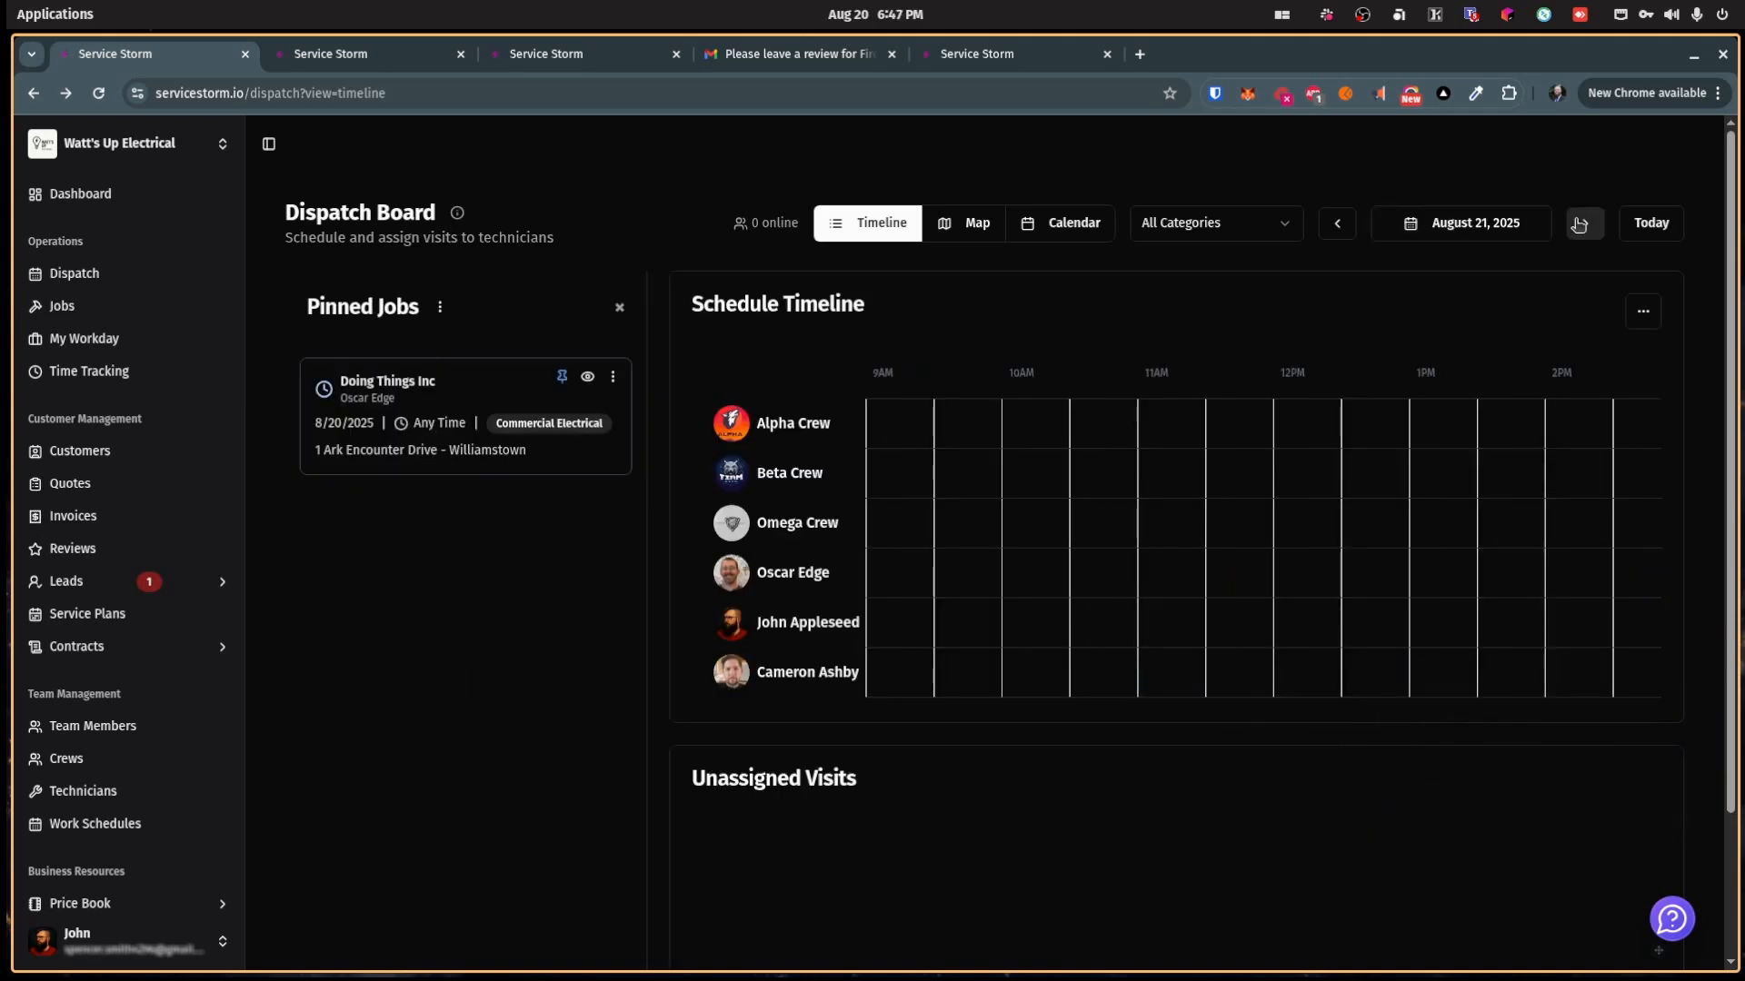
click(612, 376)
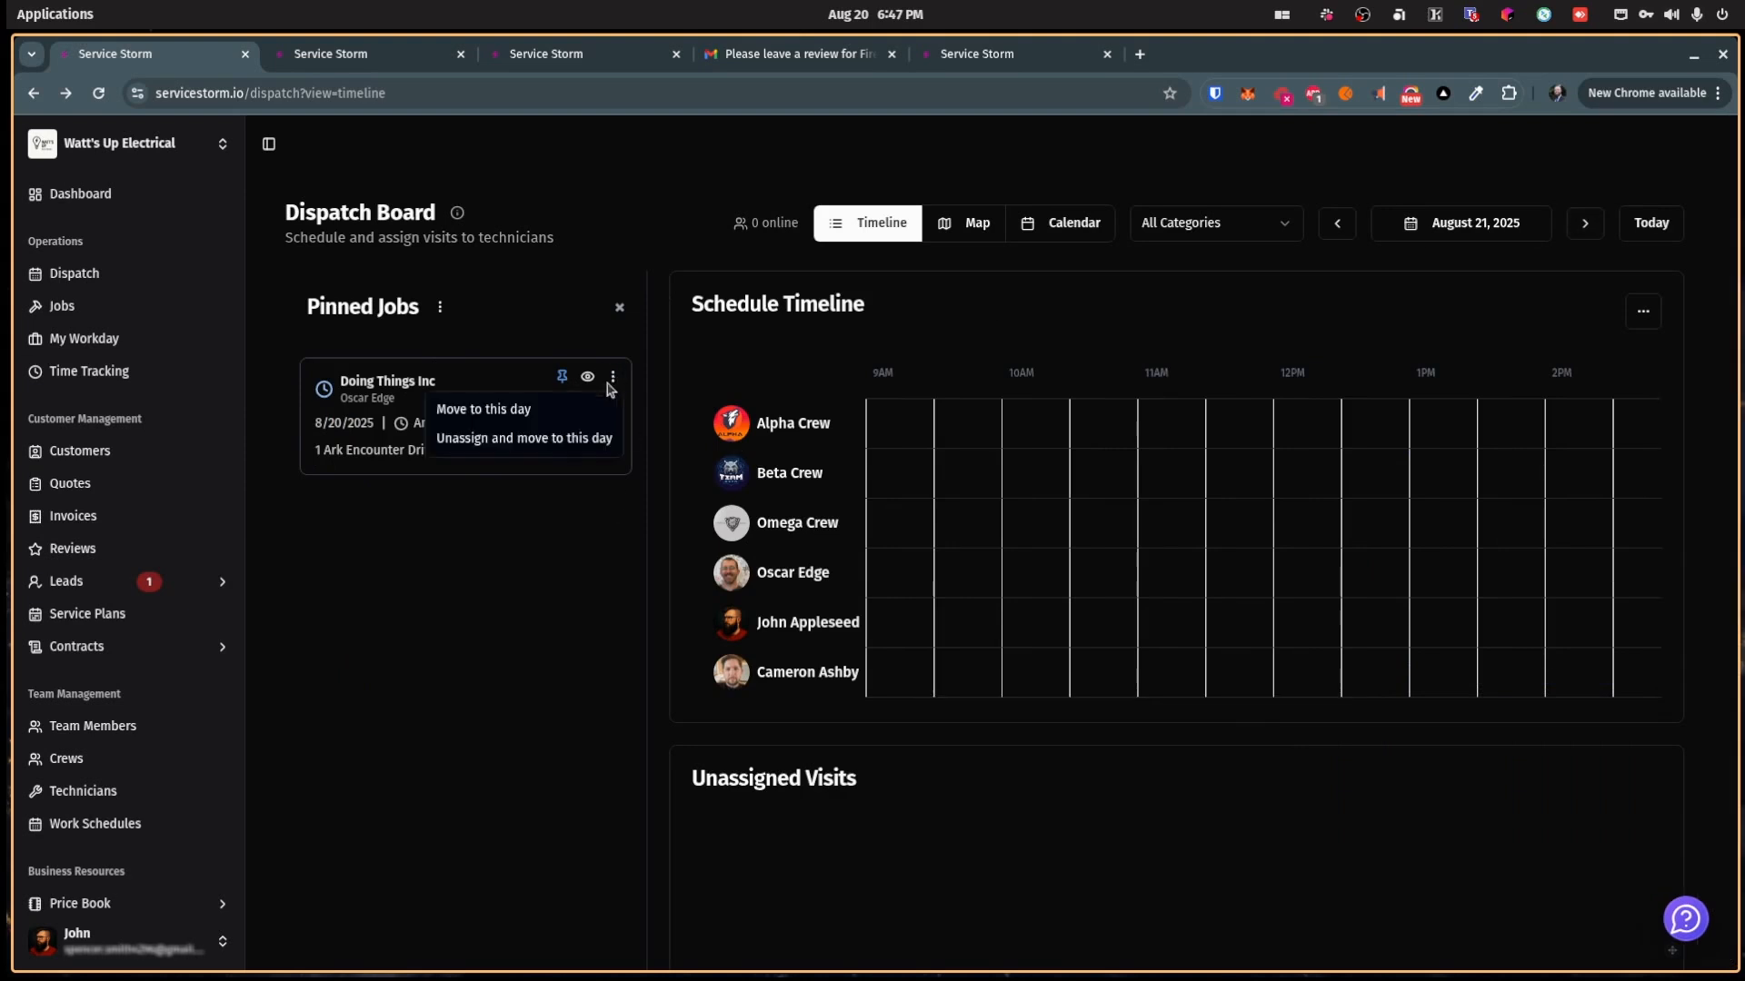
click(564, 415)
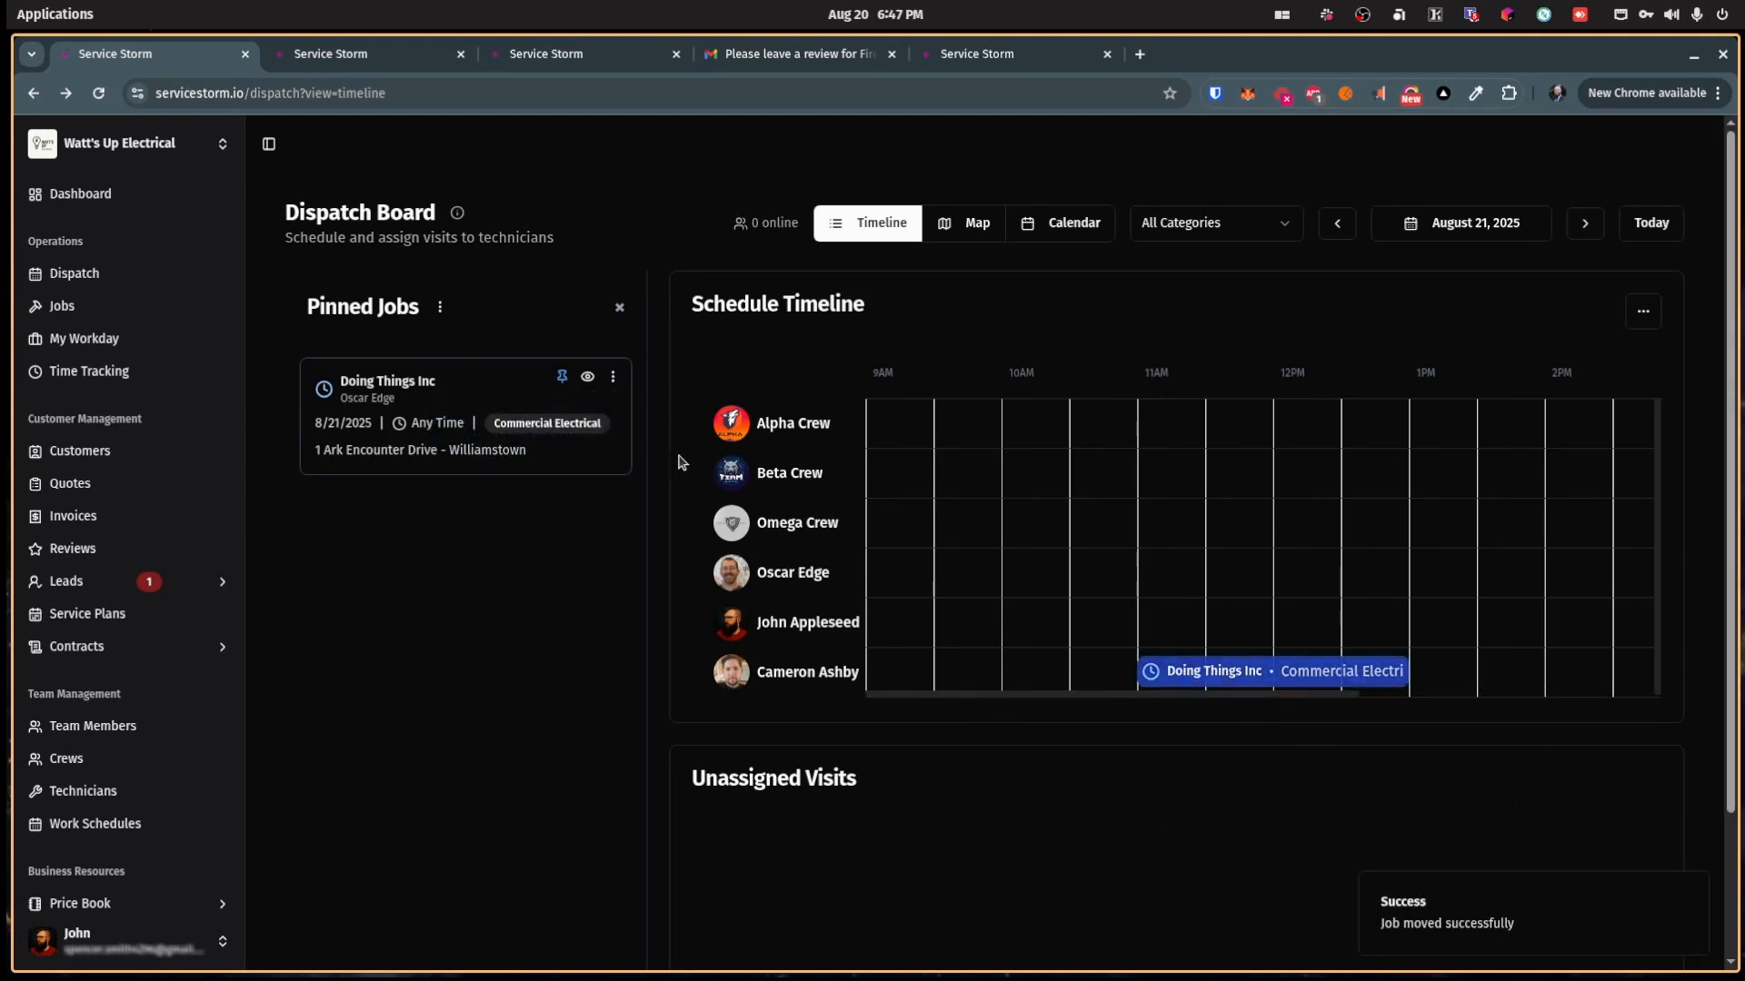
click(622, 310)
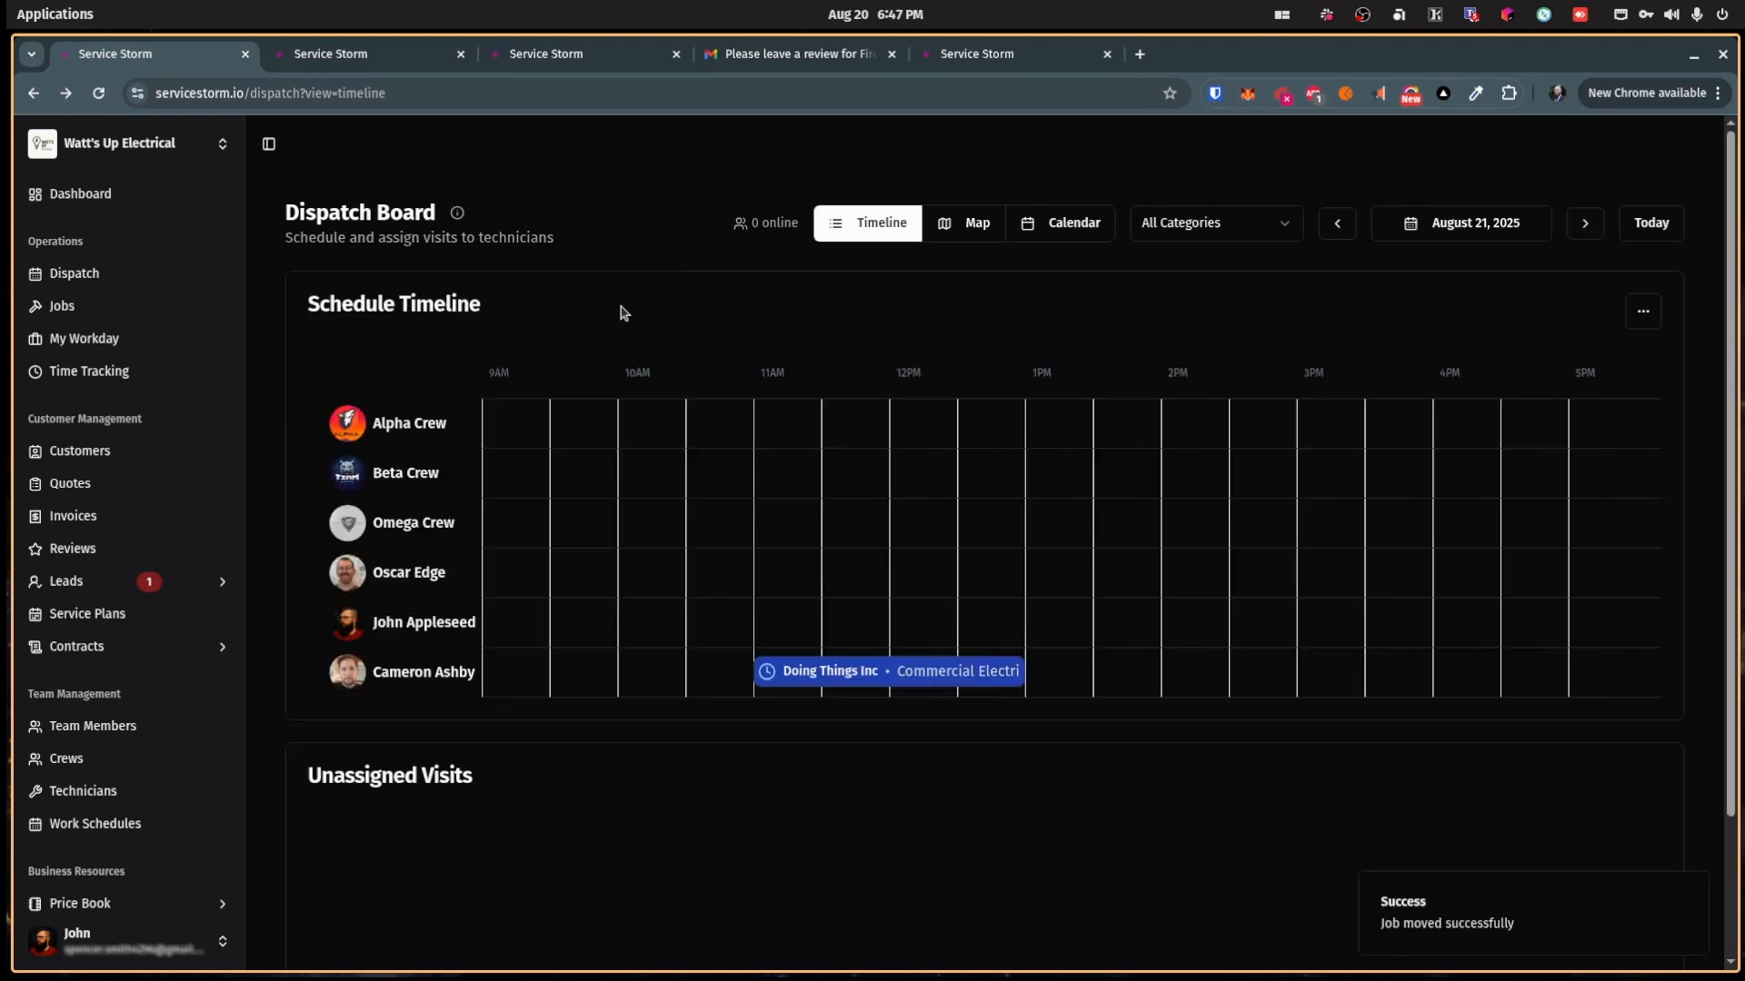
Step: Check the timeline's extra options, then switch the dispatch board to Map view
click(1642, 313)
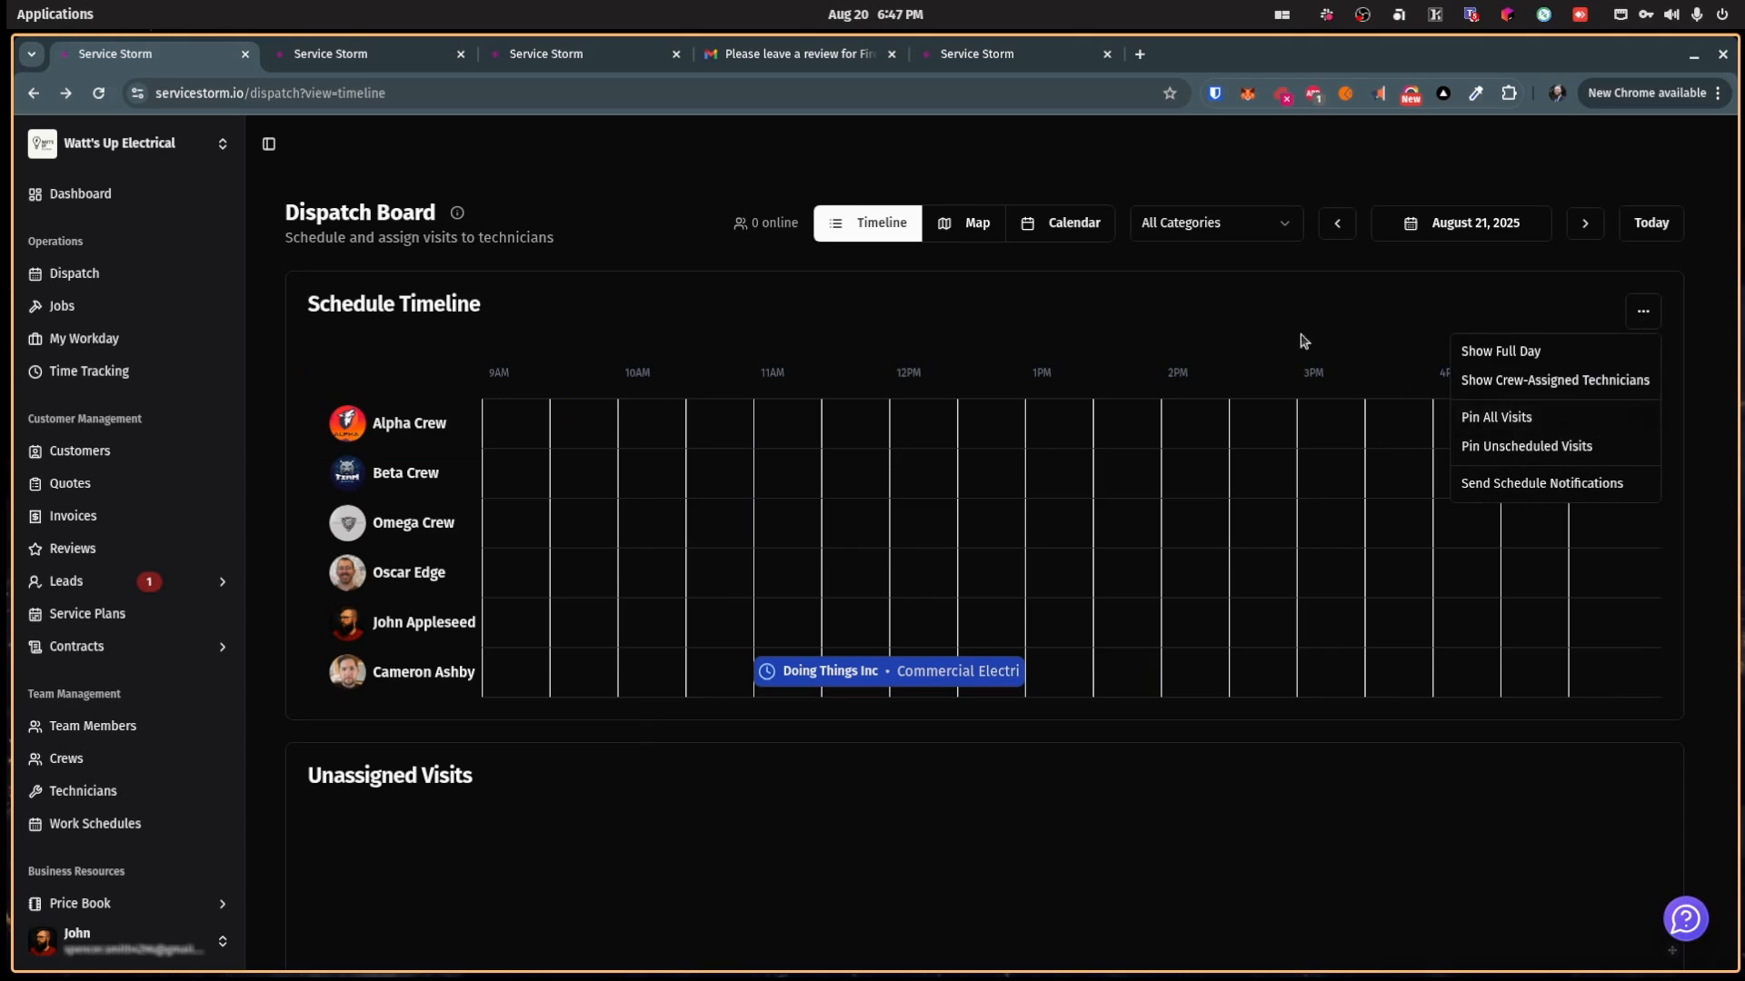
click(1369, 370)
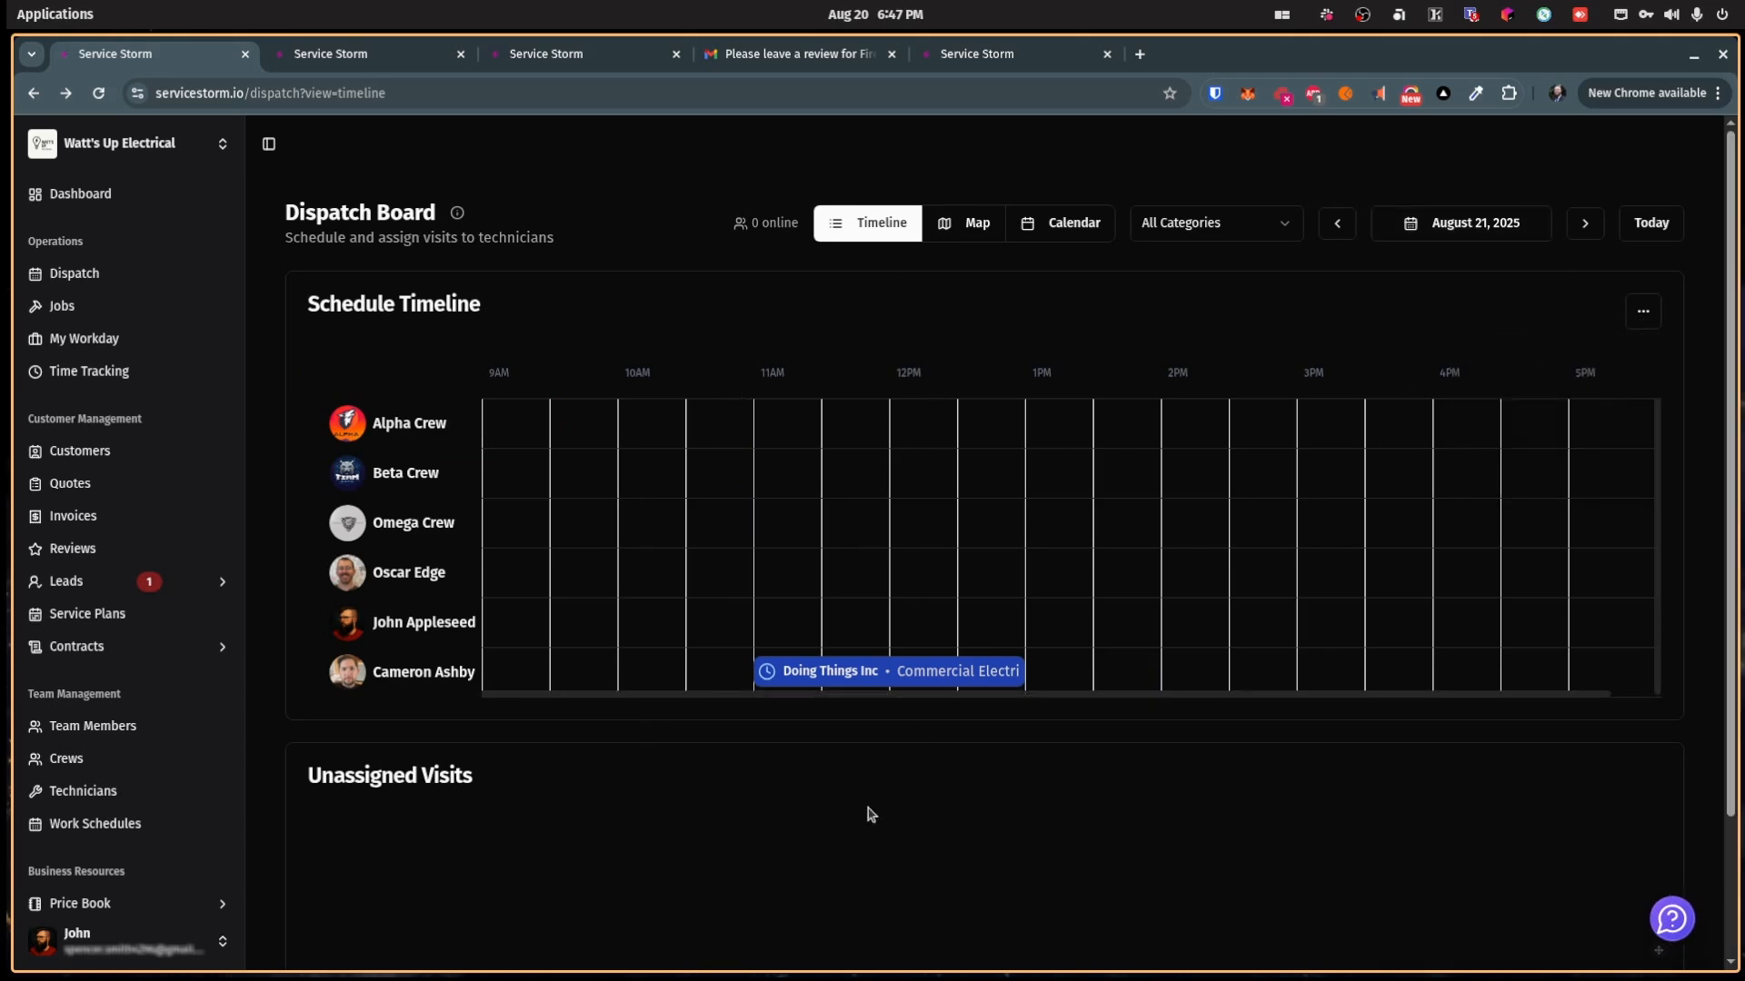
click(953, 230)
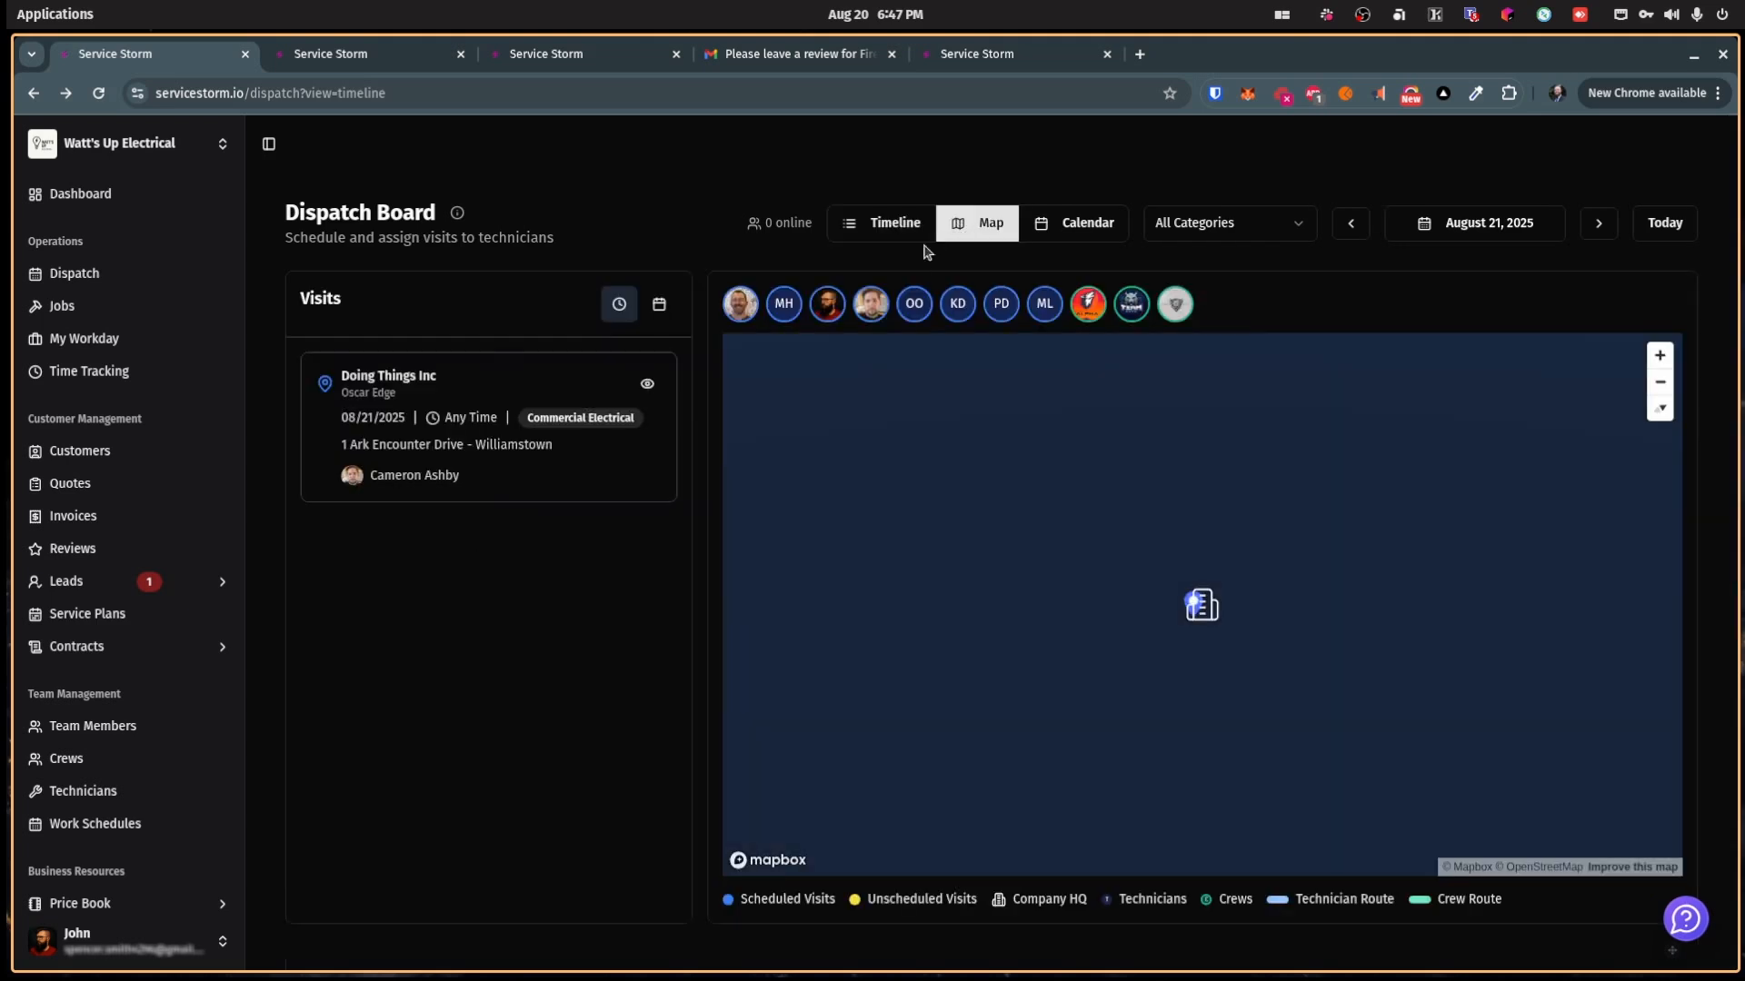
Step: Pan around the visit's location on the map, then switch to the Fire Company account
drag(1210, 643, 1174, 671)
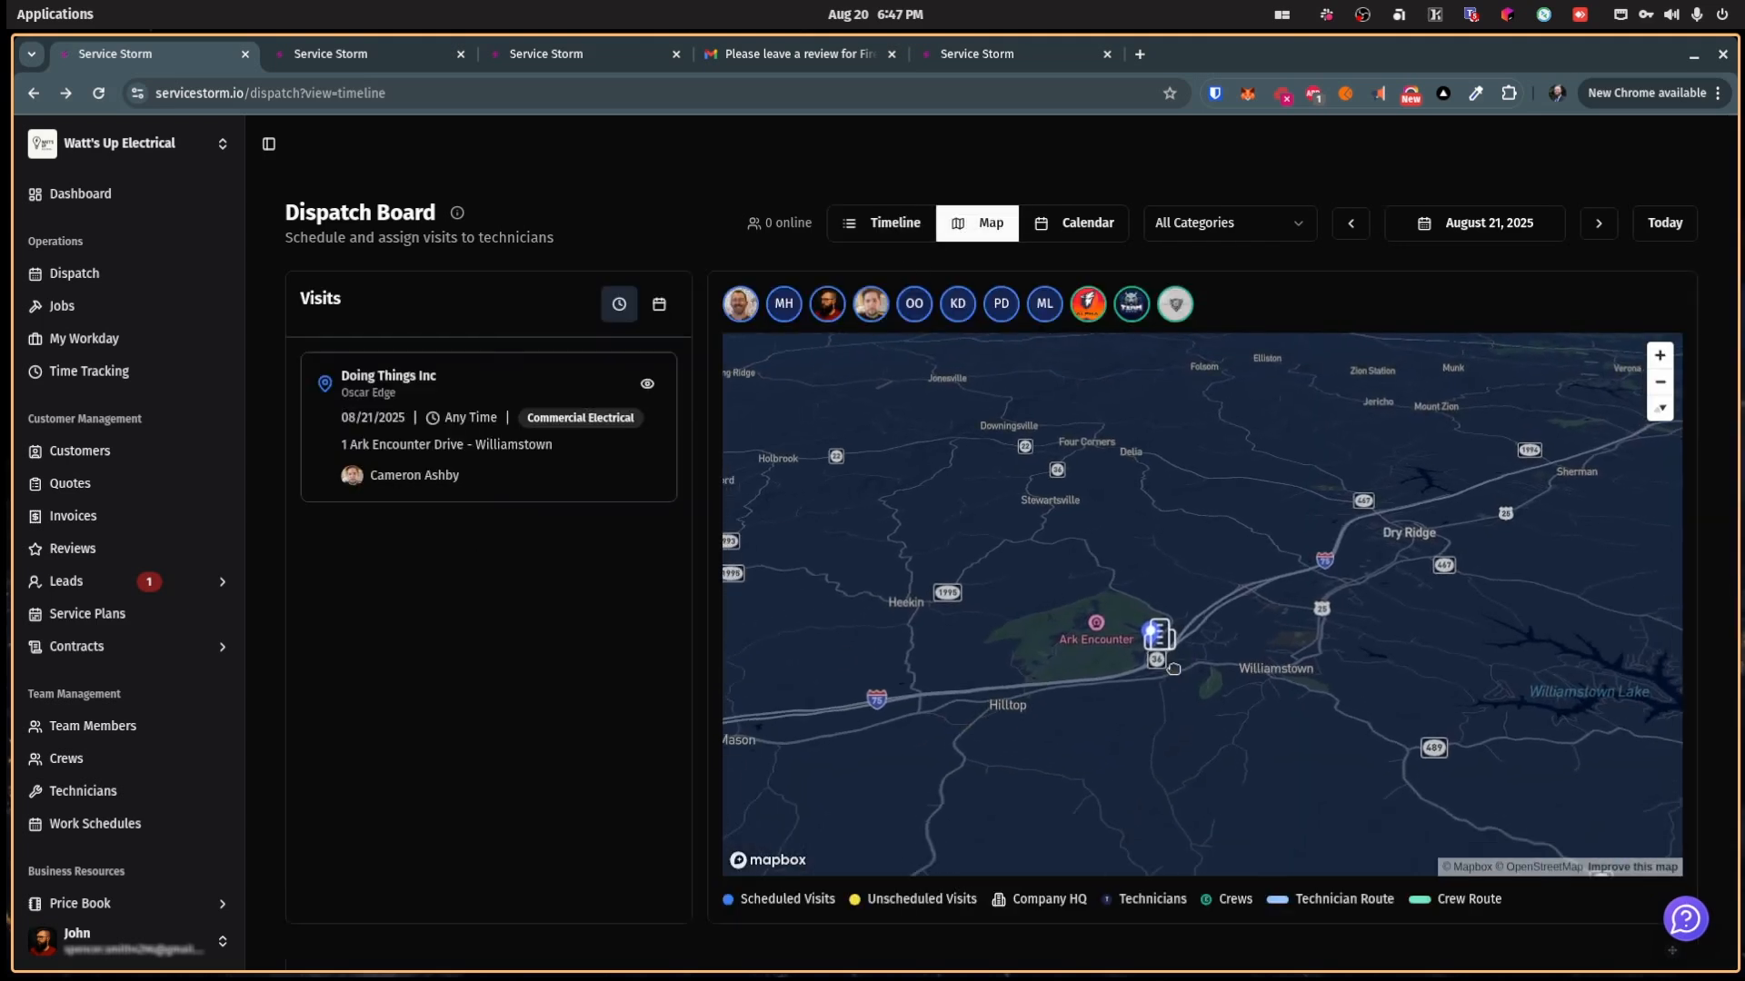
scroll(1174, 670, up, 2)
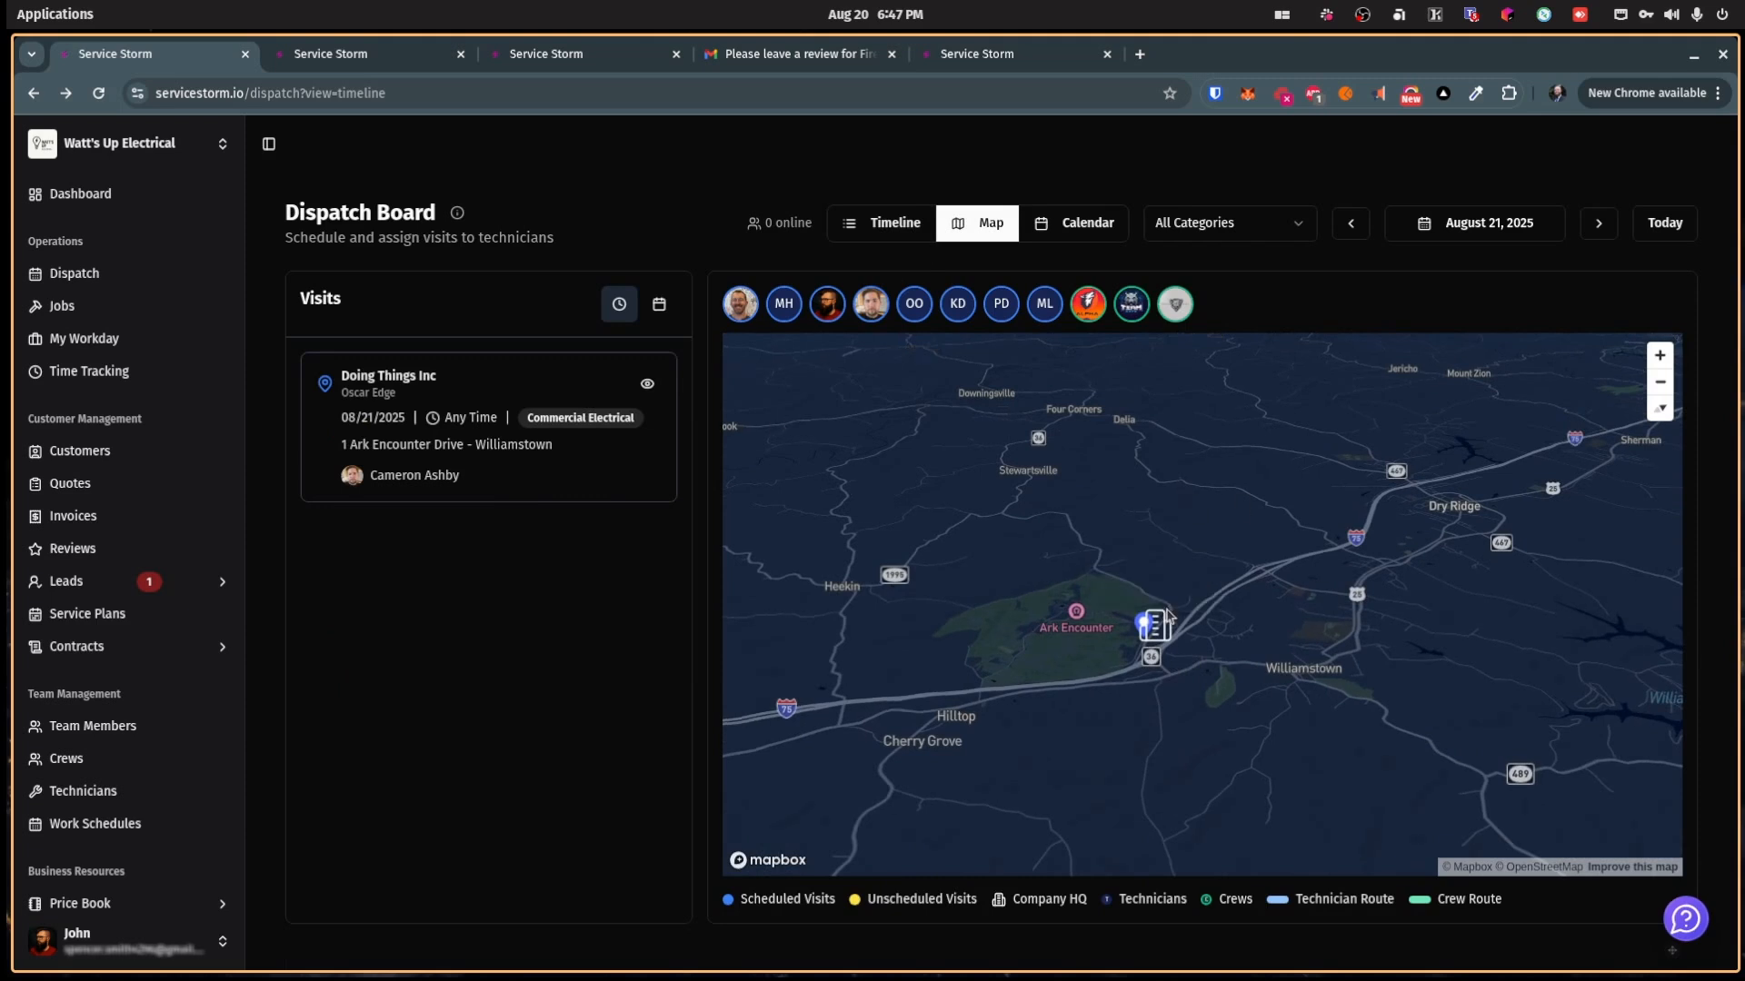
mouse_move(1162, 640)
mouse_down()
mouse_move(1156, 684)
mouse_move(1256, 543)
mouse_move(1161, 561)
mouse_up()
click(127, 142)
click(312, 168)
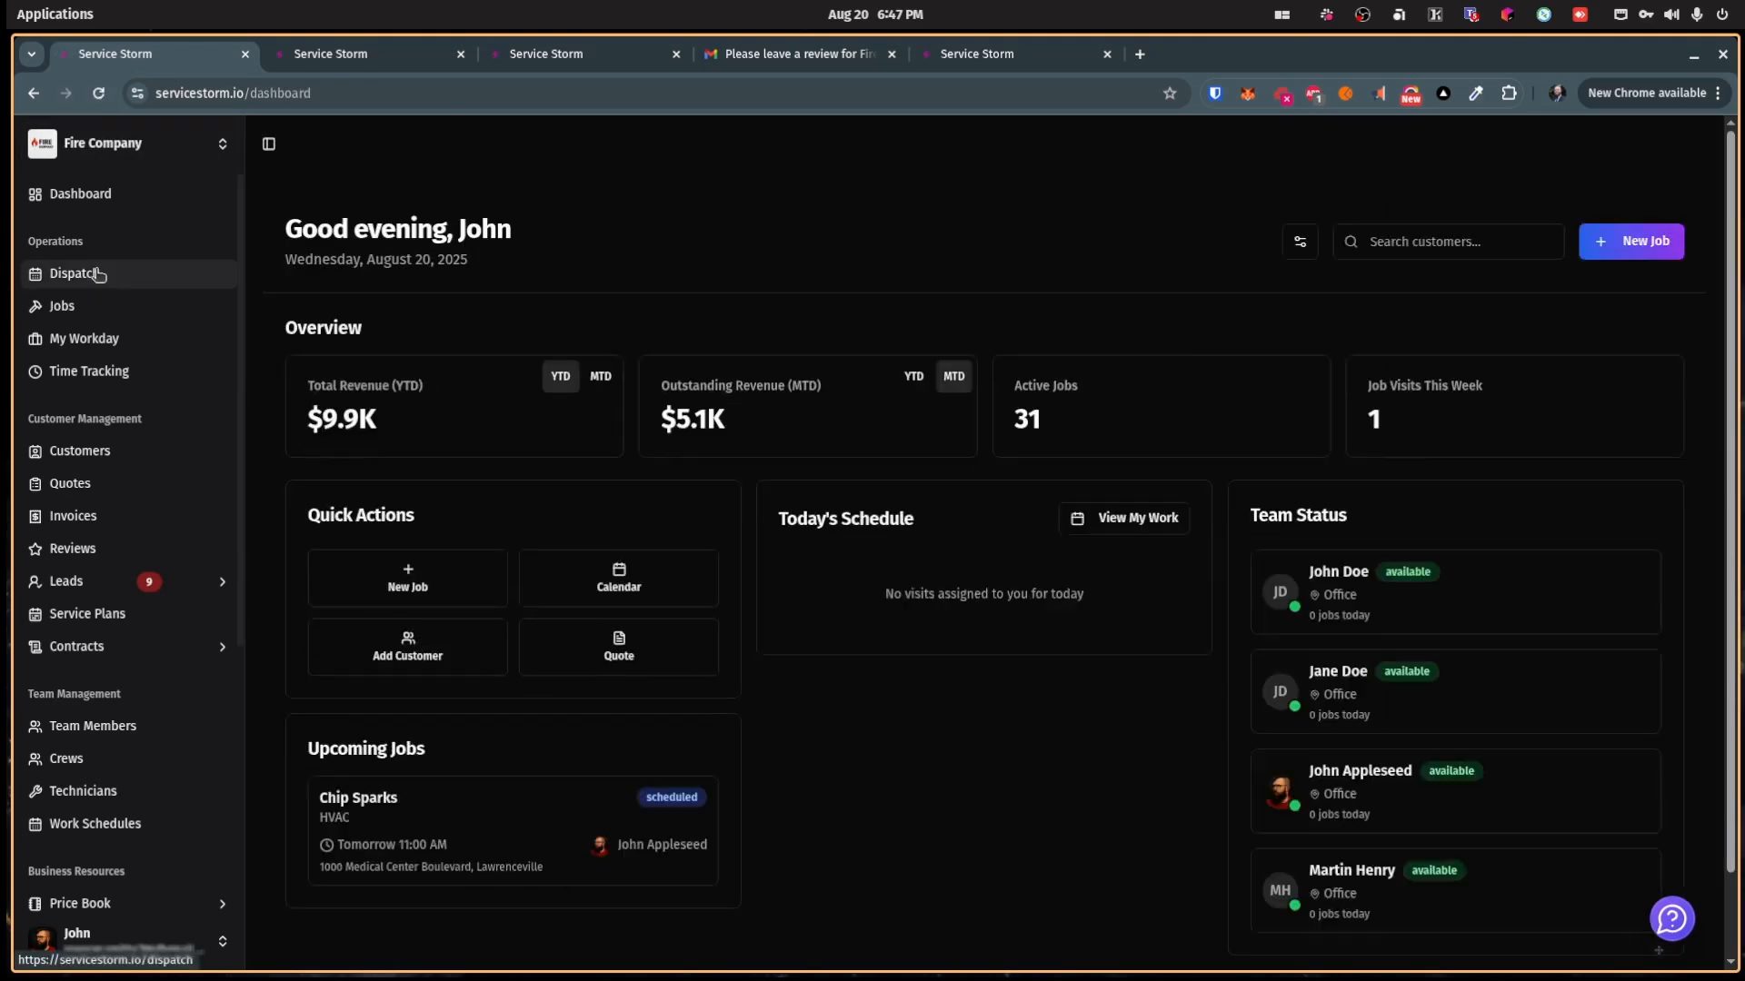
Step: View Fire Company's dispatch map and pan around Lawrenceville looking for crew markers
click(75, 273)
click(970, 223)
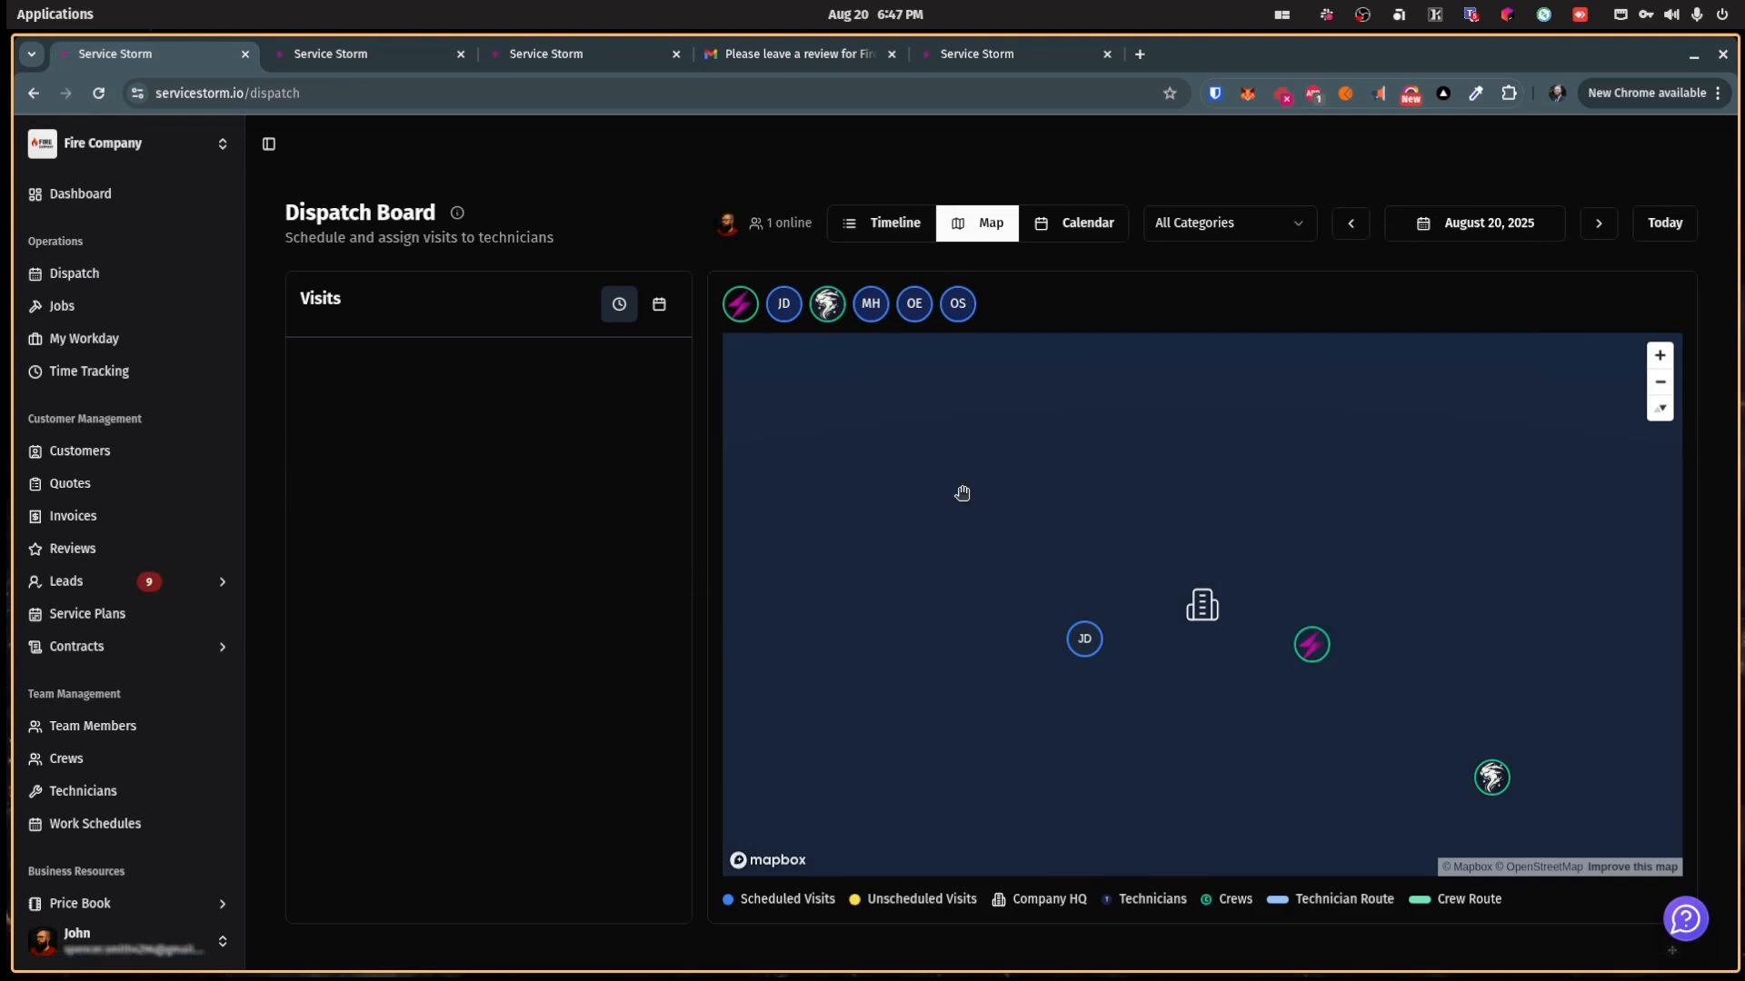
drag(1439, 650, 1295, 618)
drag(1097, 575, 1128, 566)
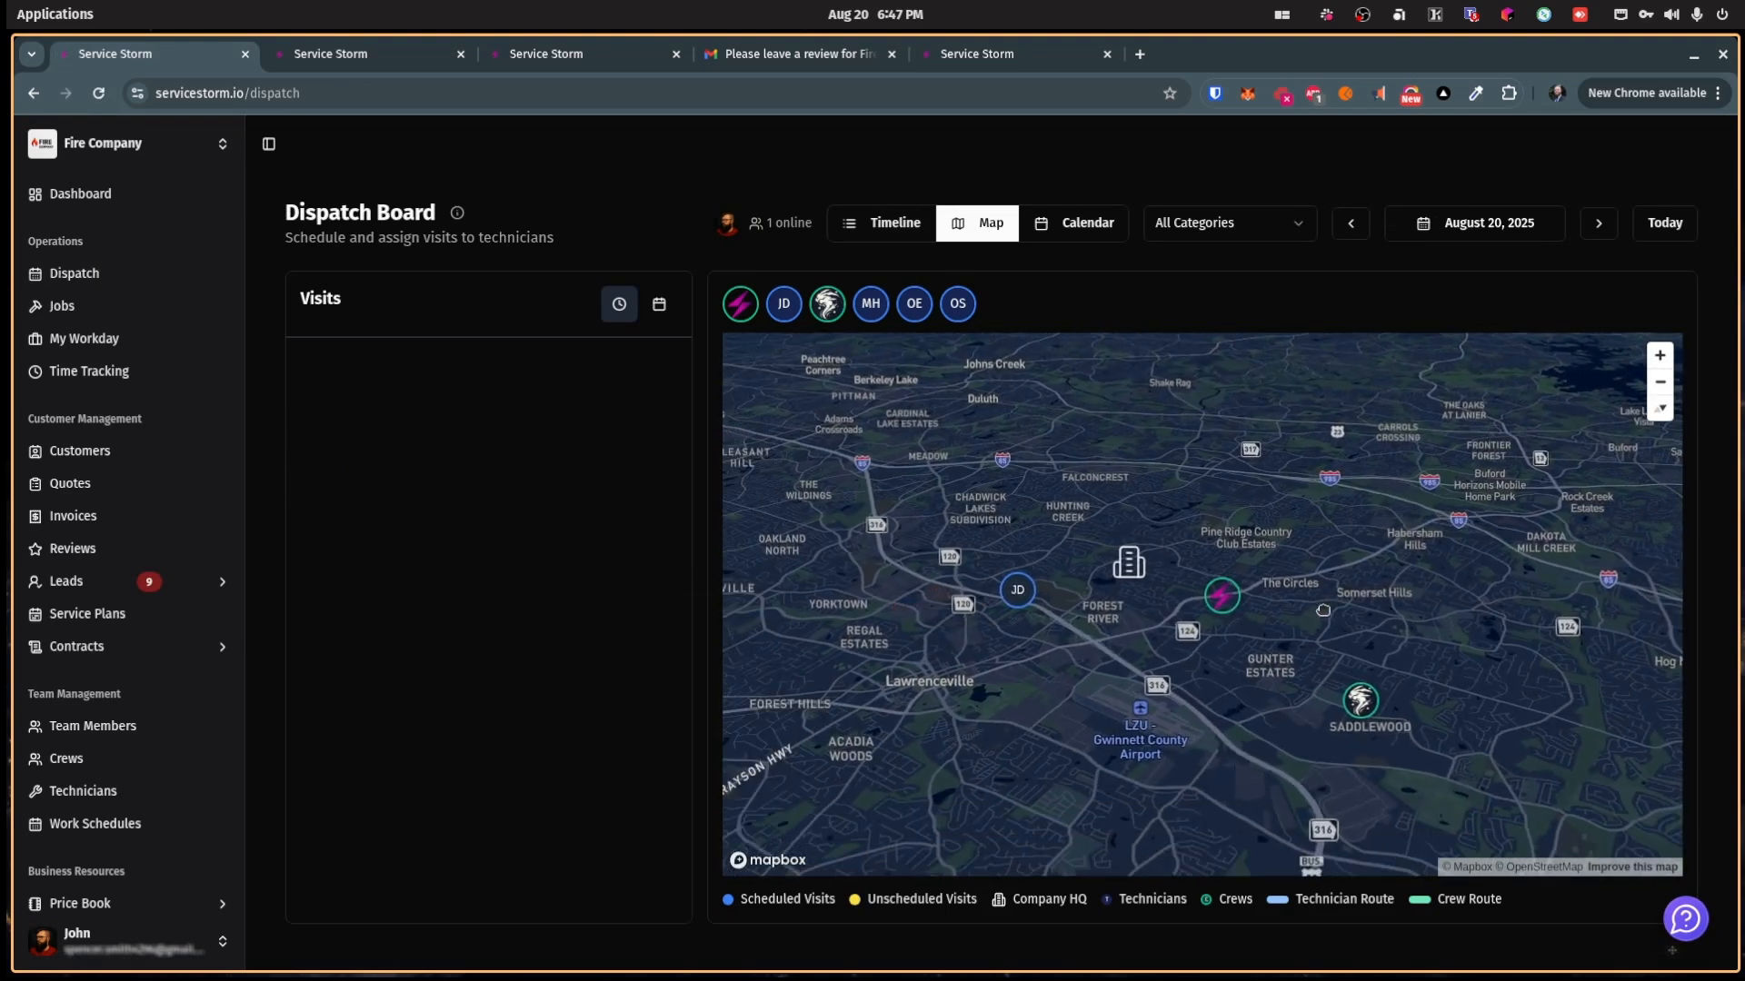
drag(1332, 589, 1324, 602)
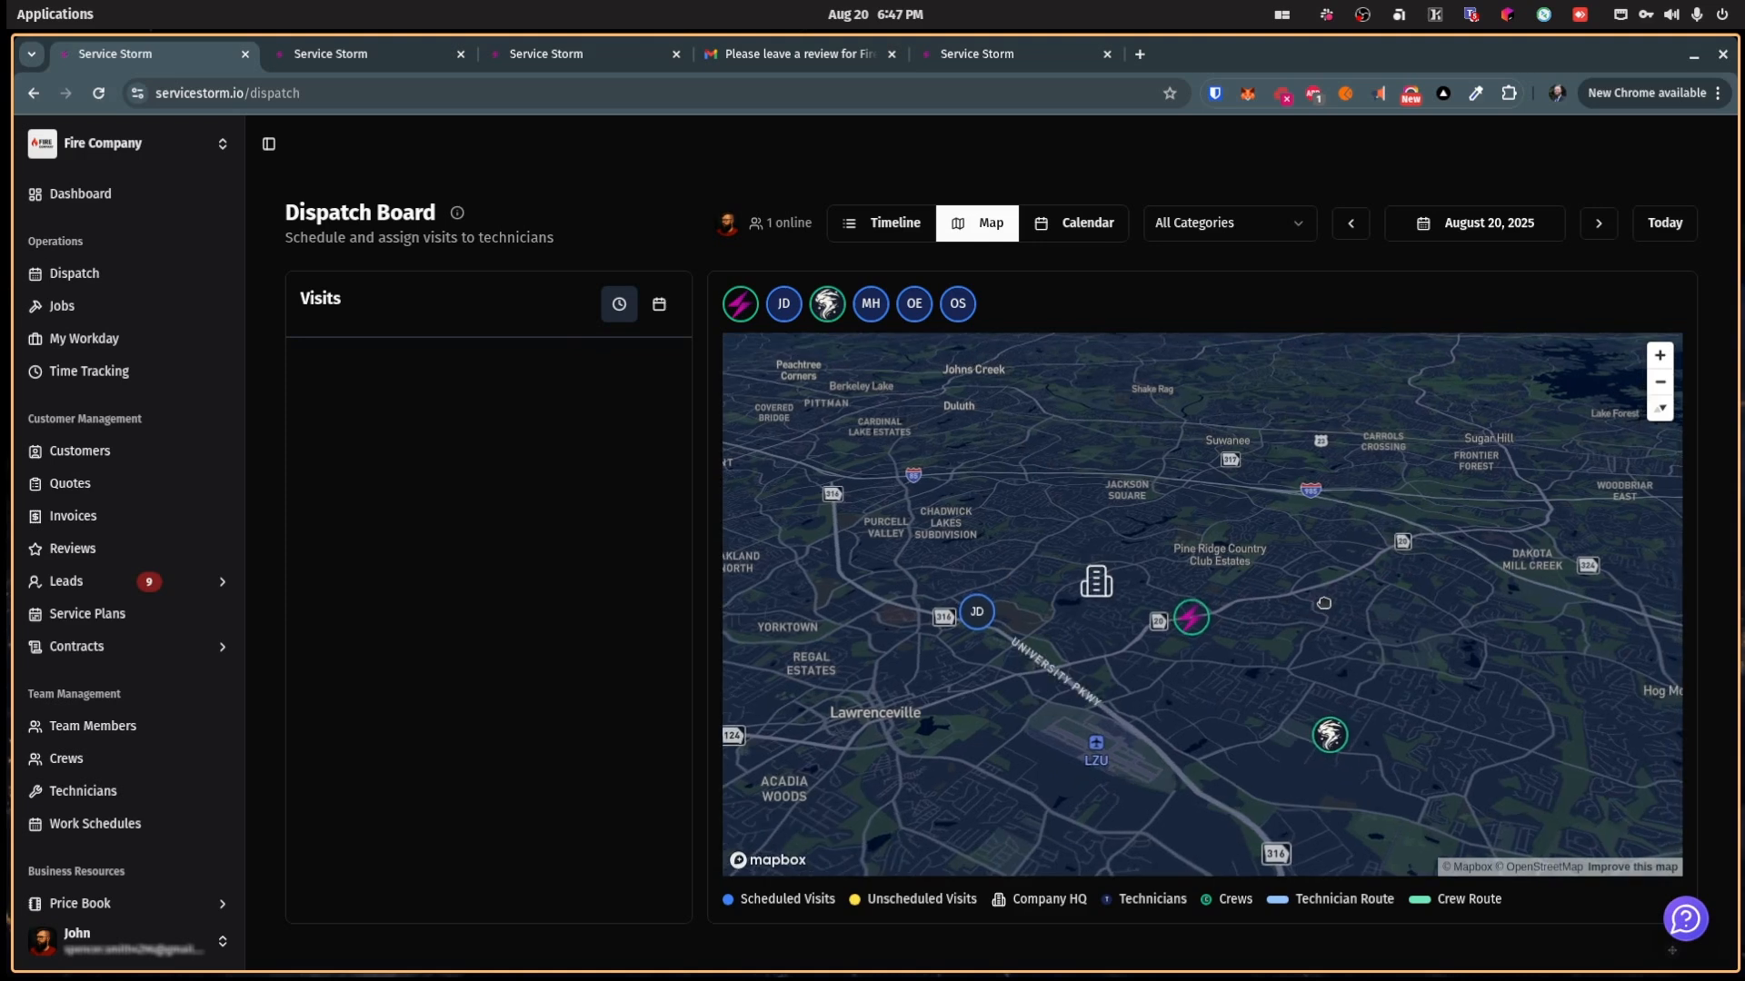
Step: Switch to the Watt's Up Electrical team and show its dispatch board as a monthly calendar
click(136, 144)
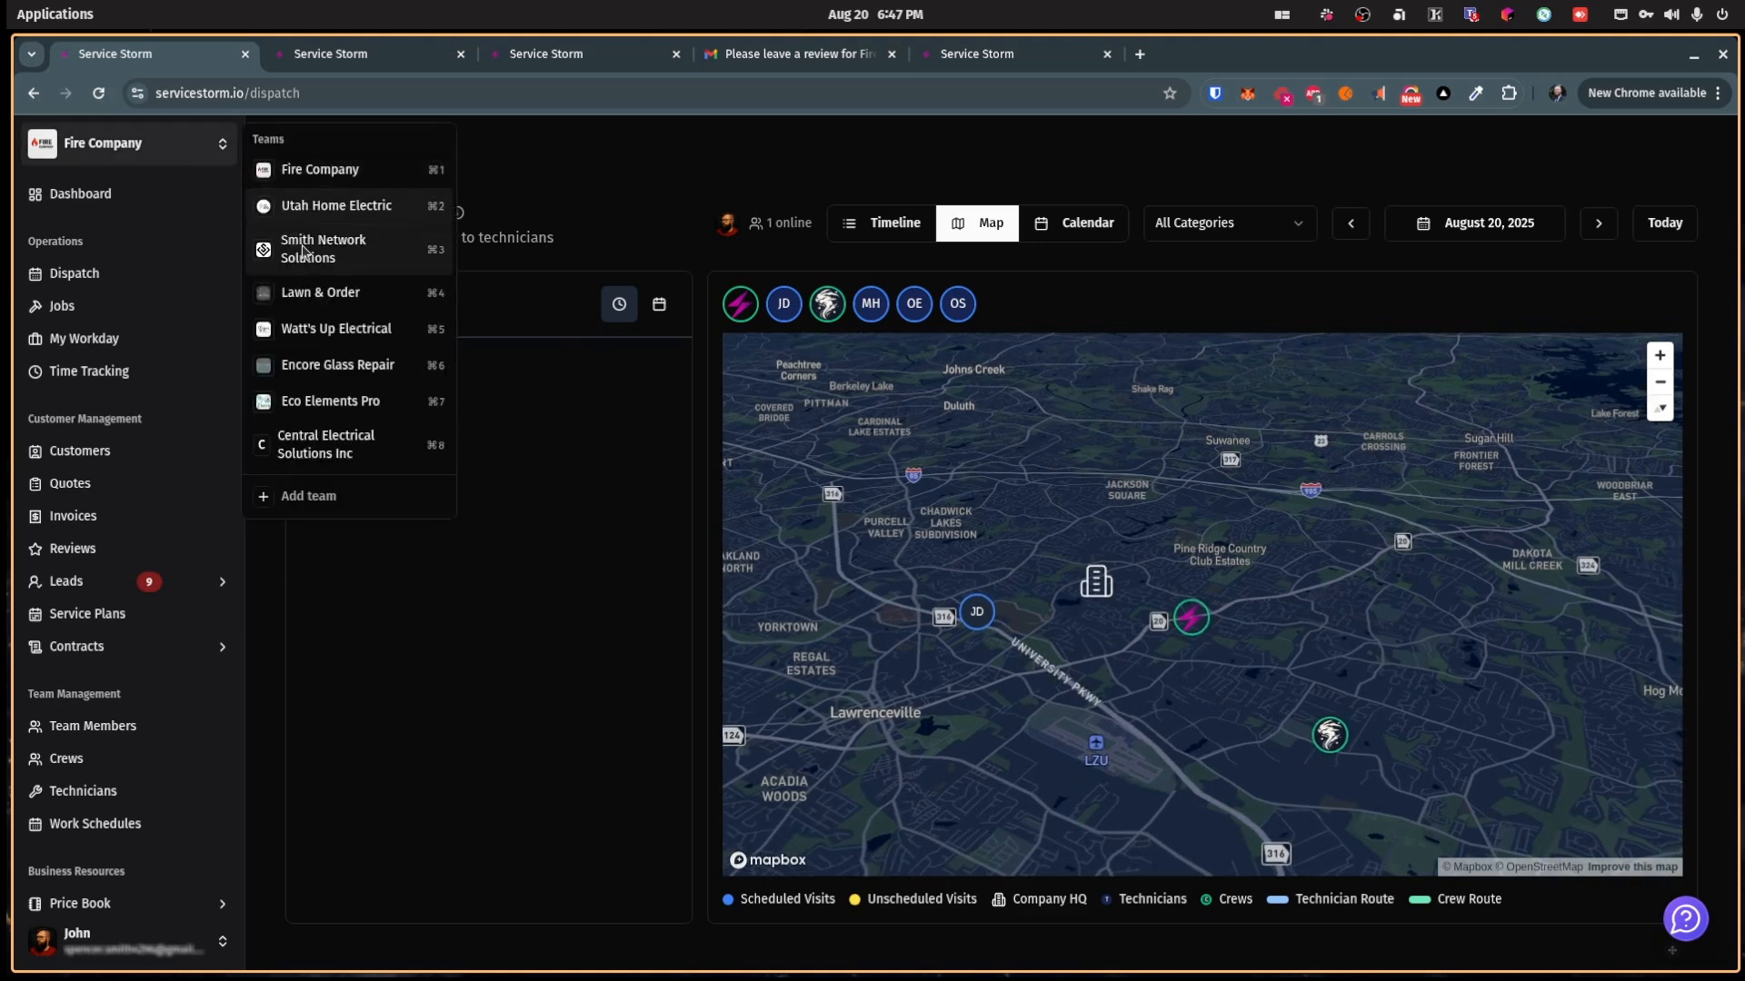
click(323, 329)
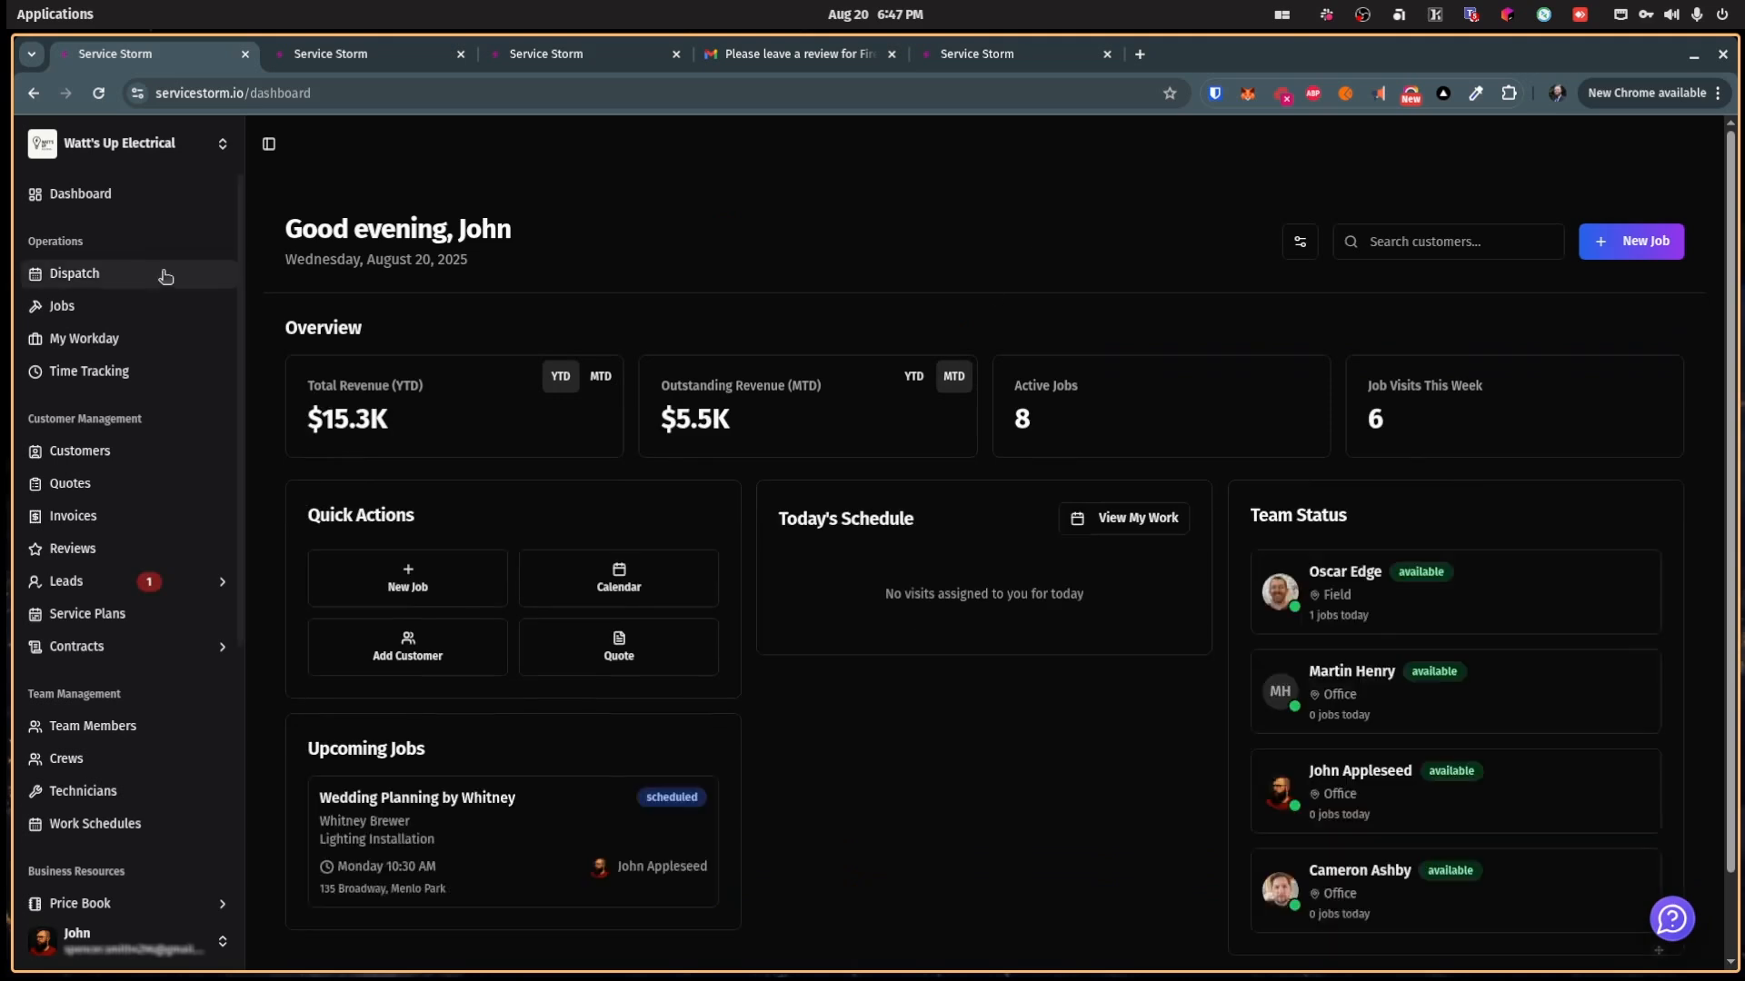
click(151, 278)
click(1063, 224)
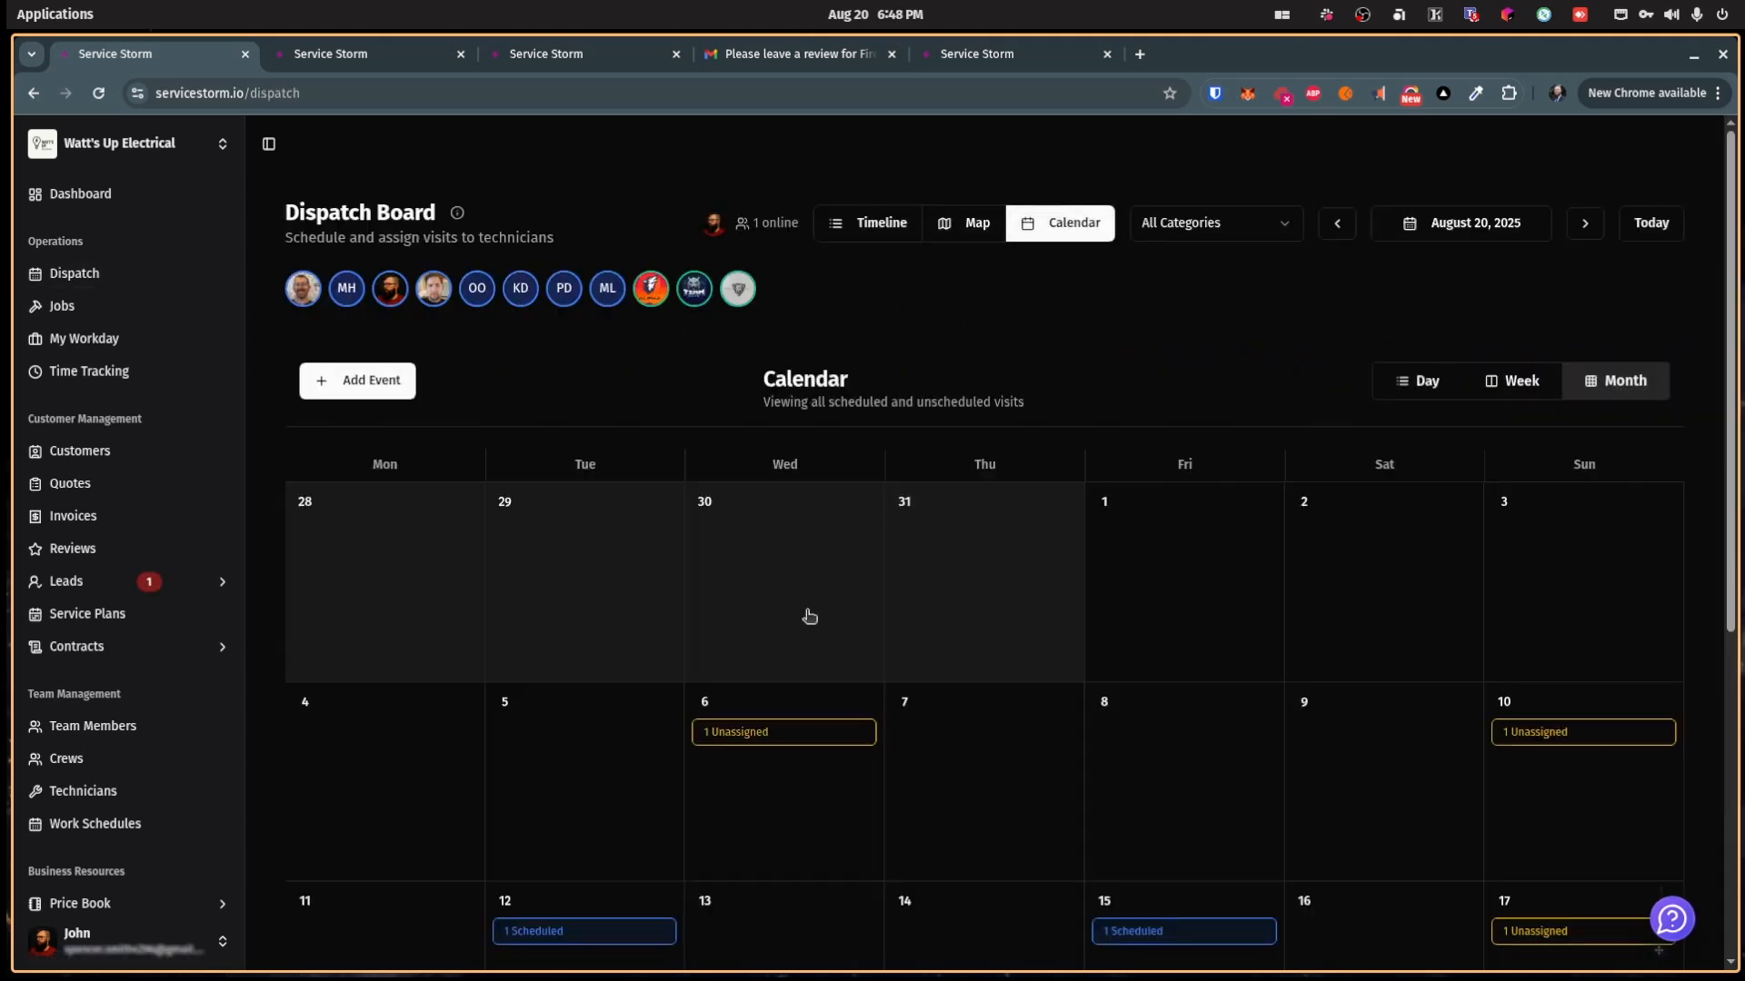
Step: Show only the first technician's calendar in month view
scroll(887, 705, down, 2)
scroll(887, 705, up, 1)
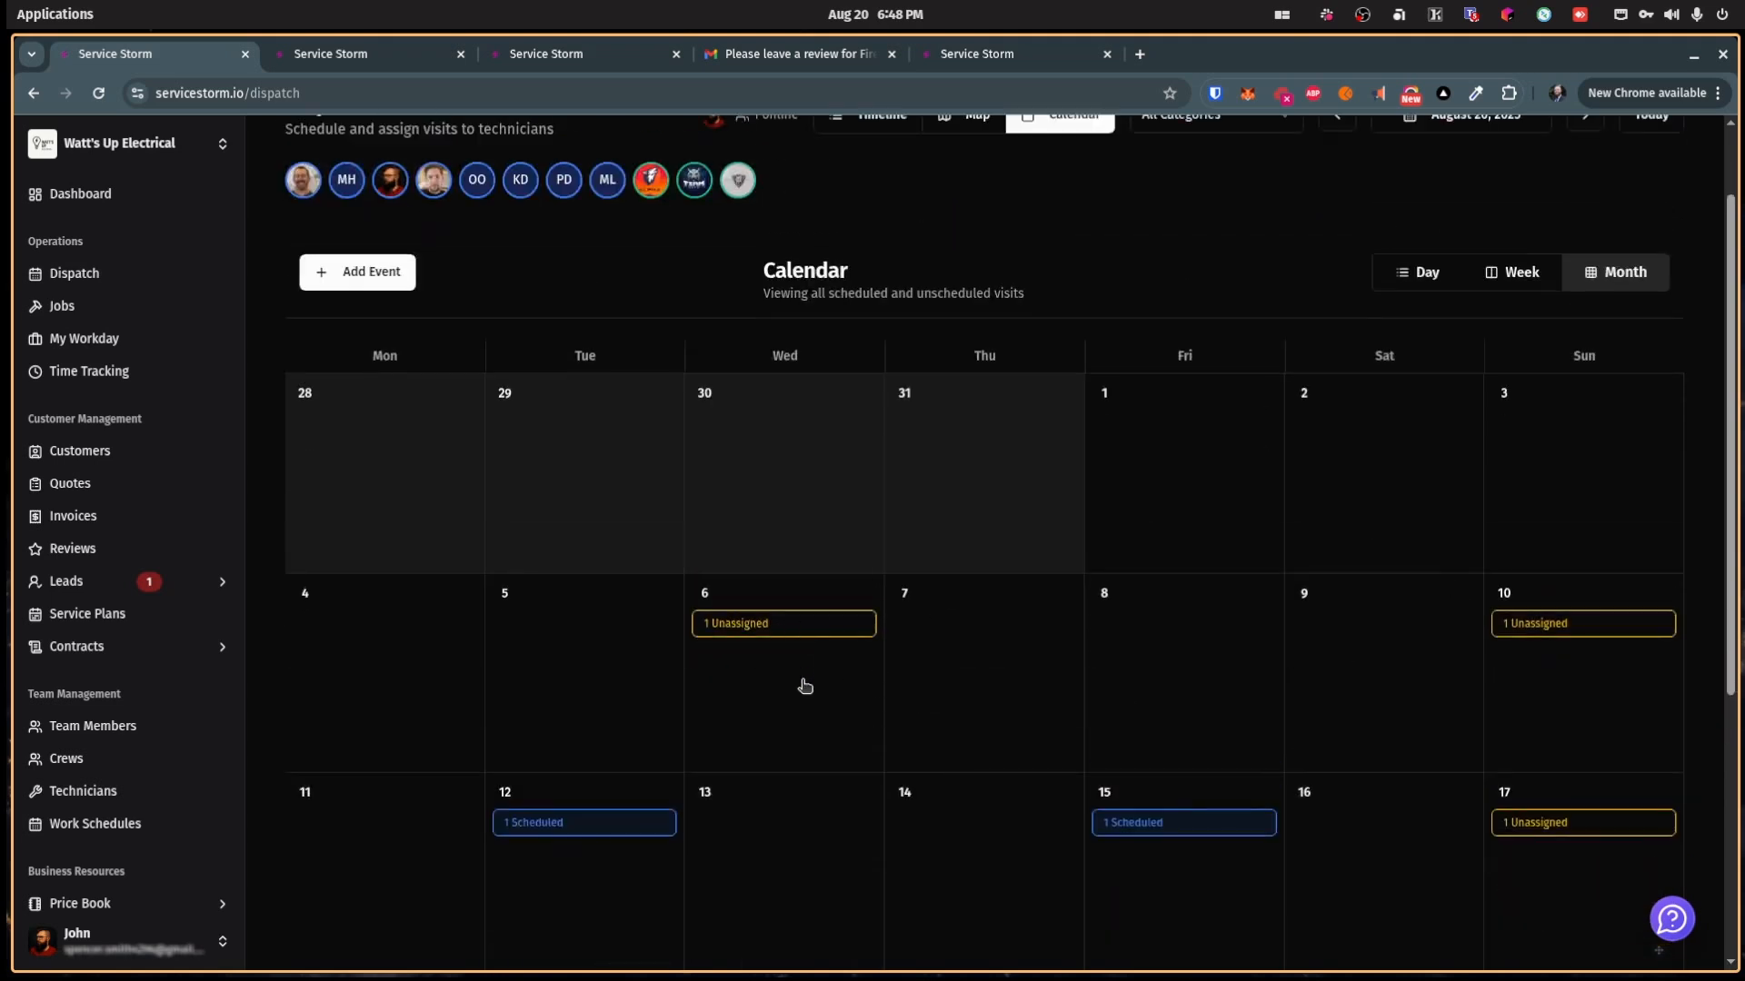
scroll(751, 693, down, 1)
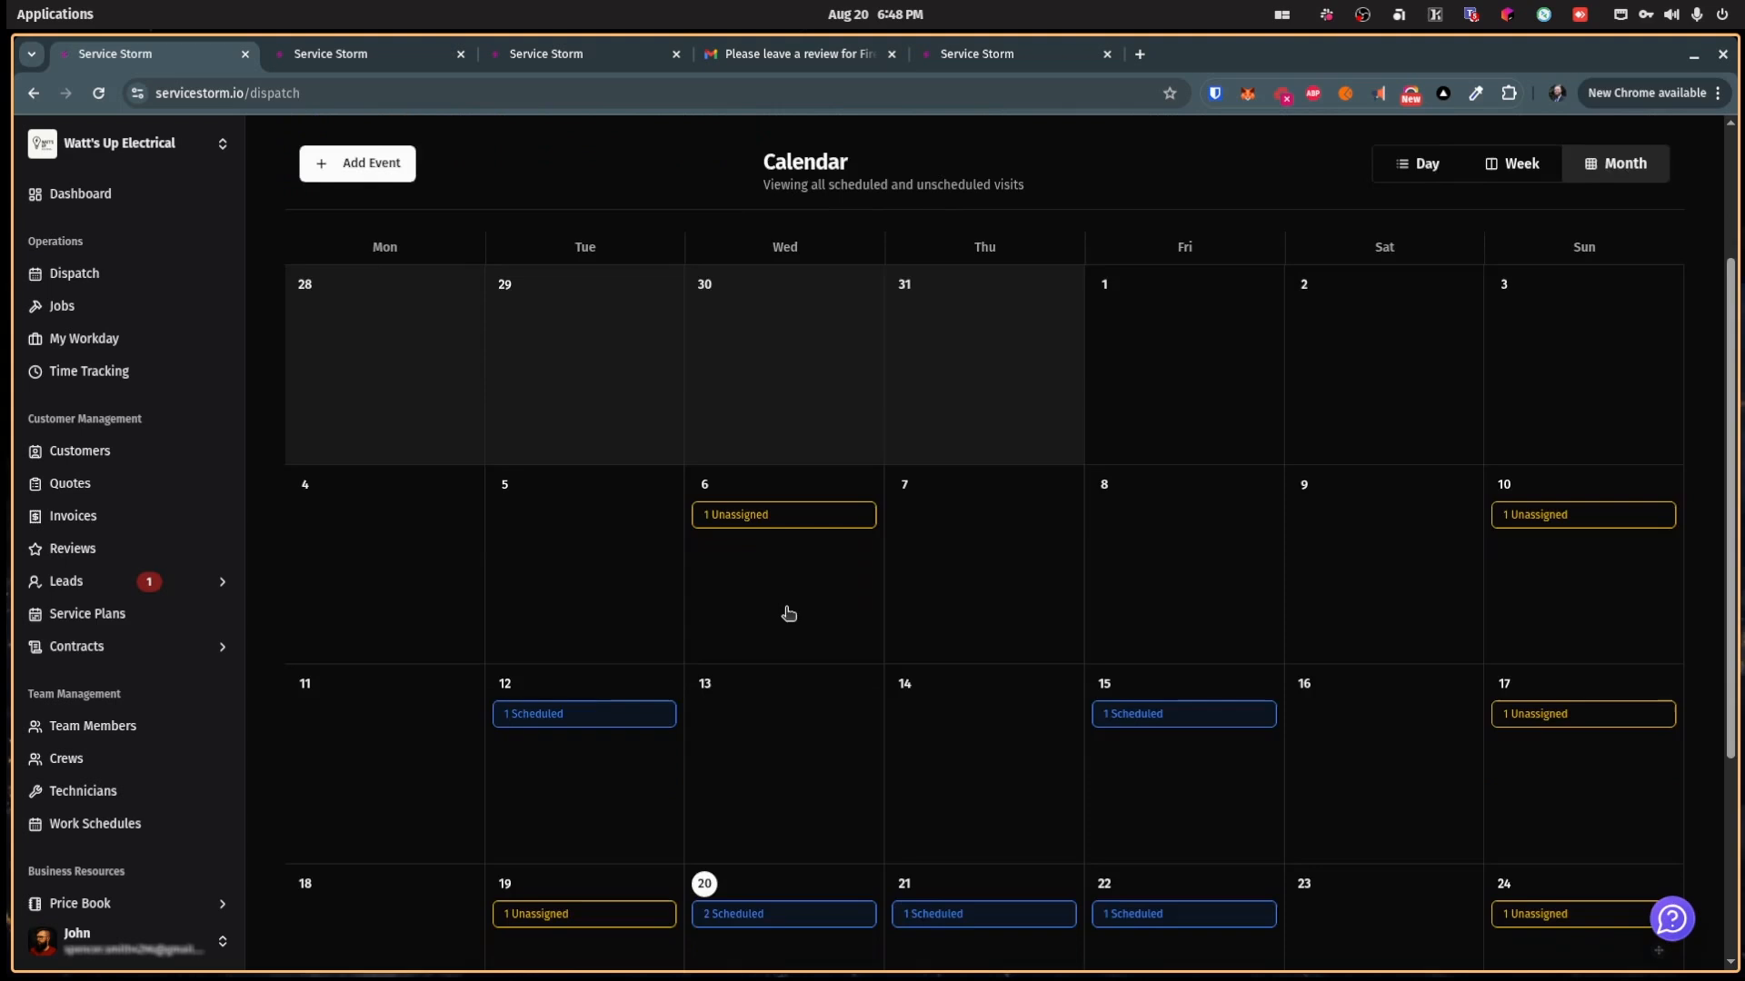
scroll(786, 613, up, 1)
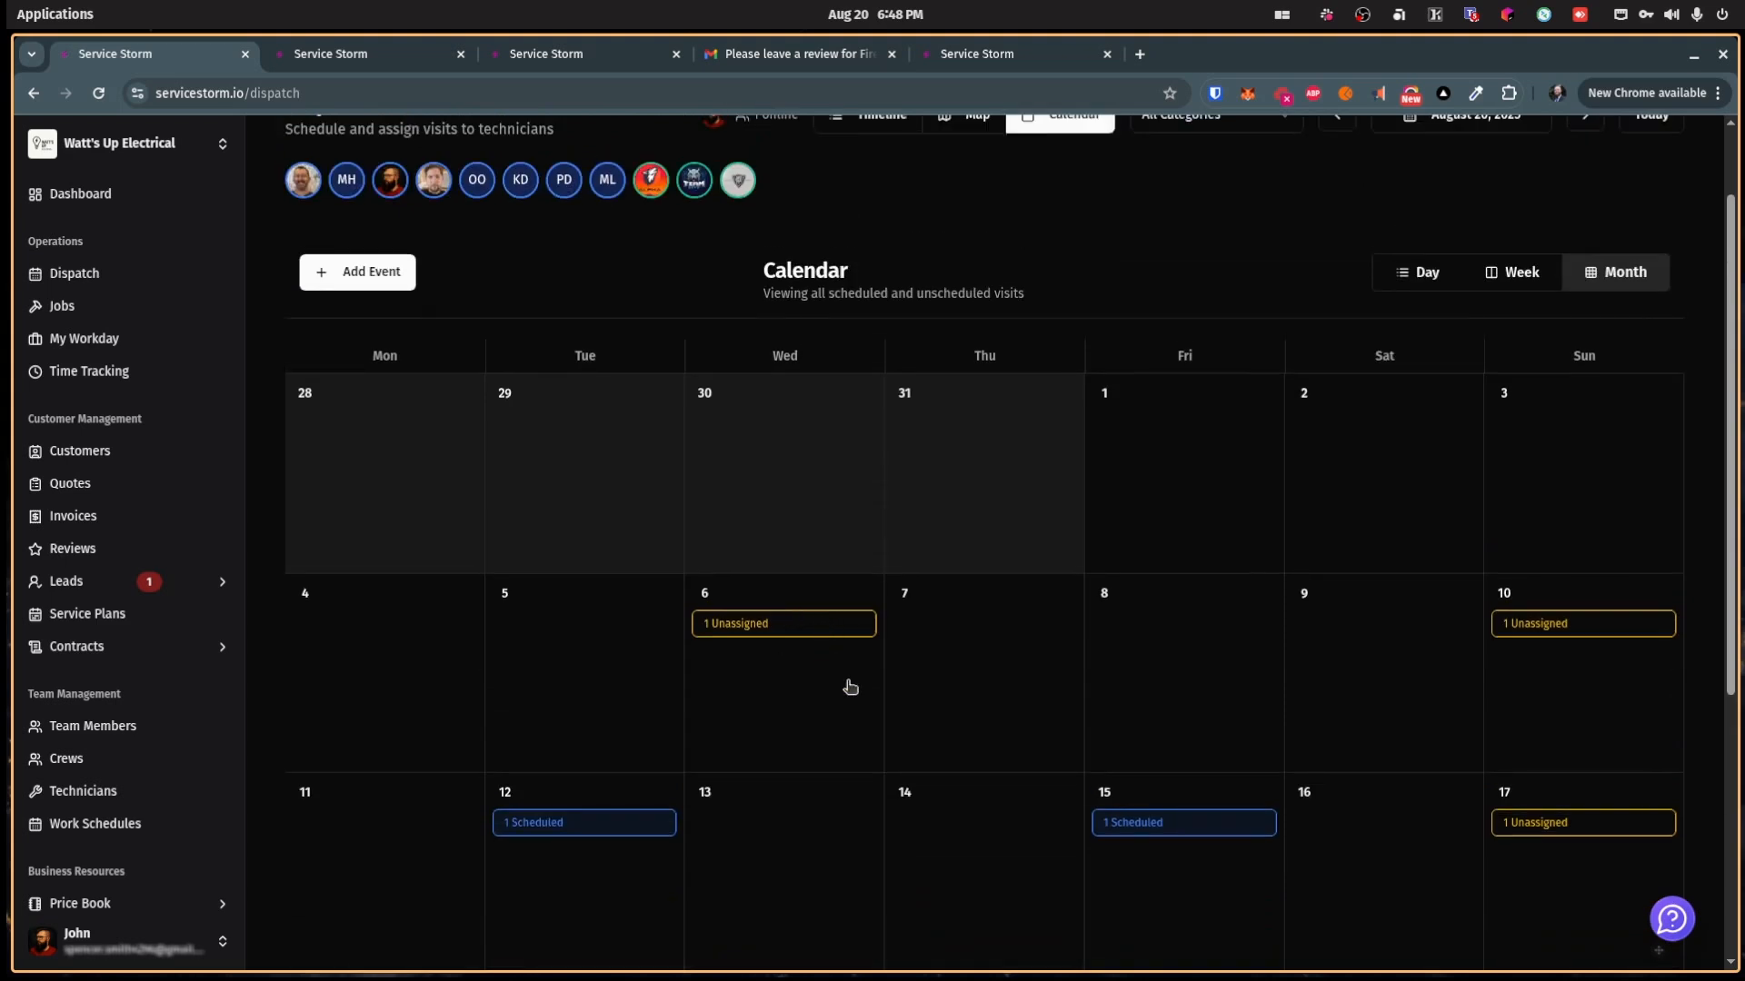
scroll(1001, 554, up, 1)
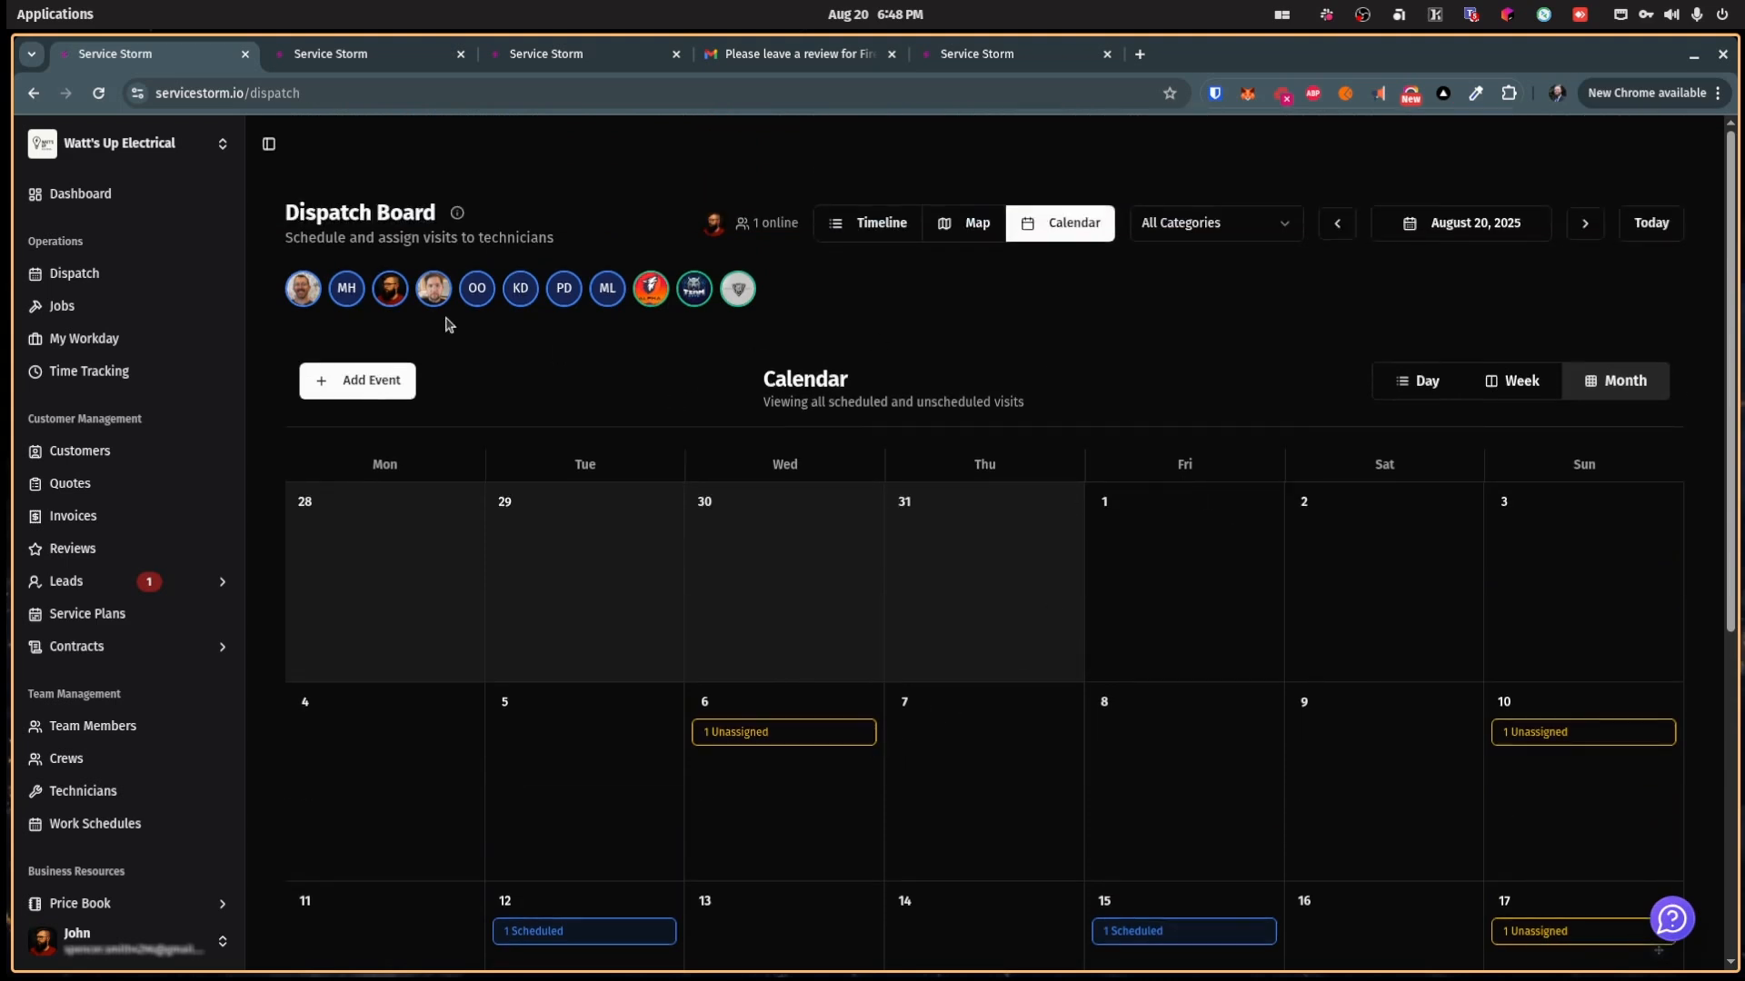
click(306, 297)
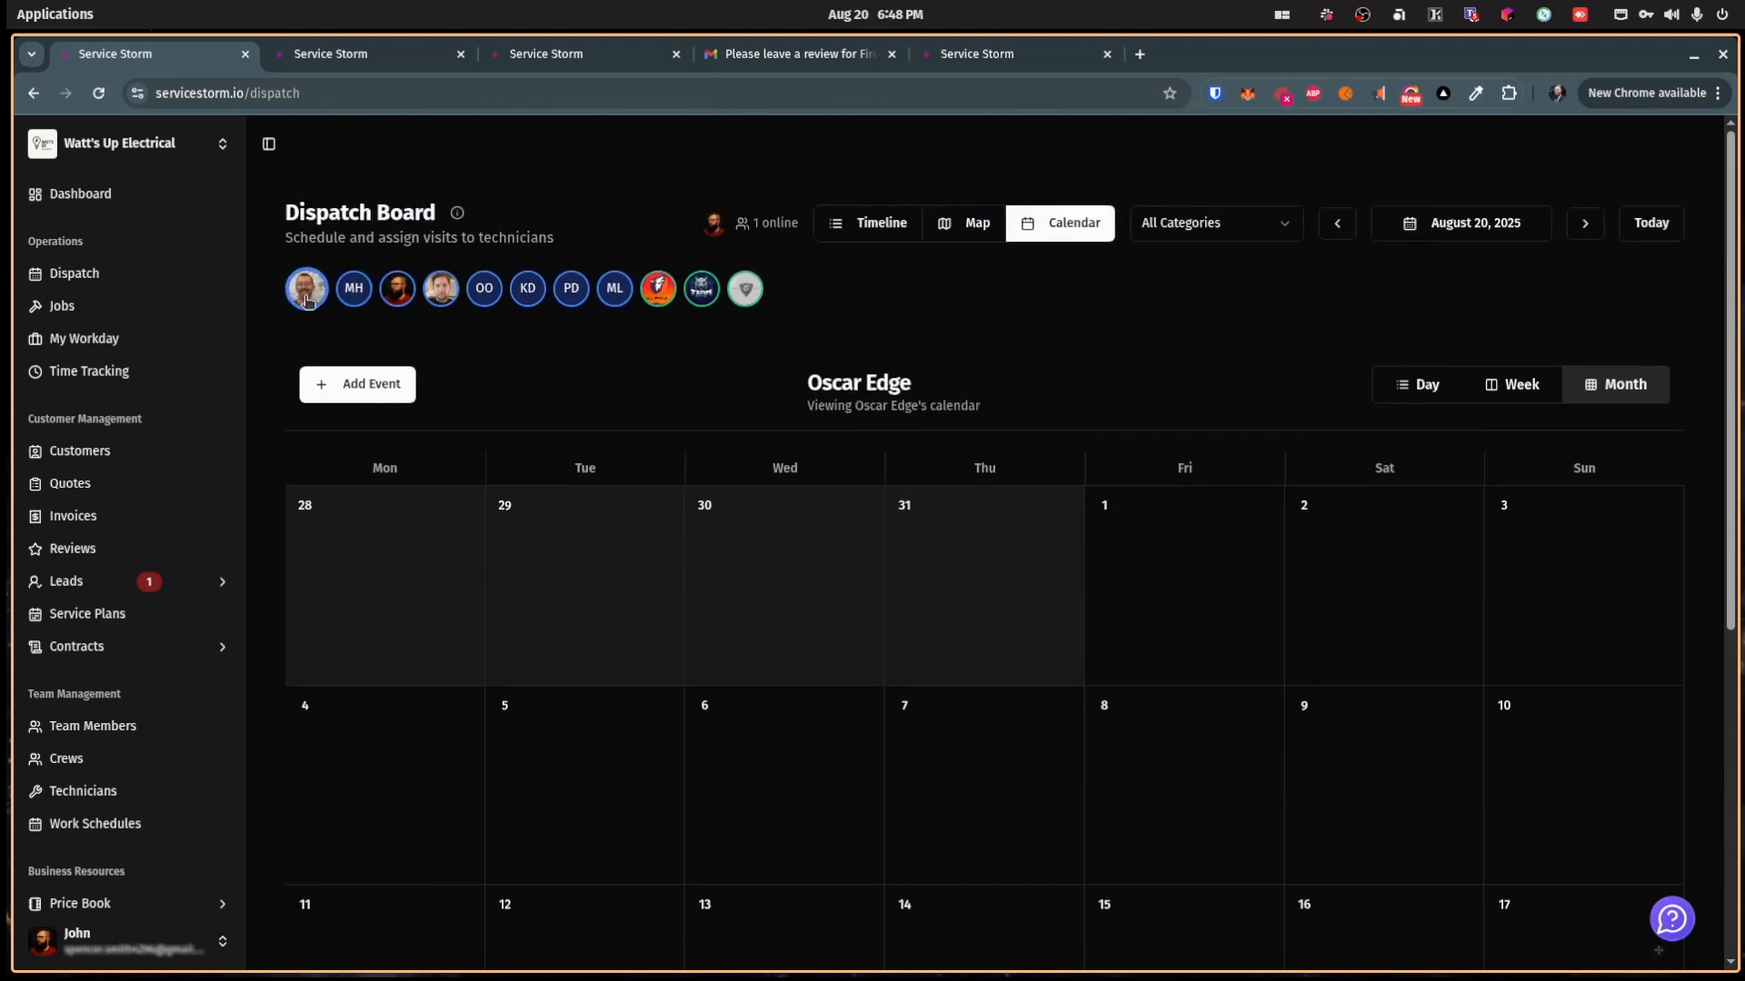
scroll(857, 483, down, 5)
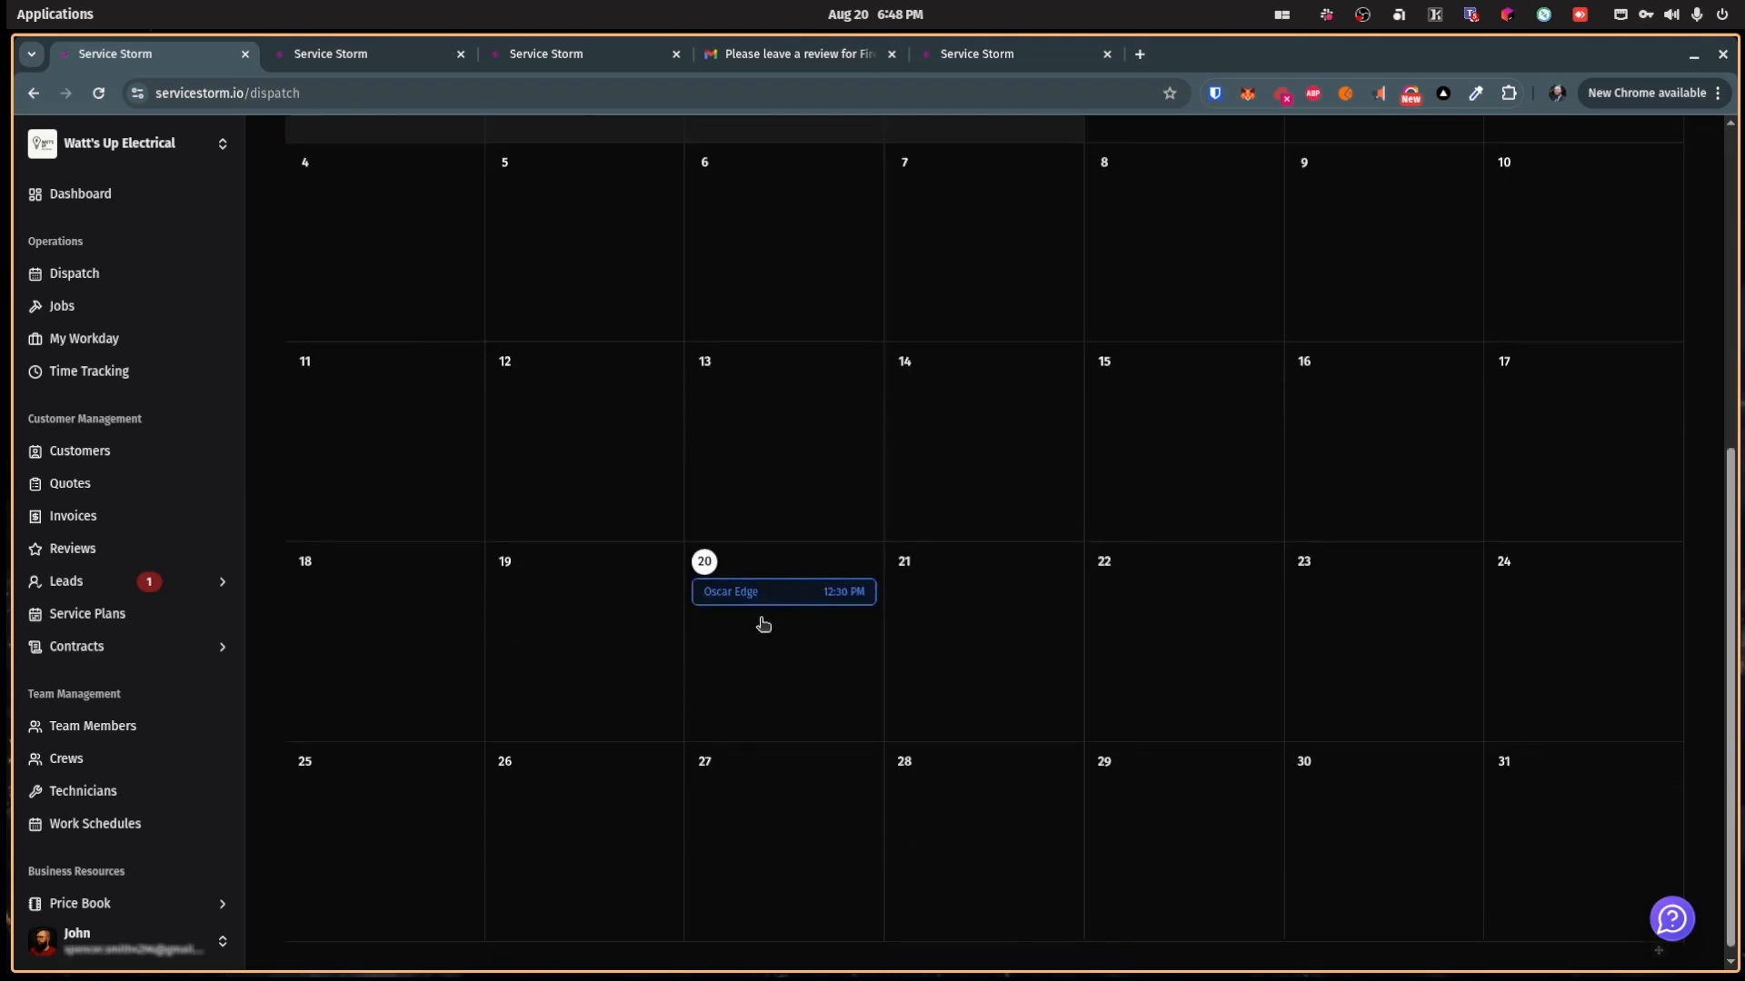
scroll(754, 621, up, 5)
scroll(782, 624, up, 1)
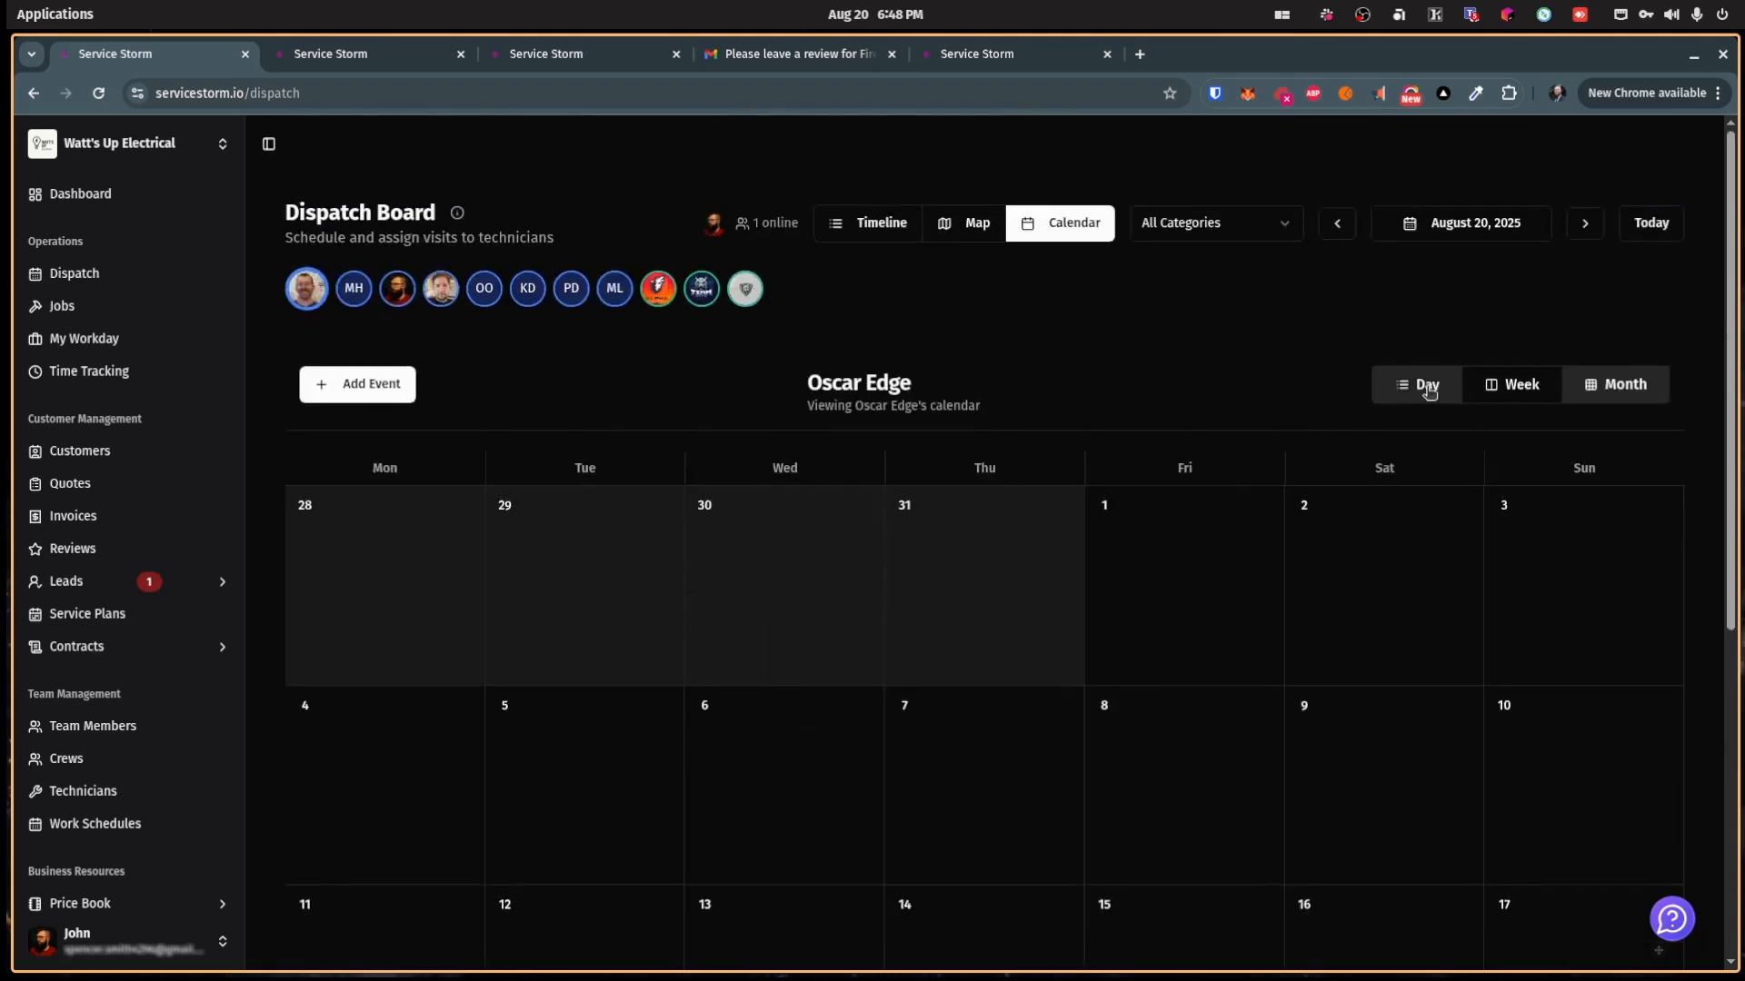
Step: Switch that calendar to Day, then Week view, and return the board to Timeline
click(1428, 386)
scroll(1039, 554, down, 6)
scroll(764, 499, up, 6)
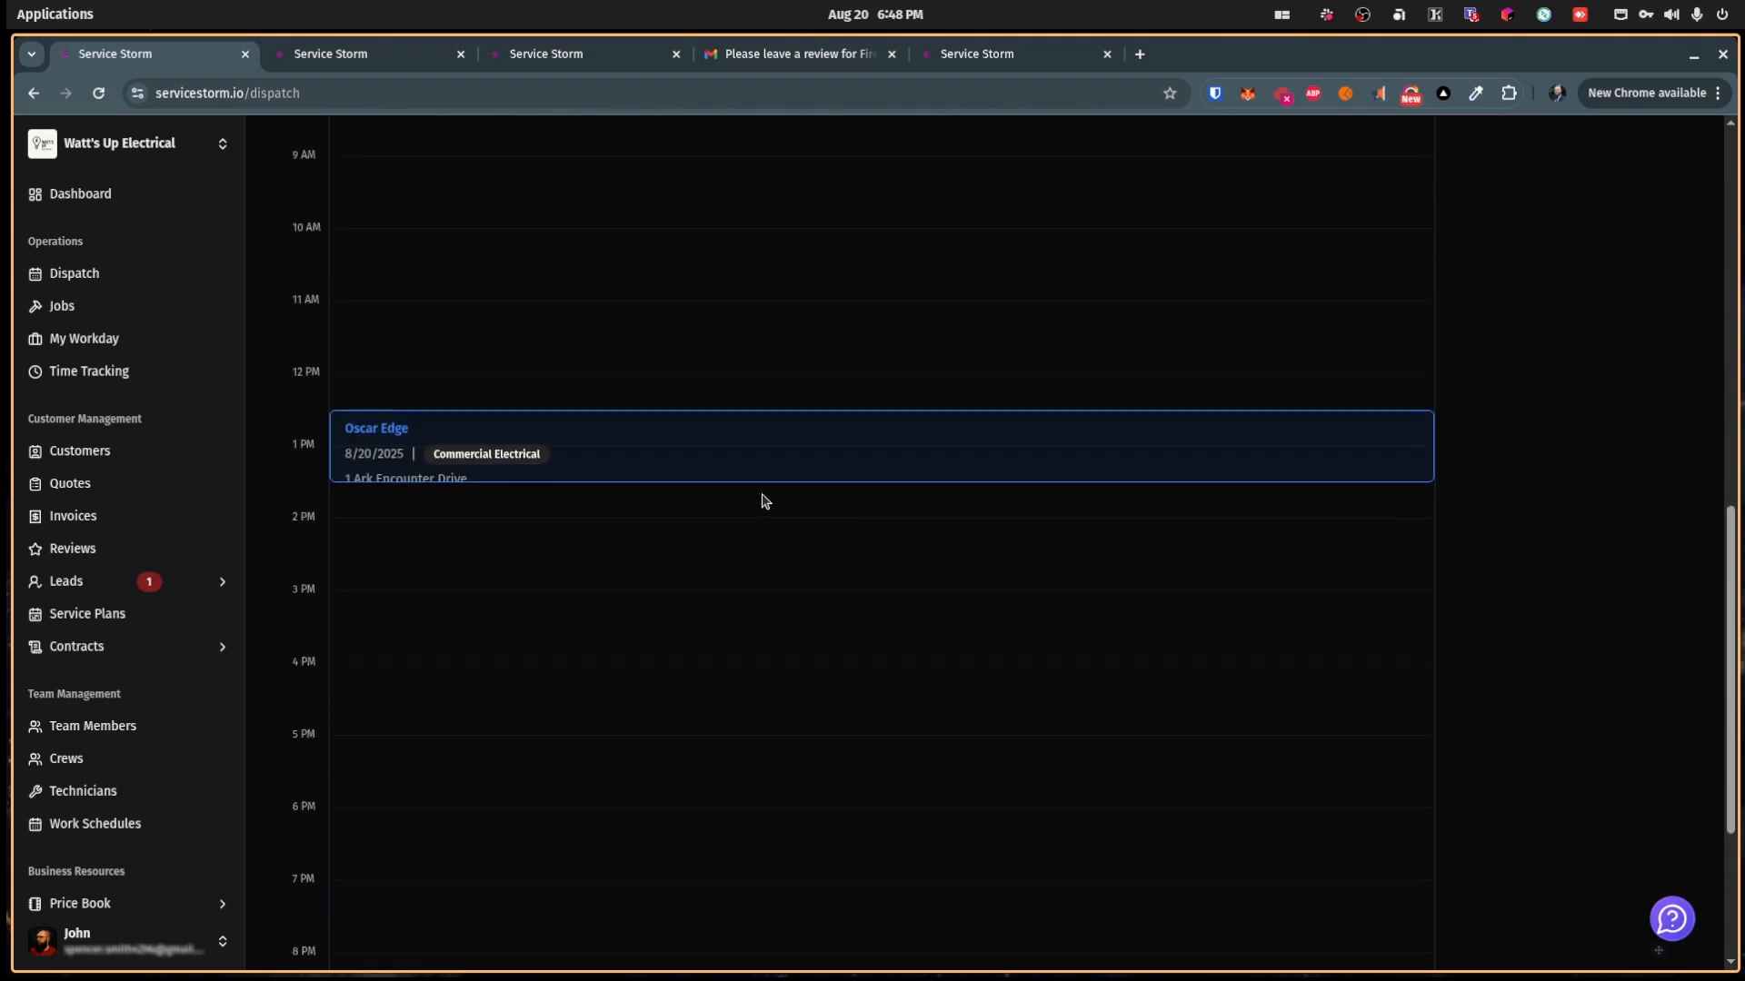
click(1518, 385)
scroll(946, 619, down, 10)
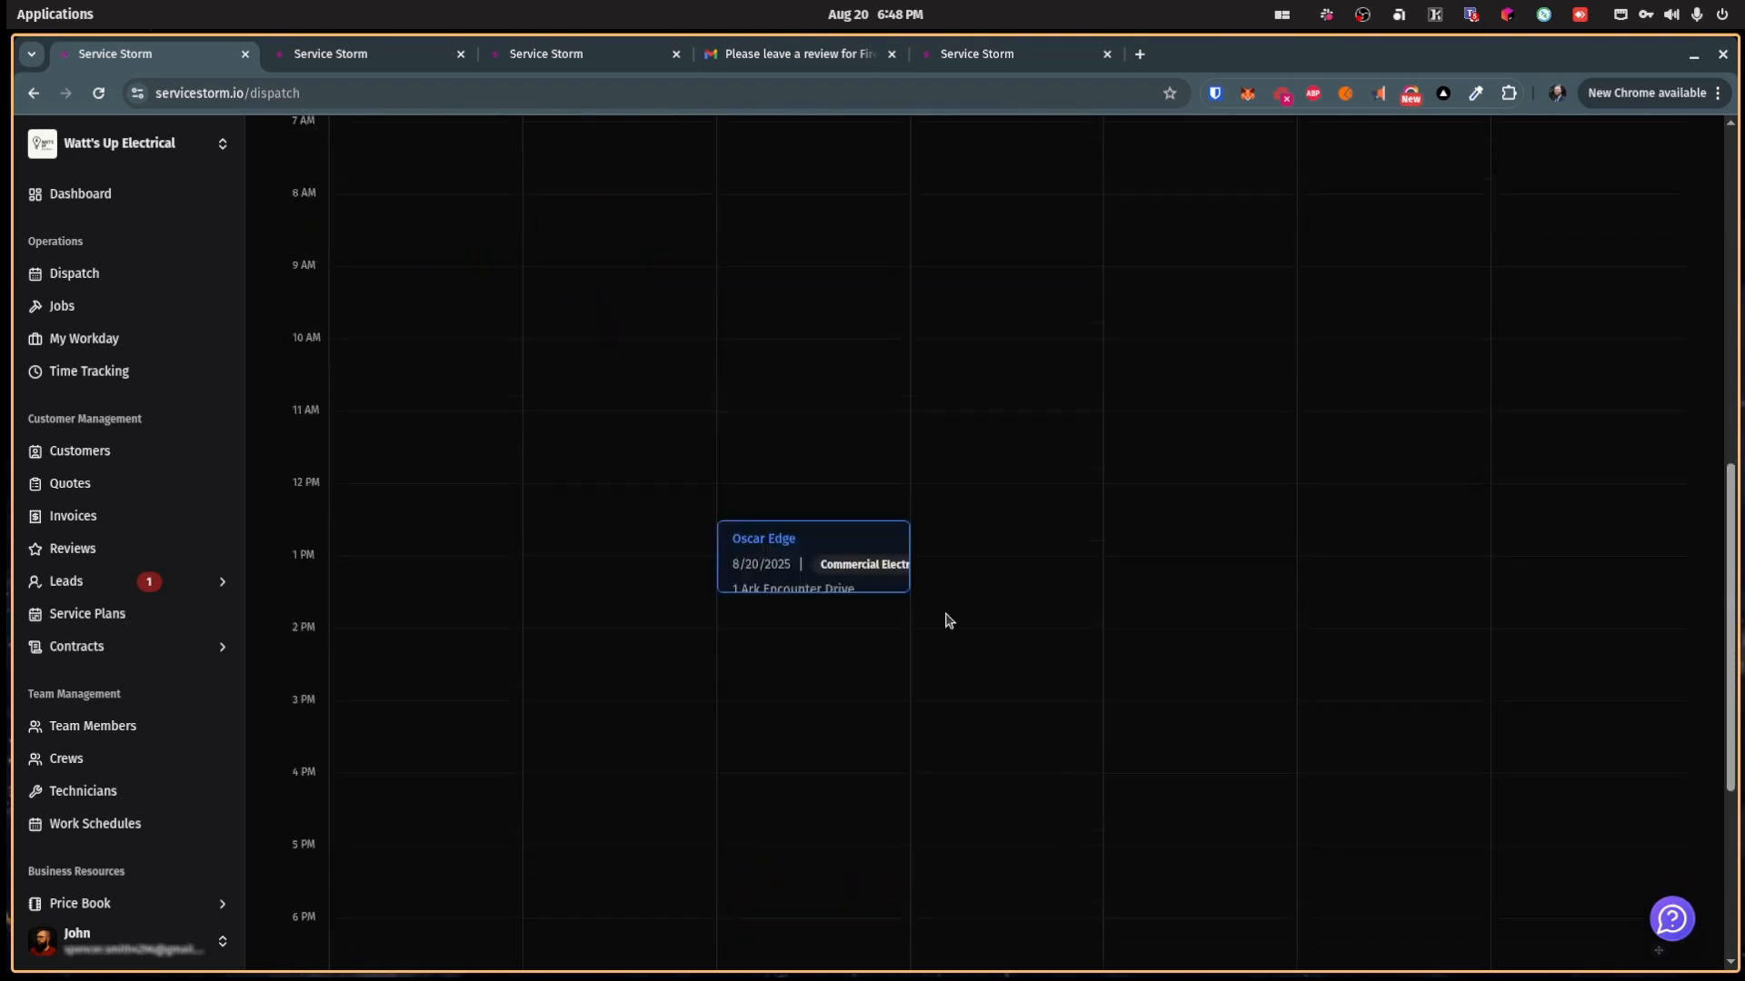
scroll(963, 618, up, 10)
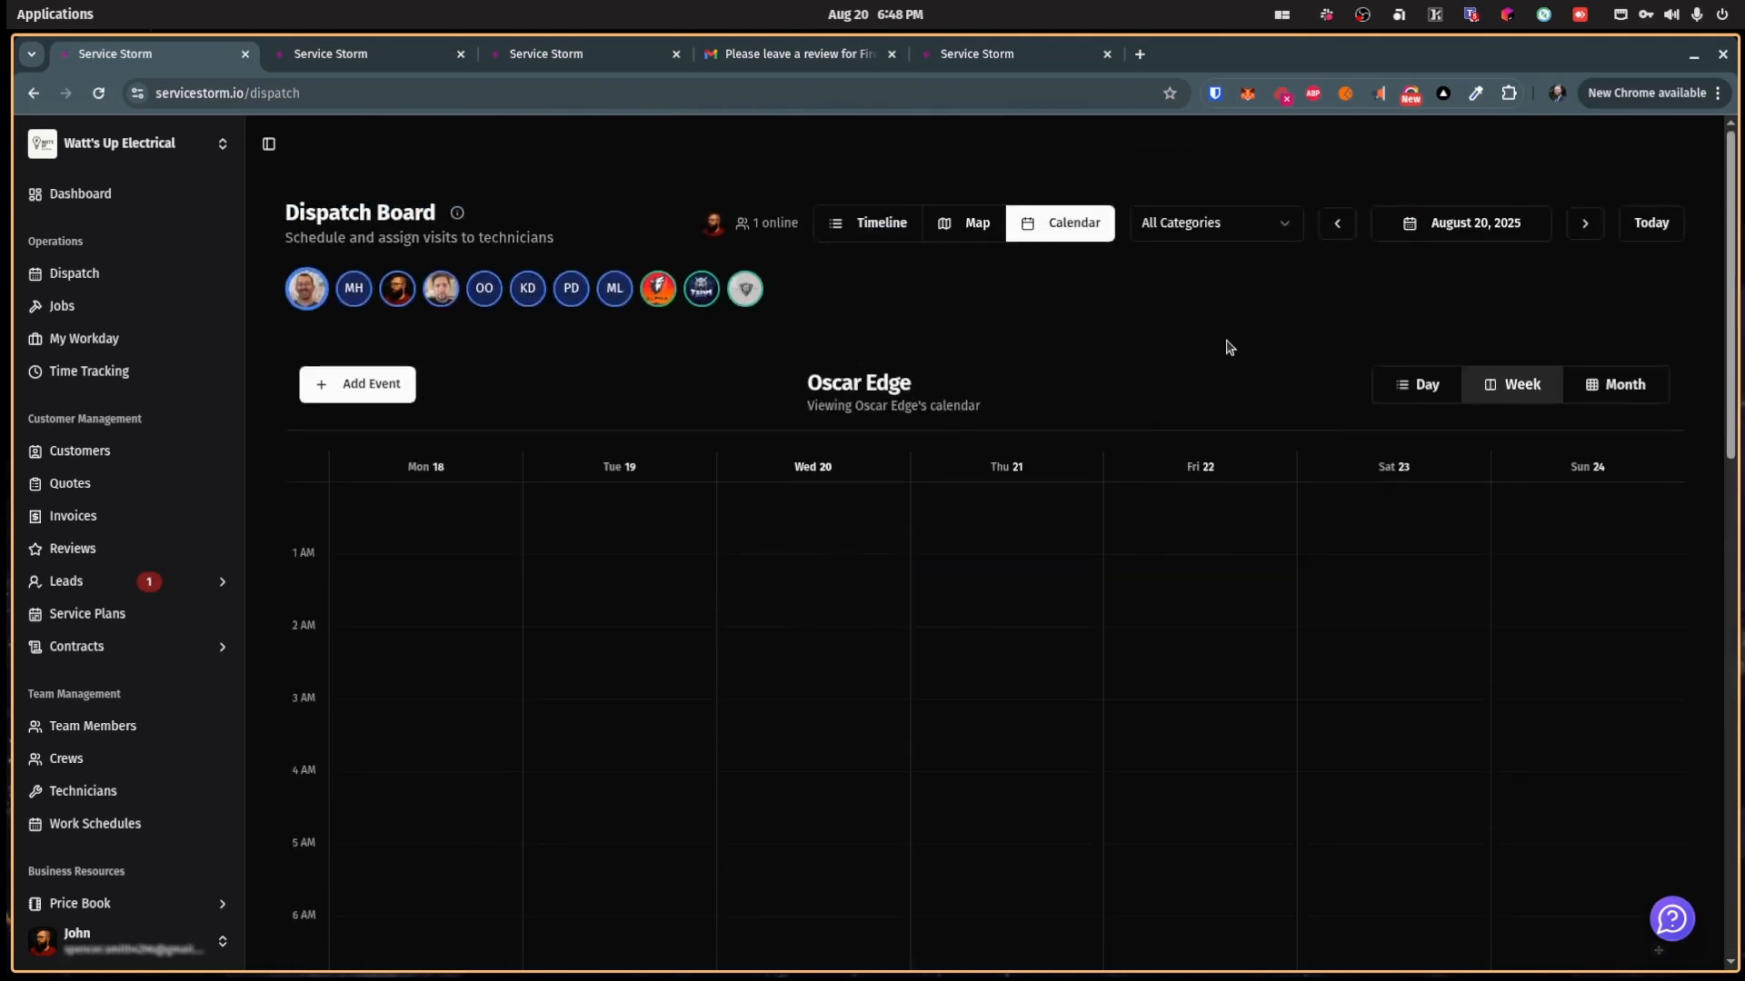
click(874, 223)
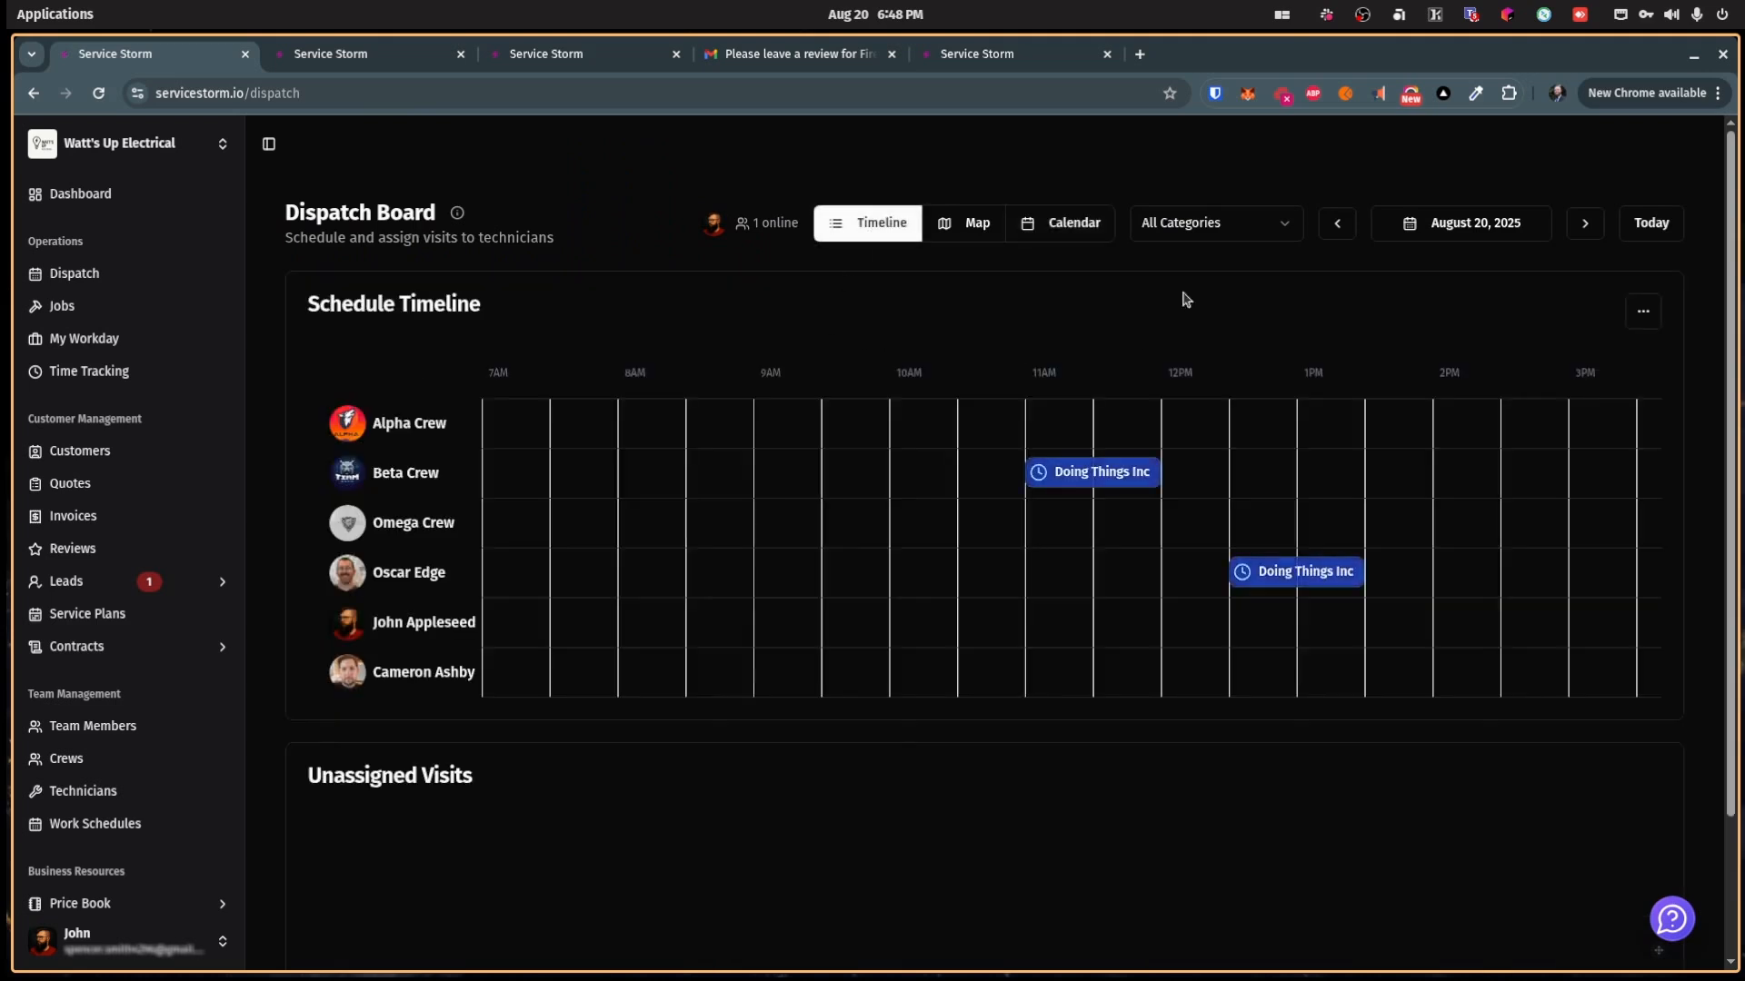
click(1228, 235)
Step: Filter the timeline to Residential Wiring, then Commercial Electrical, then back to Residential Wiring
click(1232, 260)
click(1227, 235)
click(1224, 295)
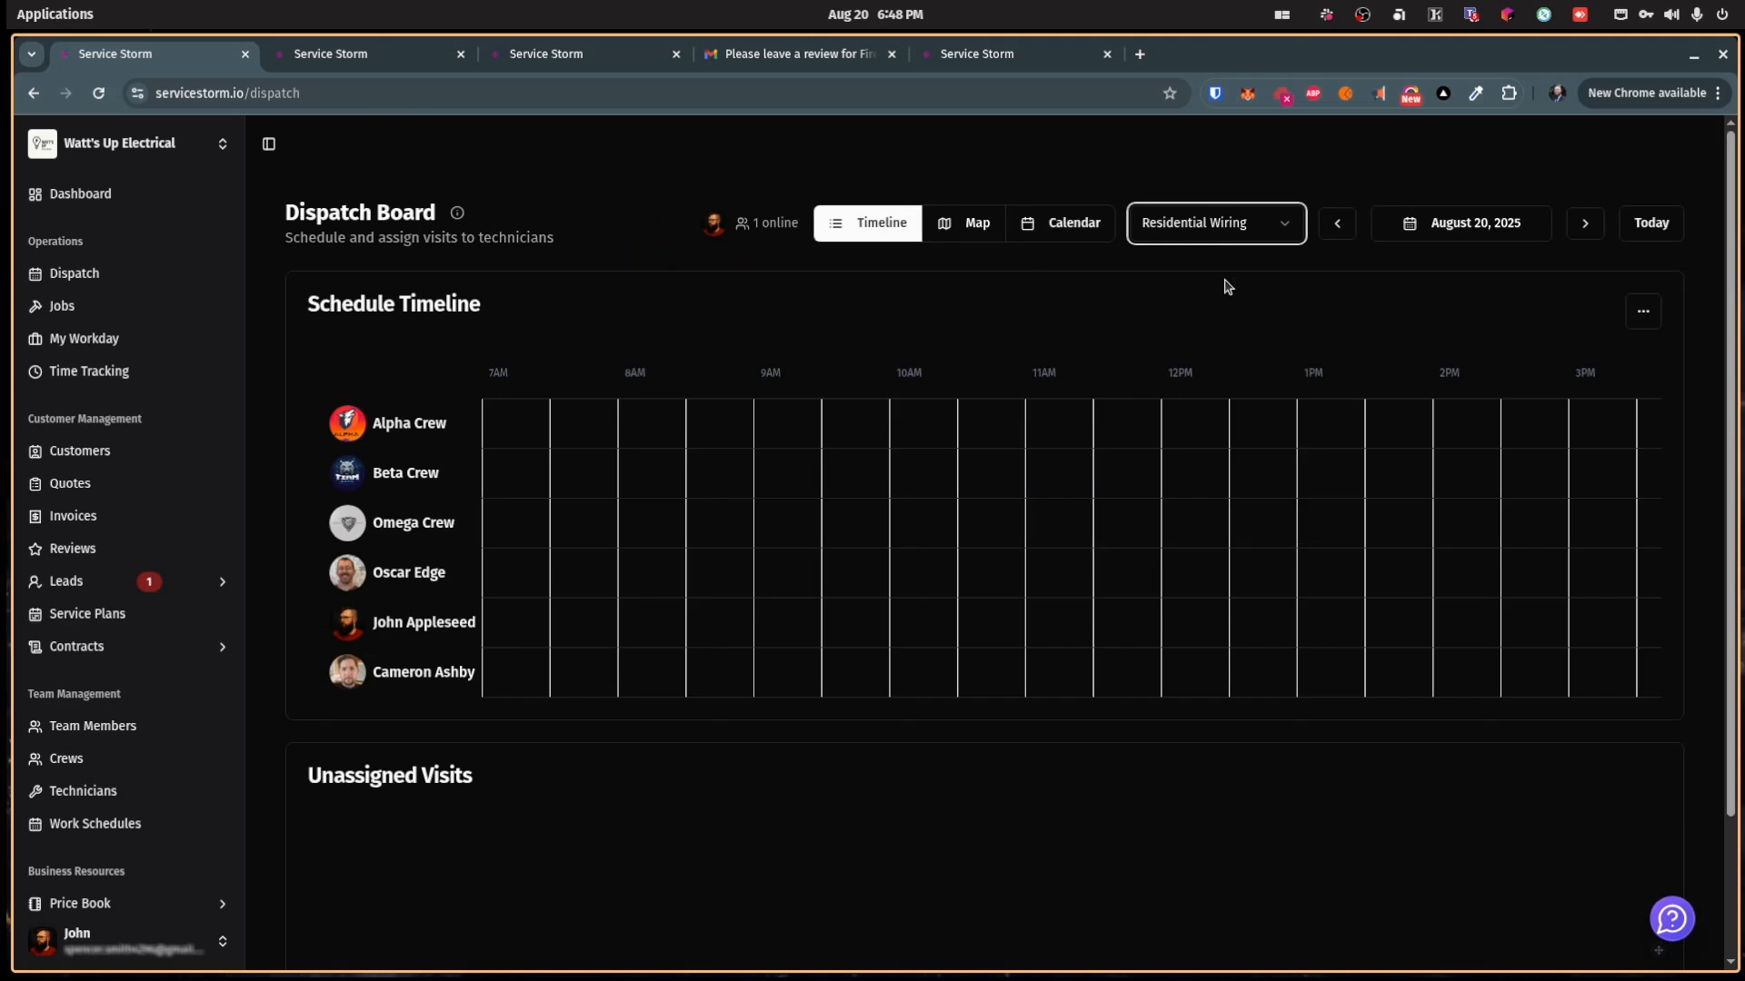
click(1218, 227)
click(1225, 320)
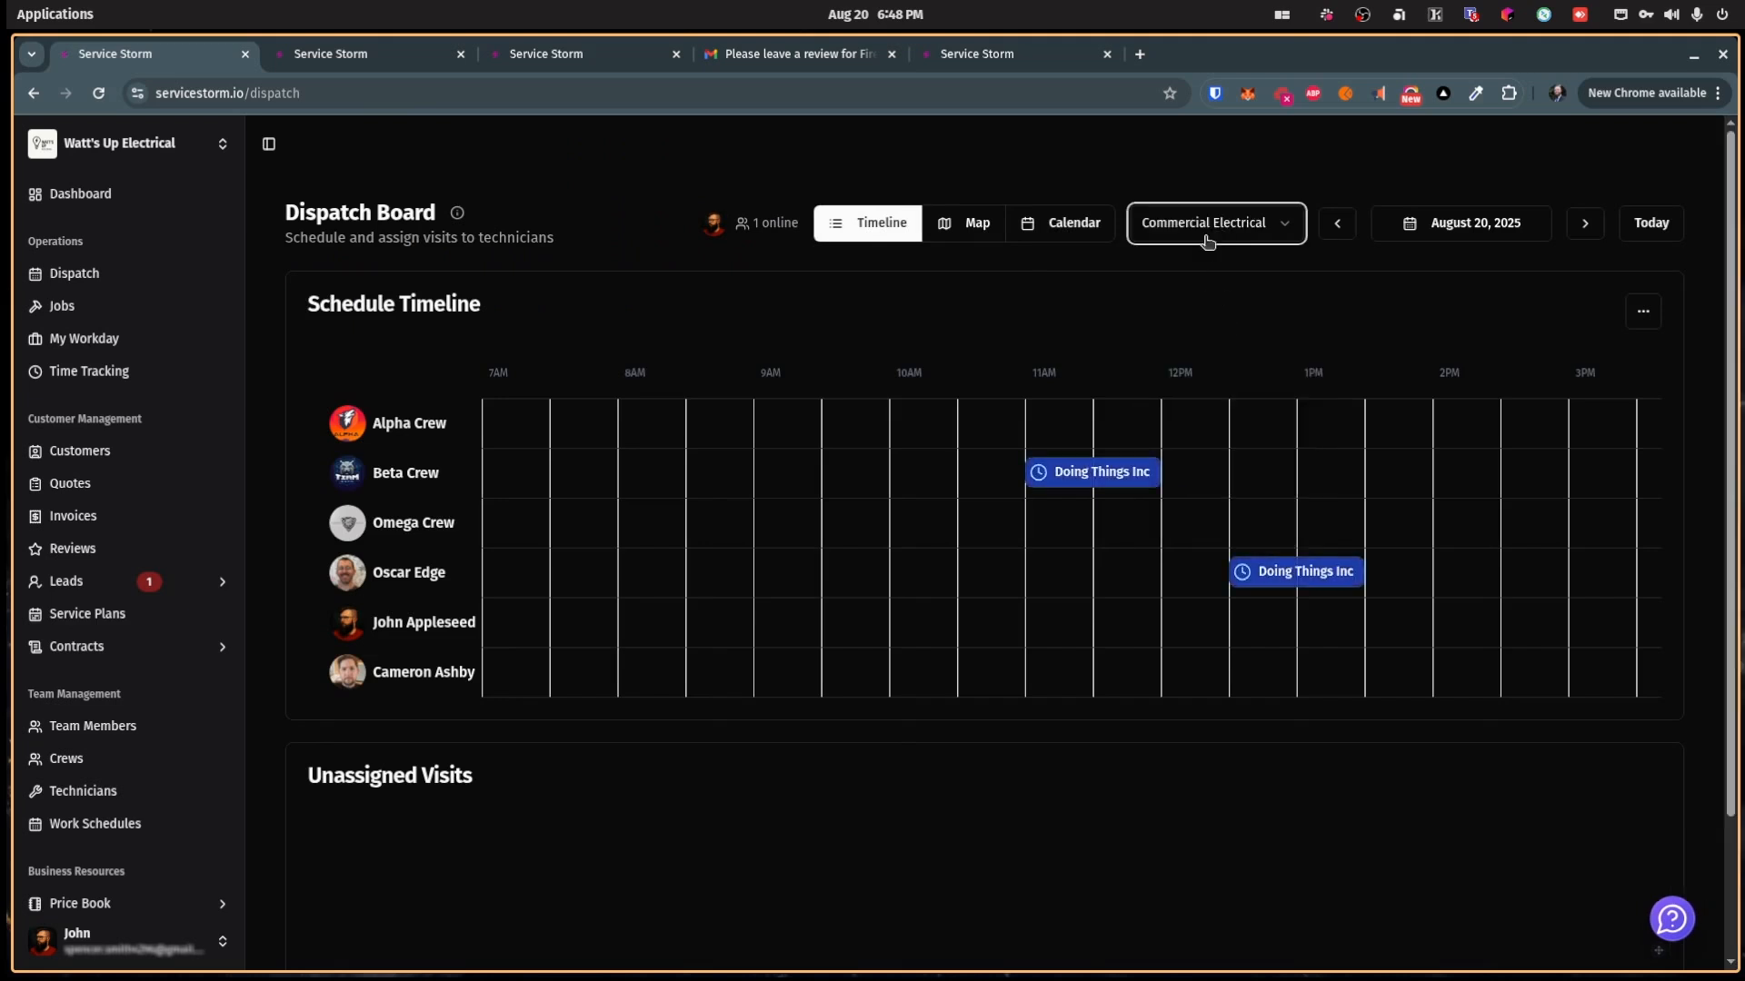
click(1211, 232)
click(1186, 291)
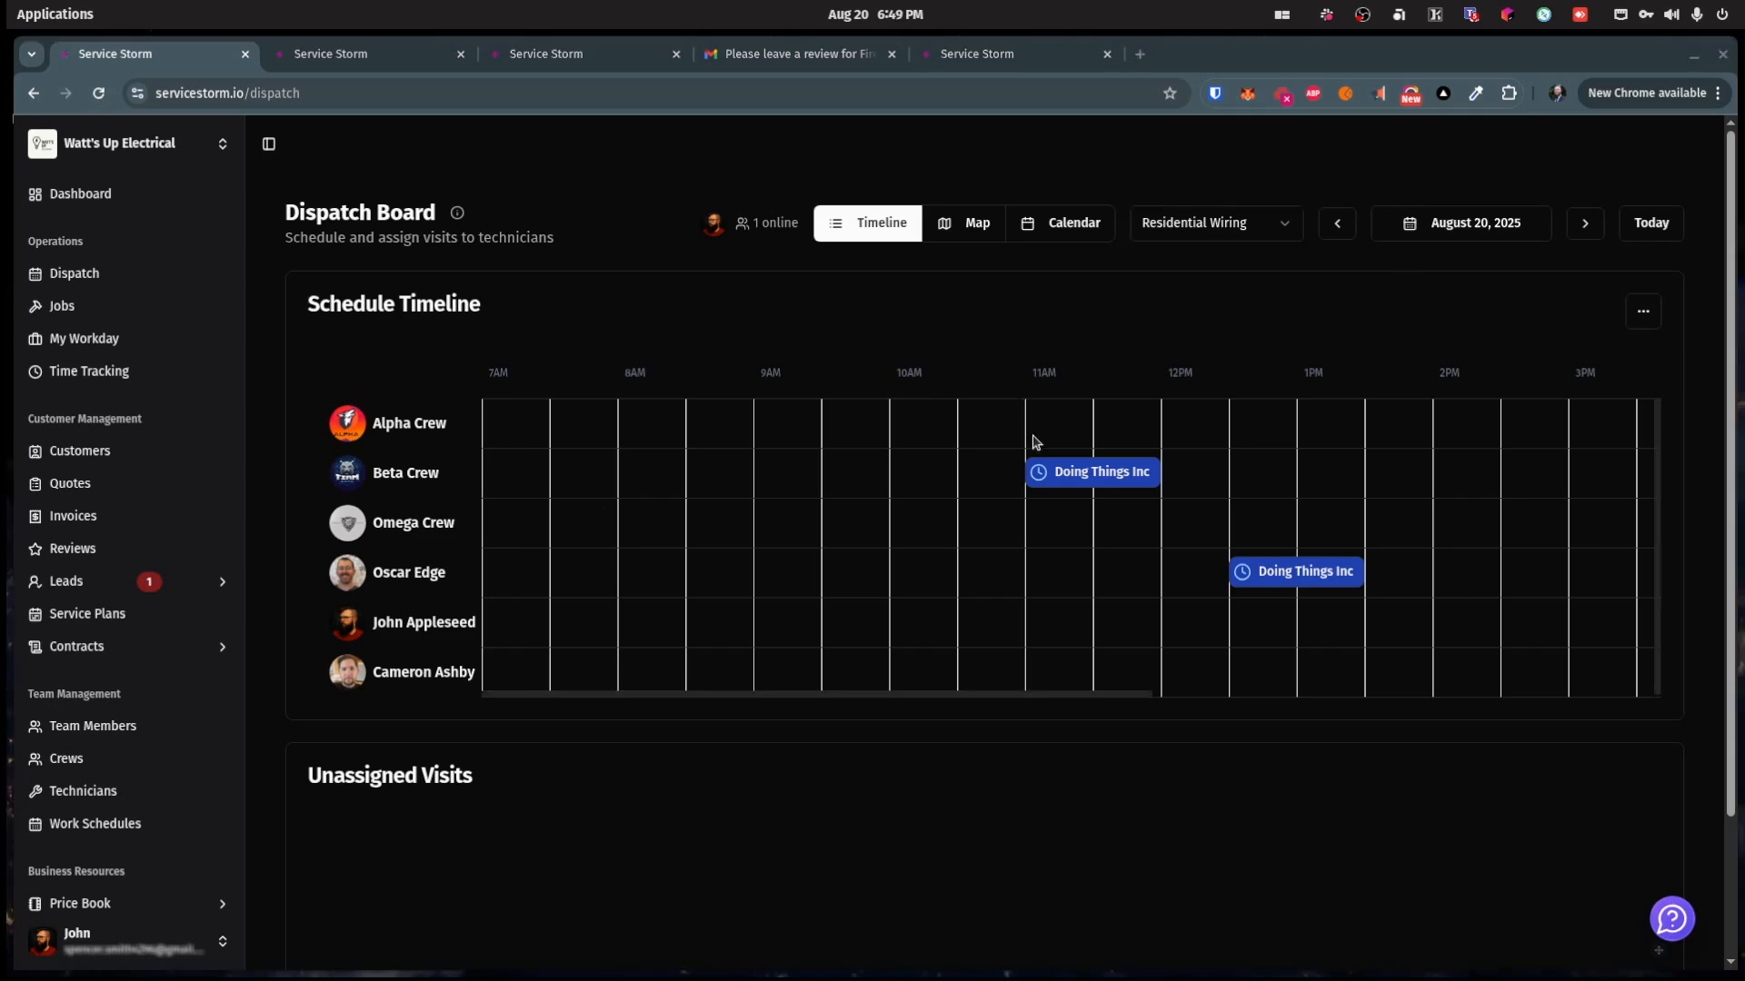
Step: Open Beta Crew's visit details and its full job page, then return to the dispatch board
mouse_move(1045, 465)
click(1238, 519)
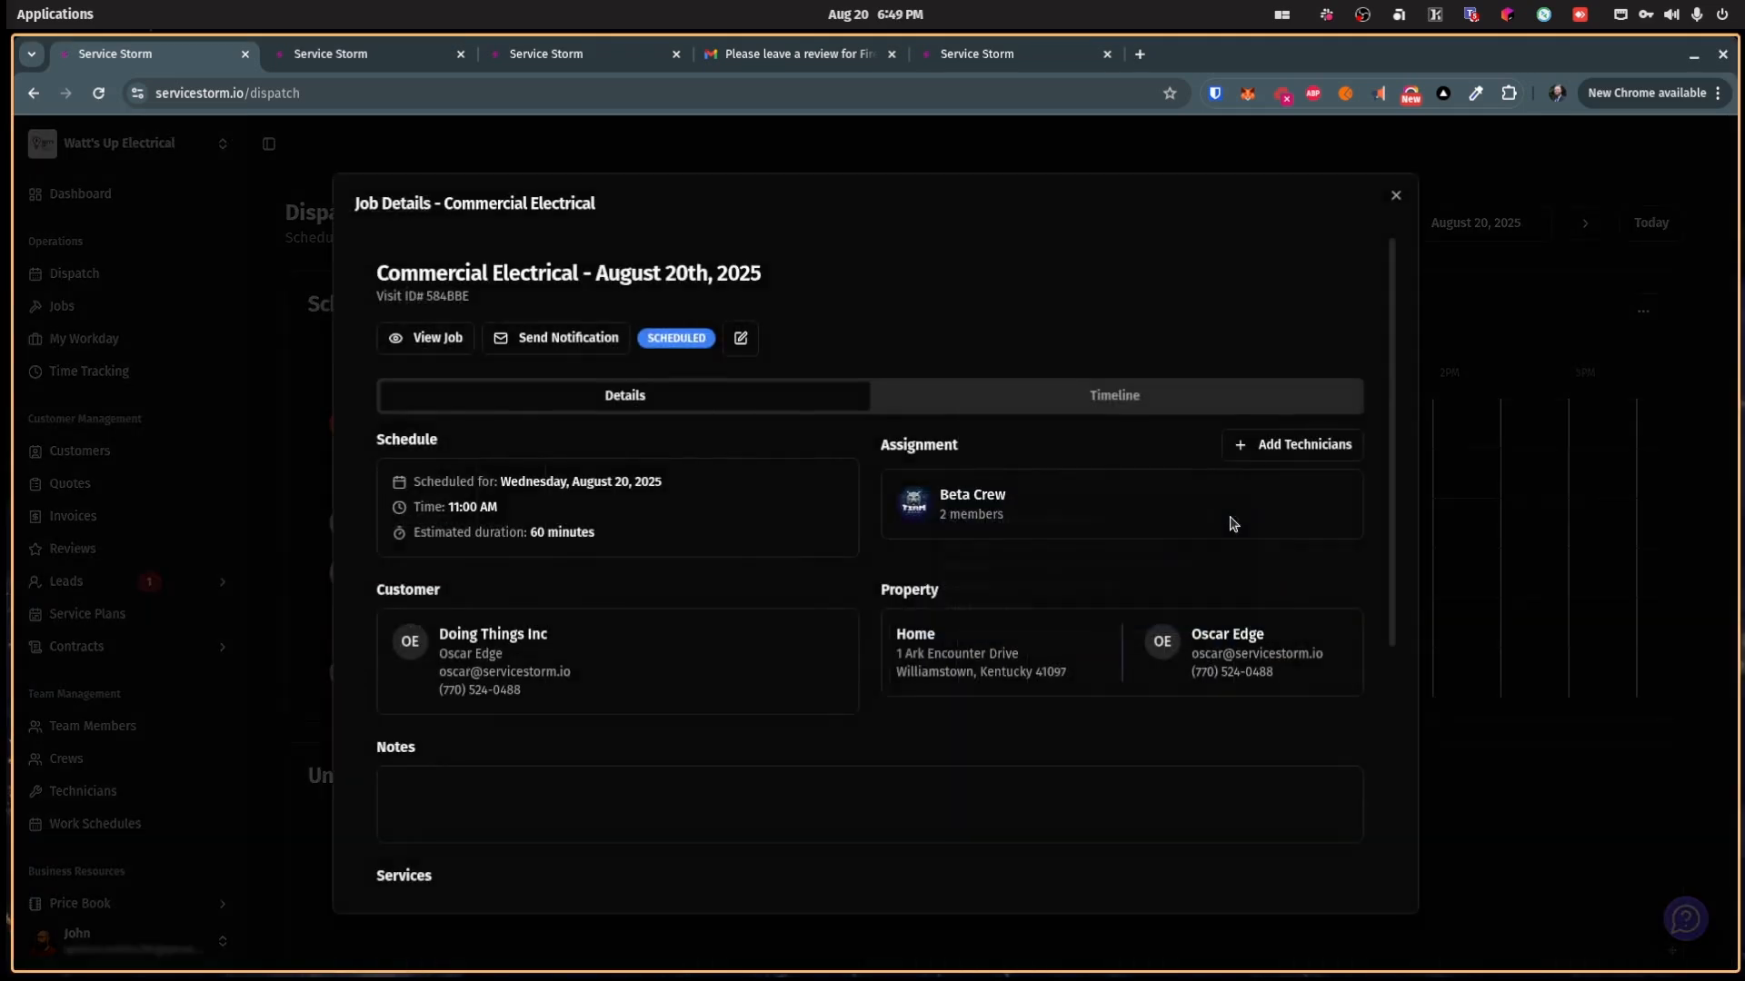
scroll(682, 527, down, 5)
scroll(682, 536, up, 3)
scroll(686, 535, up, 1)
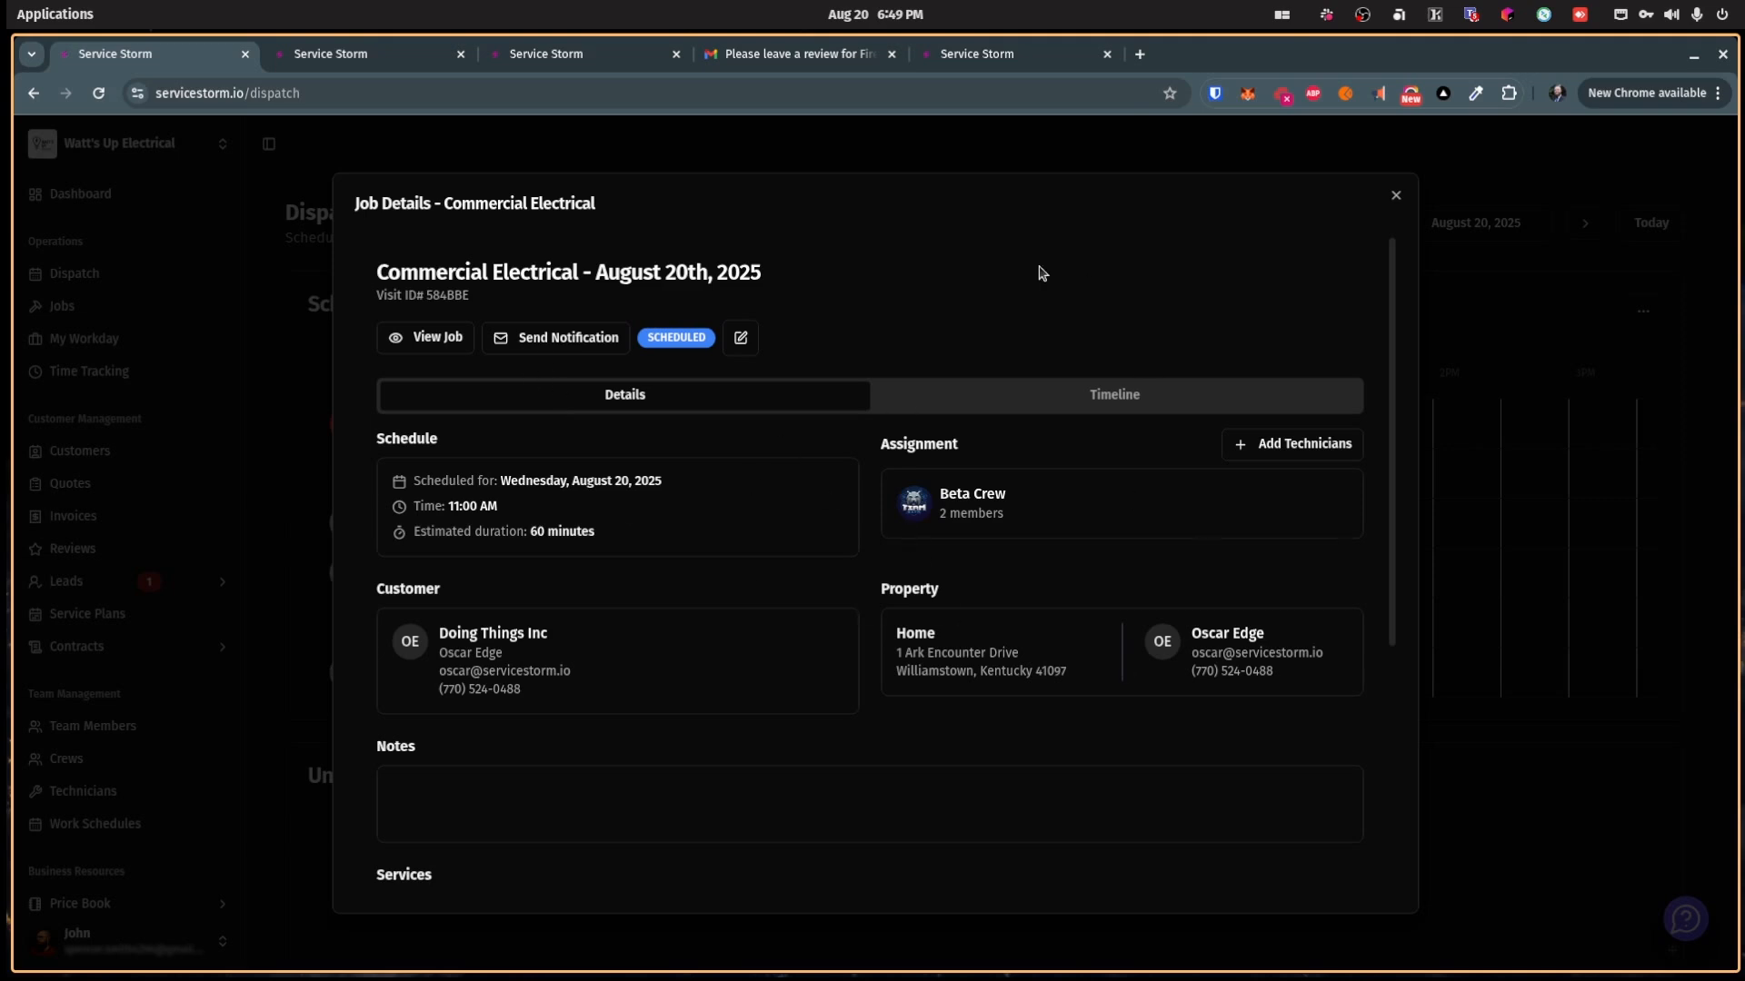
click(438, 338)
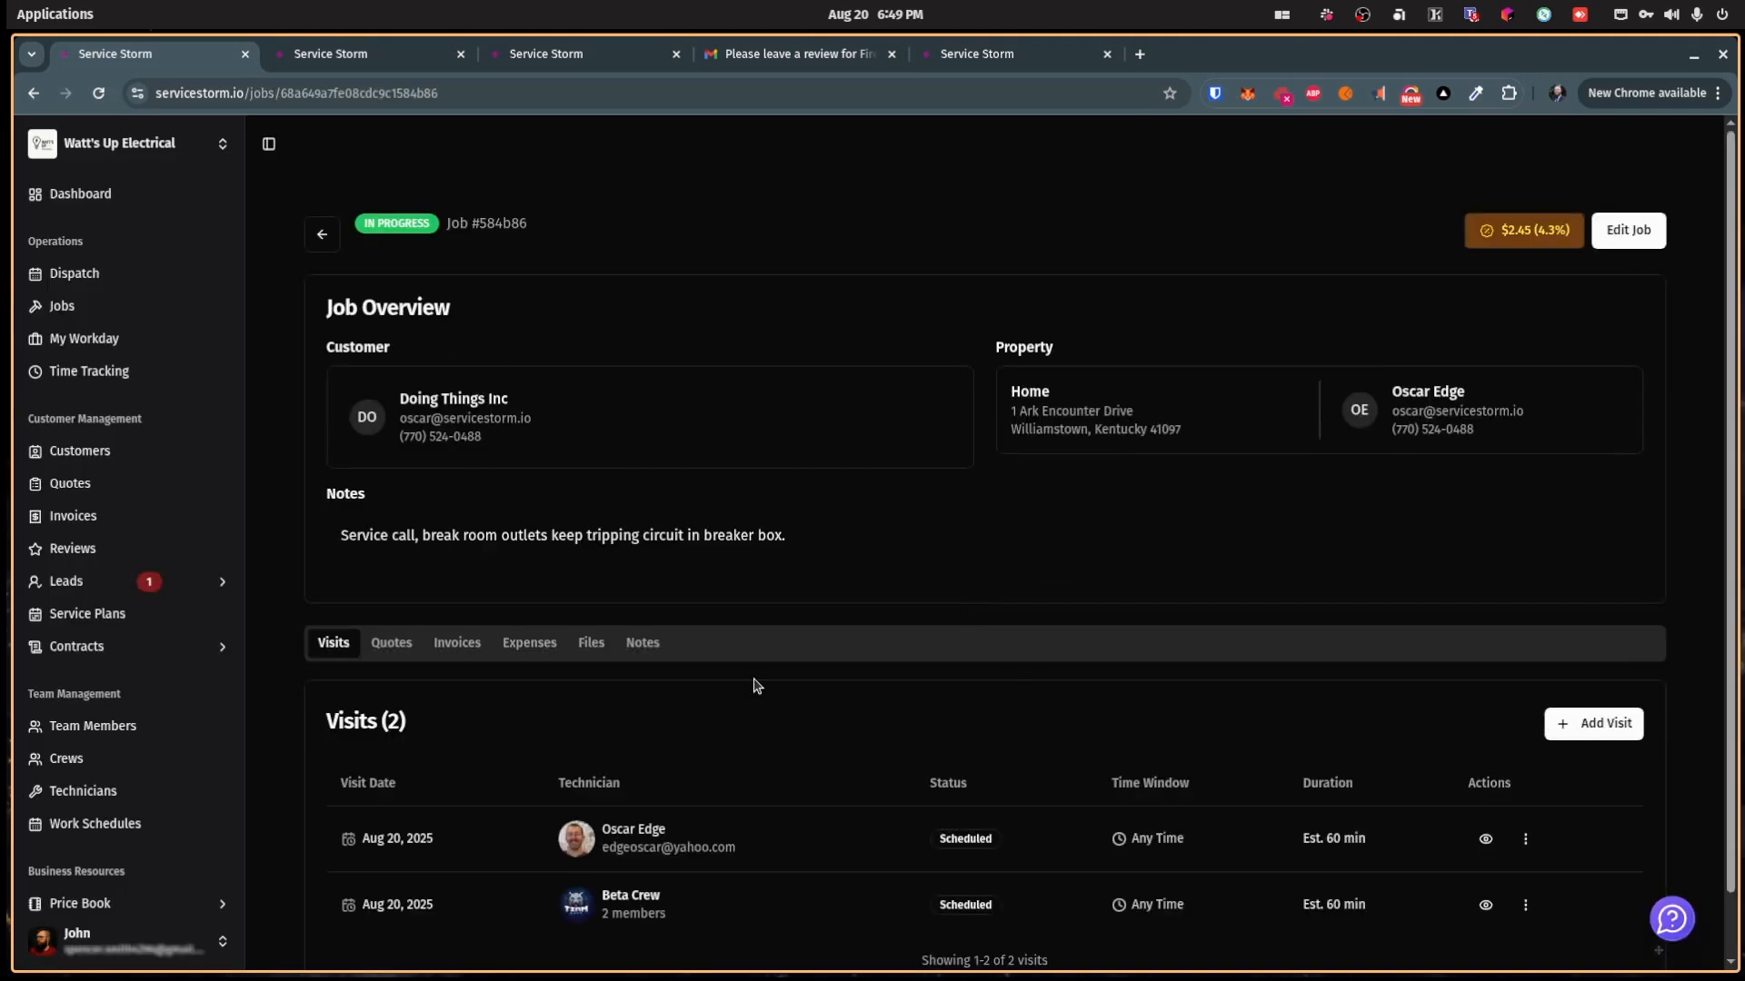
scroll(752, 685, down, 1)
scroll(752, 685, up, 1)
click(87, 280)
Step: Assign a second technician to the 12:30 PM Doing Things Inc visit
mouse_move(1299, 575)
click(1443, 619)
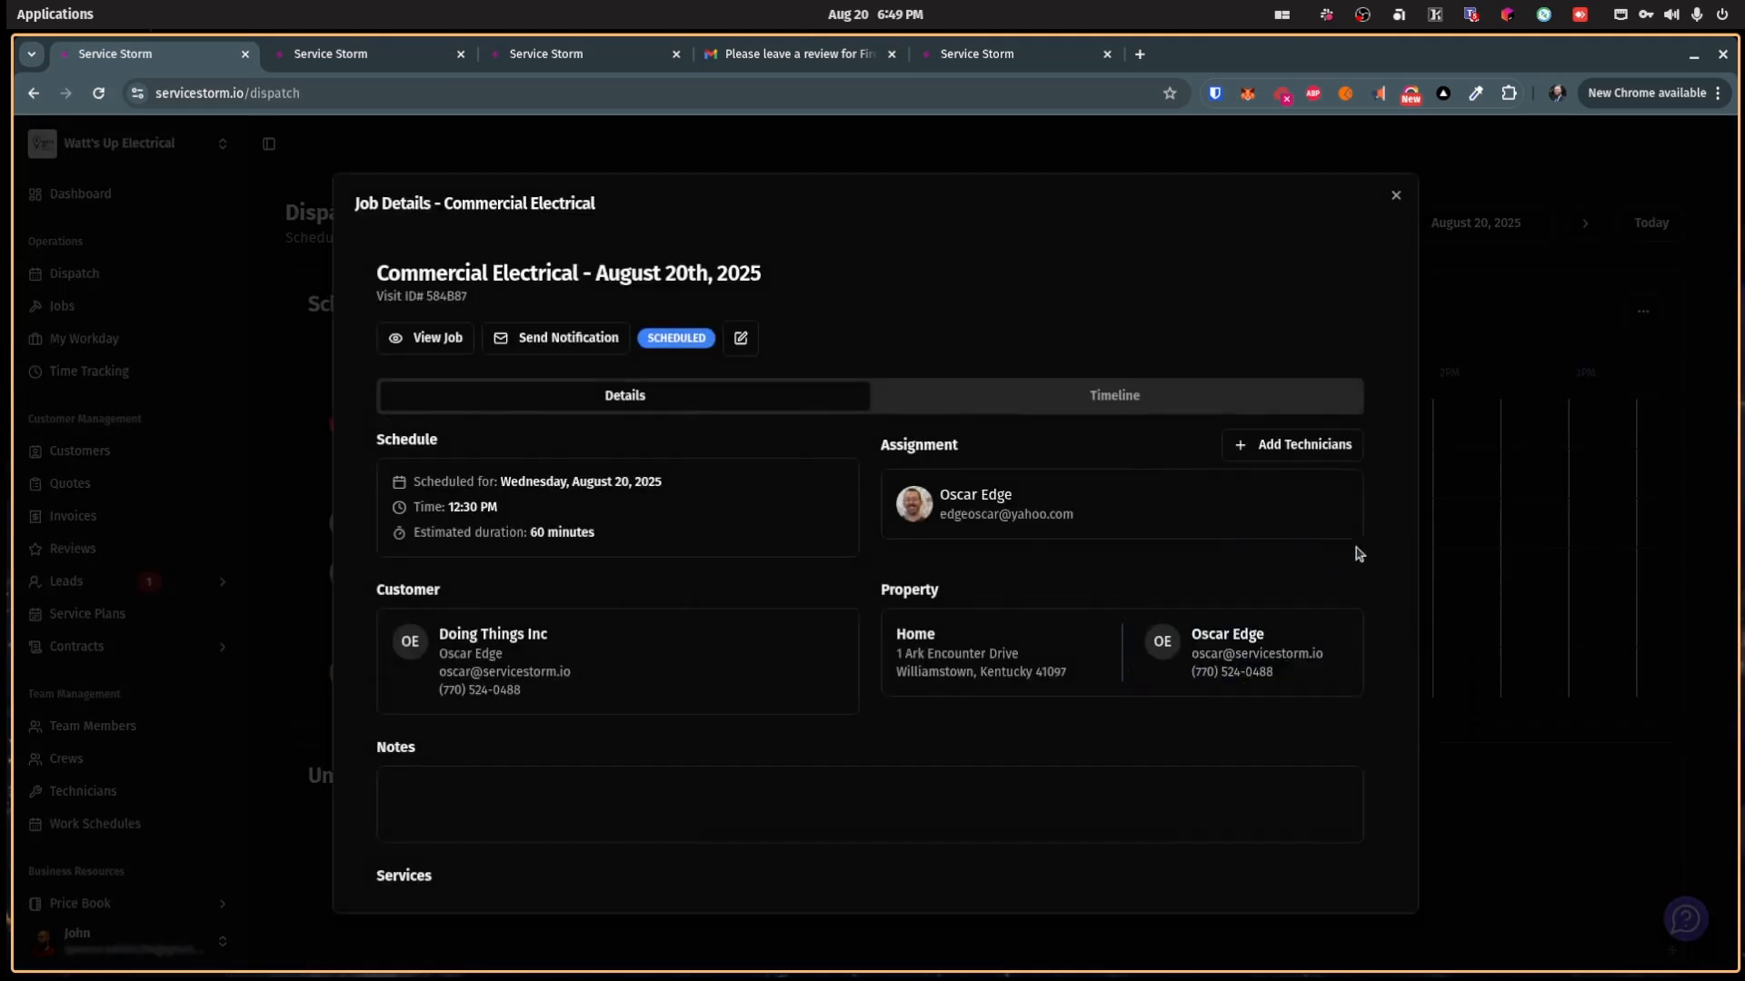
click(1292, 445)
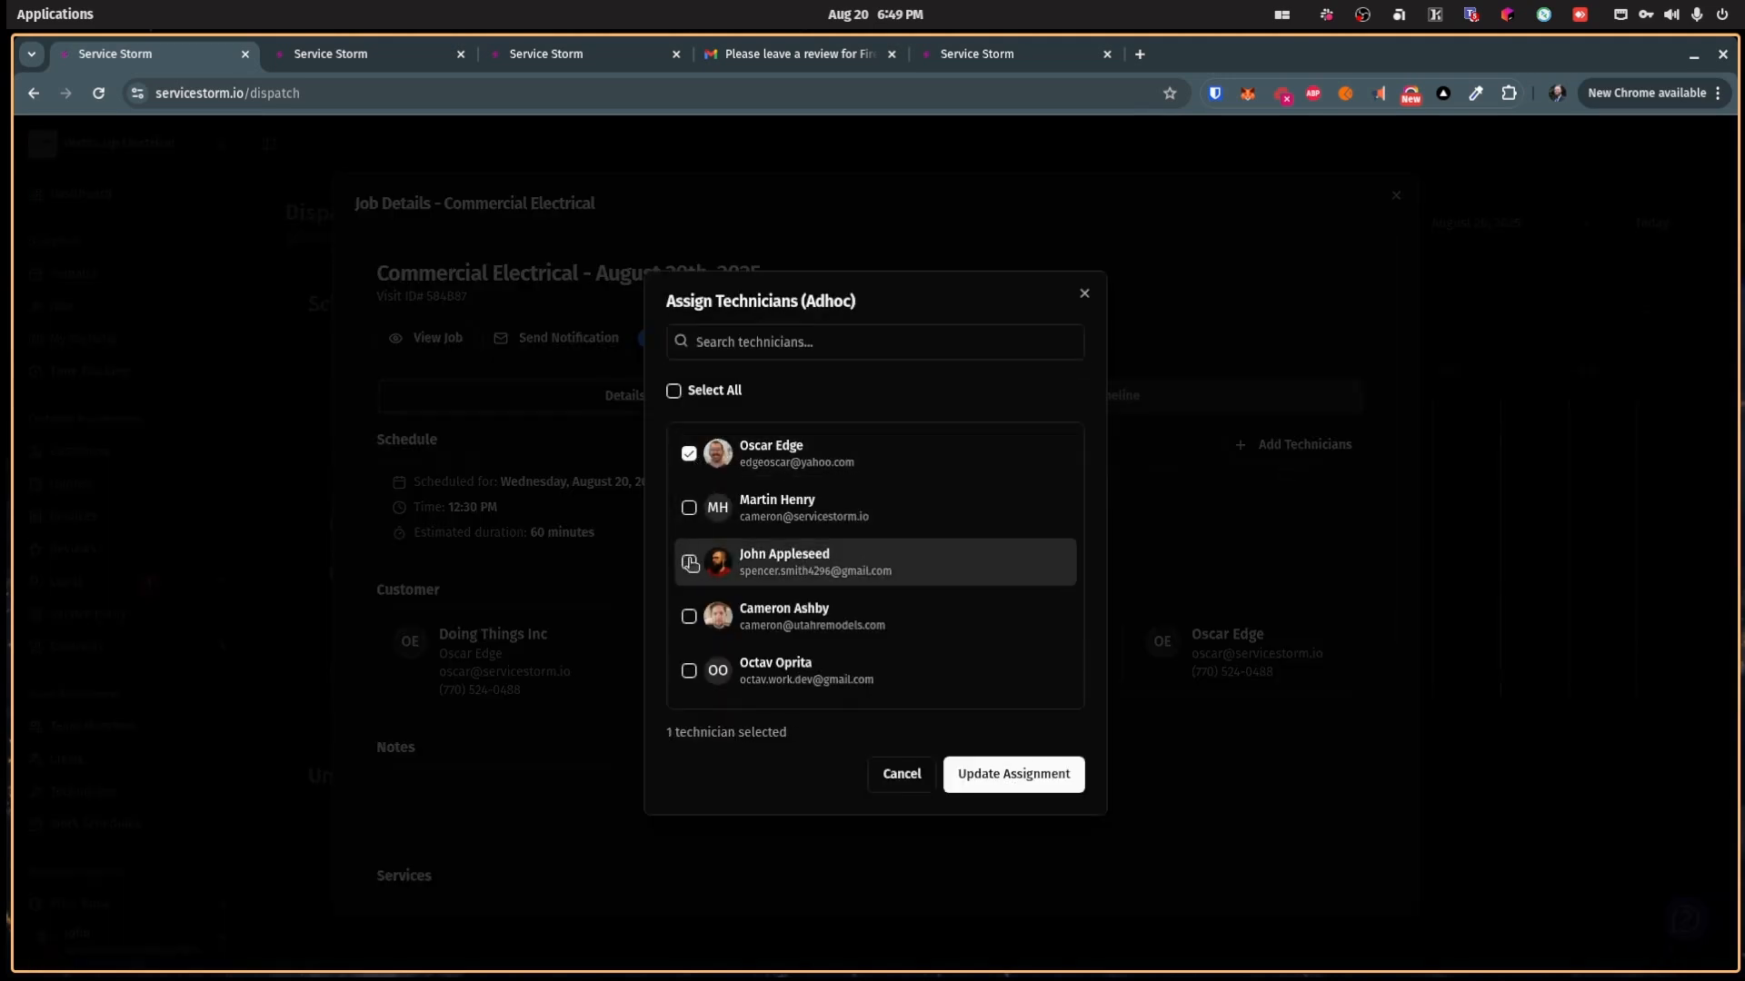
click(689, 507)
click(1044, 773)
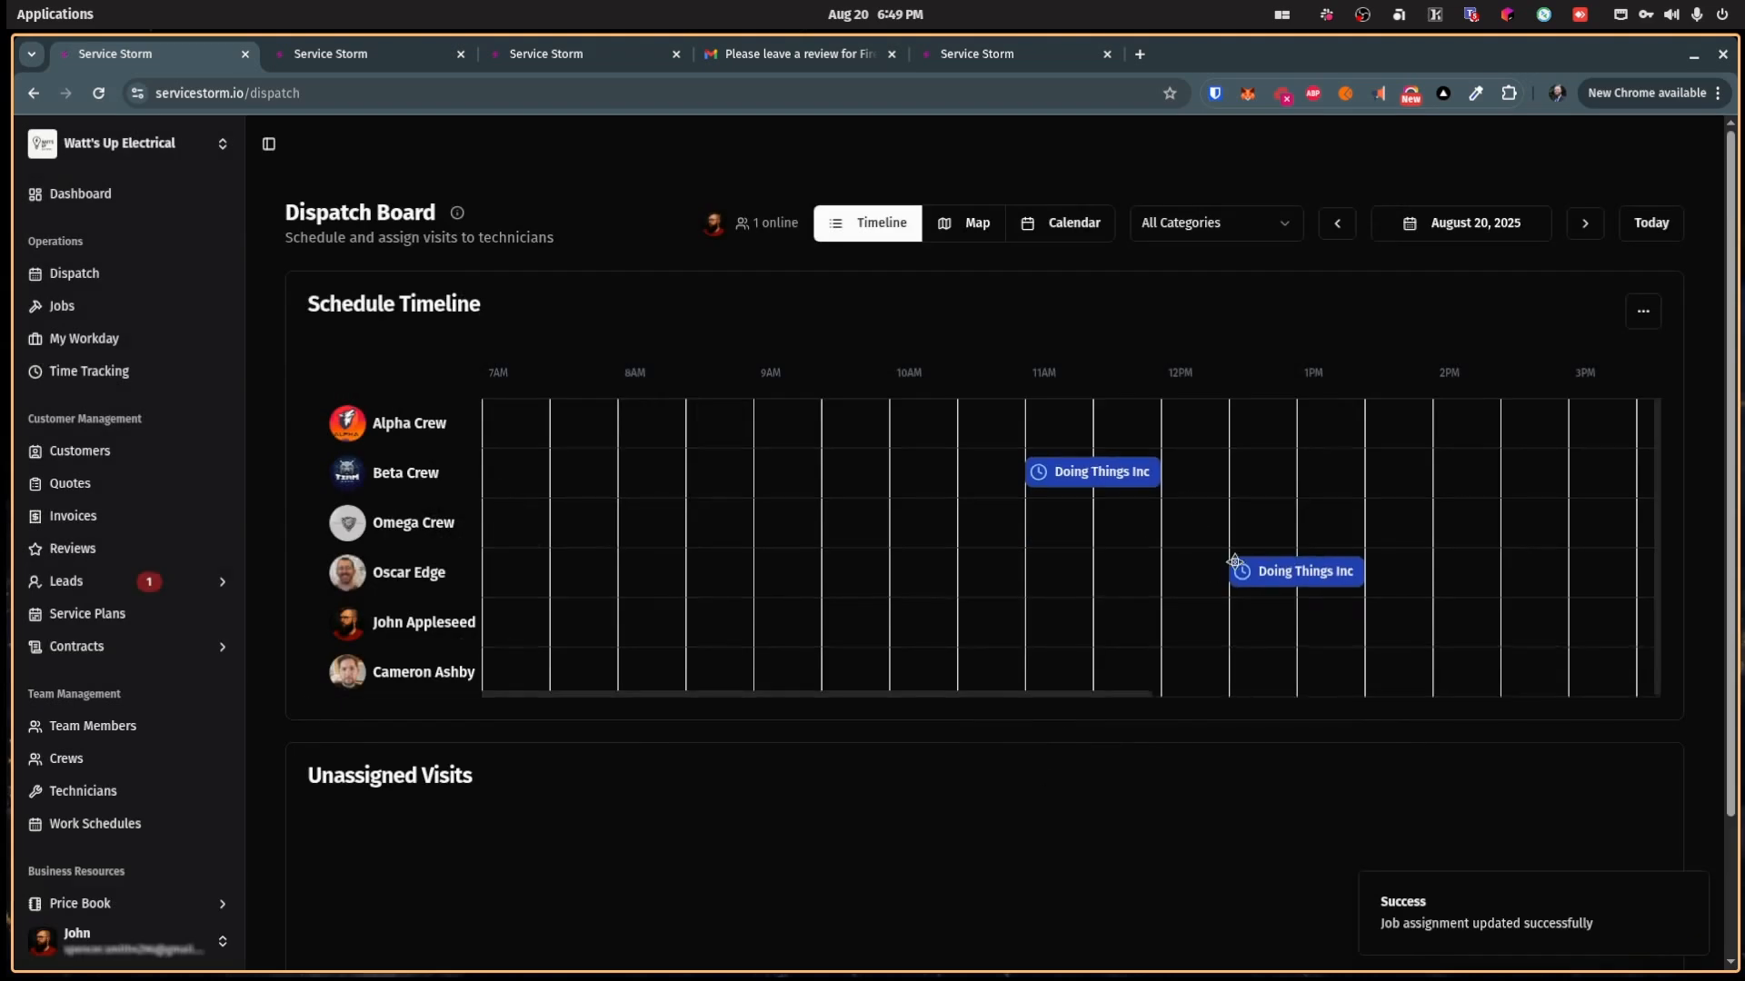
Step: Reopen the 12:30 PM visit and view its job page with both technicians
mouse_move(1272, 568)
click(1433, 614)
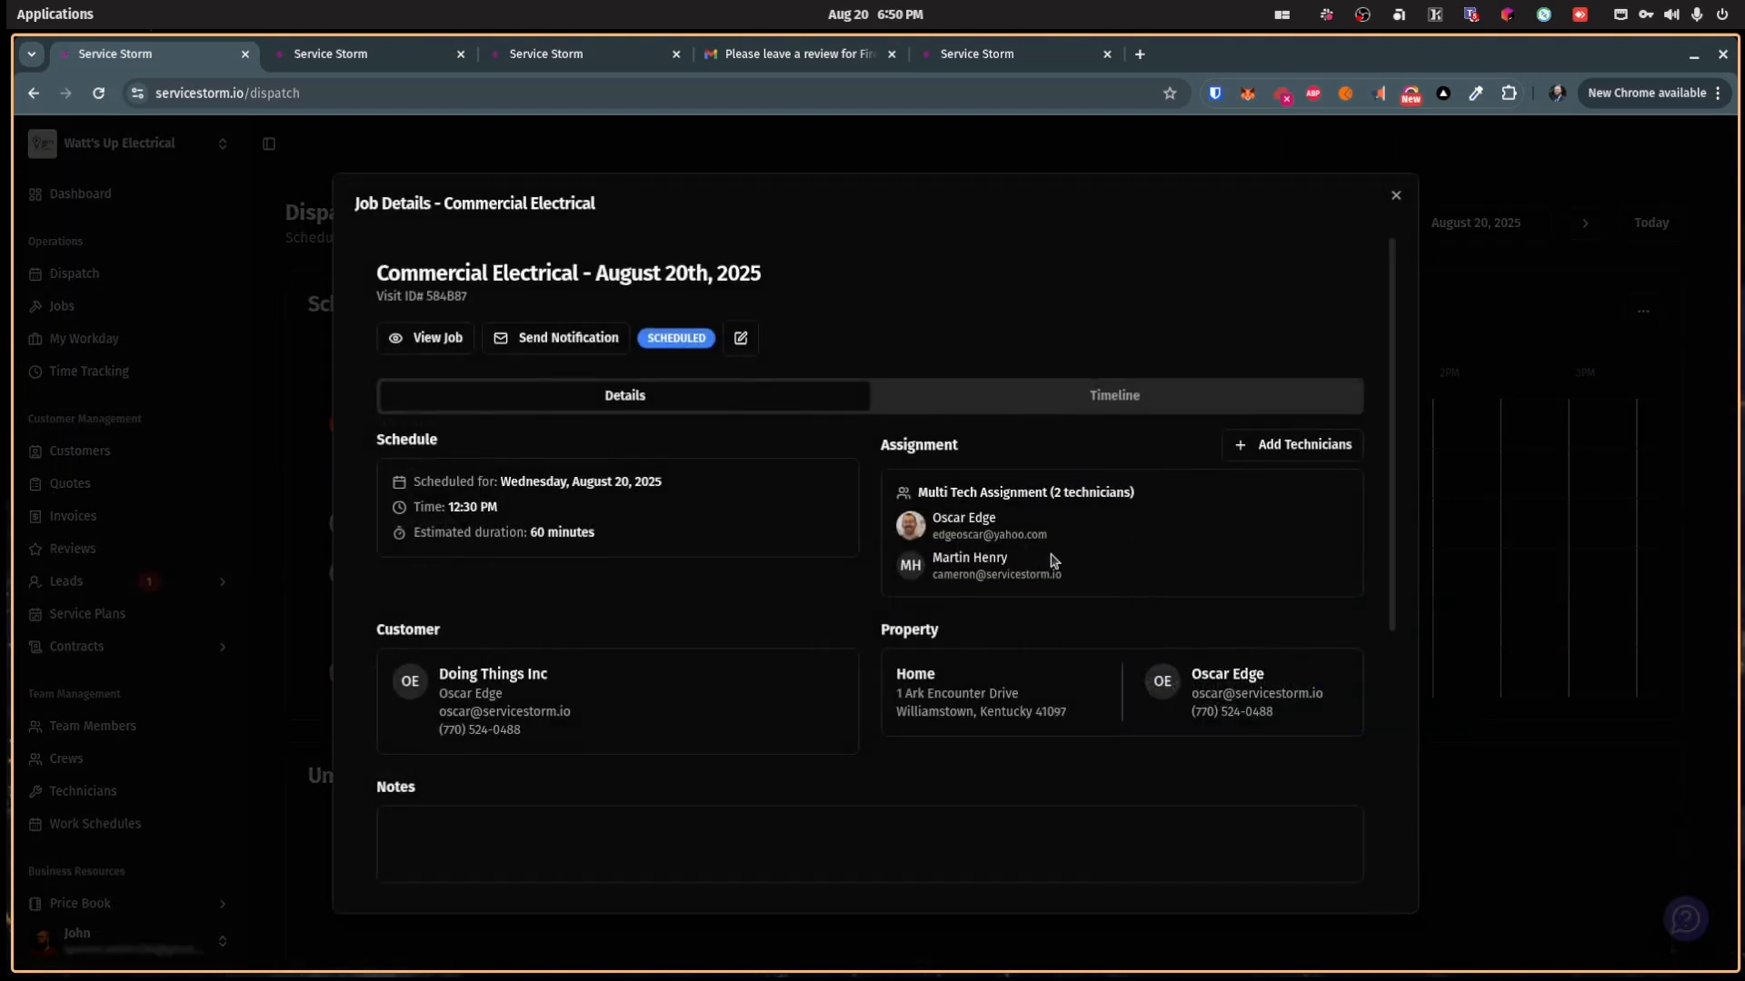
click(444, 346)
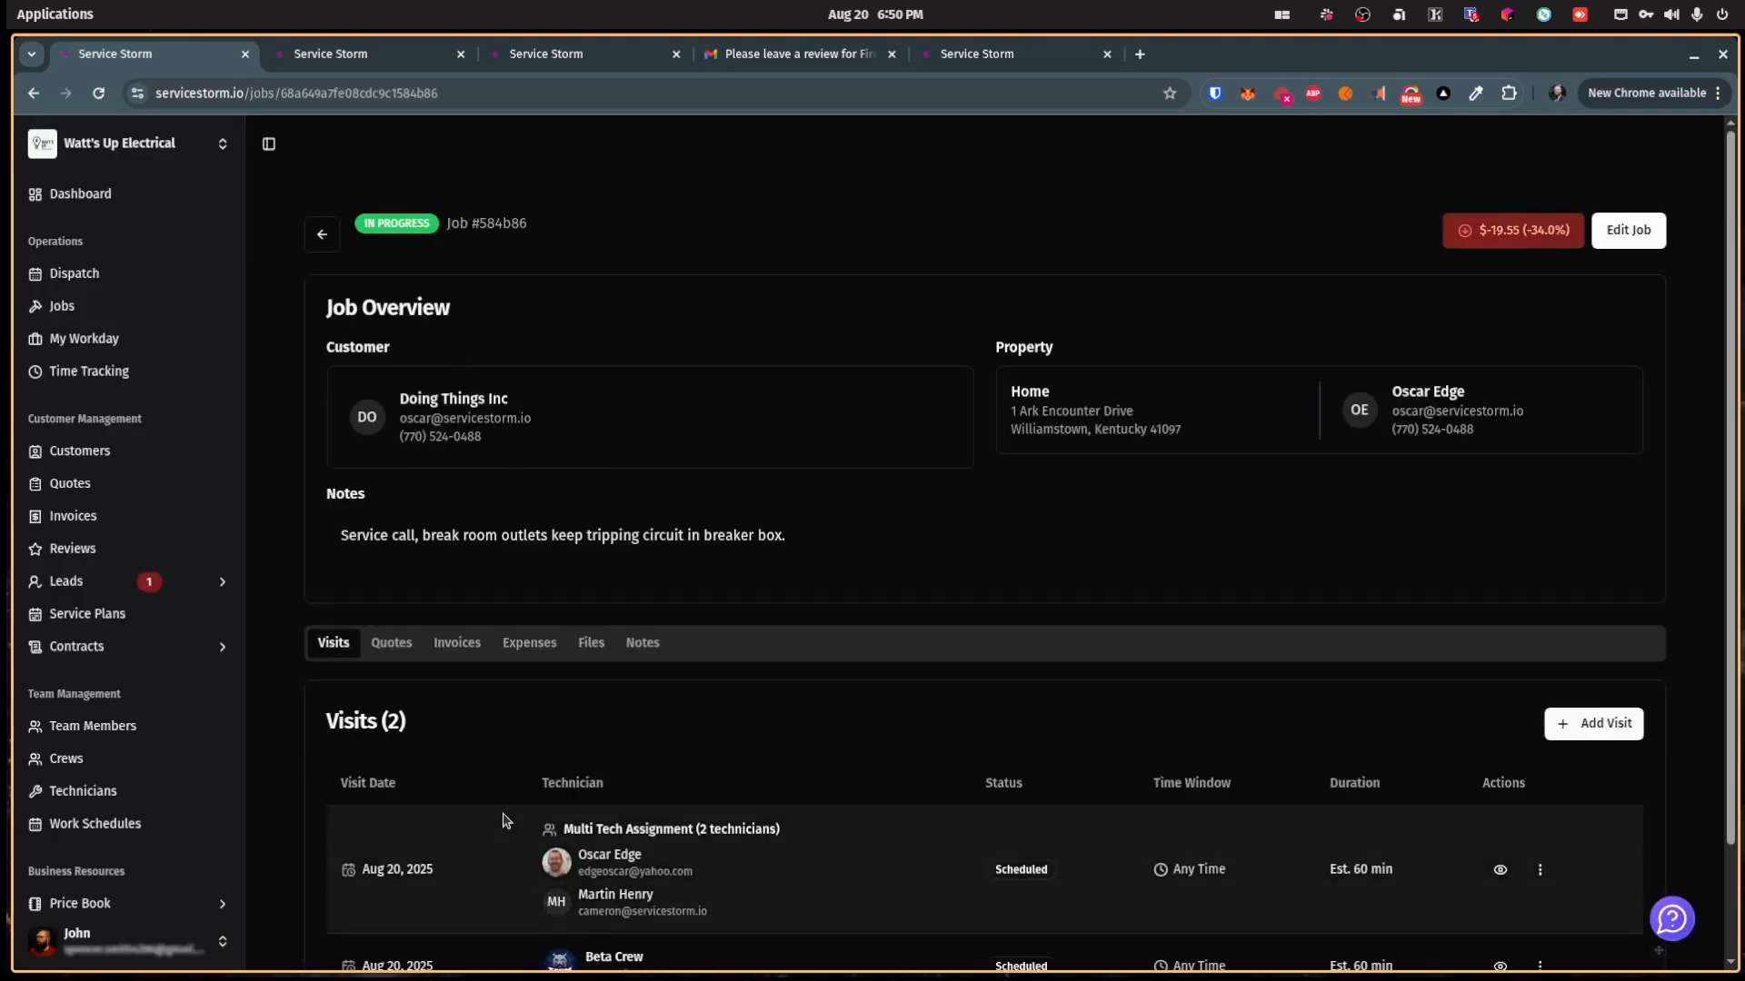
scroll(494, 825, down, 1)
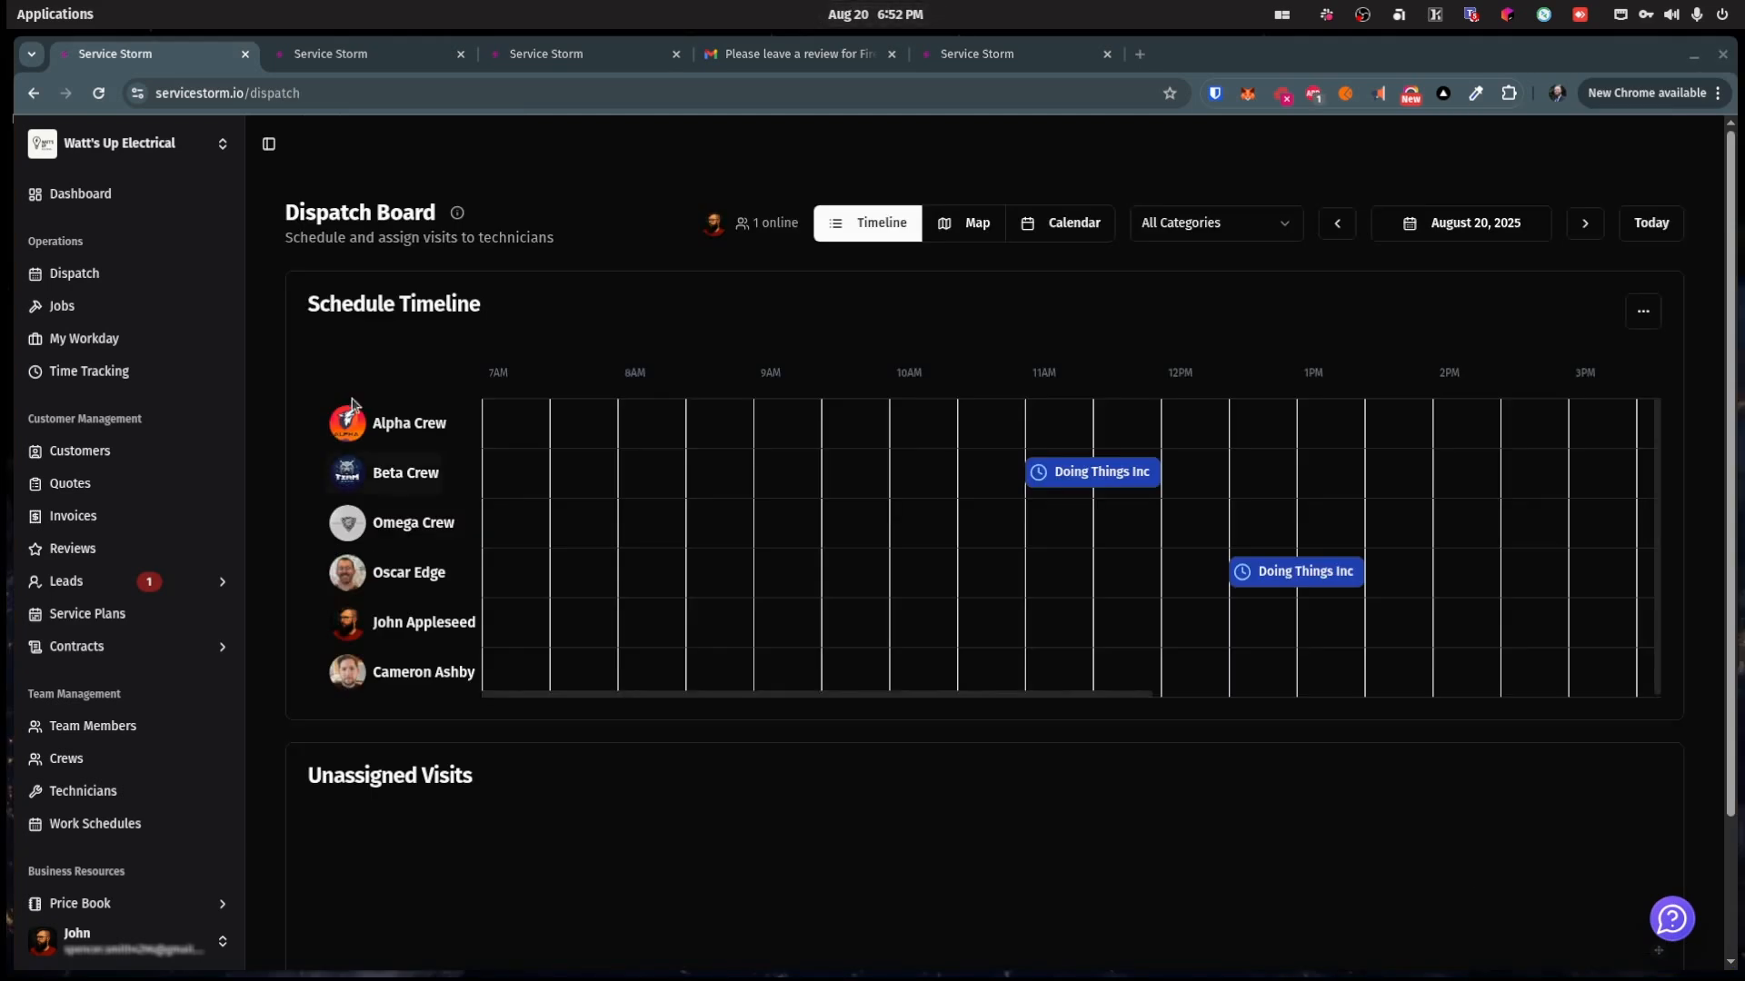
Step: Hide crew-assigned technicians on the timeline, then view a team member's work schedule
click(1643, 311)
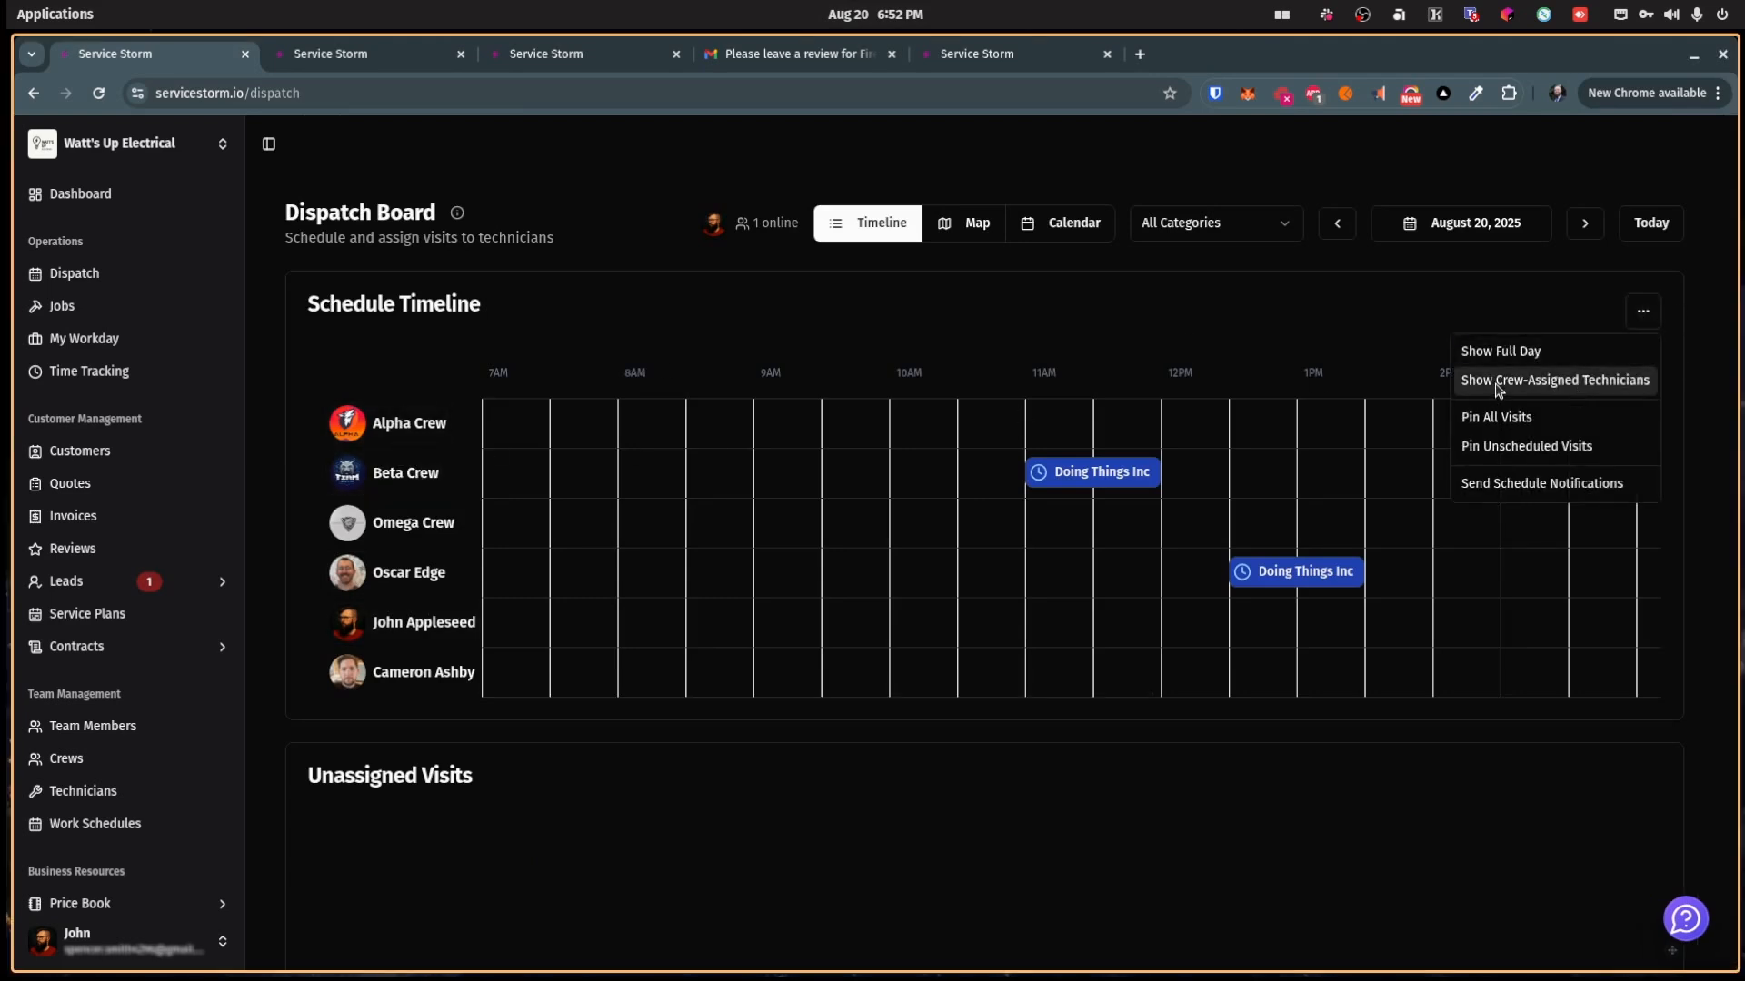
click(1508, 382)
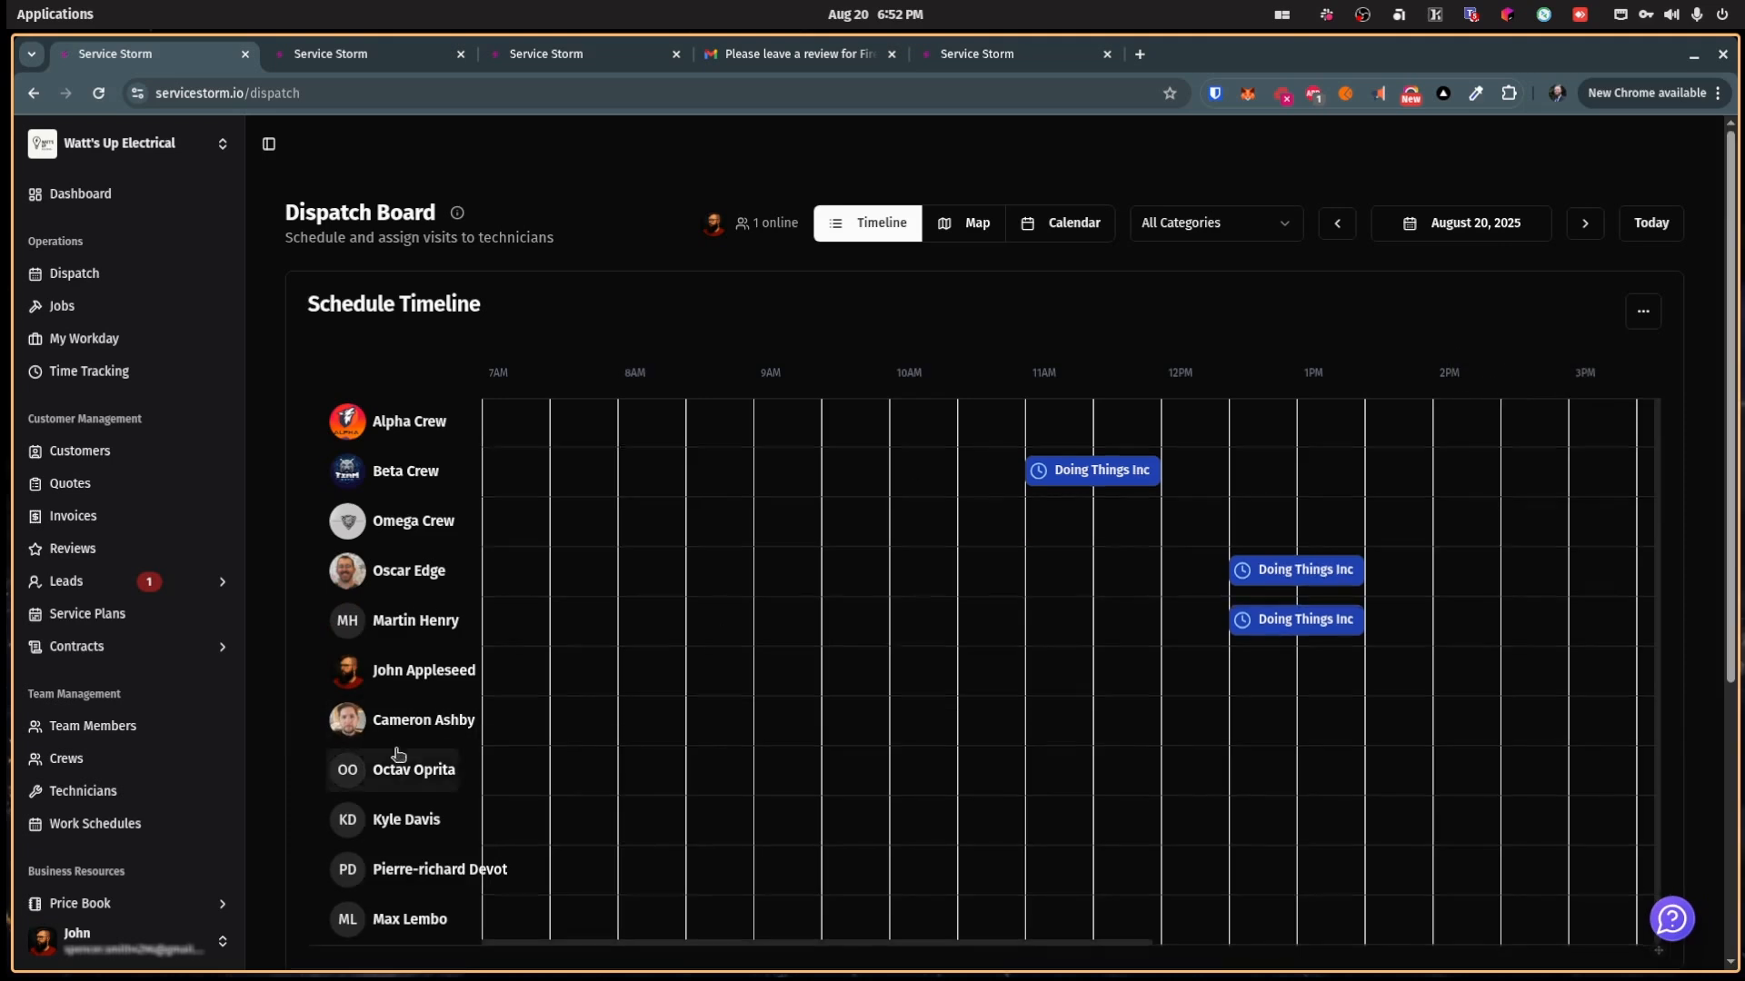
scroll(409, 777, down, 3)
scroll(409, 777, up, 3)
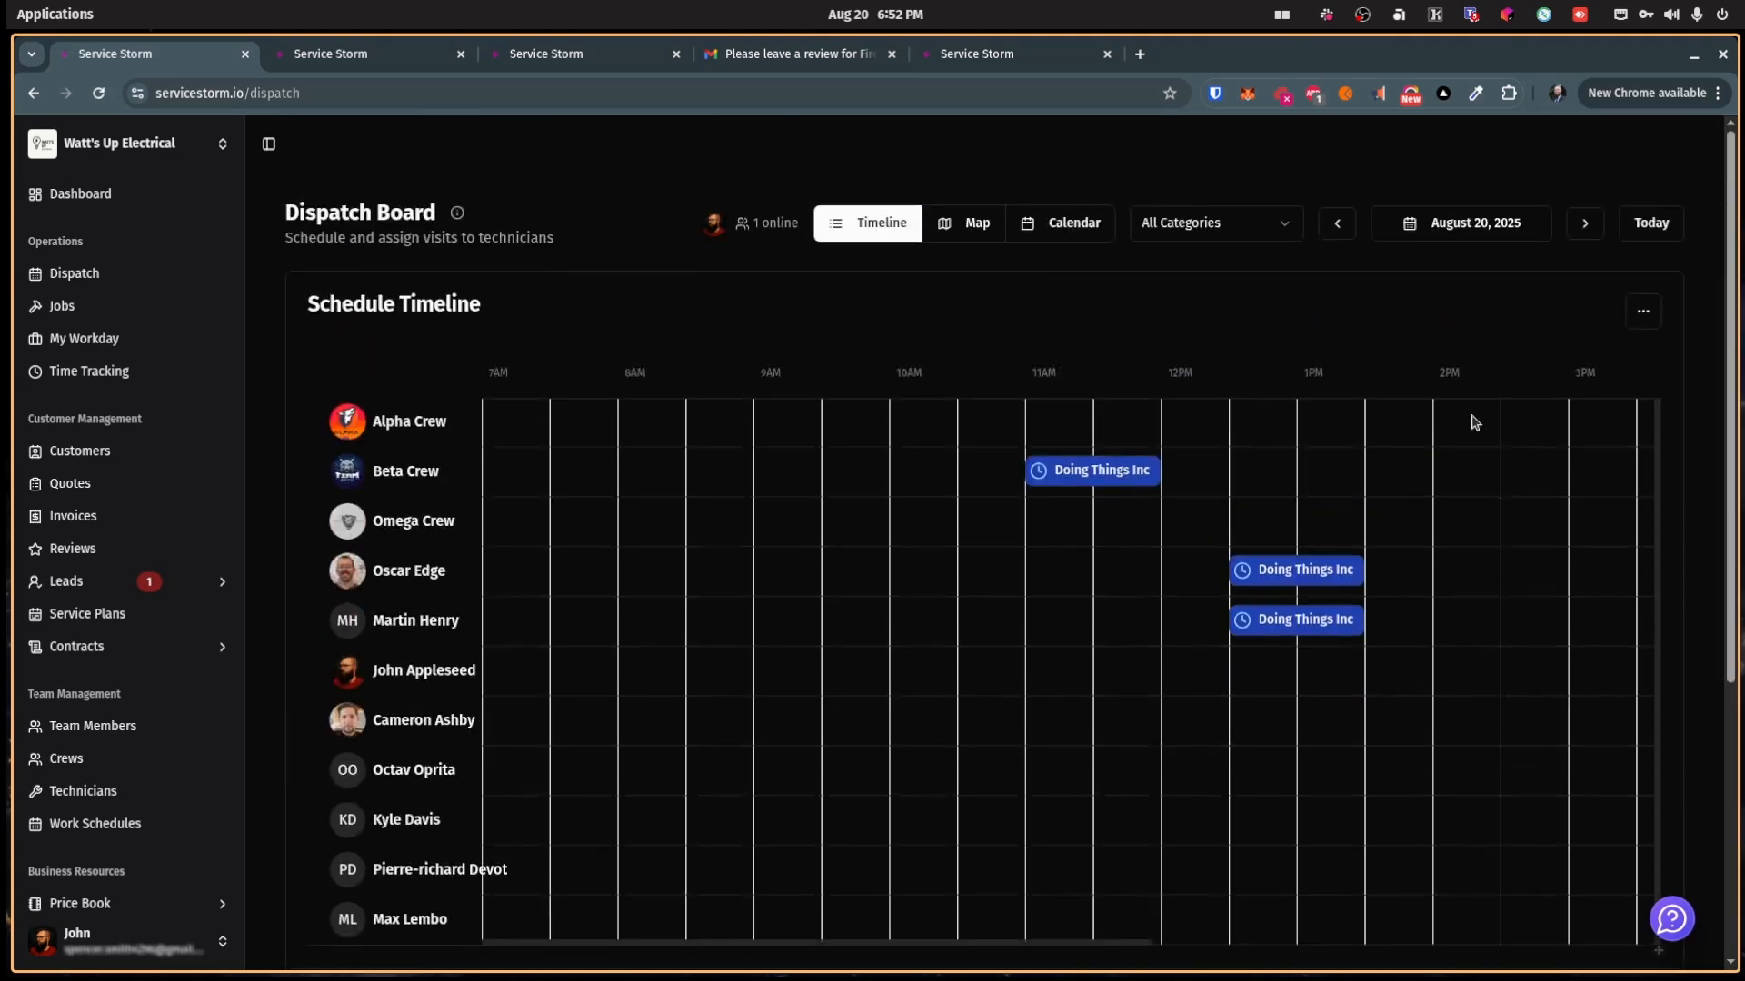
click(1643, 311)
click(1546, 382)
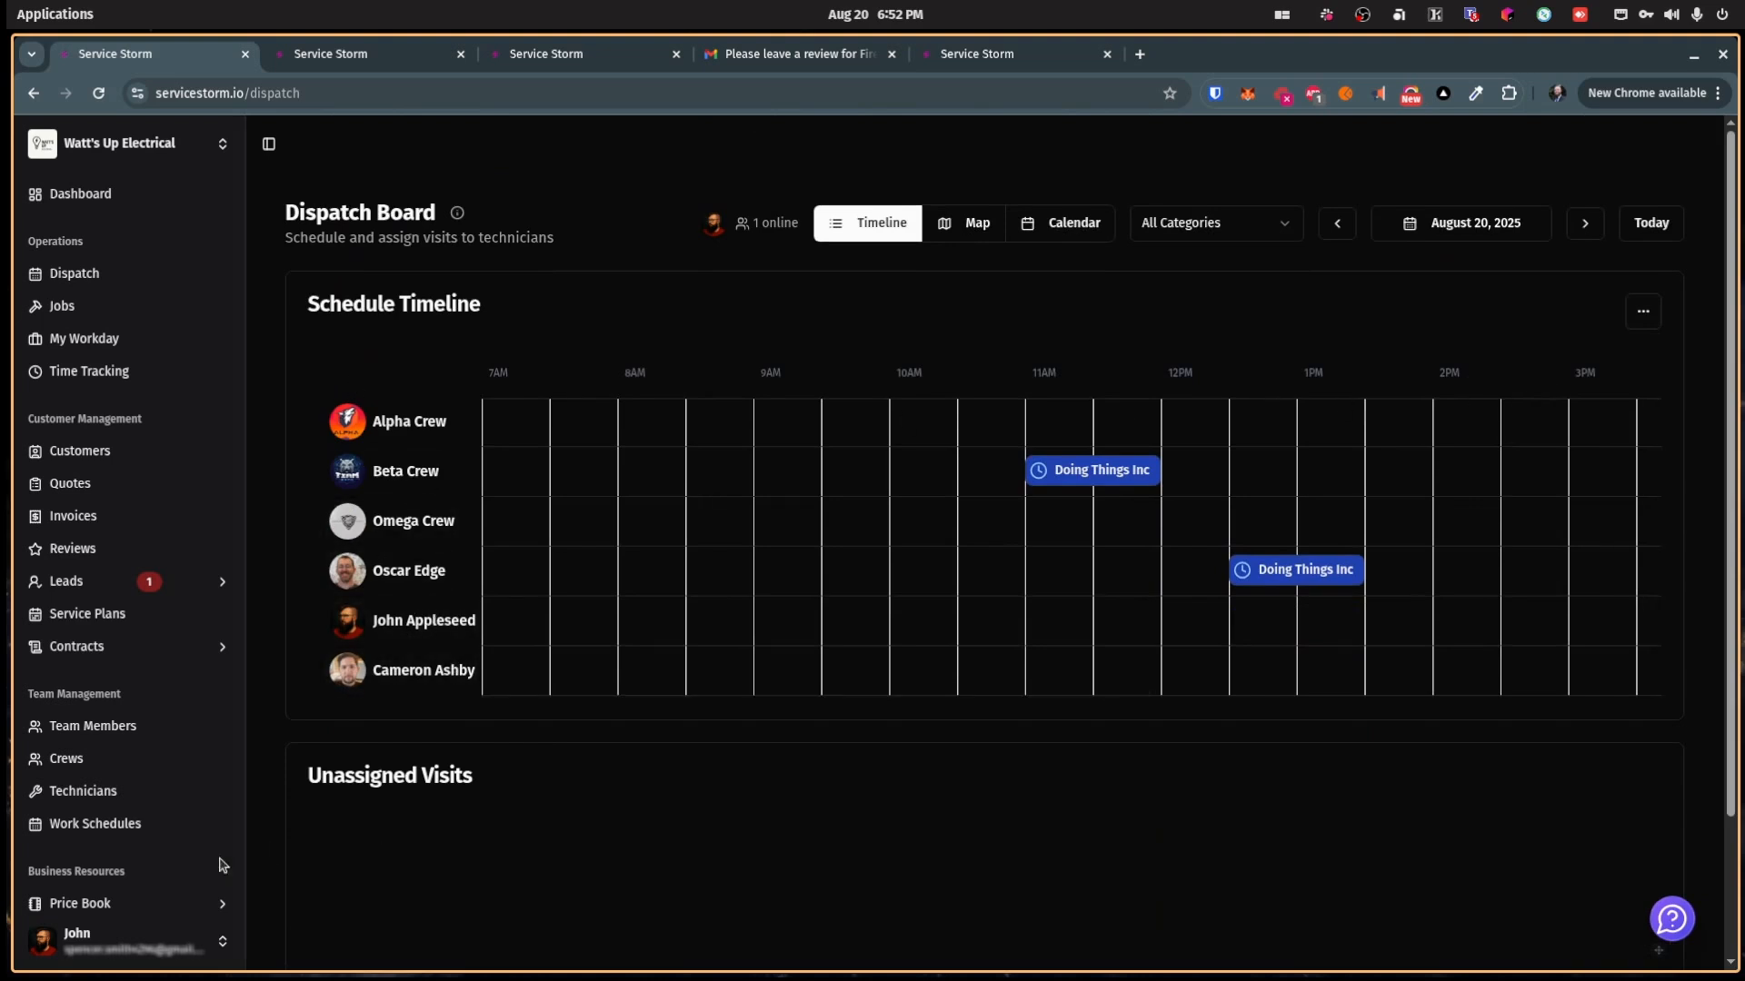
click(97, 827)
click(379, 589)
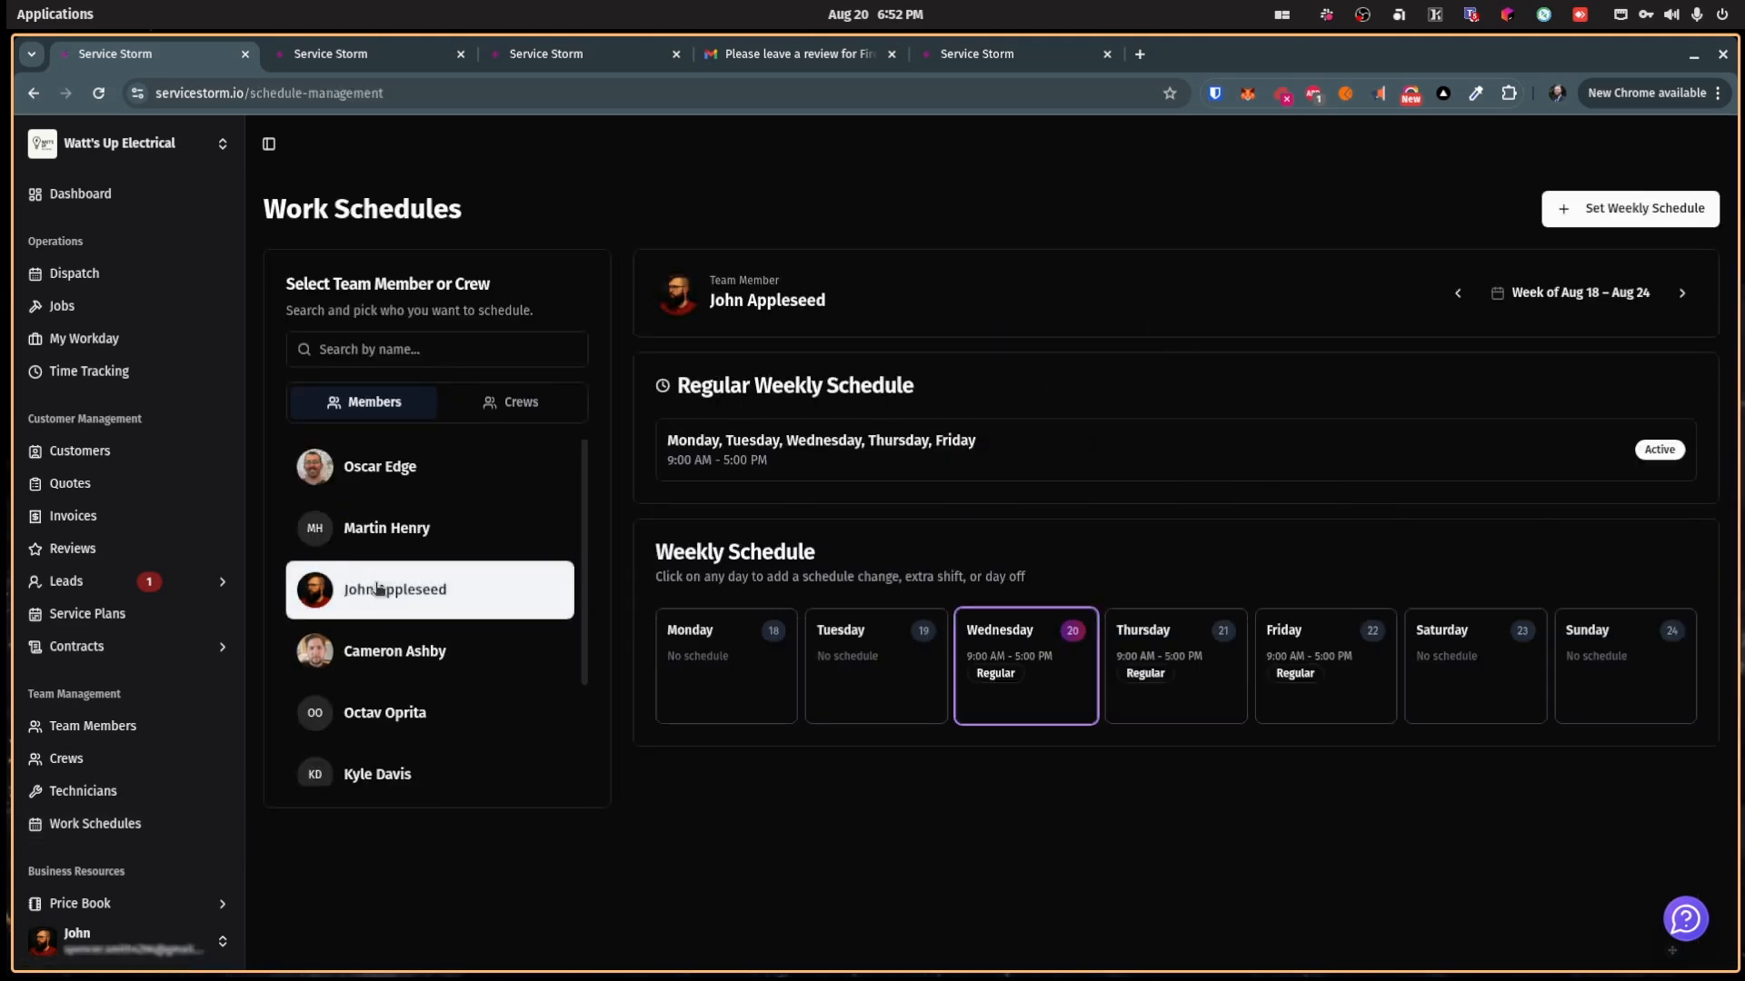
Step: Remove Wednesday from the member's regular weekly work days
click(1682, 293)
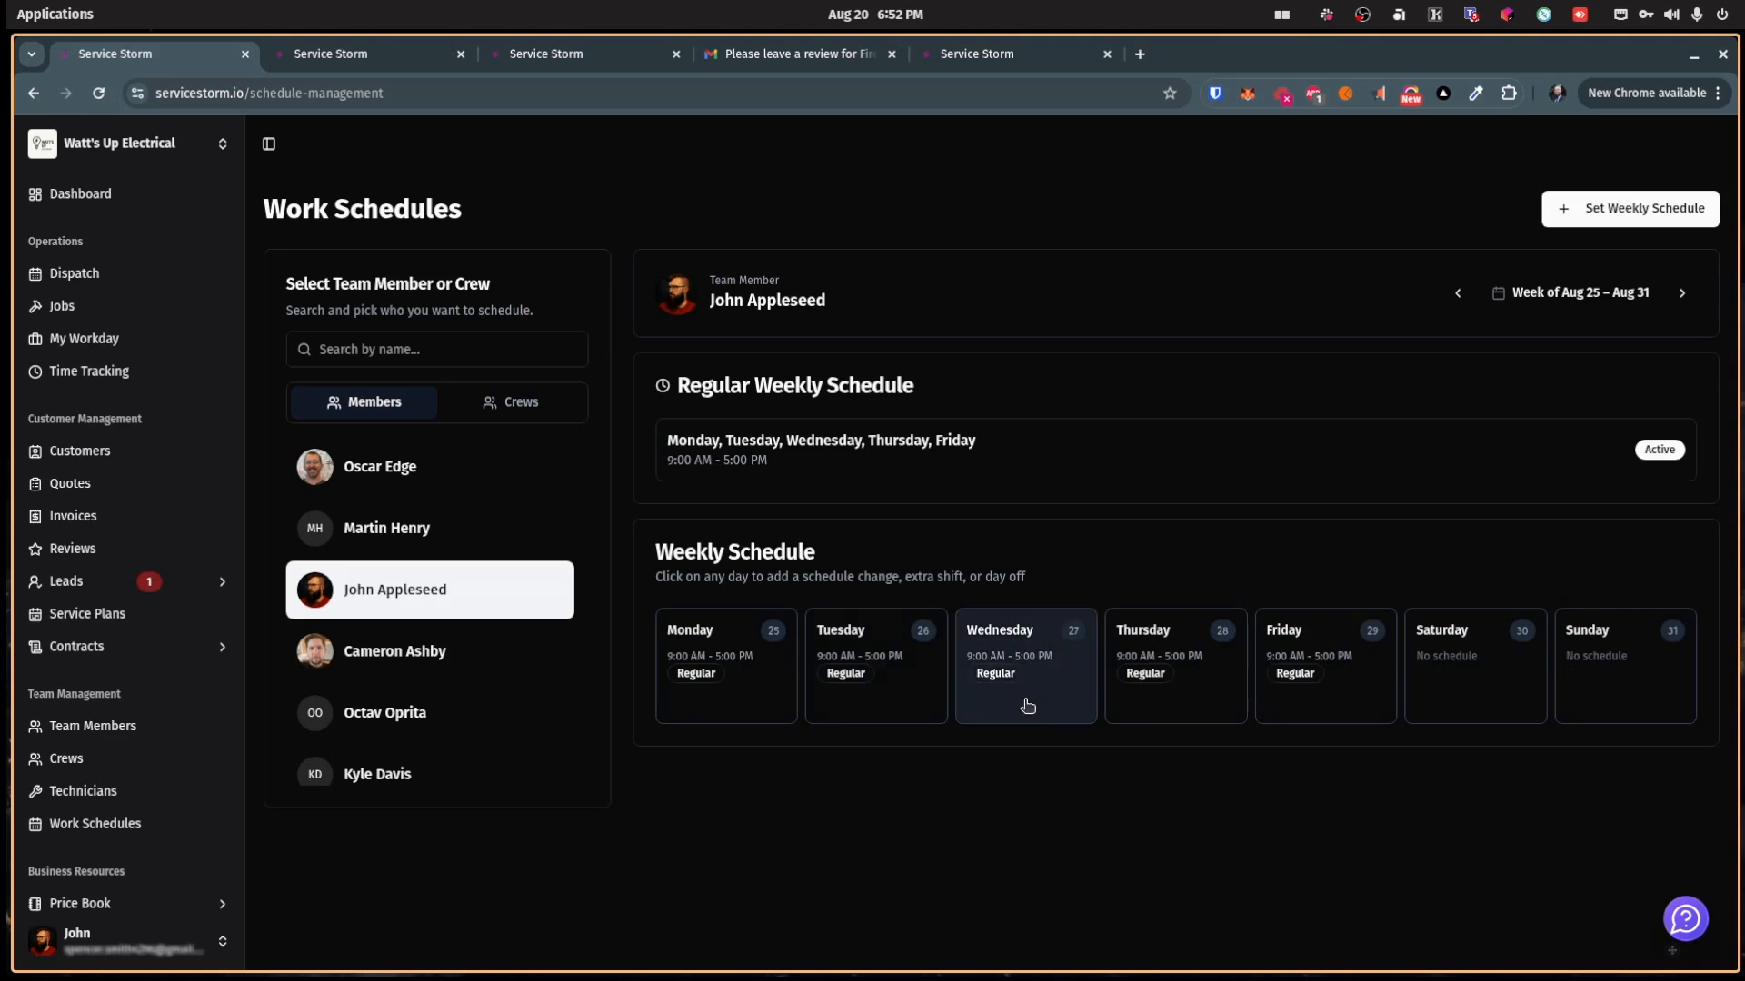
click(1682, 290)
click(1682, 291)
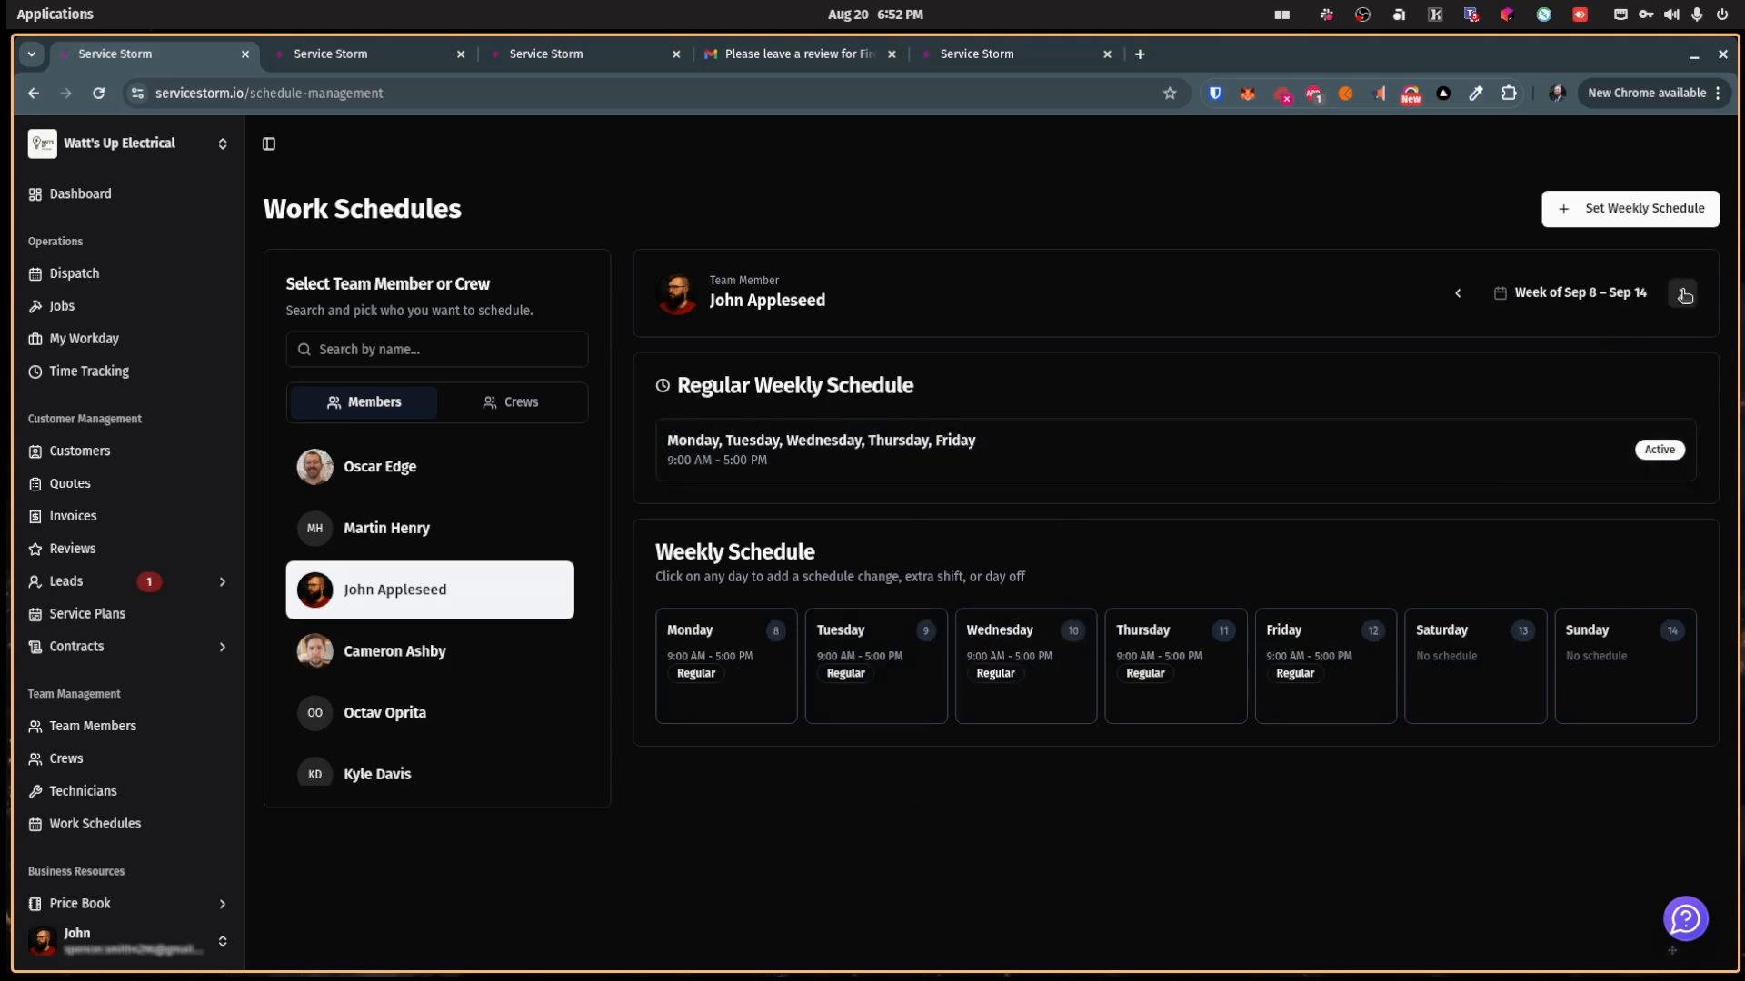
click(1458, 293)
click(1465, 297)
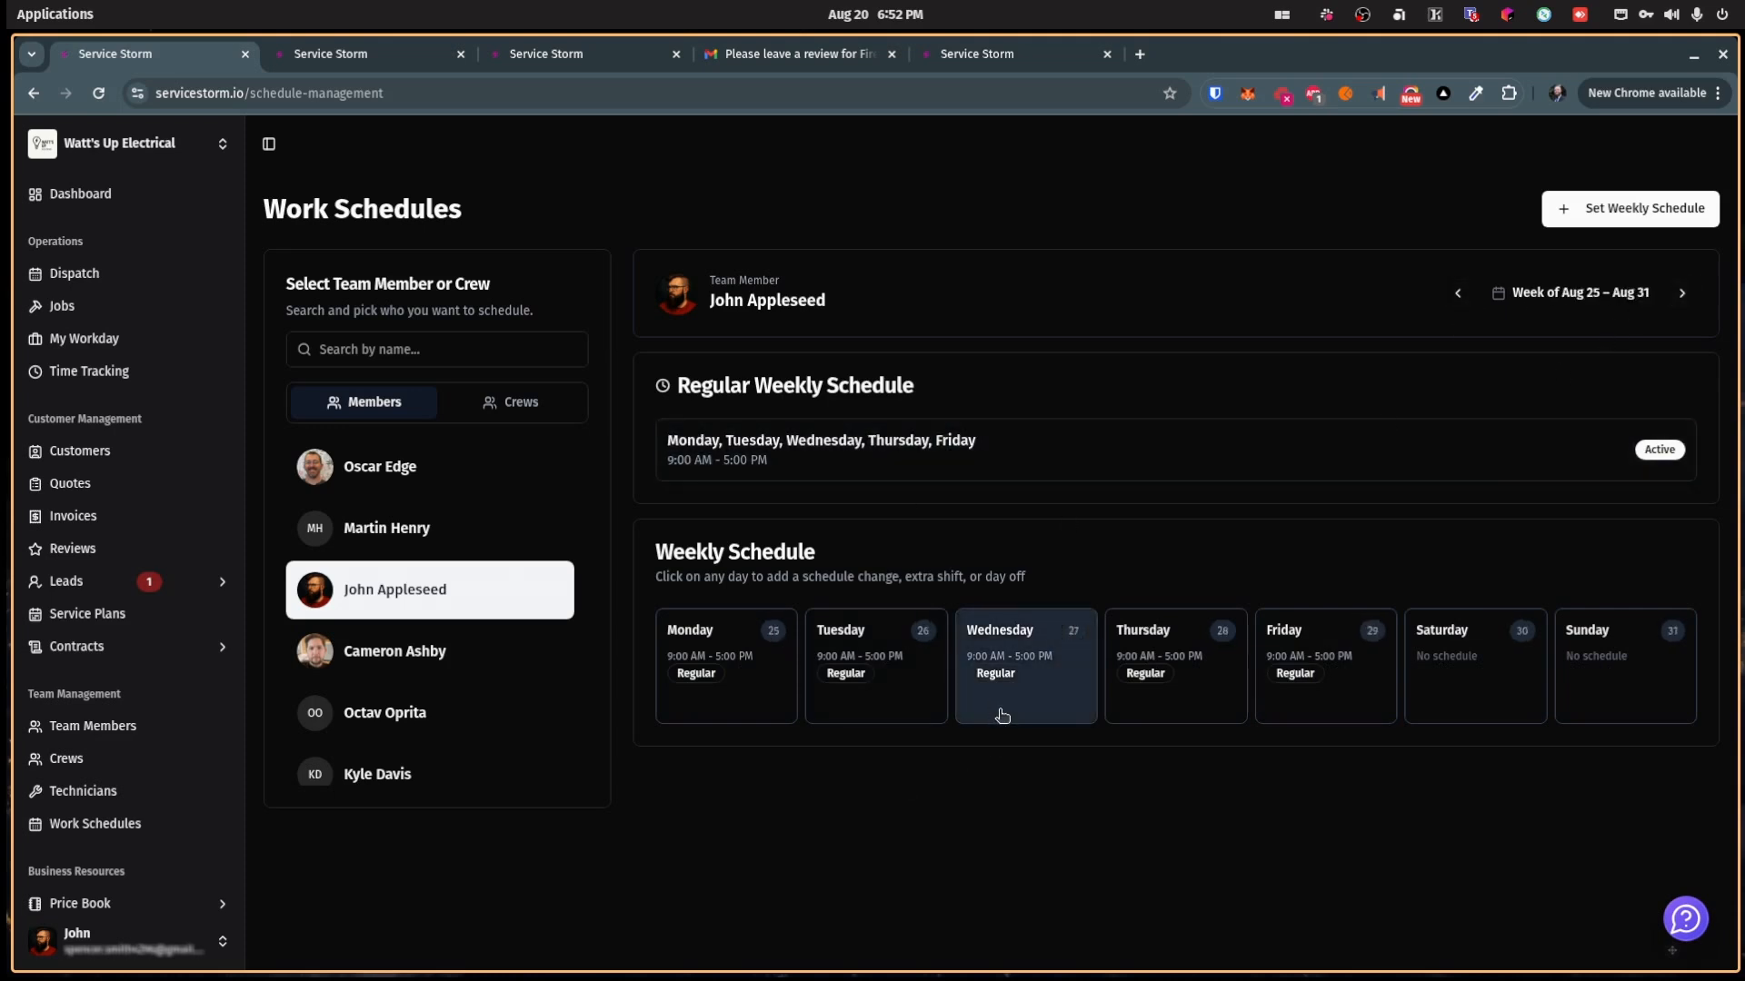
click(1283, 447)
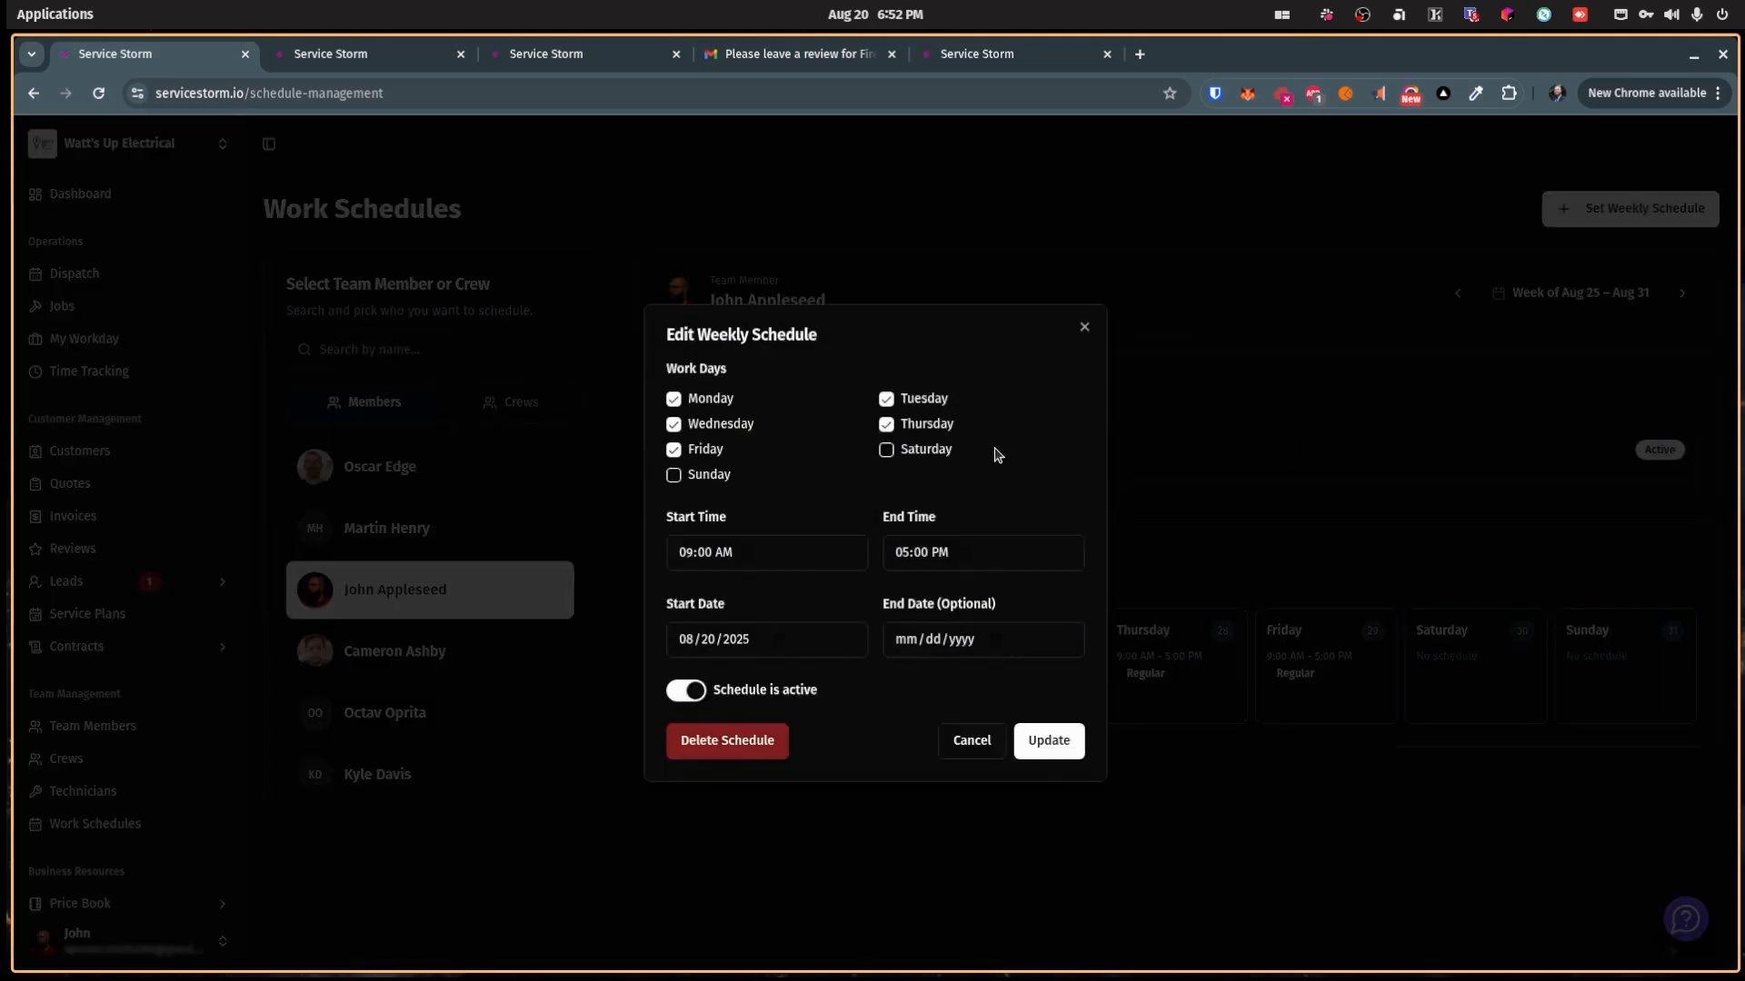
click(675, 425)
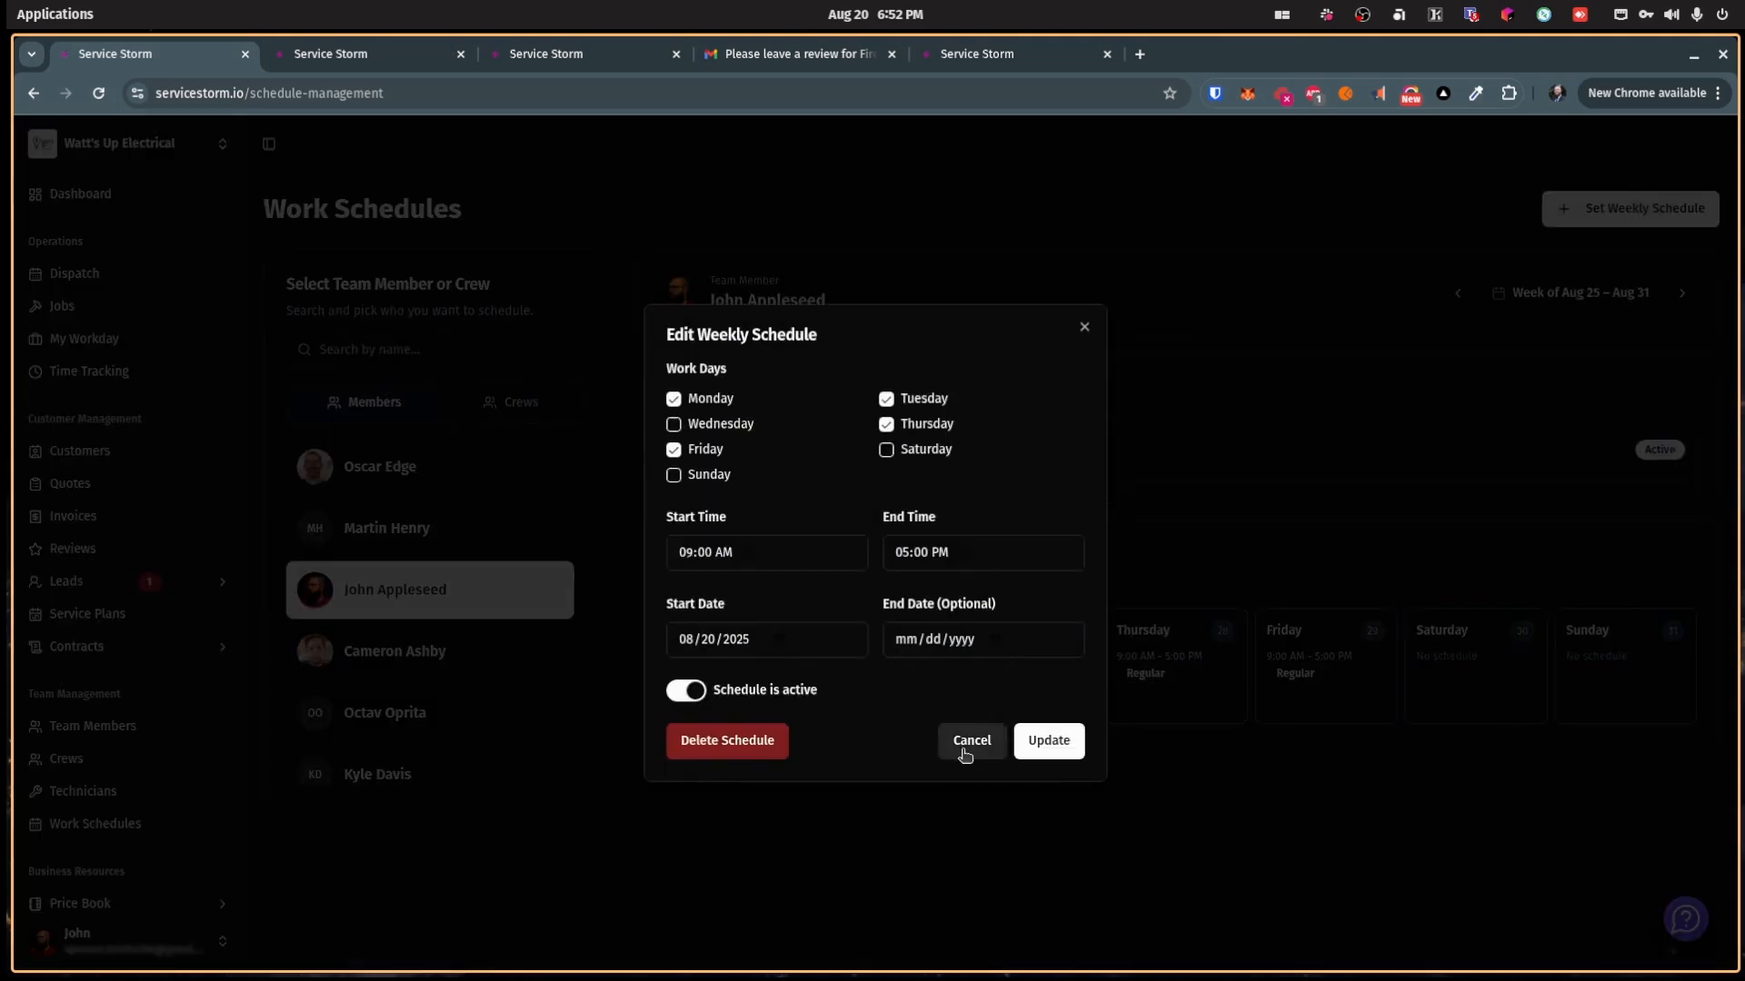
click(1034, 742)
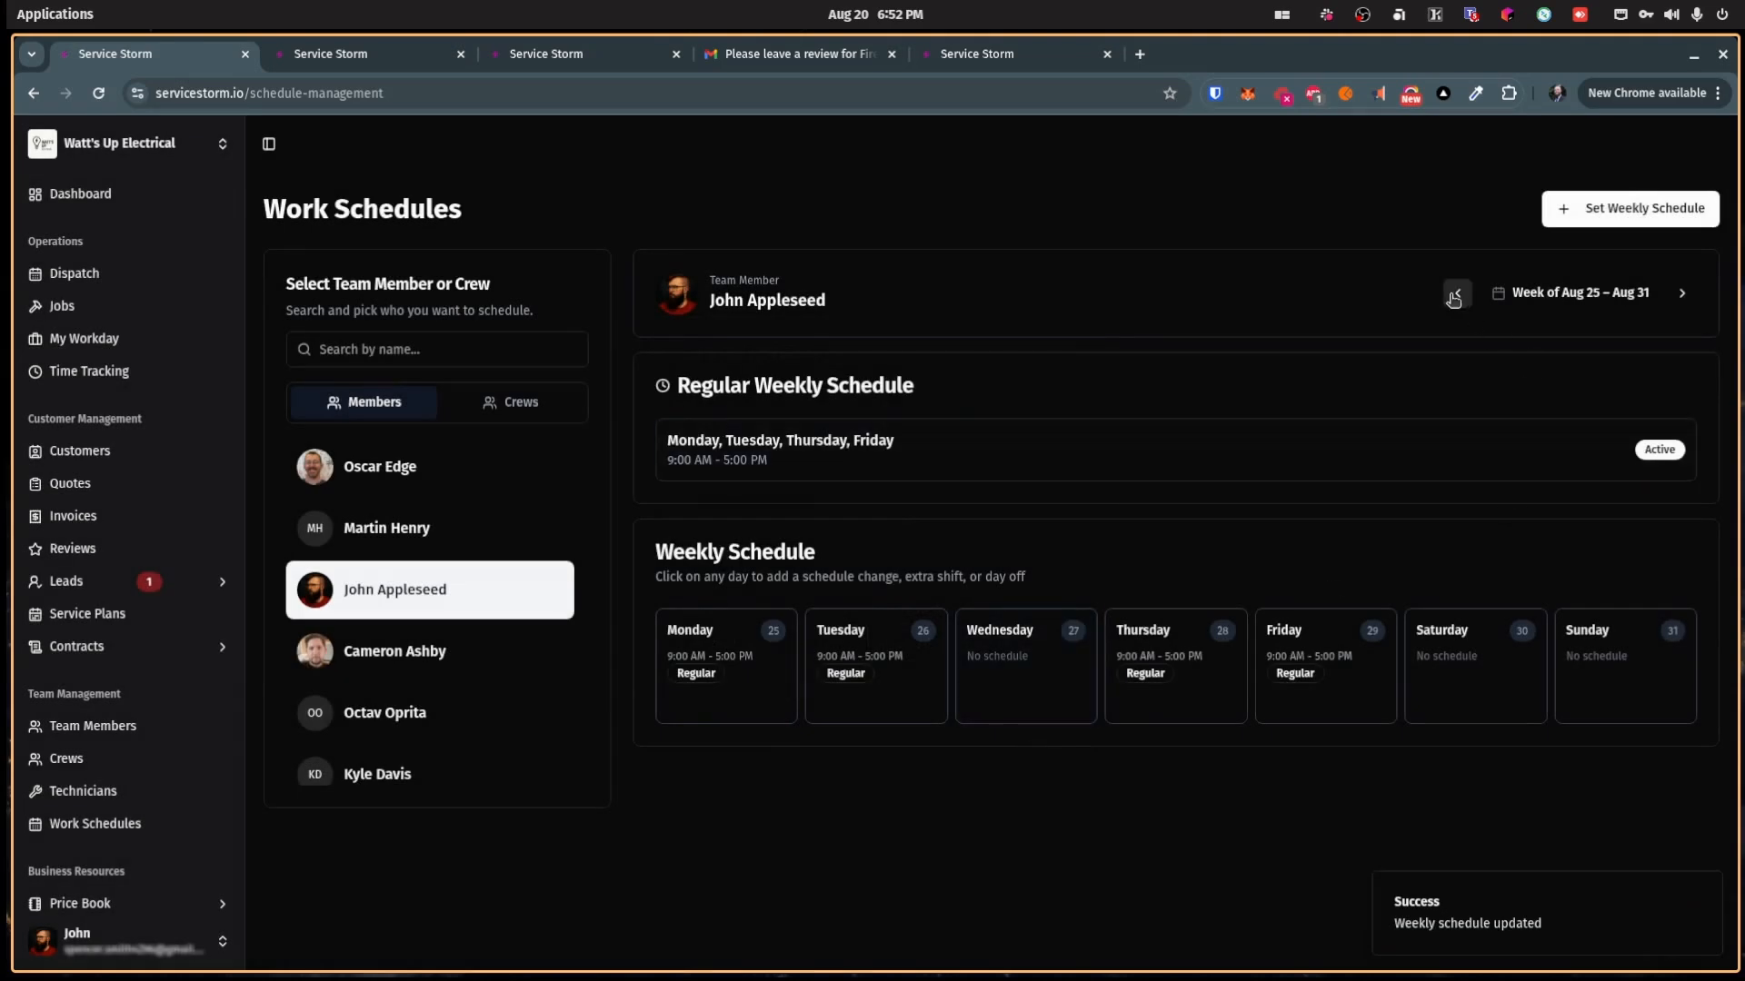
Step: Add an extra shift on Wednesday, Aug 27
click(1457, 294)
click(1684, 293)
click(1004, 687)
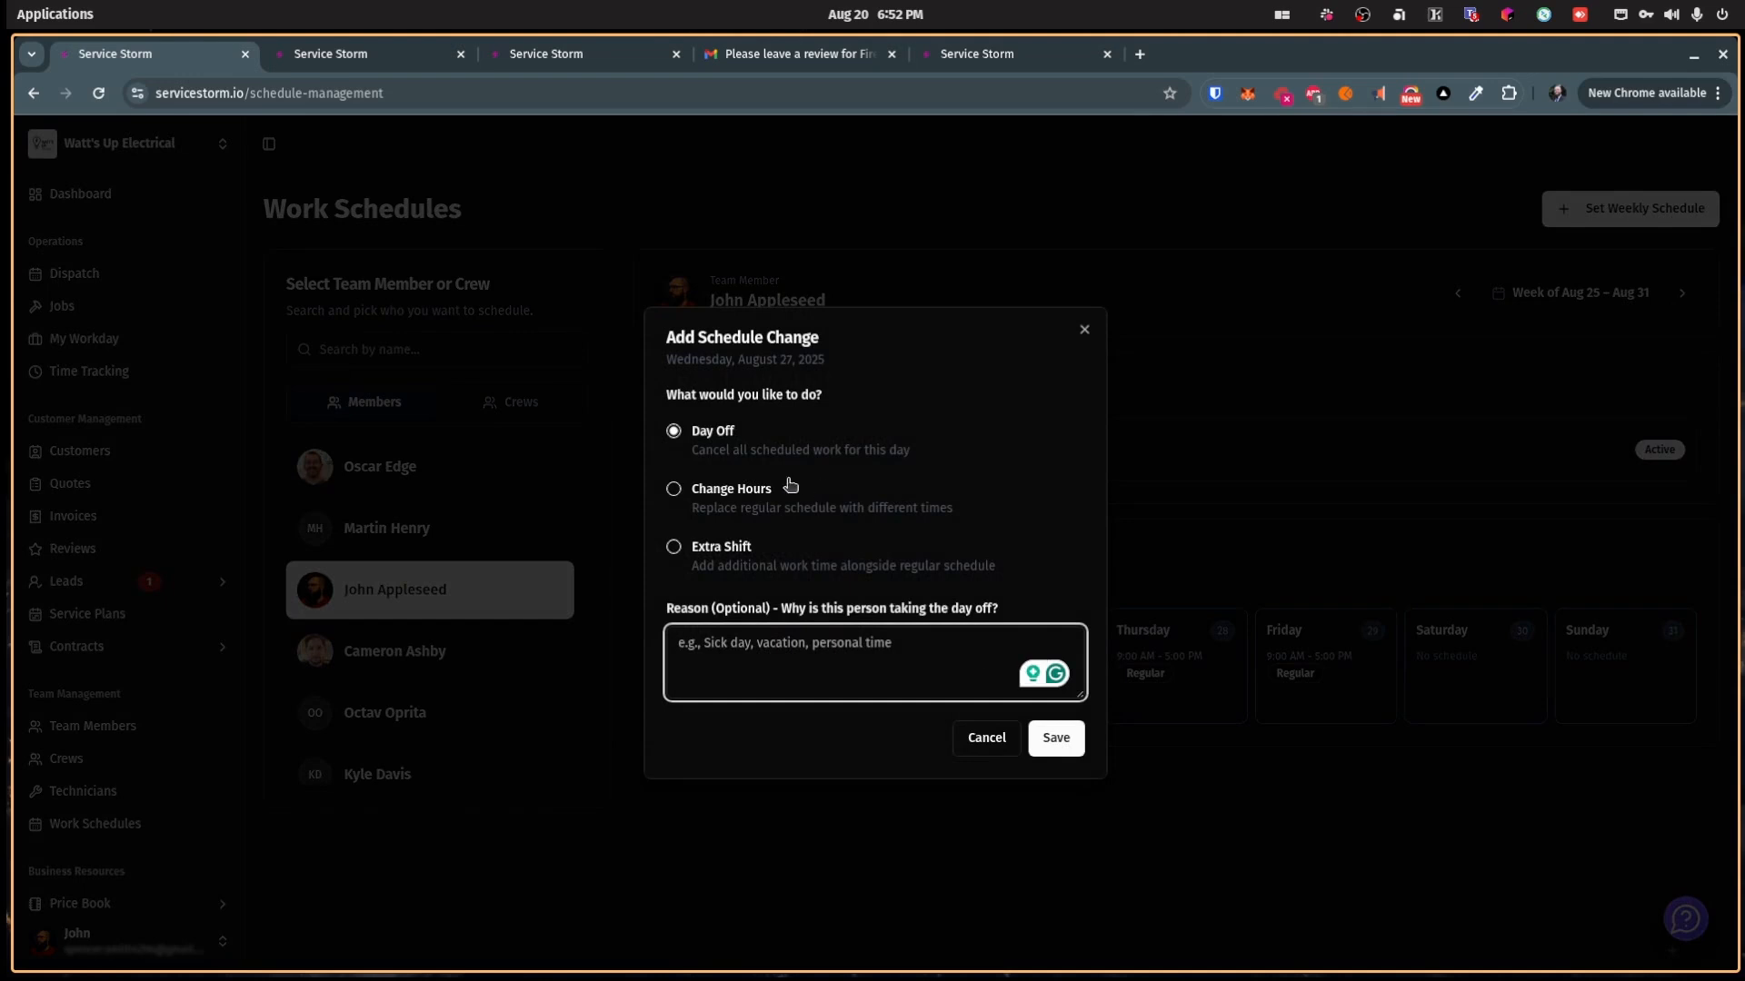
click(734, 549)
click(1056, 782)
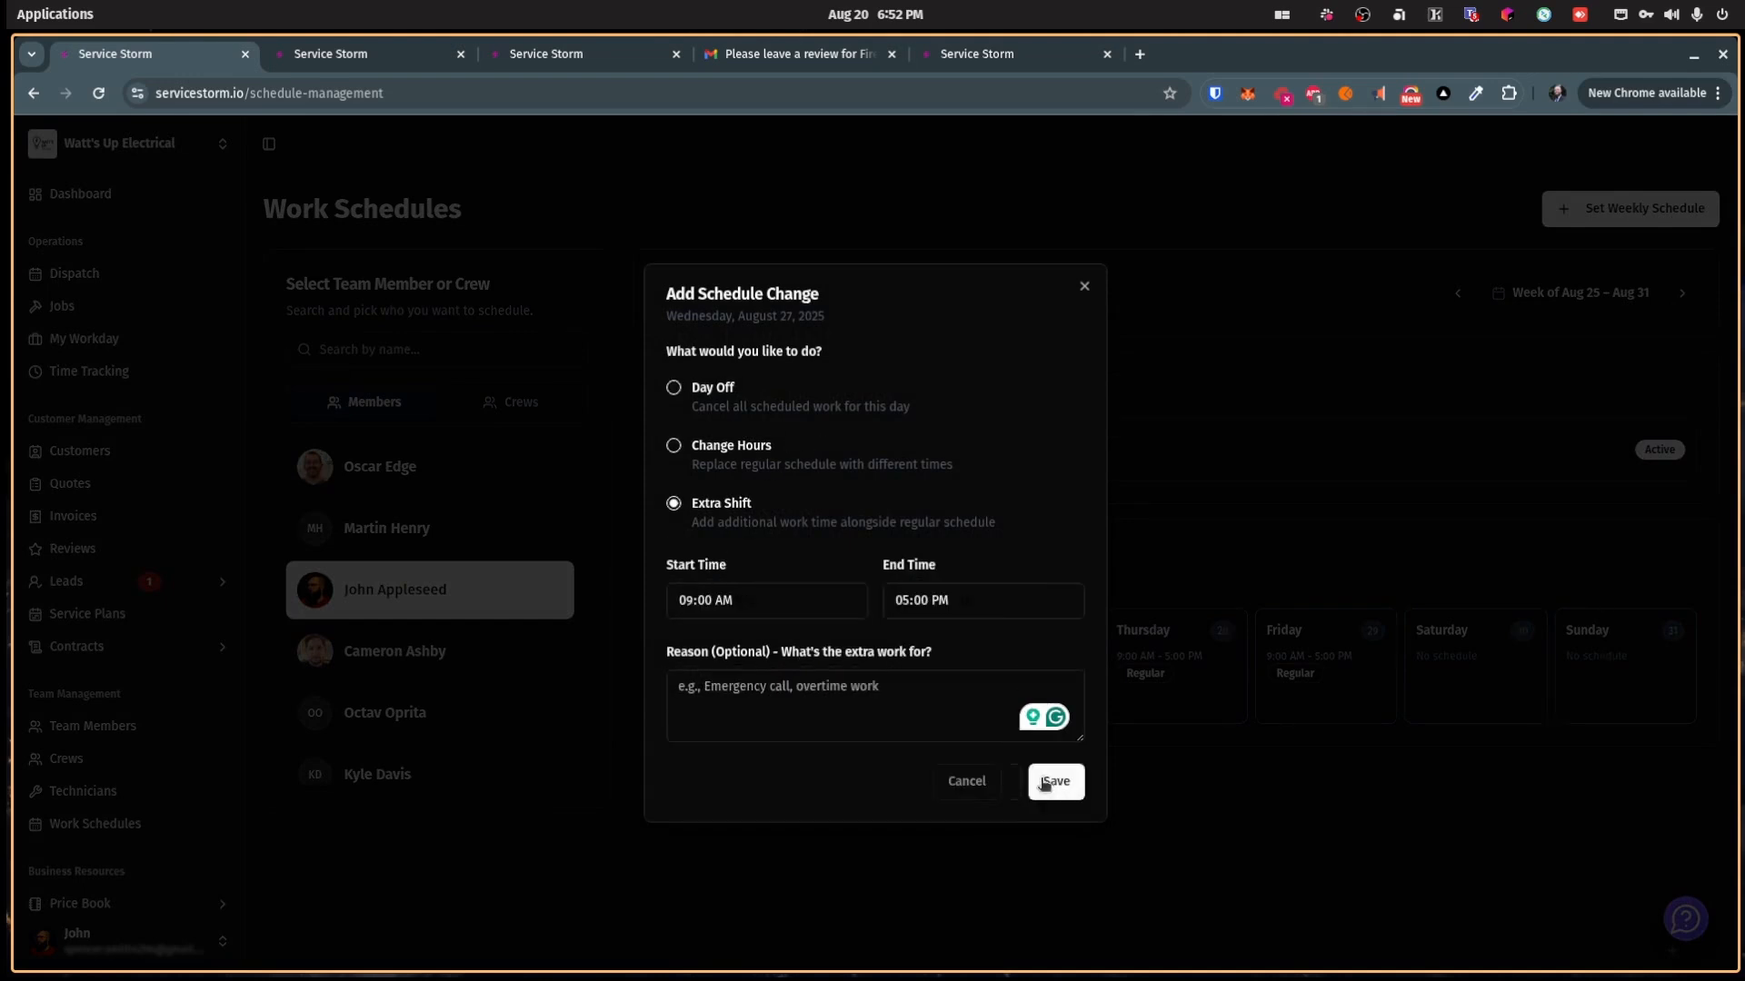
Step: Mark Friday, Aug 29 as a day off and return to the dispatch board
click(1309, 687)
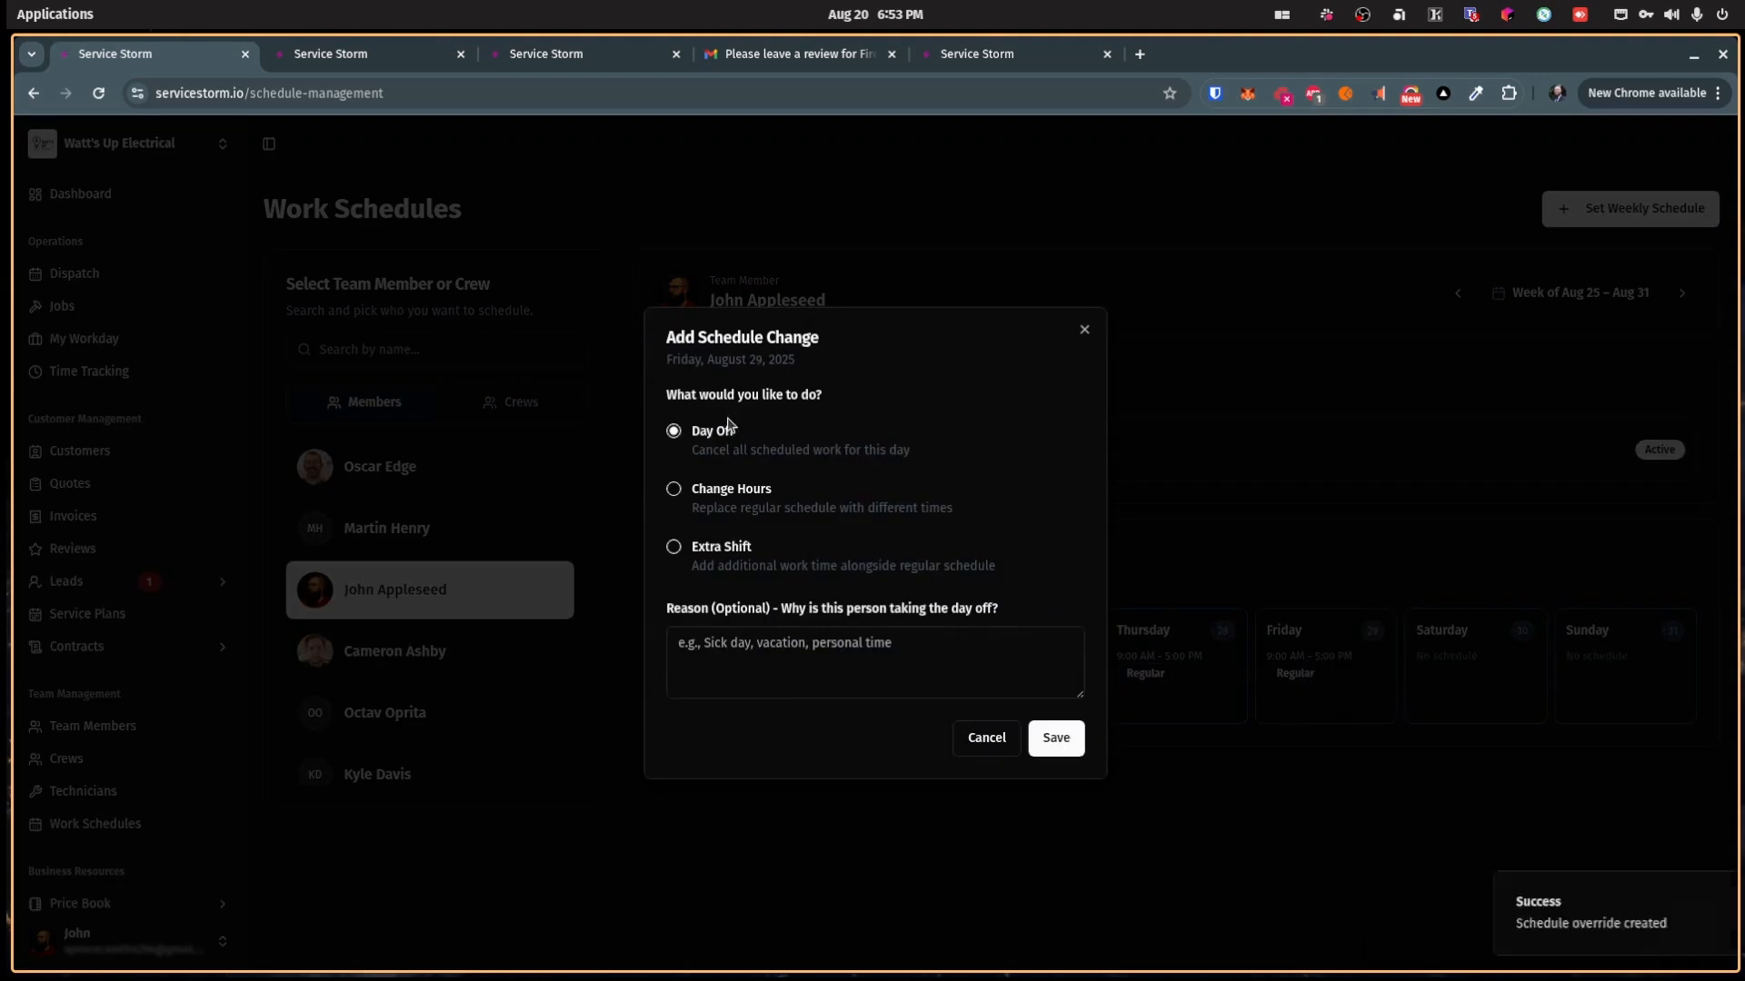
click(740, 654)
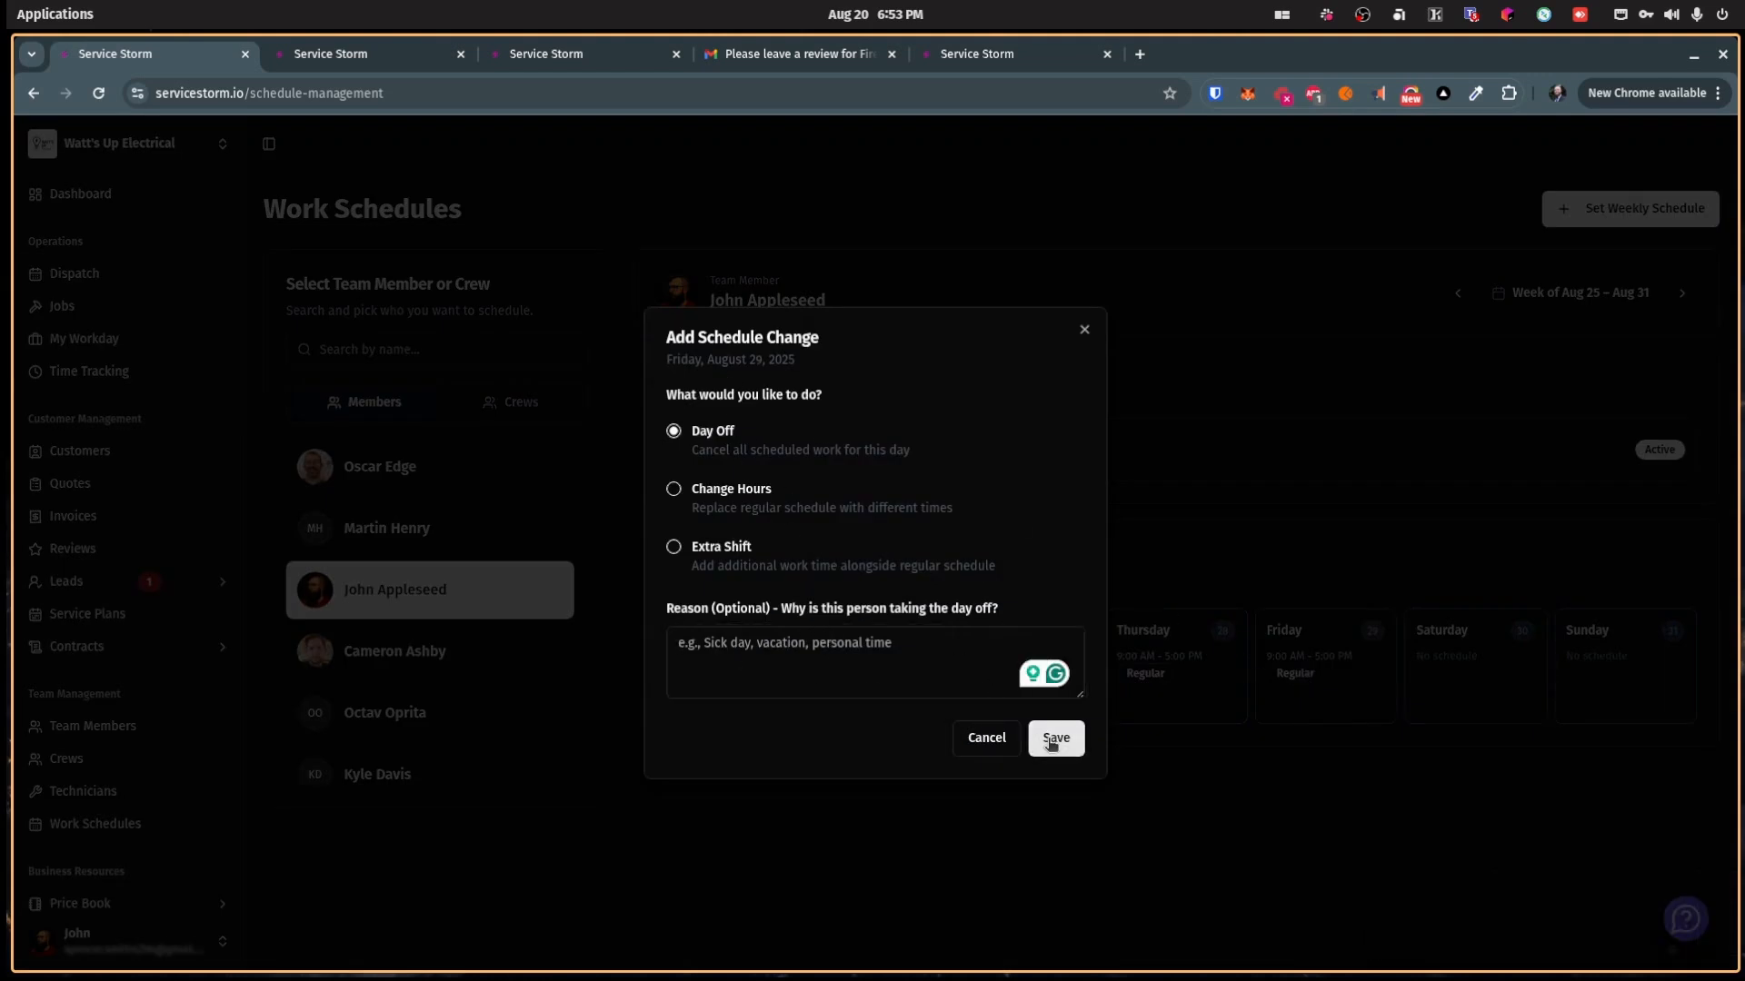
click(1051, 740)
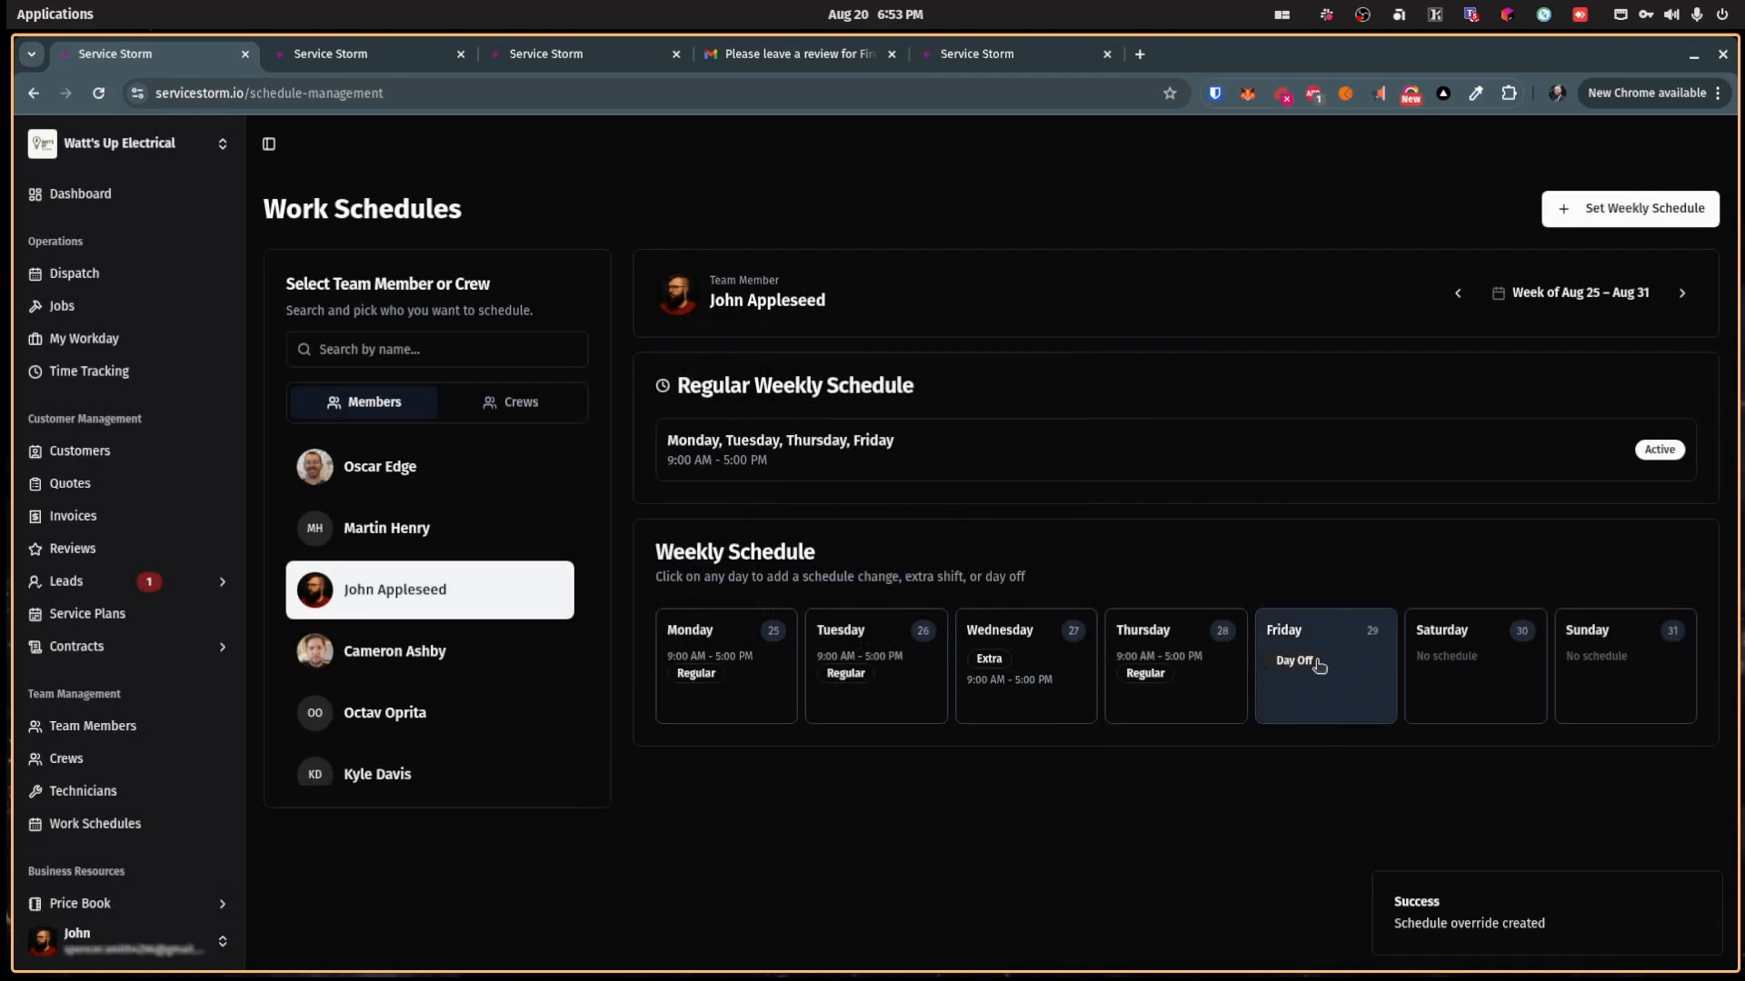
click(81, 275)
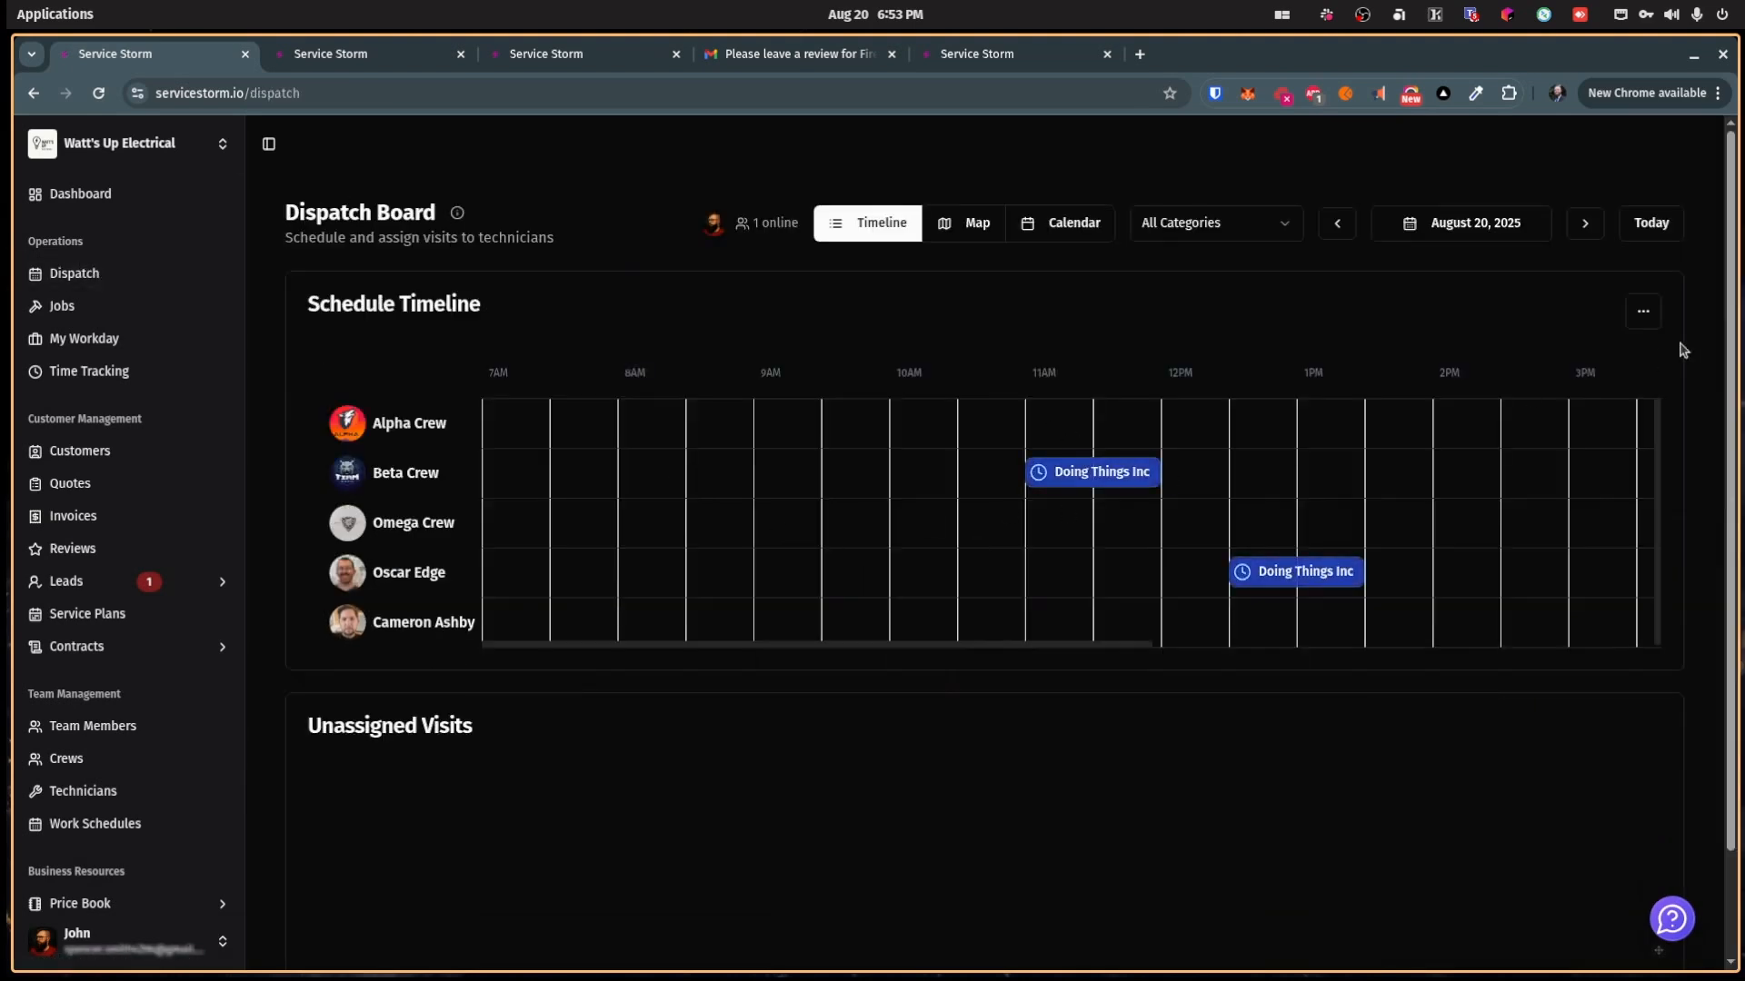
Step: Show the dispatch board for August 29, comparing it with August 28
click(1531, 227)
click(1534, 503)
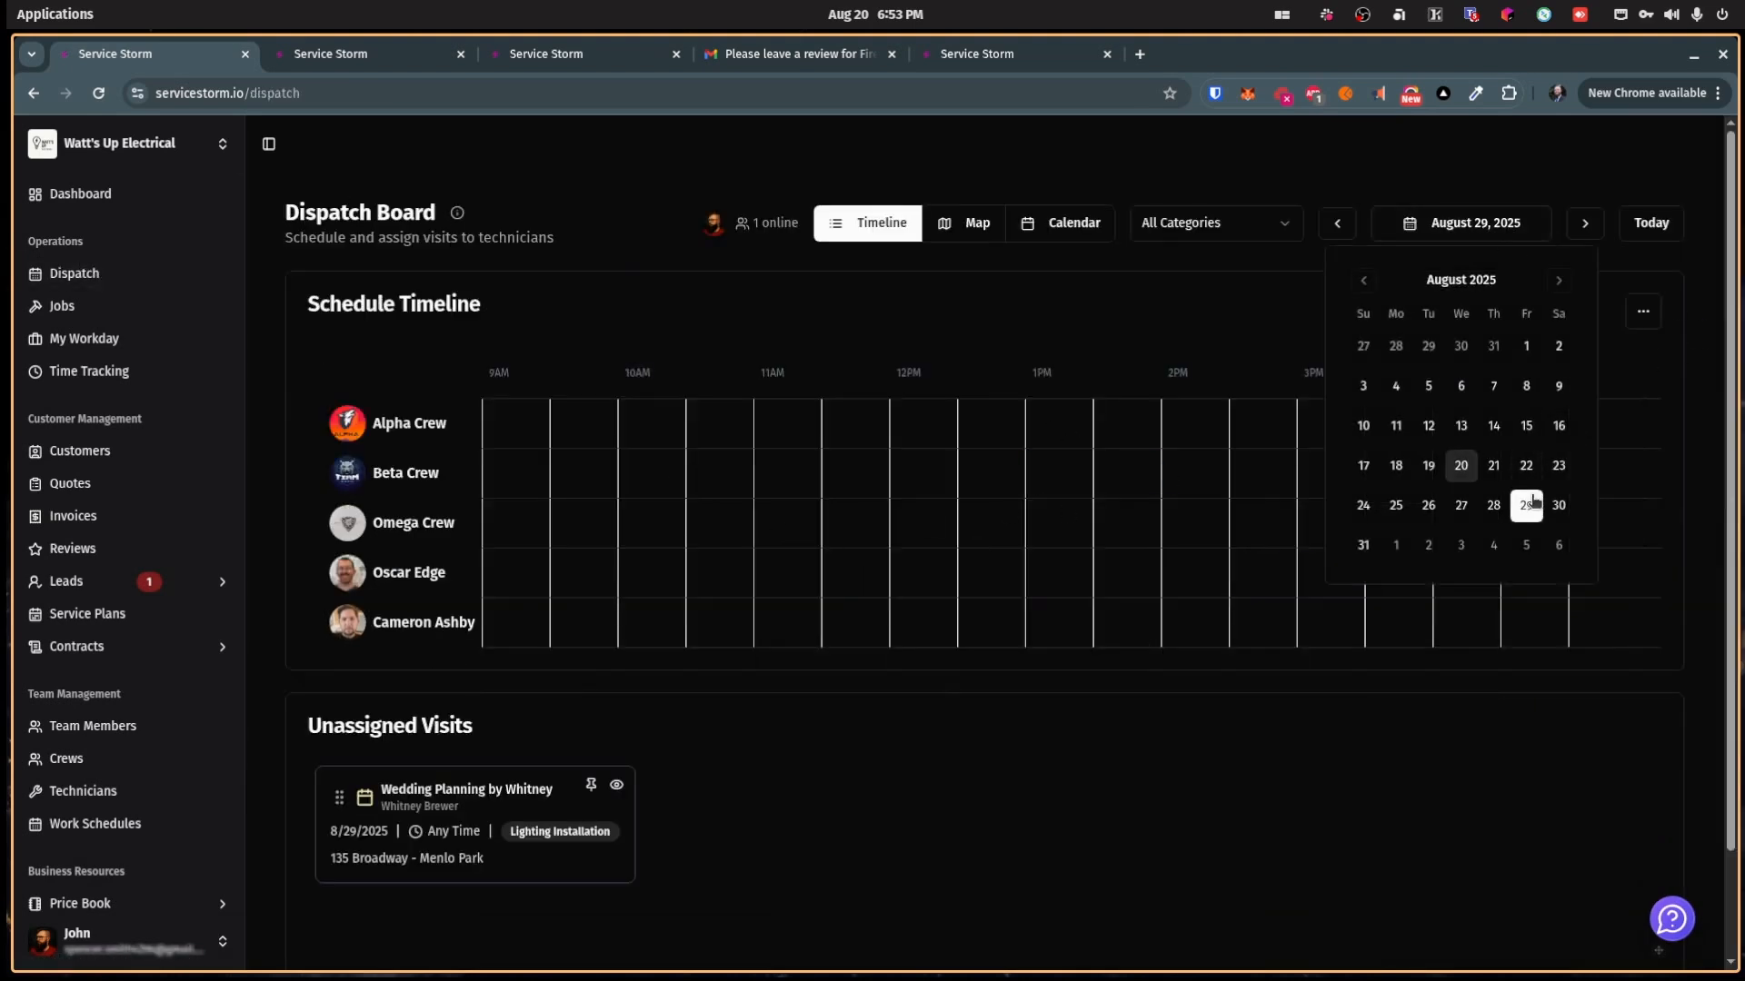
click(1339, 227)
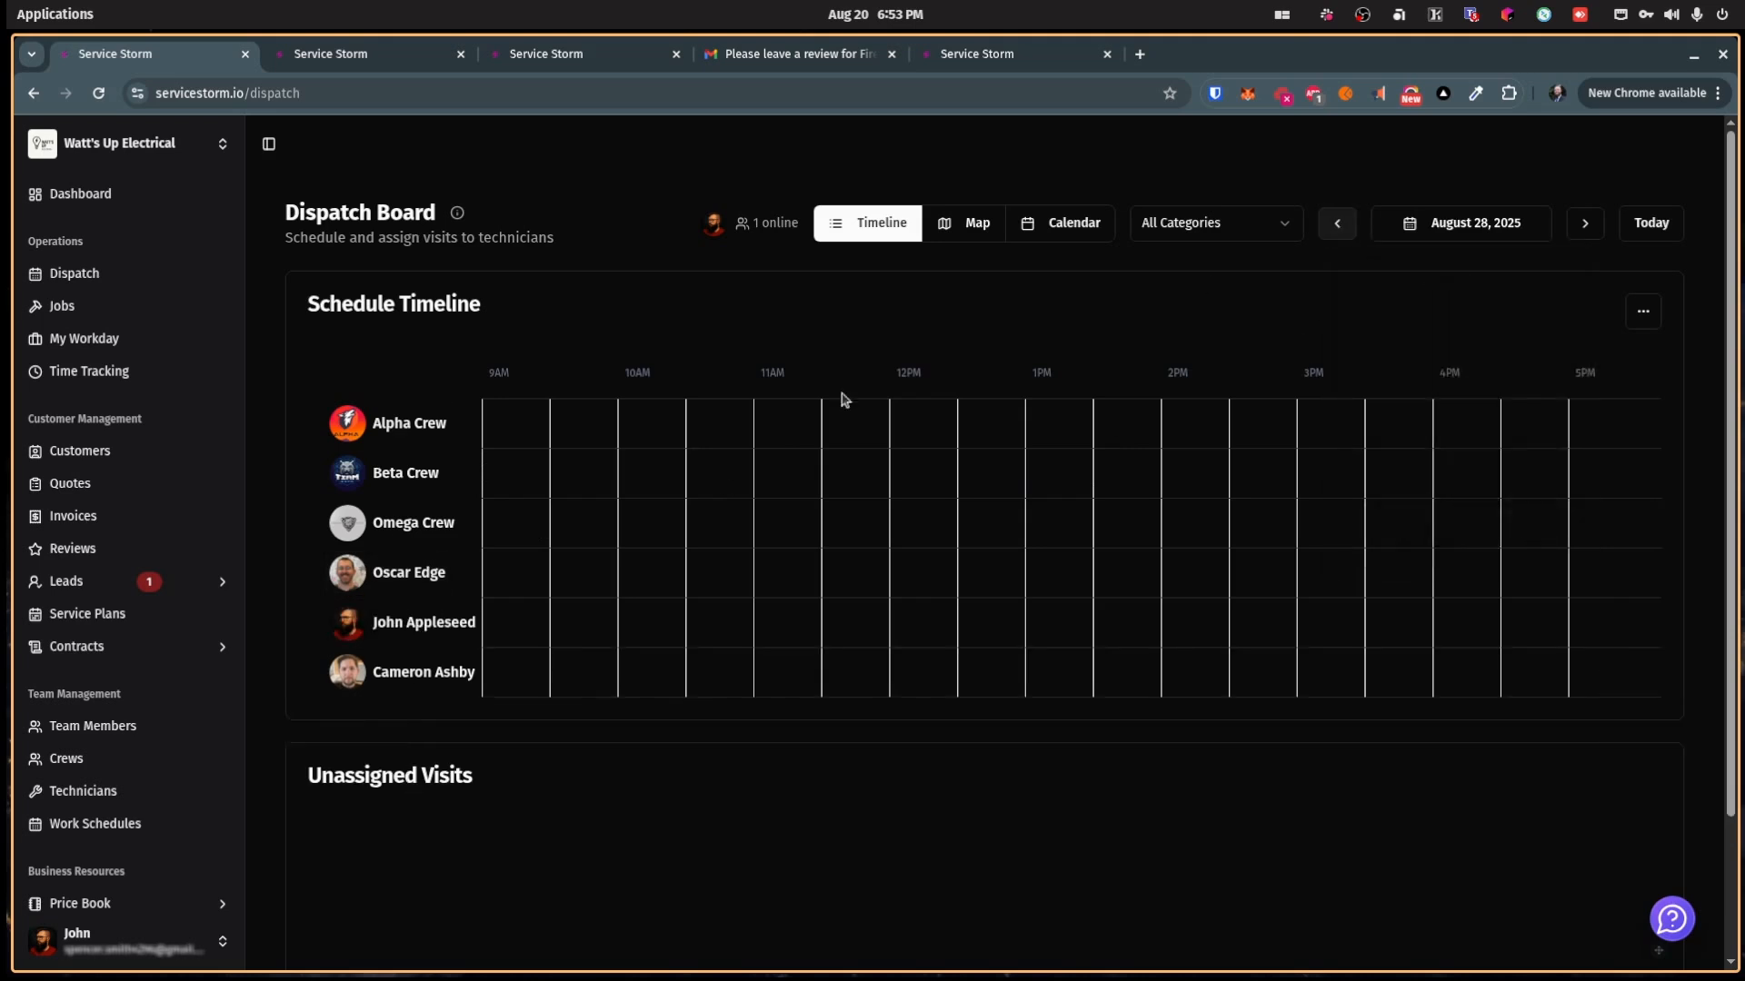
click(1585, 222)
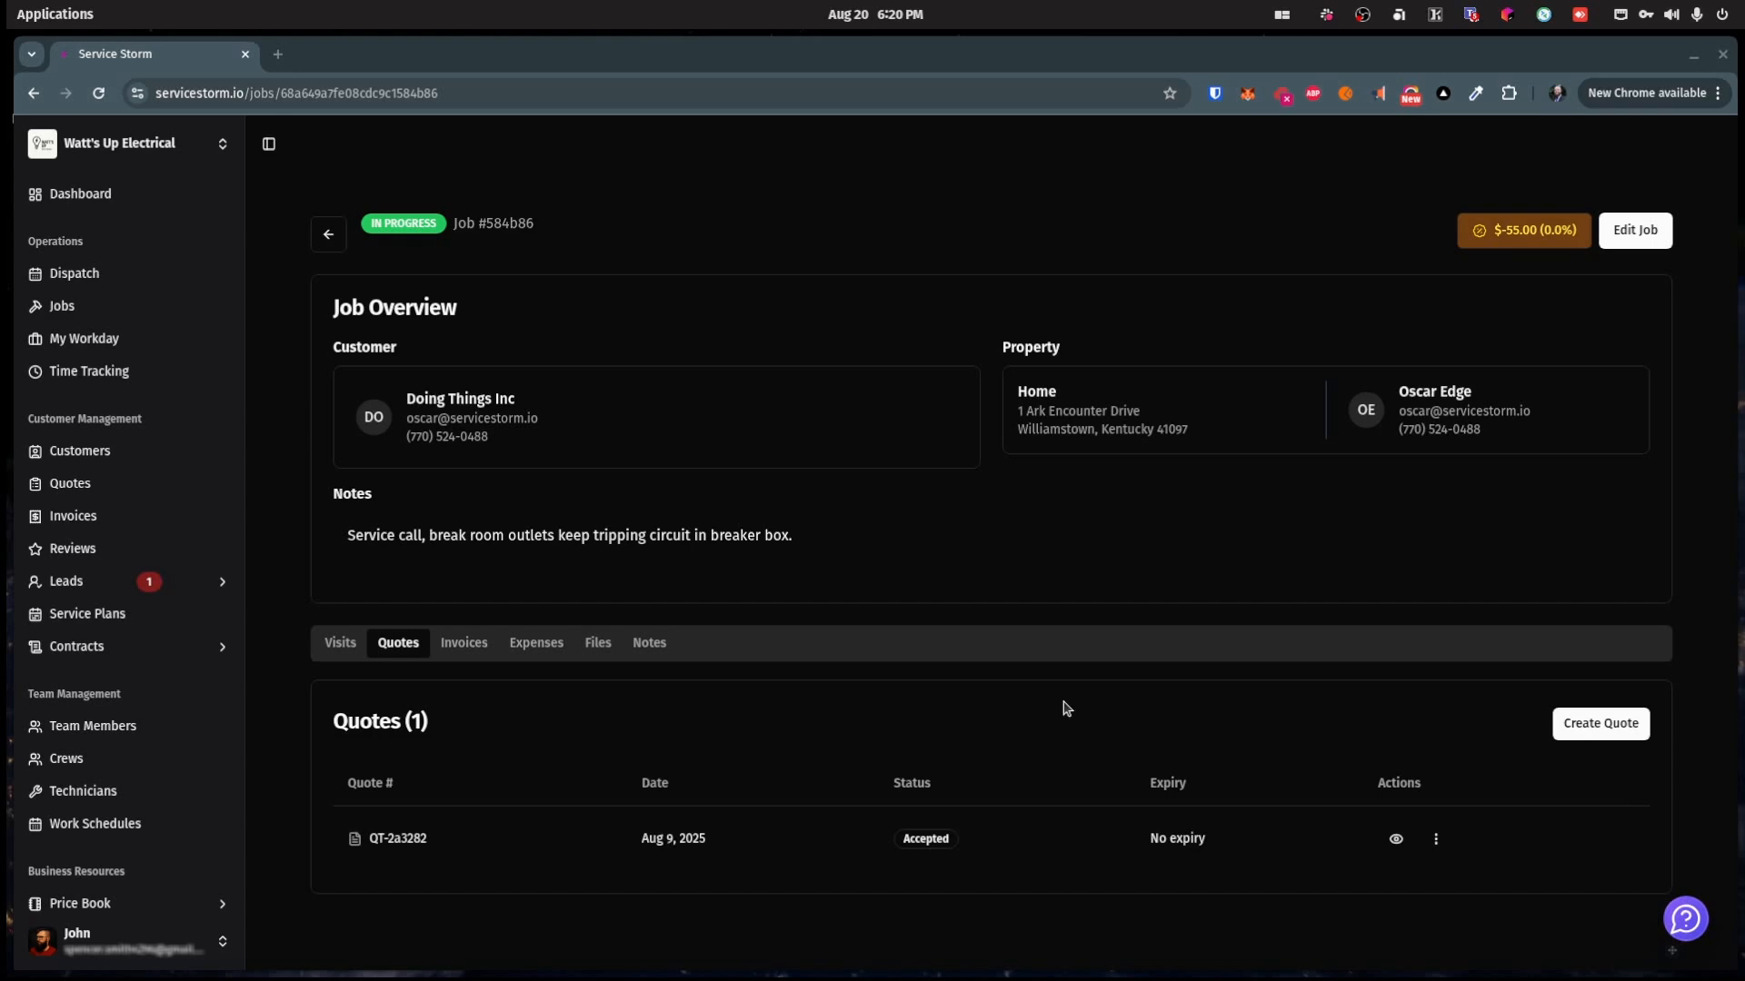
click(122, 482)
Step: Start a blank quote, then open job #584b86 from the jobs list
click(1630, 237)
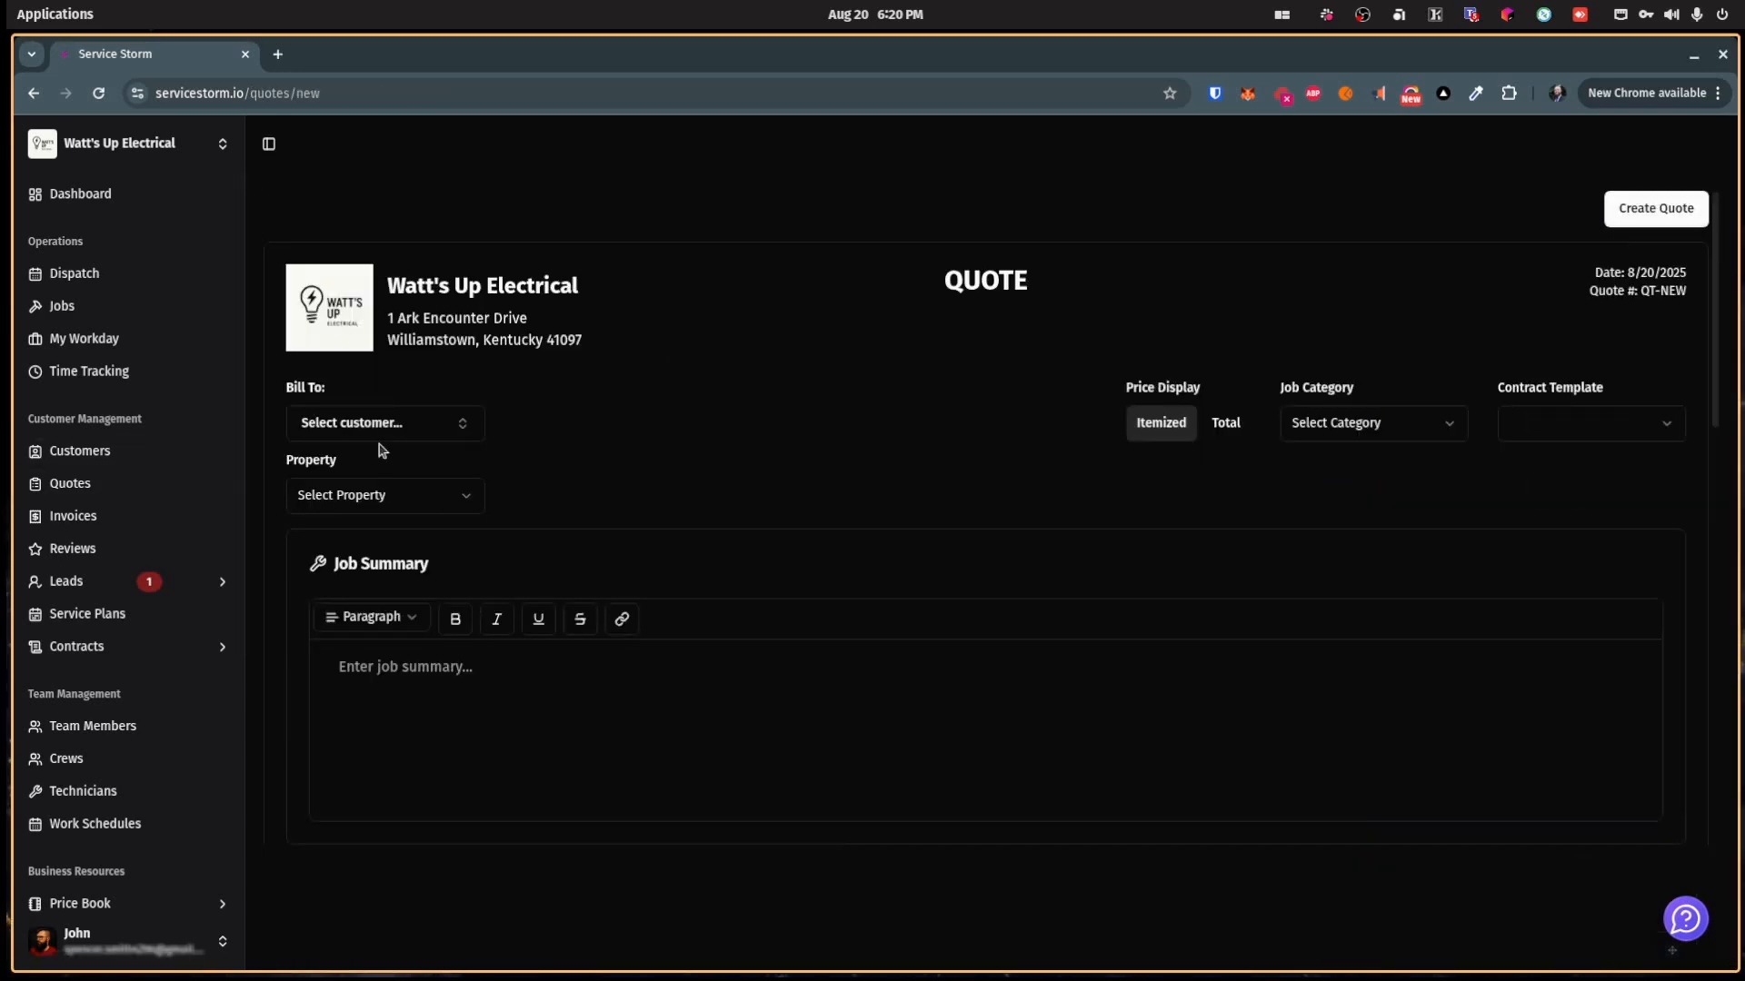
scroll(827, 567, down, 6)
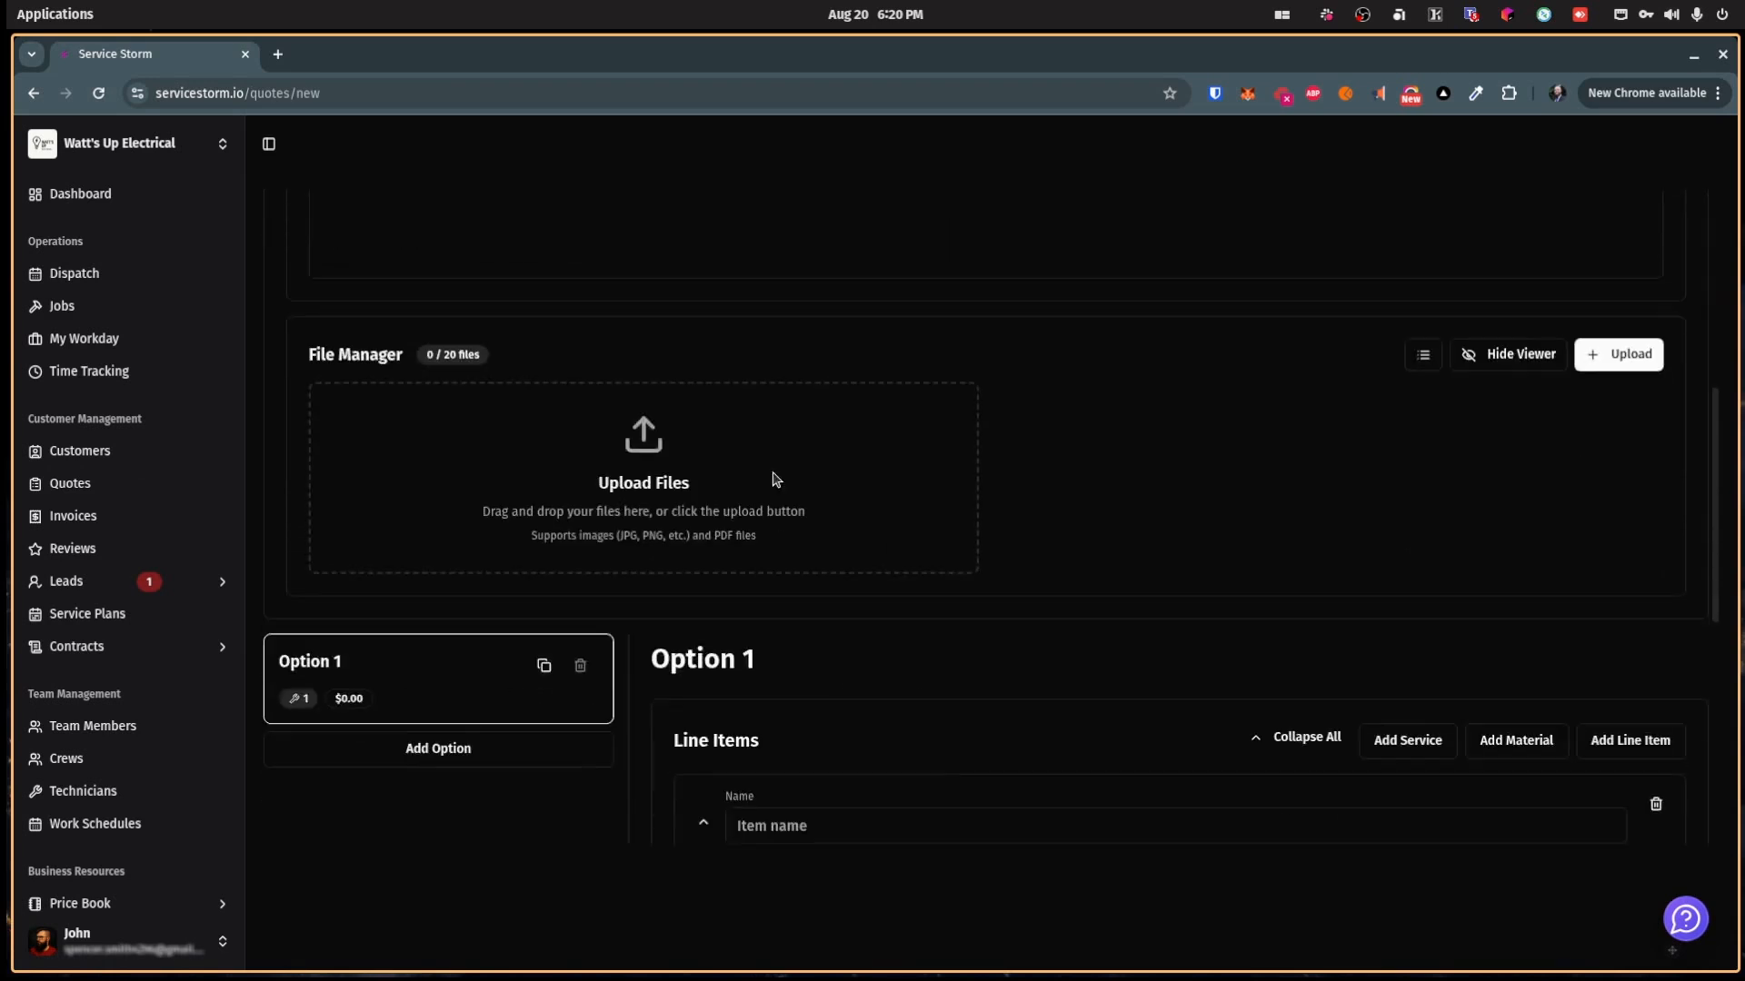
scroll(857, 701, up, 6)
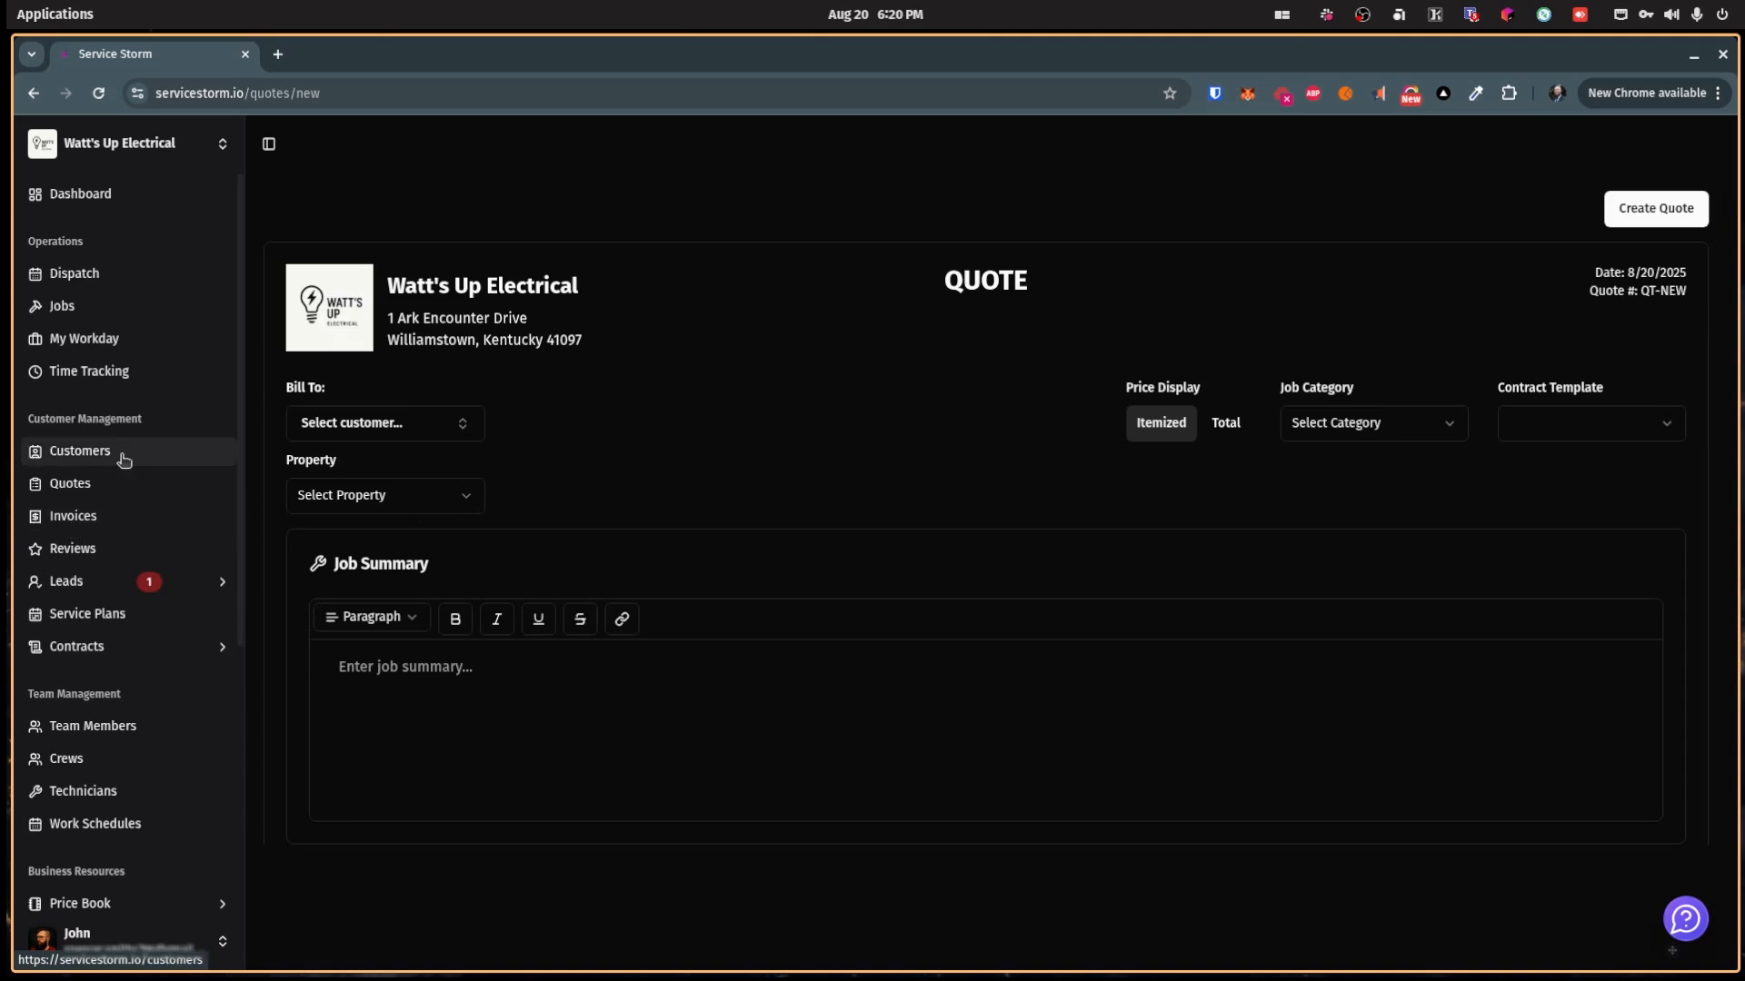
click(124, 309)
click(581, 444)
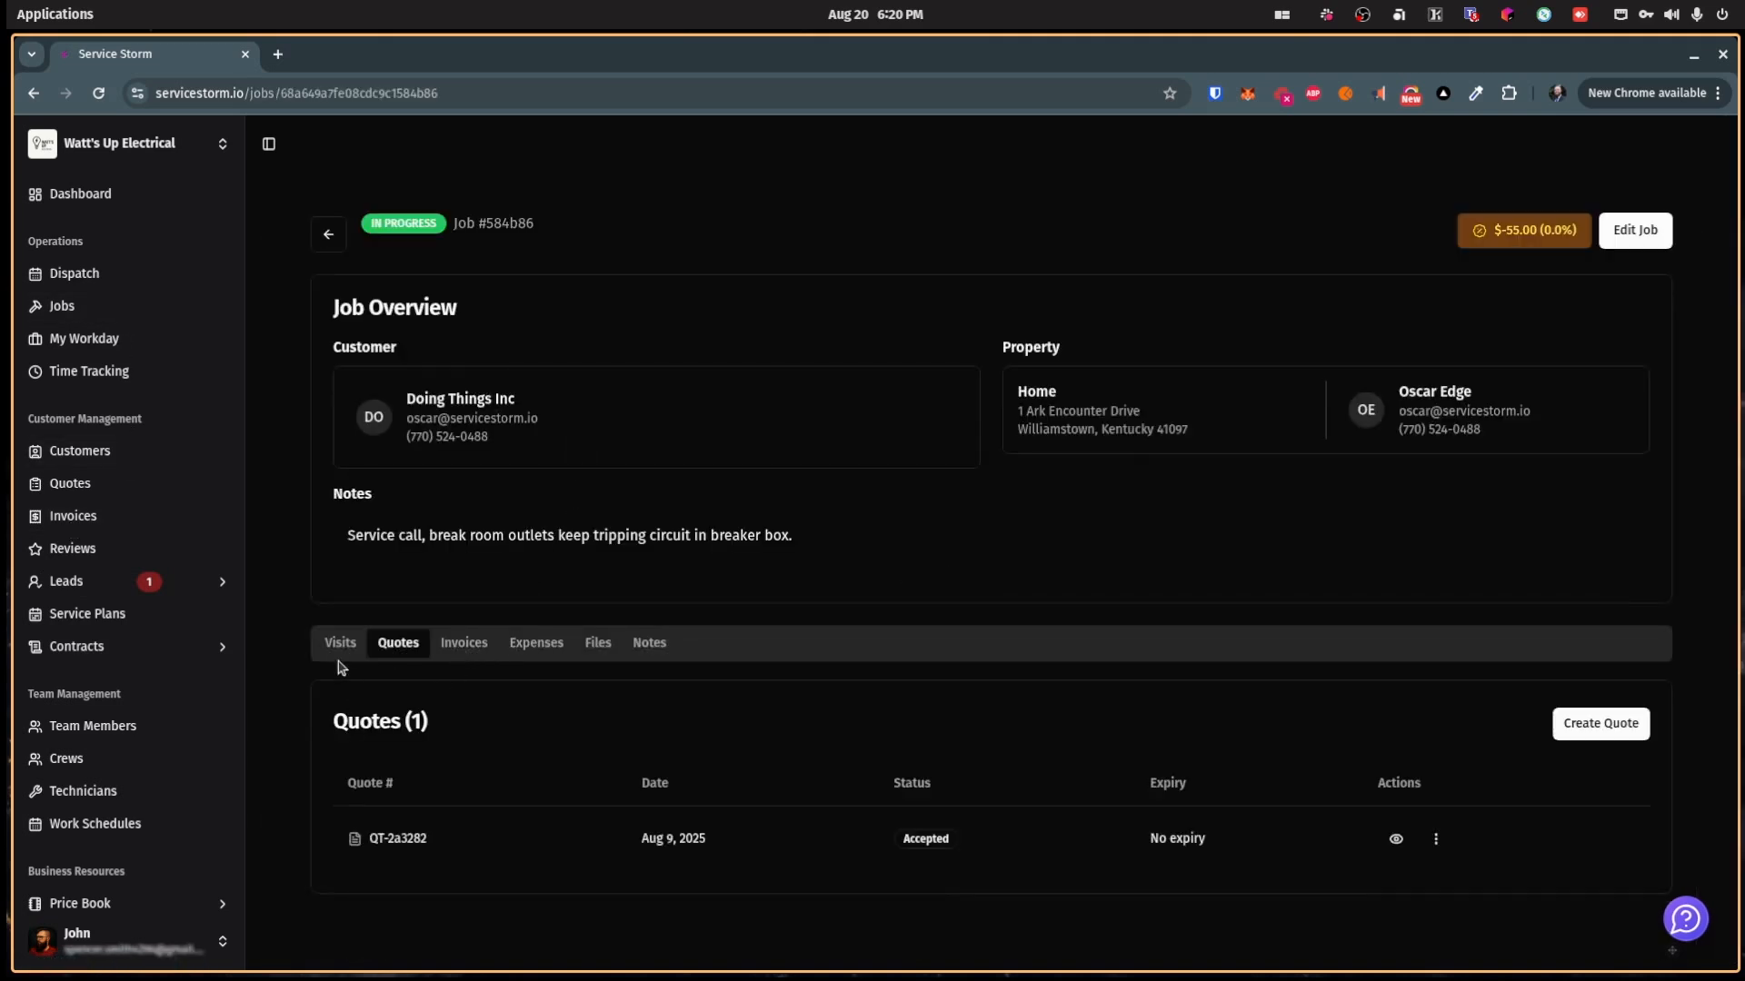
Step: Create a quote for the job with the Basic Invoice Disclaimer contract, then view Contract Templates
click(1593, 729)
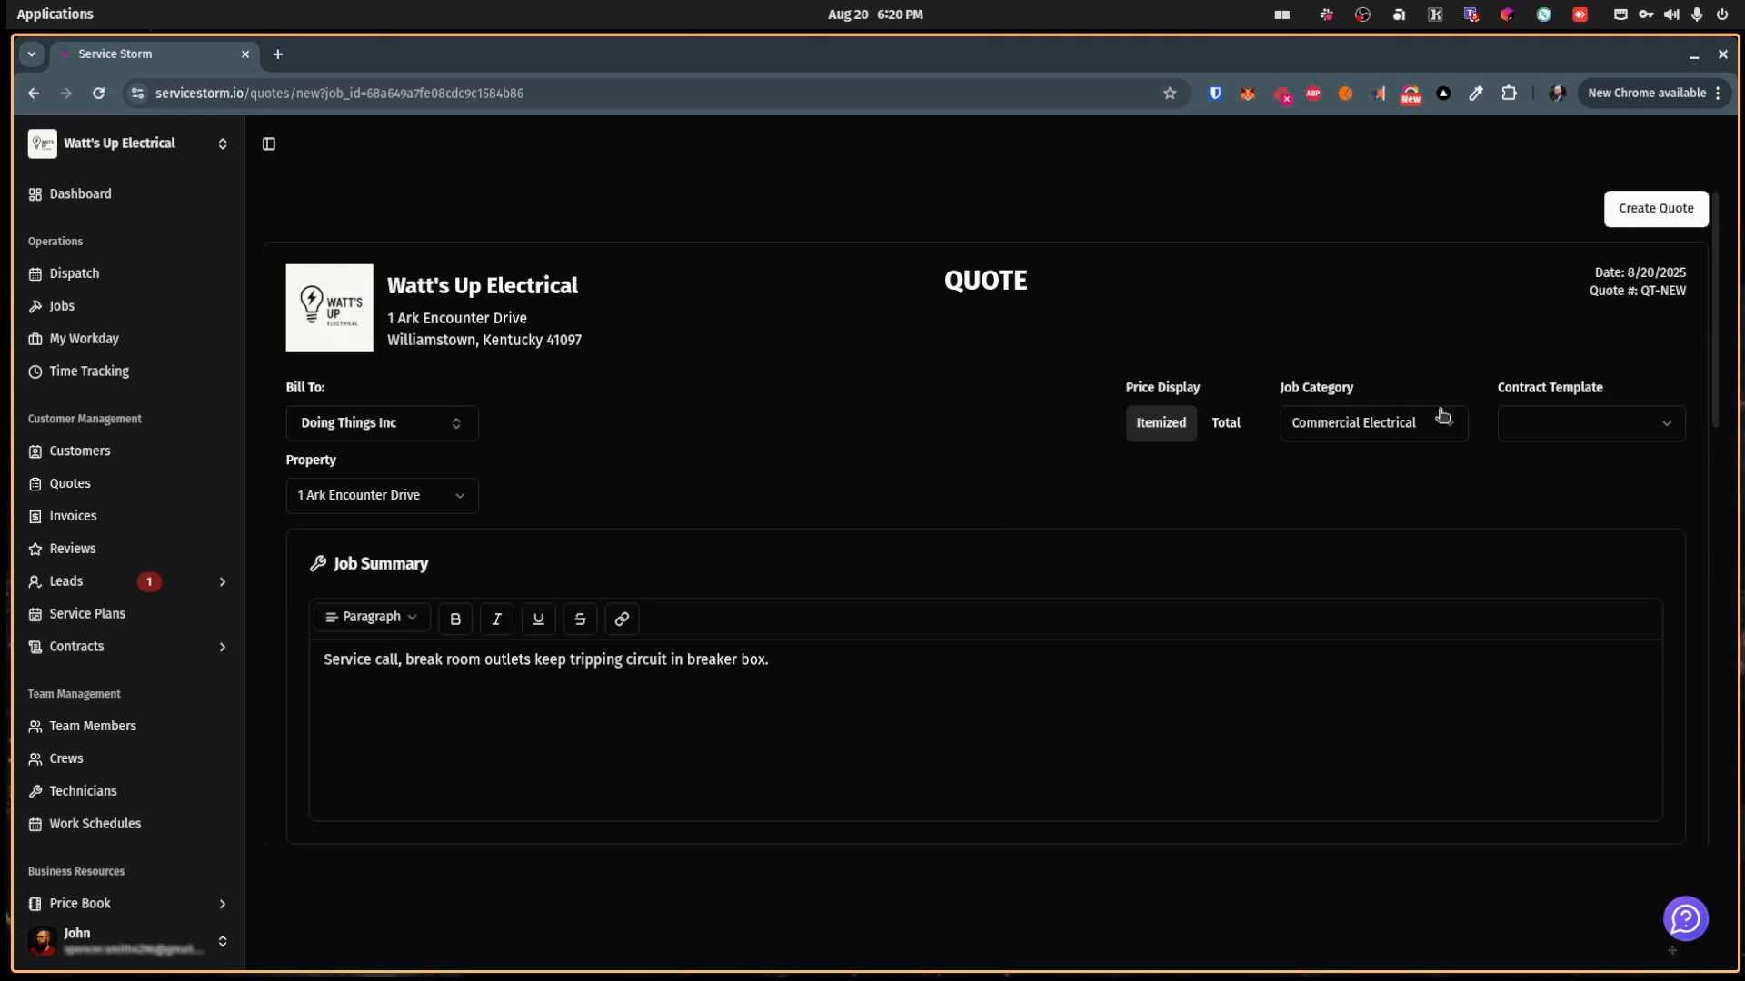
click(1575, 422)
click(1581, 468)
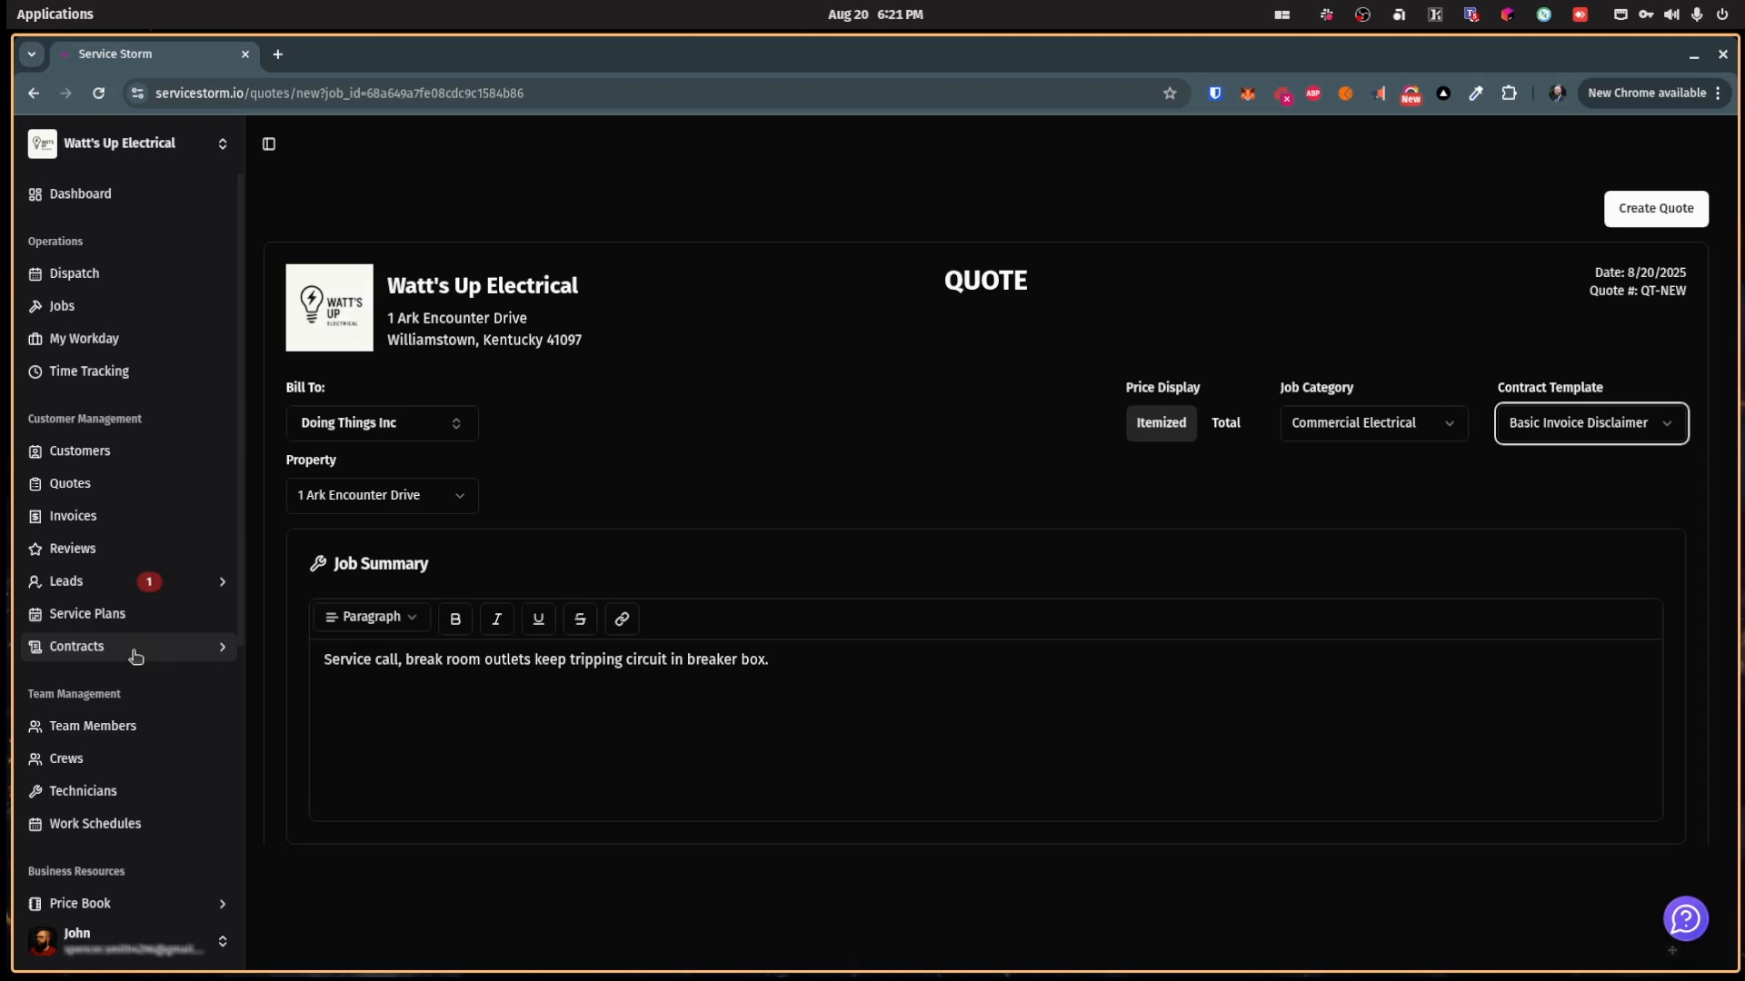
click(135, 656)
click(117, 710)
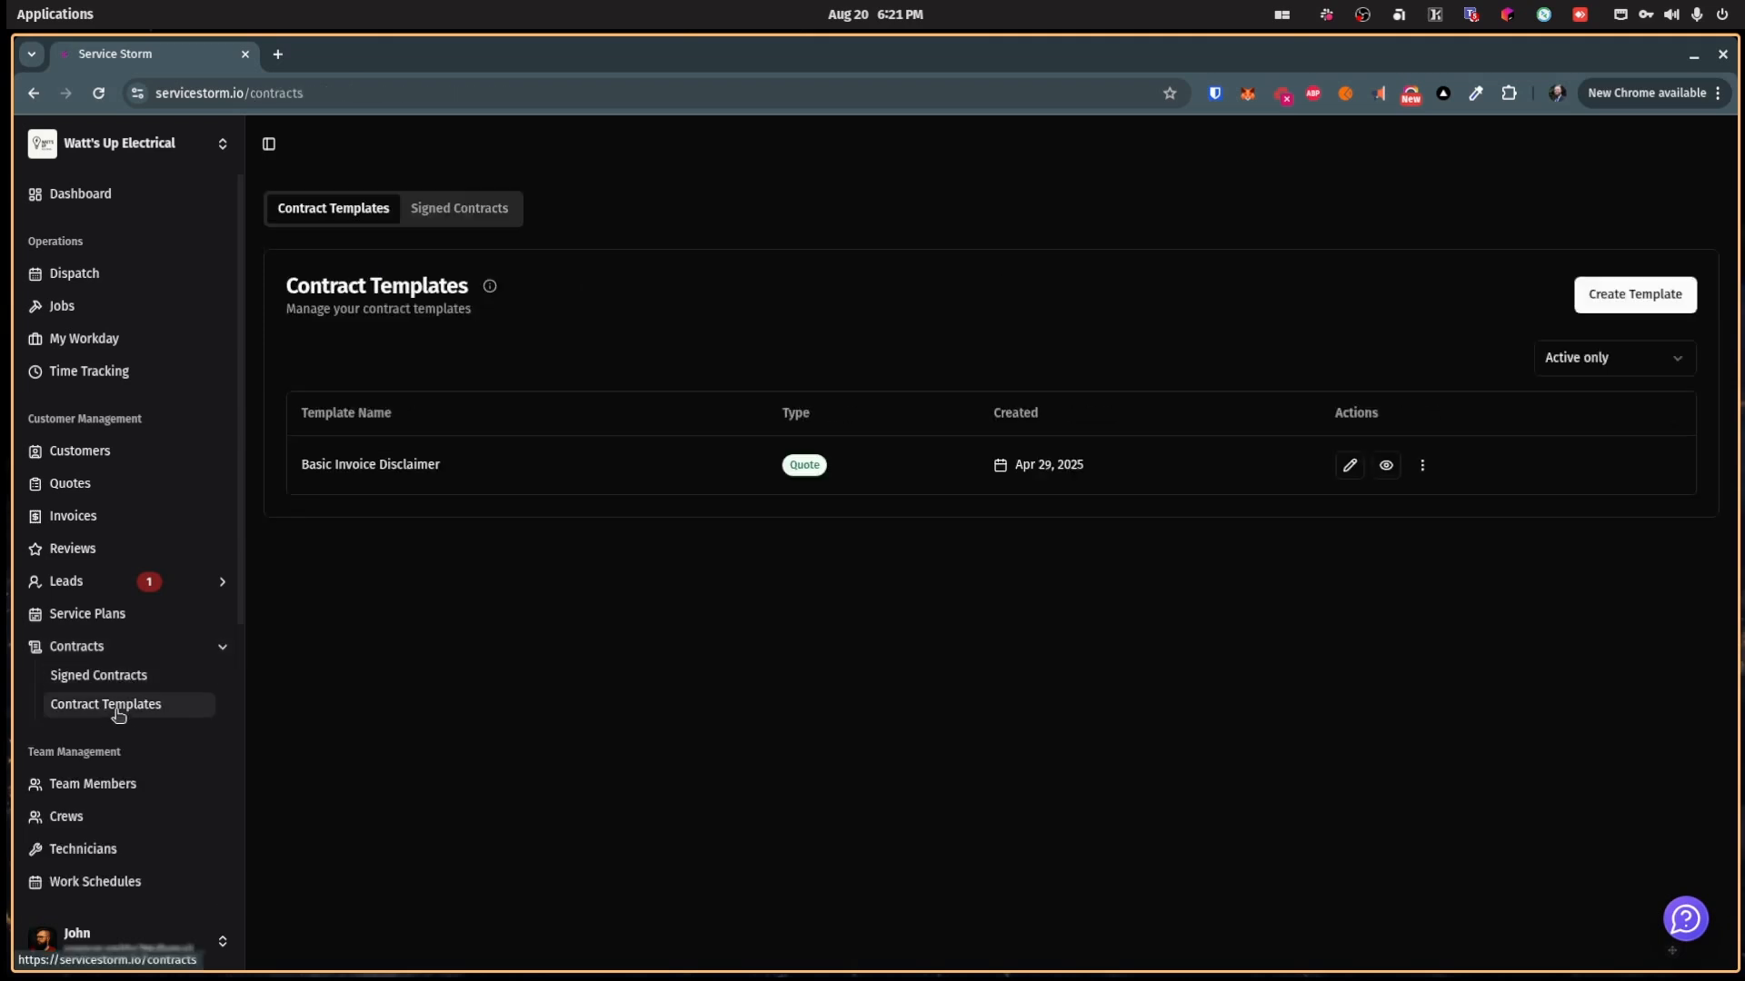
Step: Review the Basic Invoice Disclaimer template's terms
click(1349, 465)
scroll(659, 582, down, 10)
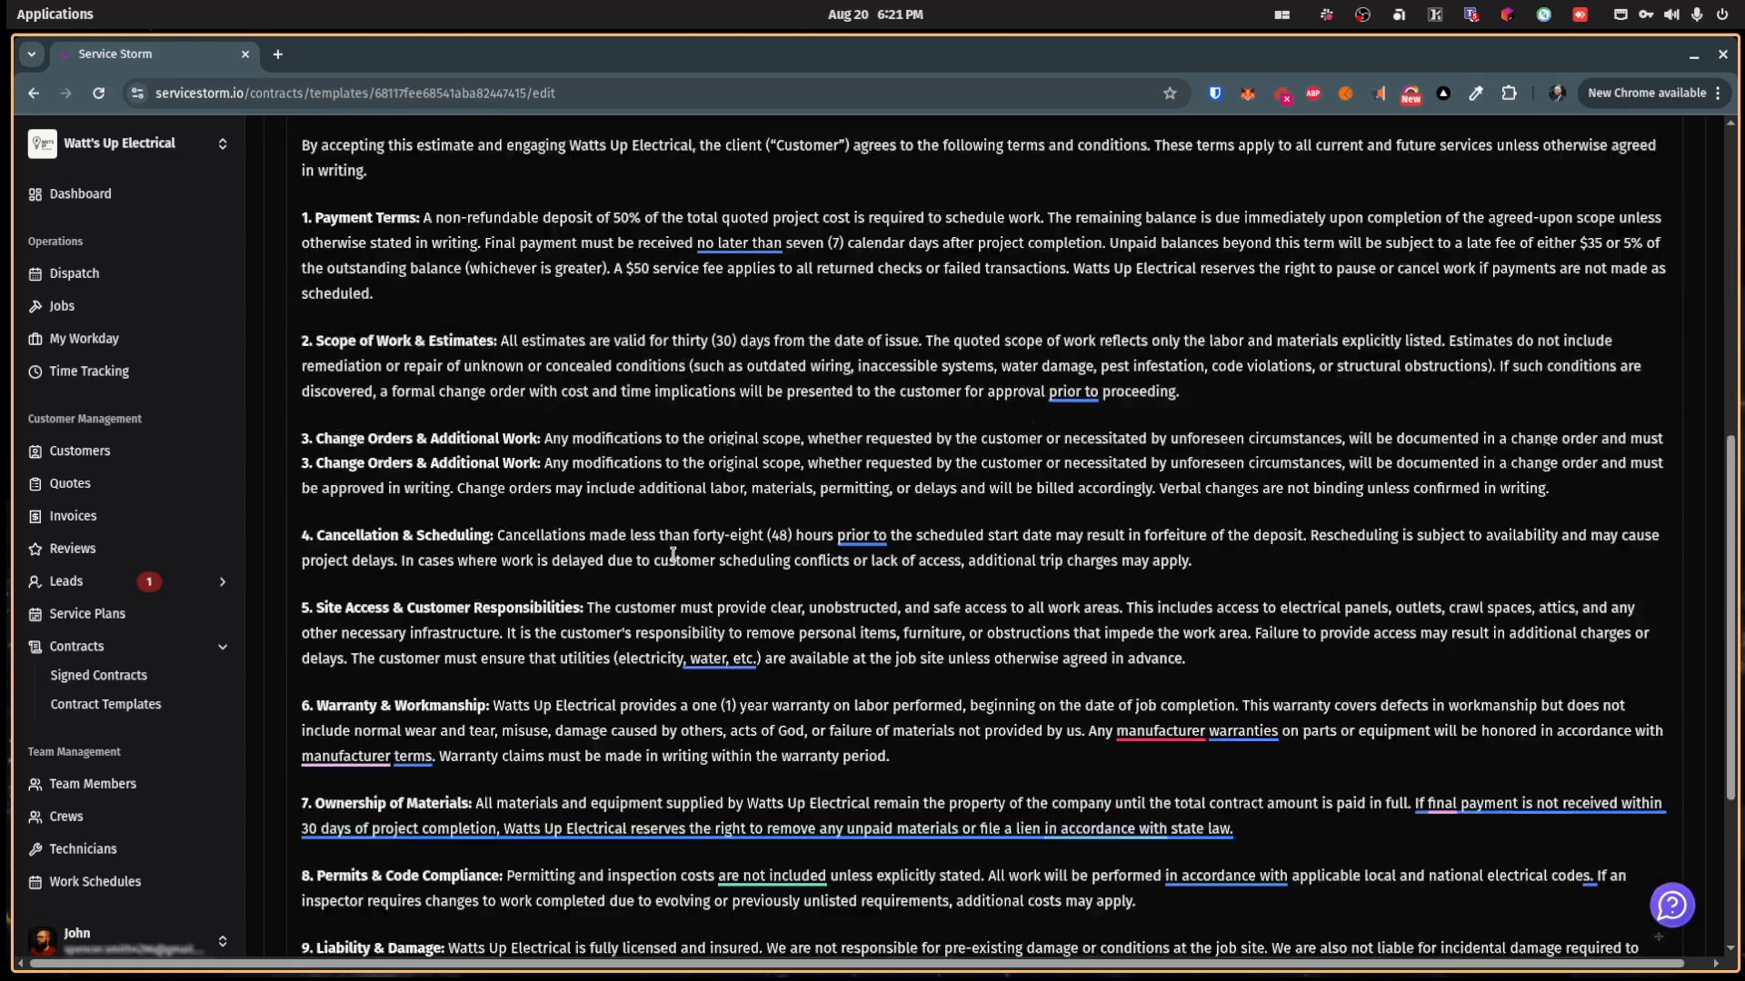
scroll(918, 579, up, 10)
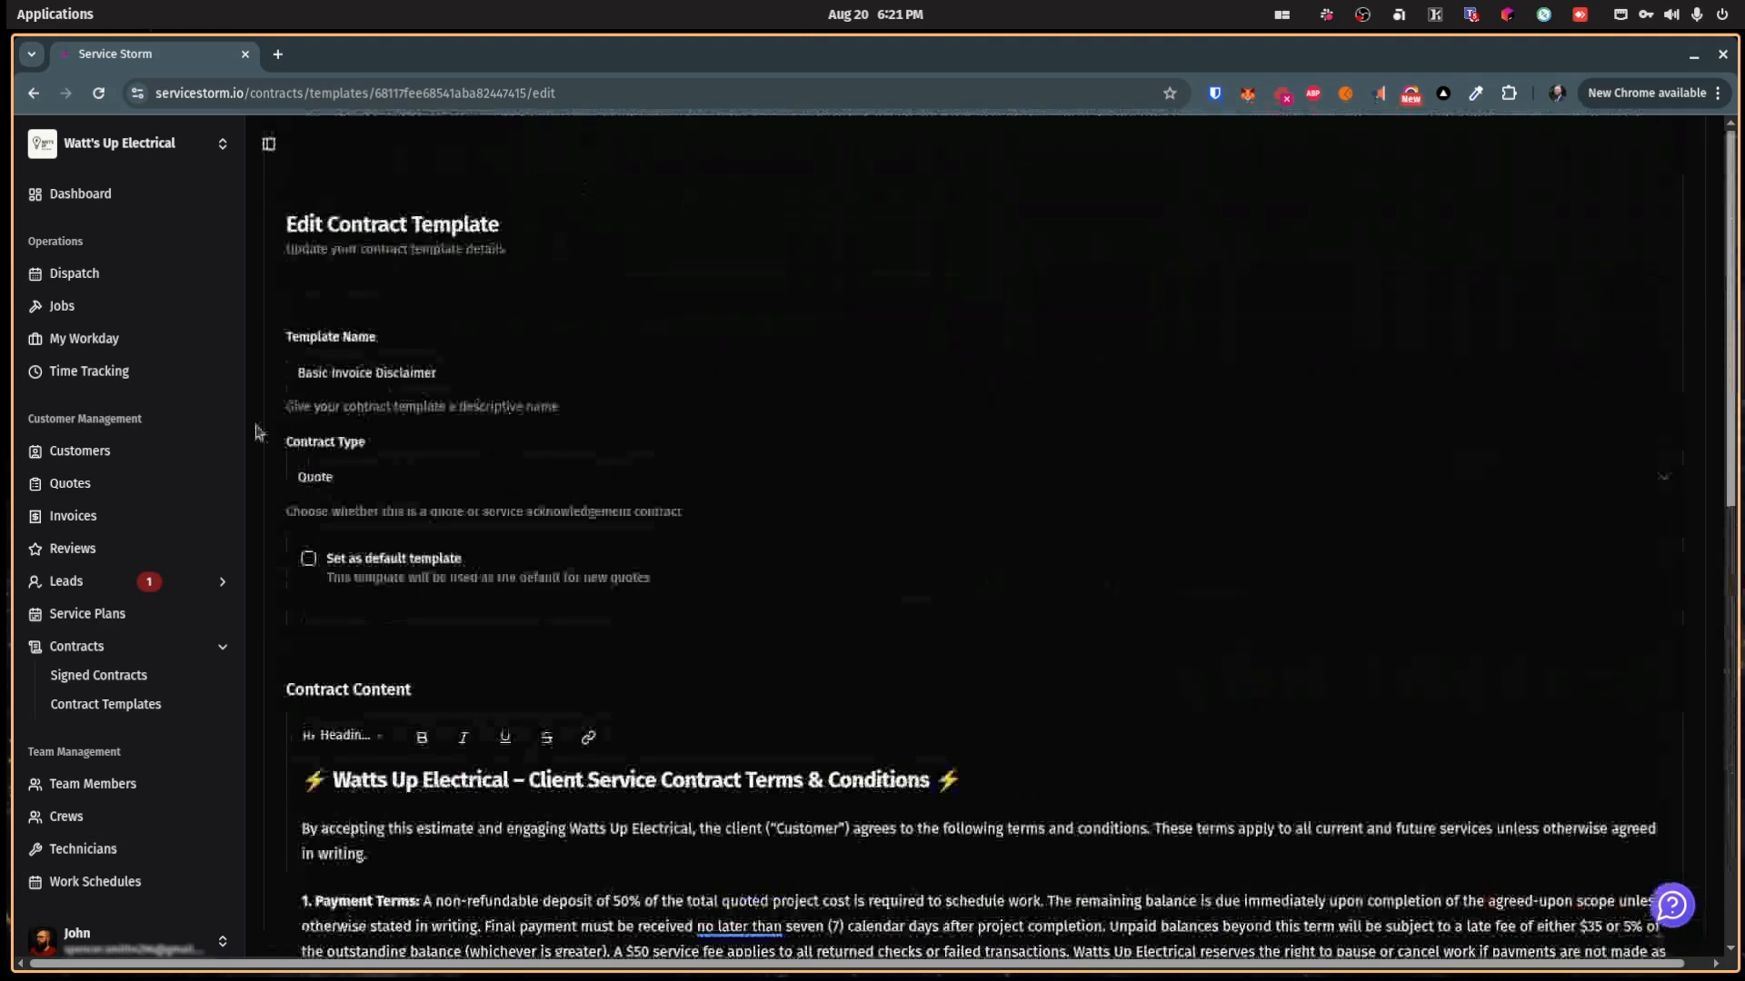
click(89, 481)
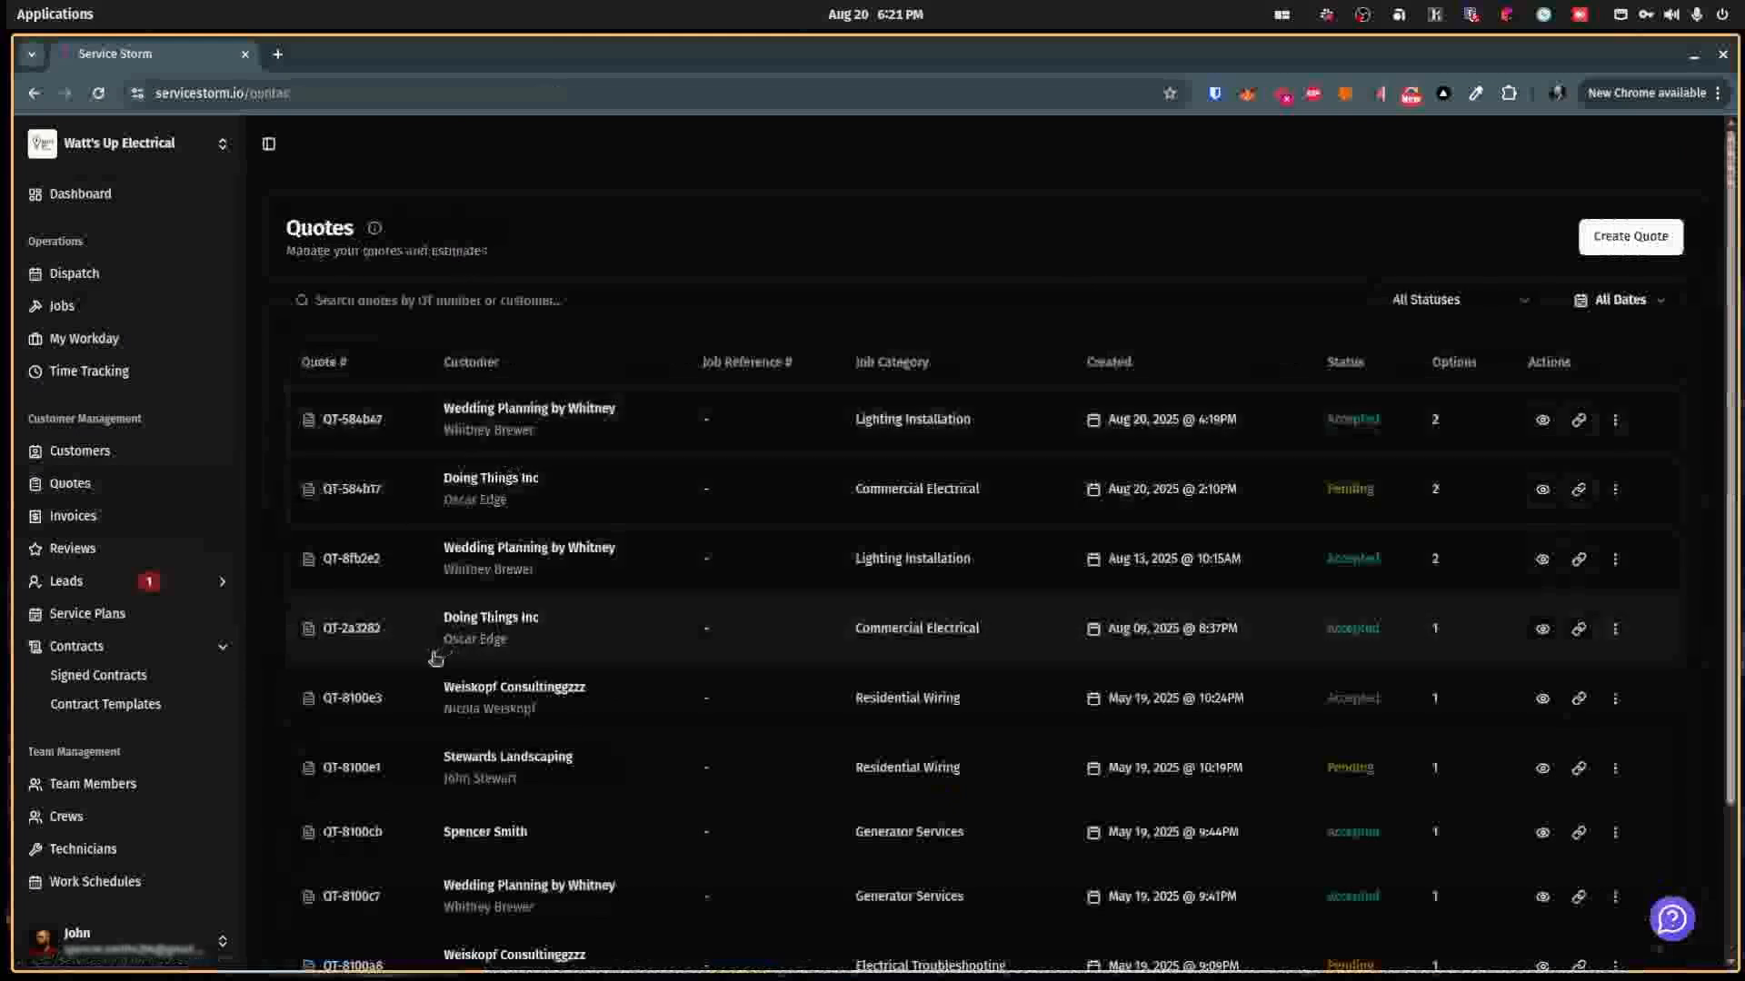
Step: Create a new quote for the Doing Things Inc job using the Basic Invoice Disclaimer contract
click(91, 306)
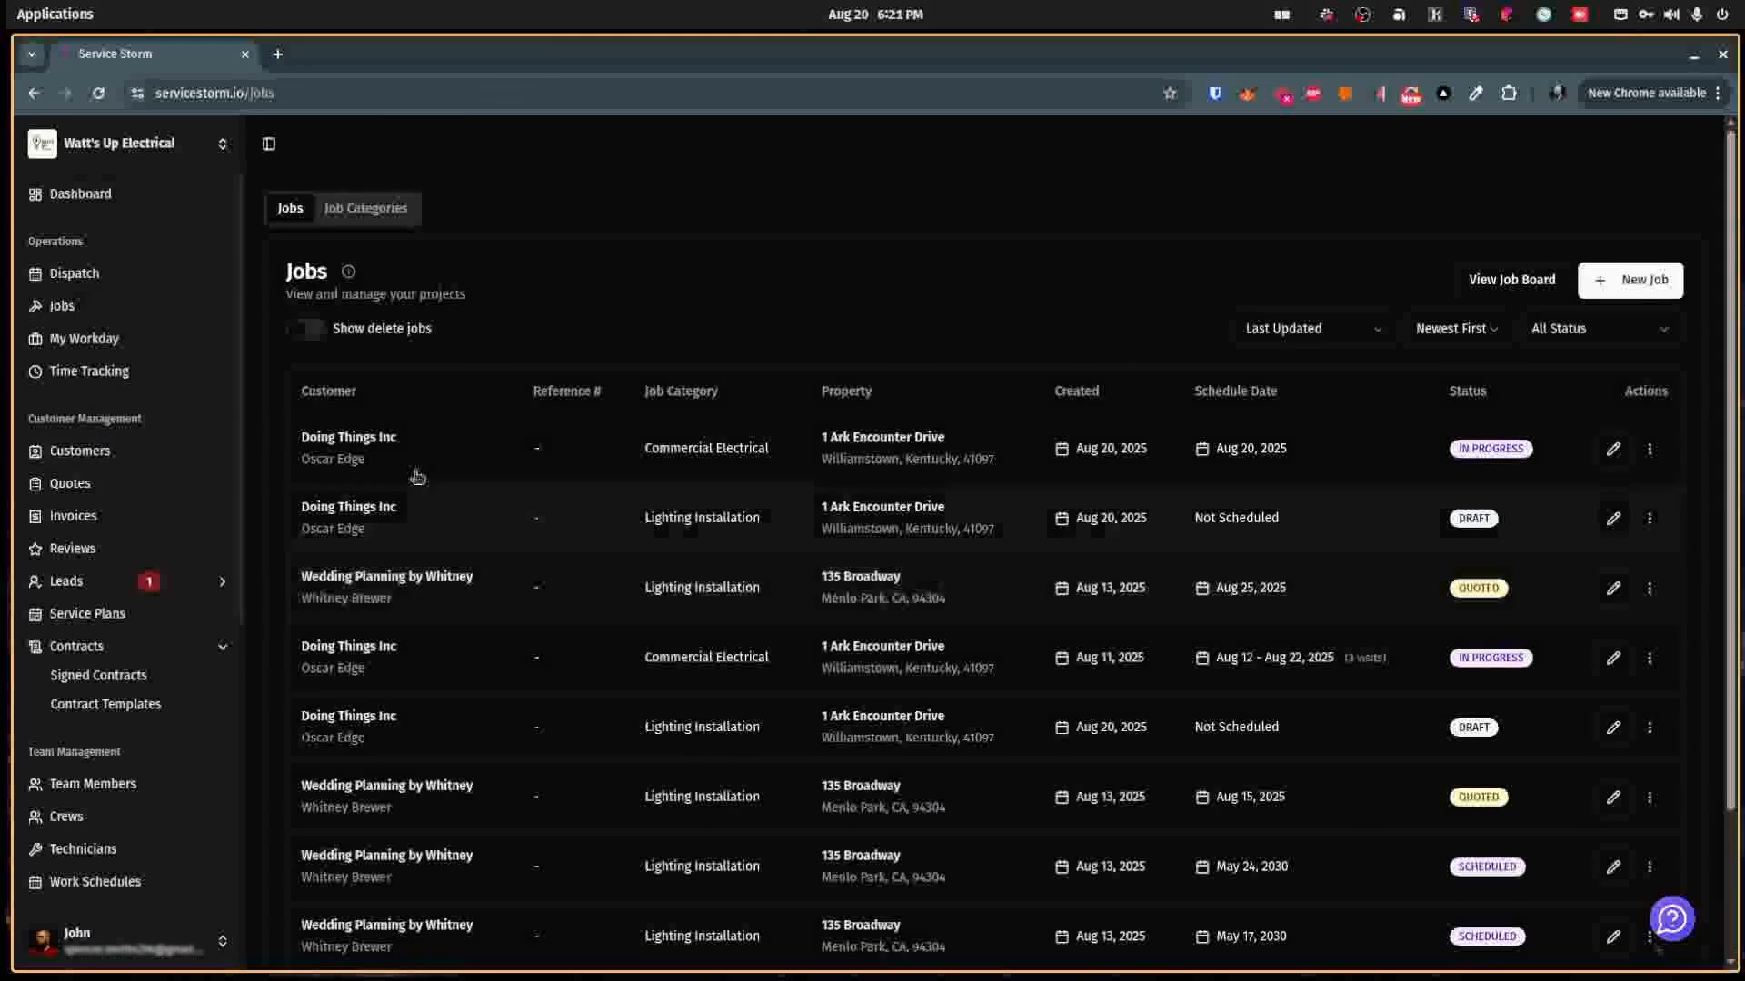
click(408, 509)
click(413, 646)
click(1601, 727)
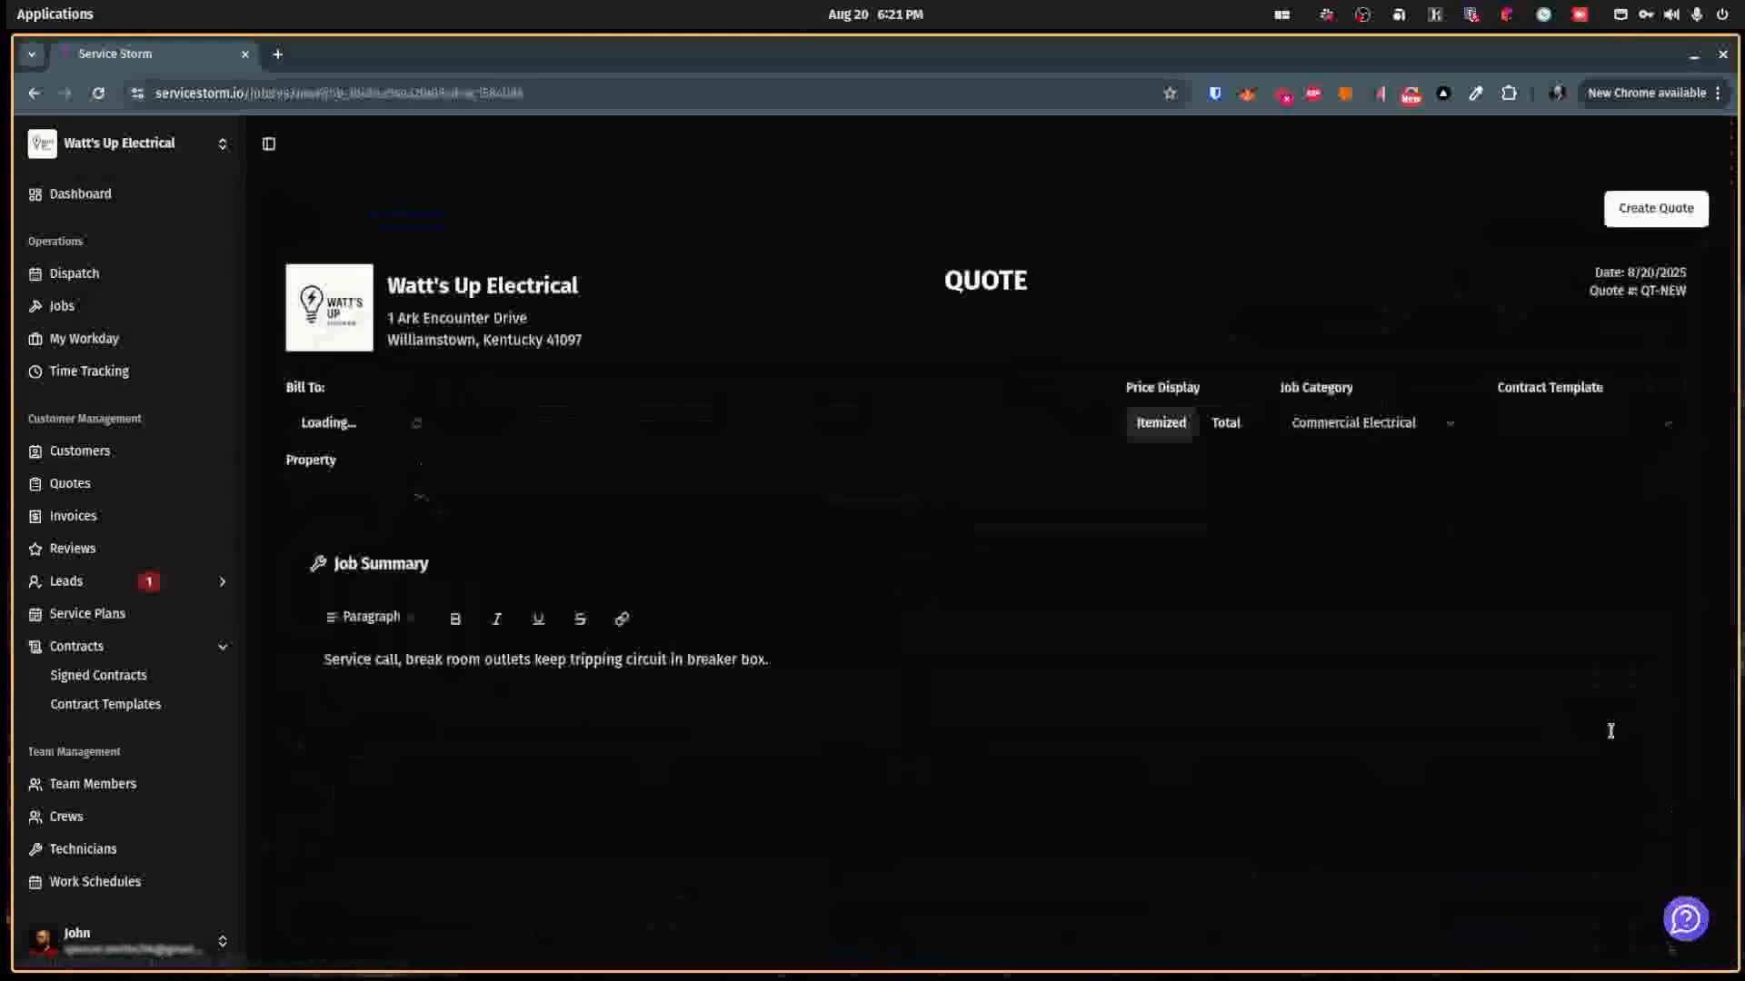
click(1570, 432)
click(1557, 471)
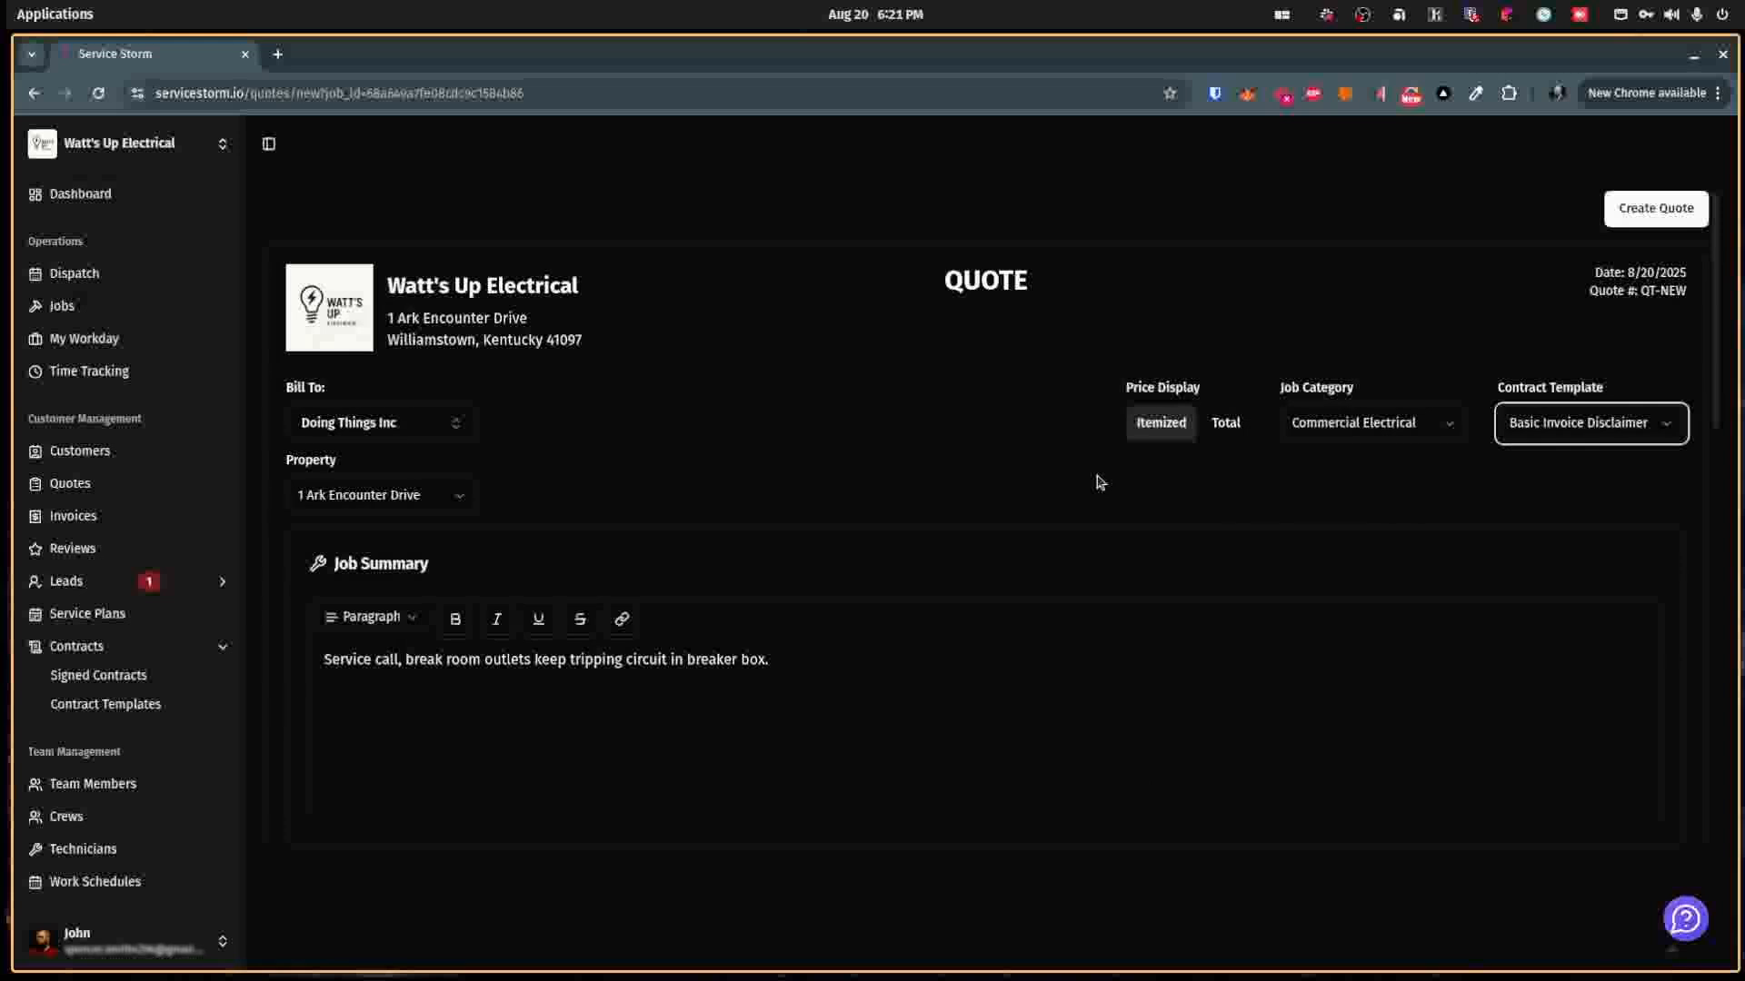
Step: Replace the empty line item in Option 1 with one Trip Charge service
scroll(1099, 482, down, 7)
scroll(1097, 480, up, 5)
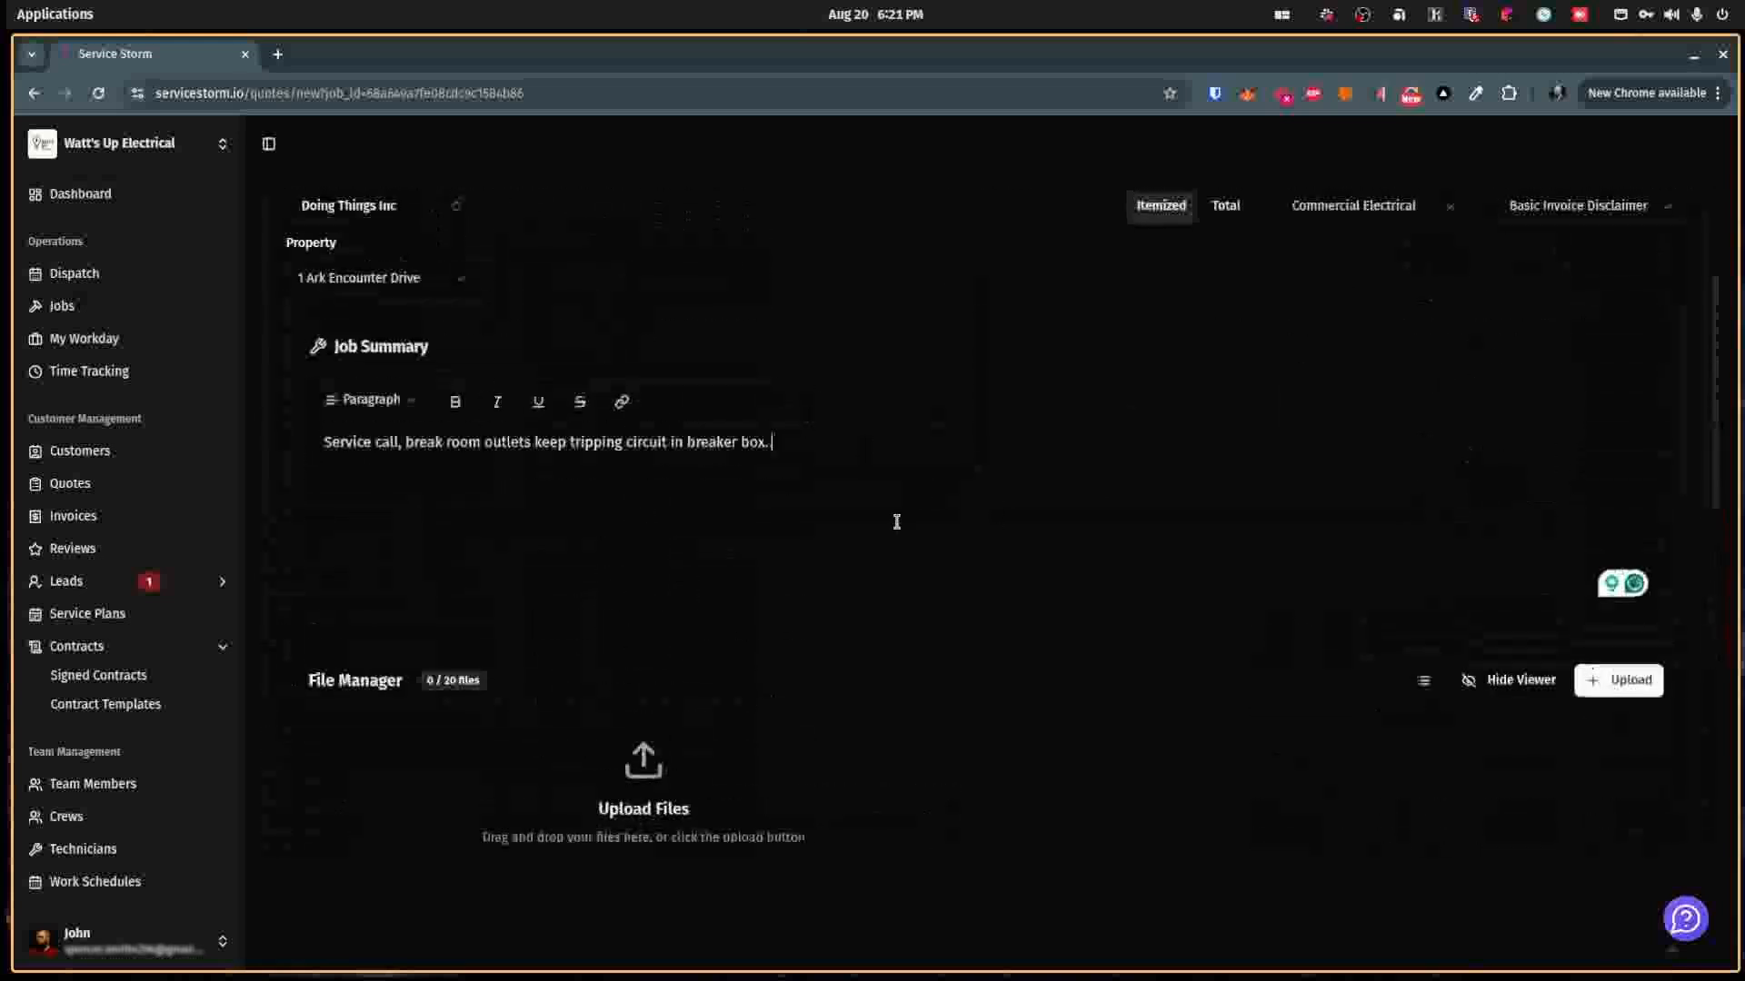
scroll(335, 518, down, 2)
scroll(666, 521, down, 2)
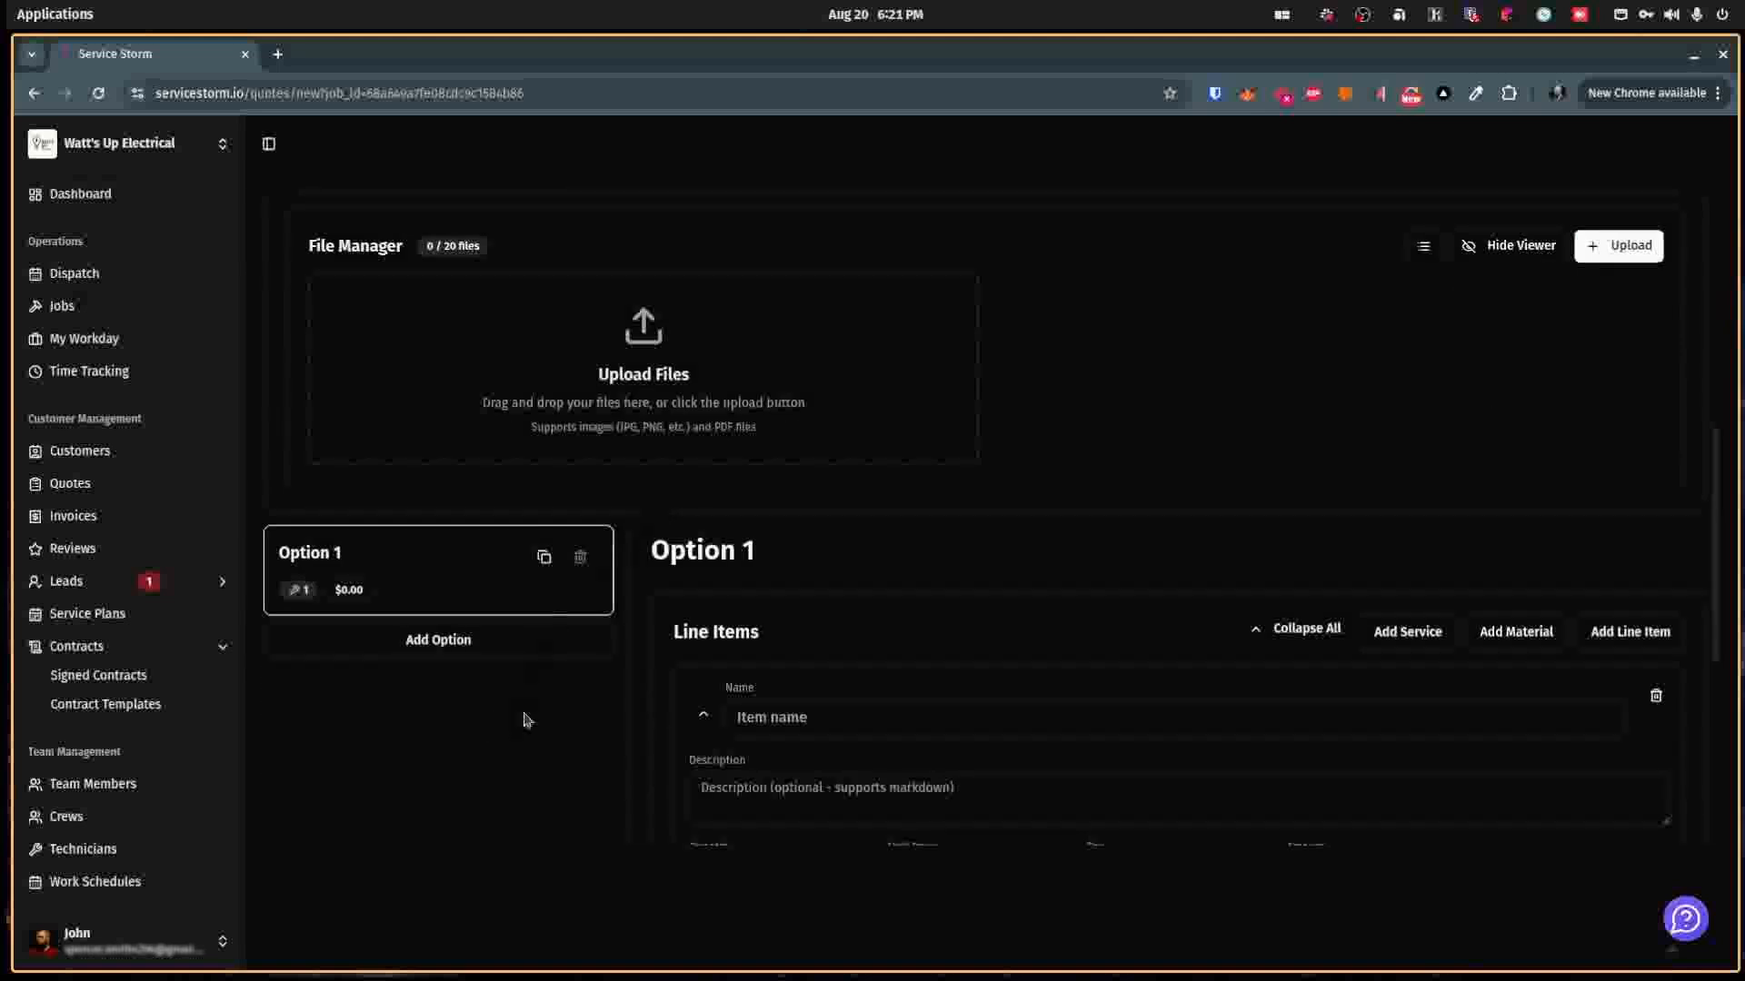
scroll(813, 638, down, 2)
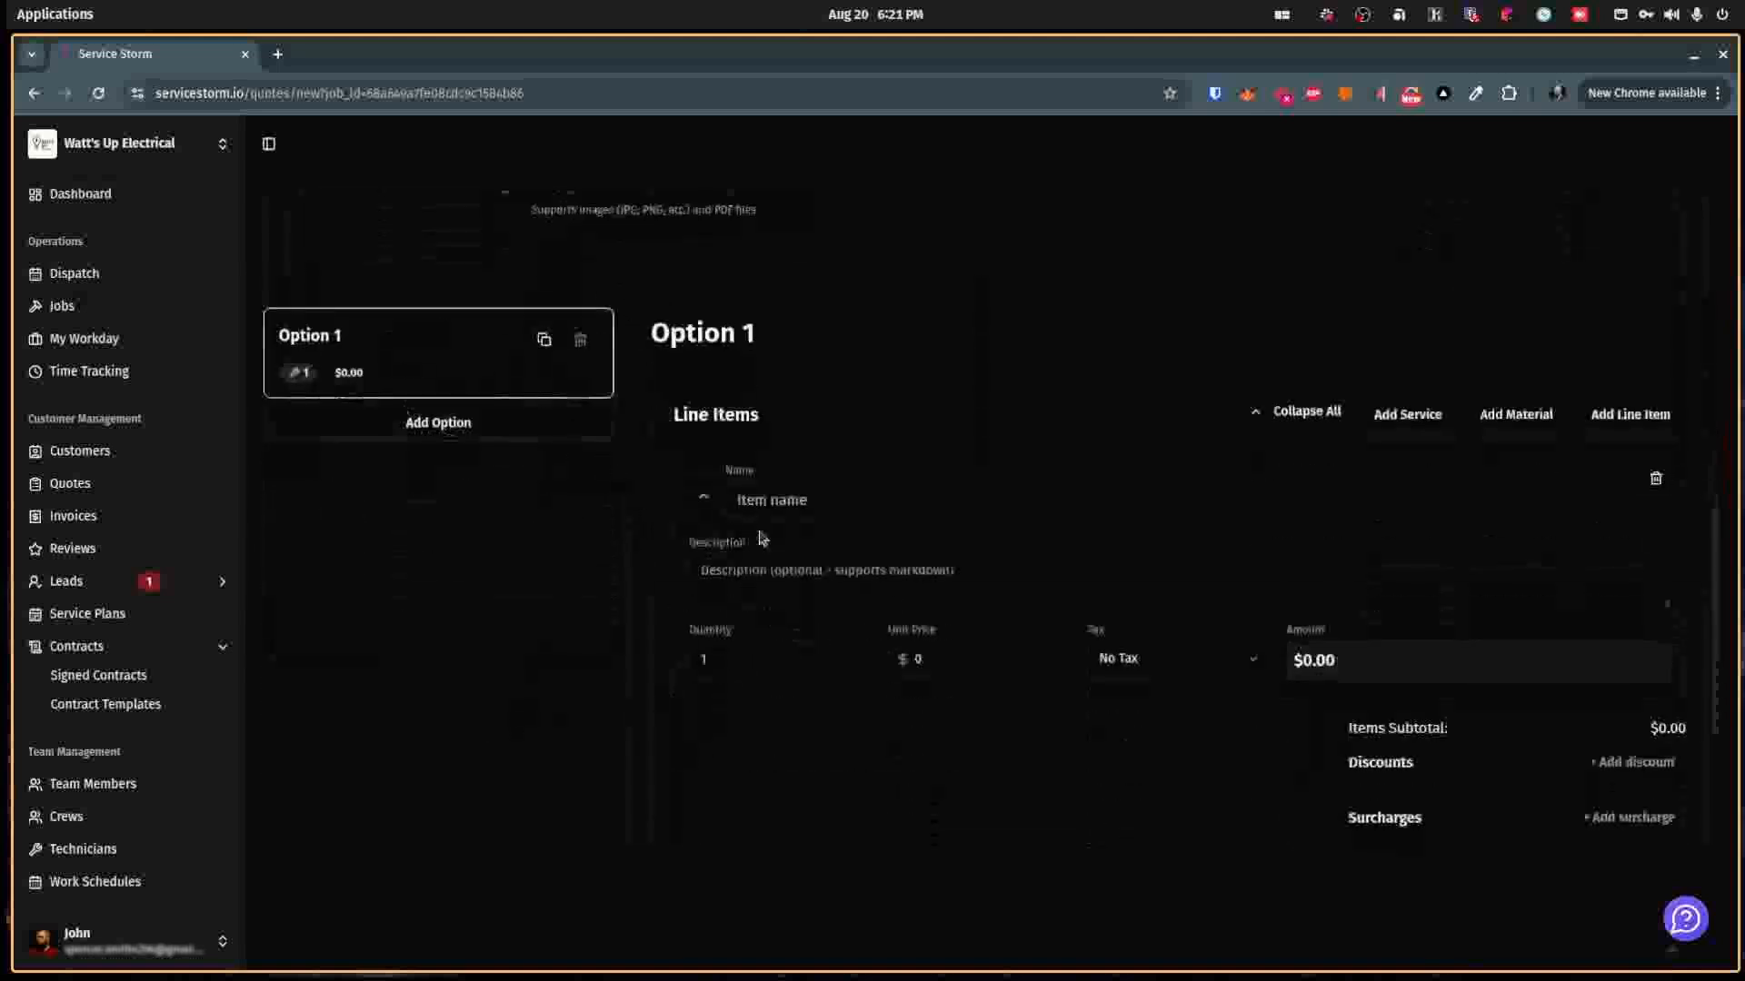
click(1655, 477)
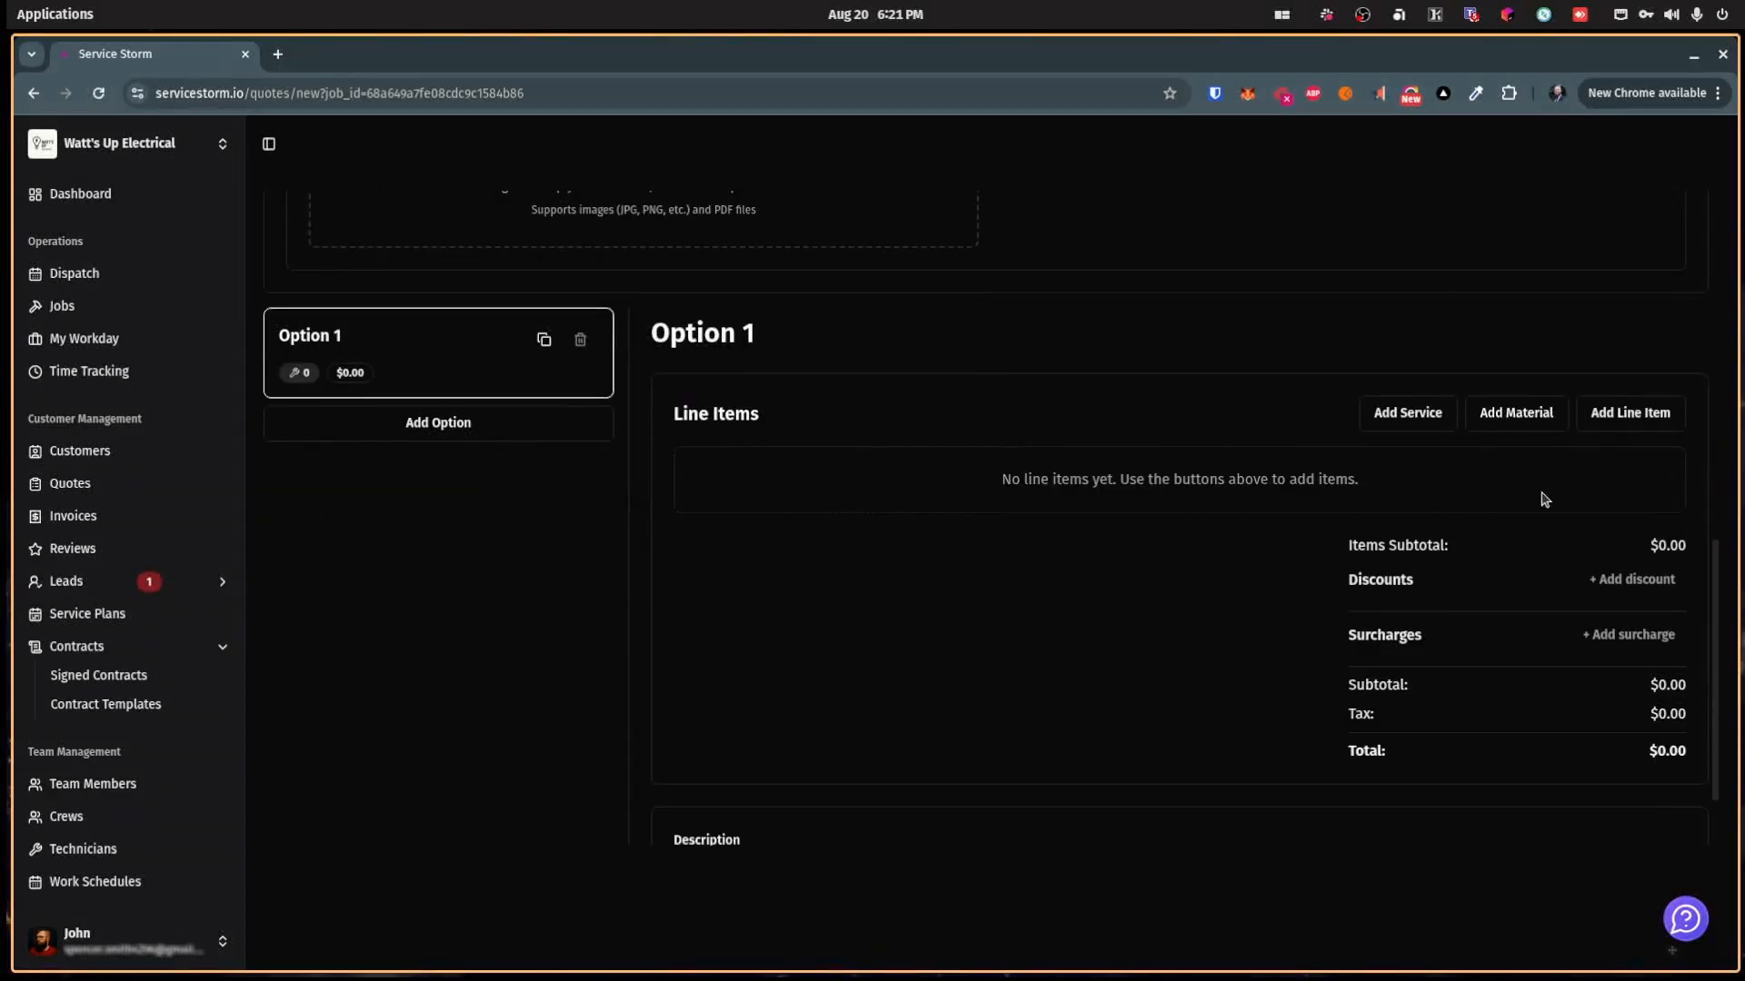
click(1410, 417)
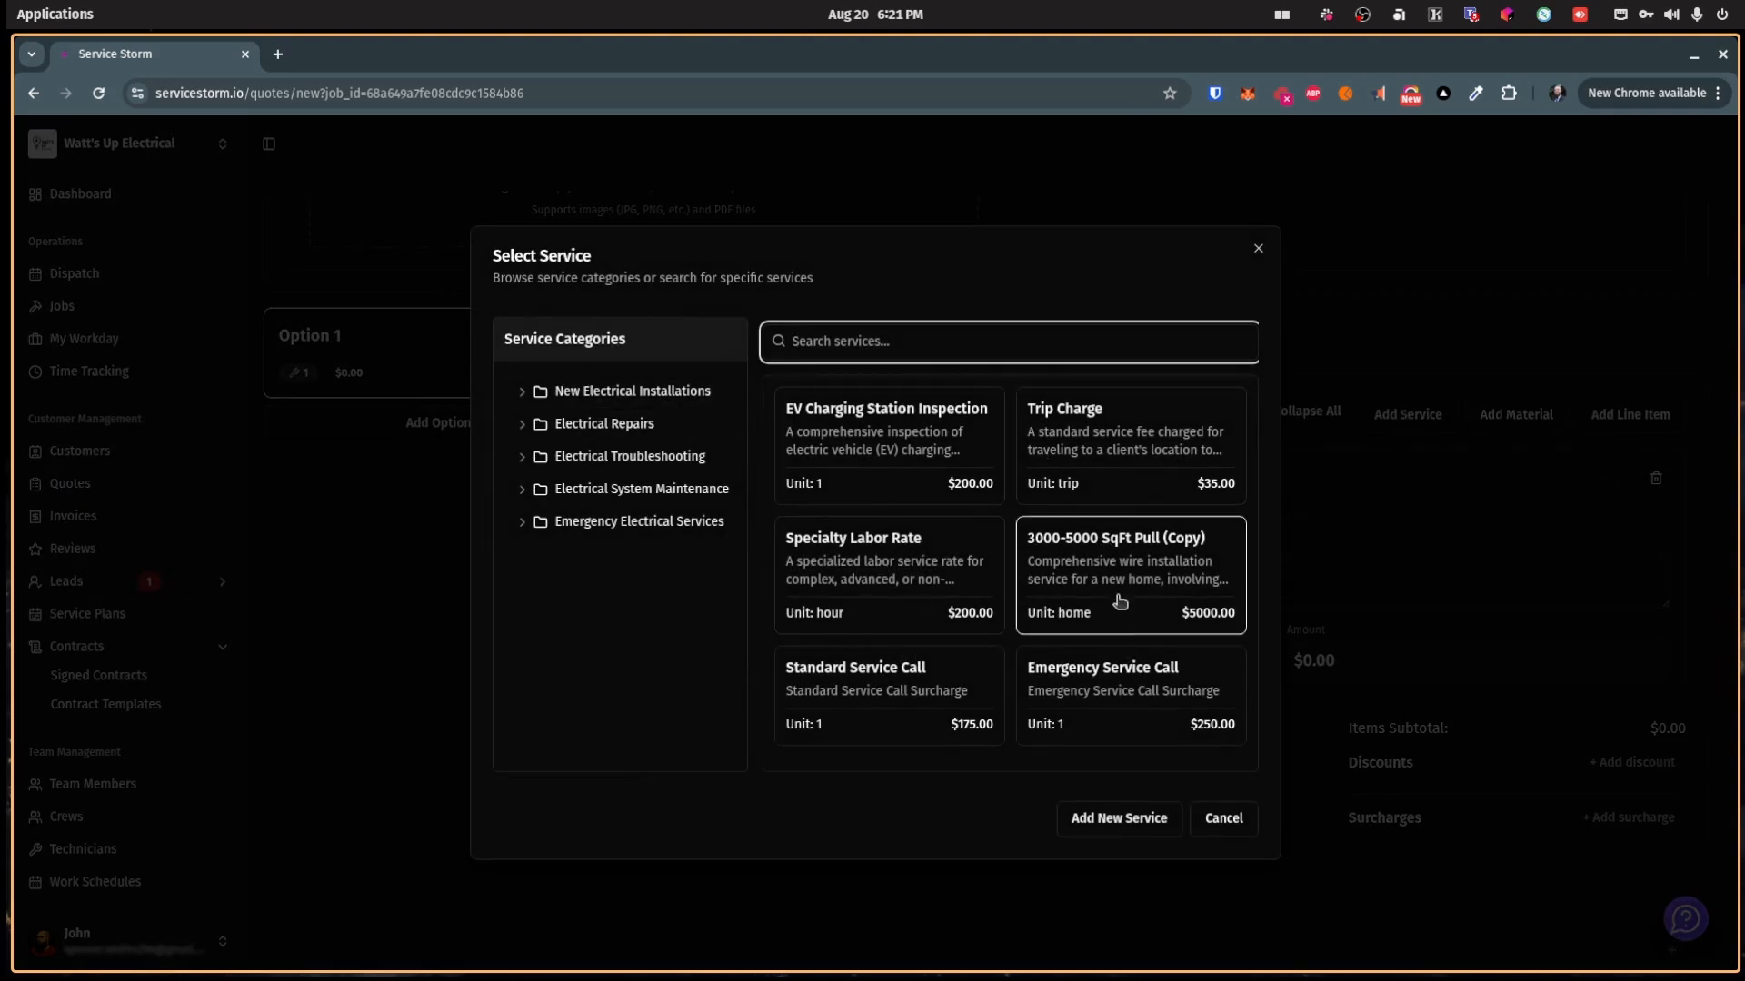
click(1118, 462)
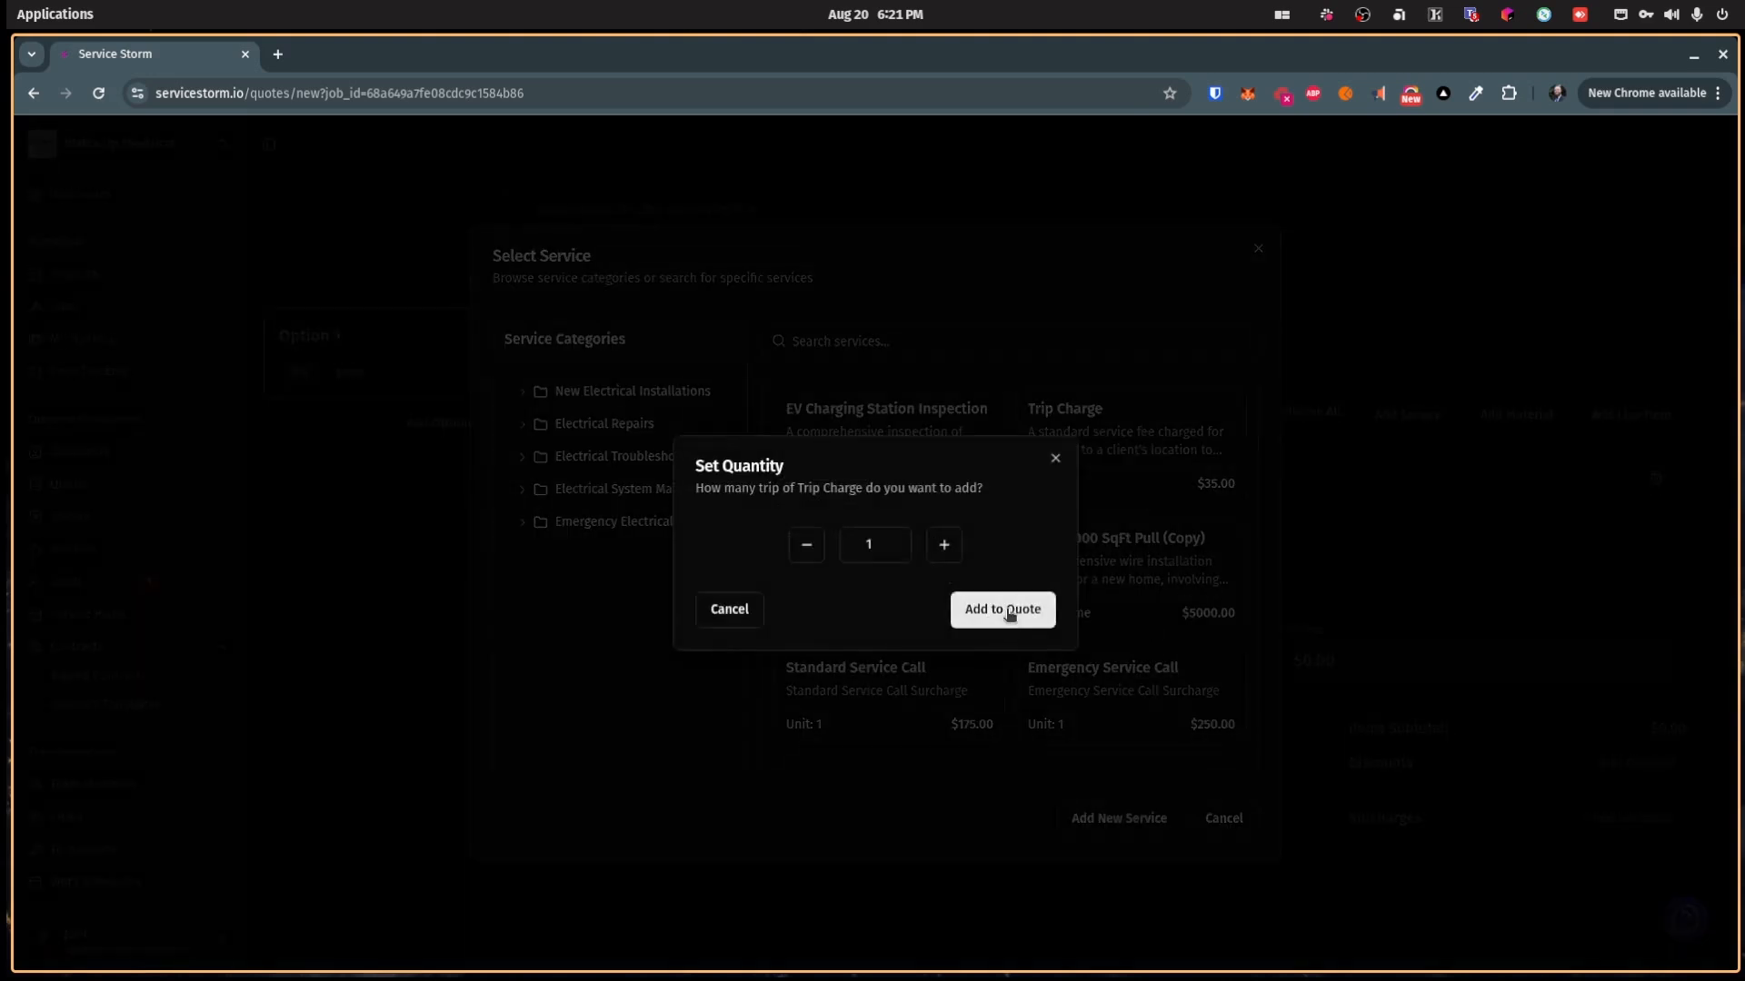
click(1009, 610)
Step: Add one 20 Amp Single-pole Breaker, discarding an extra blank line item
click(1480, 417)
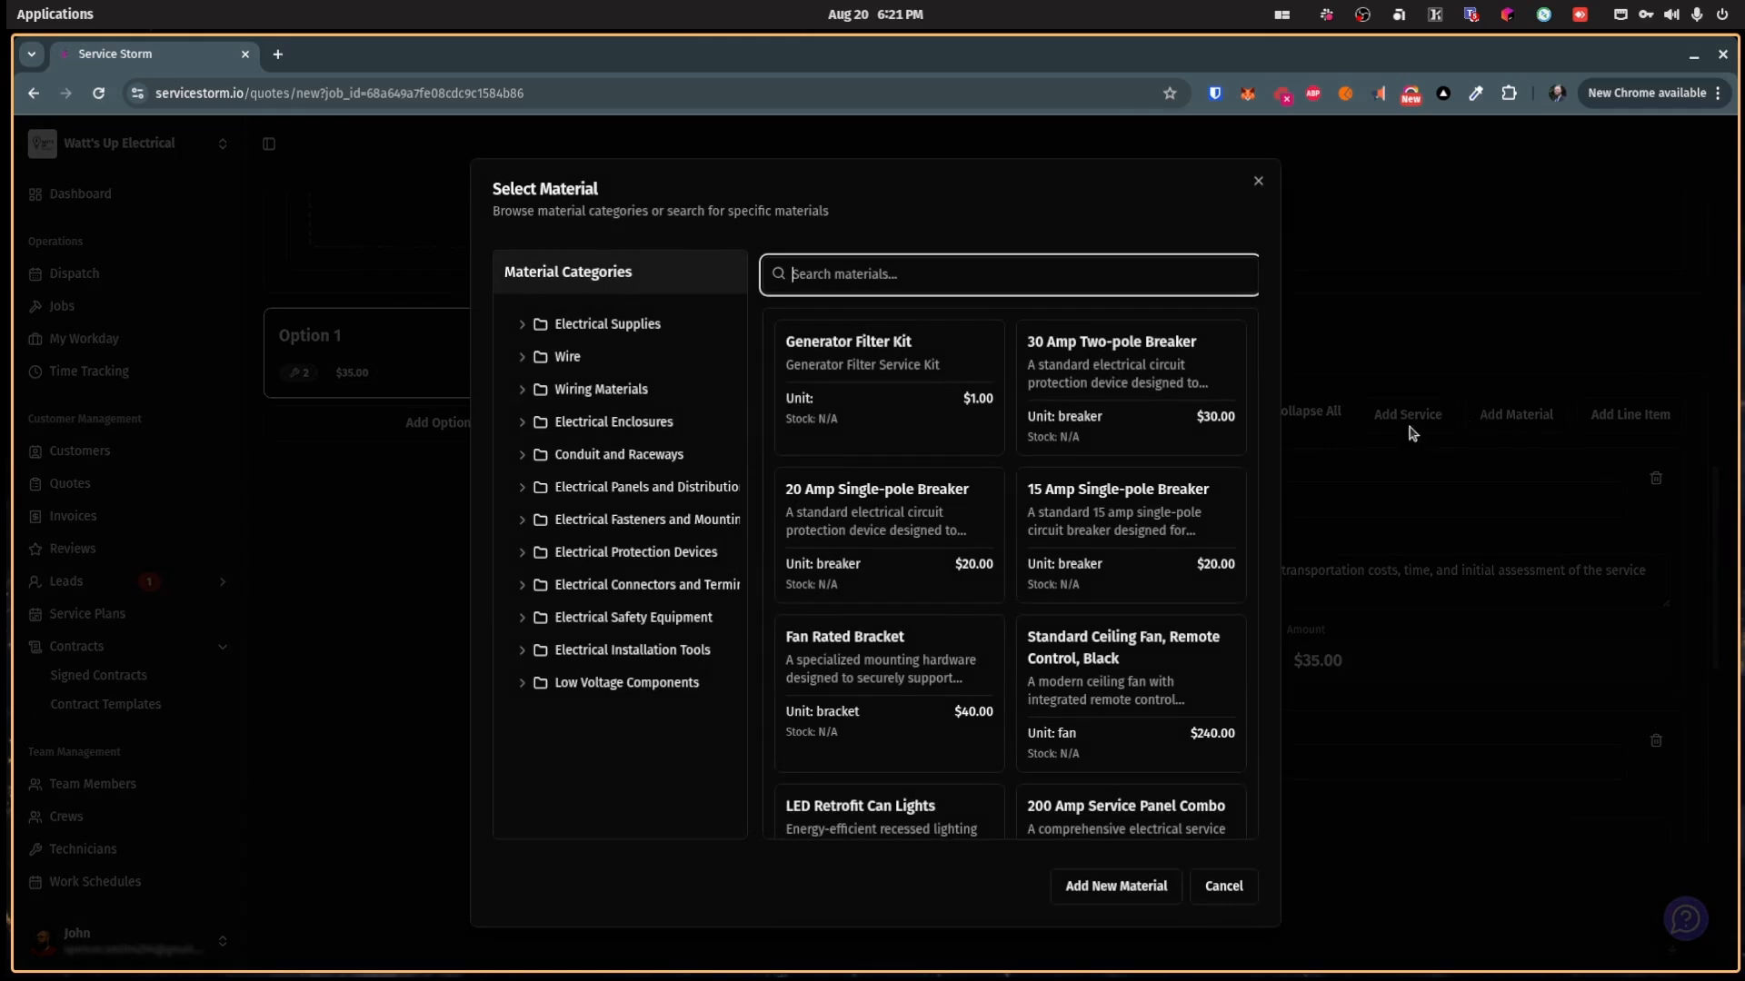
click(887, 571)
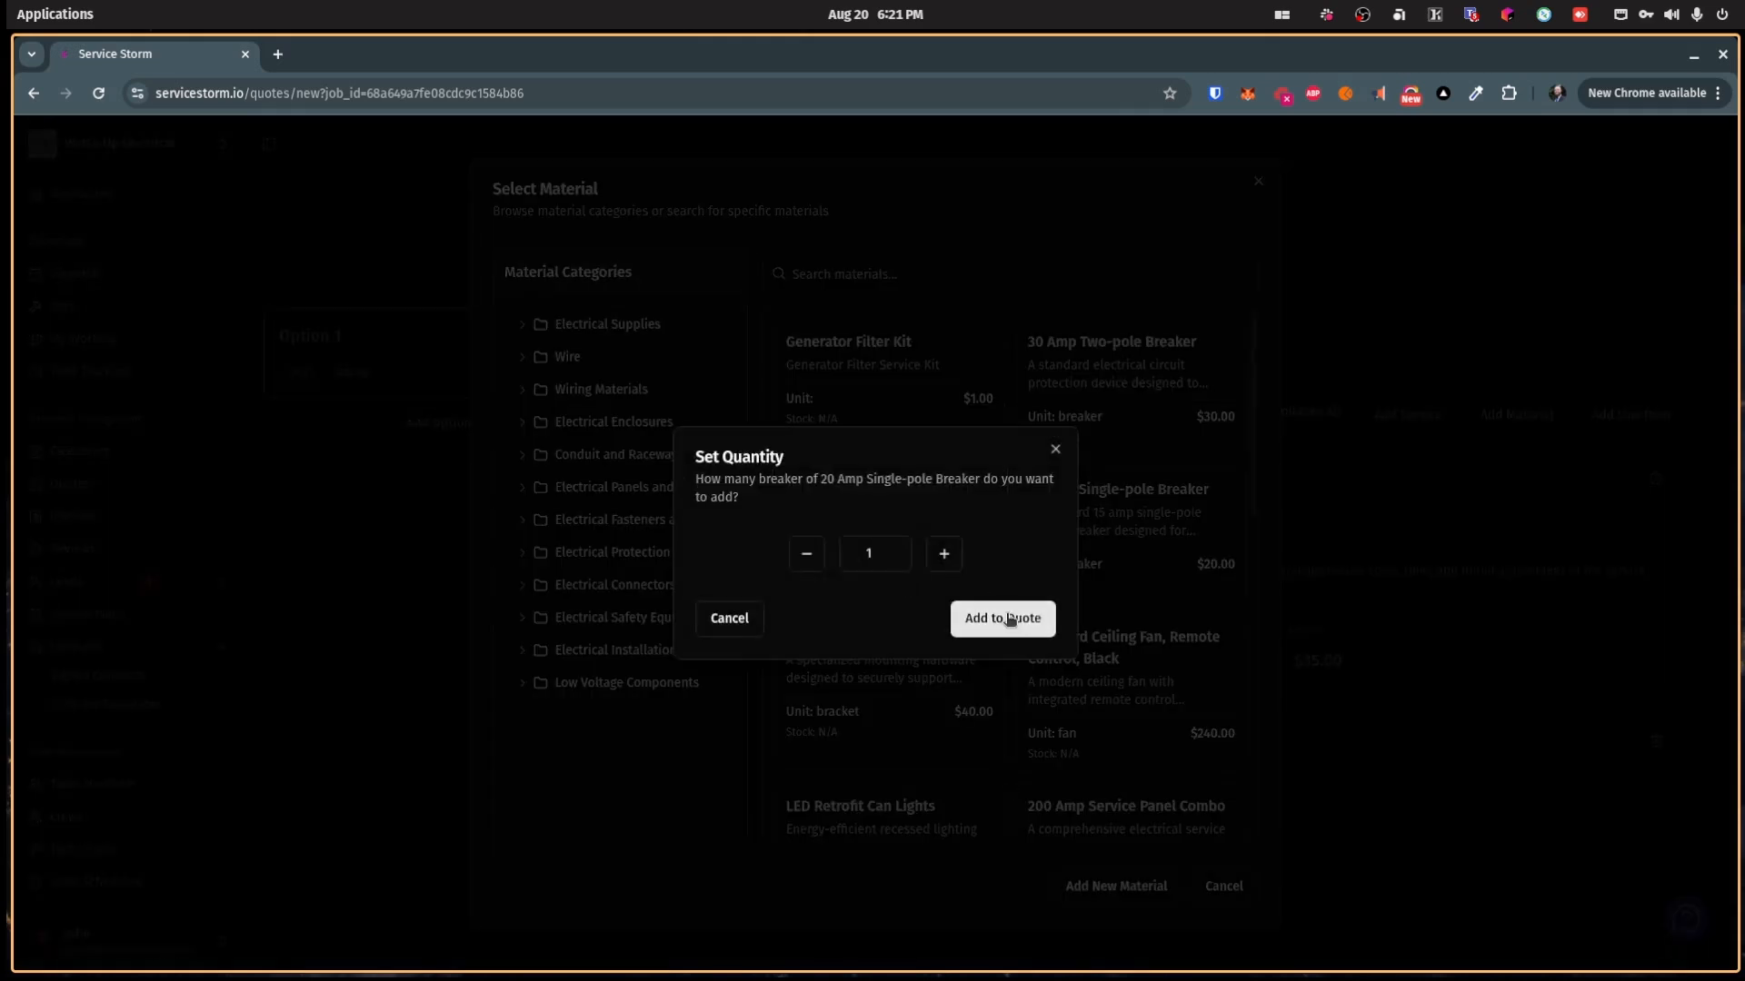
click(1009, 618)
scroll(1105, 660, down, 5)
scroll(1109, 658, up, 5)
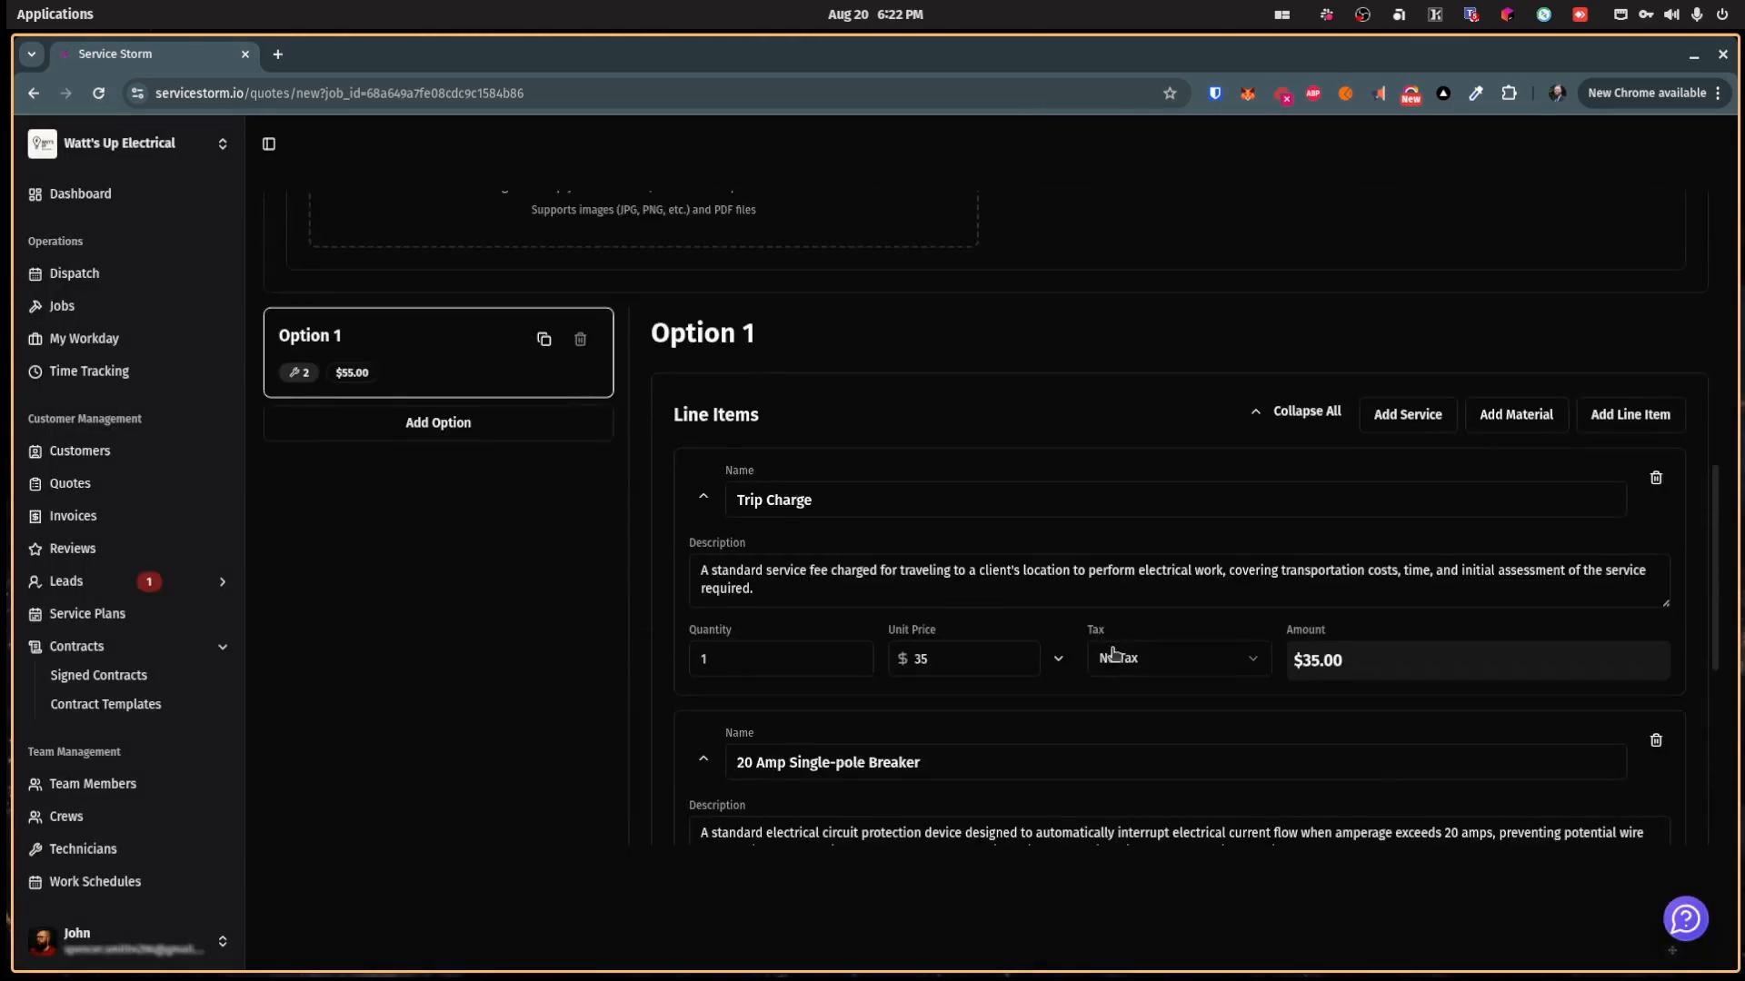
click(1586, 415)
click(867, 588)
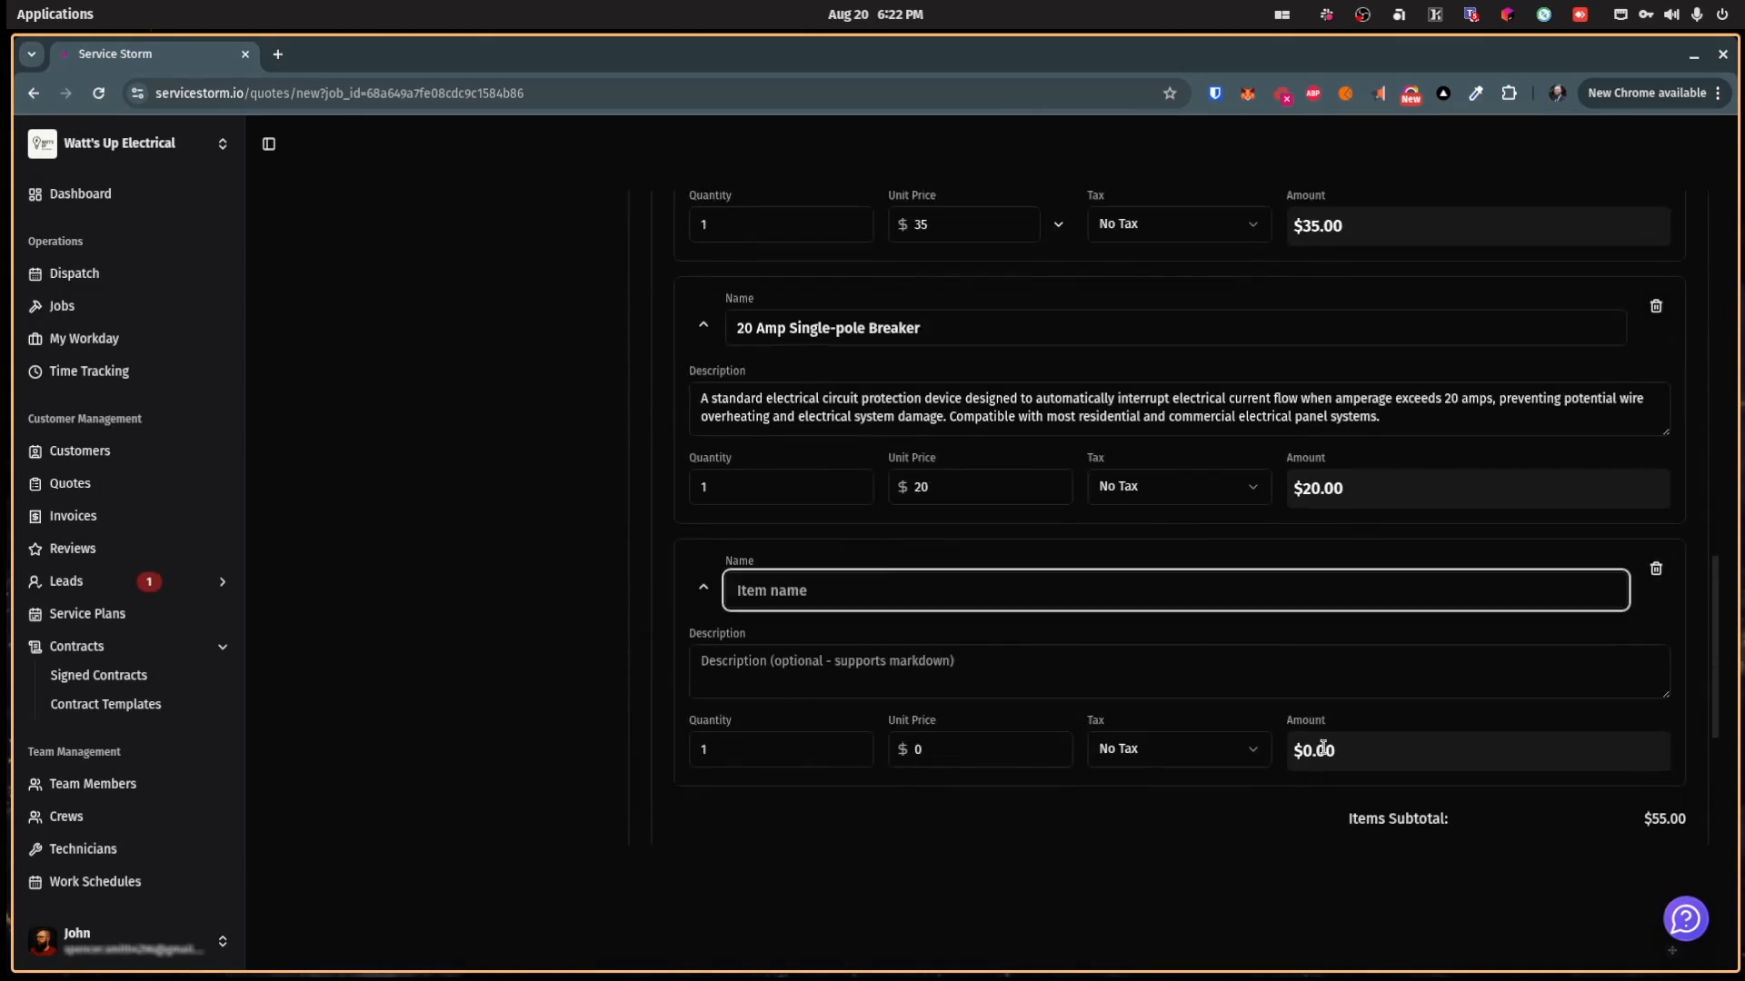
click(1655, 570)
Step: Apply State Sales 7% tax to the Trip Charge, leaving the breaker untaxed
scroll(1219, 569, up, 3)
scroll(1363, 637, down, 3)
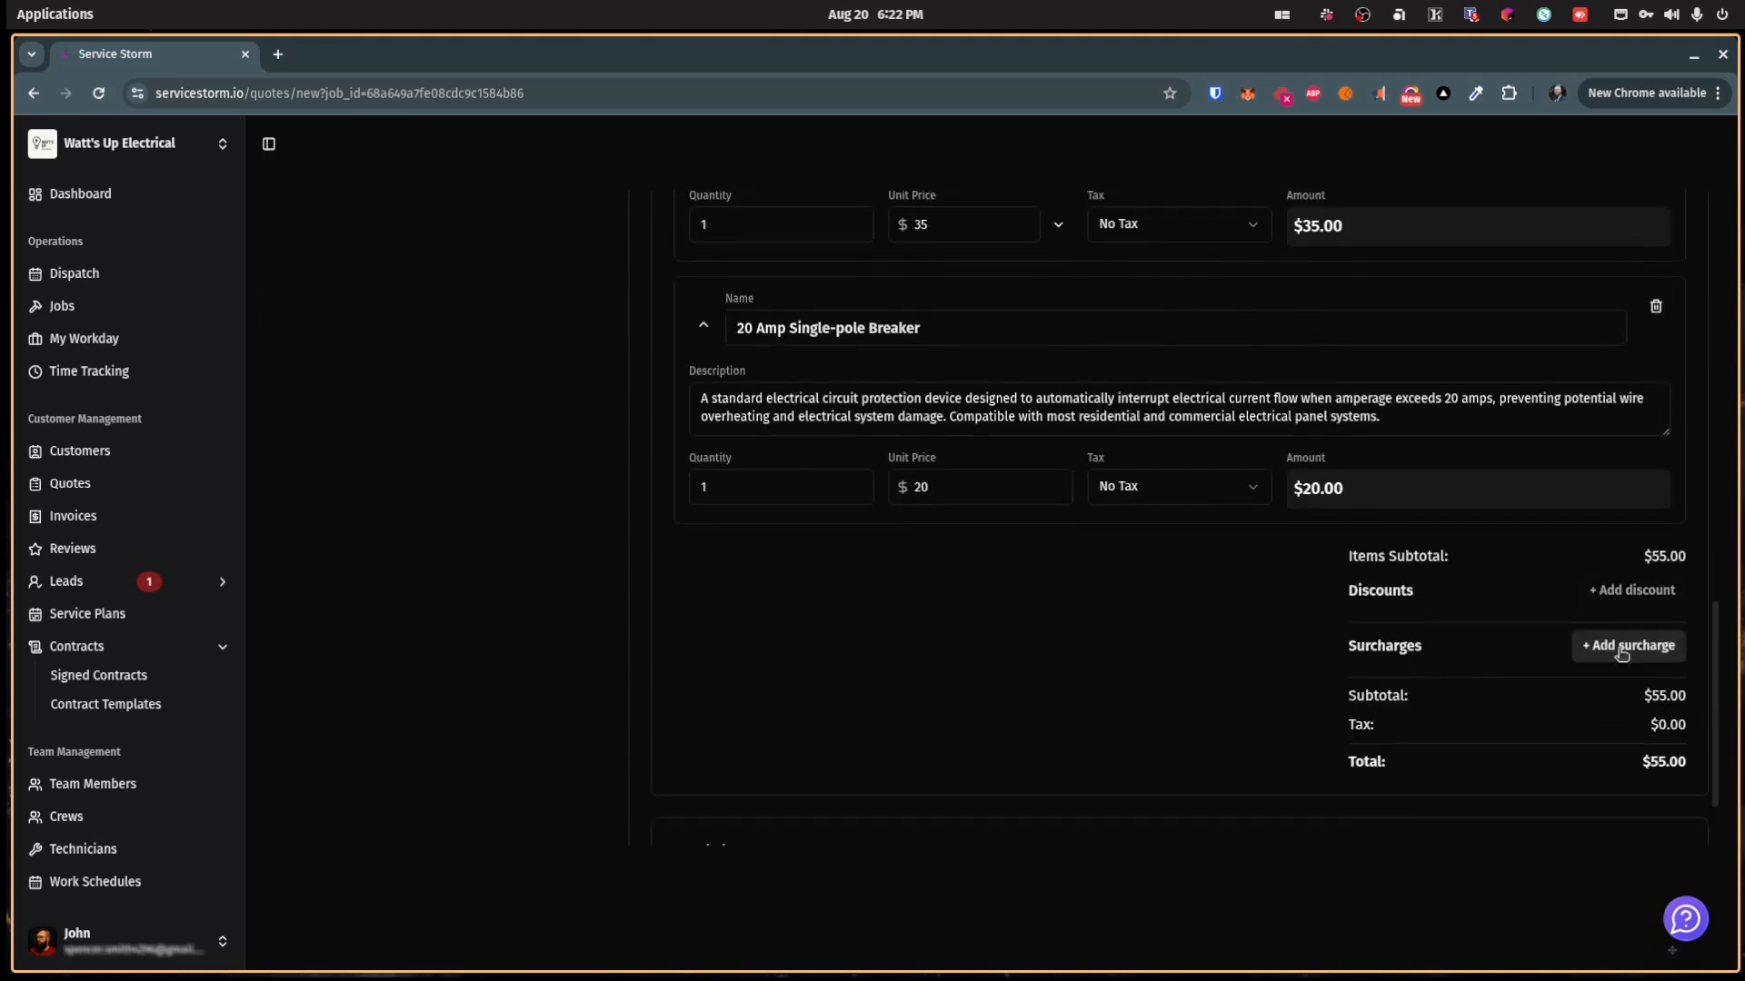
scroll(1022, 578, up, 2)
scroll(1021, 578, up, 1)
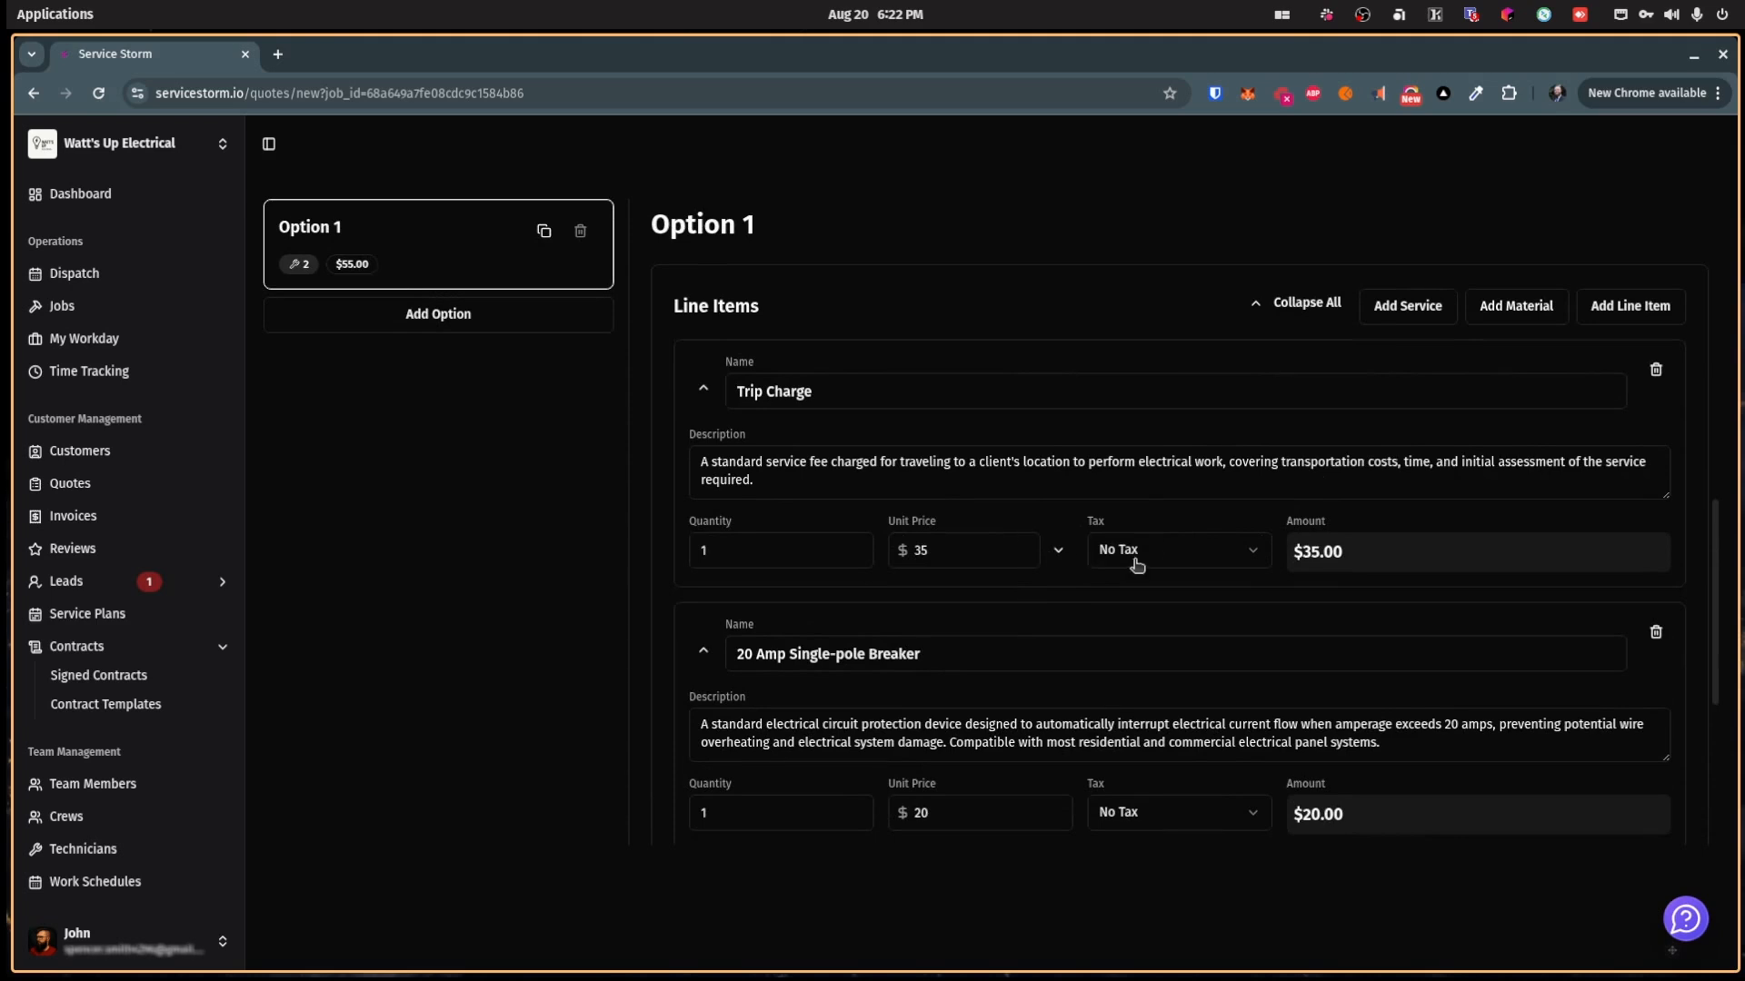
click(1184, 554)
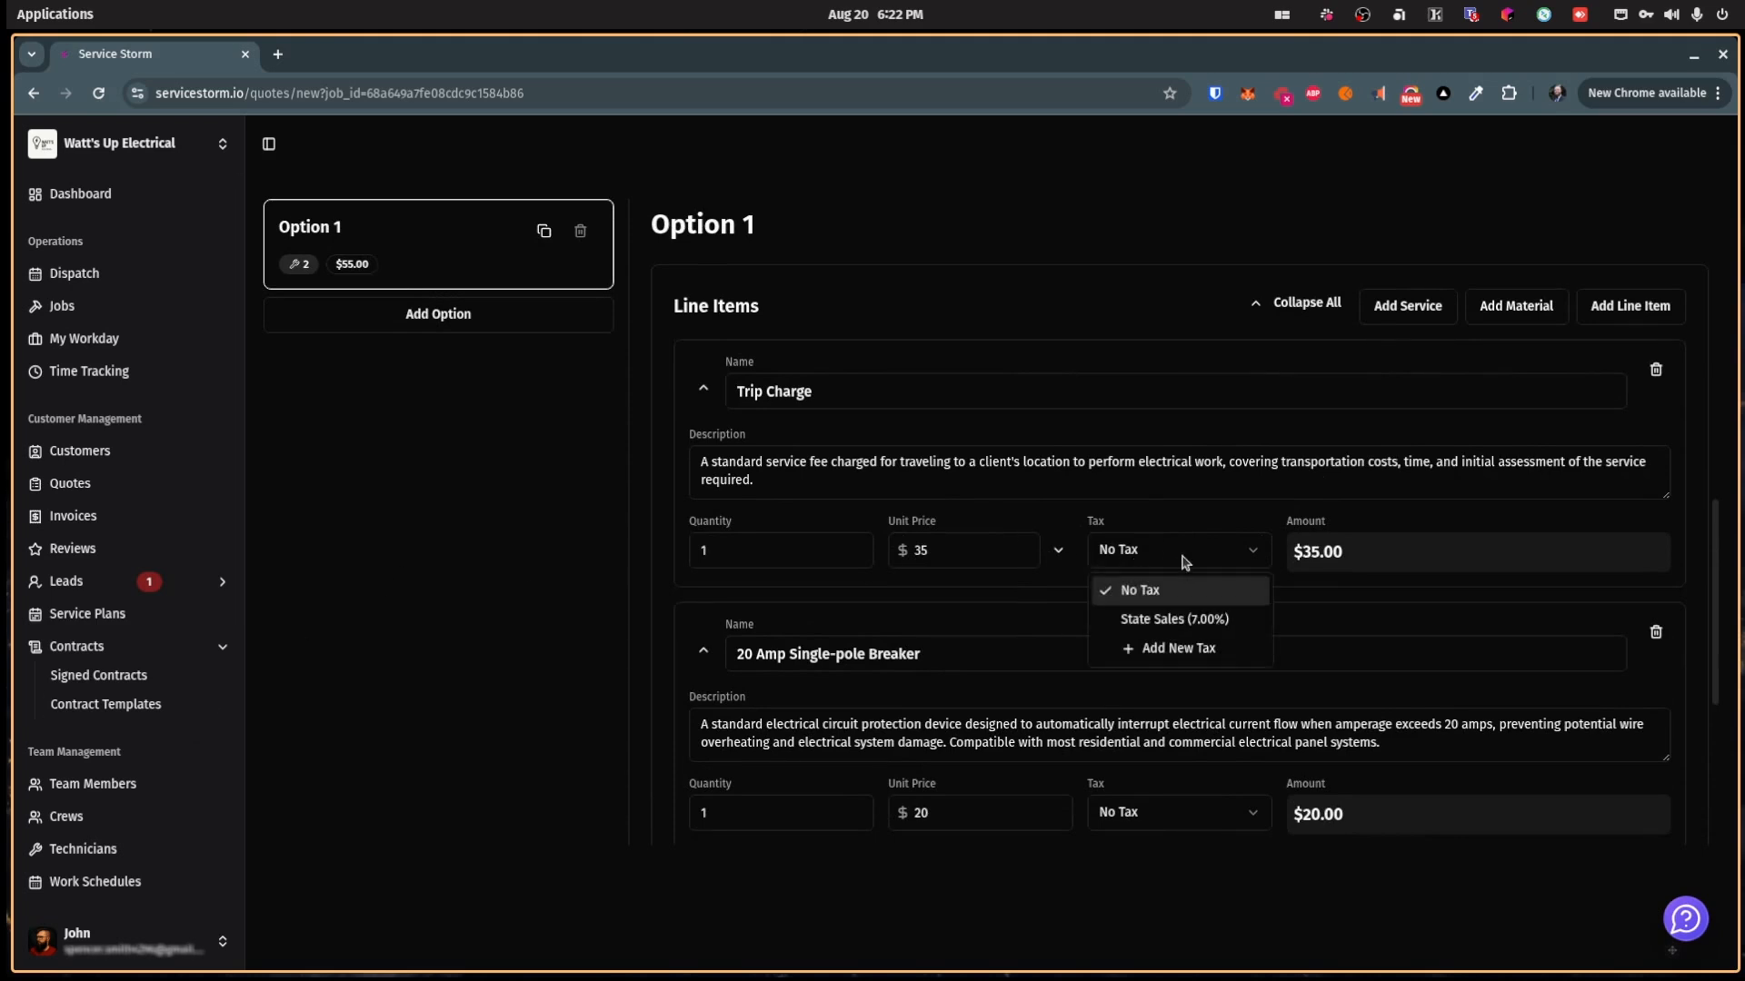
click(1177, 622)
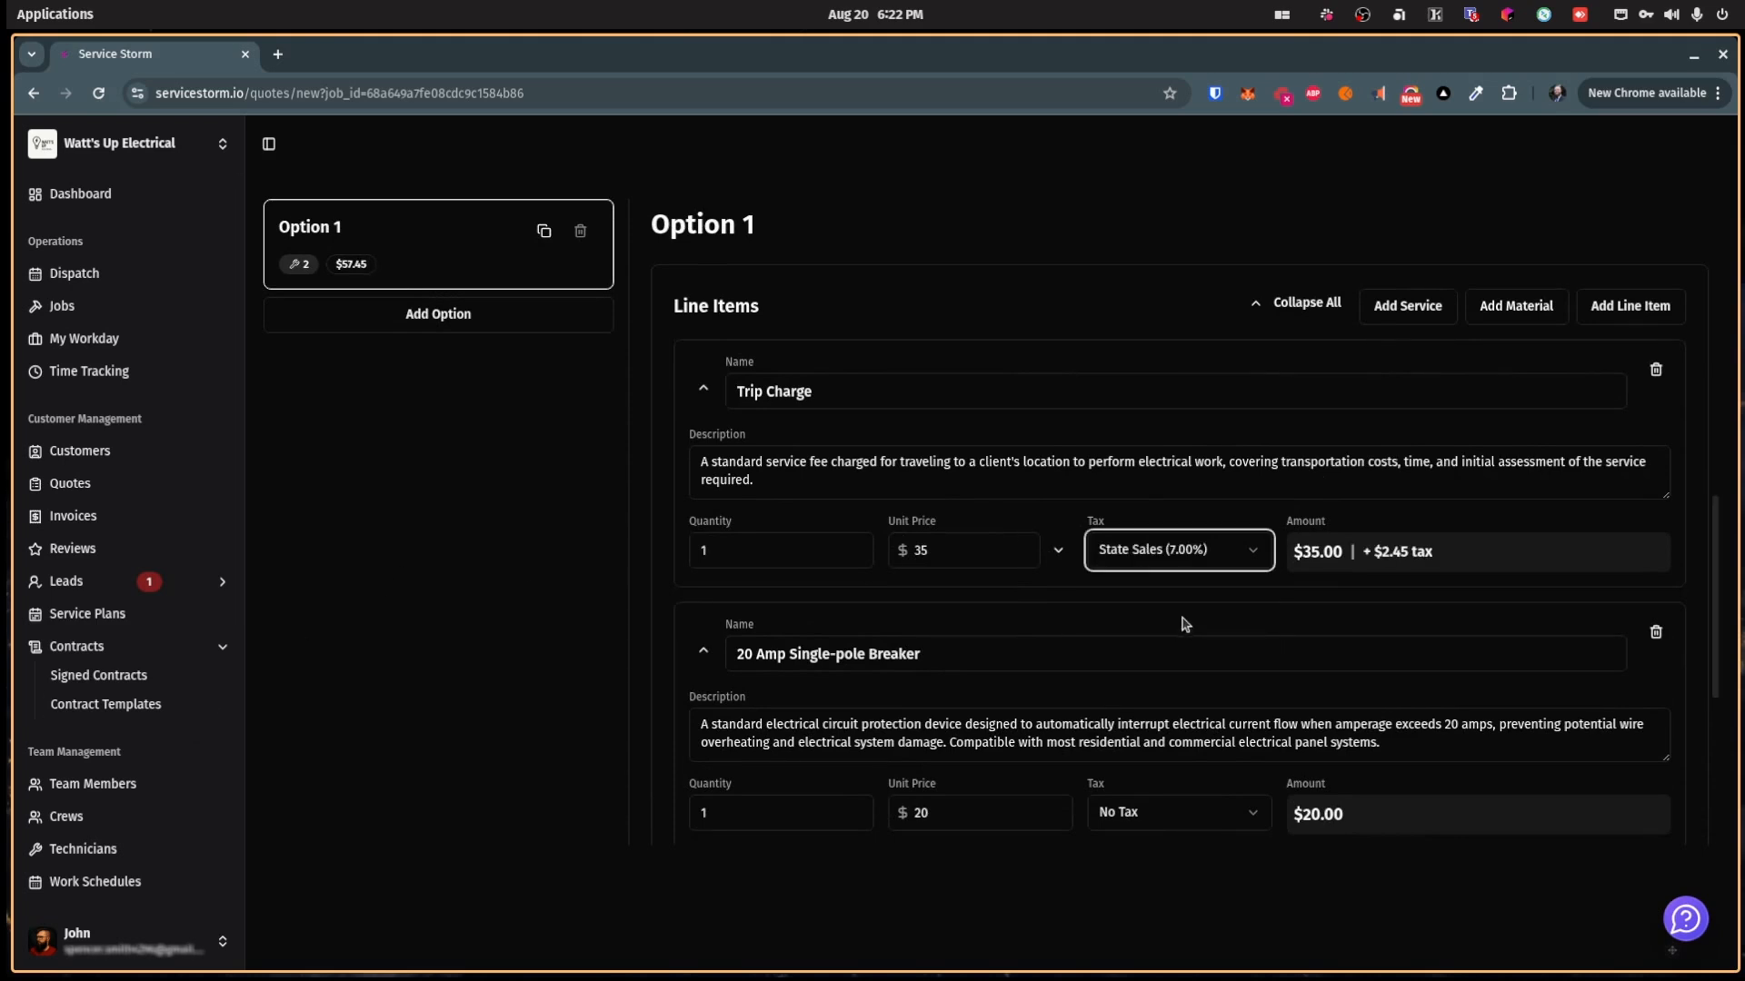
click(1229, 809)
click(1174, 912)
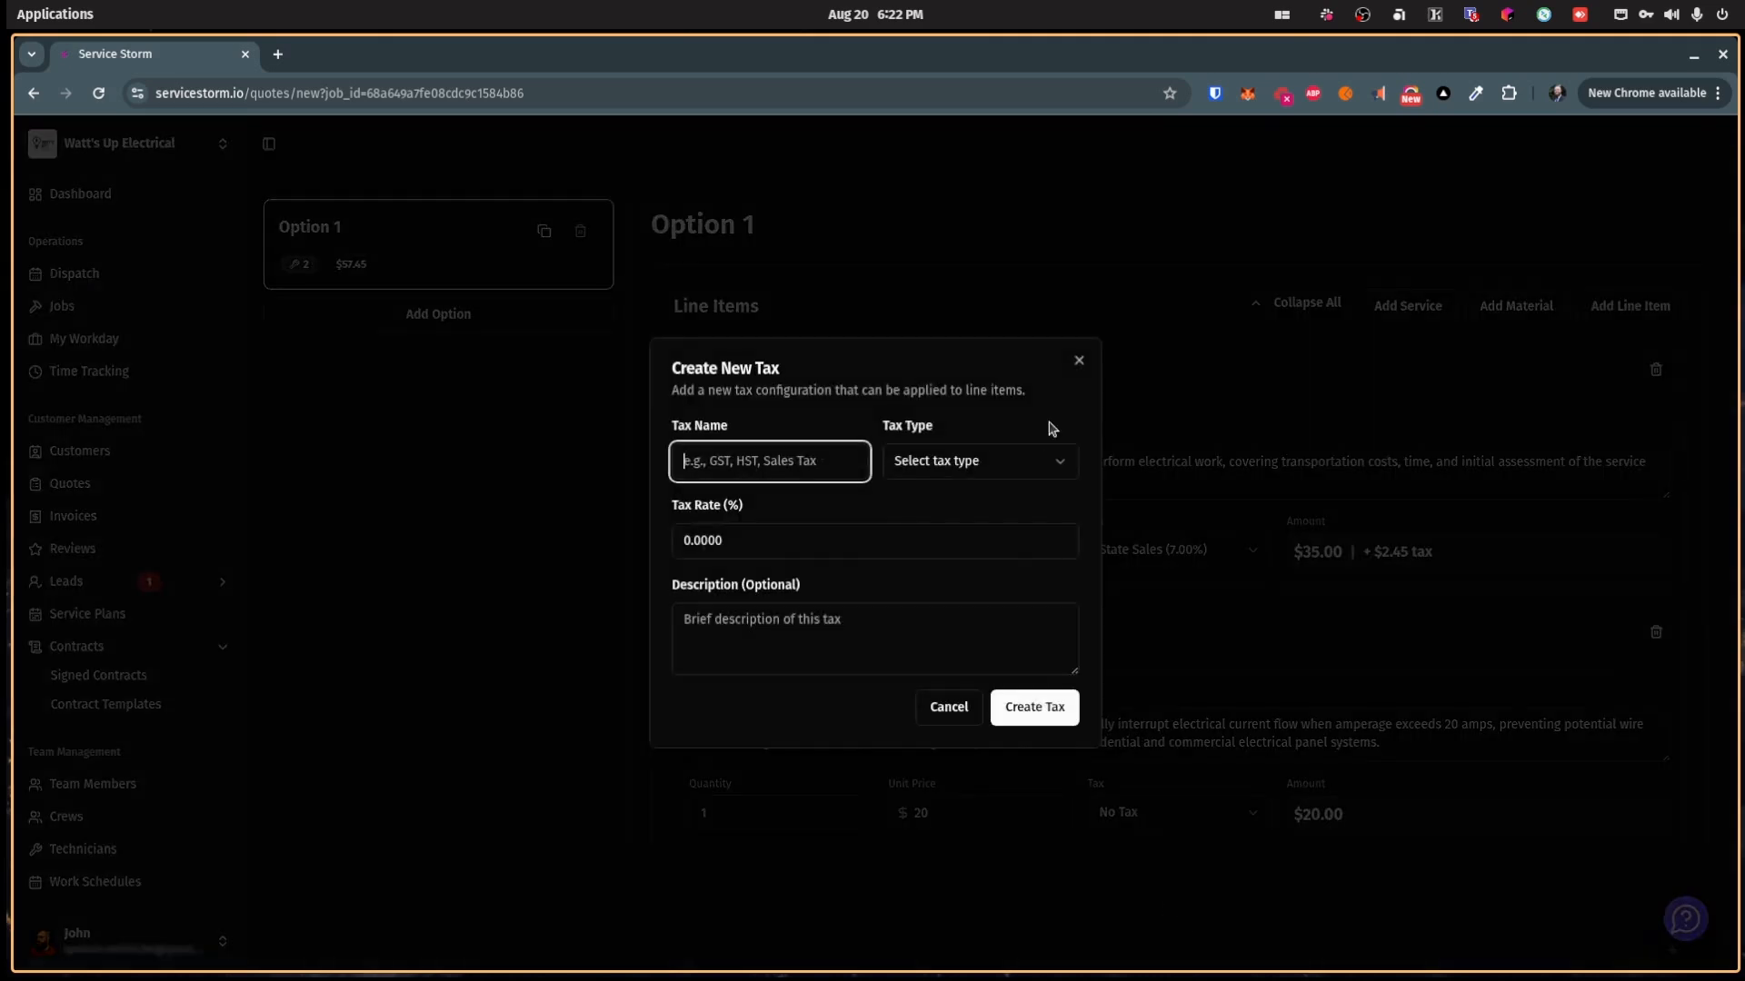
click(1081, 364)
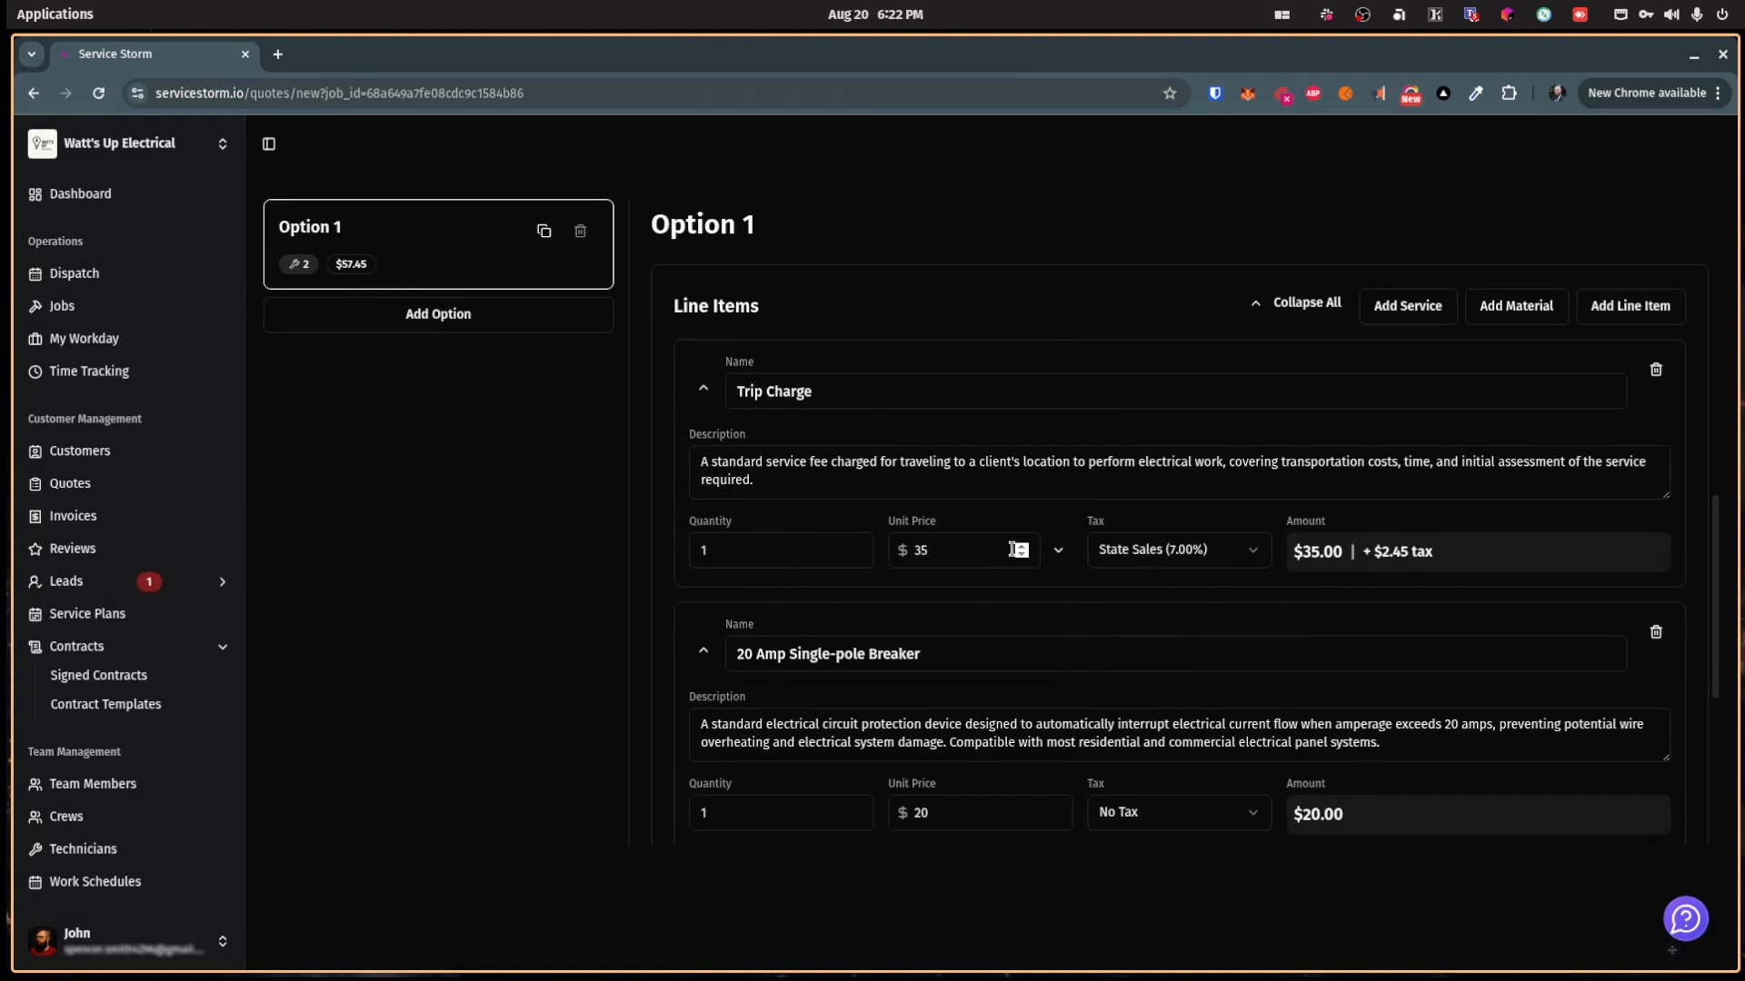
scroll(1045, 527, up, 3)
scroll(986, 673, down, 3)
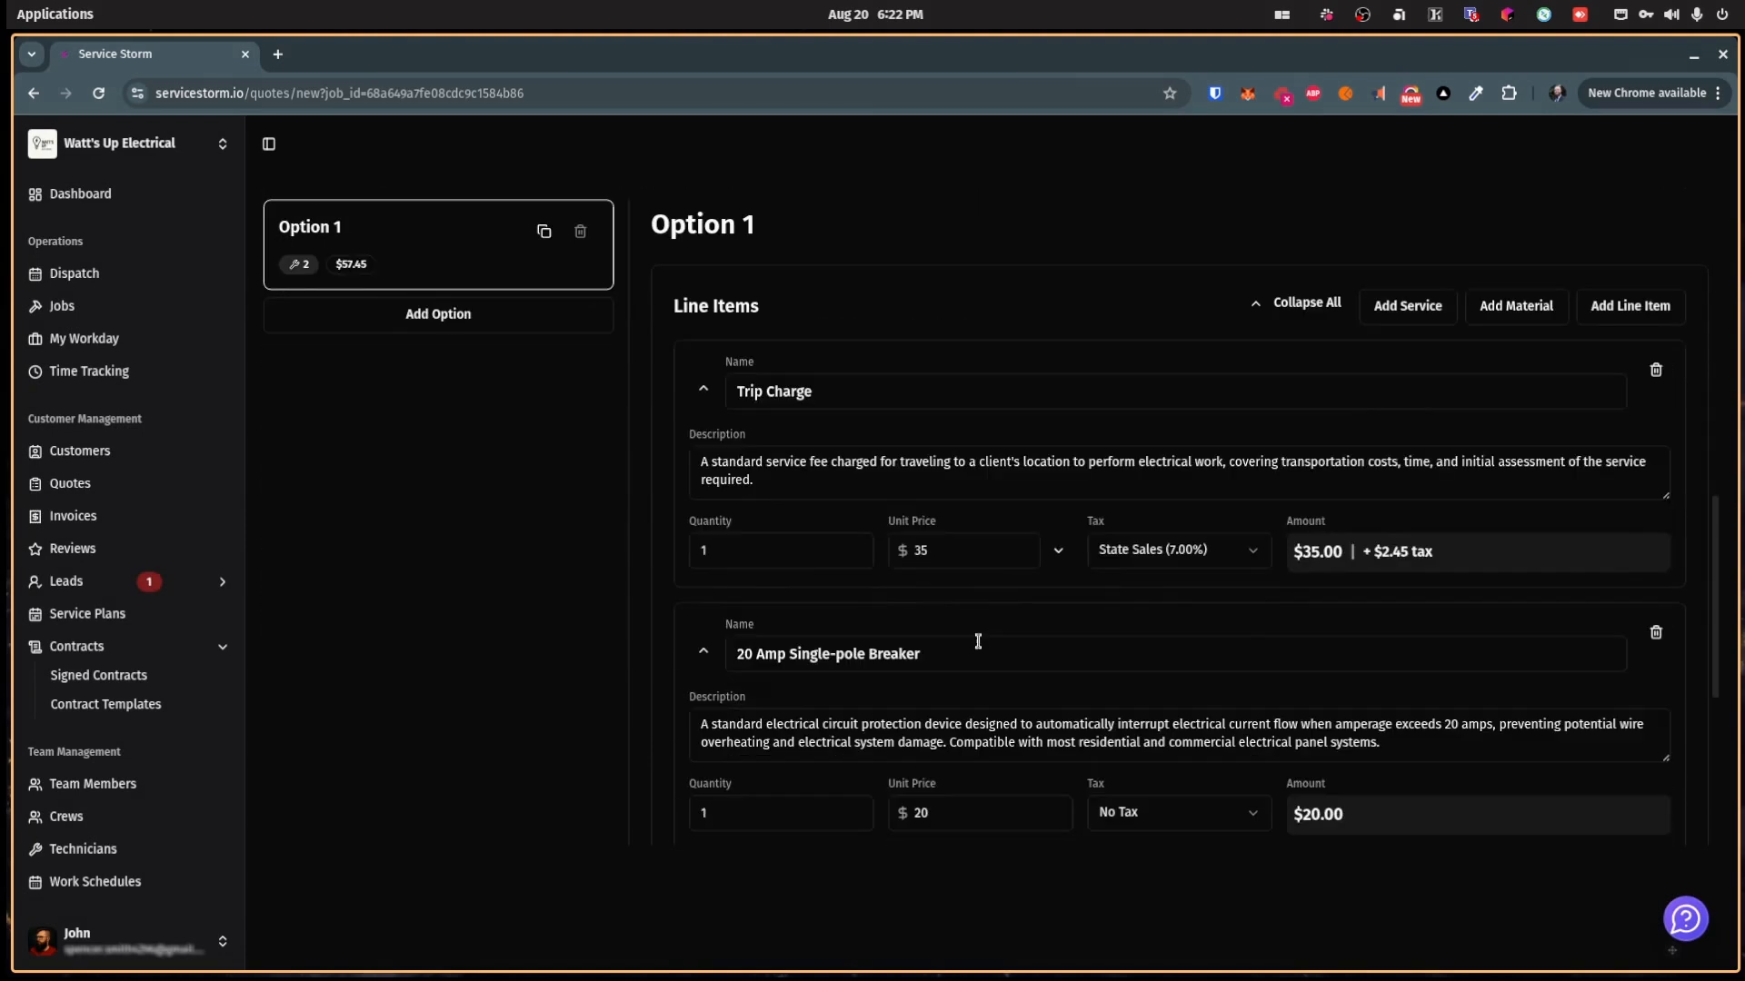
scroll(988, 580, up, 2)
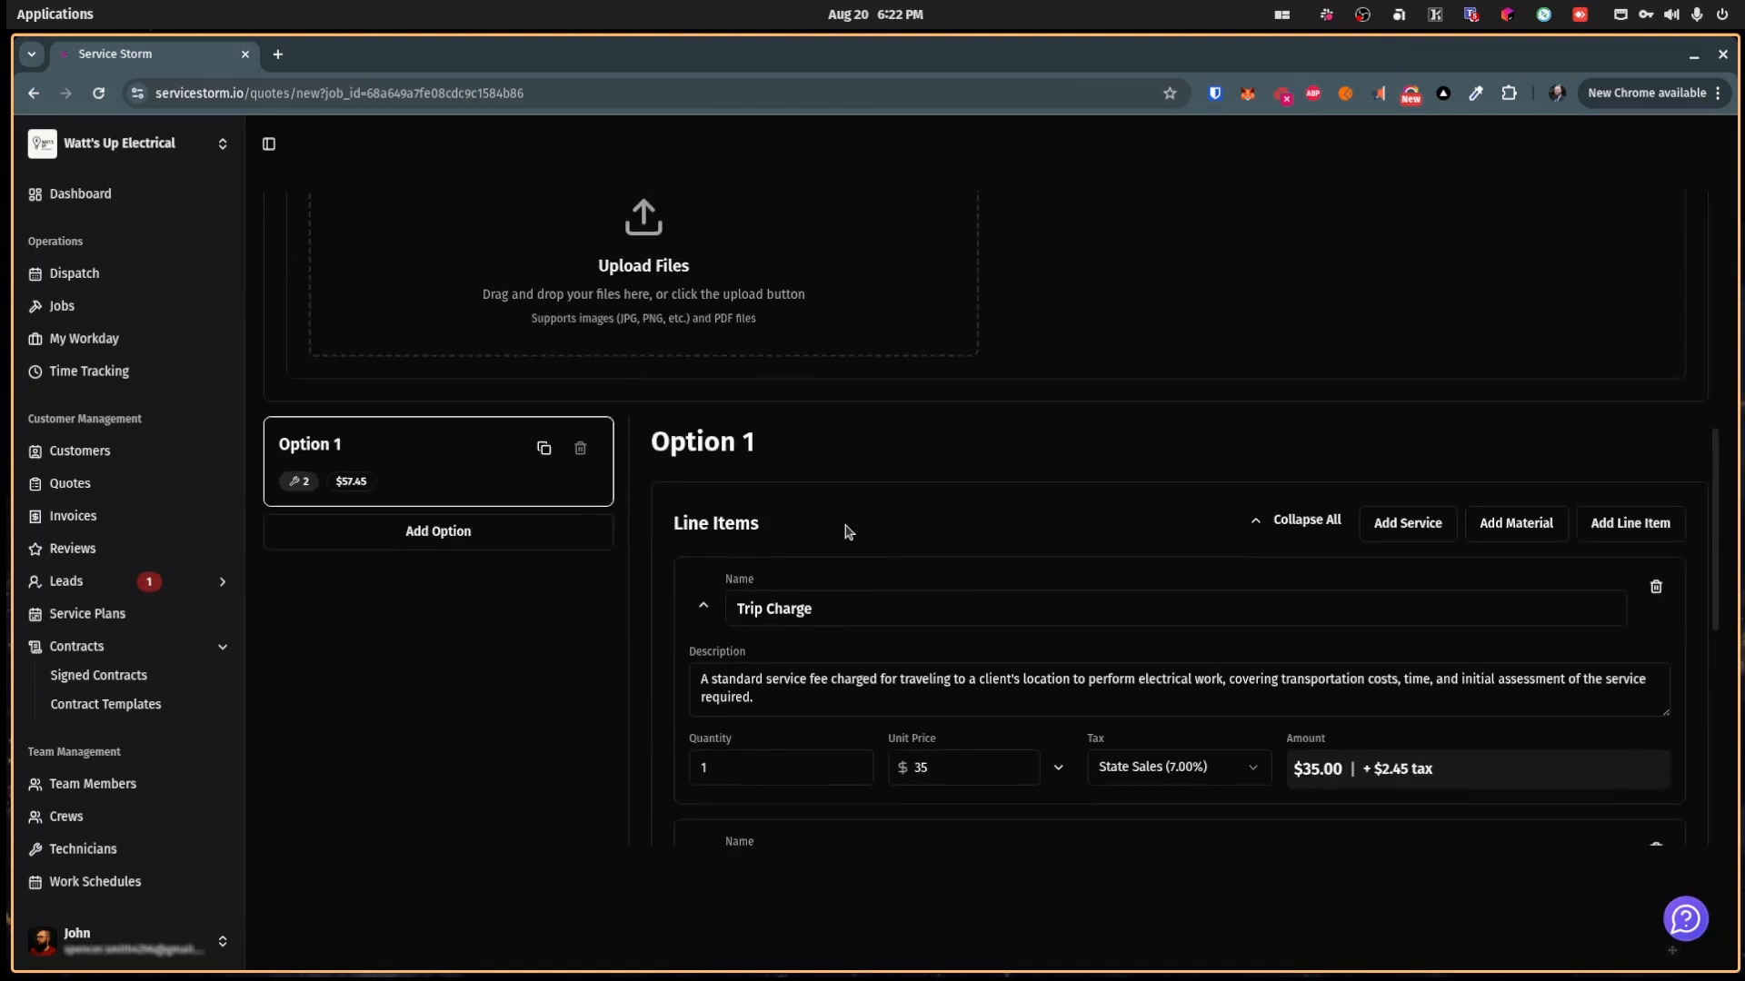
Step: Rename Option 1 to 'Best'
triple_click(746, 443)
text(Best)
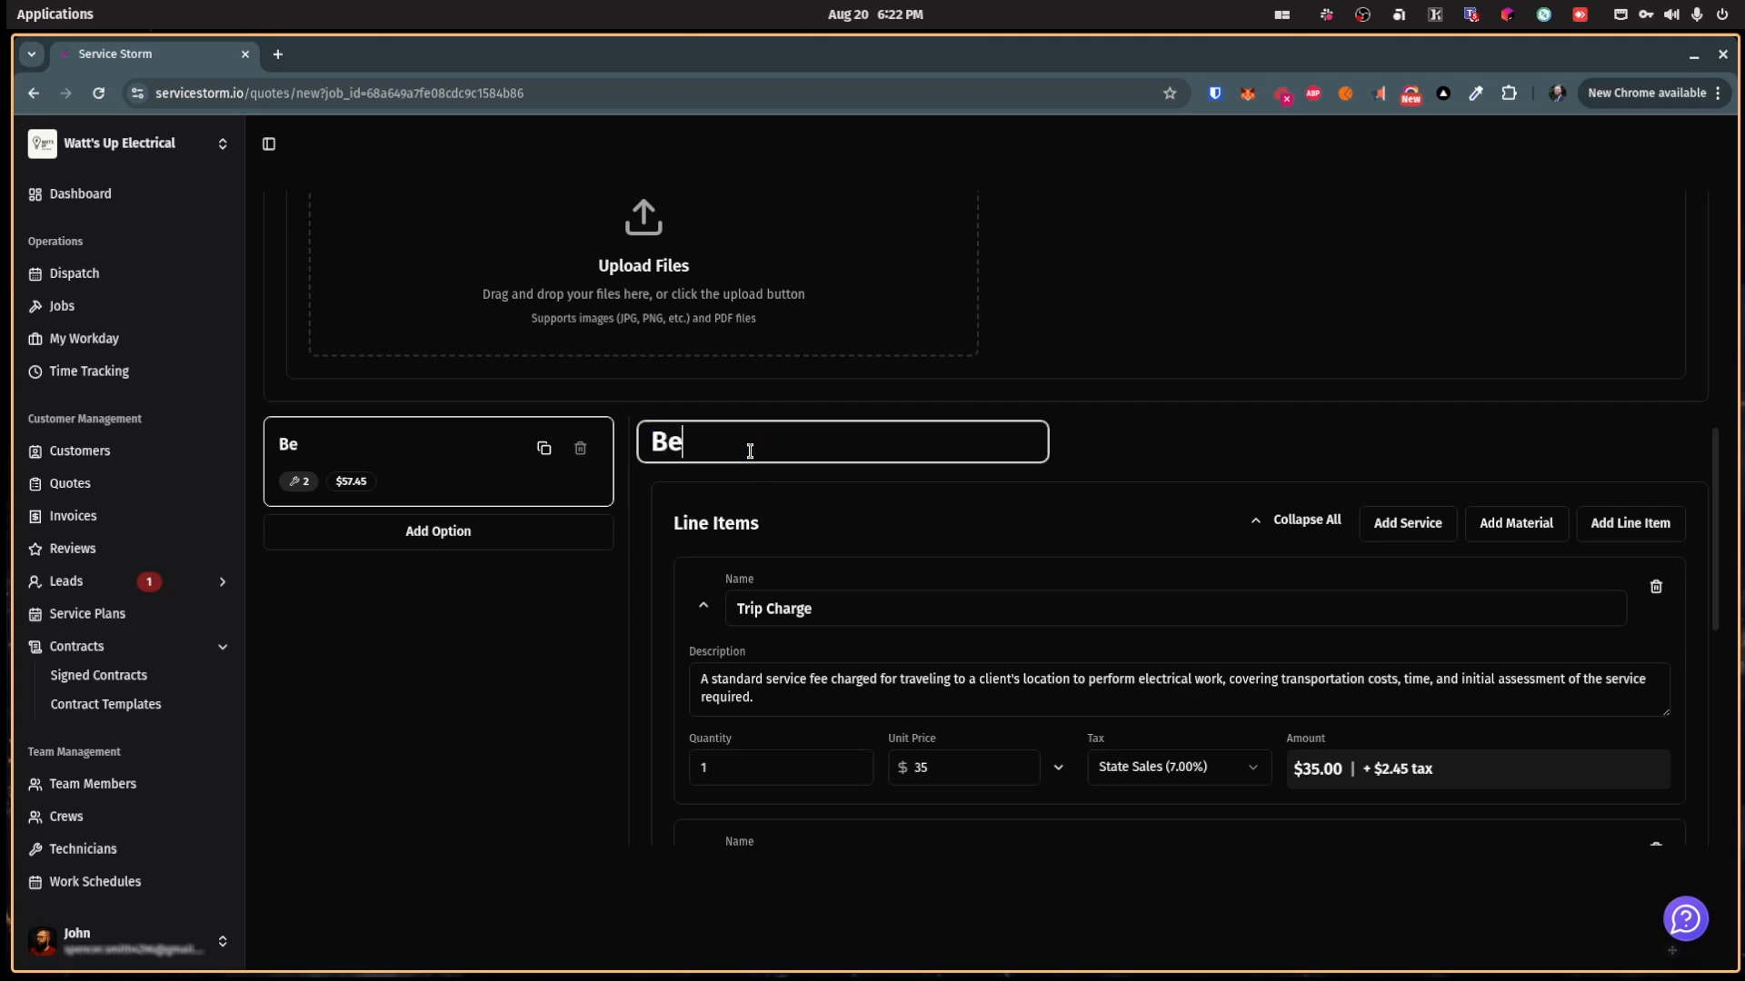
click(432, 687)
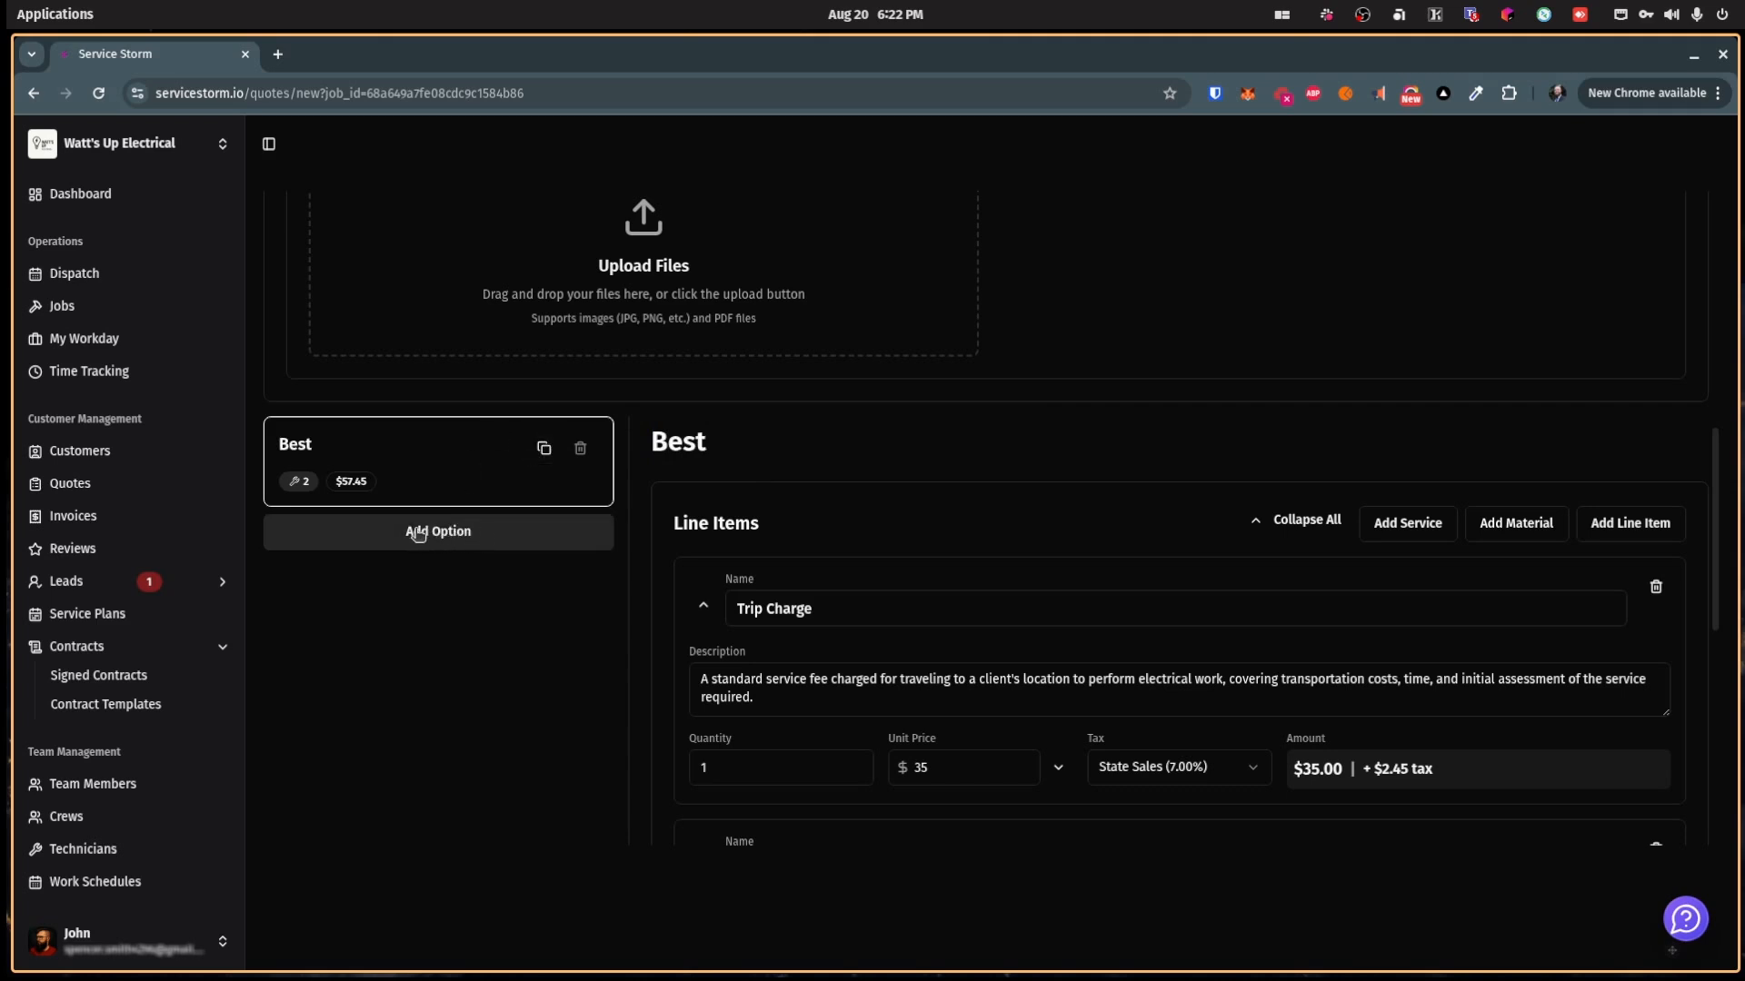
Step: Duplicate Best as an option named 'Better' containing only the Trip Charge
click(544, 449)
click(445, 550)
click(816, 448)
drag(816, 448, 640, 454)
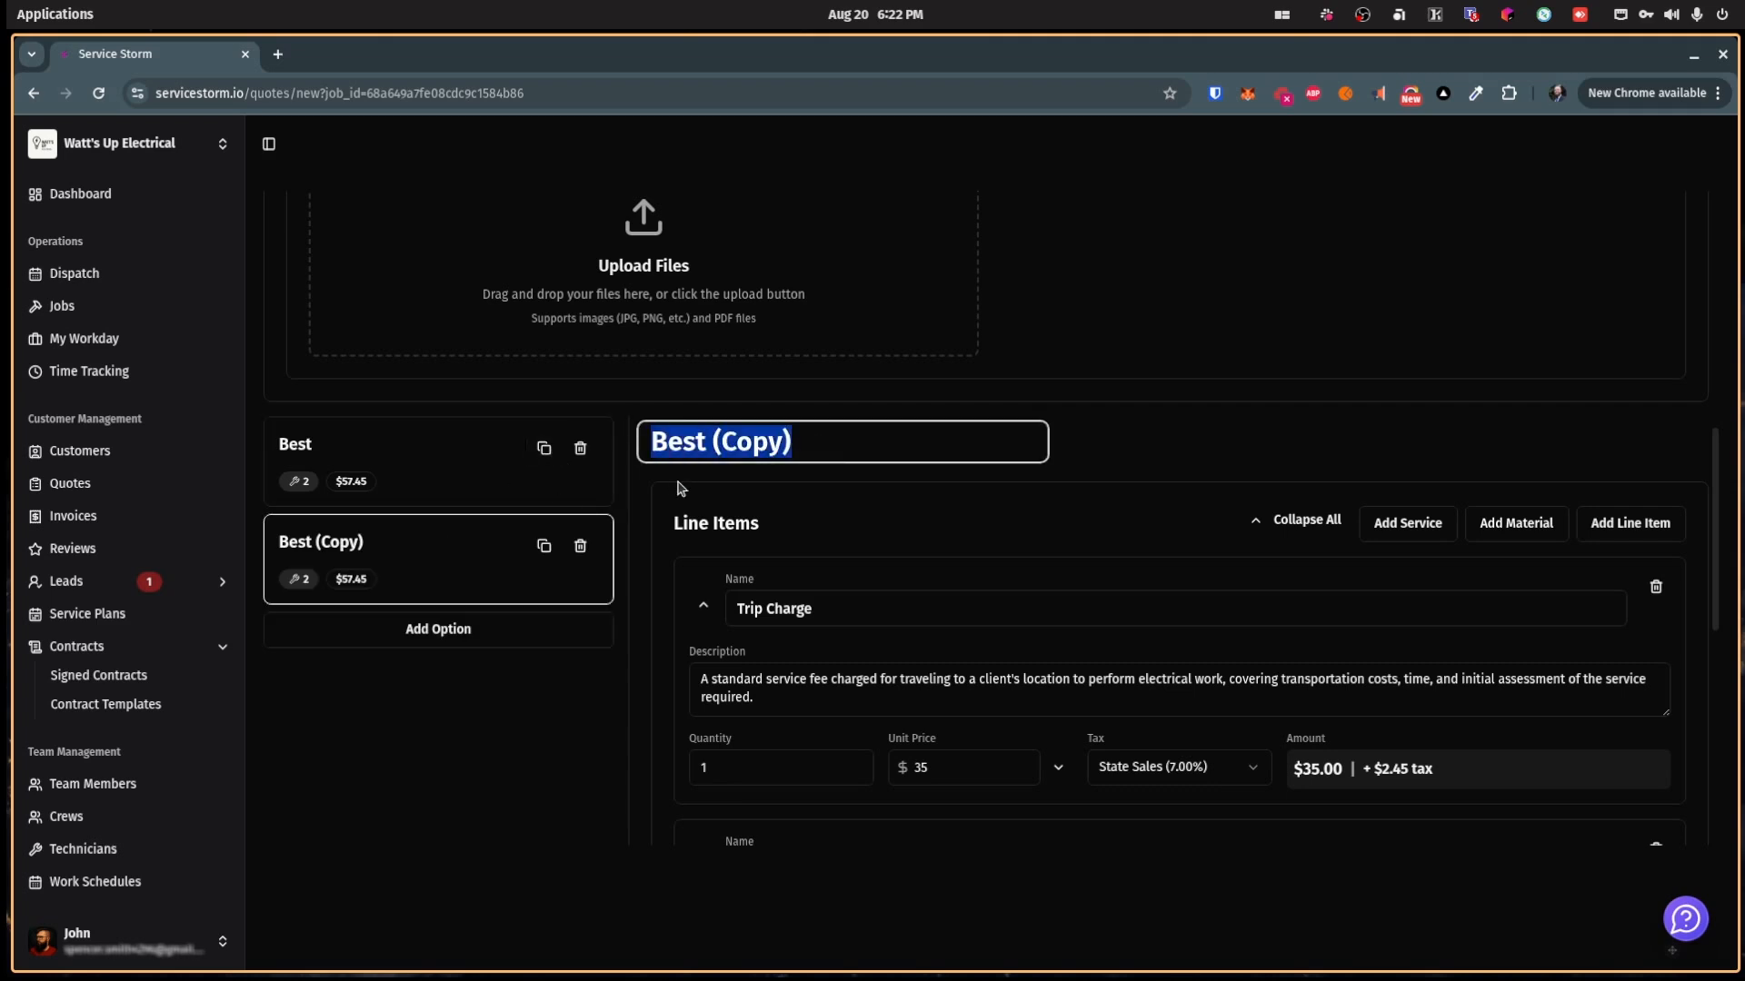
text(Better)
key(Return)
scroll(886, 695, down, 2)
scroll(886, 695, down, 1)
scroll(1242, 519, up, 1)
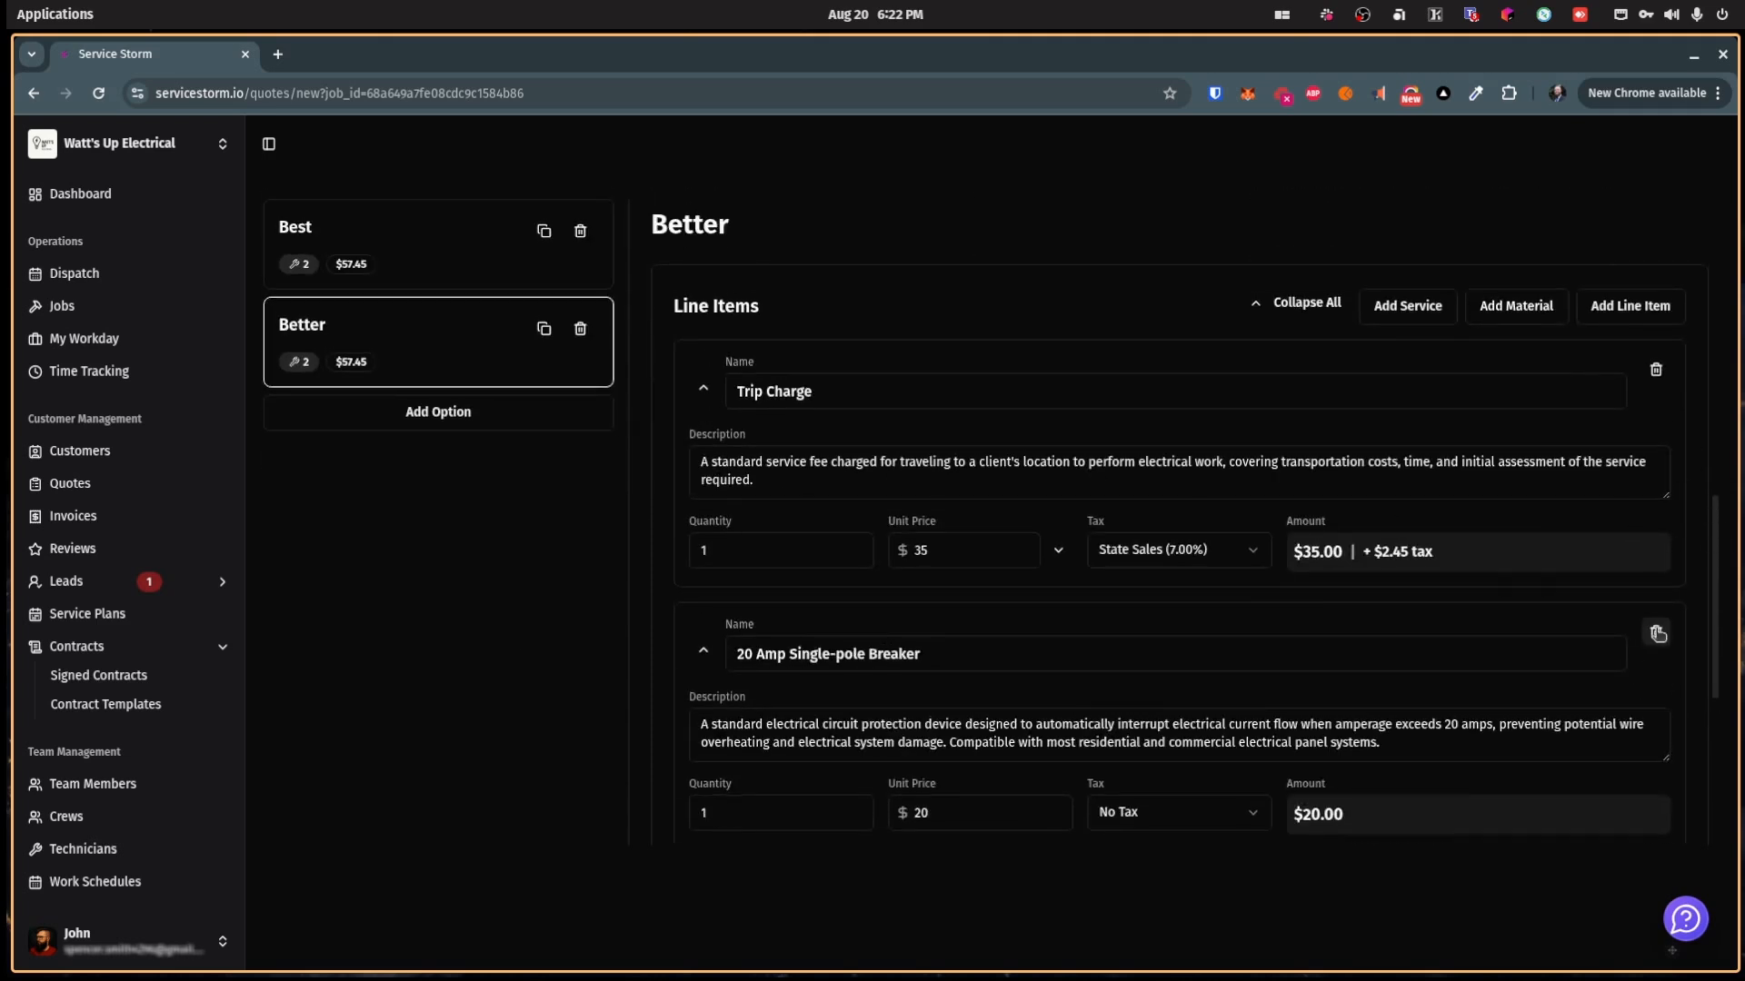
click(1656, 635)
scroll(421, 416, up, 2)
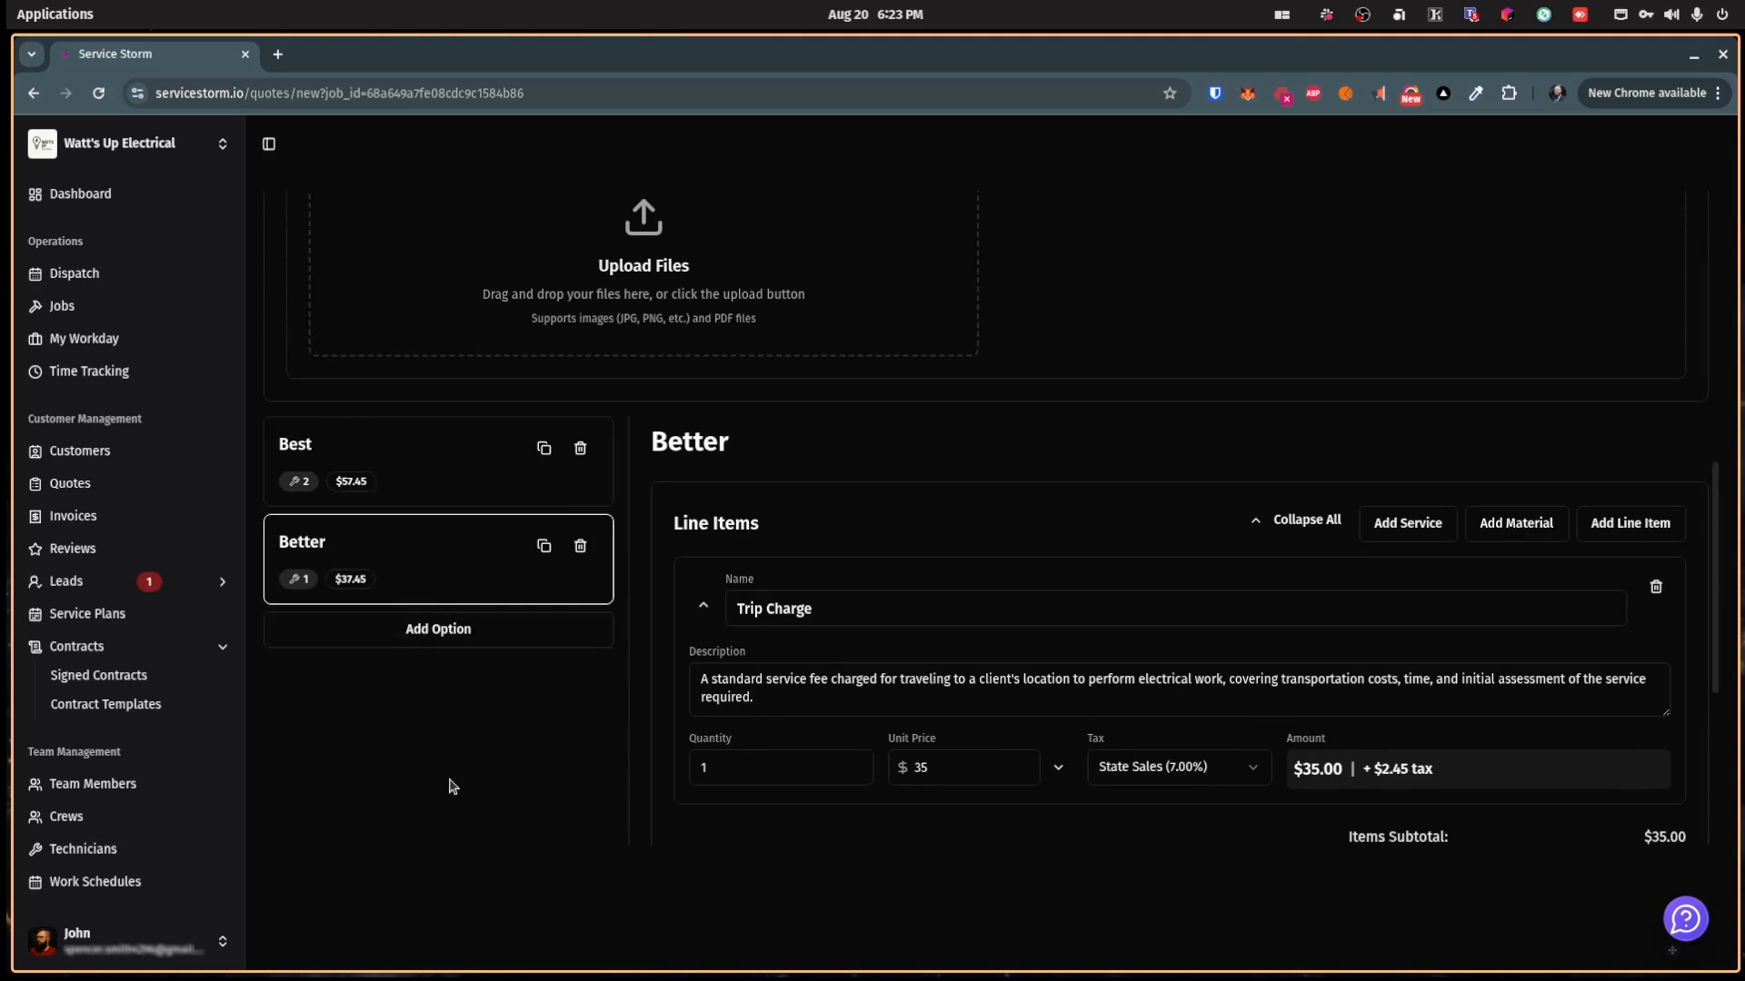
scroll(1255, 799, down, 4)
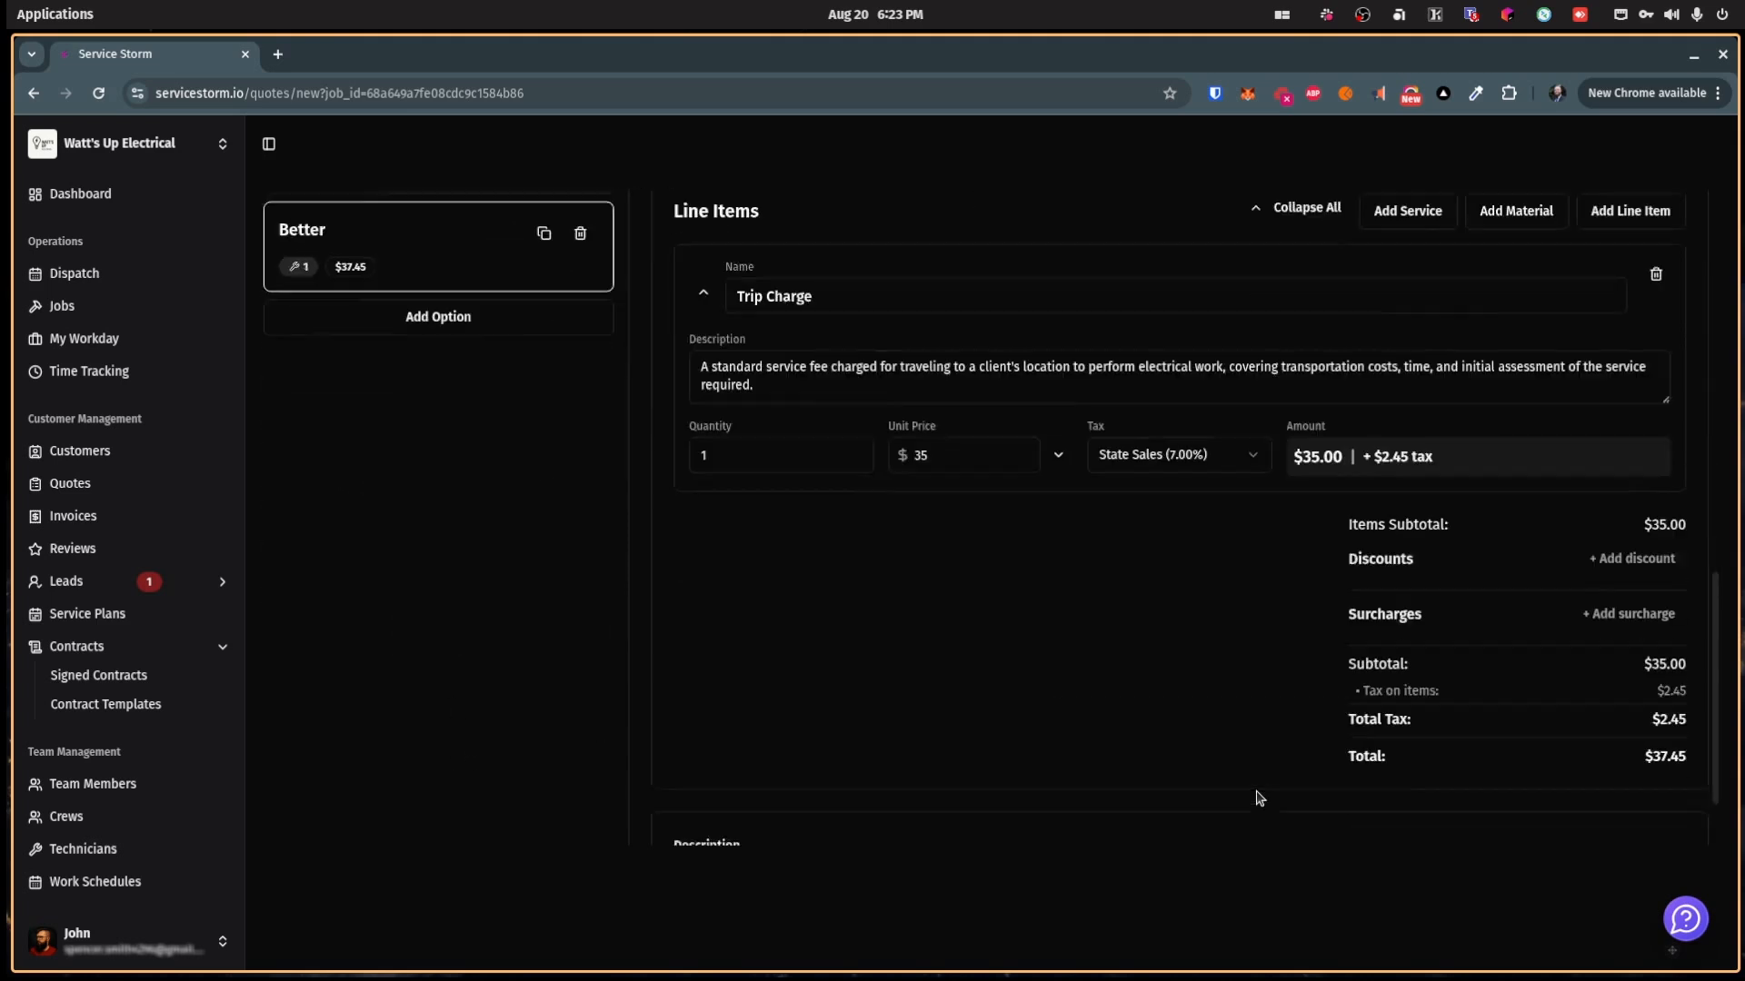
scroll(1255, 799, up, 9)
scroll(1253, 791, up, 2)
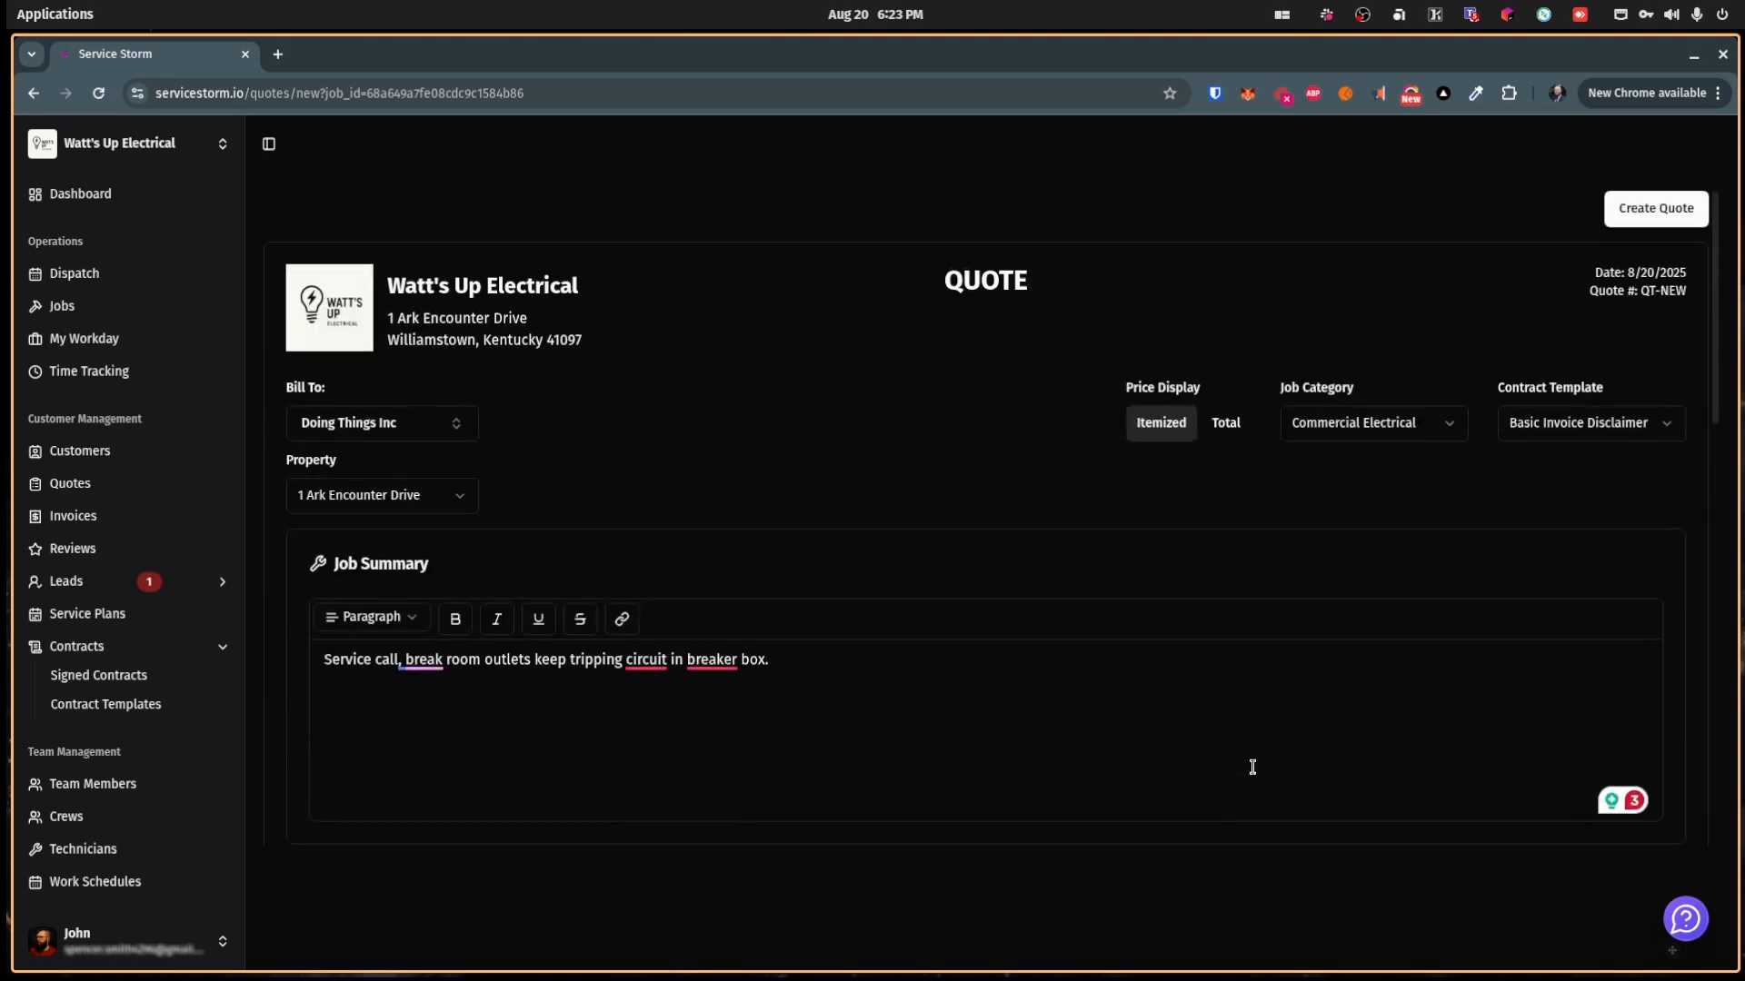
Step: Create the Doing Things Inc quote, then open its send form and close it unsent
click(1655, 208)
scroll(1218, 567, down, 5)
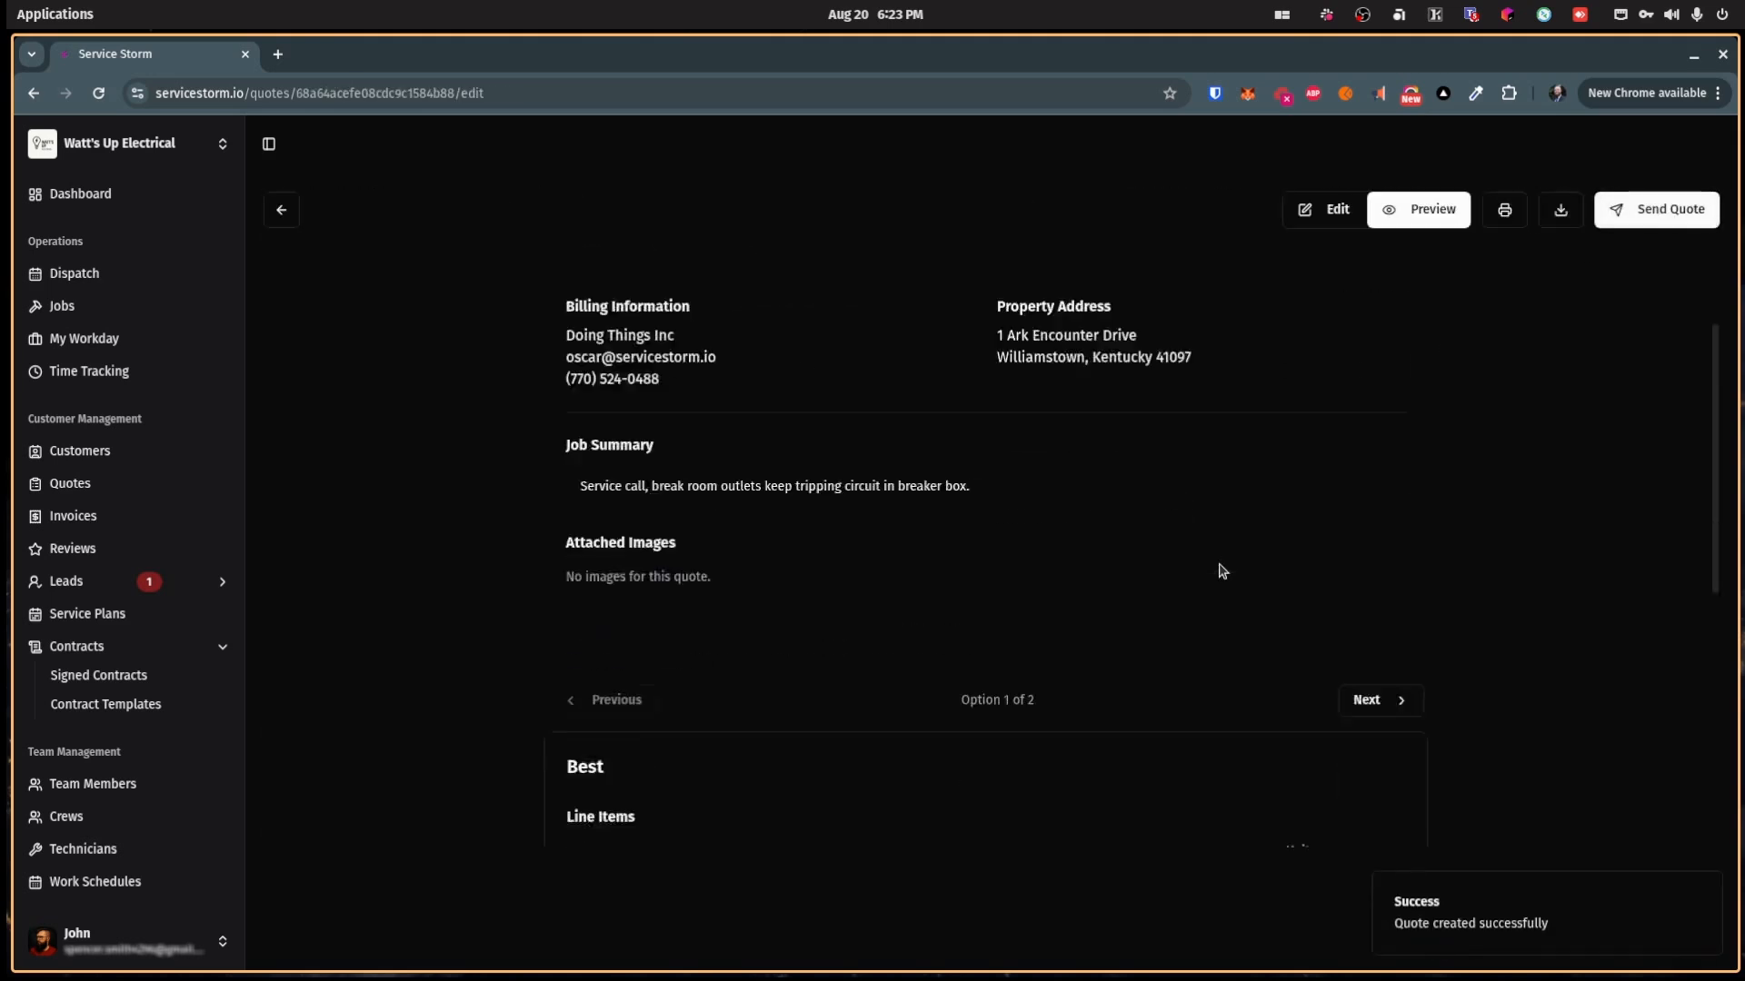
scroll(1217, 567, down, 2)
scroll(1211, 637, up, 6)
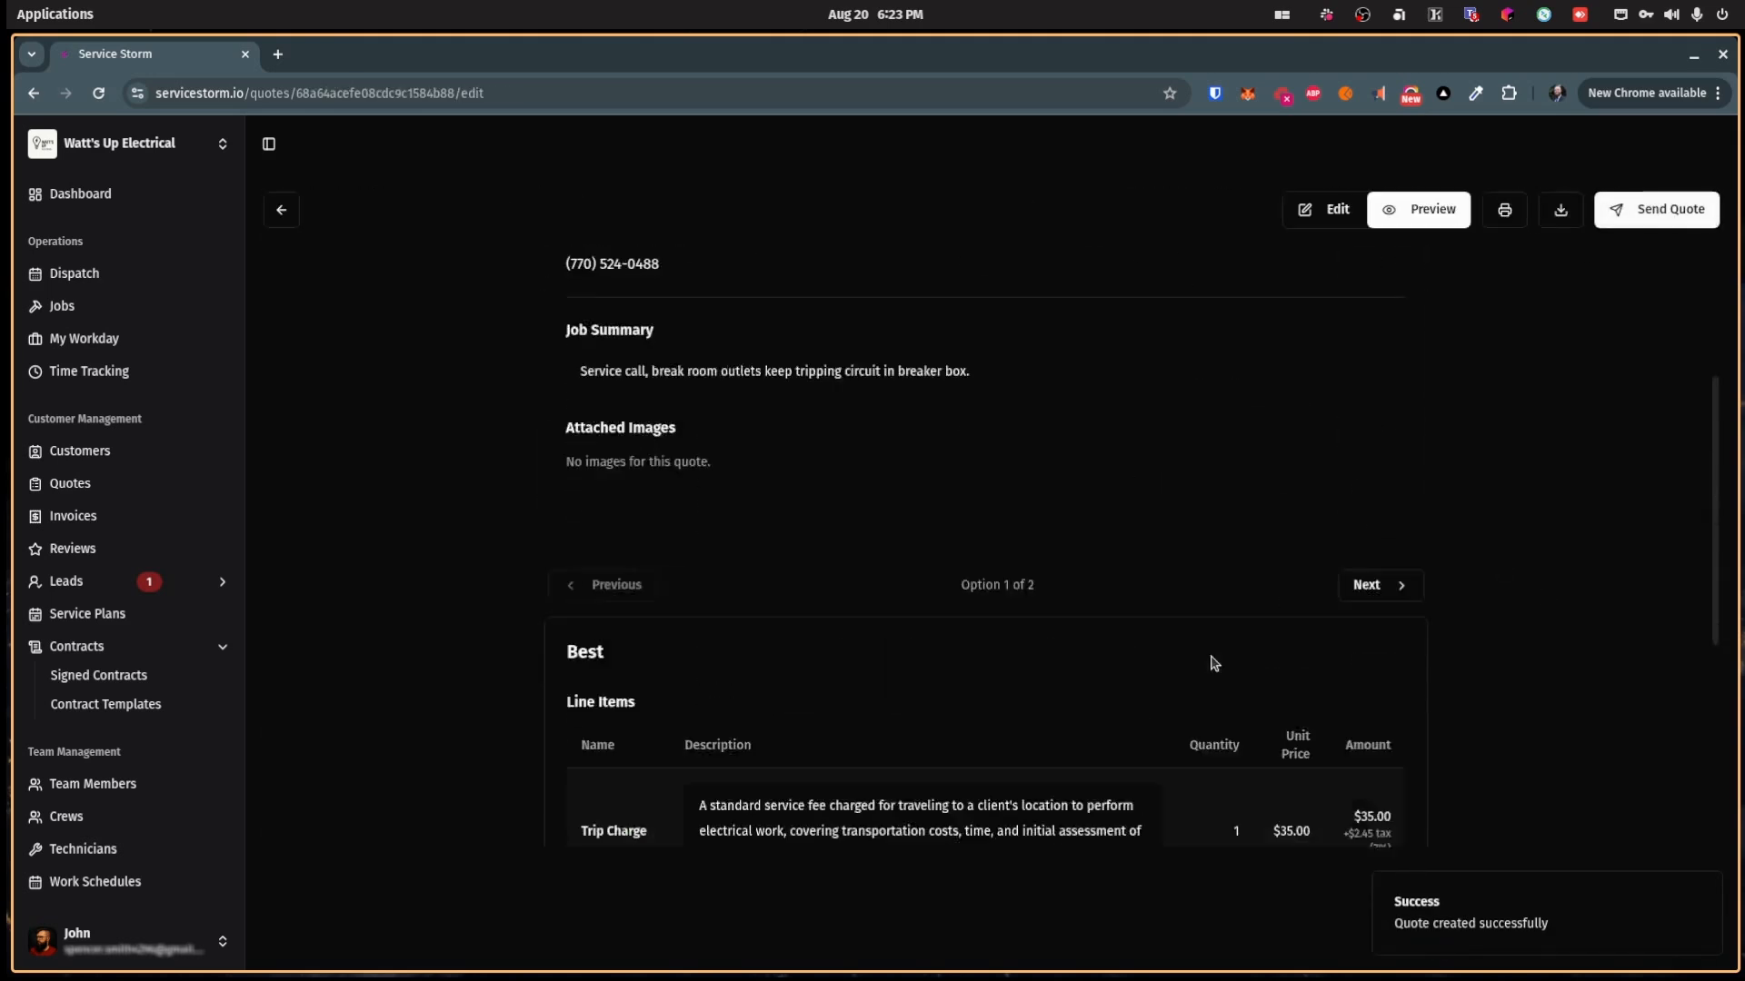
click(1602, 215)
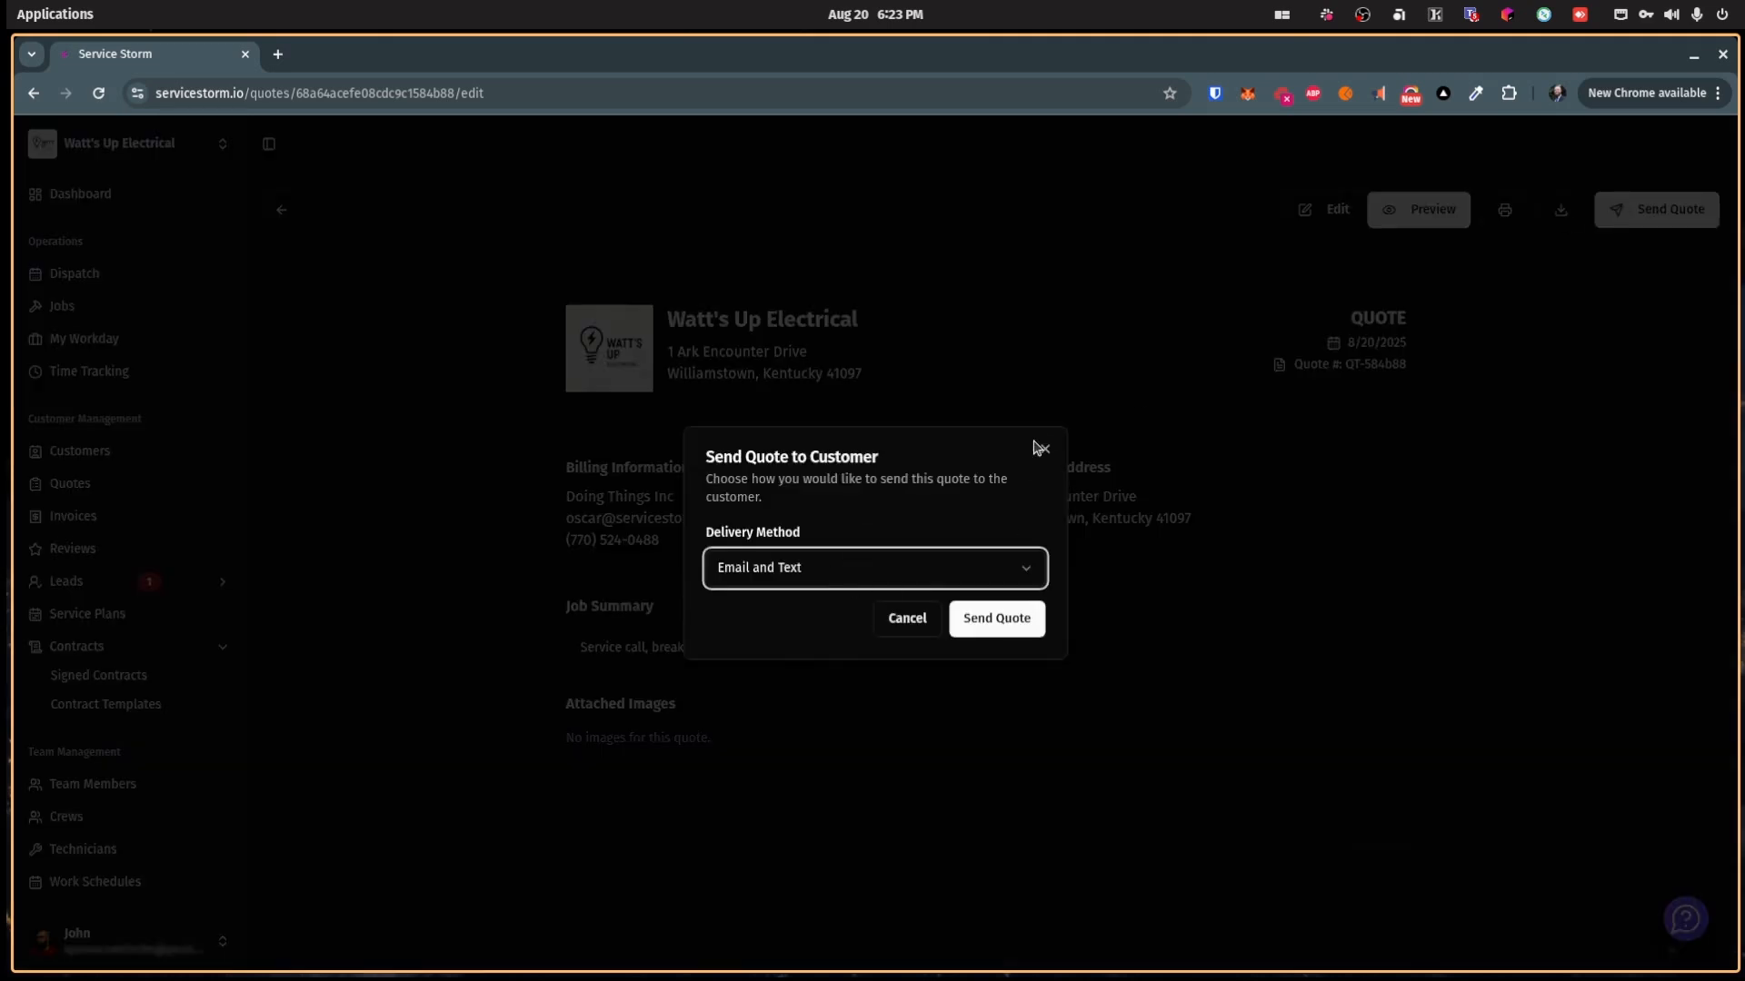
click(1044, 451)
Step: Compare the Better and Best options, then copy QT-584b88's view link from the Quotes list
scroll(1030, 627, down, 4)
scroll(1028, 608, down, 3)
scroll(1038, 361, up, 1)
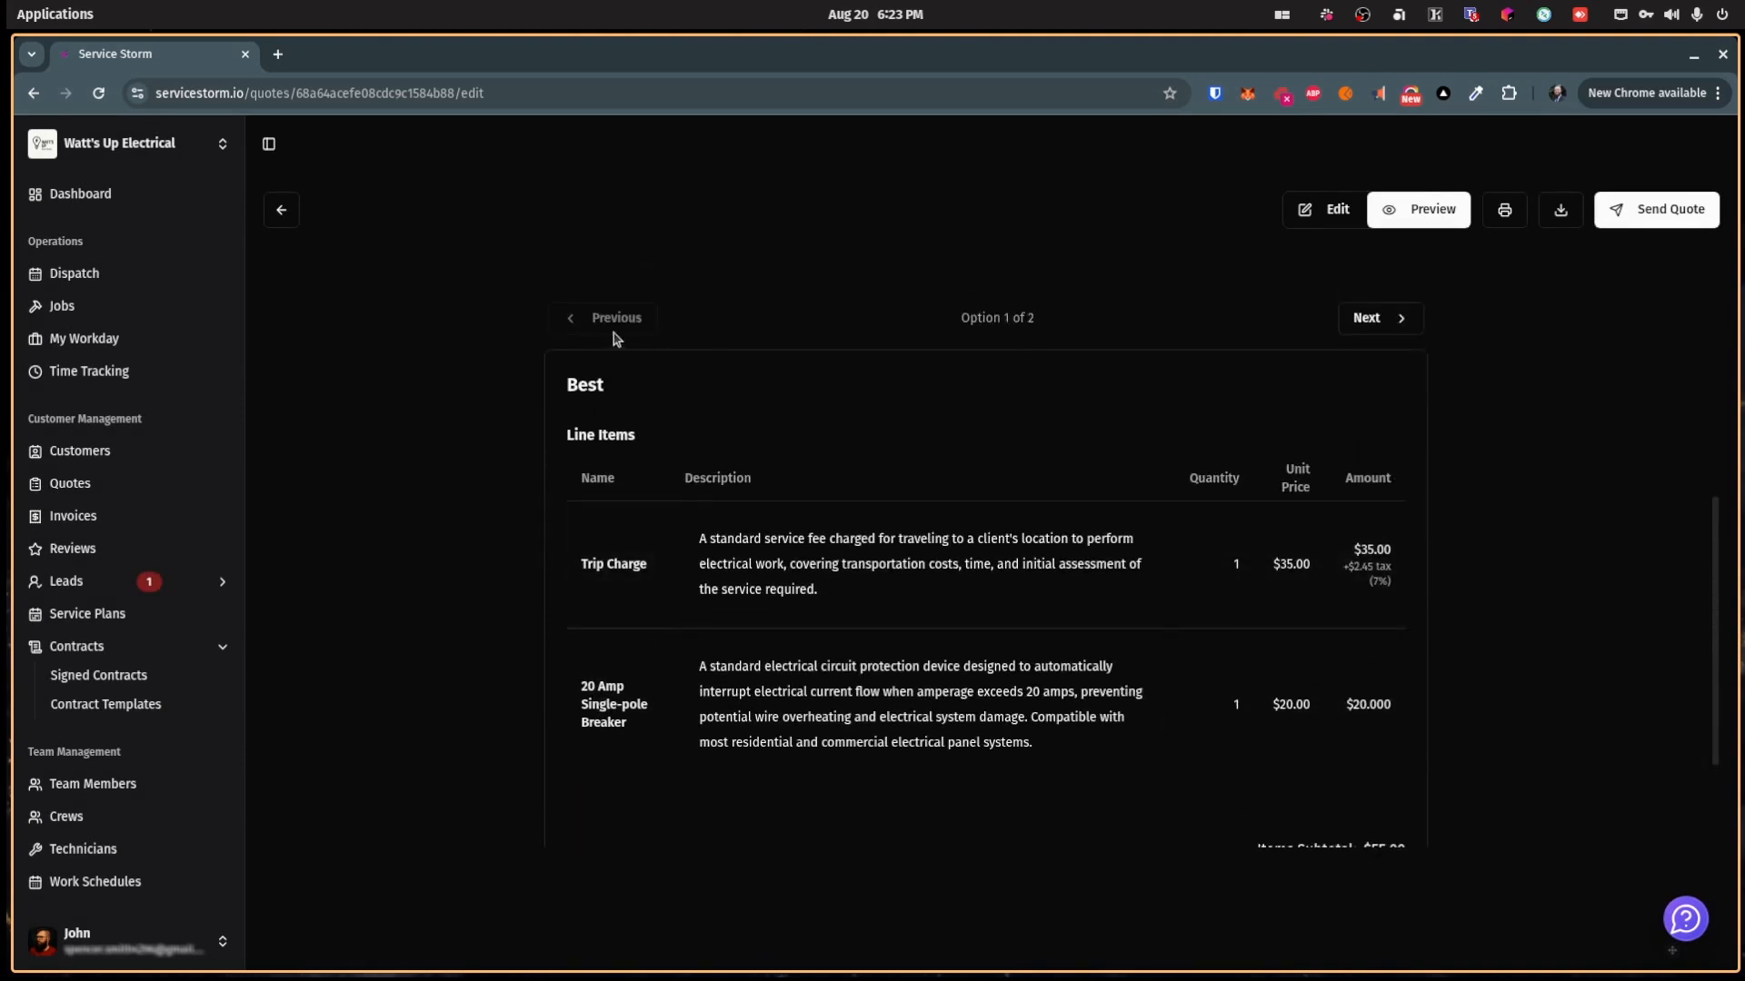
scroll(1078, 455, down, 2)
scroll(1079, 455, up, 2)
click(1377, 320)
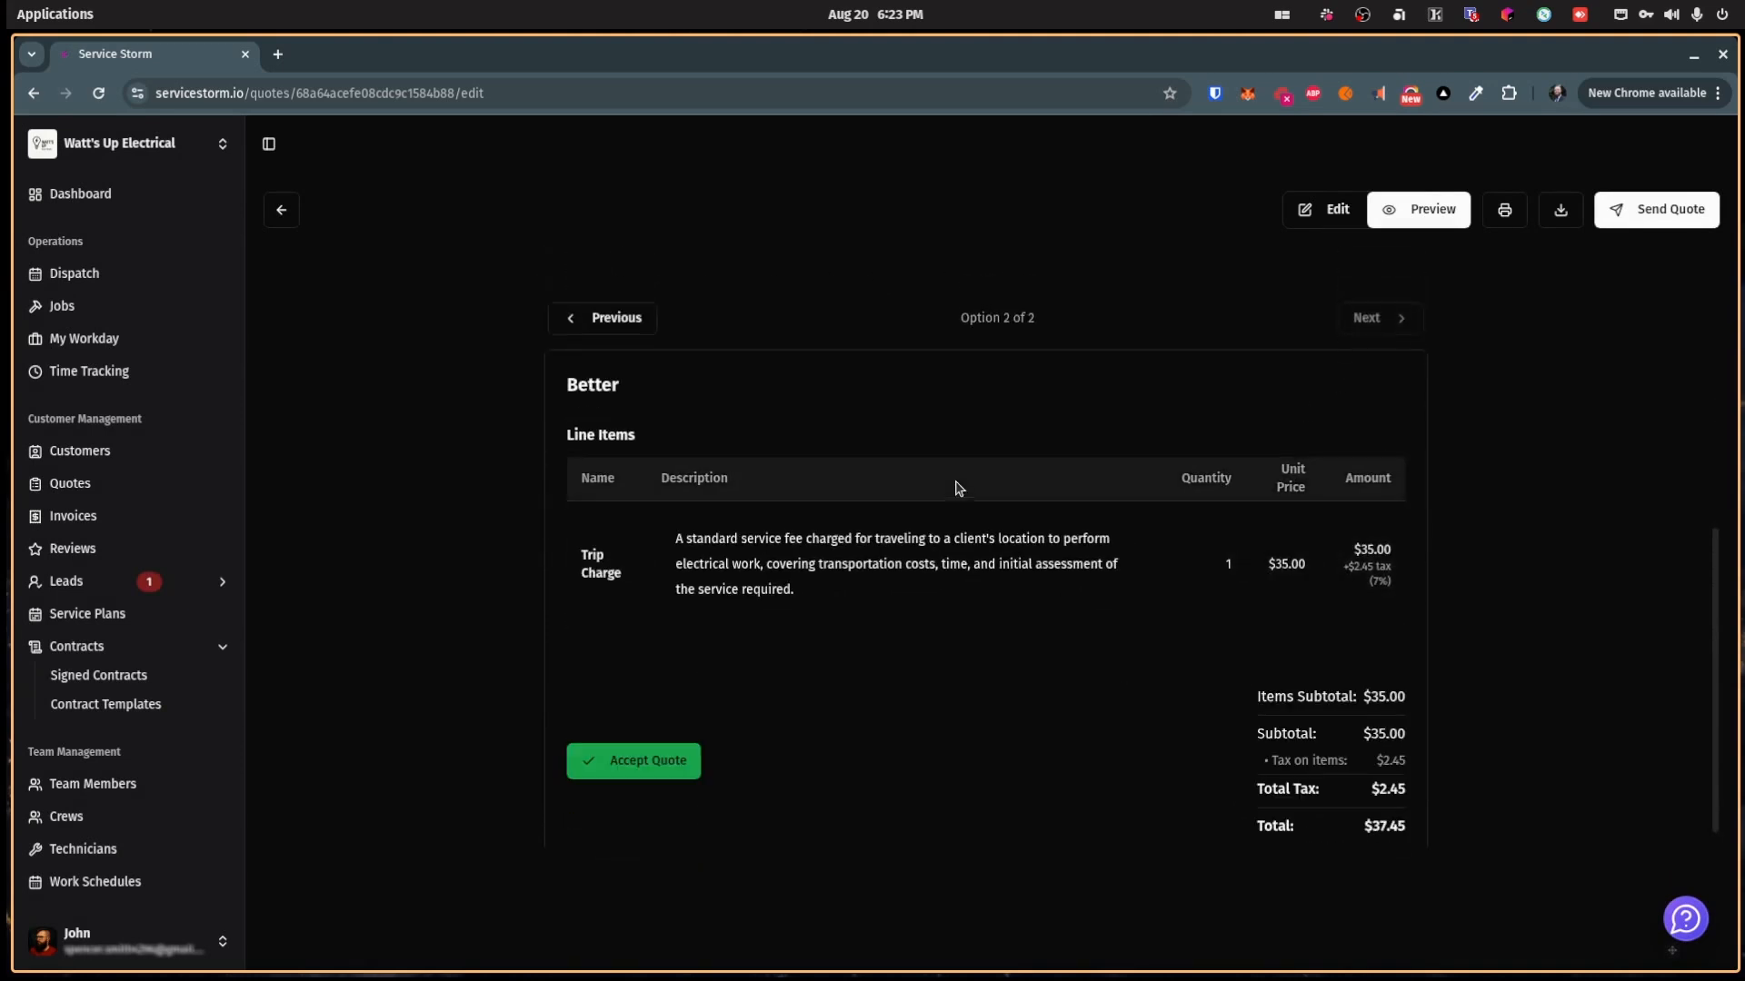
click(641, 334)
scroll(646, 576, down, 2)
scroll(720, 537, up, 4)
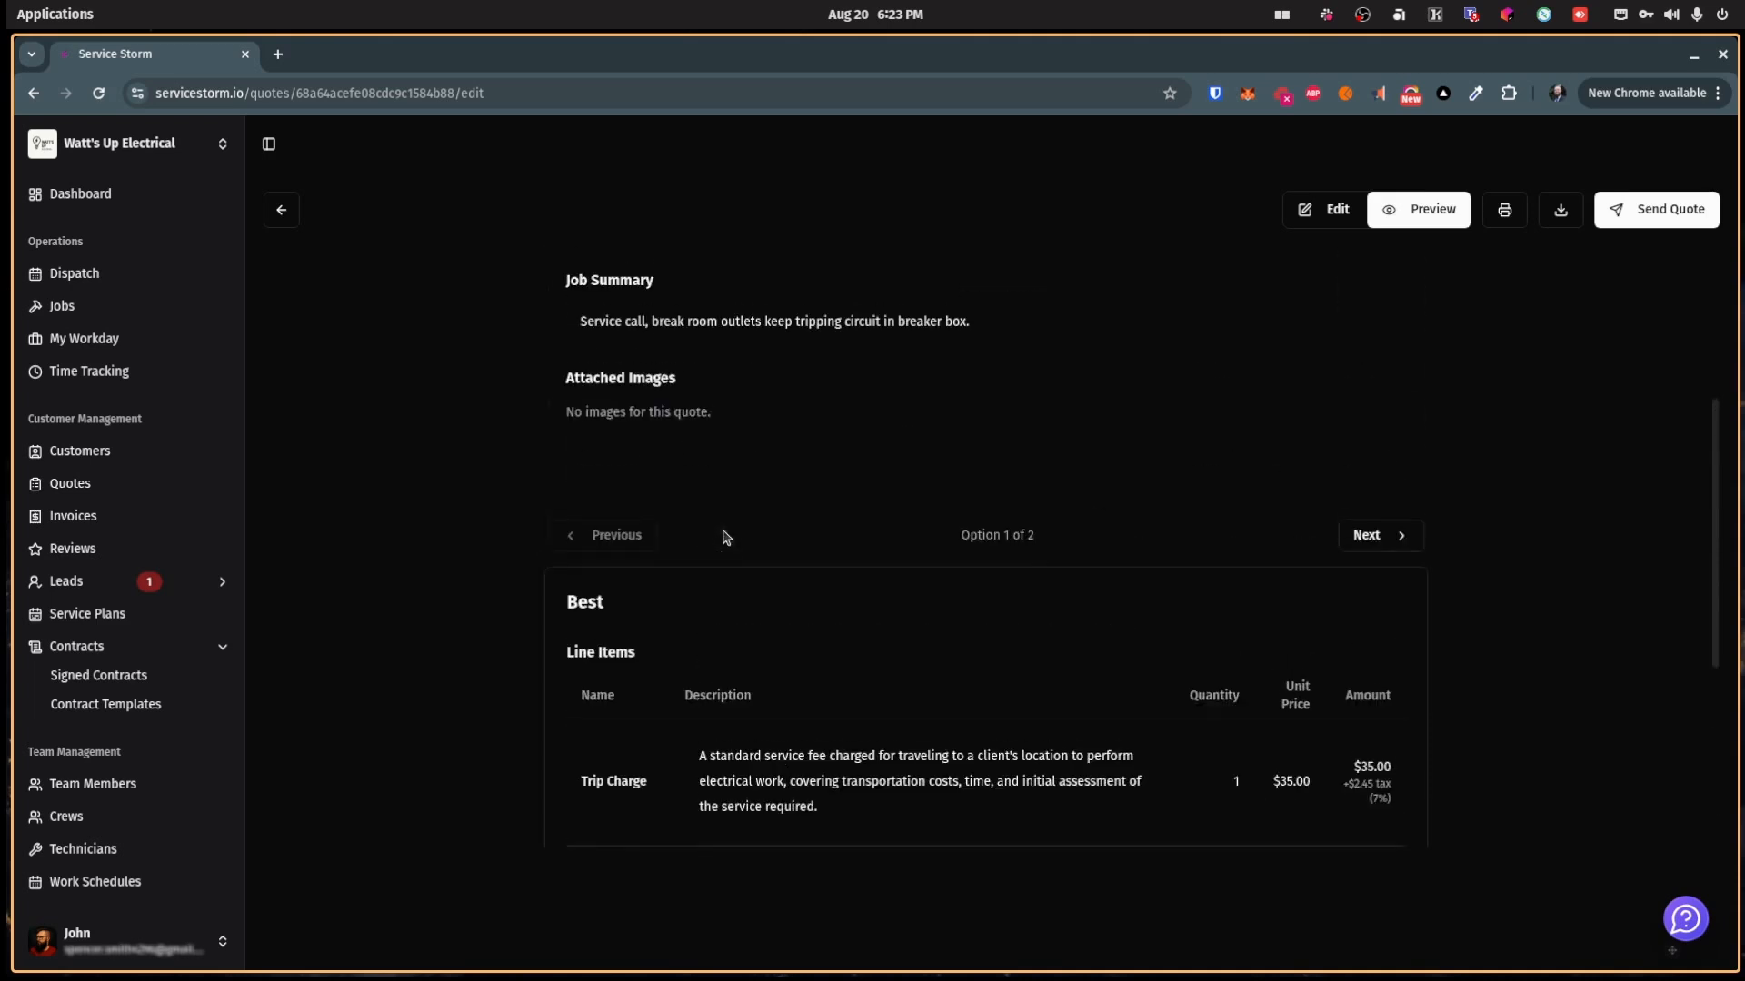
scroll(781, 505, up, 3)
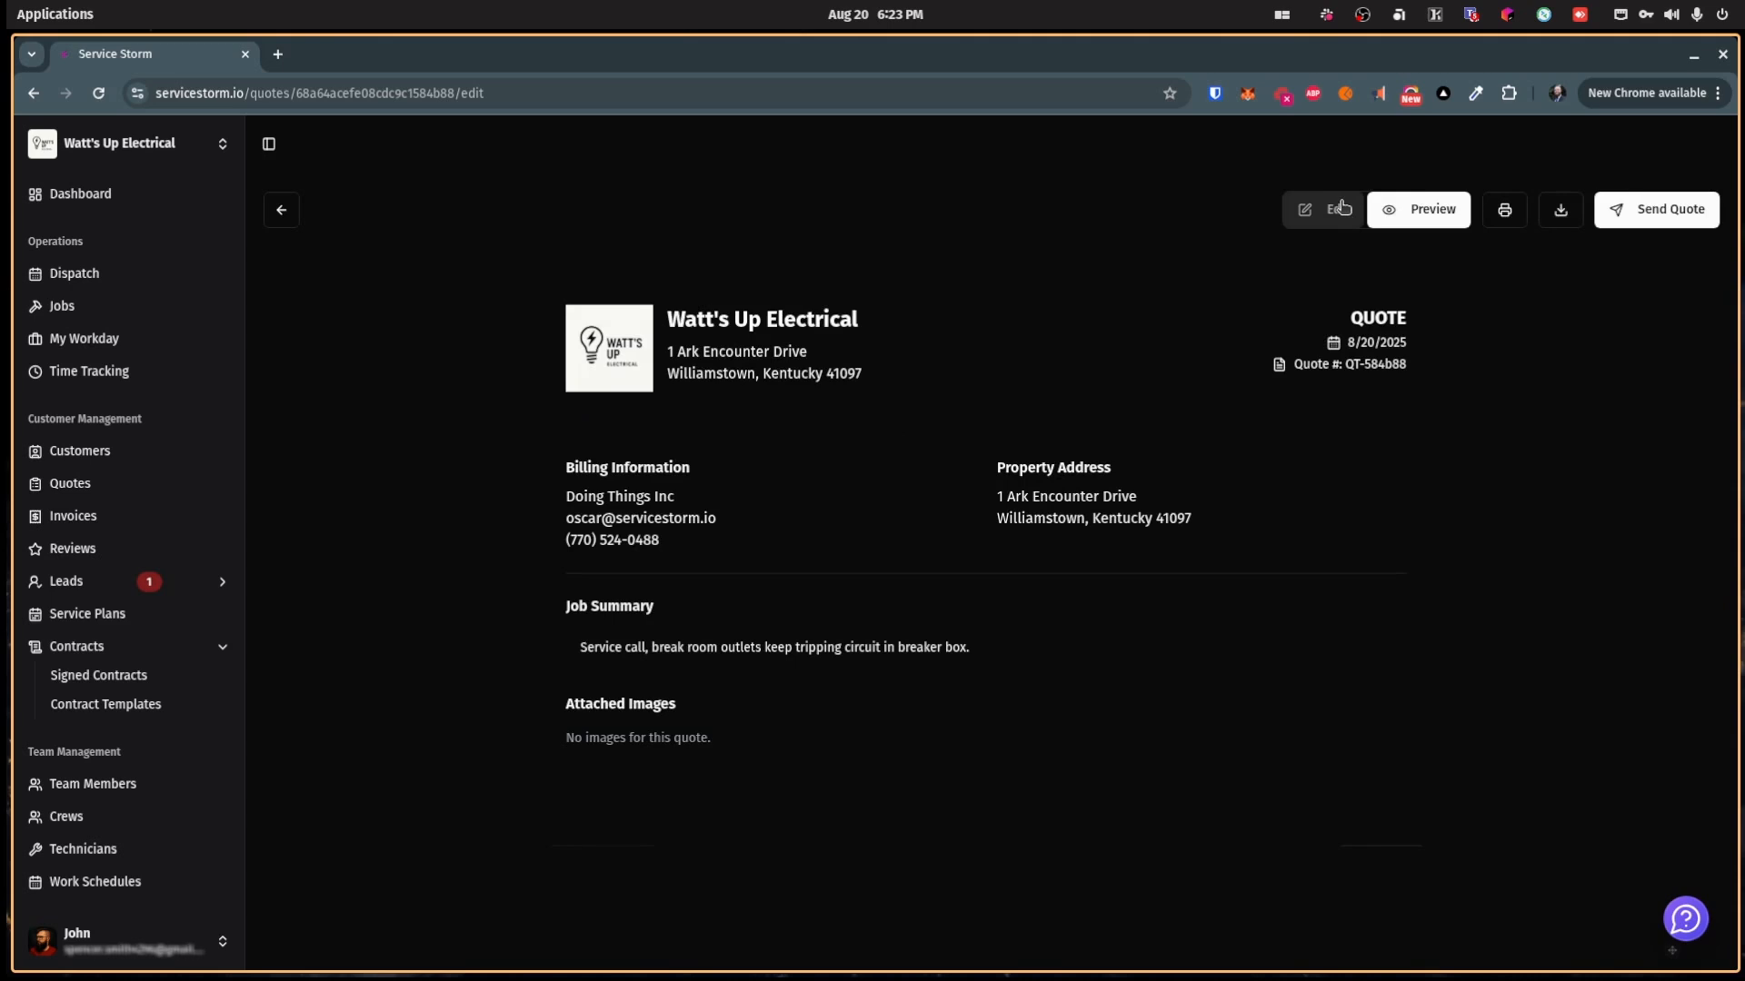
click(107, 481)
click(1578, 419)
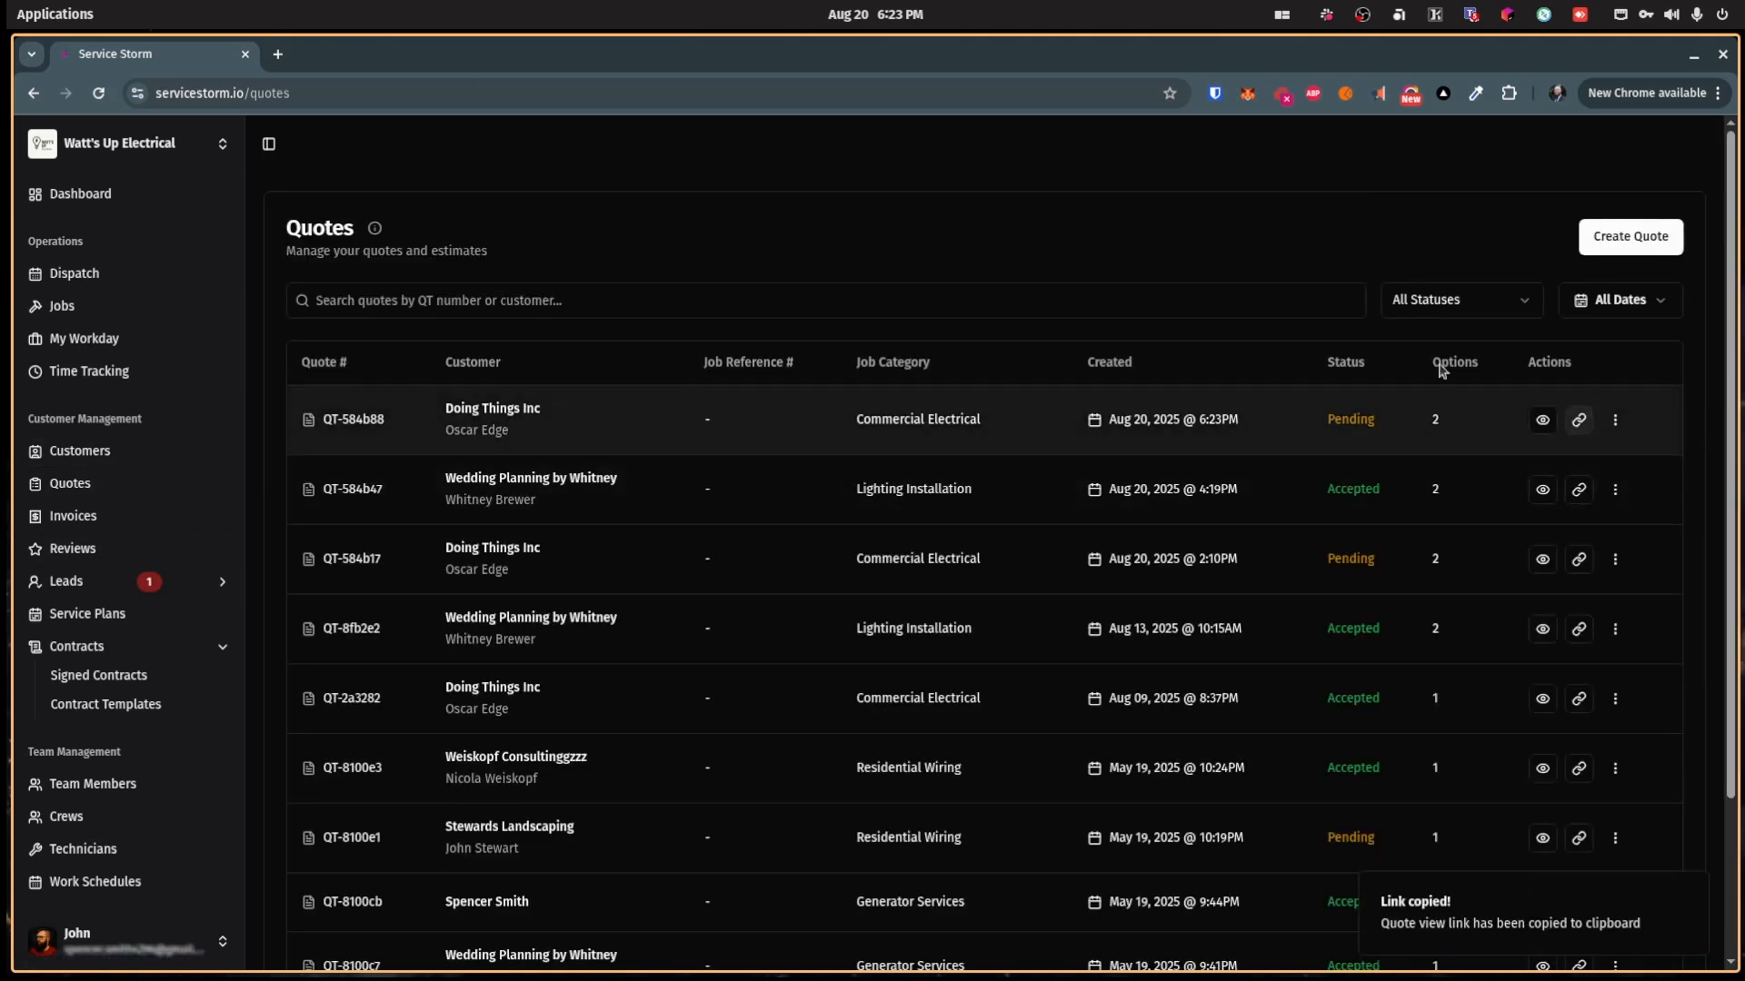
Step: Load the copied QT-584b88 customer view link in a new browser tab
click(277, 54)
key(ctrl+v)
key(Return)
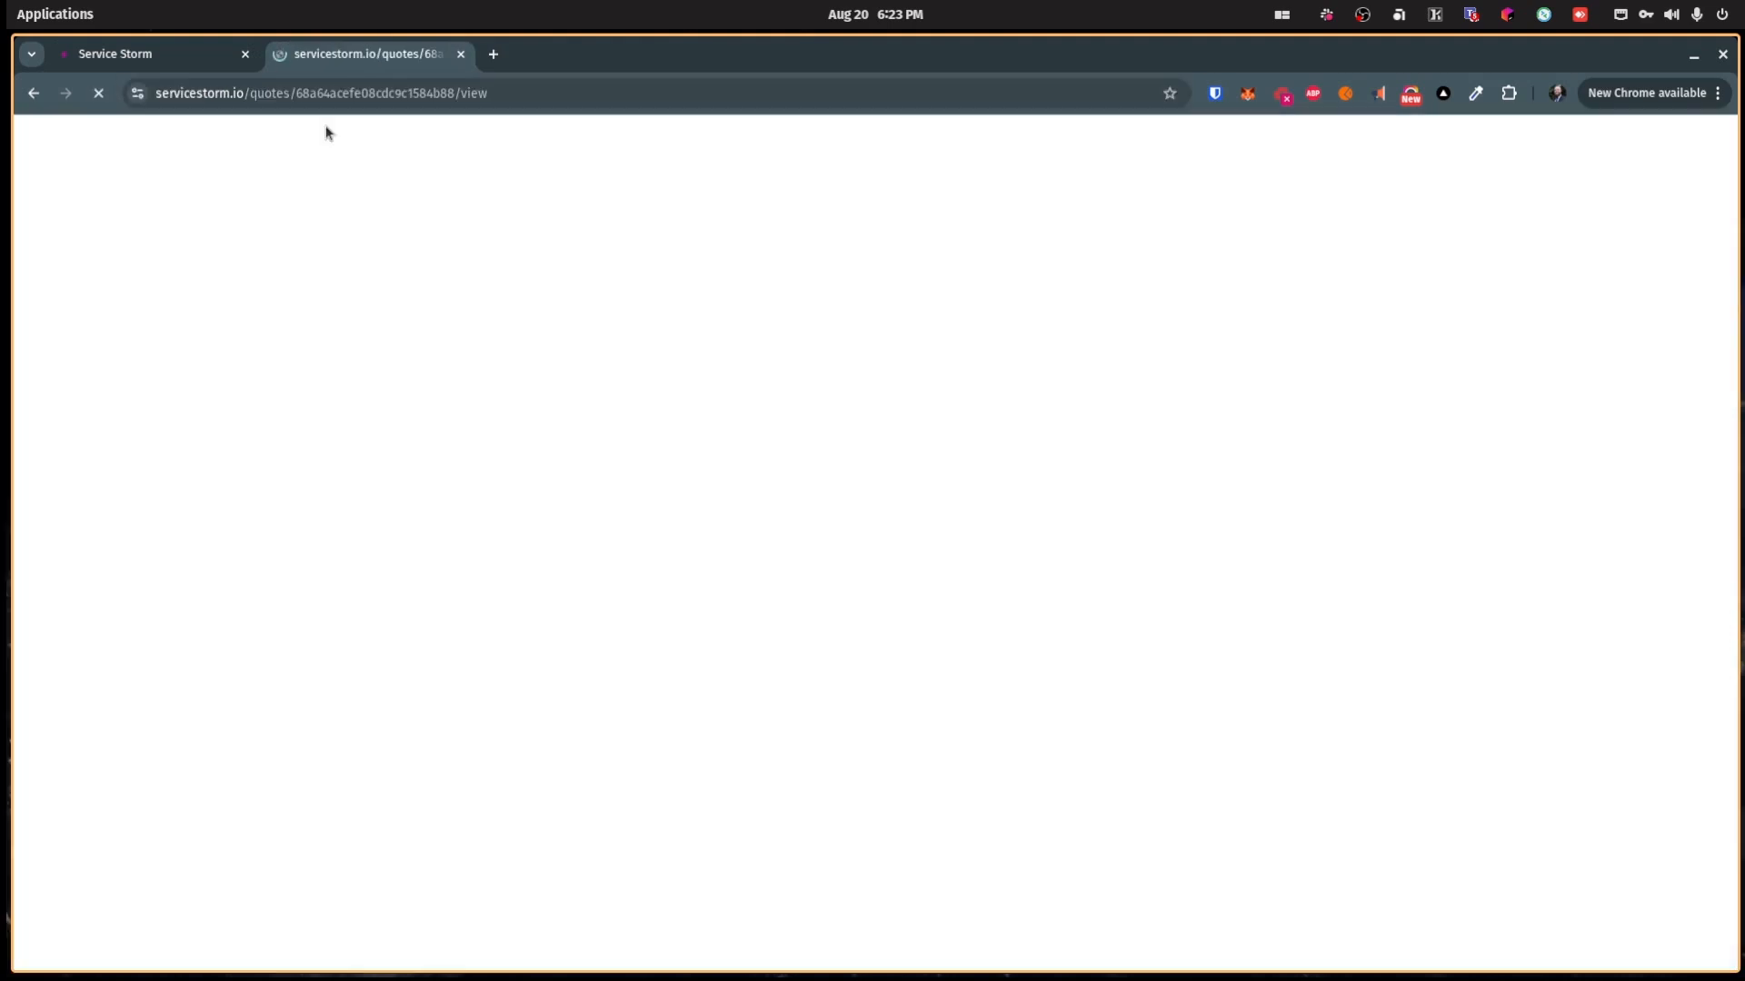
scroll(923, 461, down, 5)
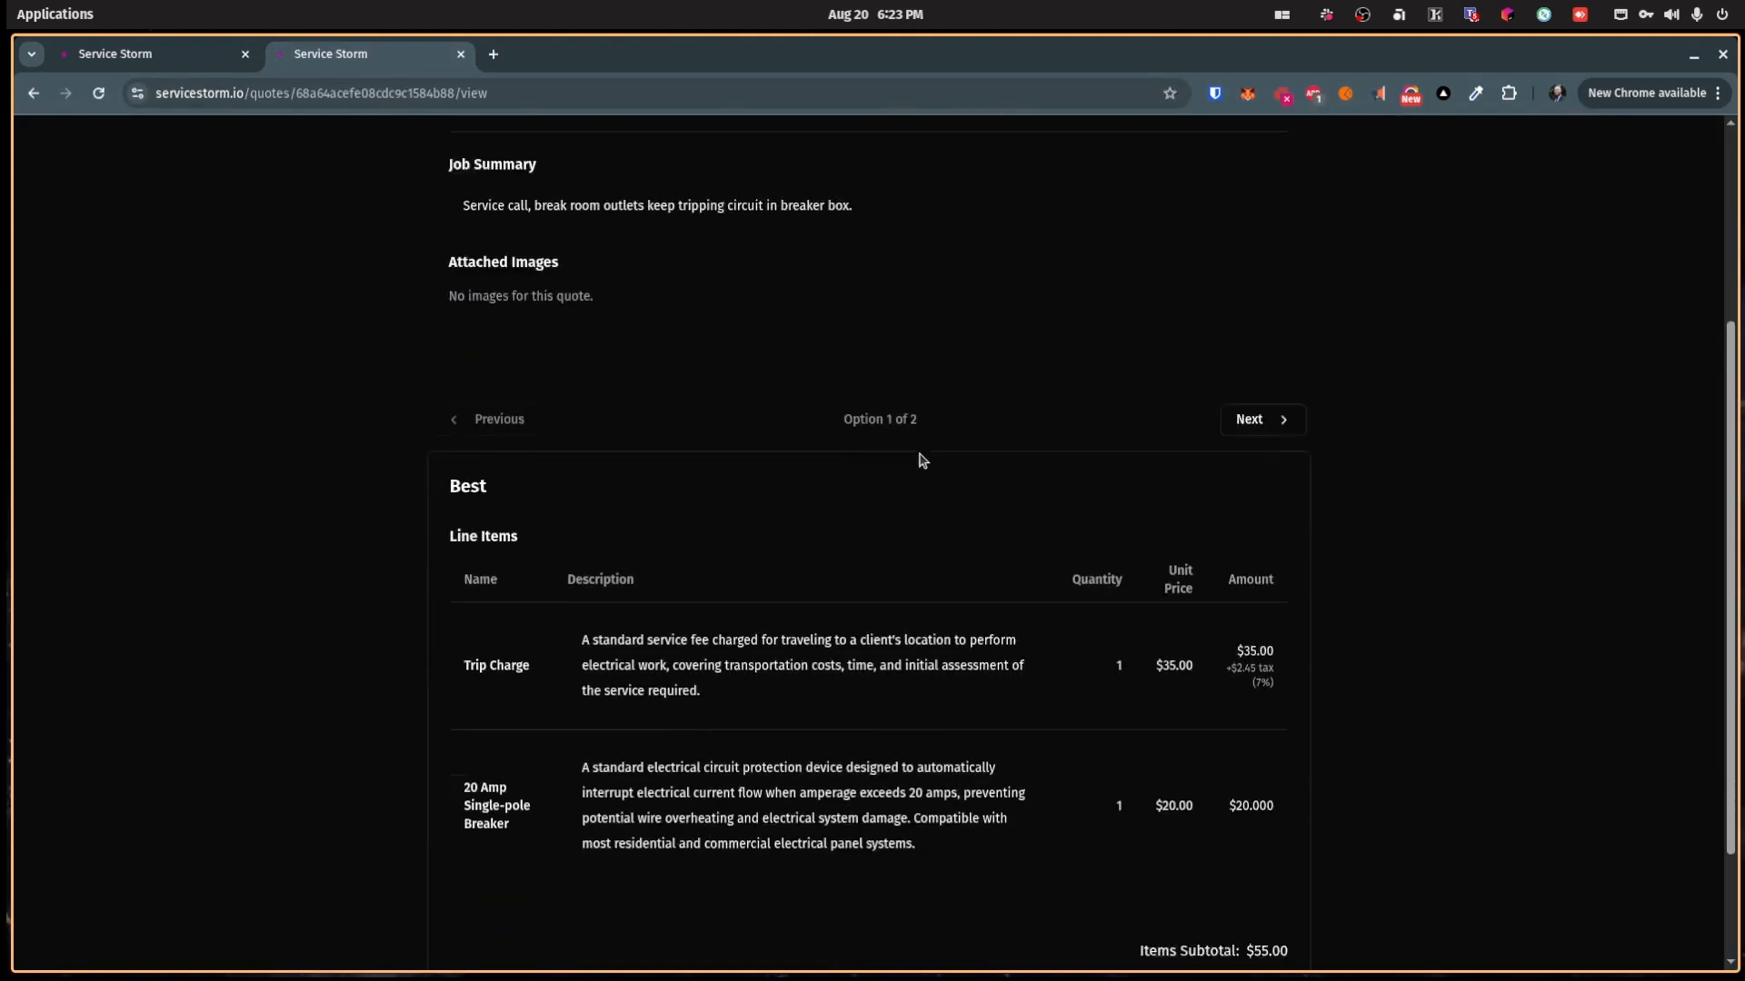
scroll(1020, 658, up, 4)
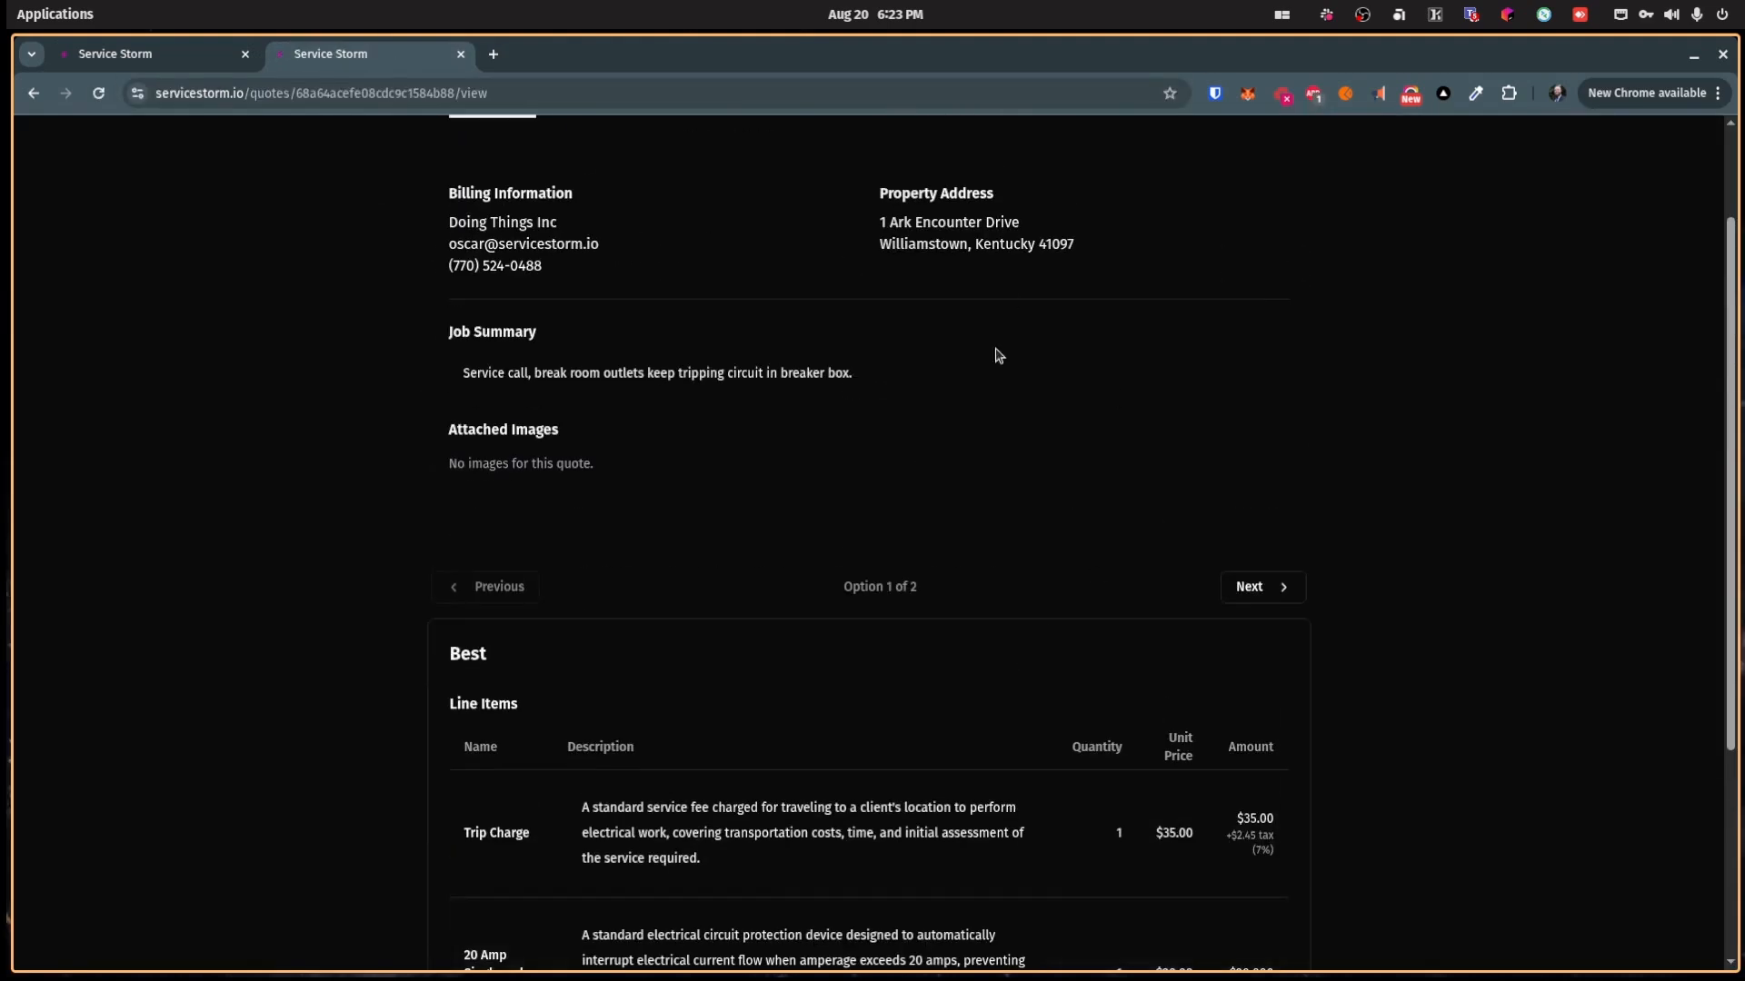
scroll(997, 424, down, 4)
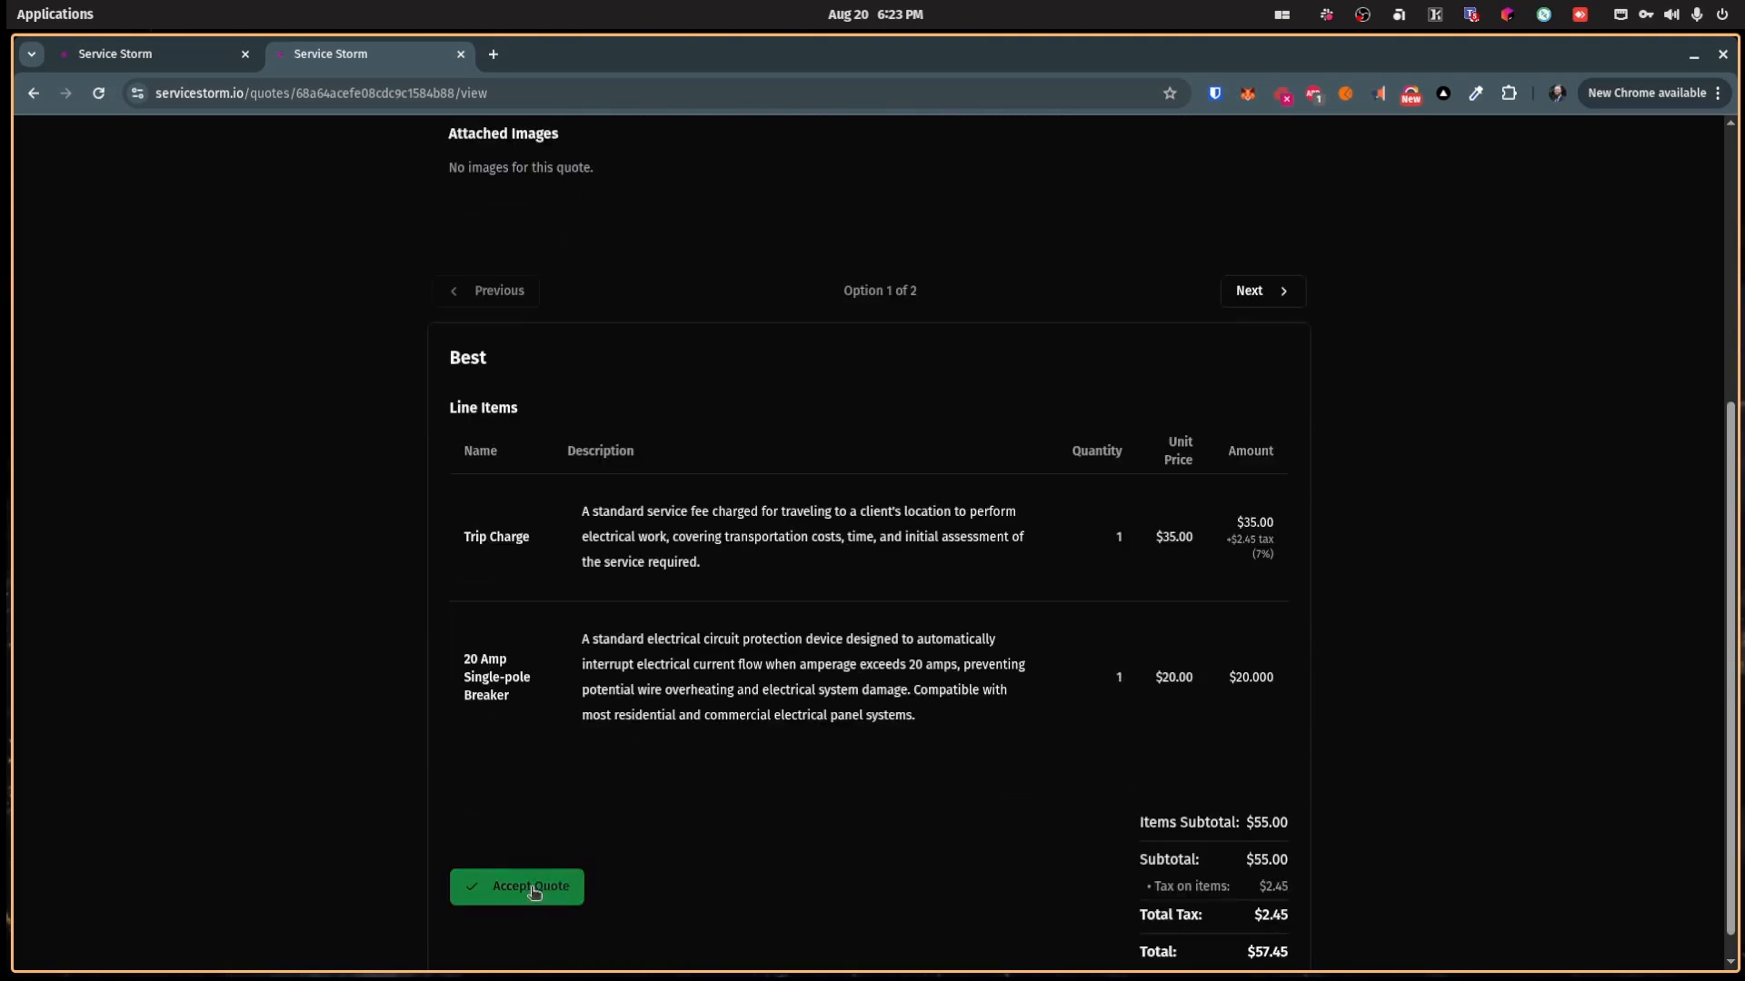
Step: Accept the Best option by drawing and applying a signature, then sign and accept
click(564, 883)
scroll(662, 273, down, 6)
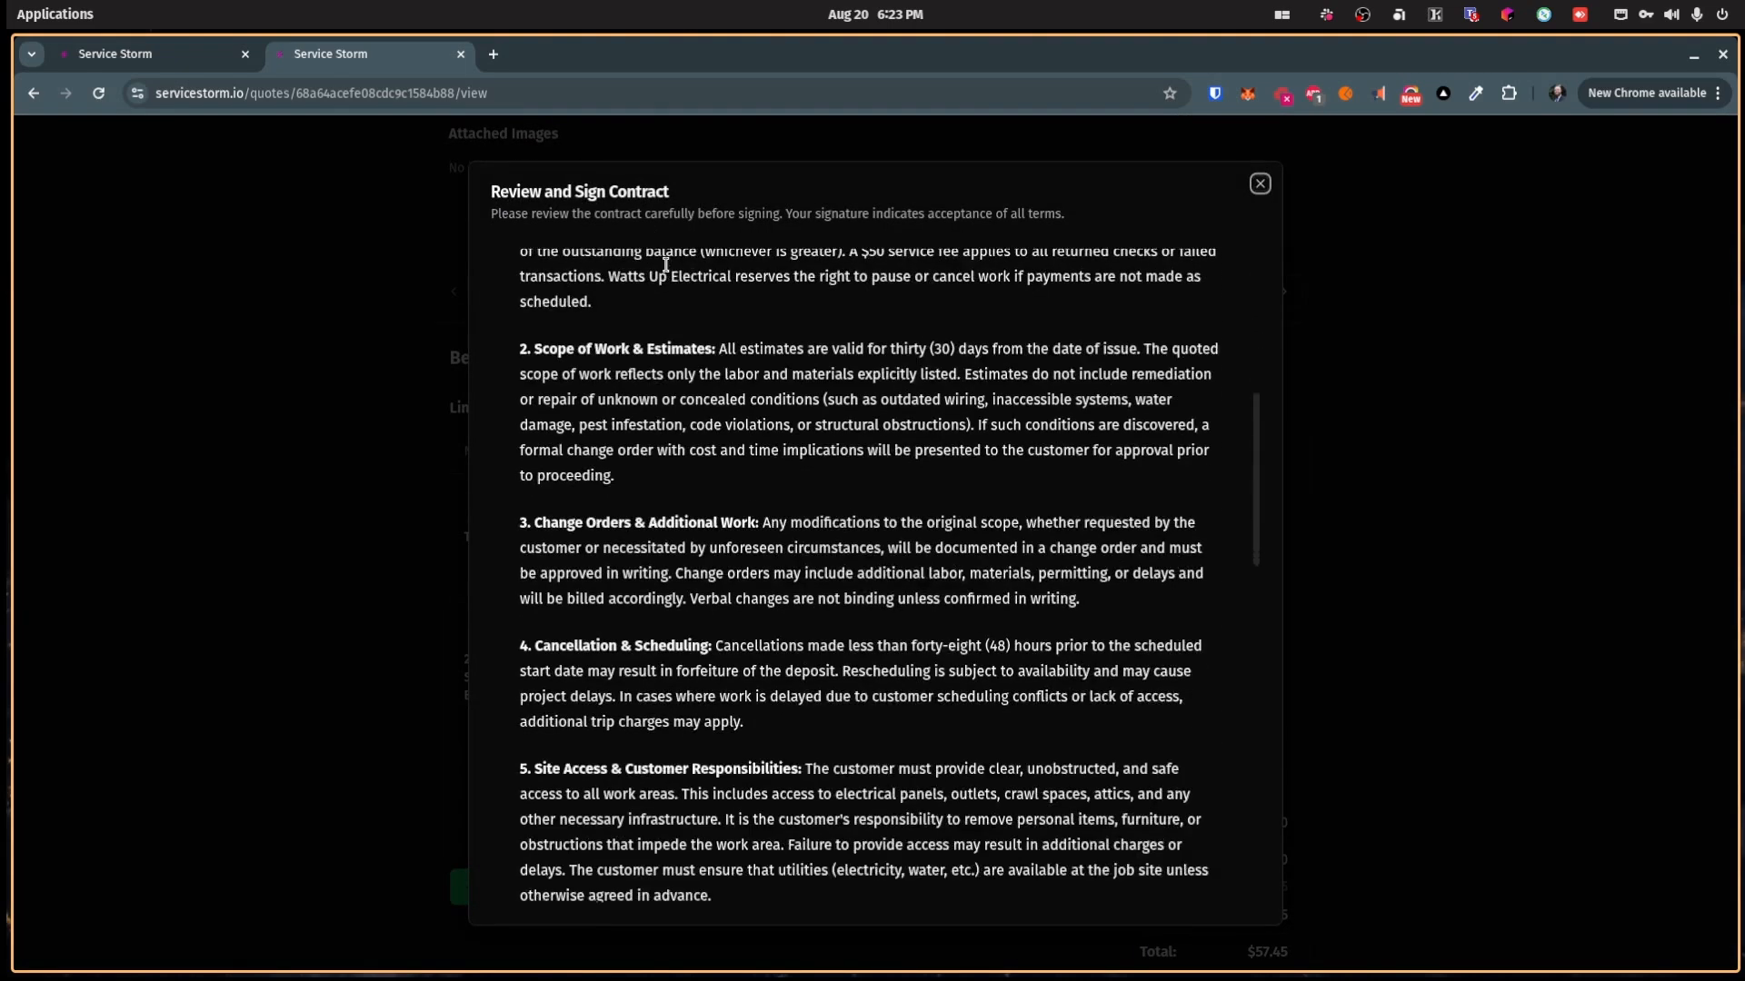
scroll(696, 370, up, 6)
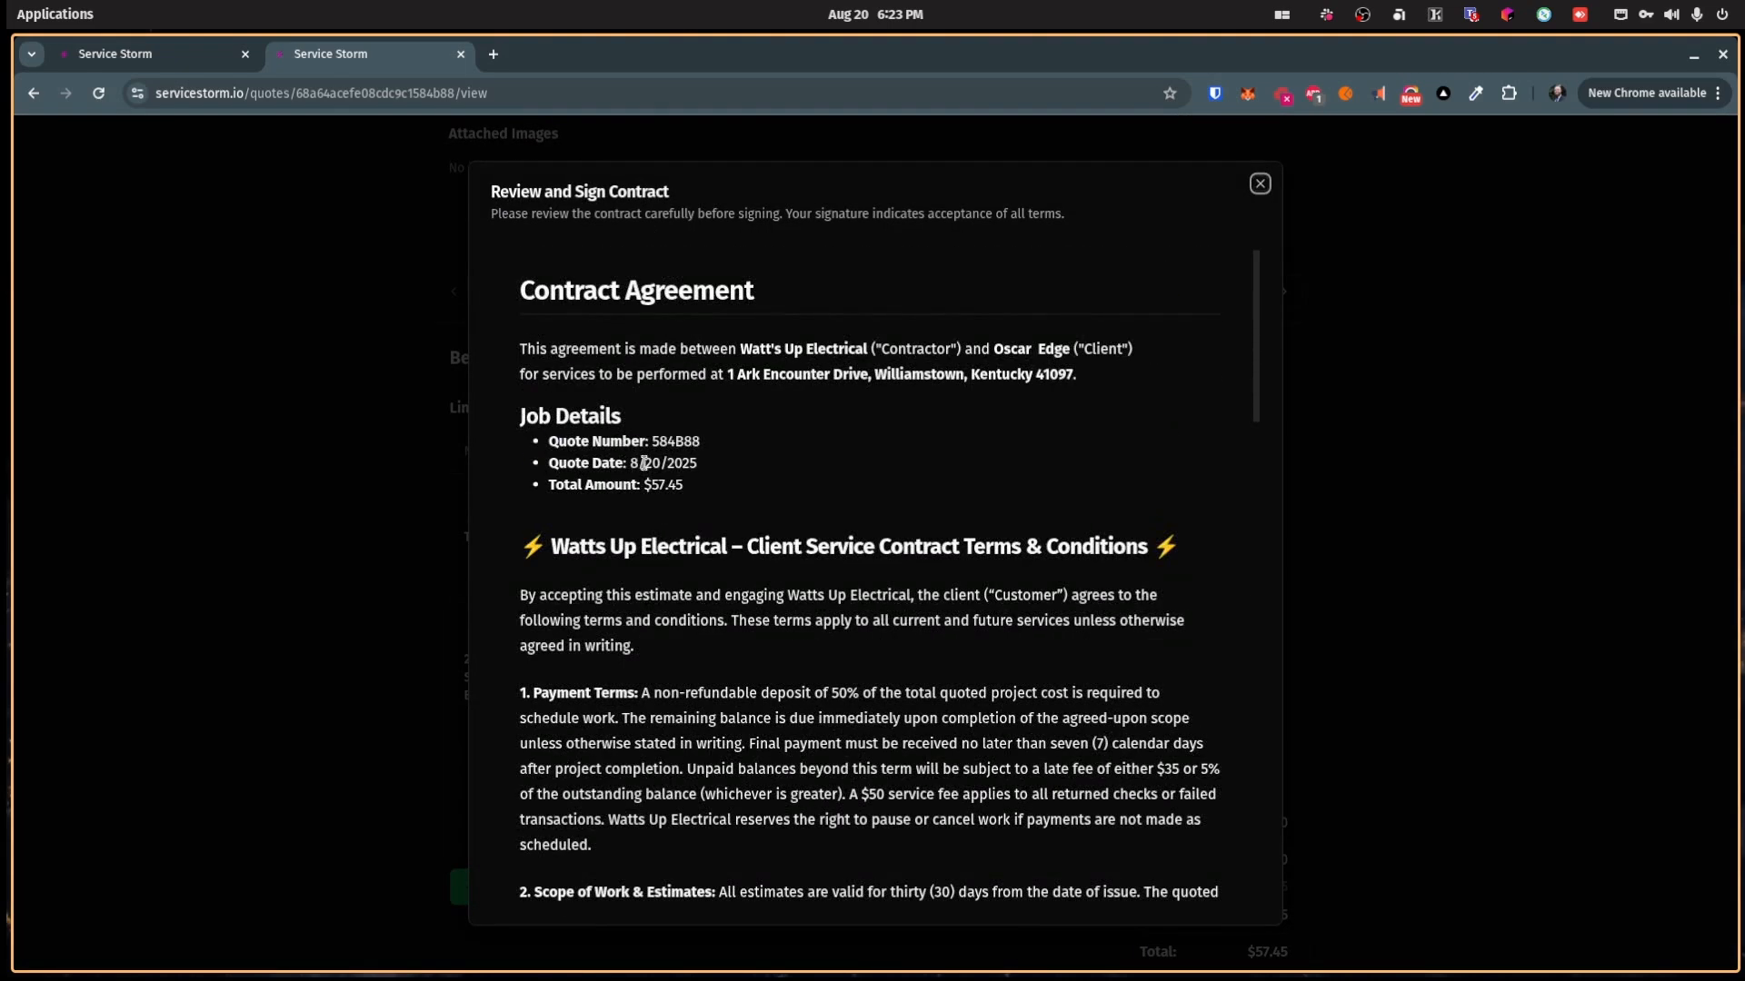
scroll(684, 483, down, 15)
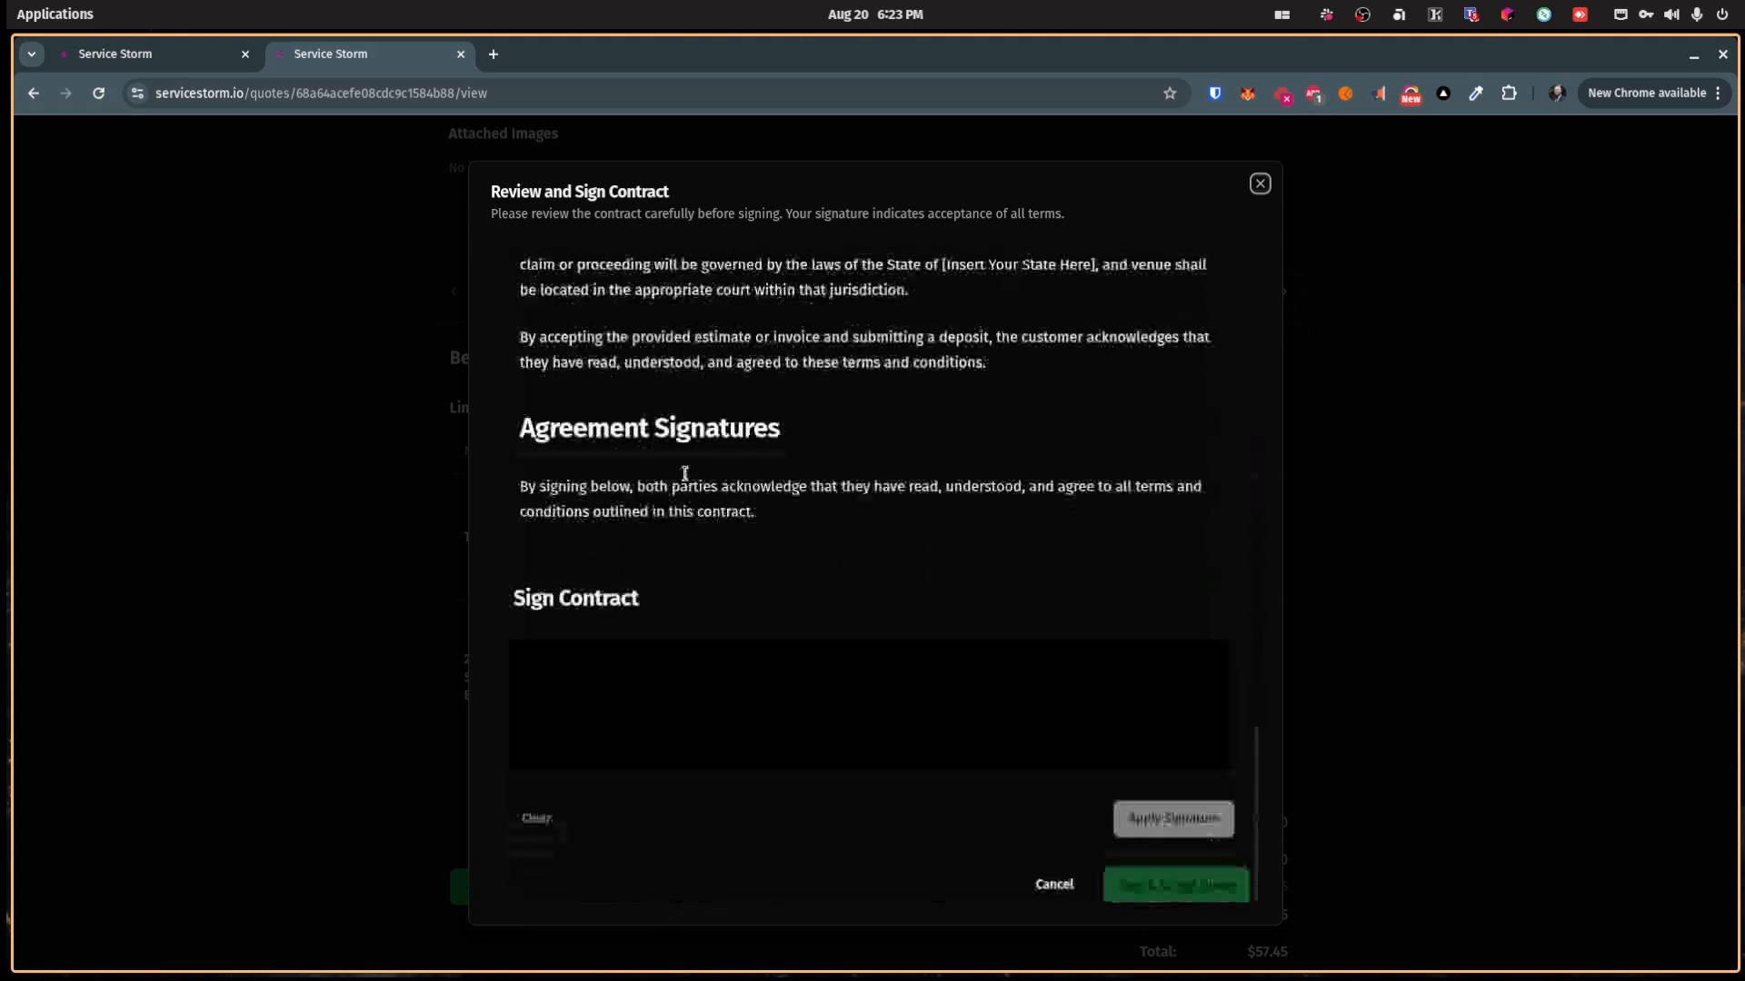
mouse_move(639, 649)
mouse_down()
mouse_move(636, 720)
mouse_move(766, 700)
mouse_up()
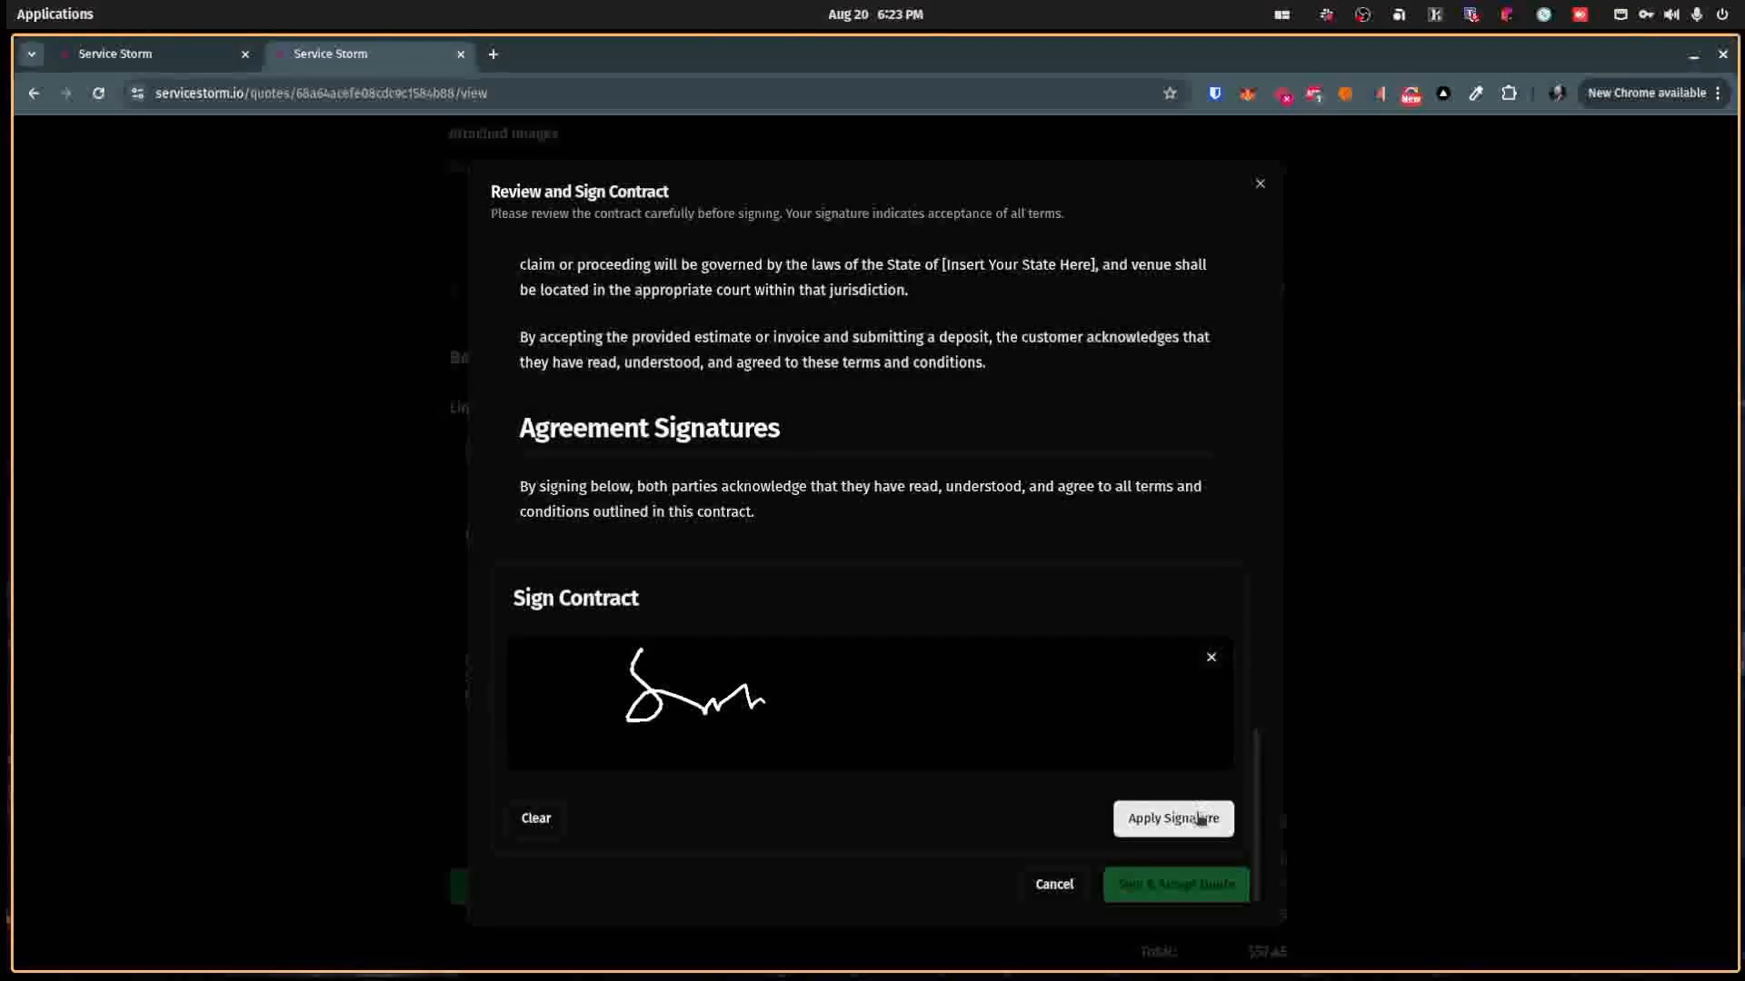
click(1198, 817)
click(1141, 877)
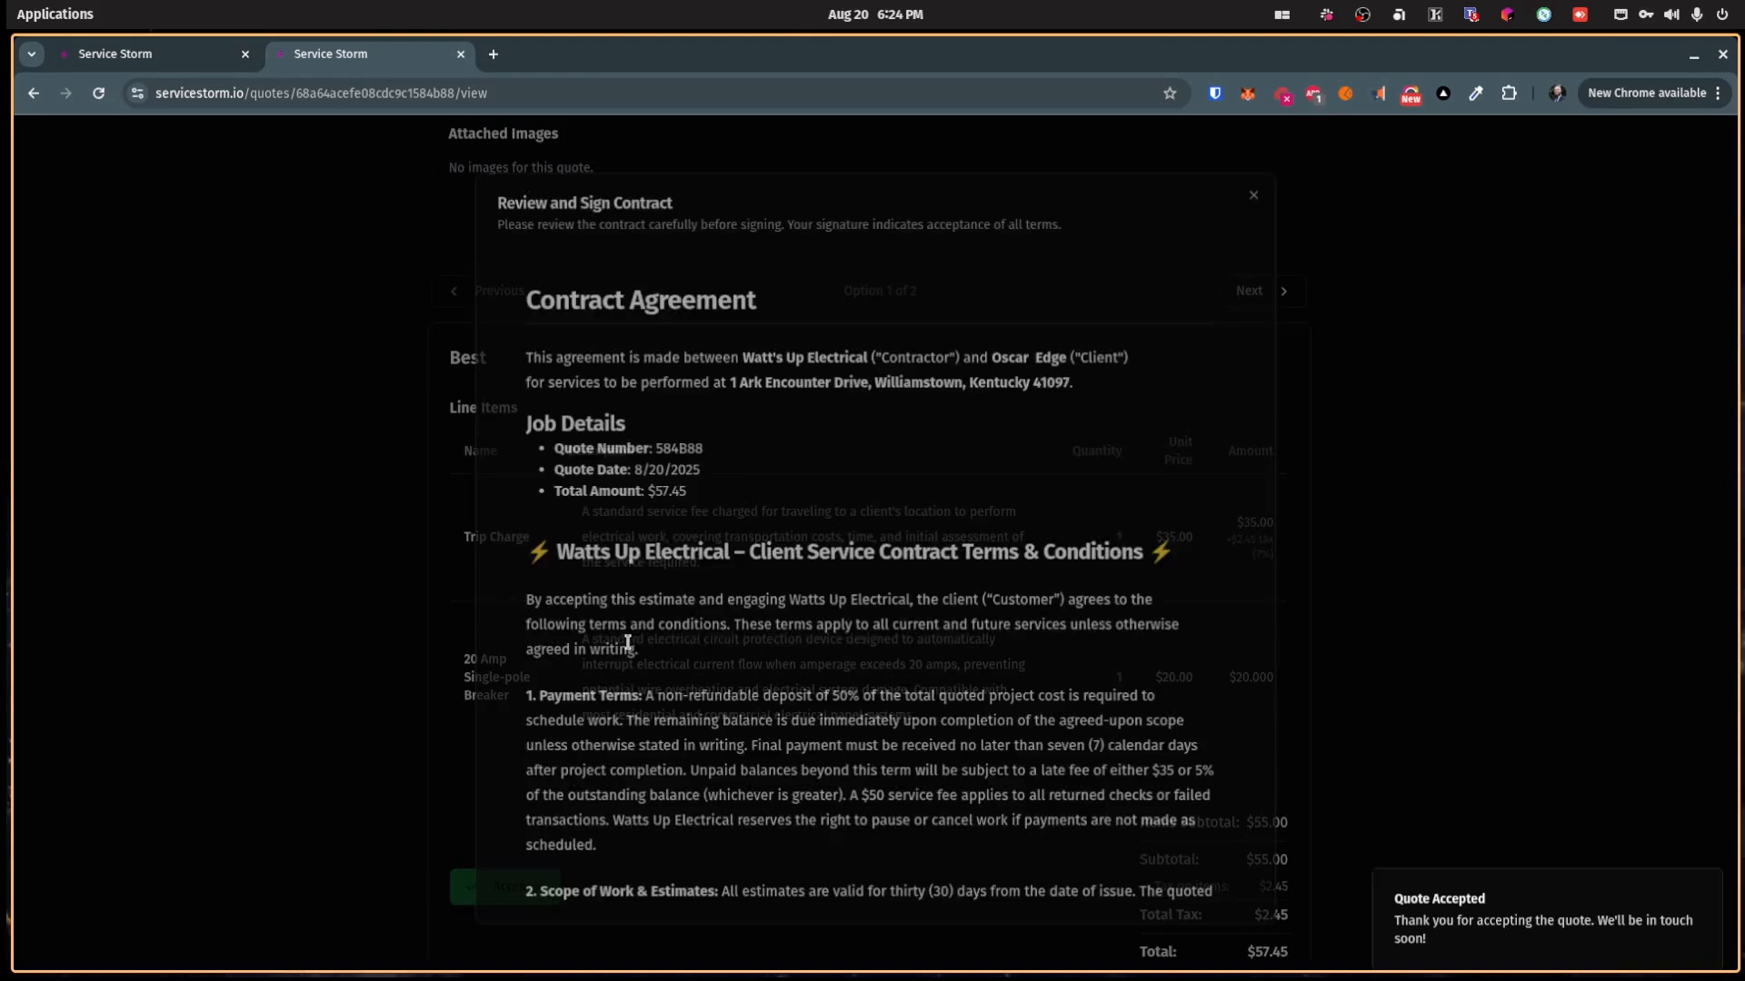
Step: Return to the Service Storm Quotes tab and go to the Jobs list
scroll(909, 780, down, 1)
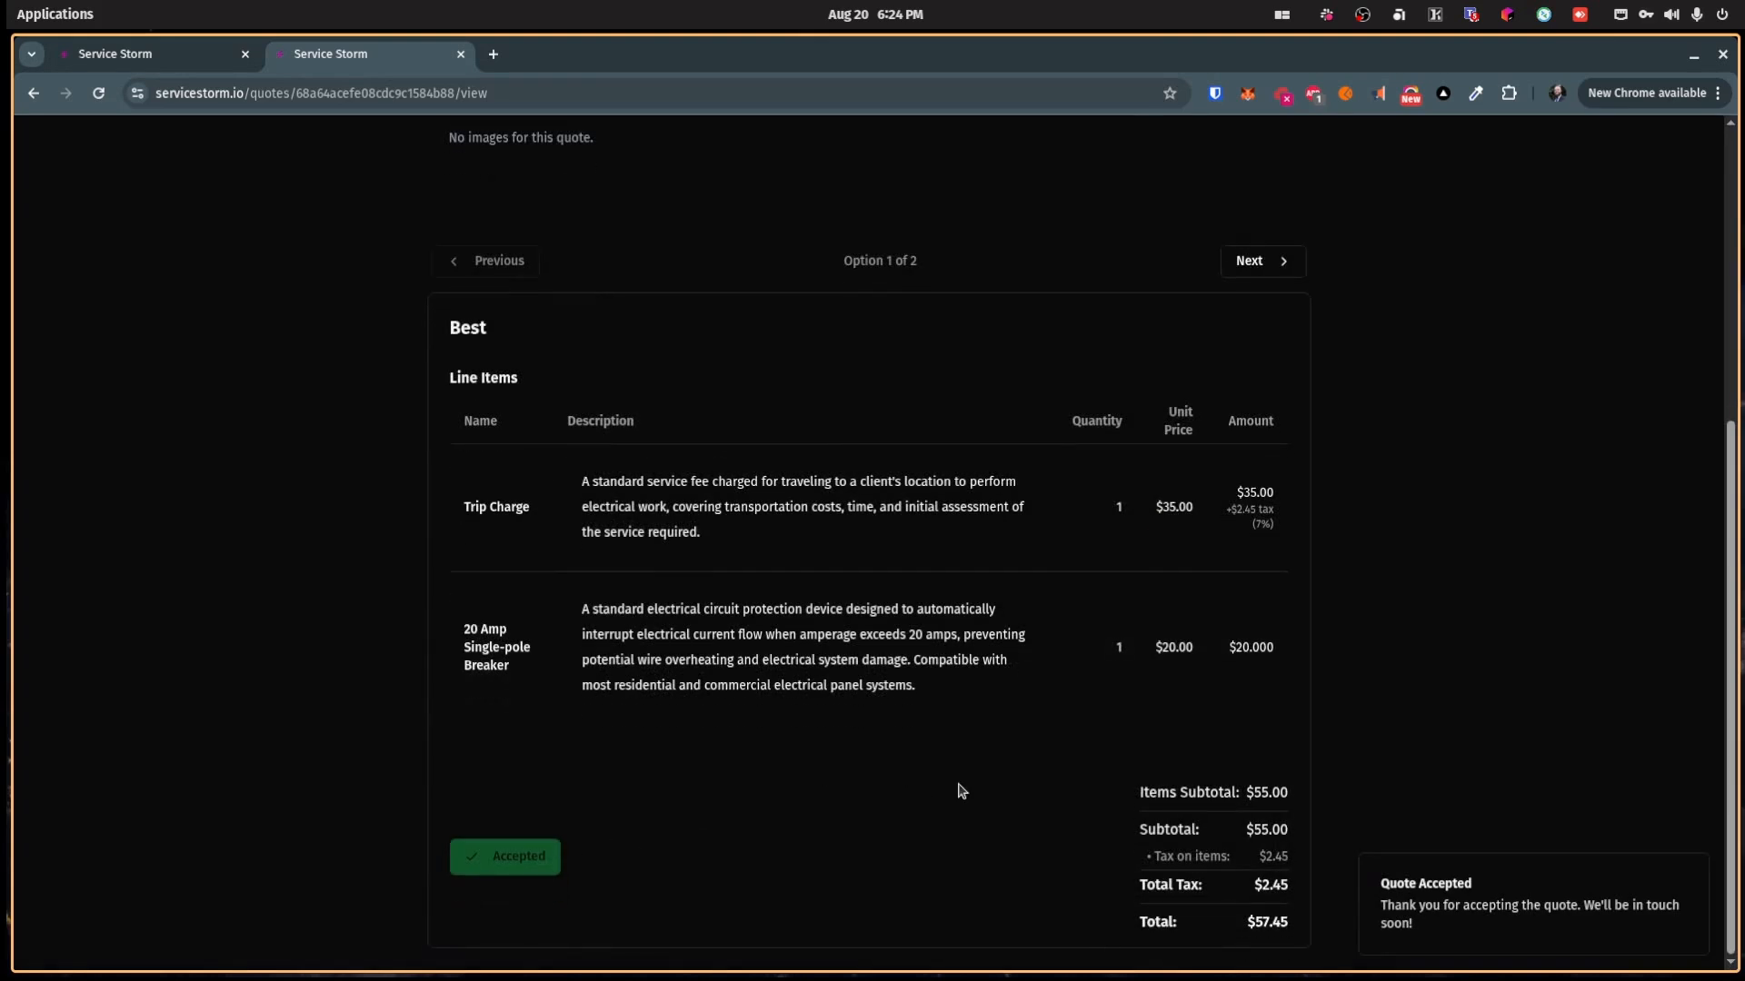
scroll(962, 787, up, 5)
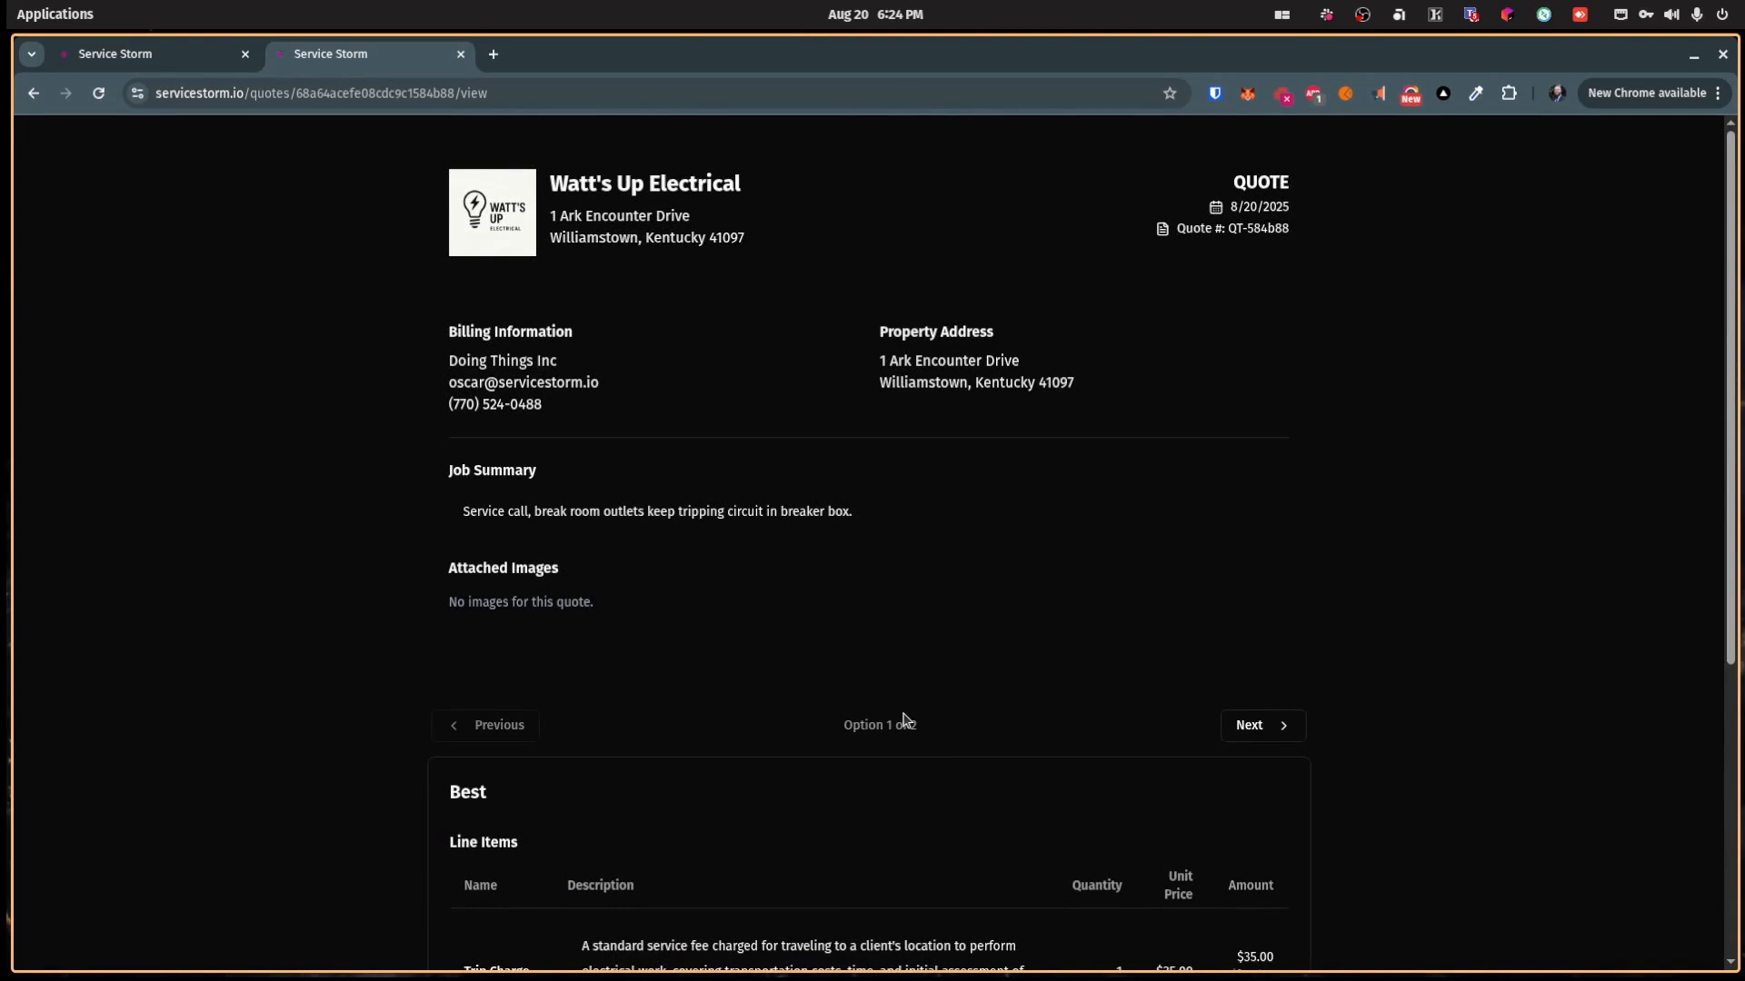
click(204, 57)
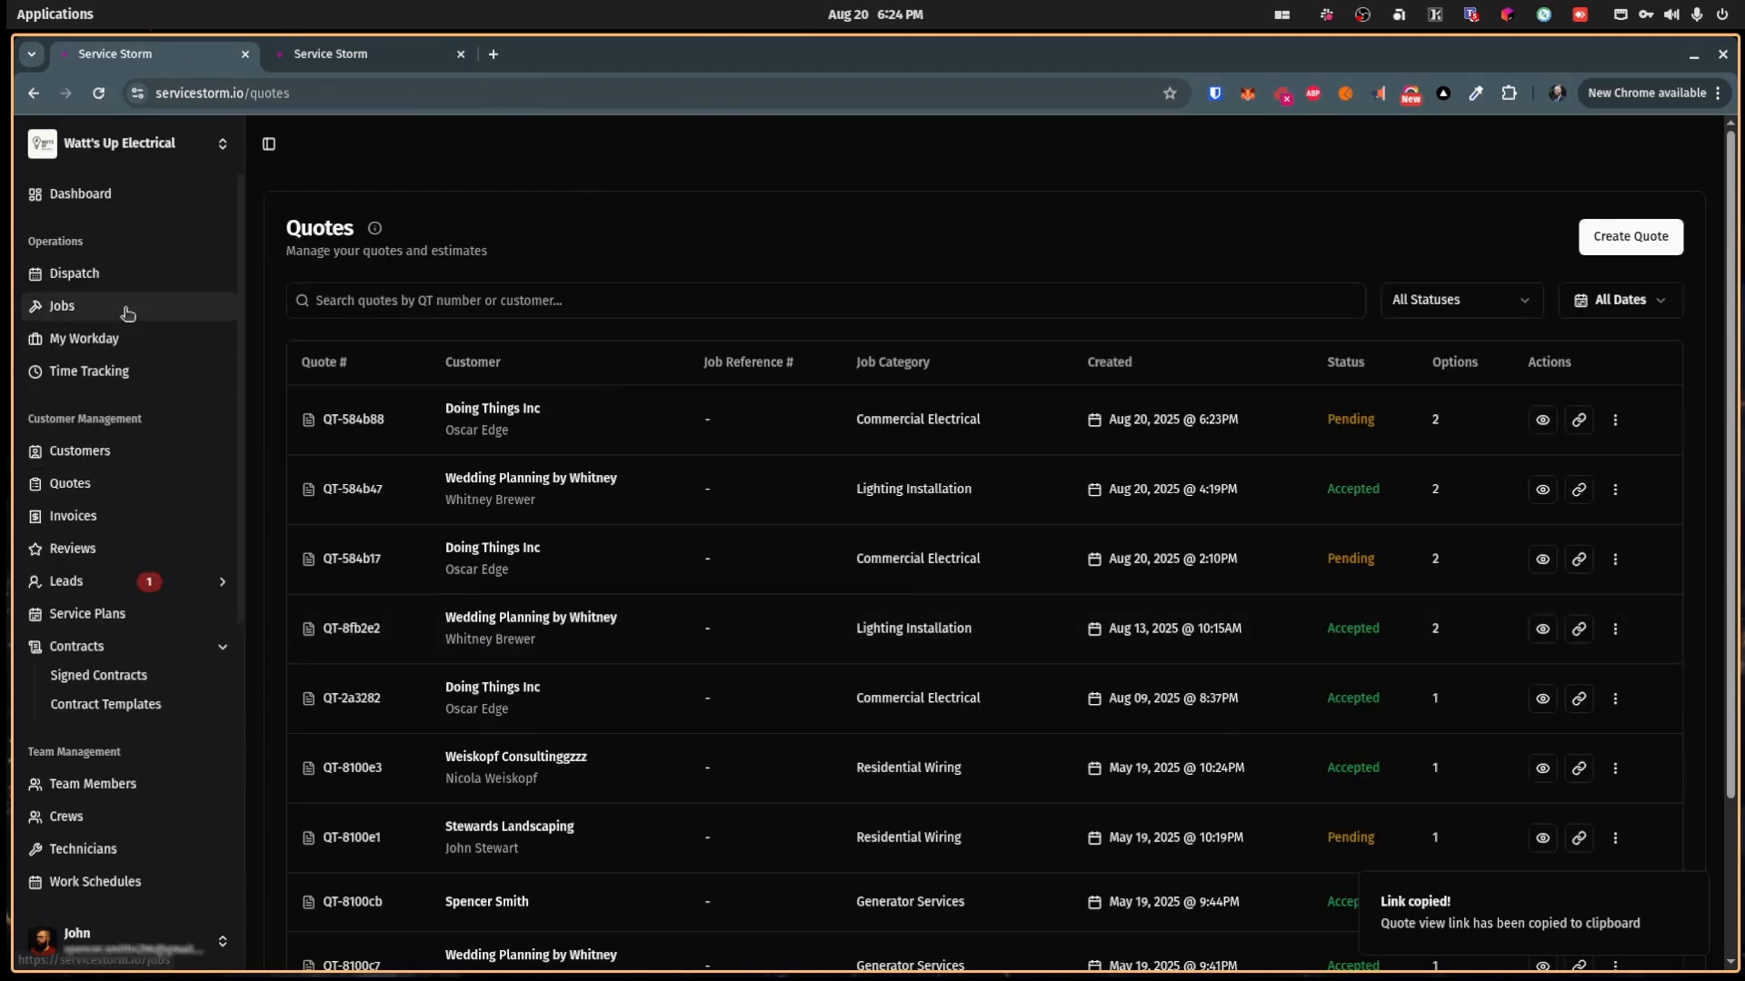
click(125, 306)
Step: From Doing Things Inc job #584b86, create an invoice from quote QT-584b88 ($55.00)
click(440, 438)
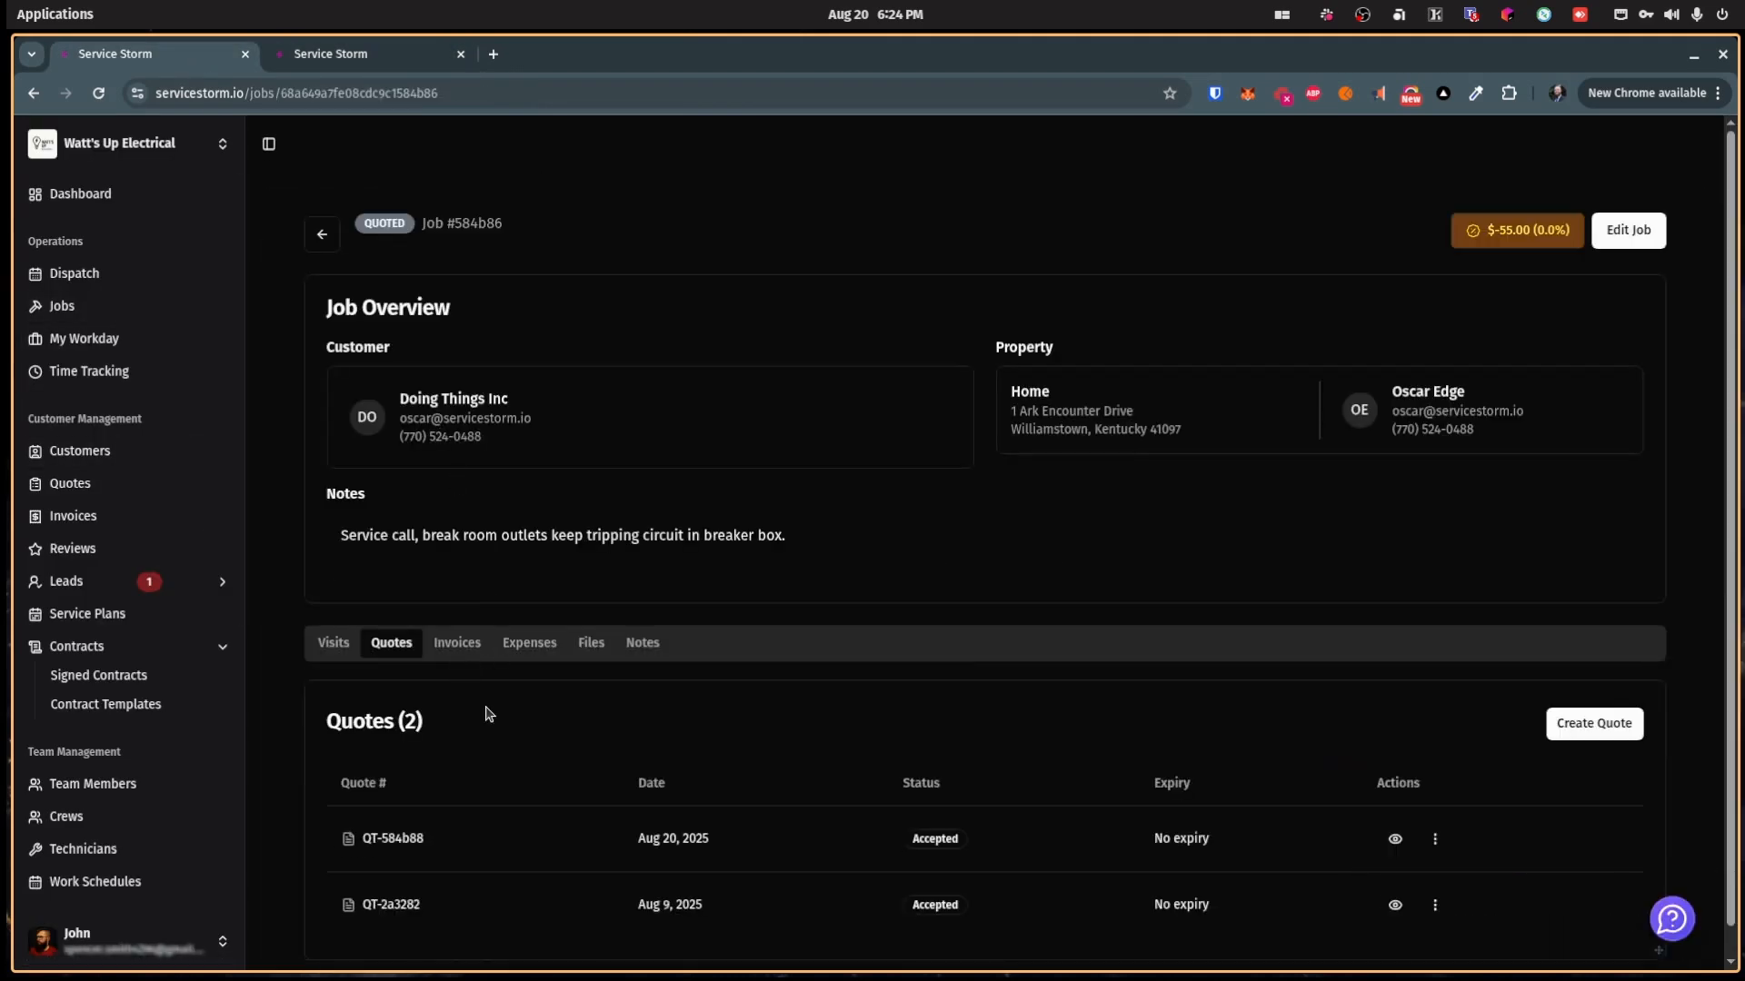
scroll(1172, 918, down, 1)
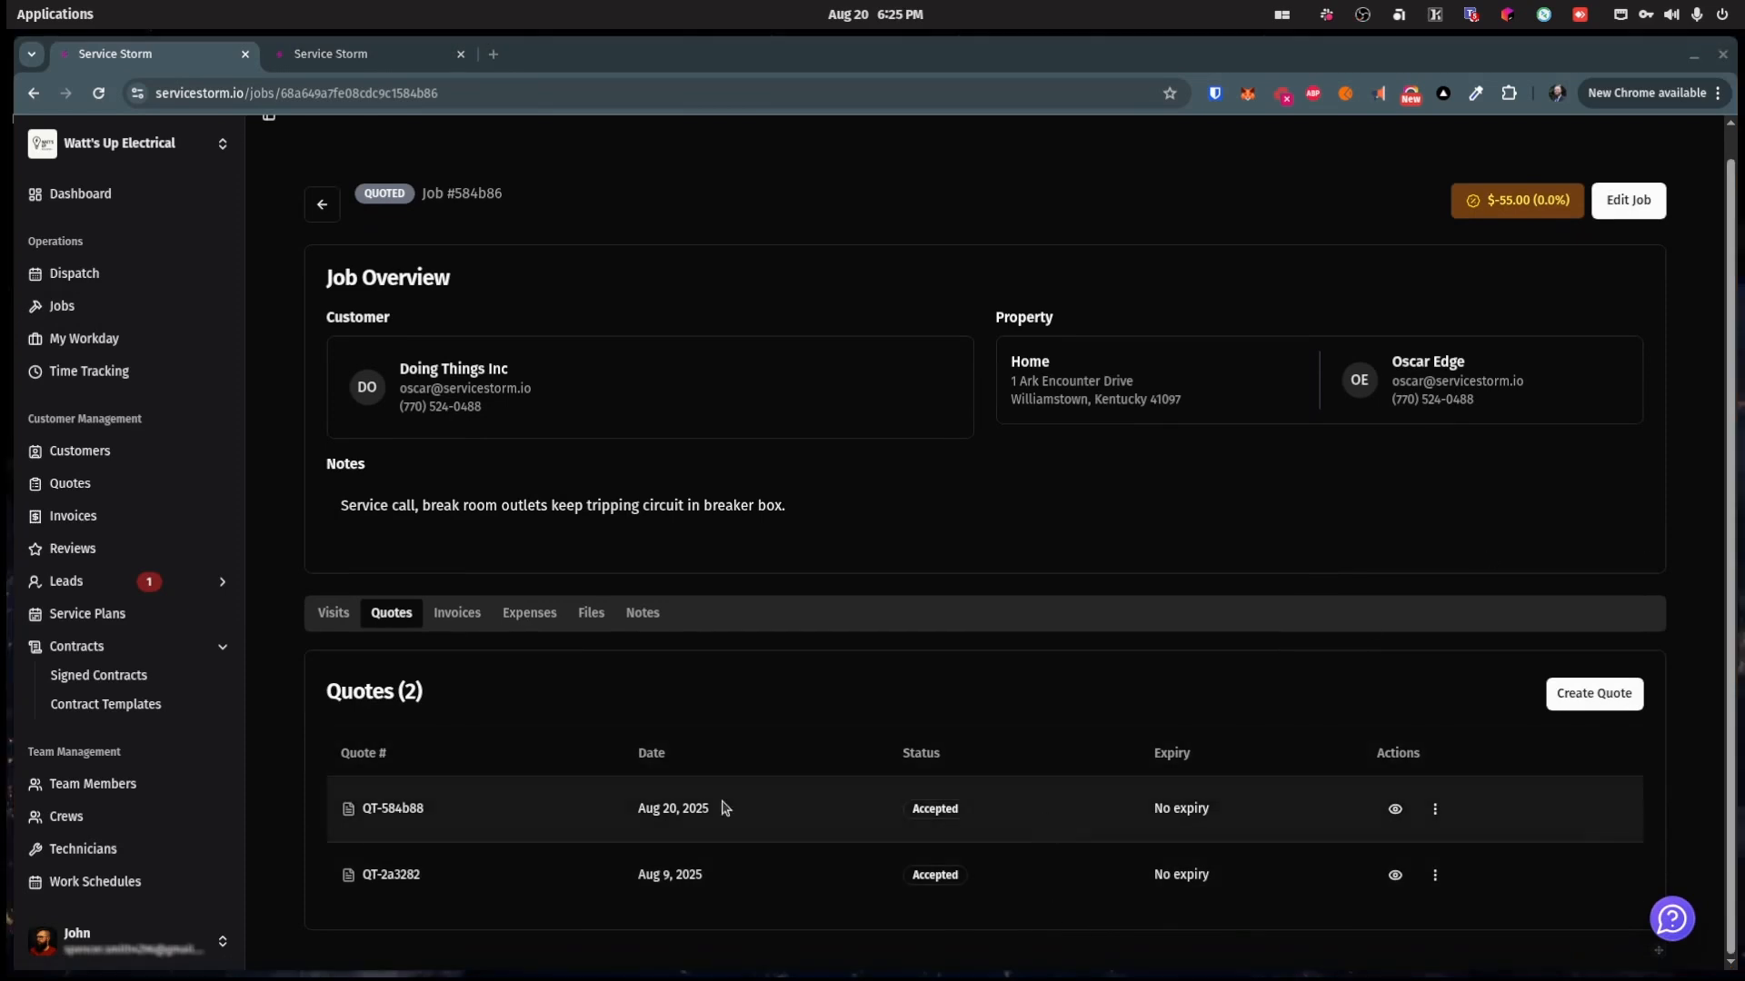
click(1435, 810)
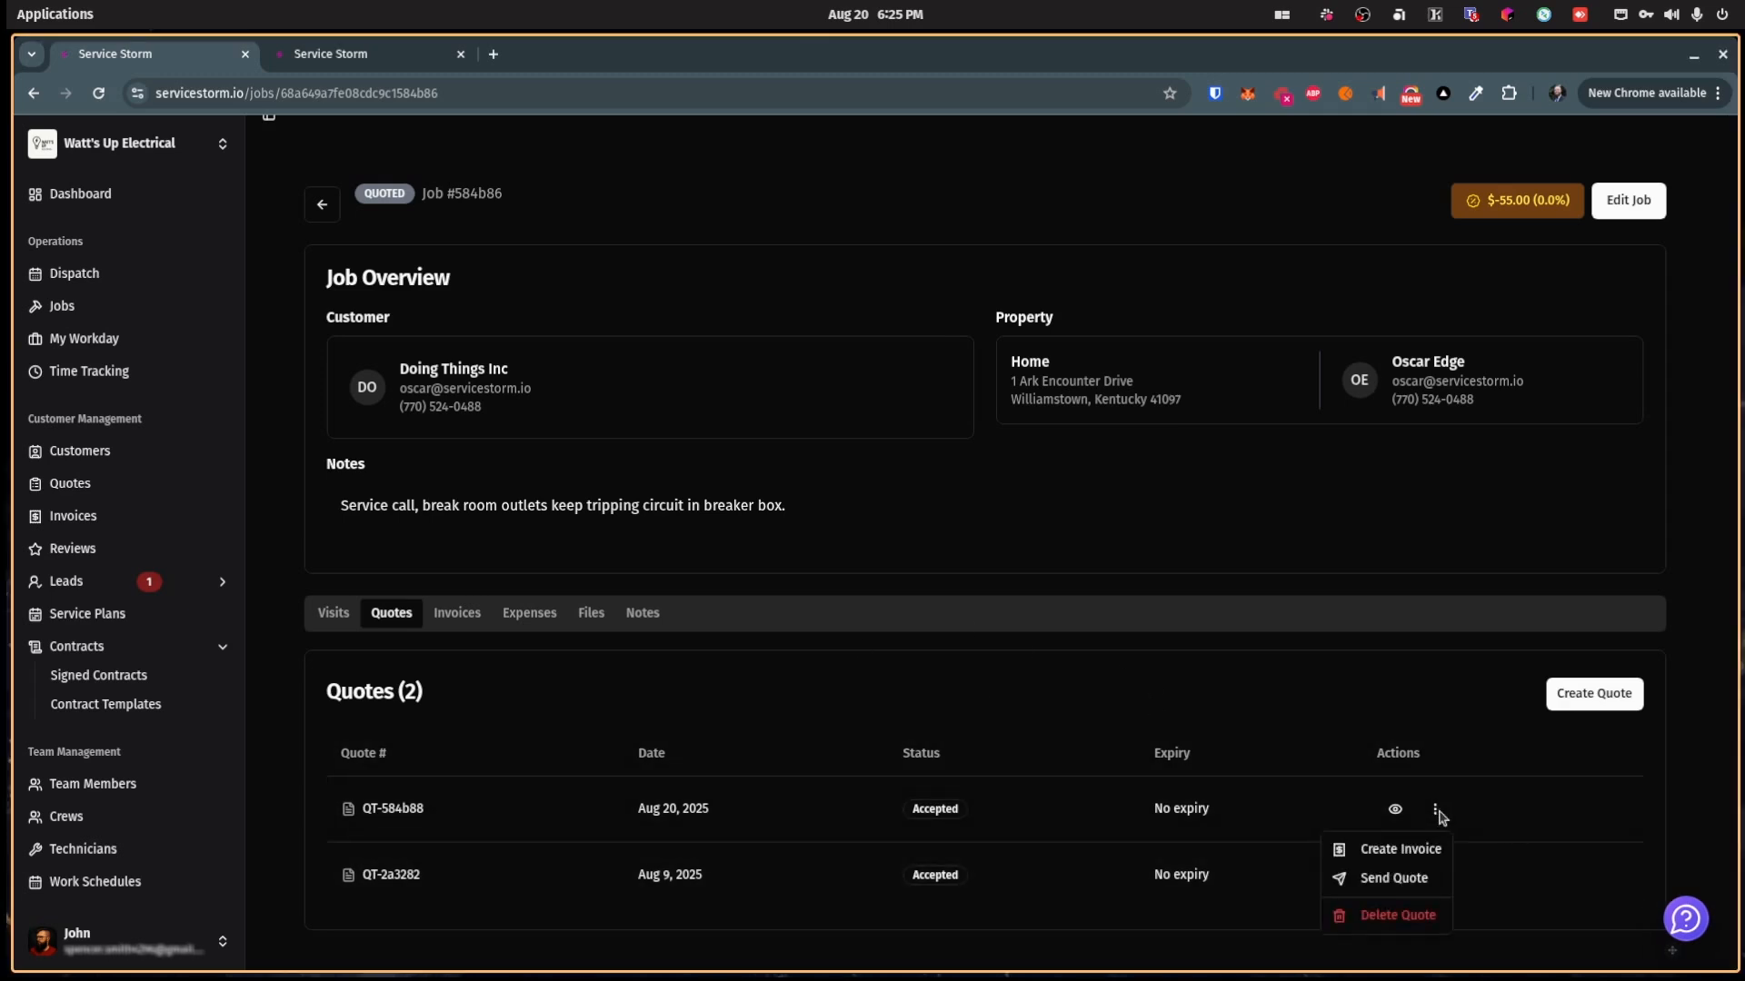
click(1400, 849)
scroll(912, 631, down, 9)
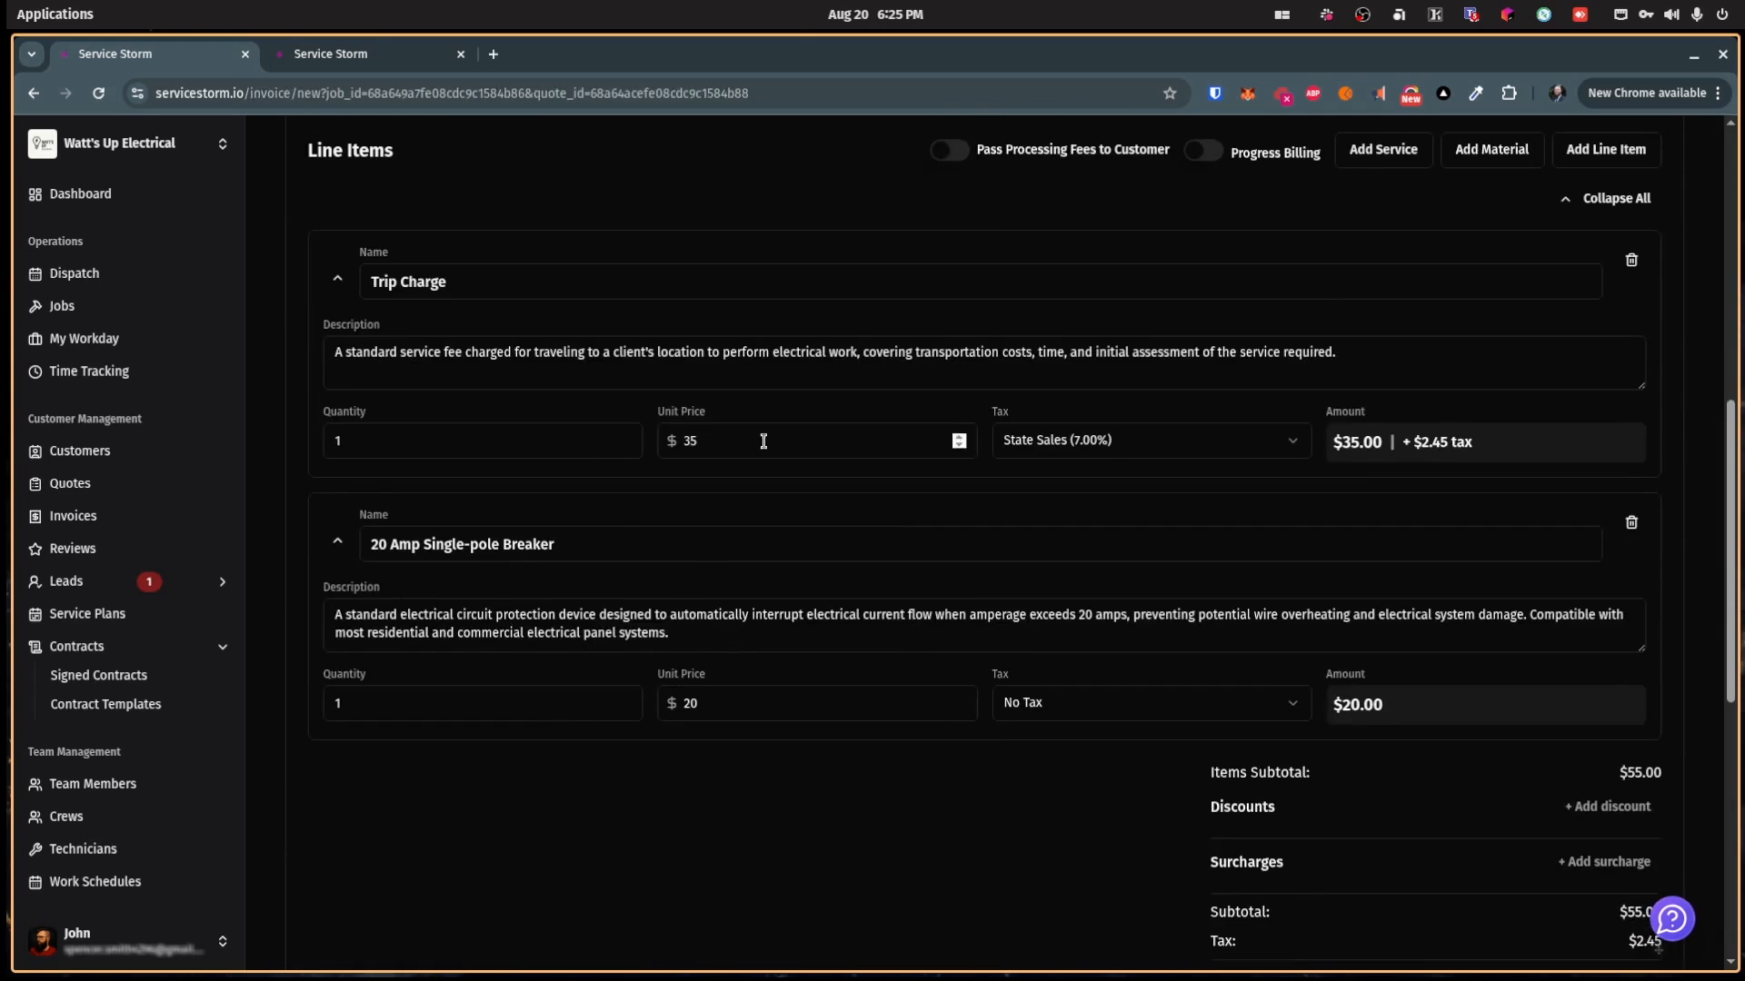
Step: Turn Pass Processing Fees on, then switch it back off
scroll(878, 531, up, 5)
scroll(879, 532, down, 7)
scroll(879, 521, down, 5)
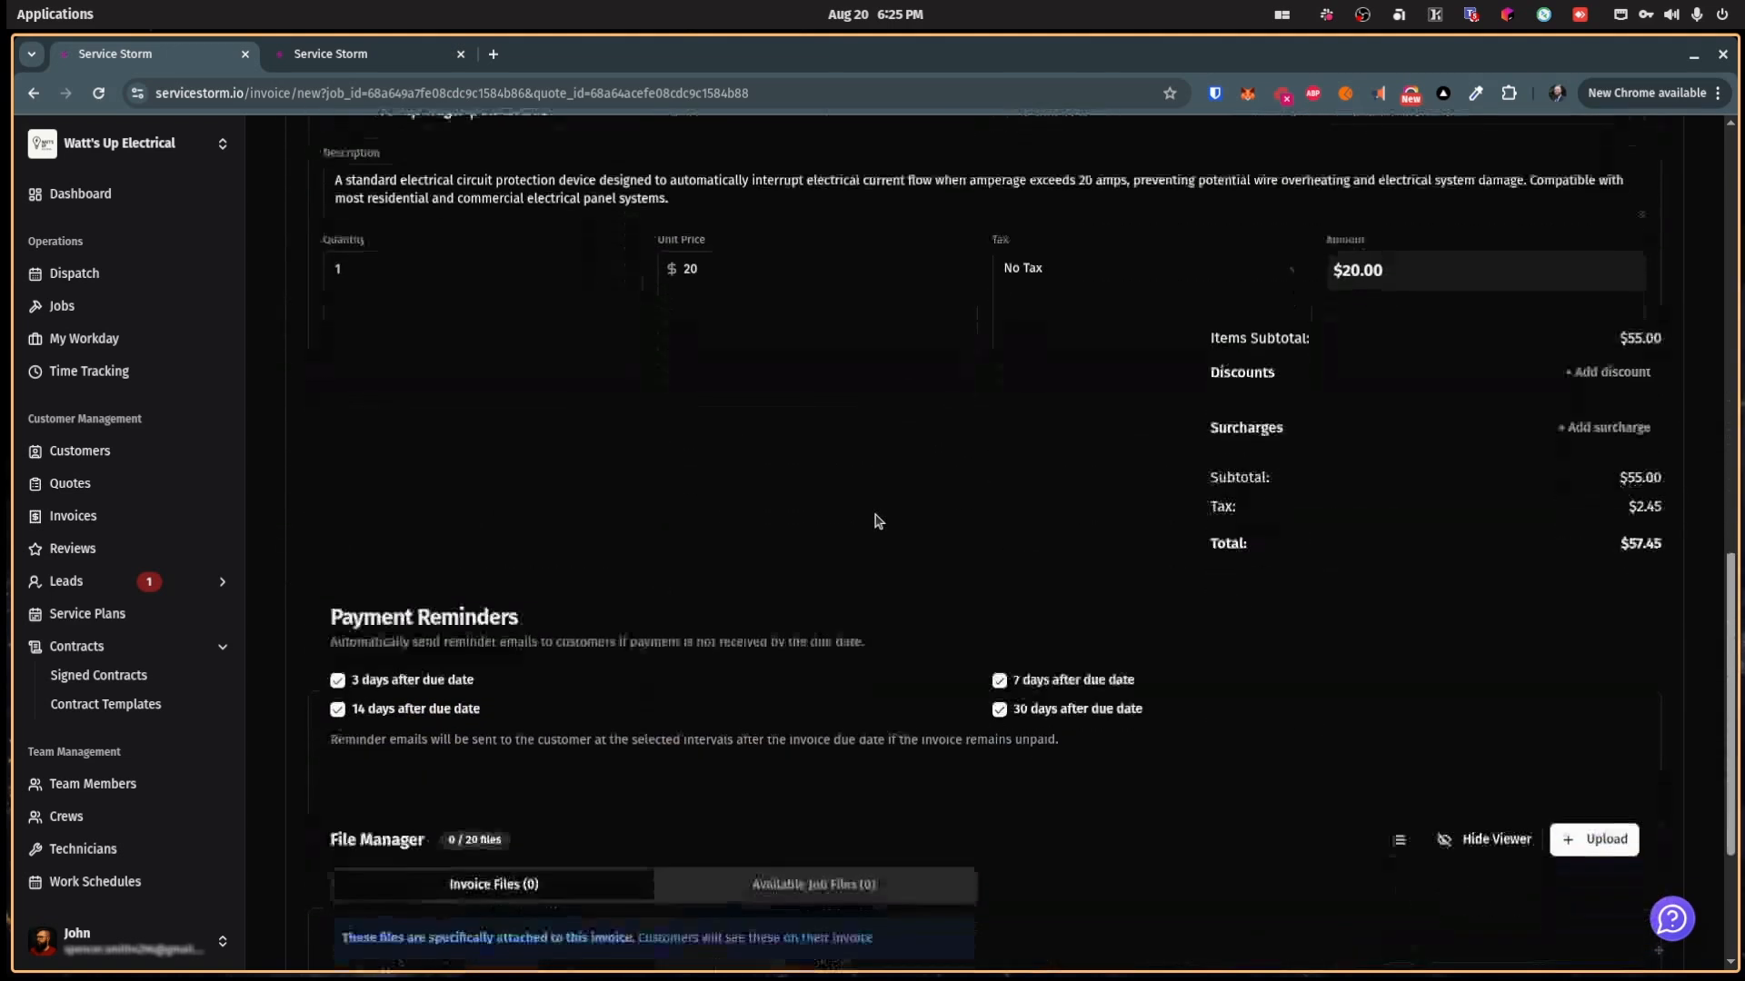
scroll(877, 519, up, 6)
scroll(876, 514, up, 9)
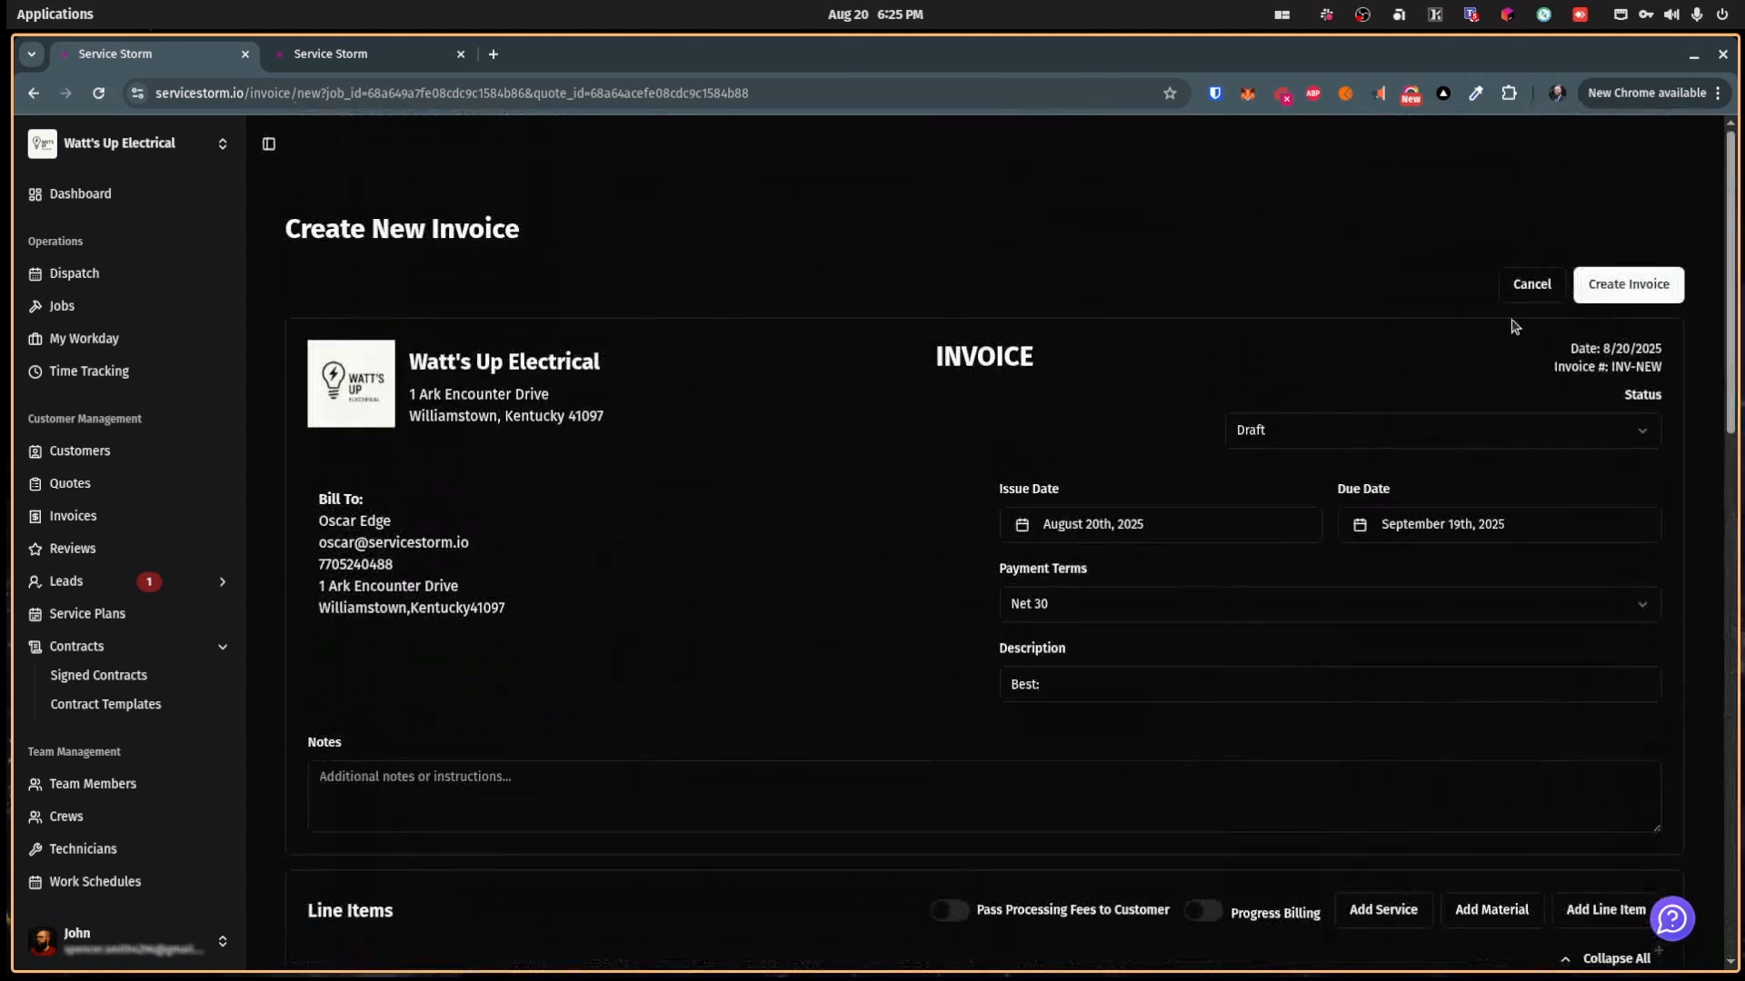
scroll(654, 654, down, 5)
scroll(672, 644, down, 3)
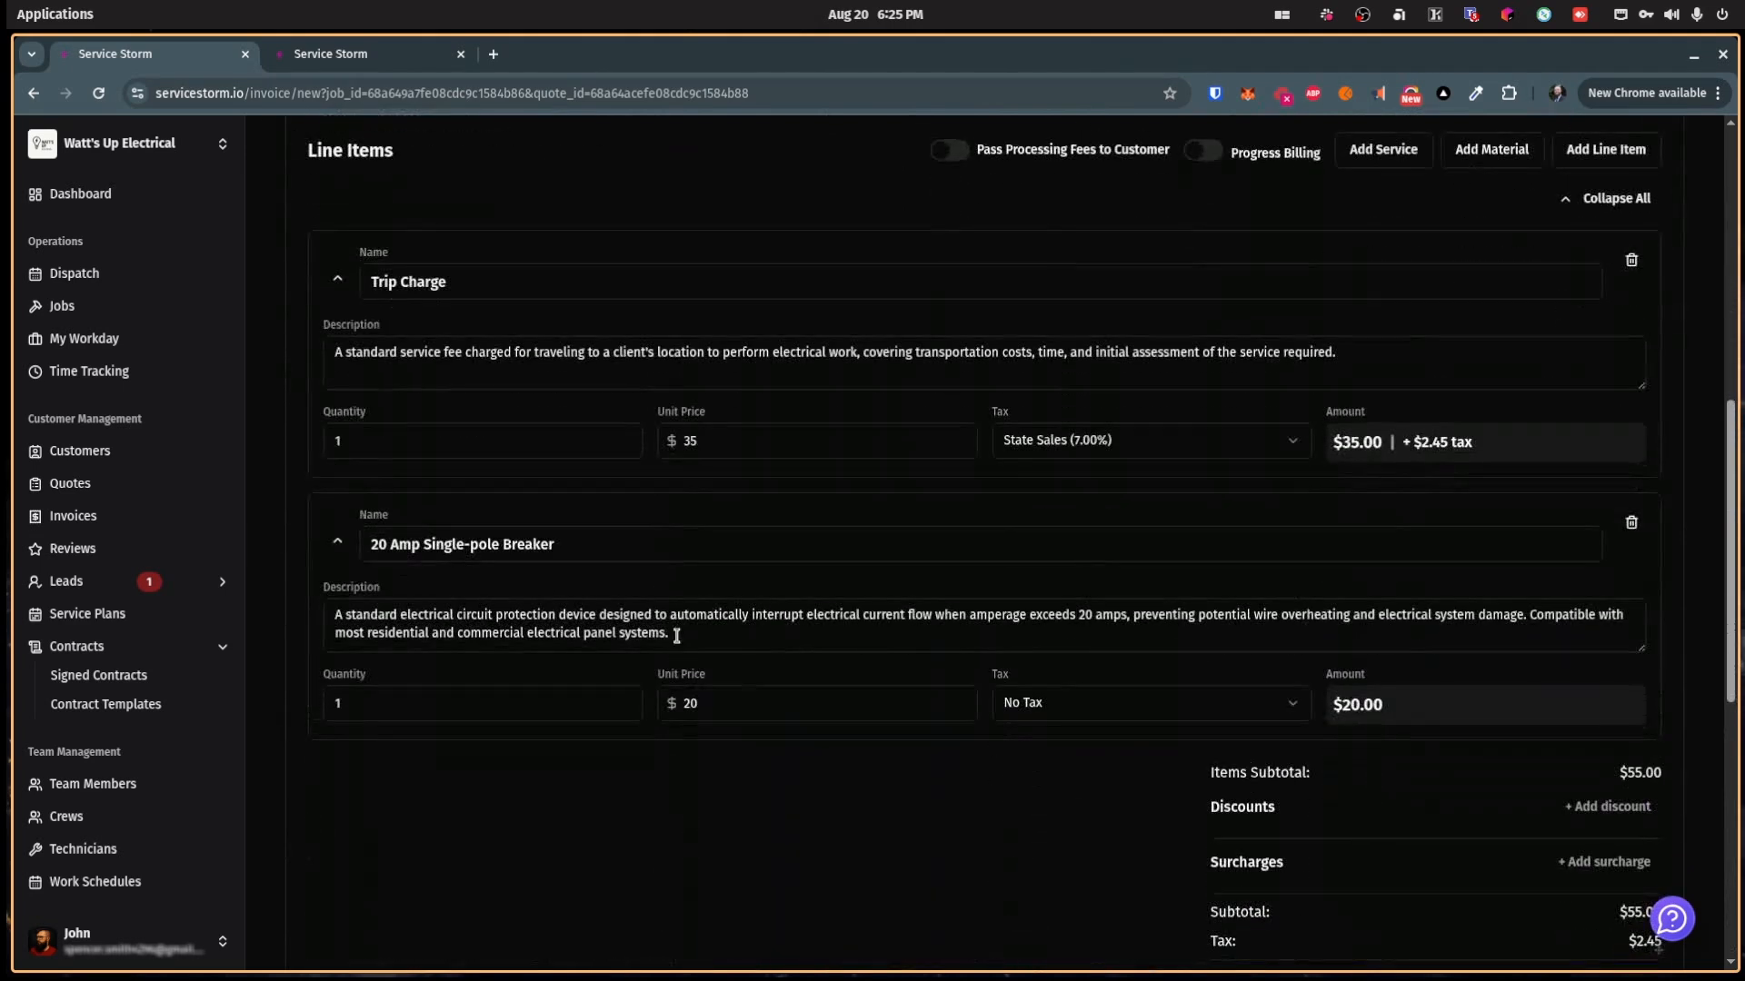
scroll(1139, 529, up, 2)
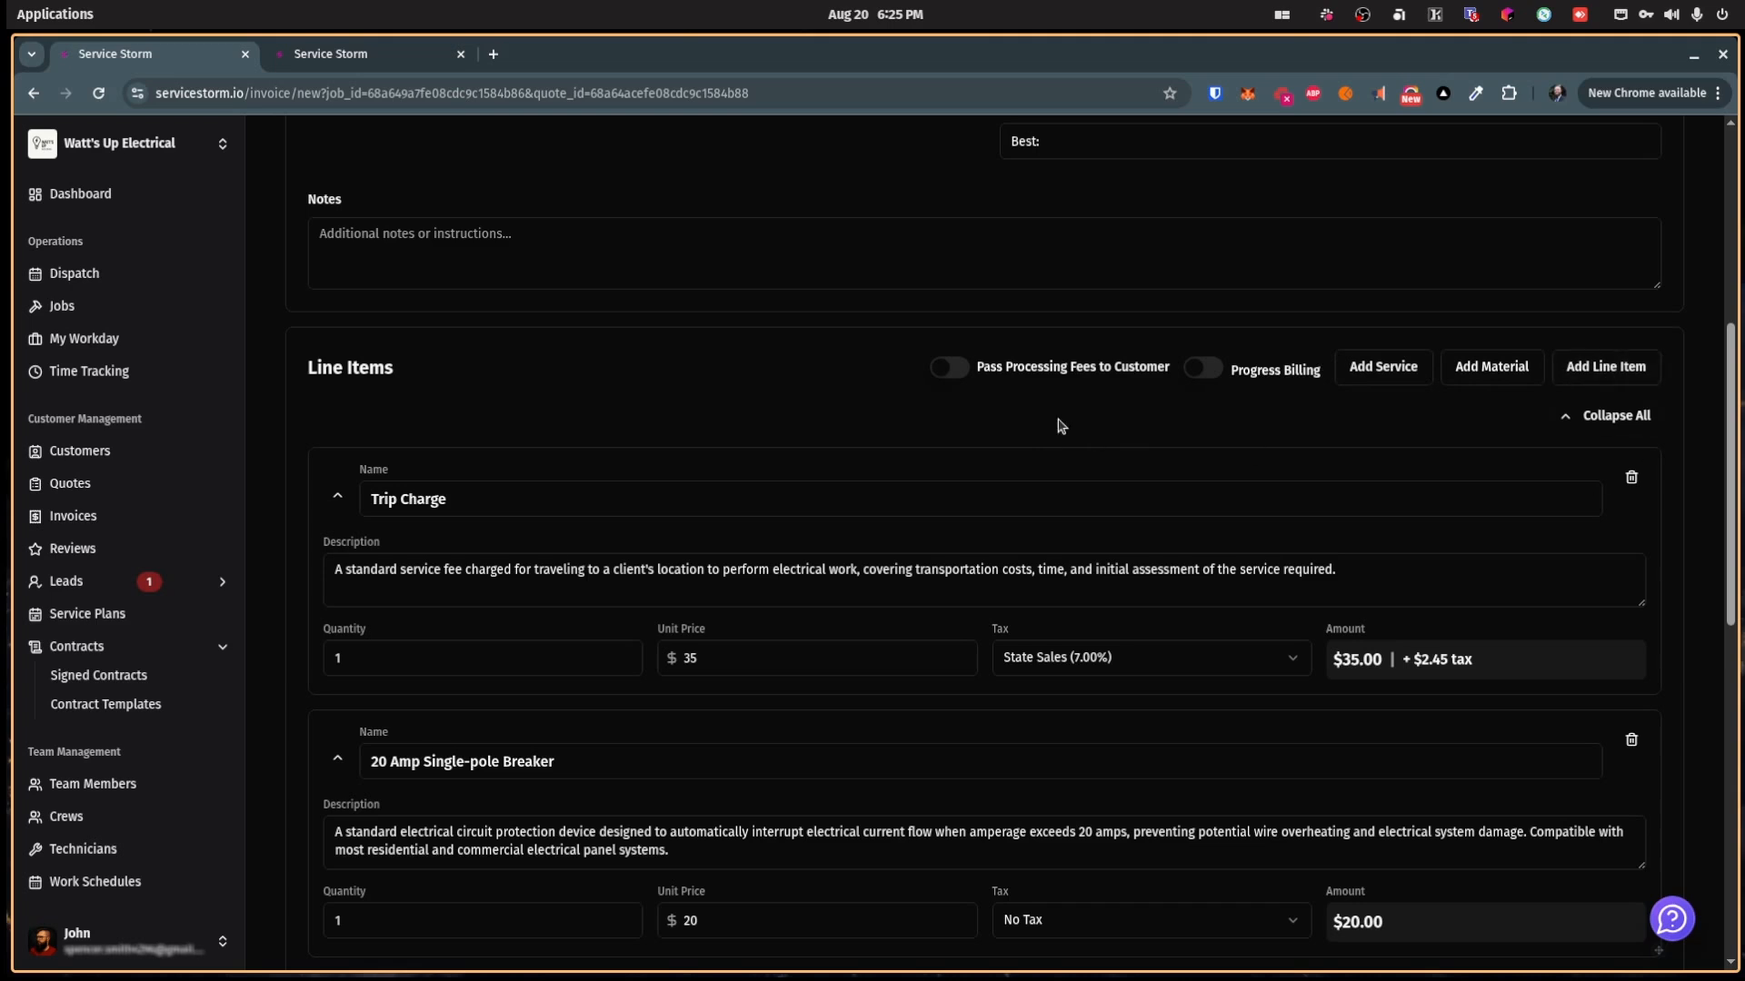
click(963, 376)
scroll(1285, 573, down, 5)
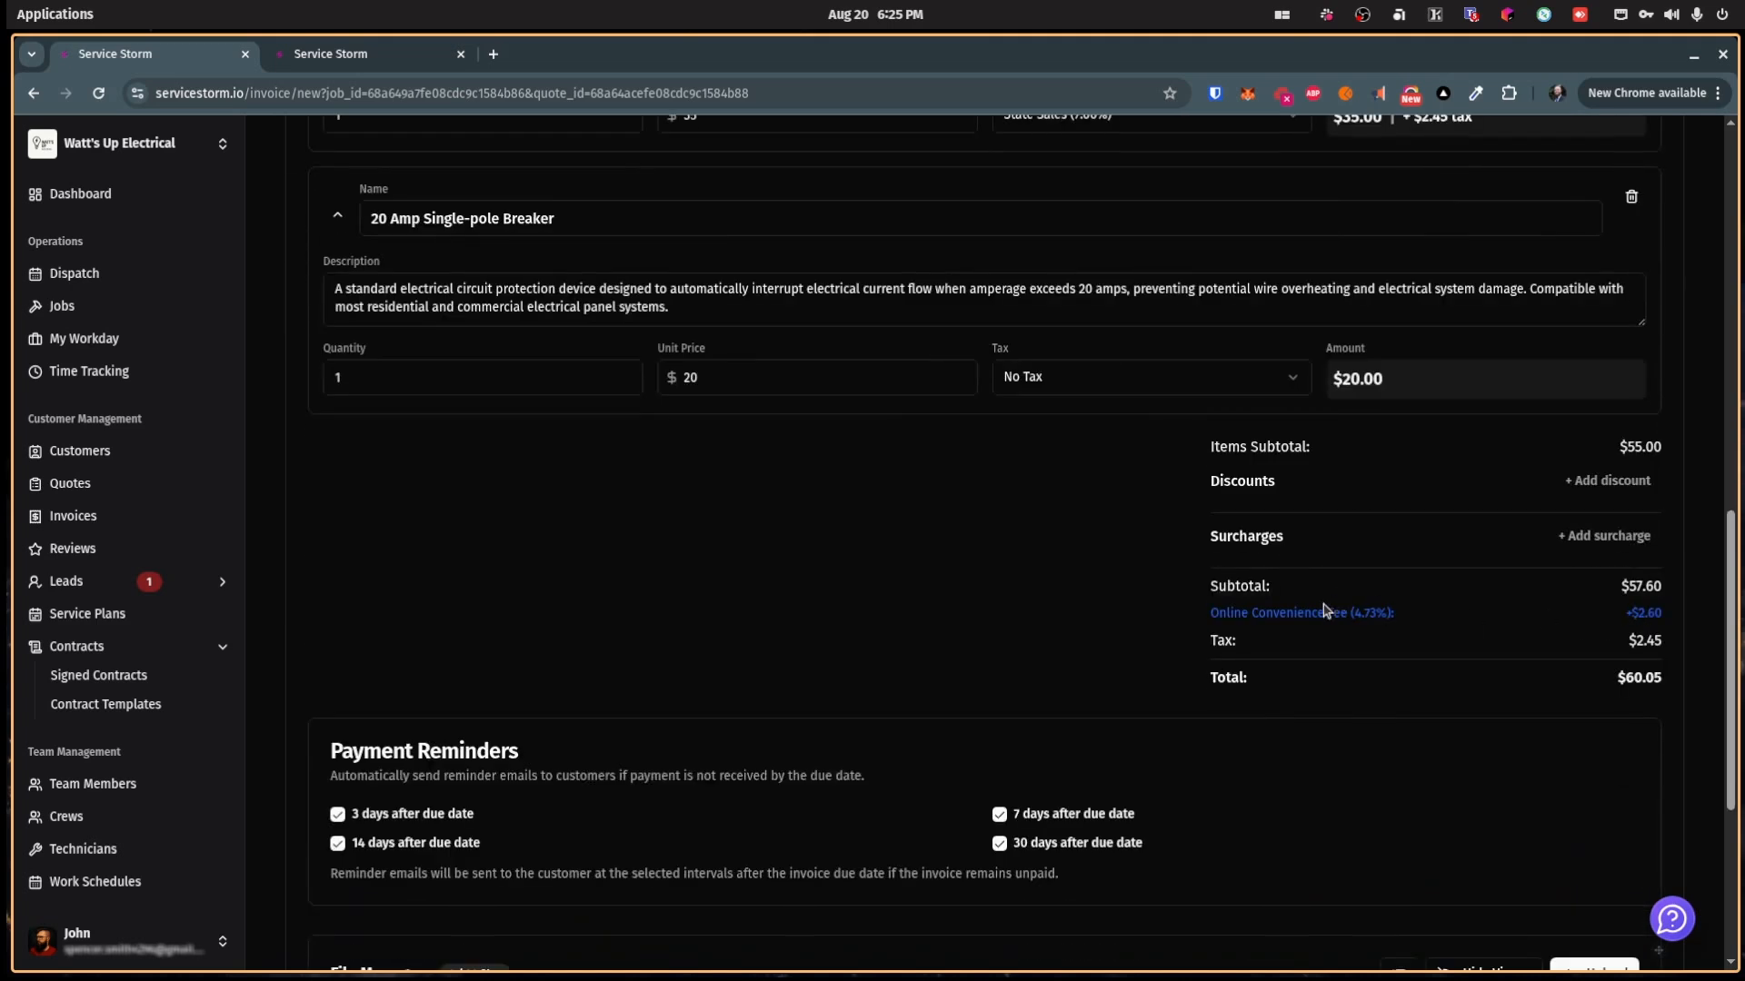
scroll(1256, 640, up, 6)
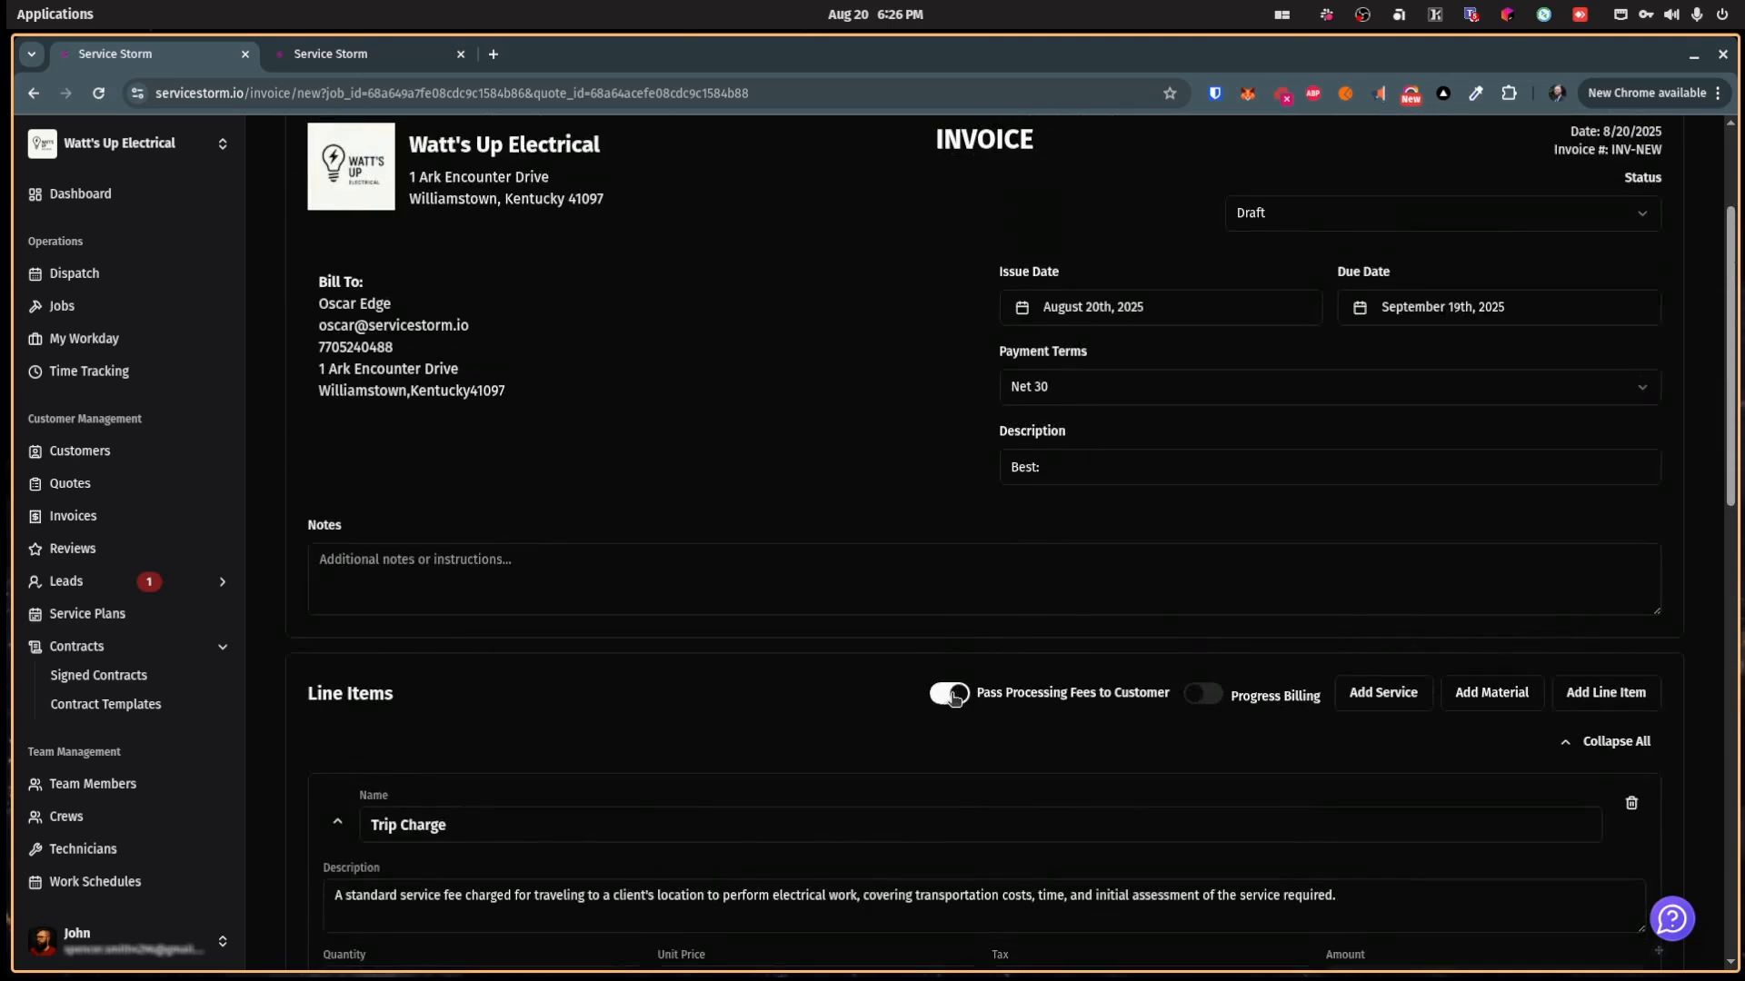
scroll(954, 698, down, 8)
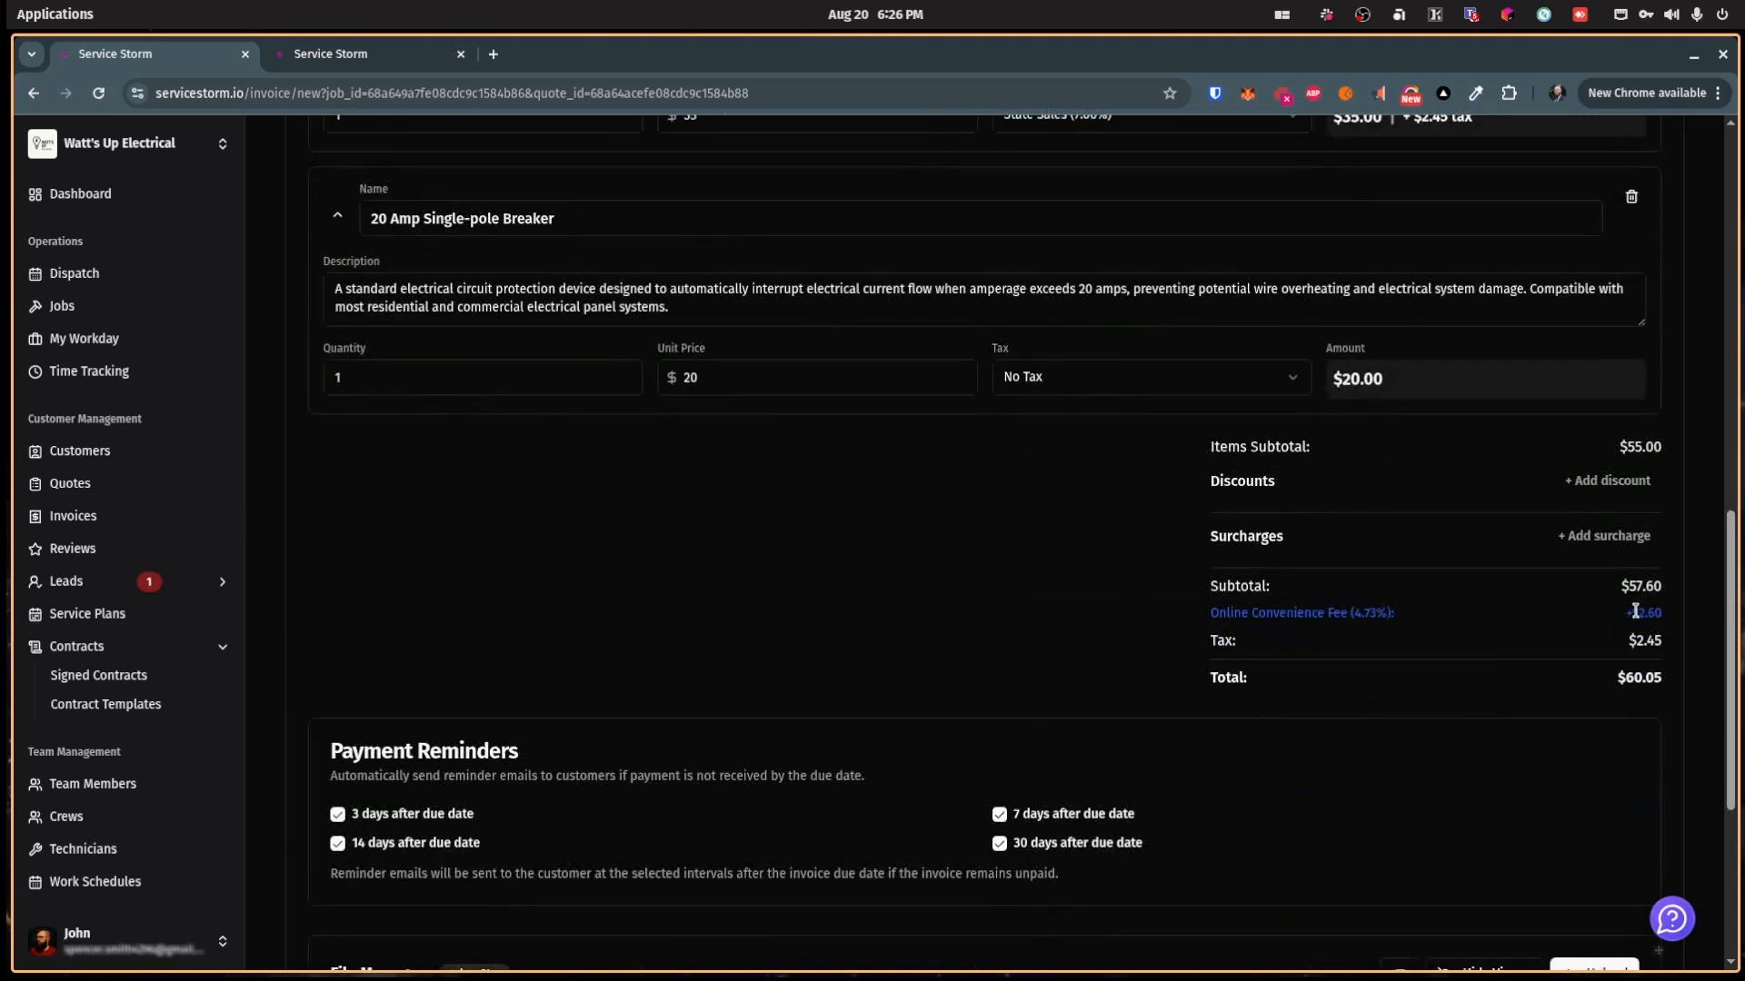
scroll(1351, 618, up, 3)
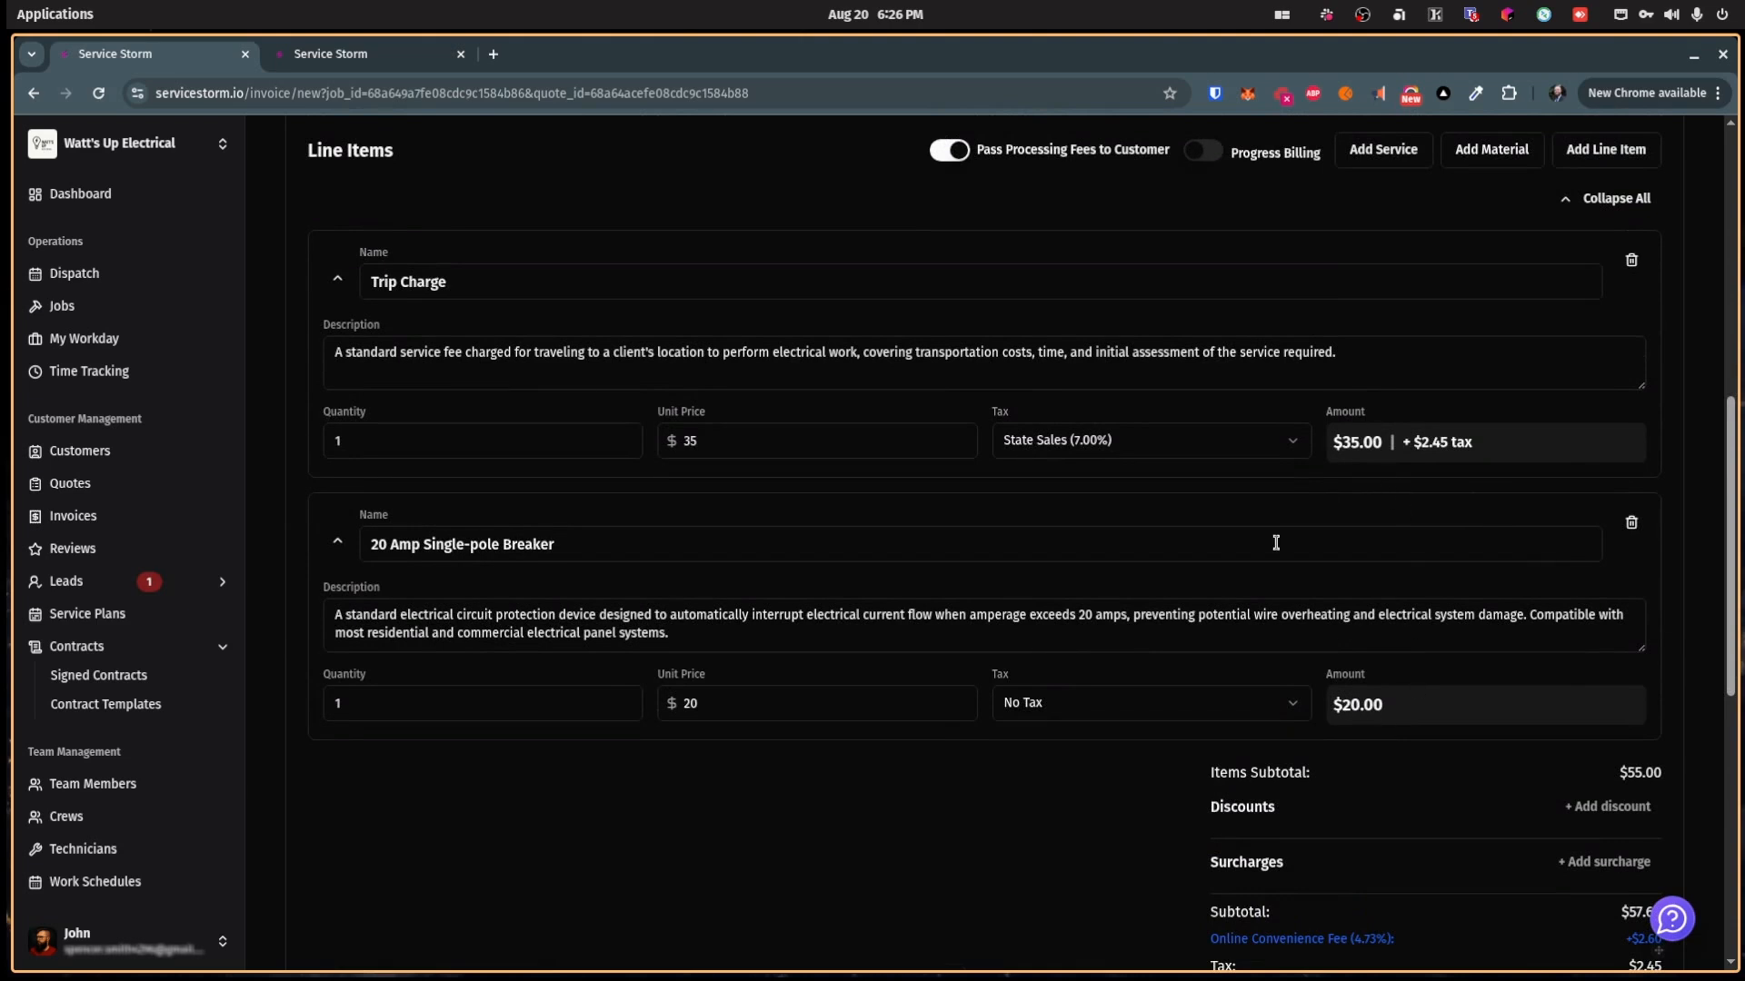
scroll(1245, 540, up, 3)
click(950, 476)
Step: Keep Net 30 payment terms and create invoice INV1017 totalling $57.45
scroll(1300, 532, up, 2)
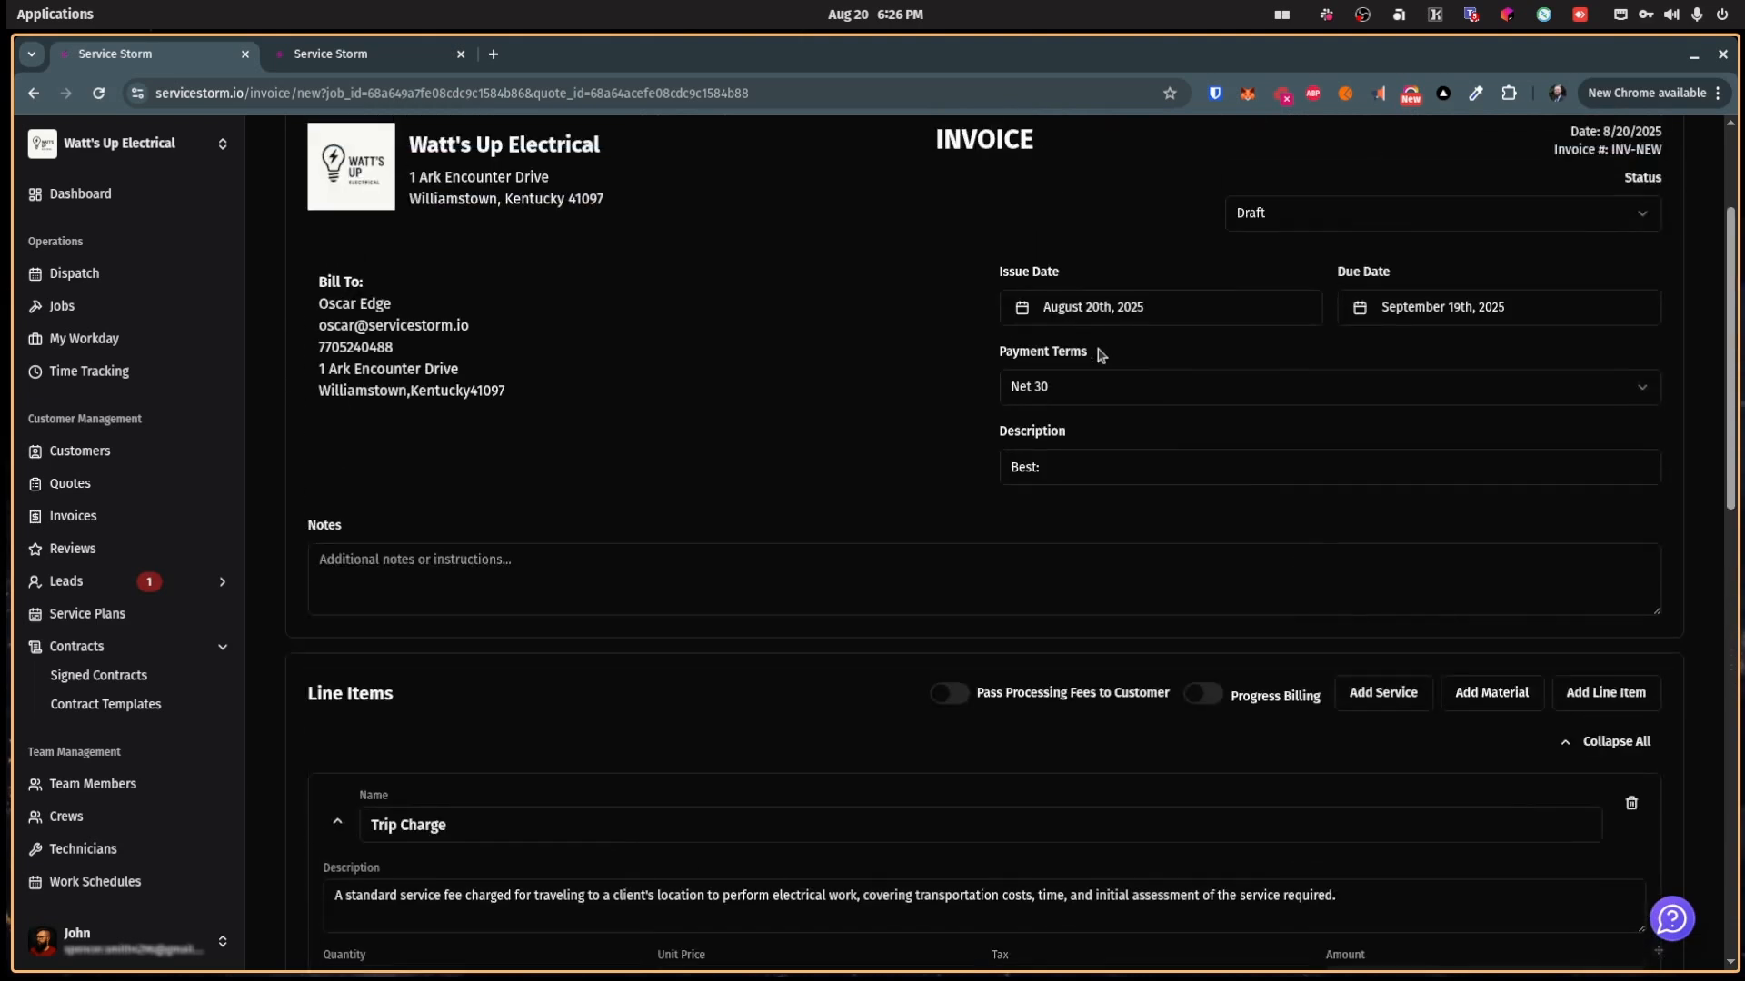
click(1196, 378)
key(Escape)
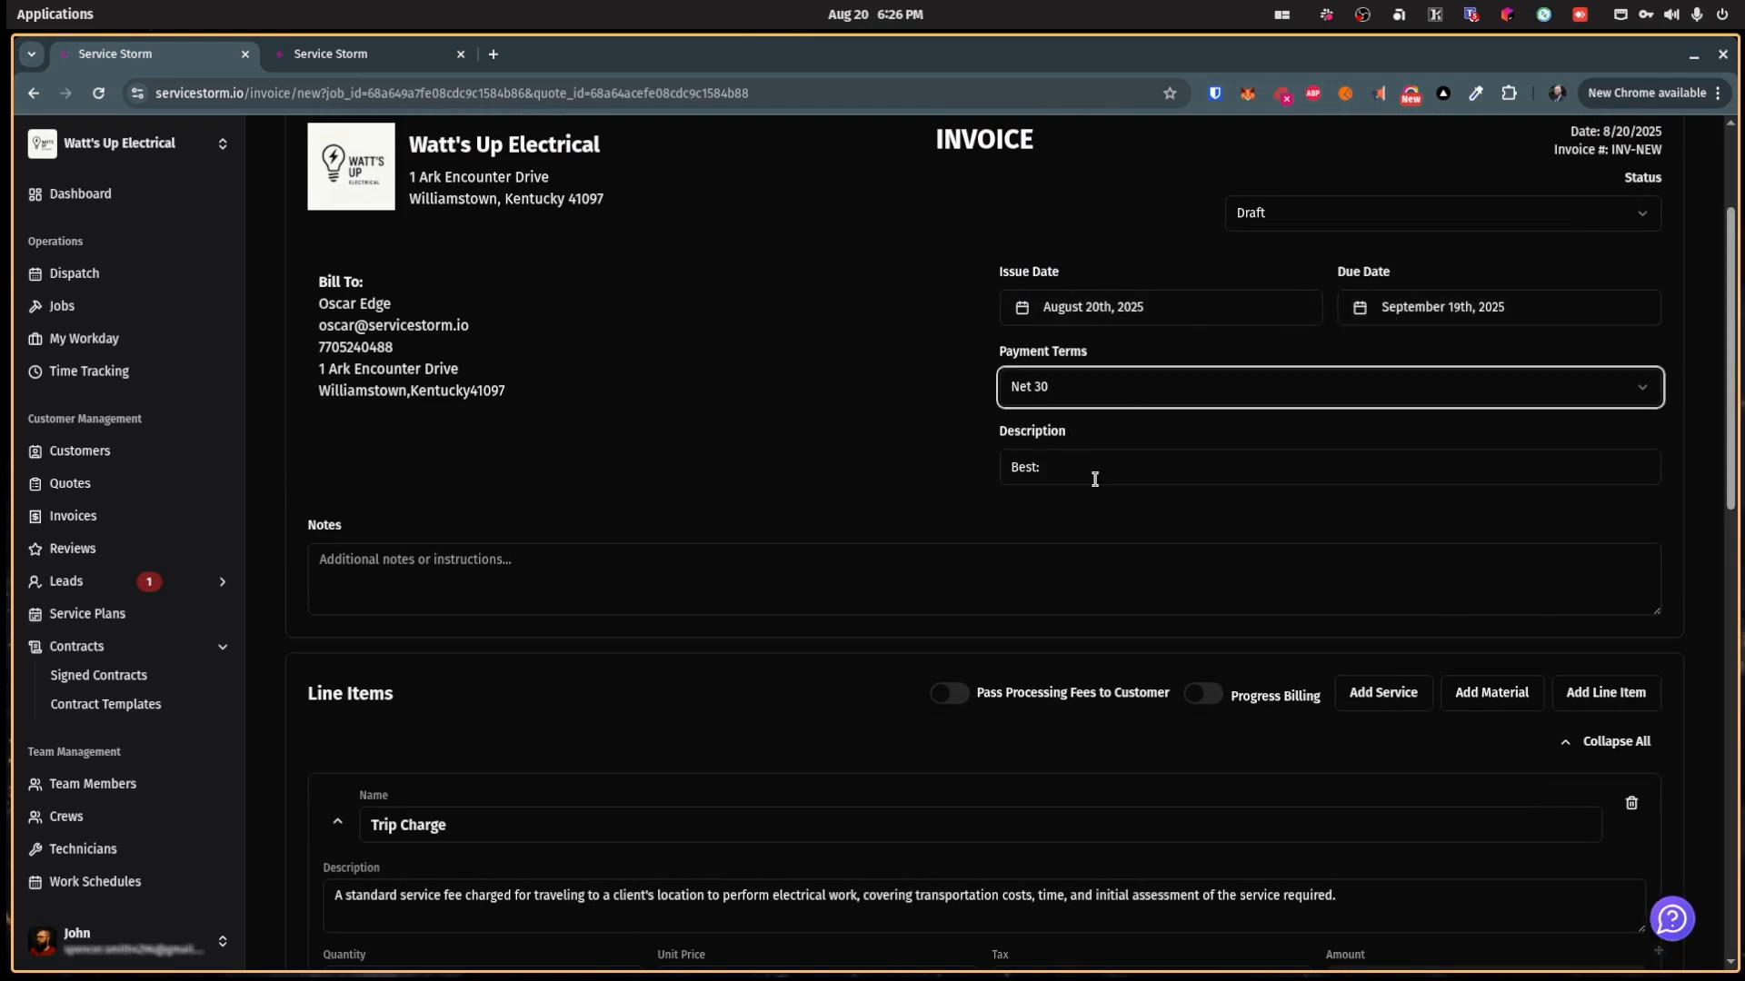
scroll(696, 479, down, 10)
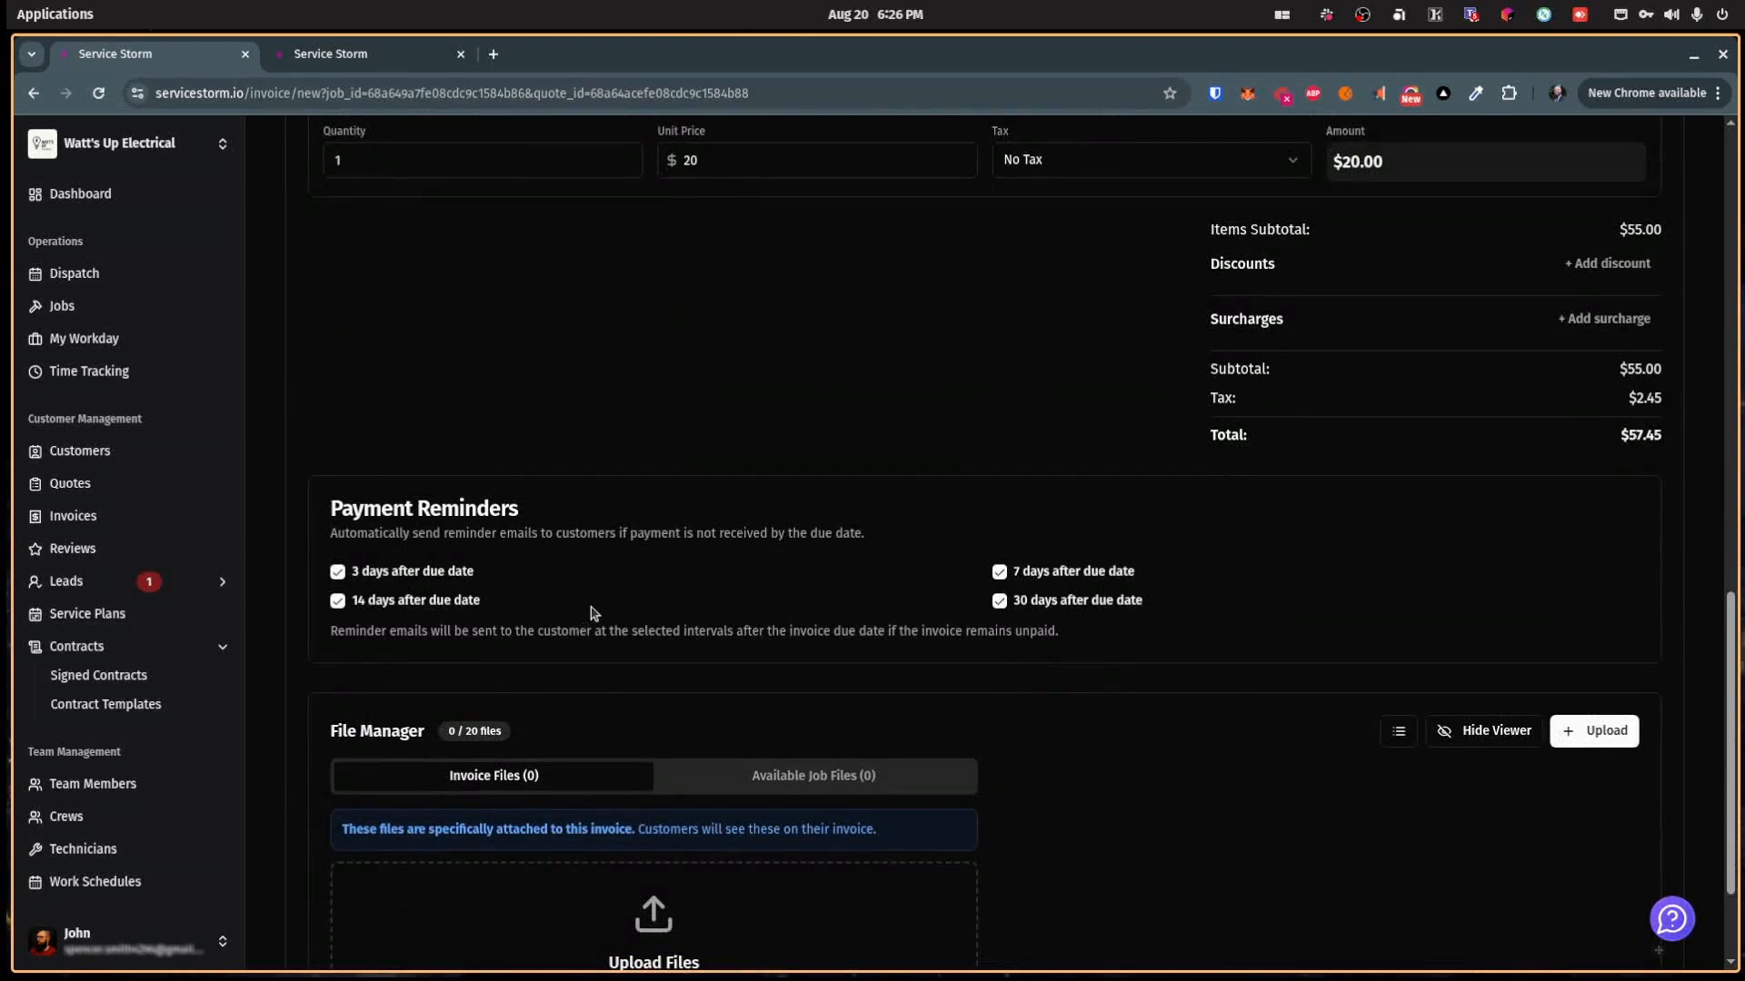
scroll(970, 622, down, 2)
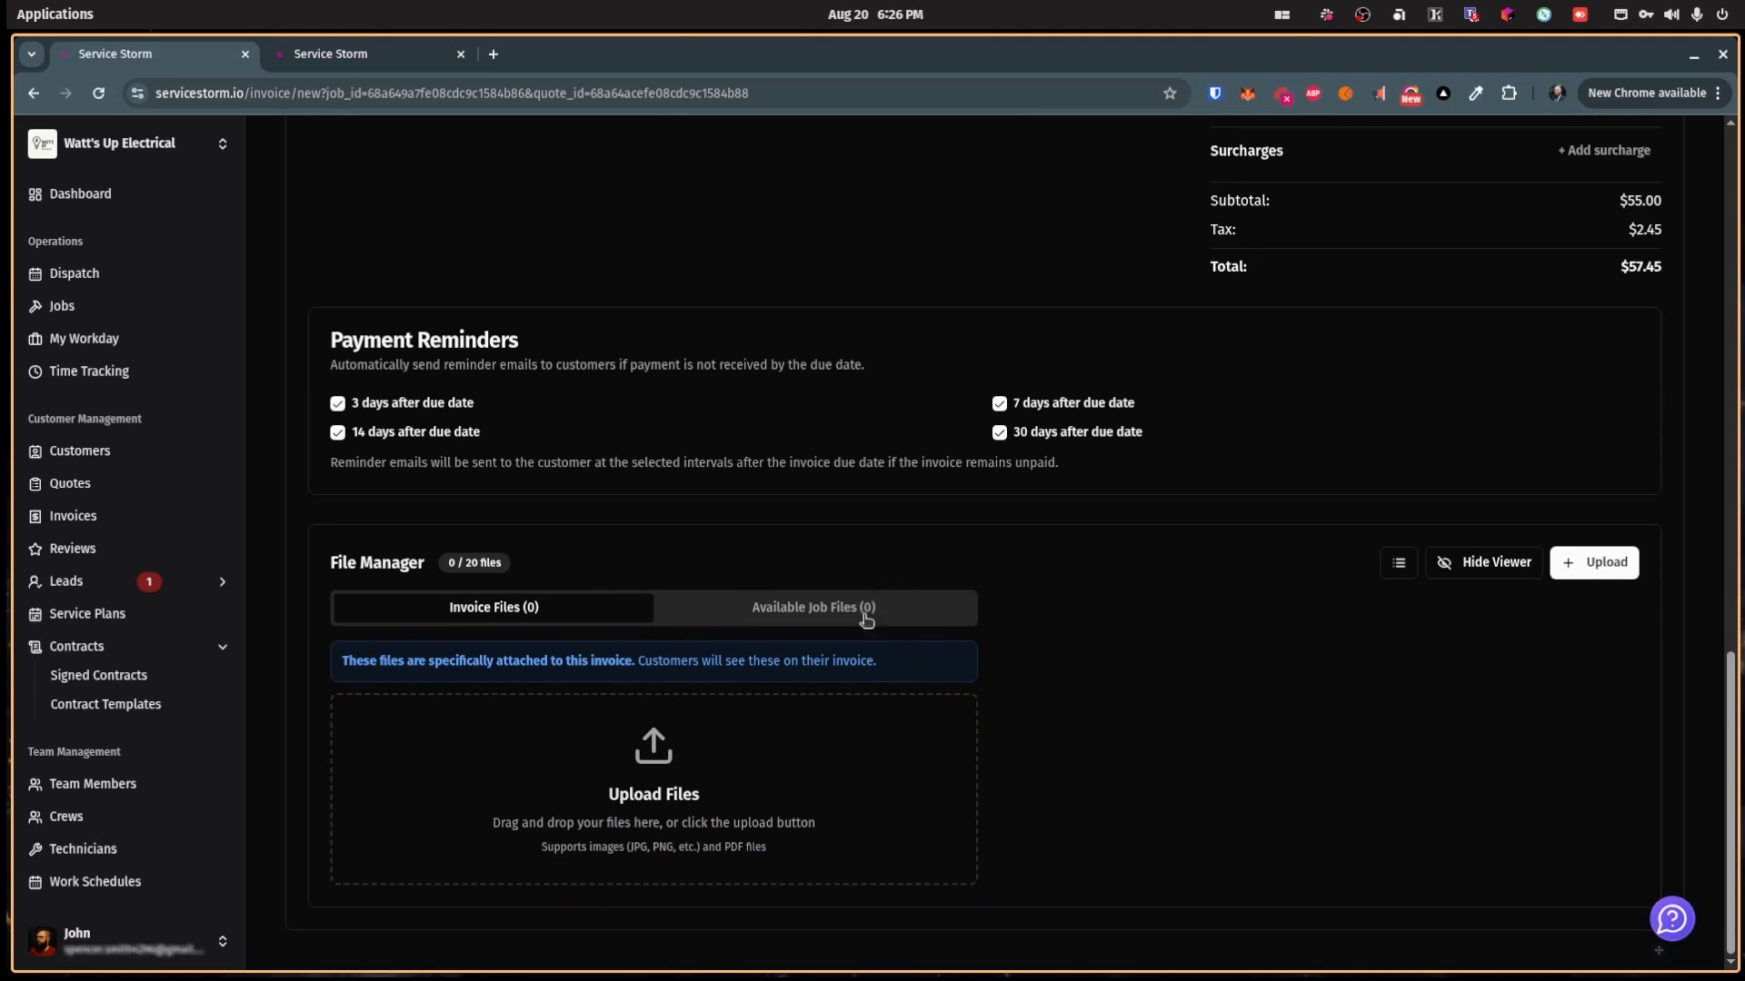
scroll(1137, 728, up, 15)
click(1626, 285)
scroll(945, 631, down, 7)
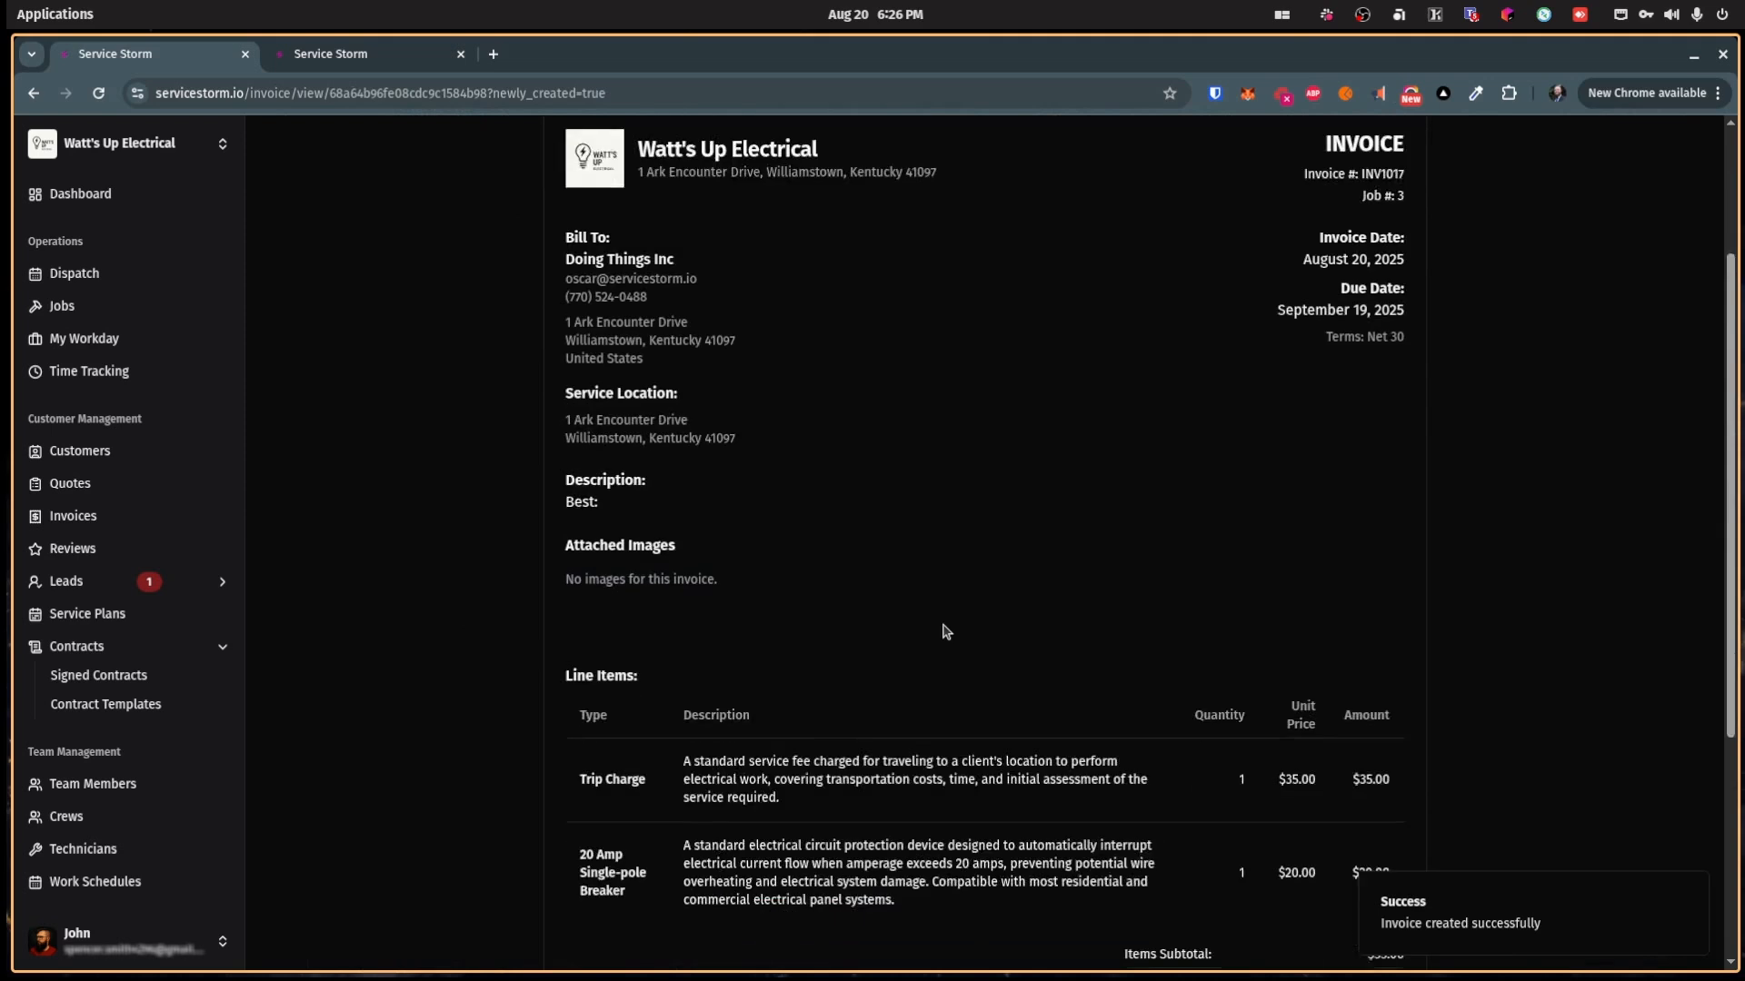
scroll(945, 632, up, 7)
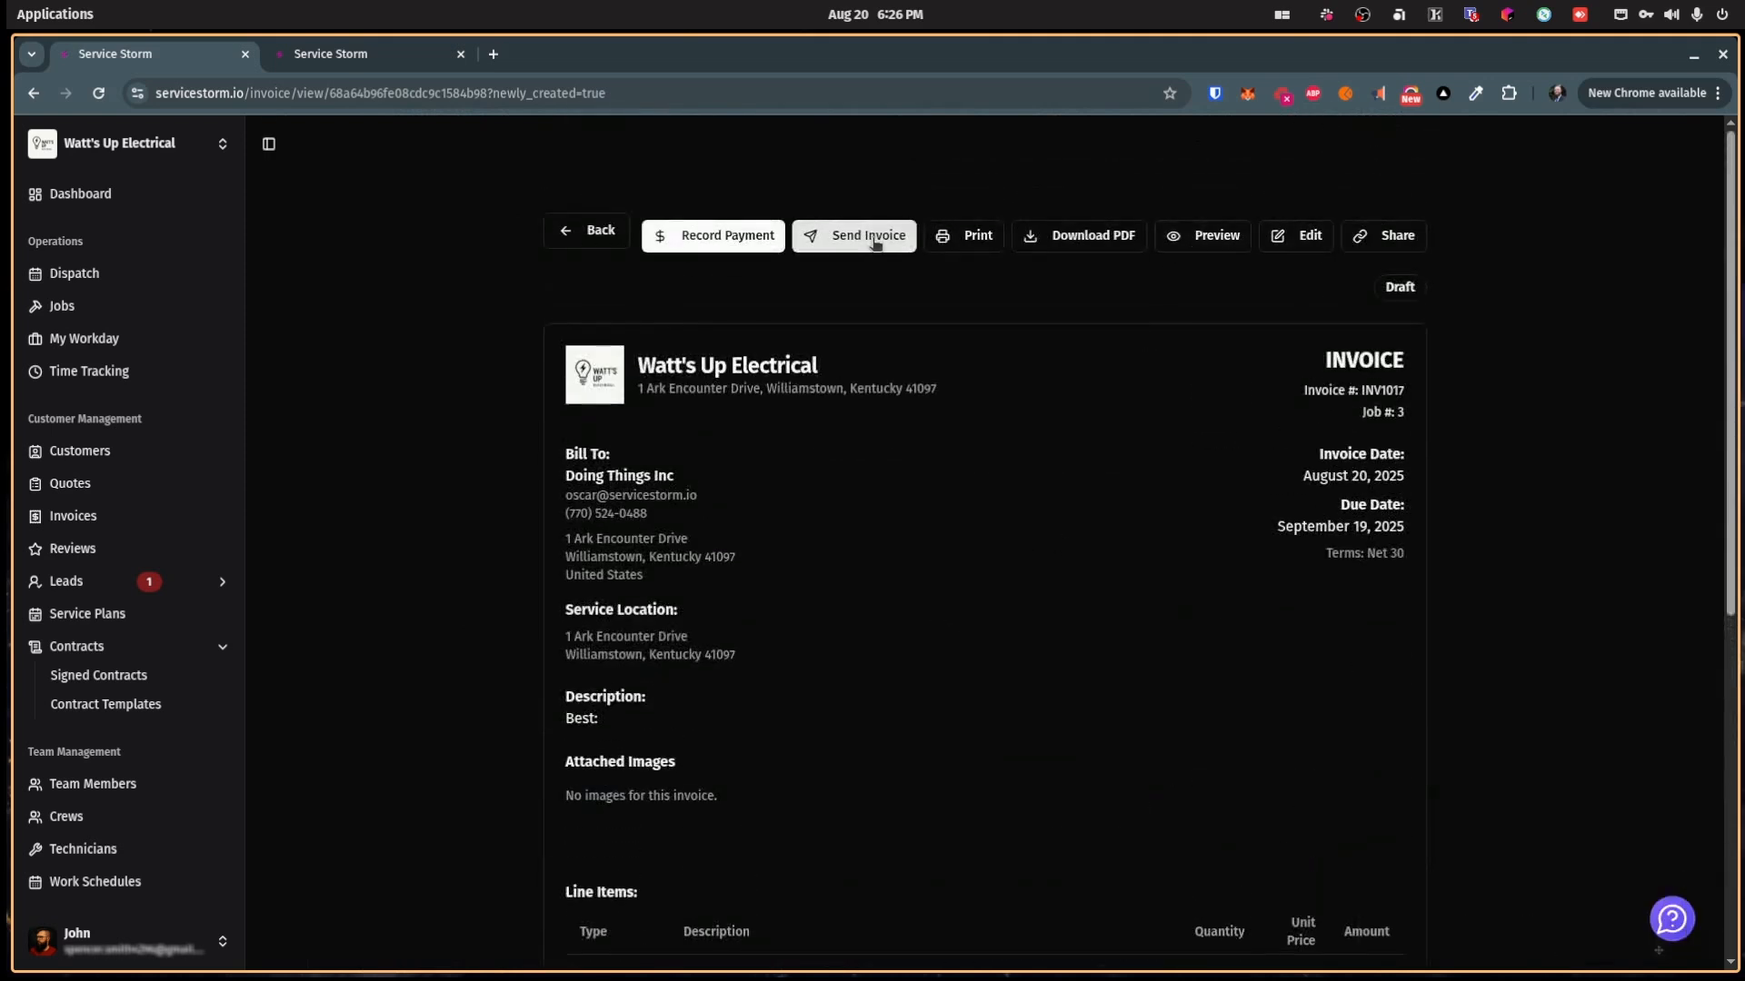
click(872, 240)
Step: Leave delivery as email-only and close the Send Invoice window without sending
click(843, 563)
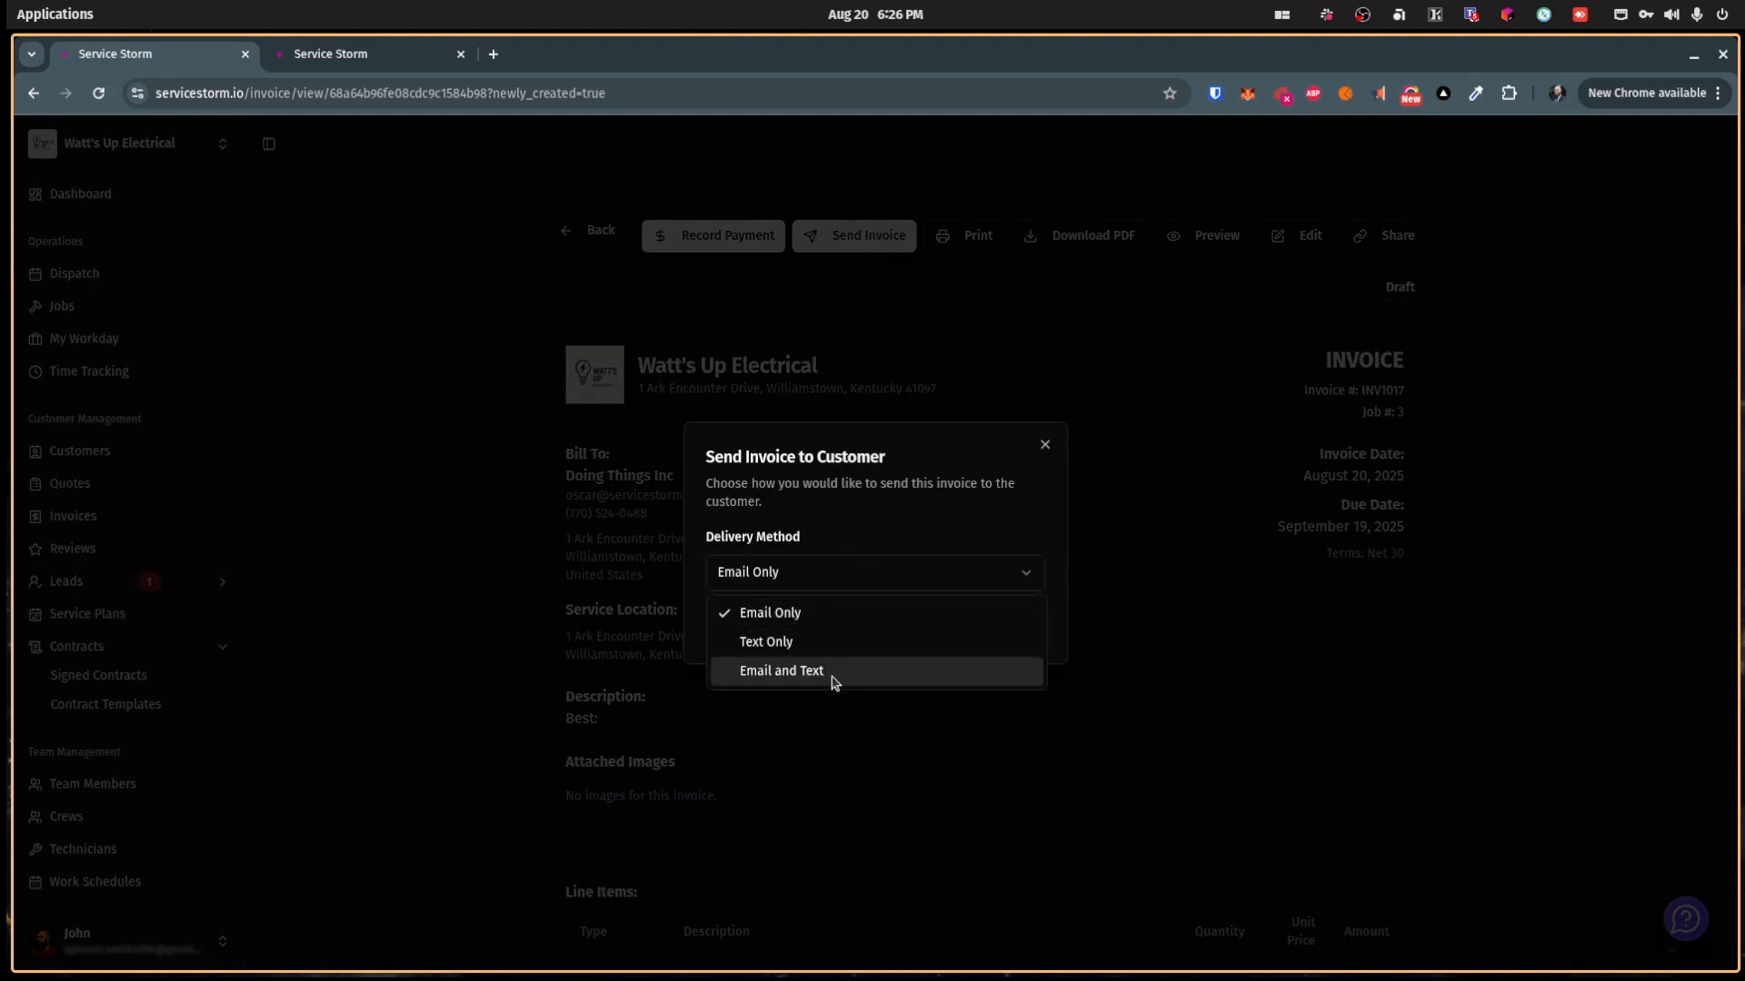
click(884, 513)
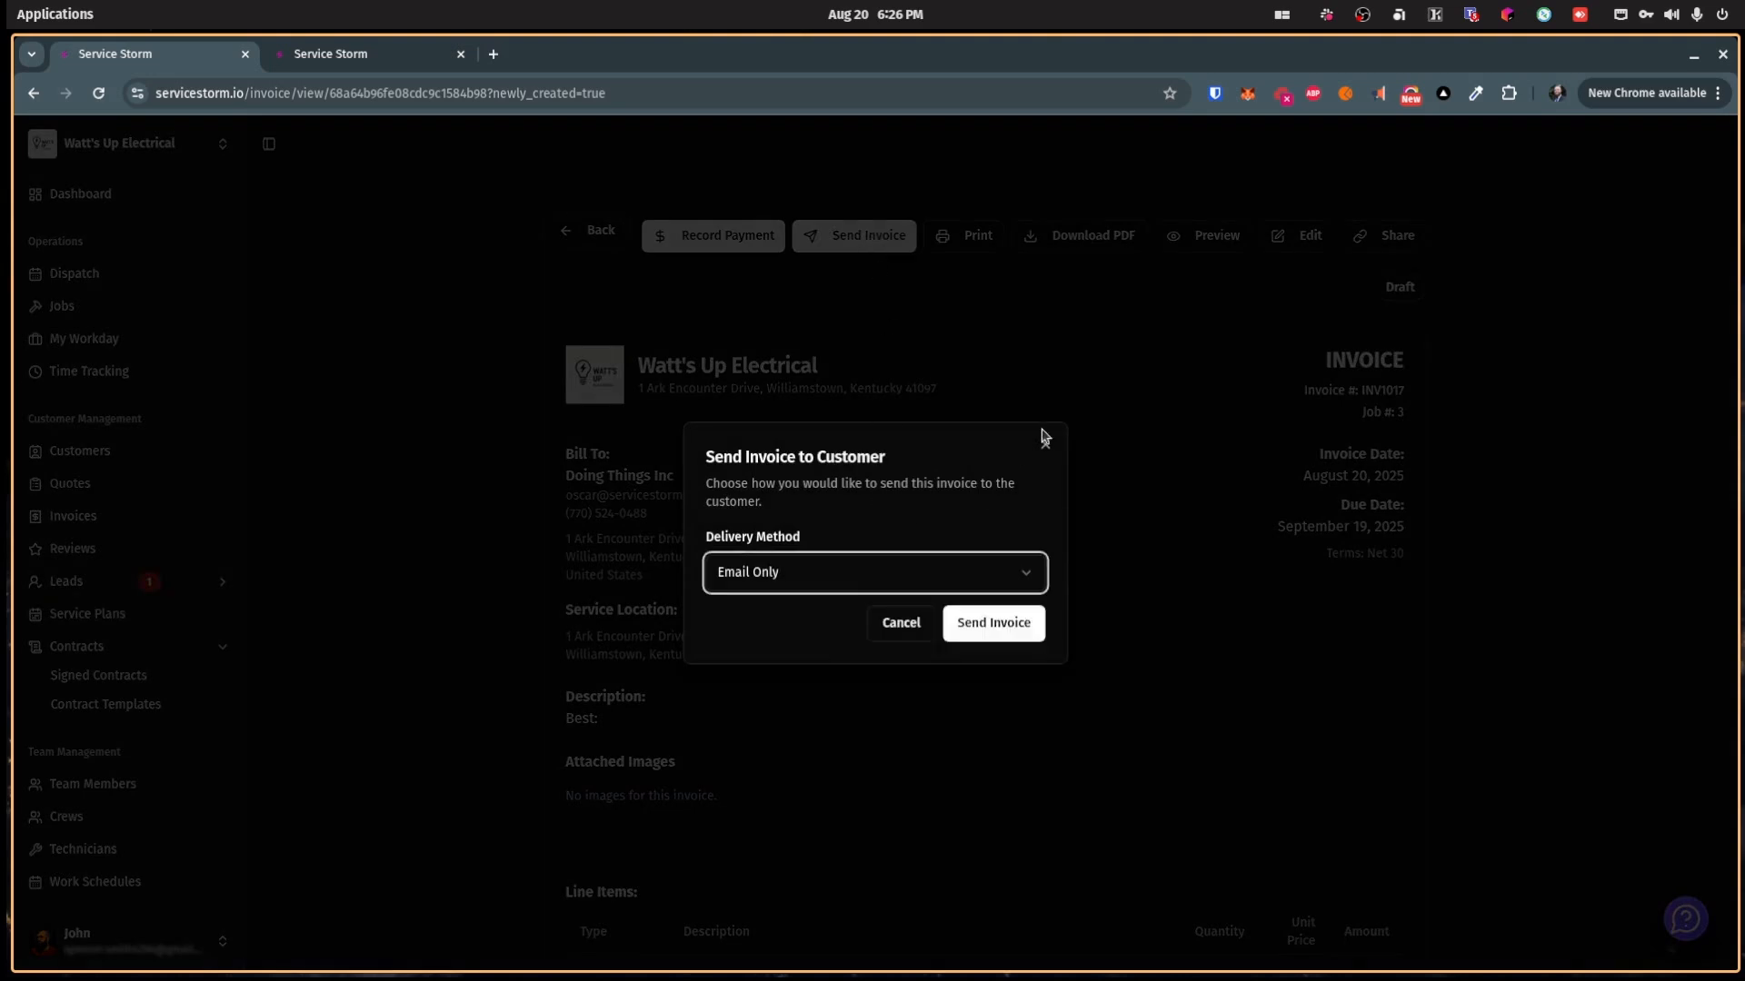
click(1044, 444)
Step: Preview INV1017's customer-facing page and look over its line items and $57.45 total
click(1218, 236)
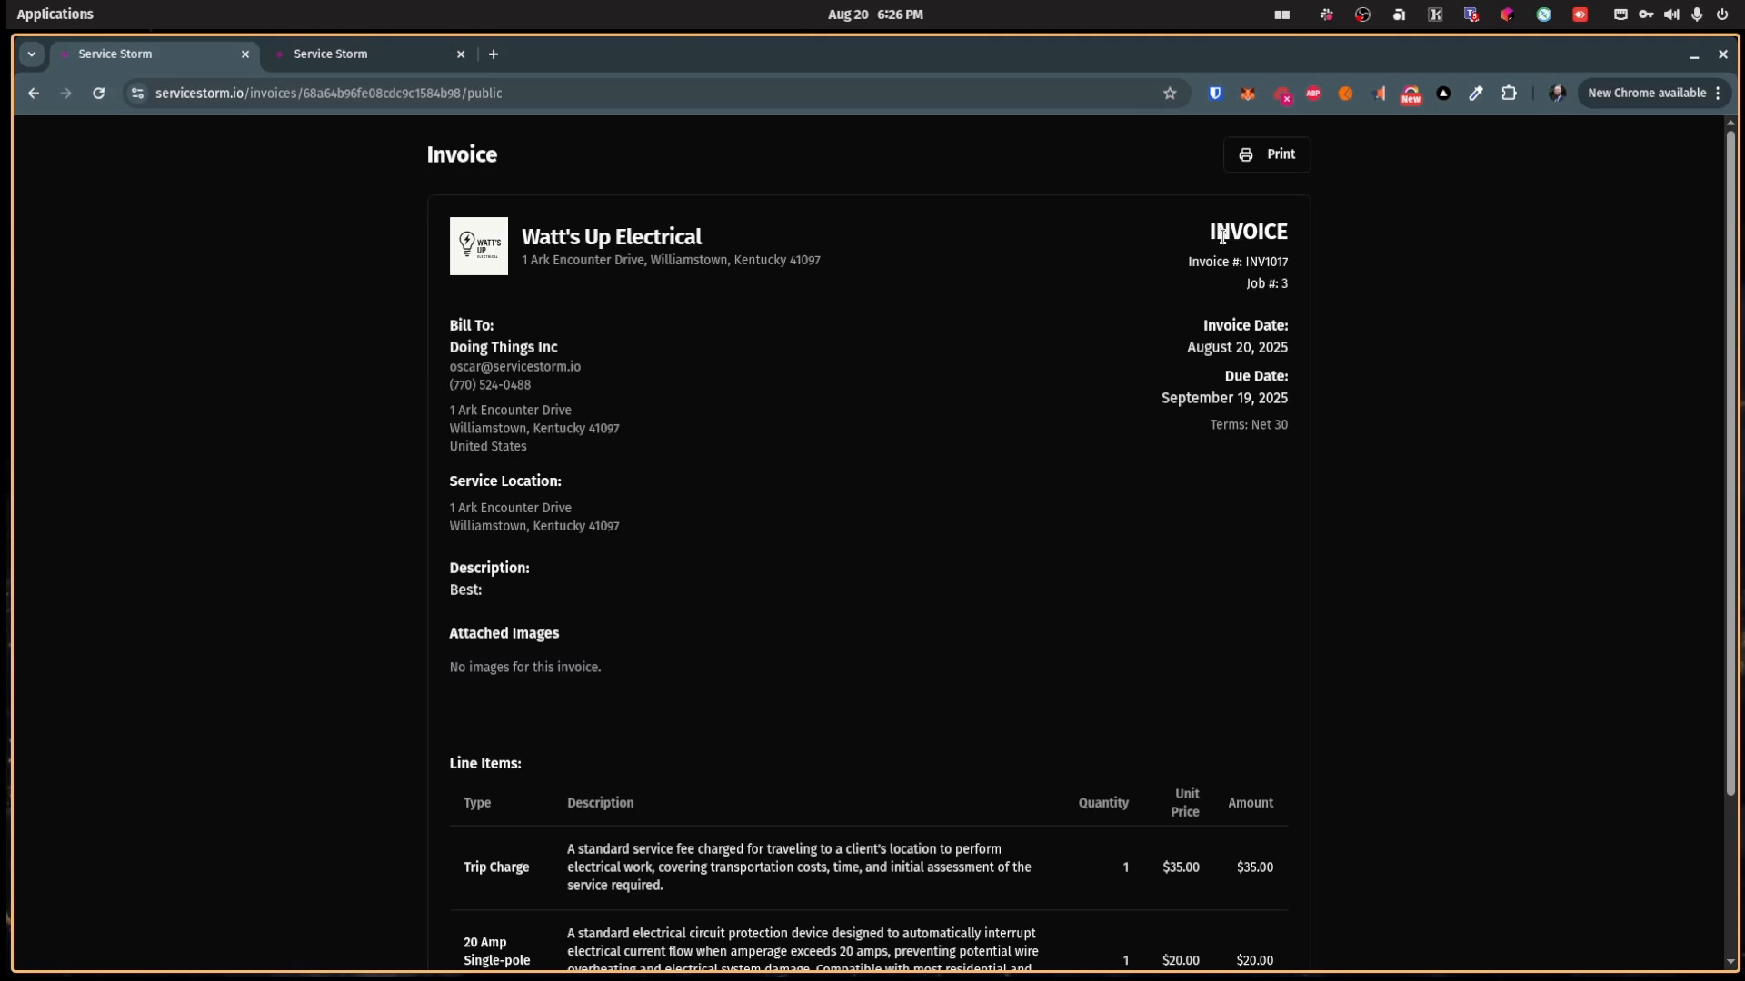
scroll(738, 444, down, 2)
scroll(738, 443, up, 2)
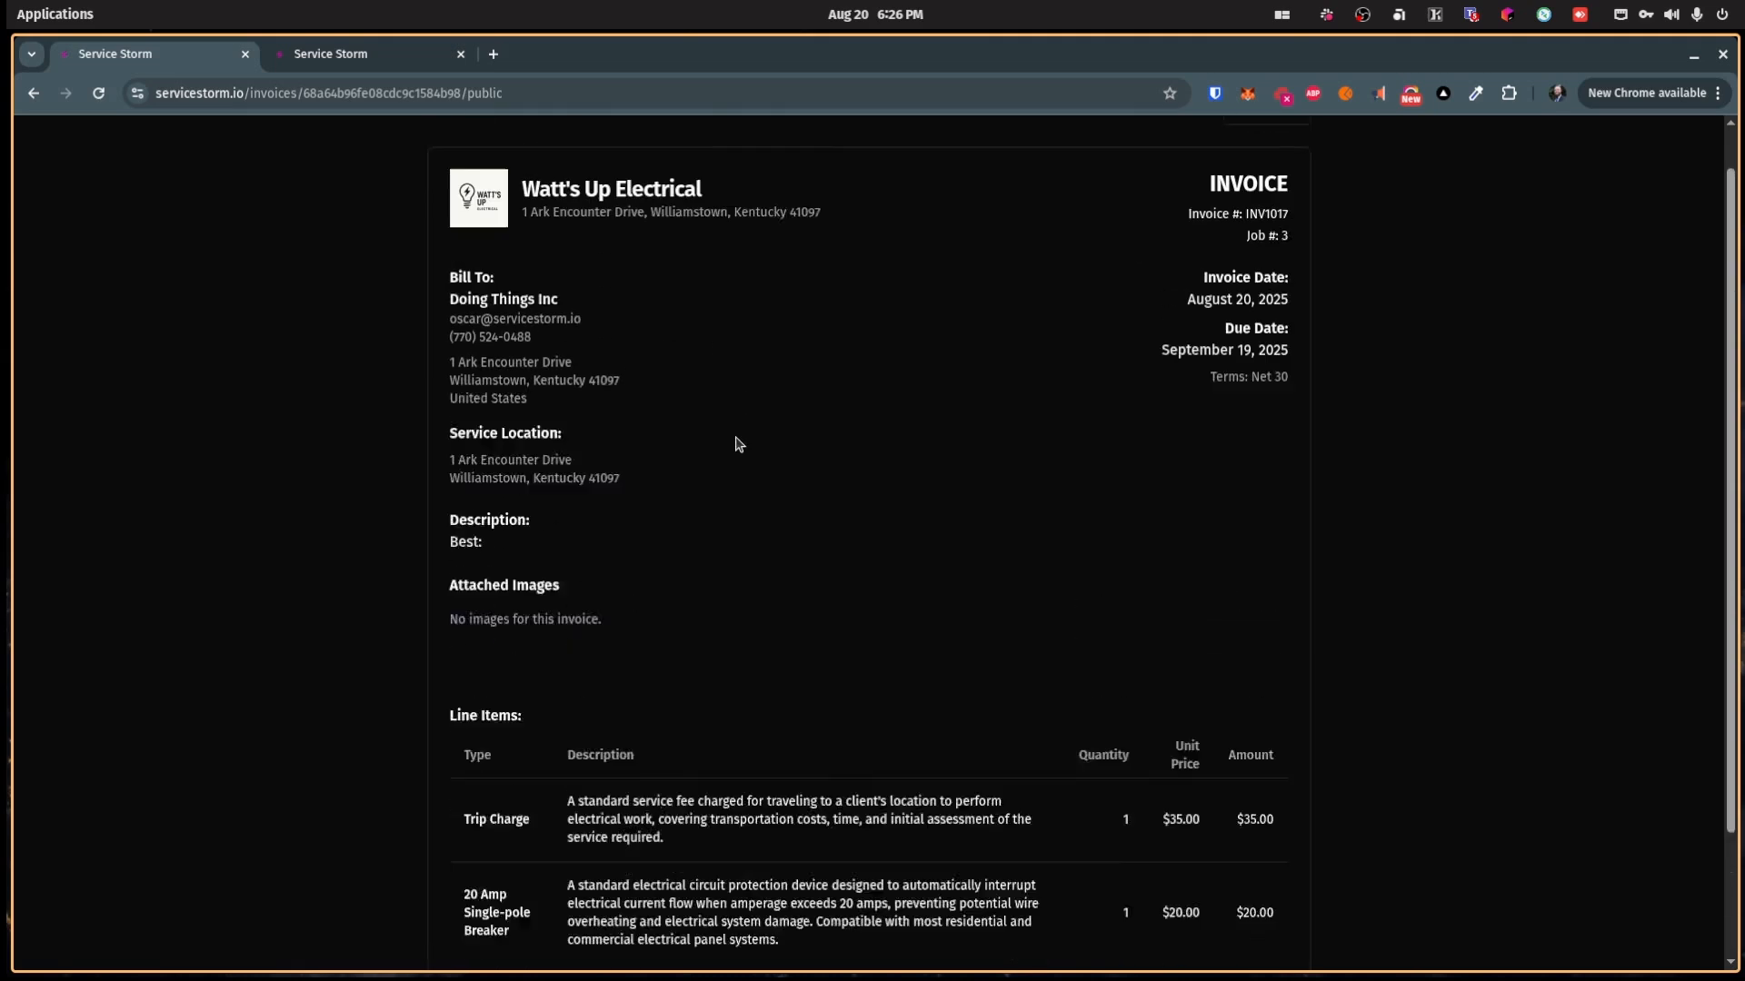
scroll(738, 445, down, 2)
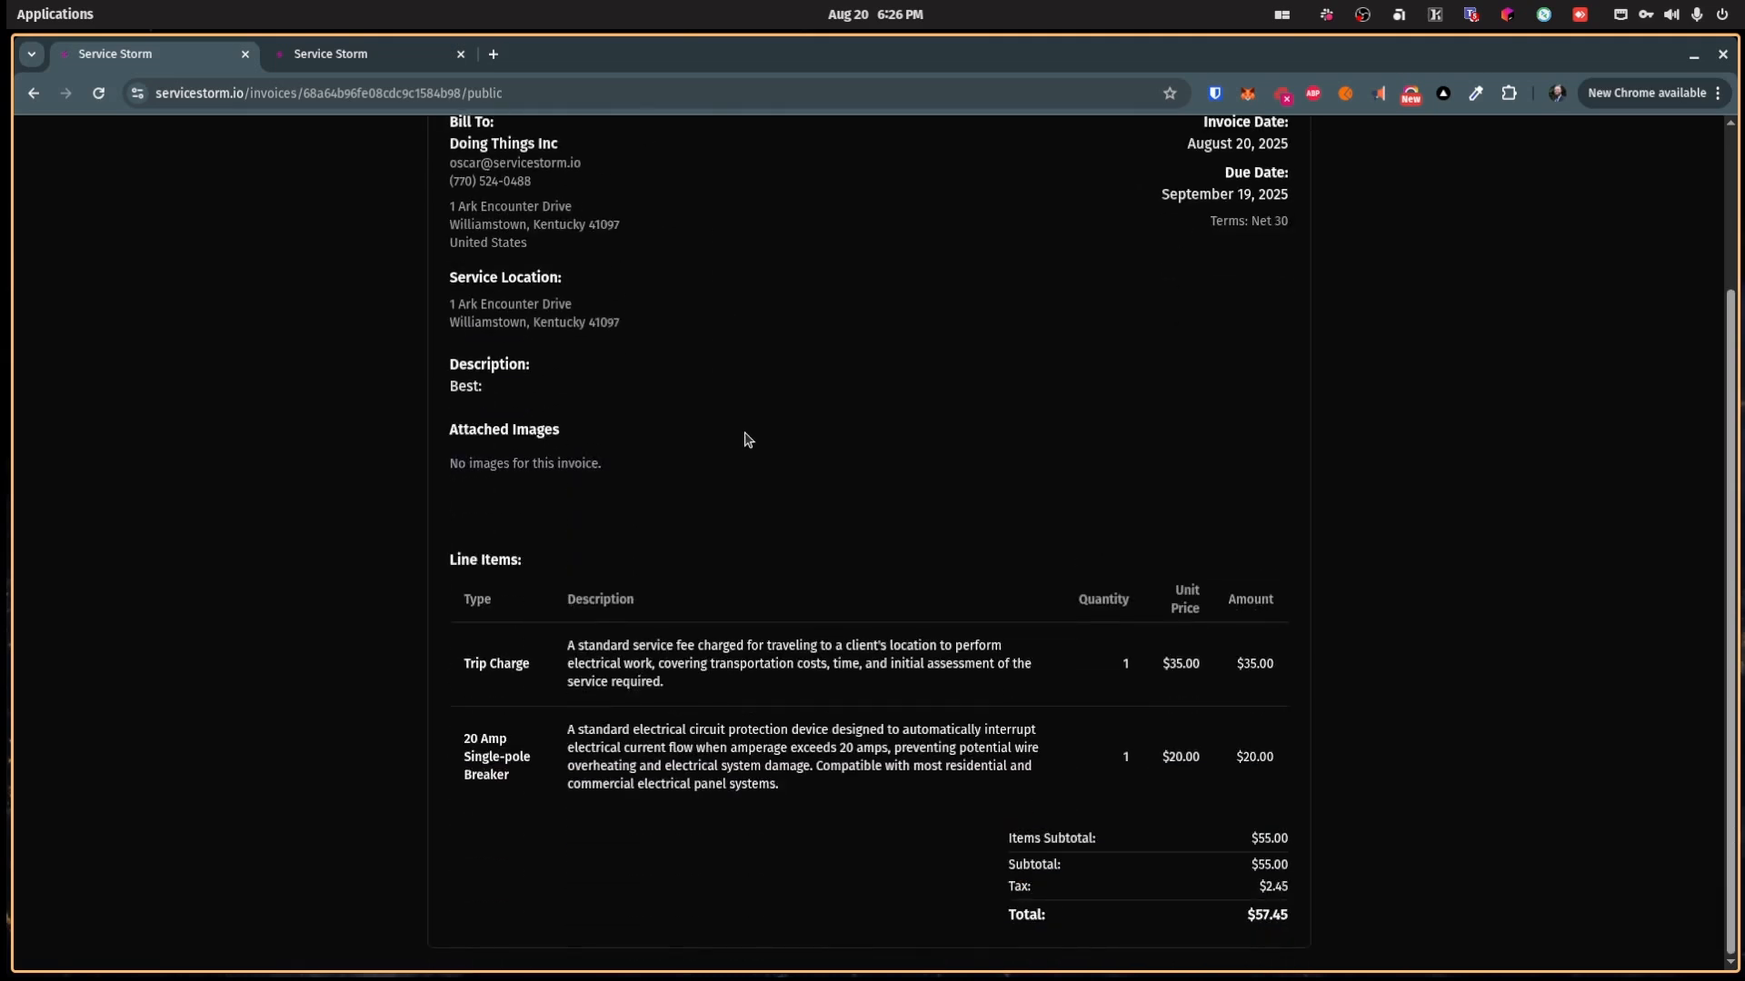
scroll(746, 439, up, 2)
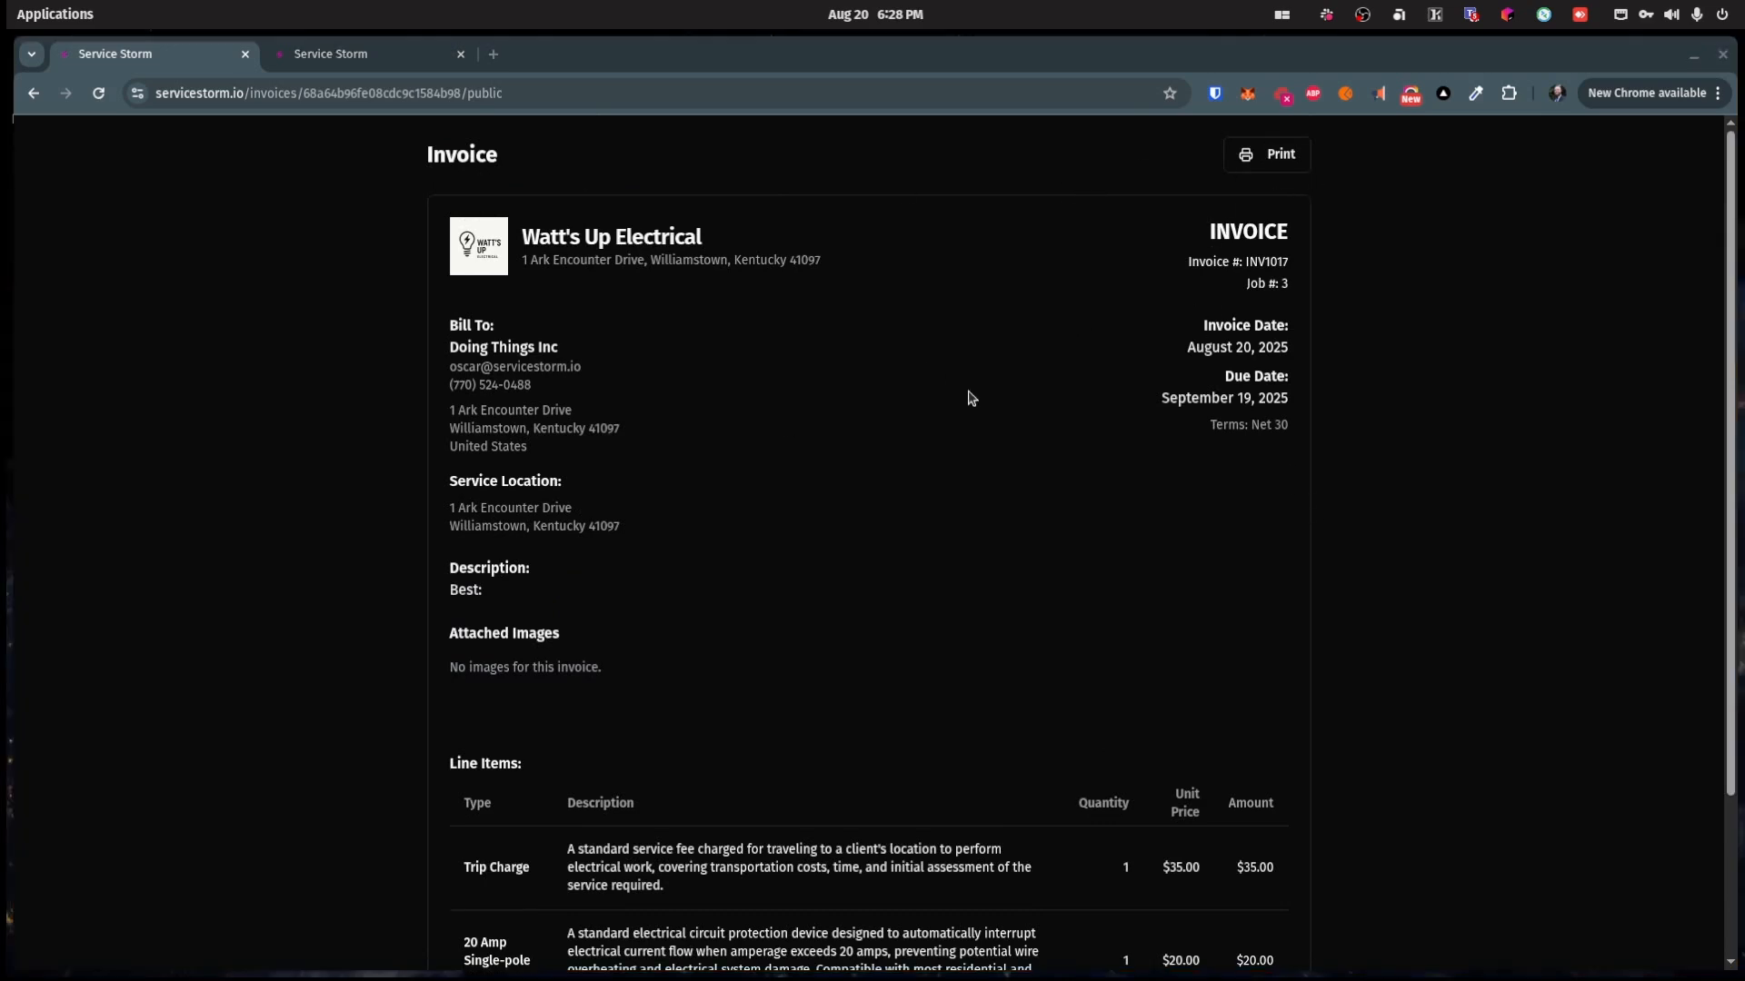
scroll(943, 405, down, 2)
scroll(903, 482, up, 2)
Step: Record a full $57.45 cash payment on INV1017, then go back to job #584b86
click(33, 93)
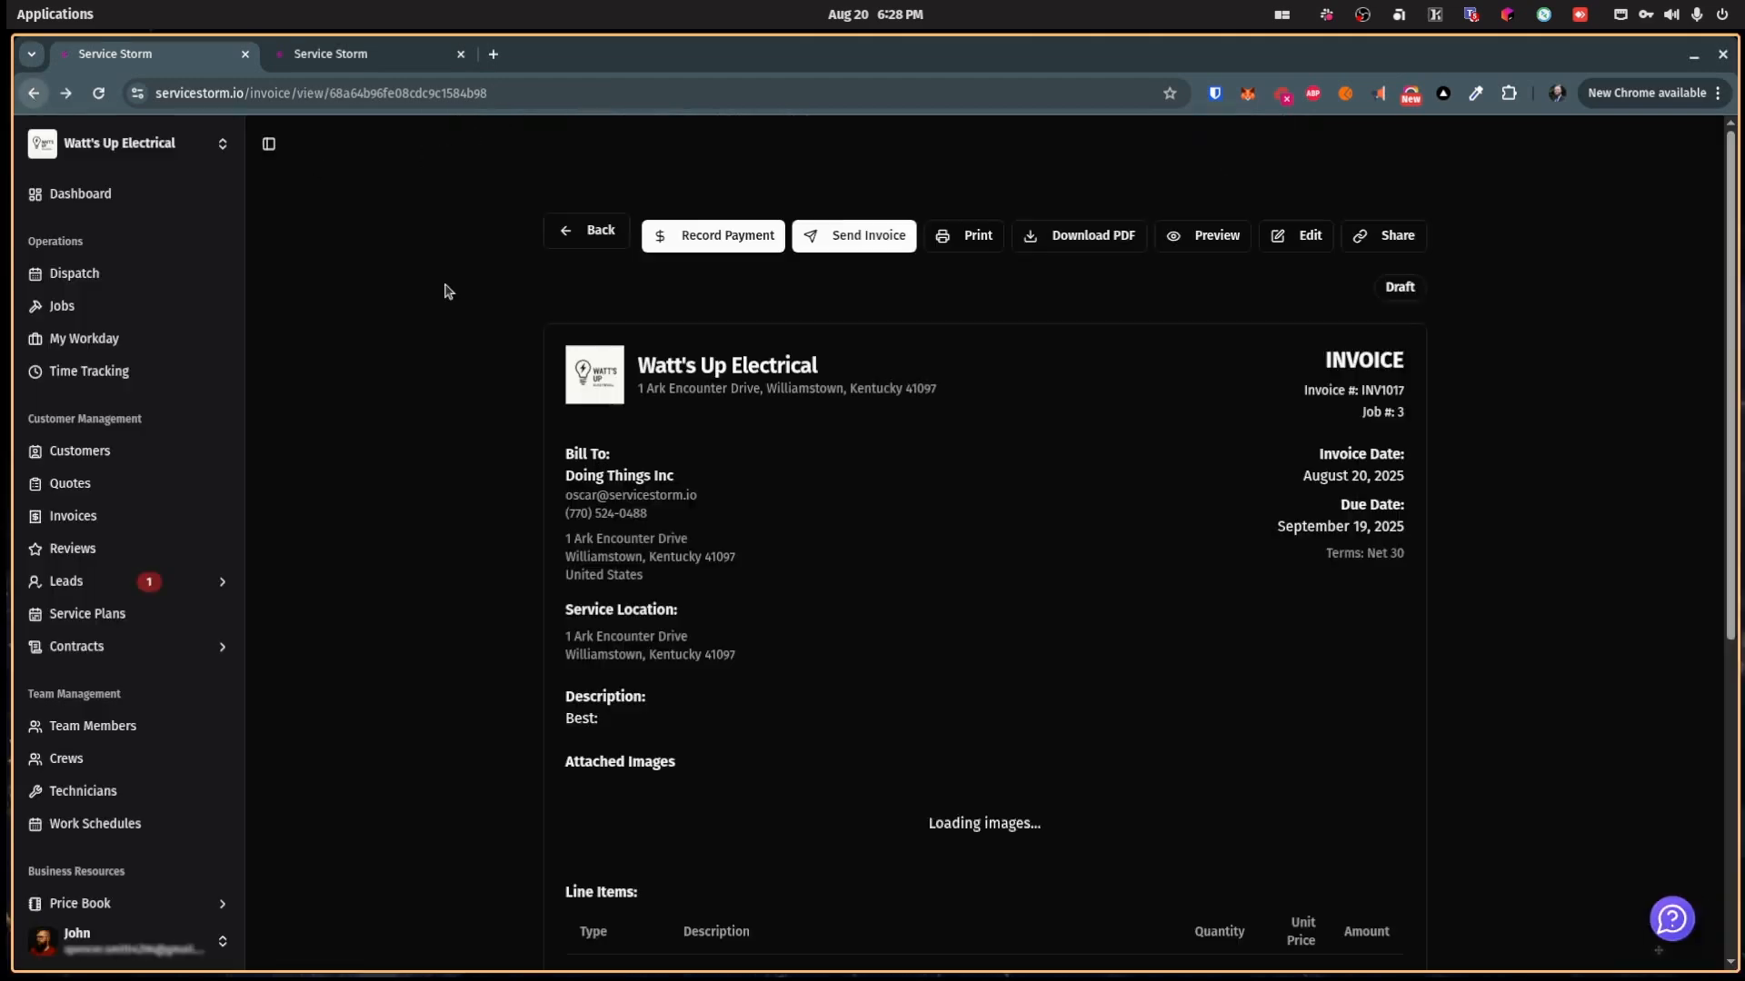
scroll(779, 509, down, 5)
scroll(677, 324, up, 5)
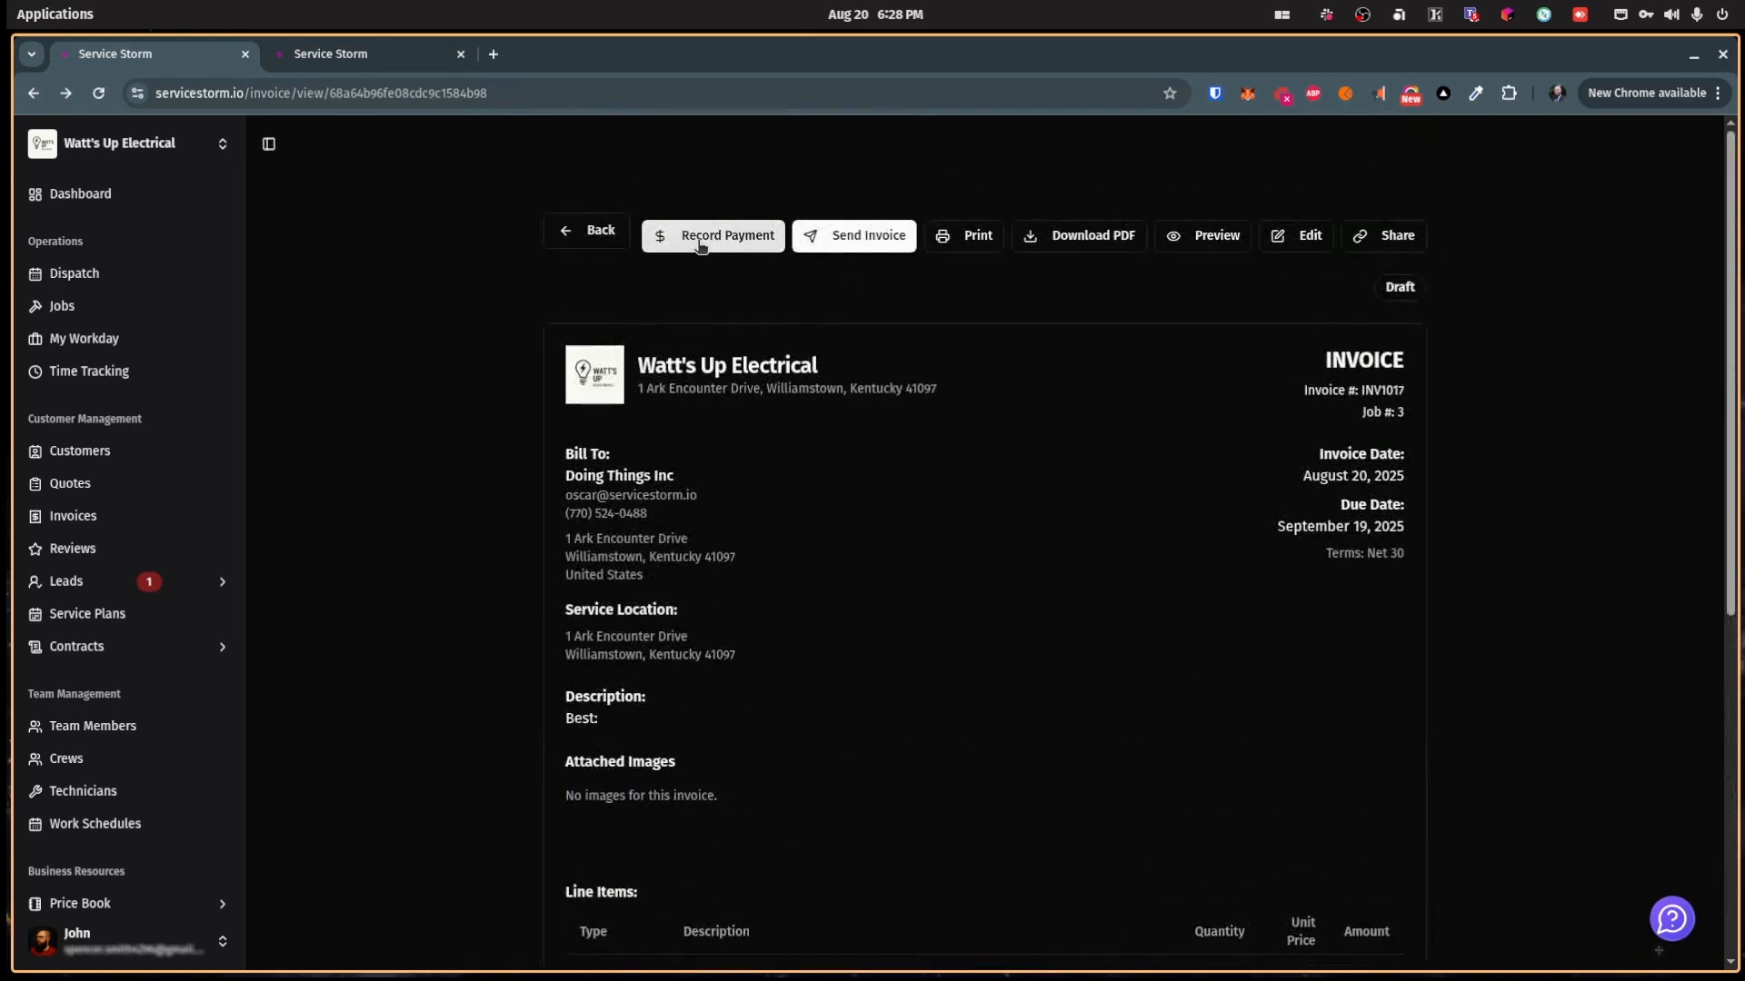
click(700, 239)
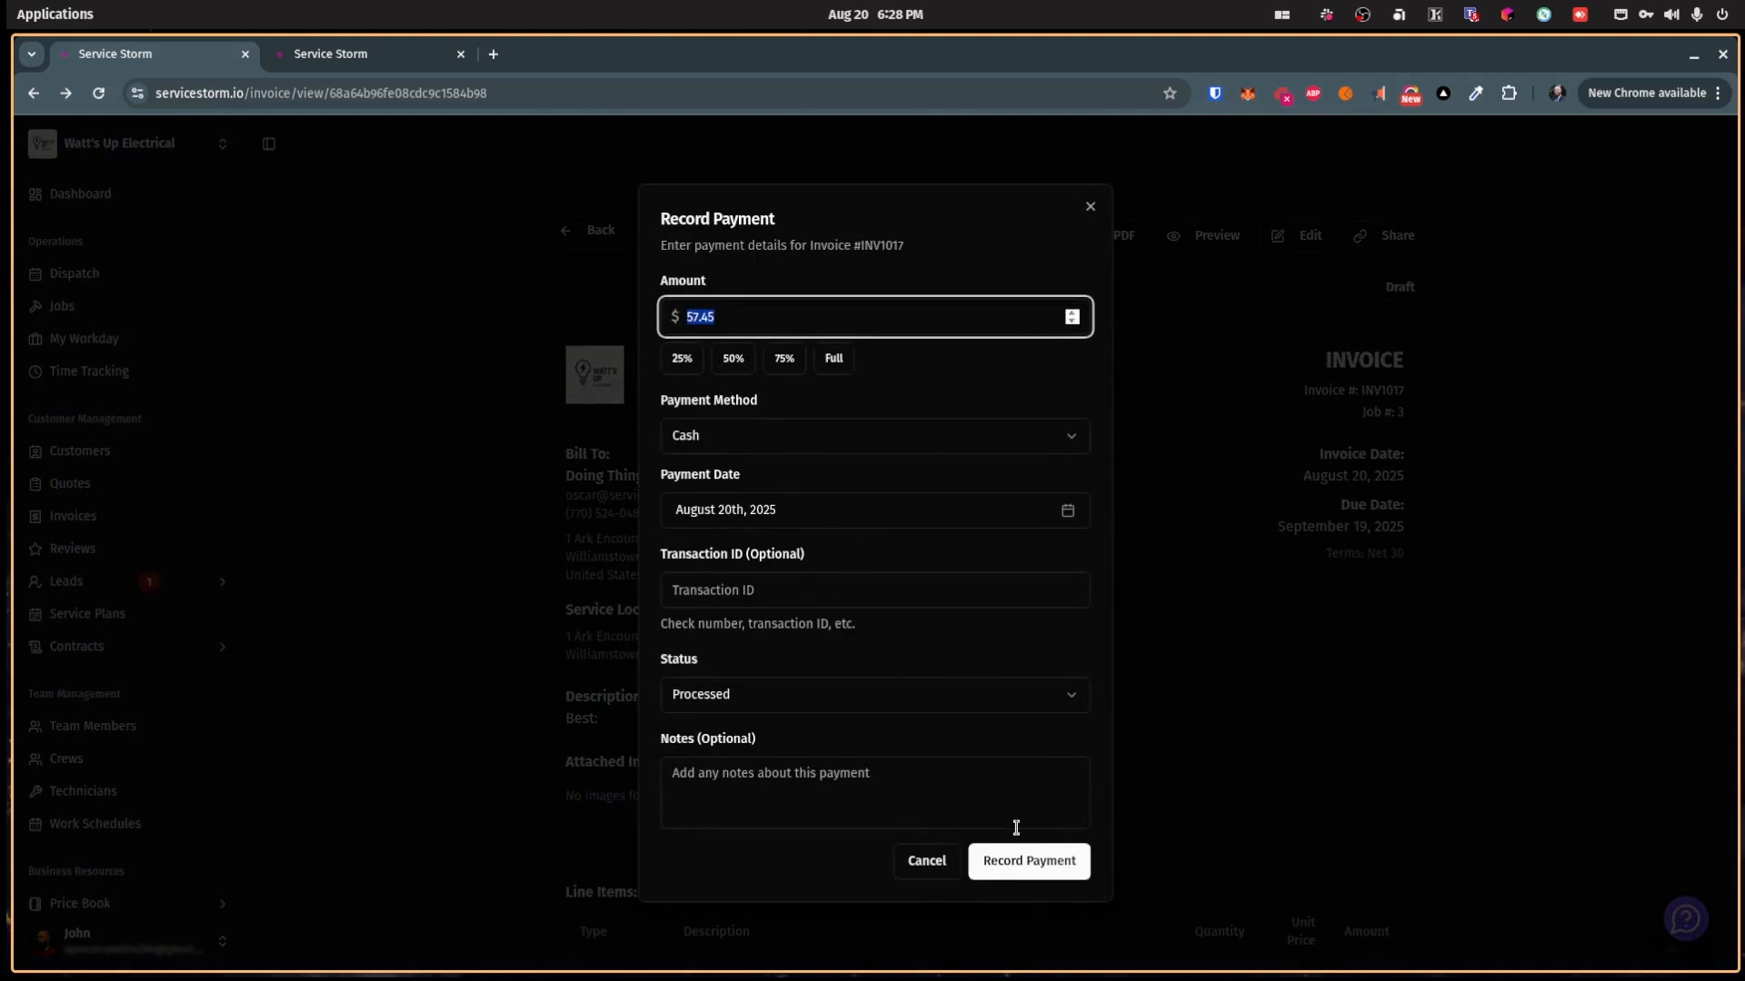
click(1018, 858)
scroll(1009, 604, down, 7)
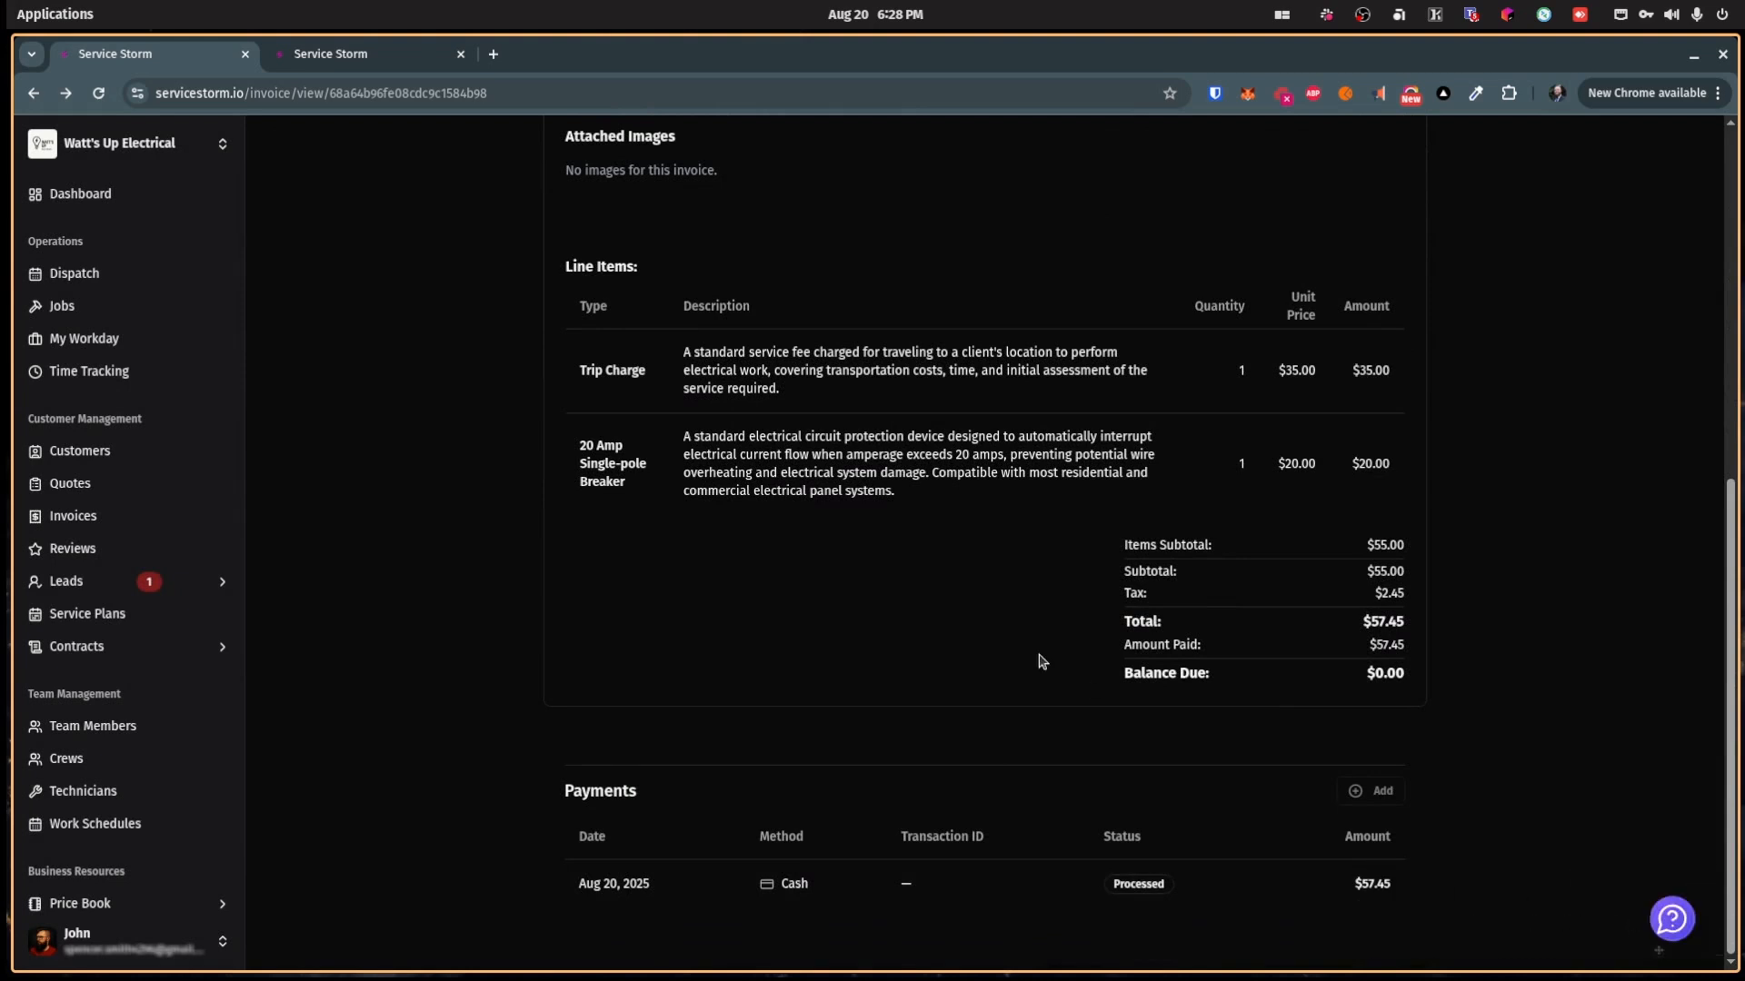
scroll(1036, 661, up, 6)
click(561, 236)
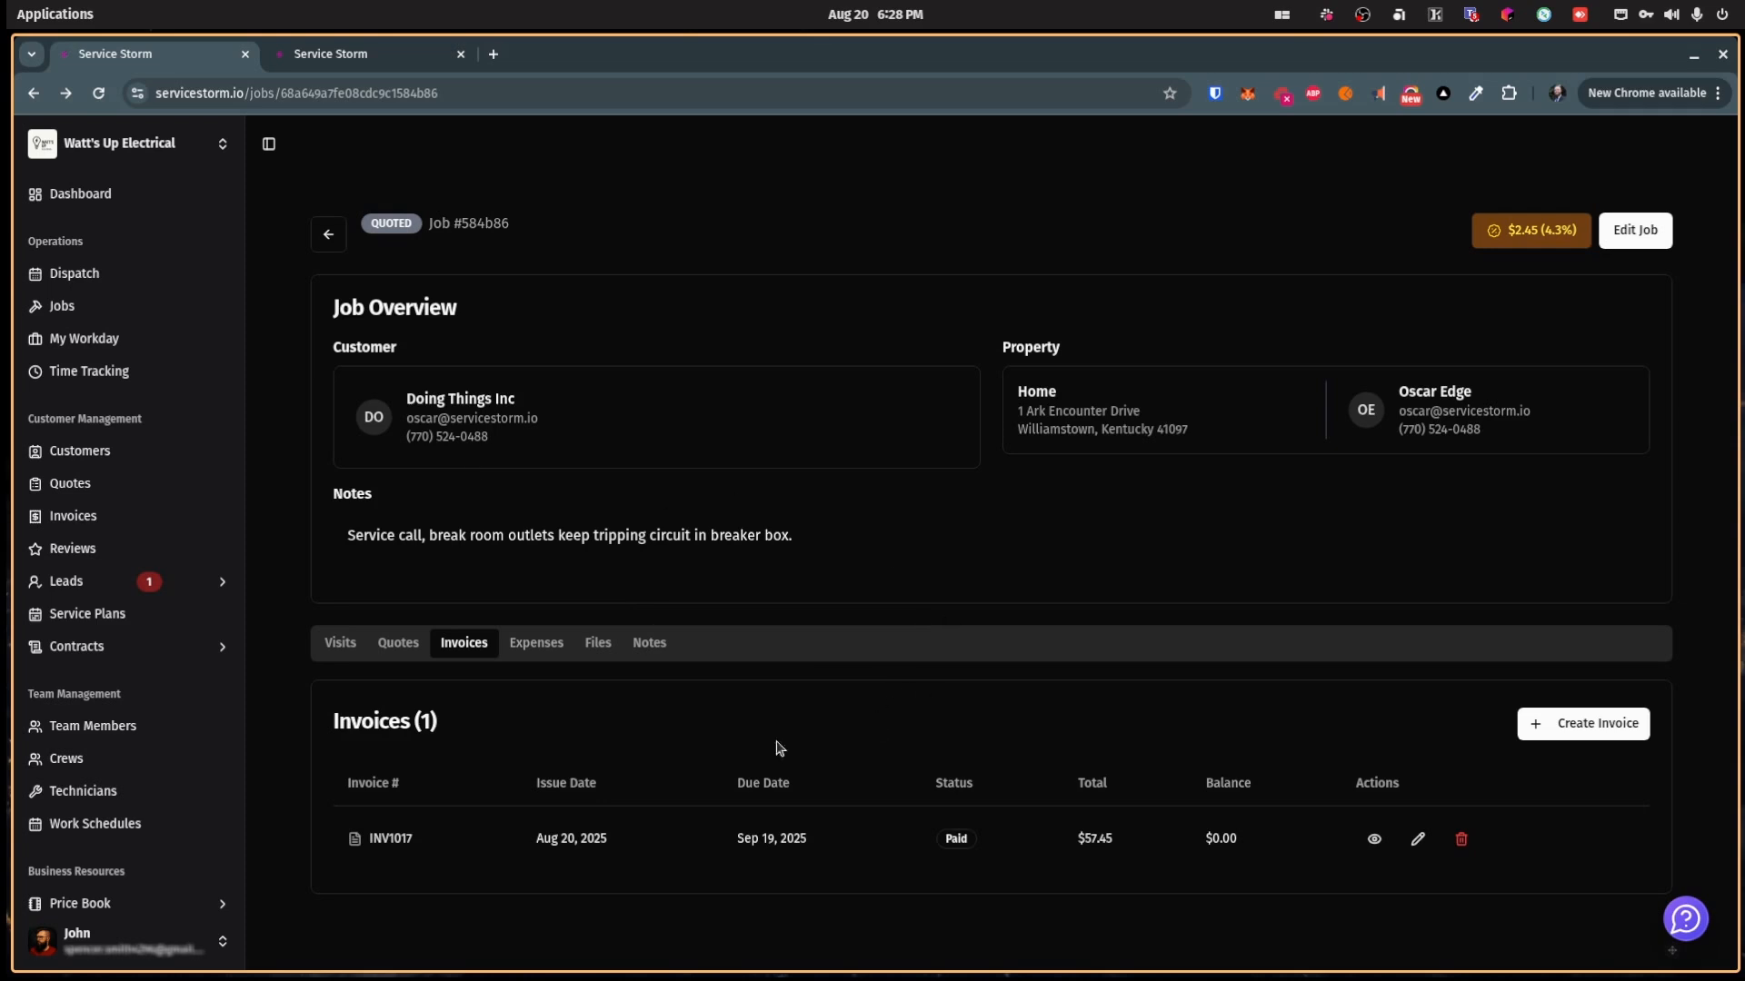
Step: Change job #584b86's status to Completed, save, and bring up the email review-link form
click(1647, 231)
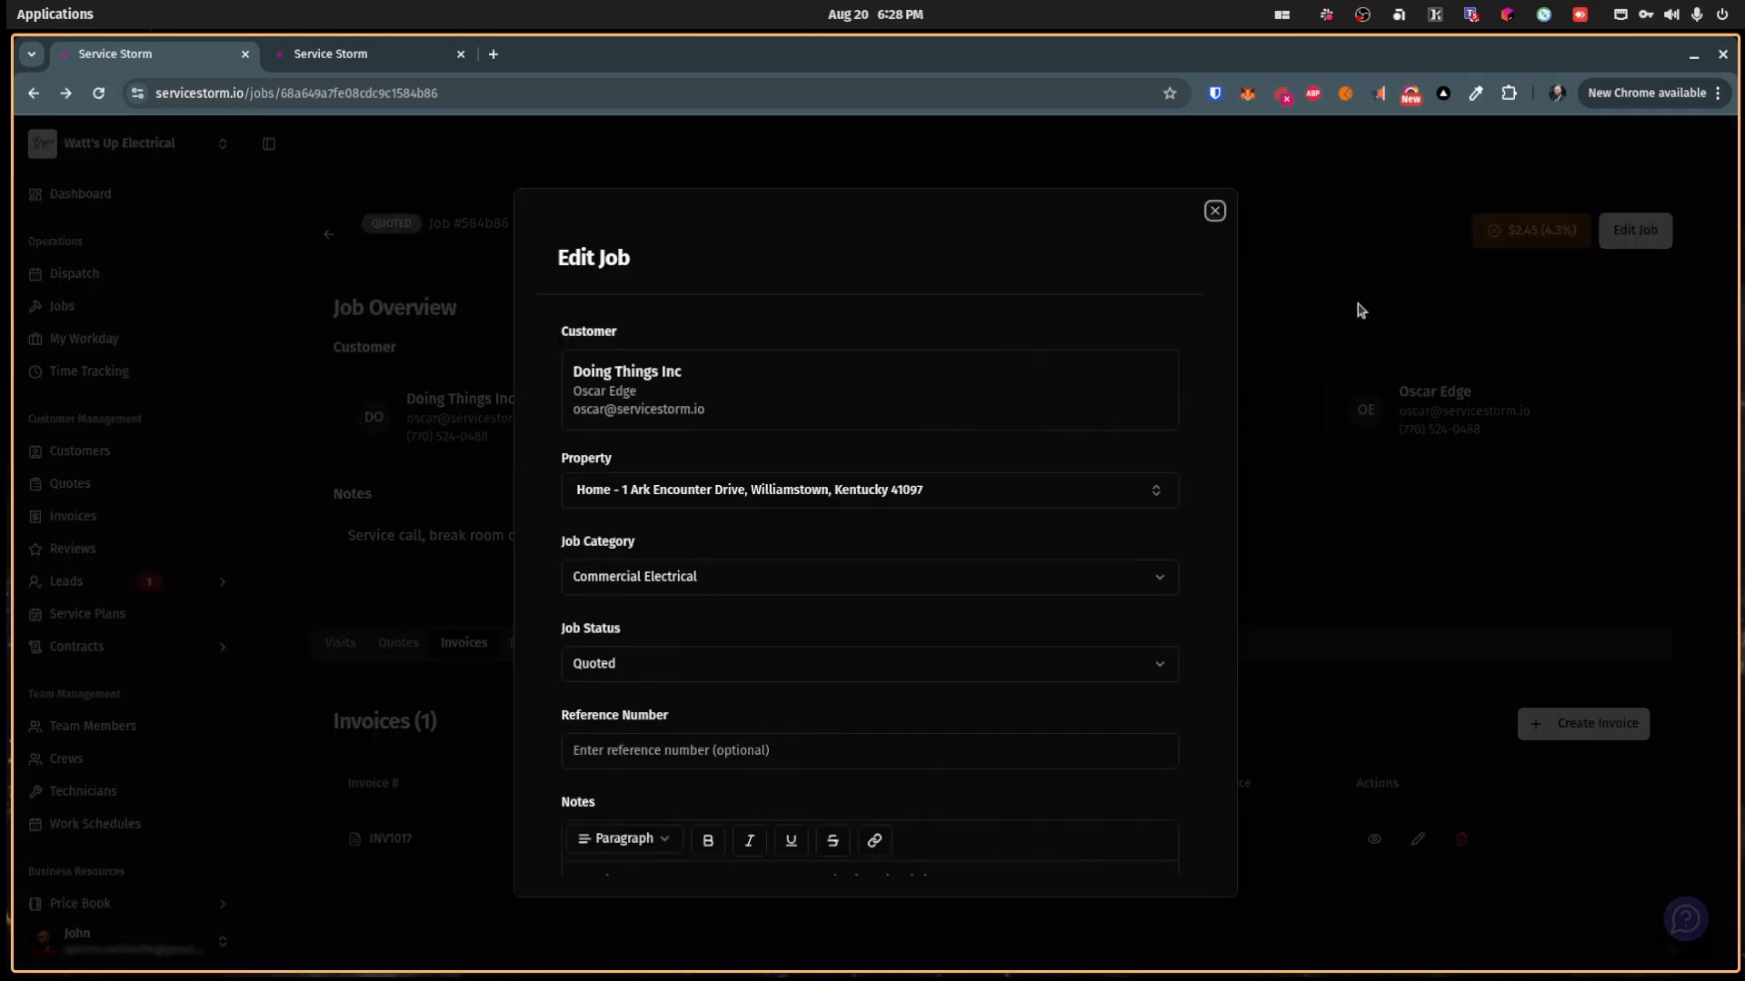
click(754, 664)
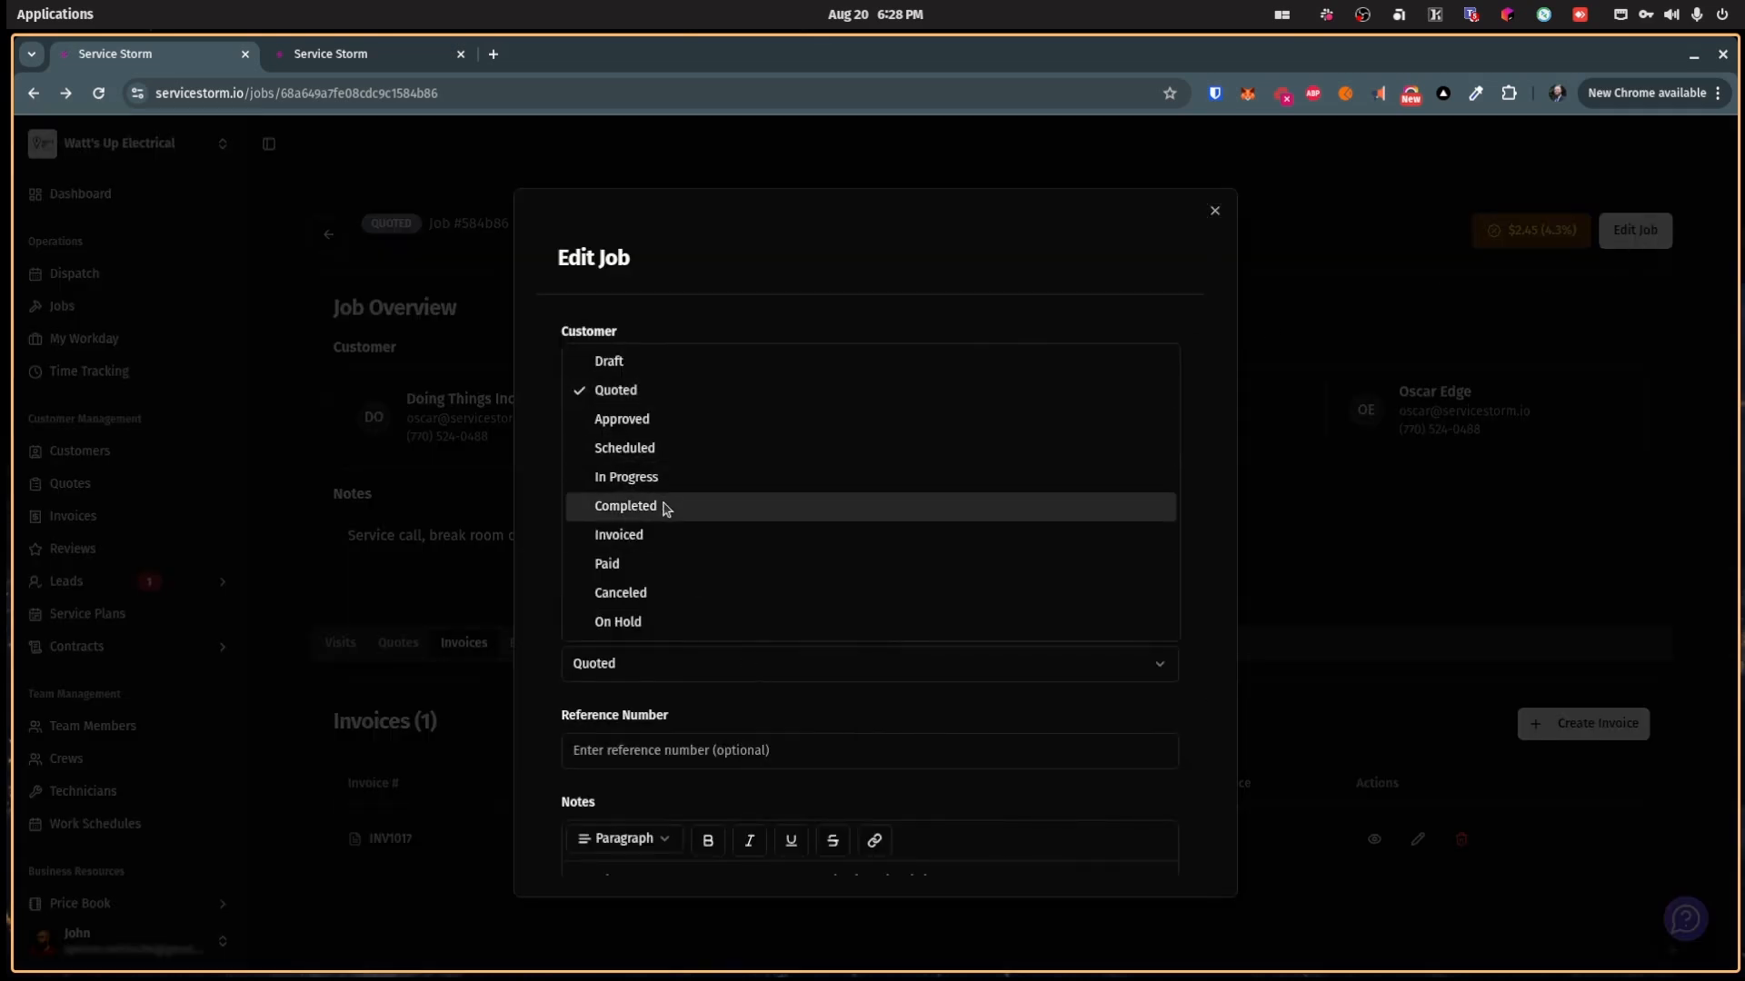
click(665, 507)
scroll(945, 709, down, 3)
click(1095, 795)
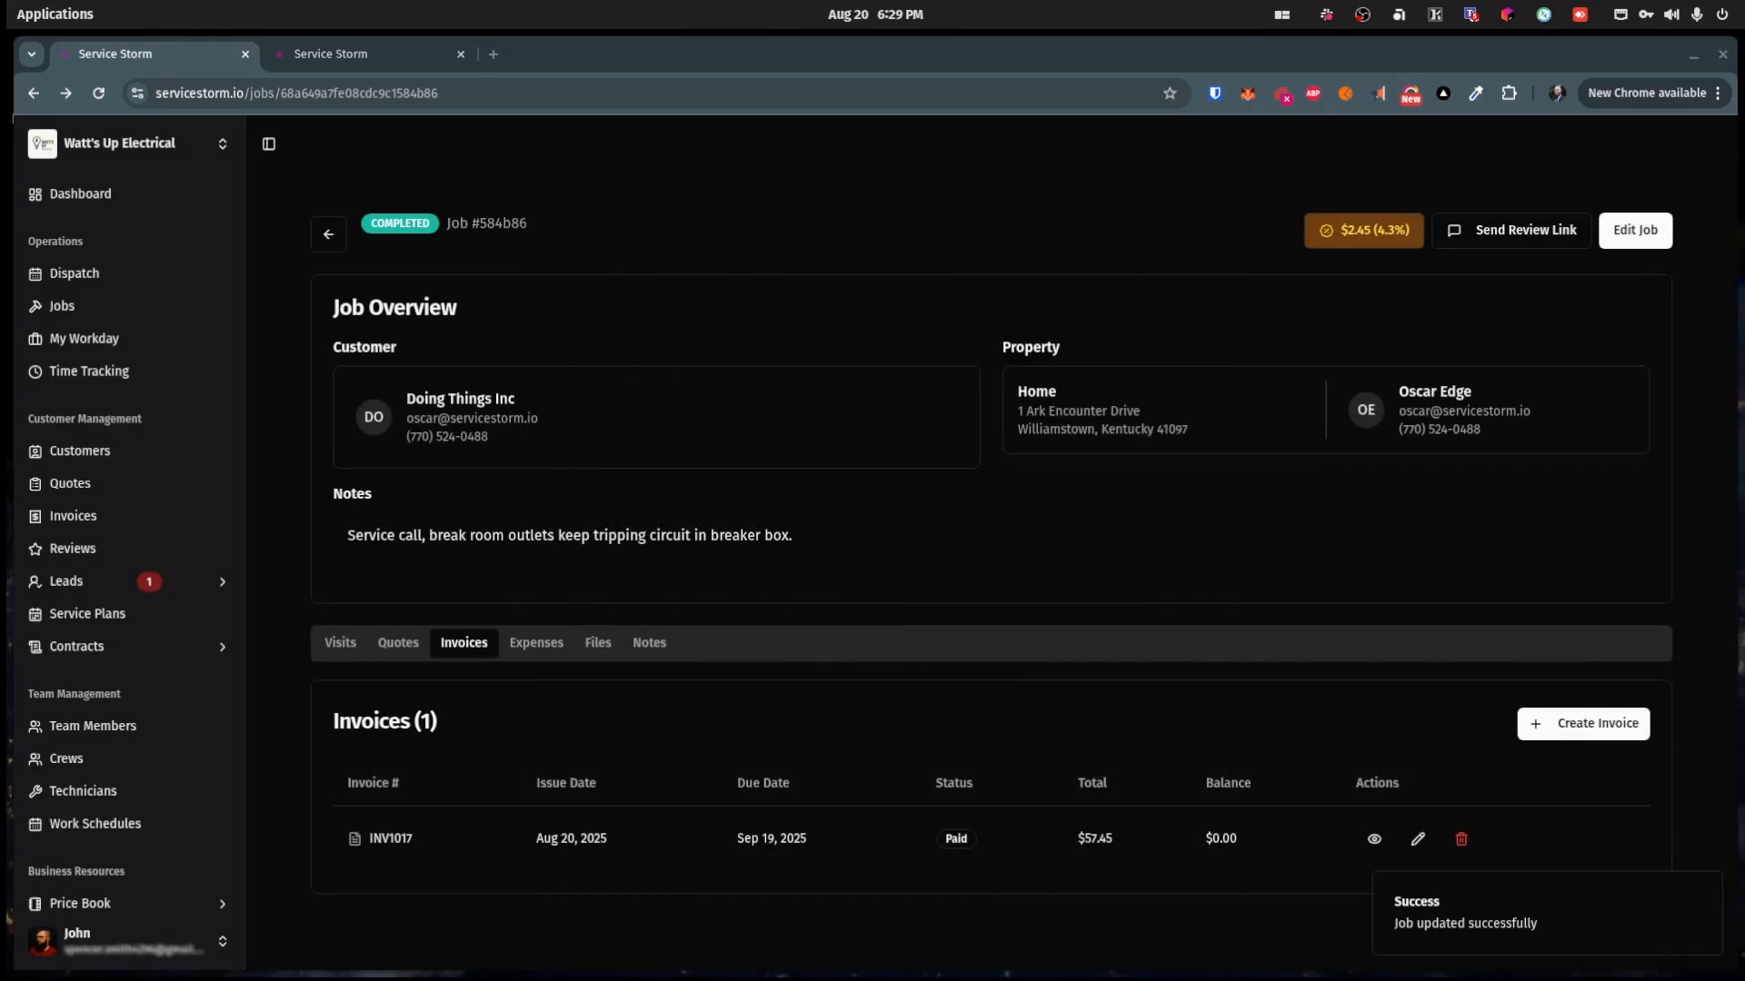
click(1513, 230)
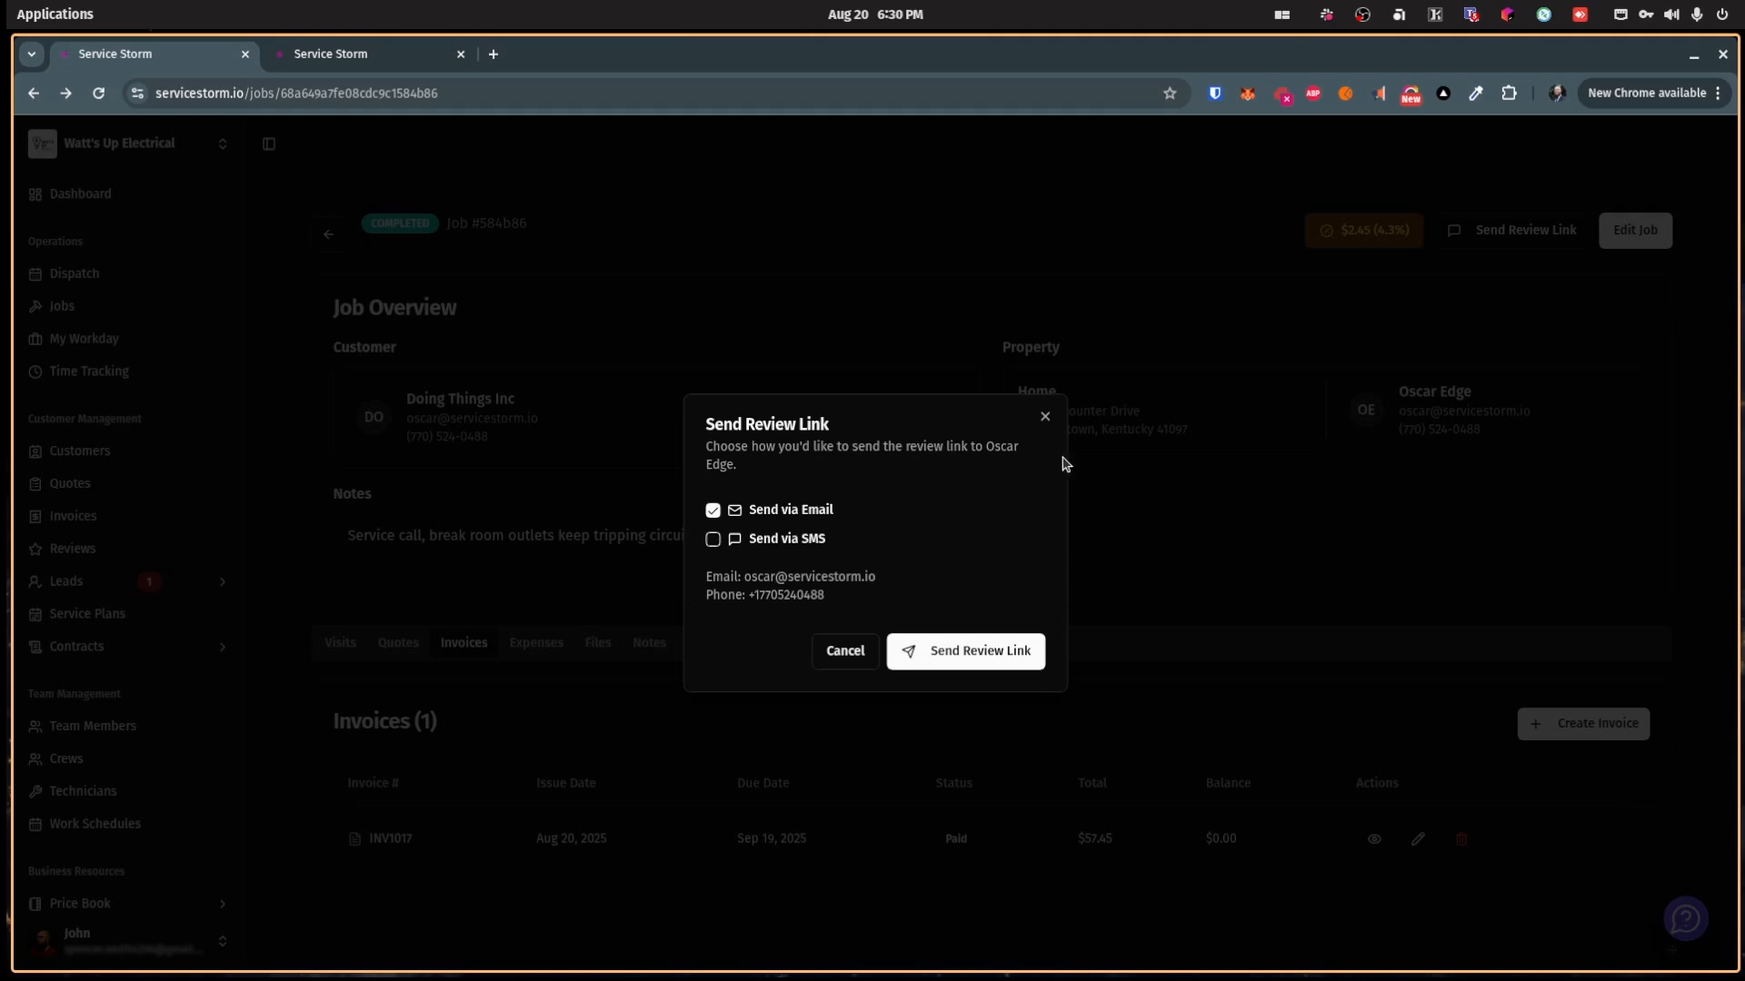
Step: Close the review-link form and submit a three-star rating on the emailed review page
click(1045, 416)
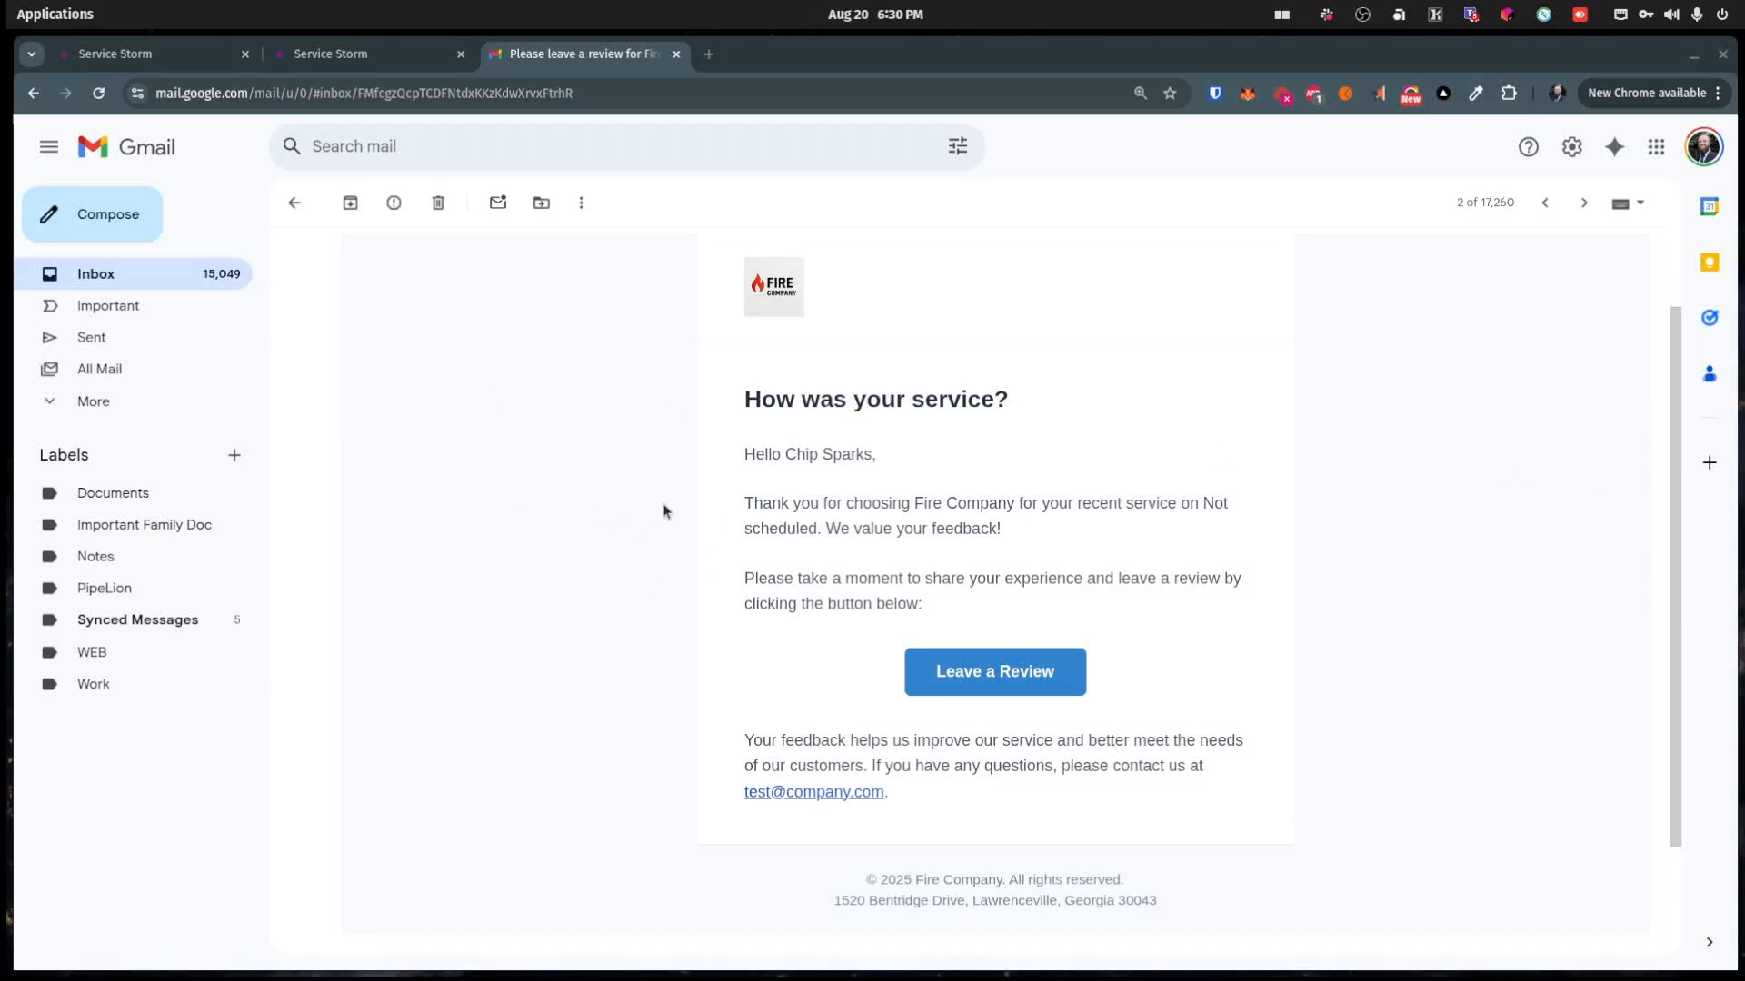
click(990, 672)
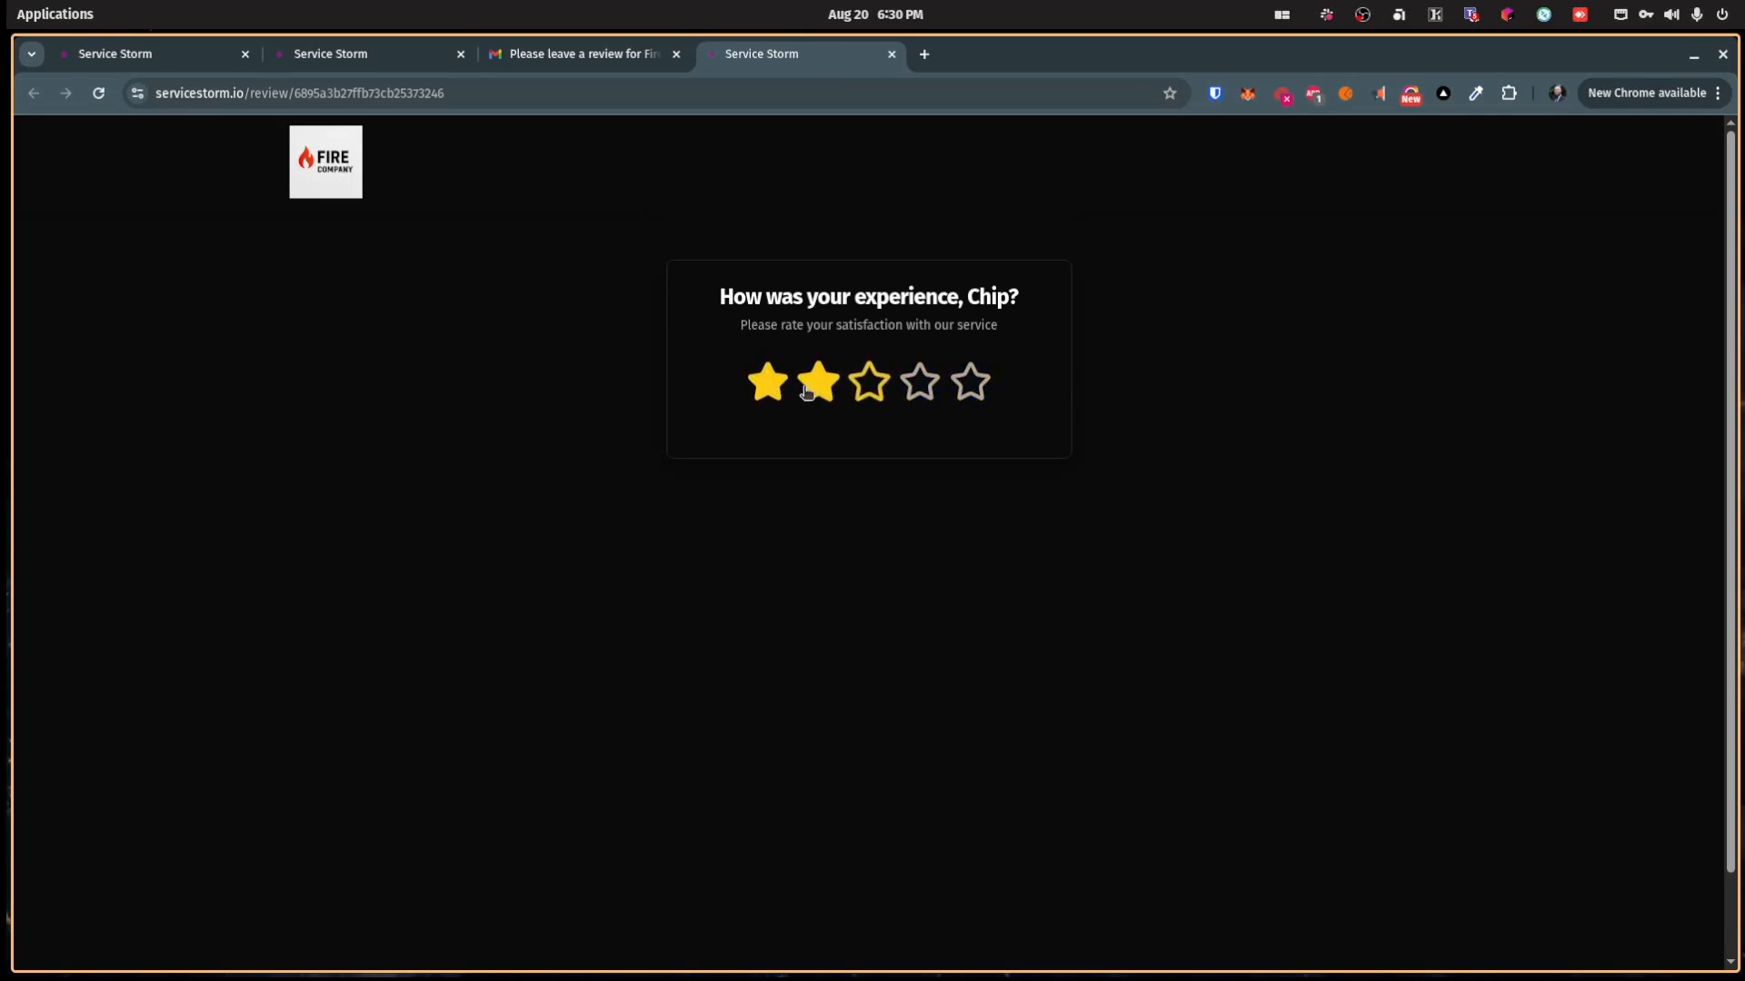
click(867, 381)
click(858, 446)
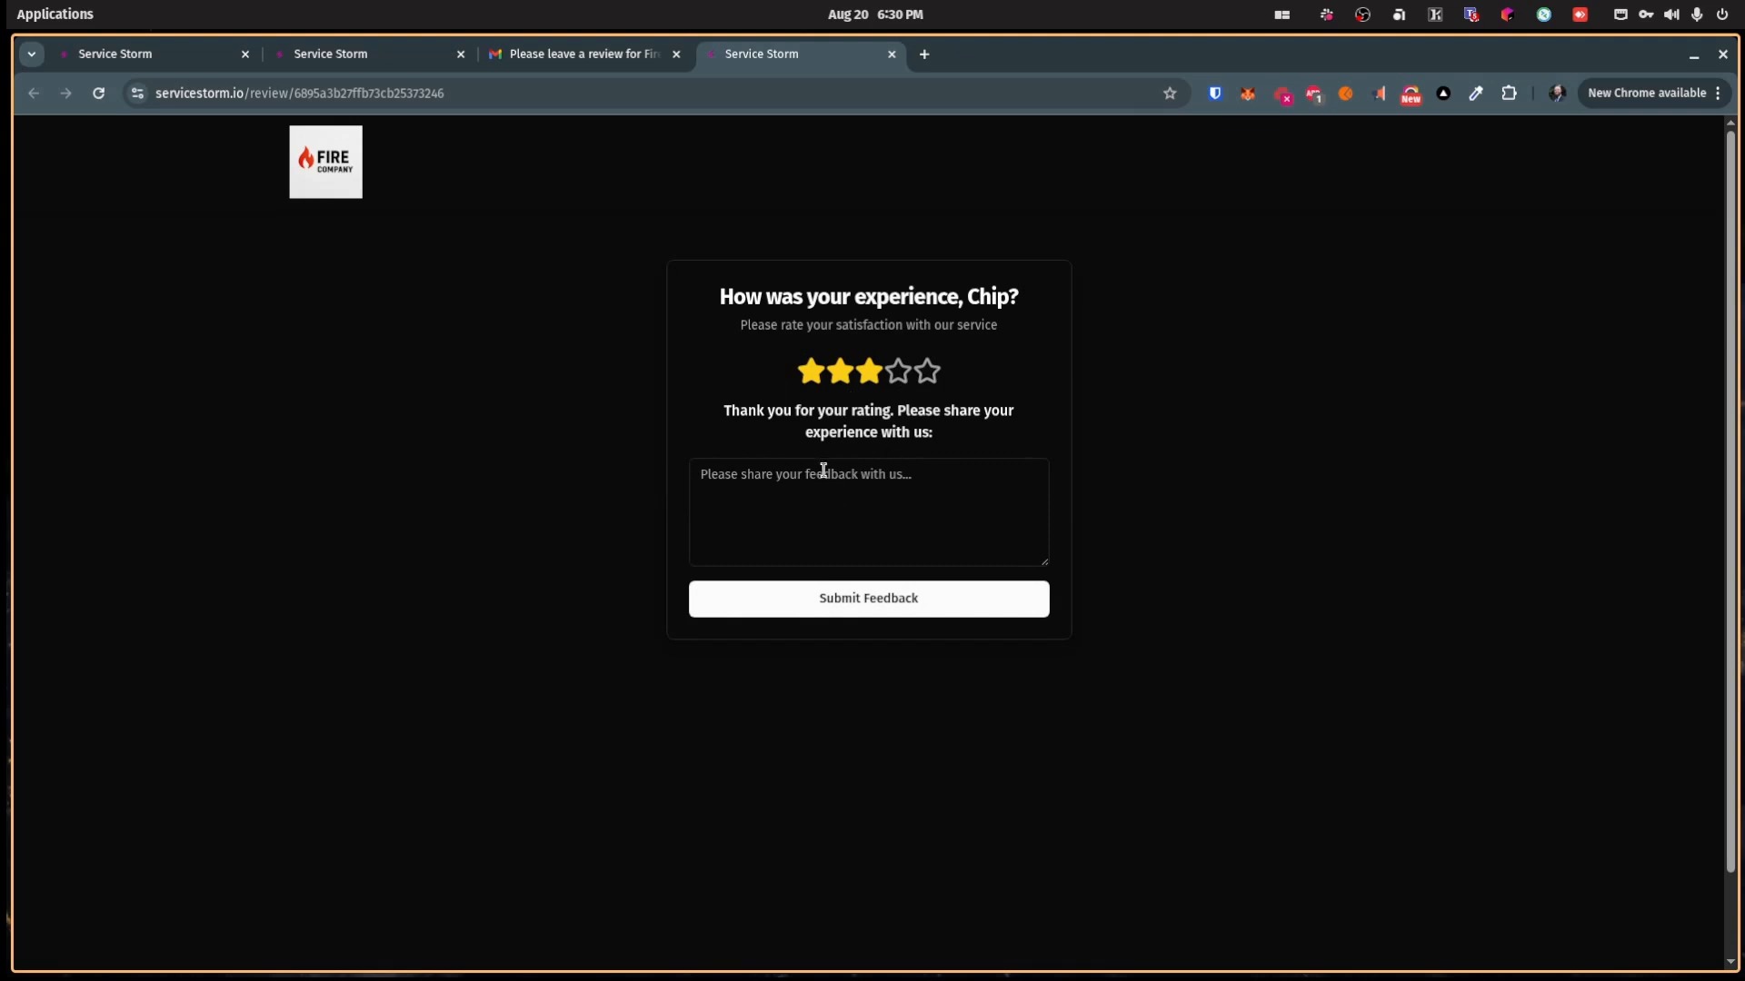
Step: Reset the review page, submit a five-star rating, and switch back to Service Storm
click(98, 92)
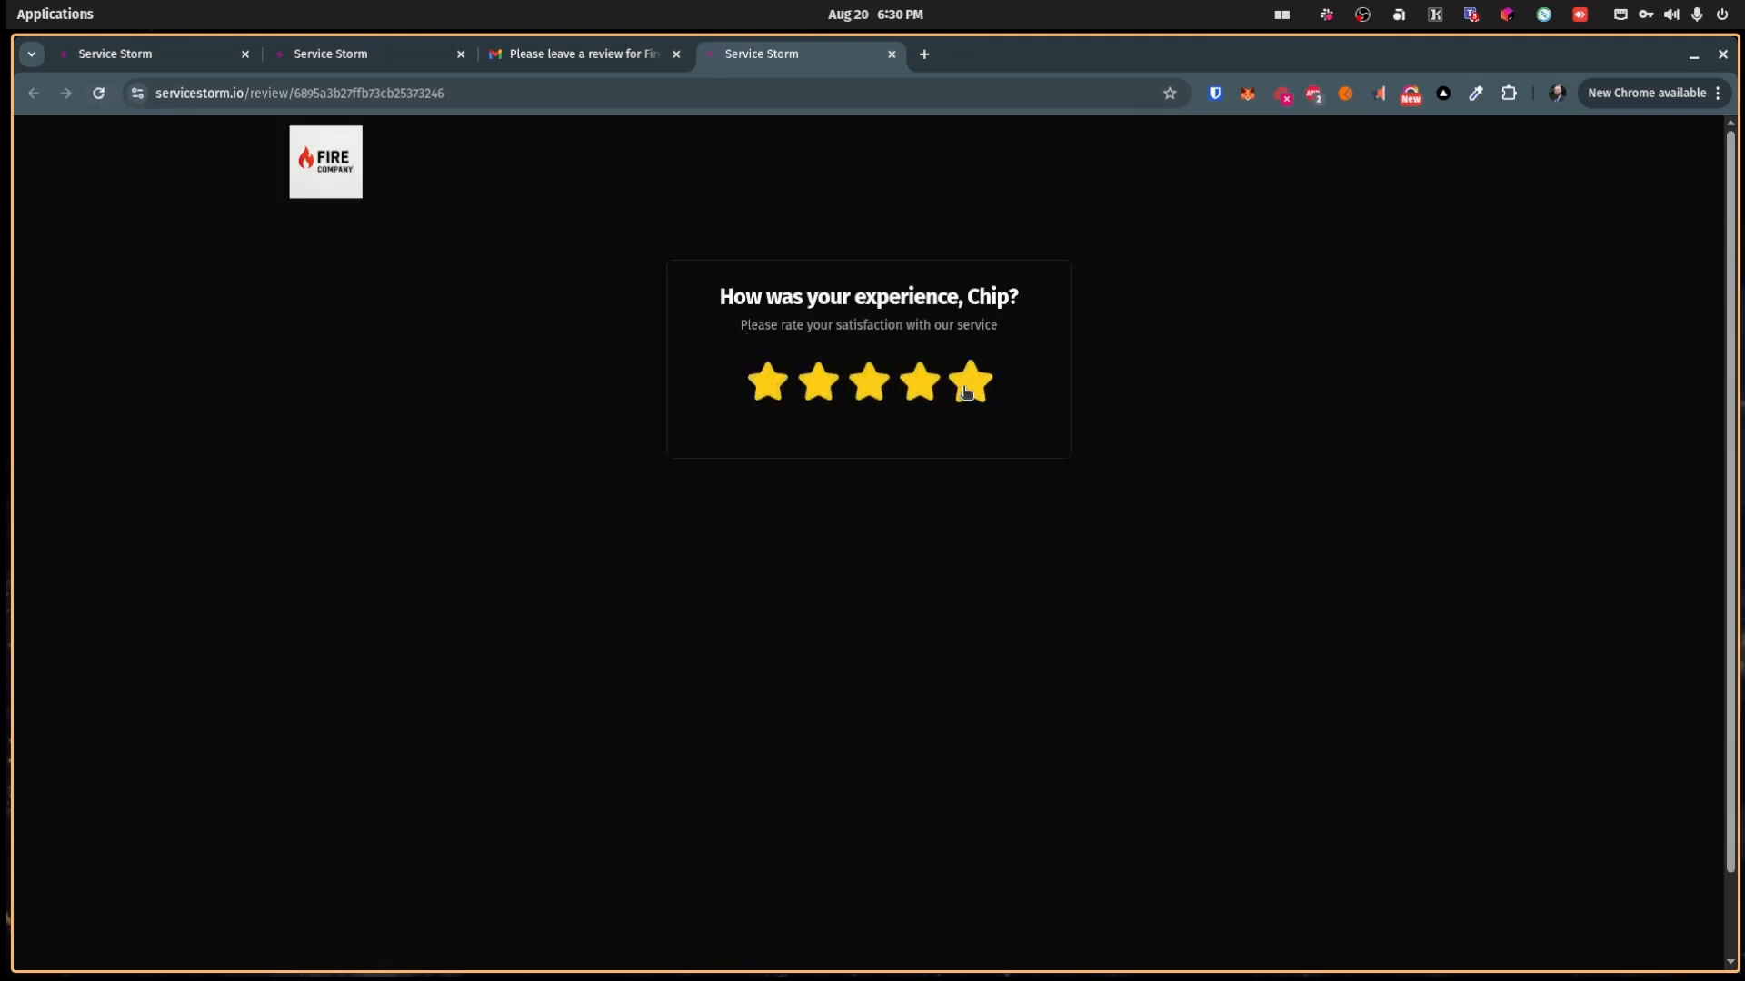
click(967, 393)
click(896, 455)
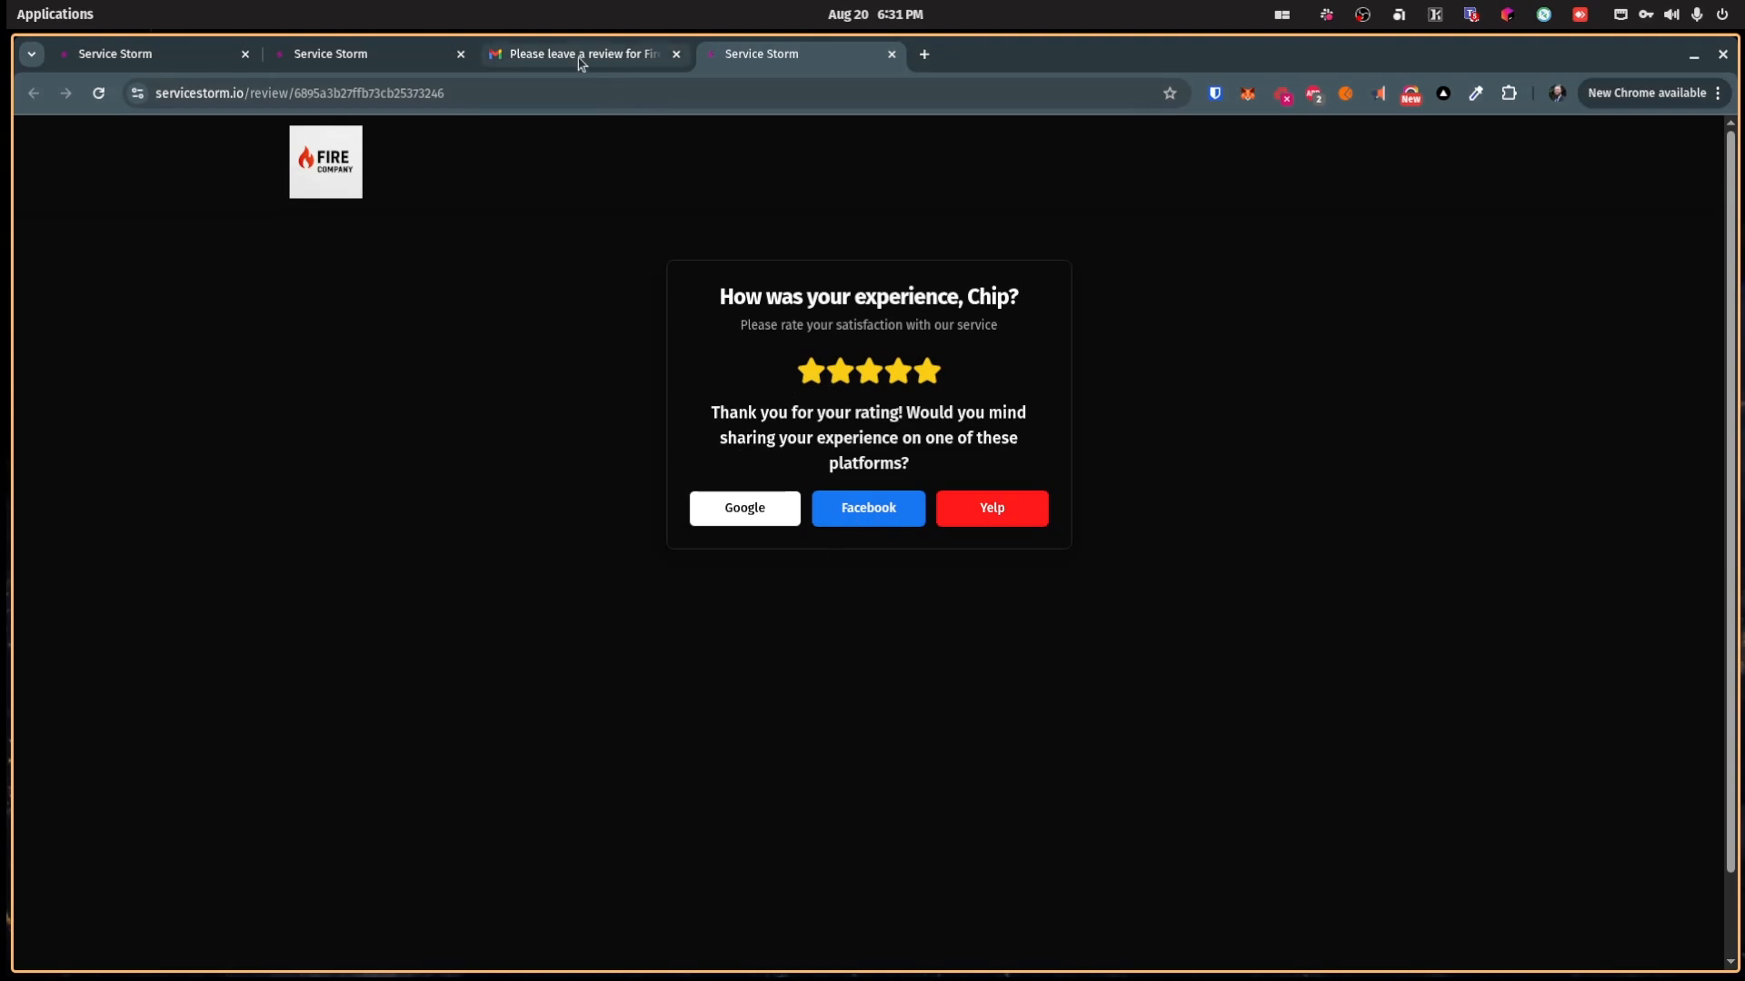
click(342, 57)
Step: Switch to Fire Company, open its newest five-star review, and view the linked job
click(116, 56)
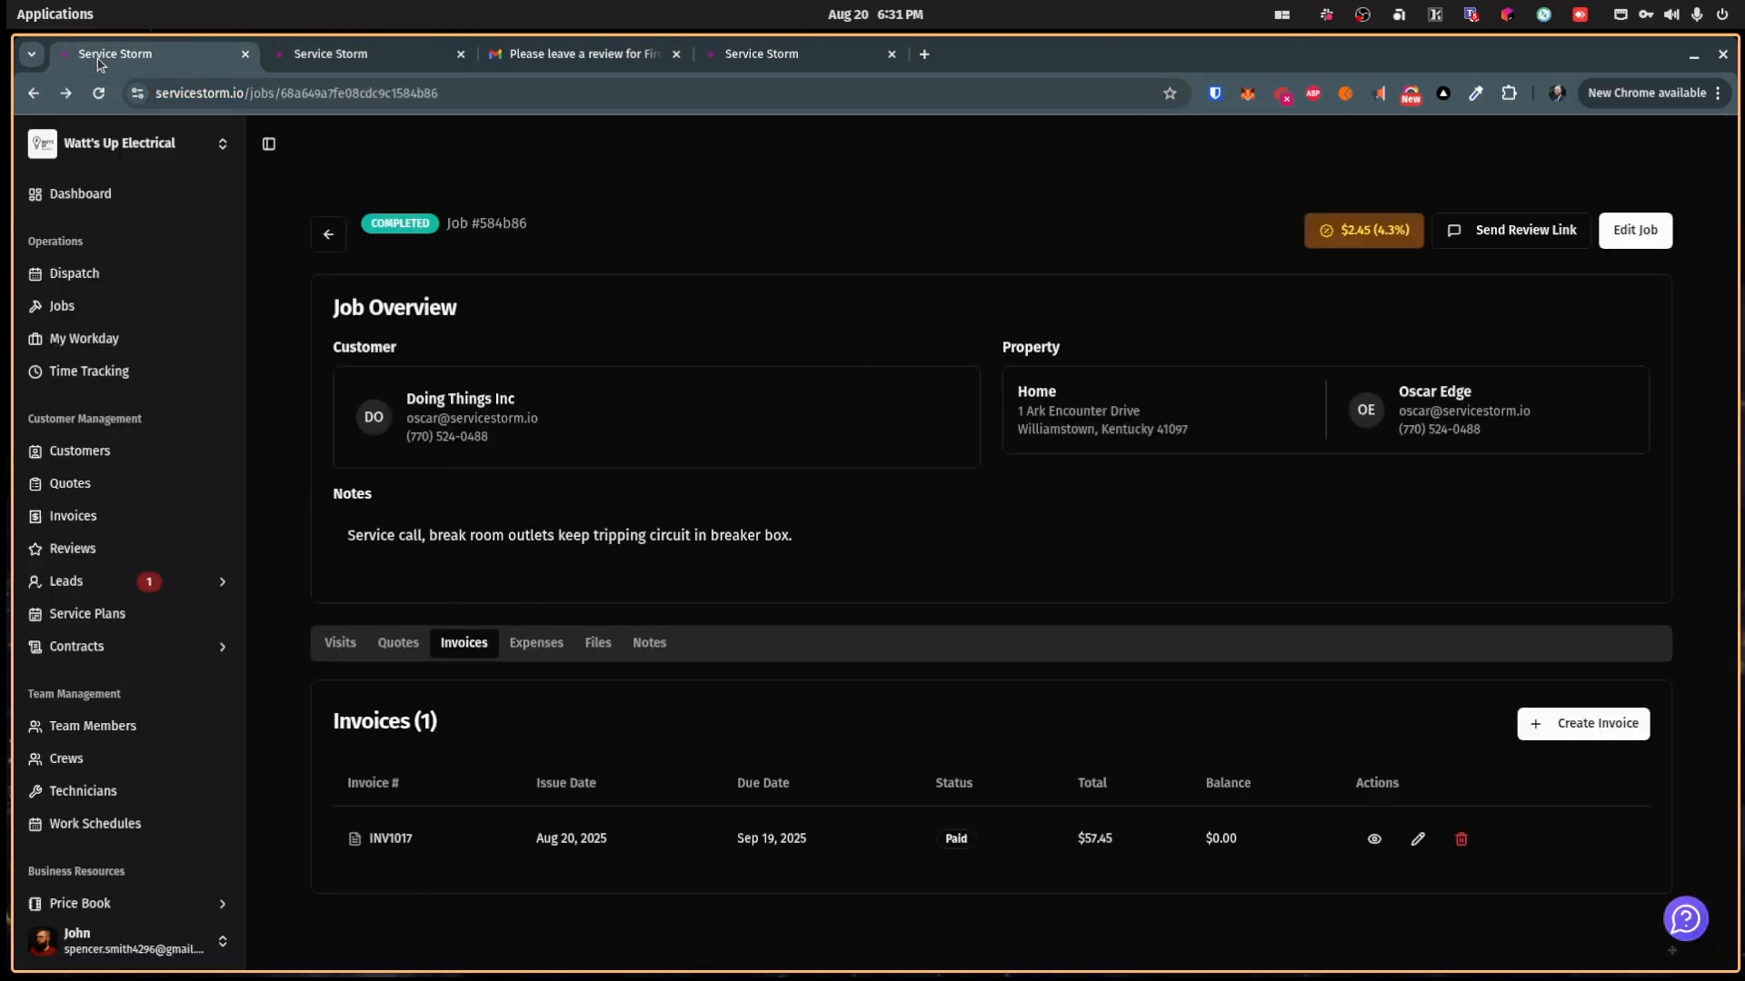
click(114, 556)
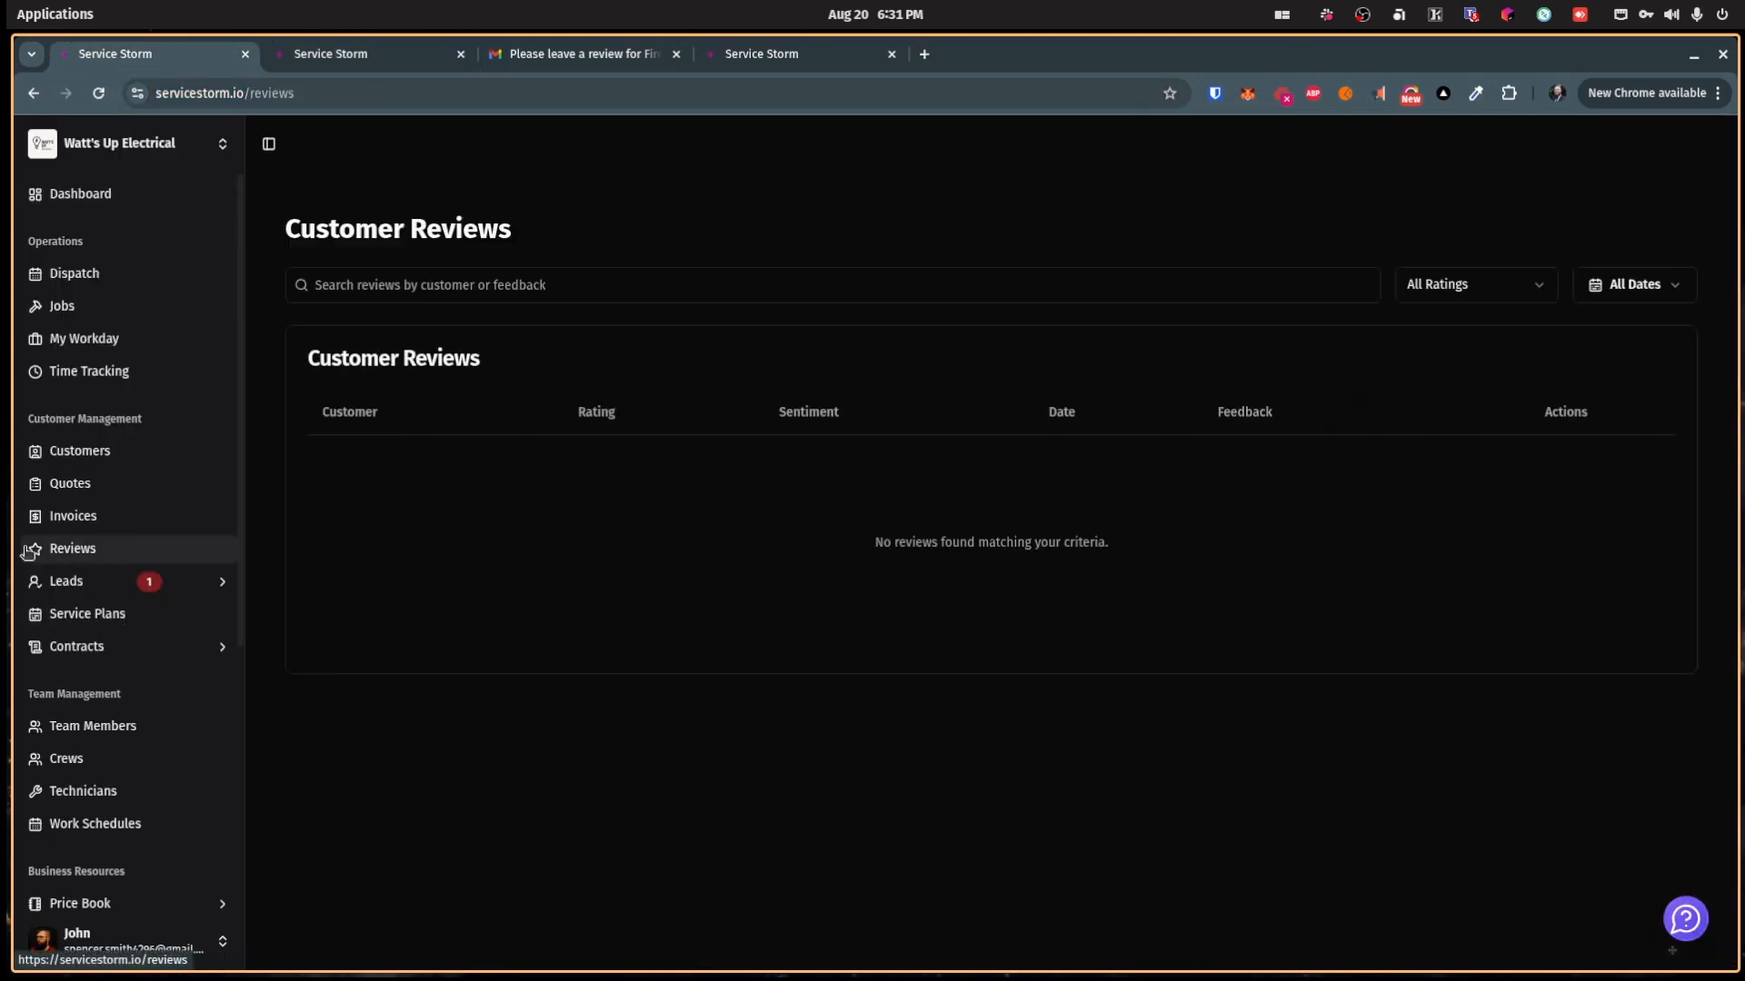
click(183, 143)
click(412, 309)
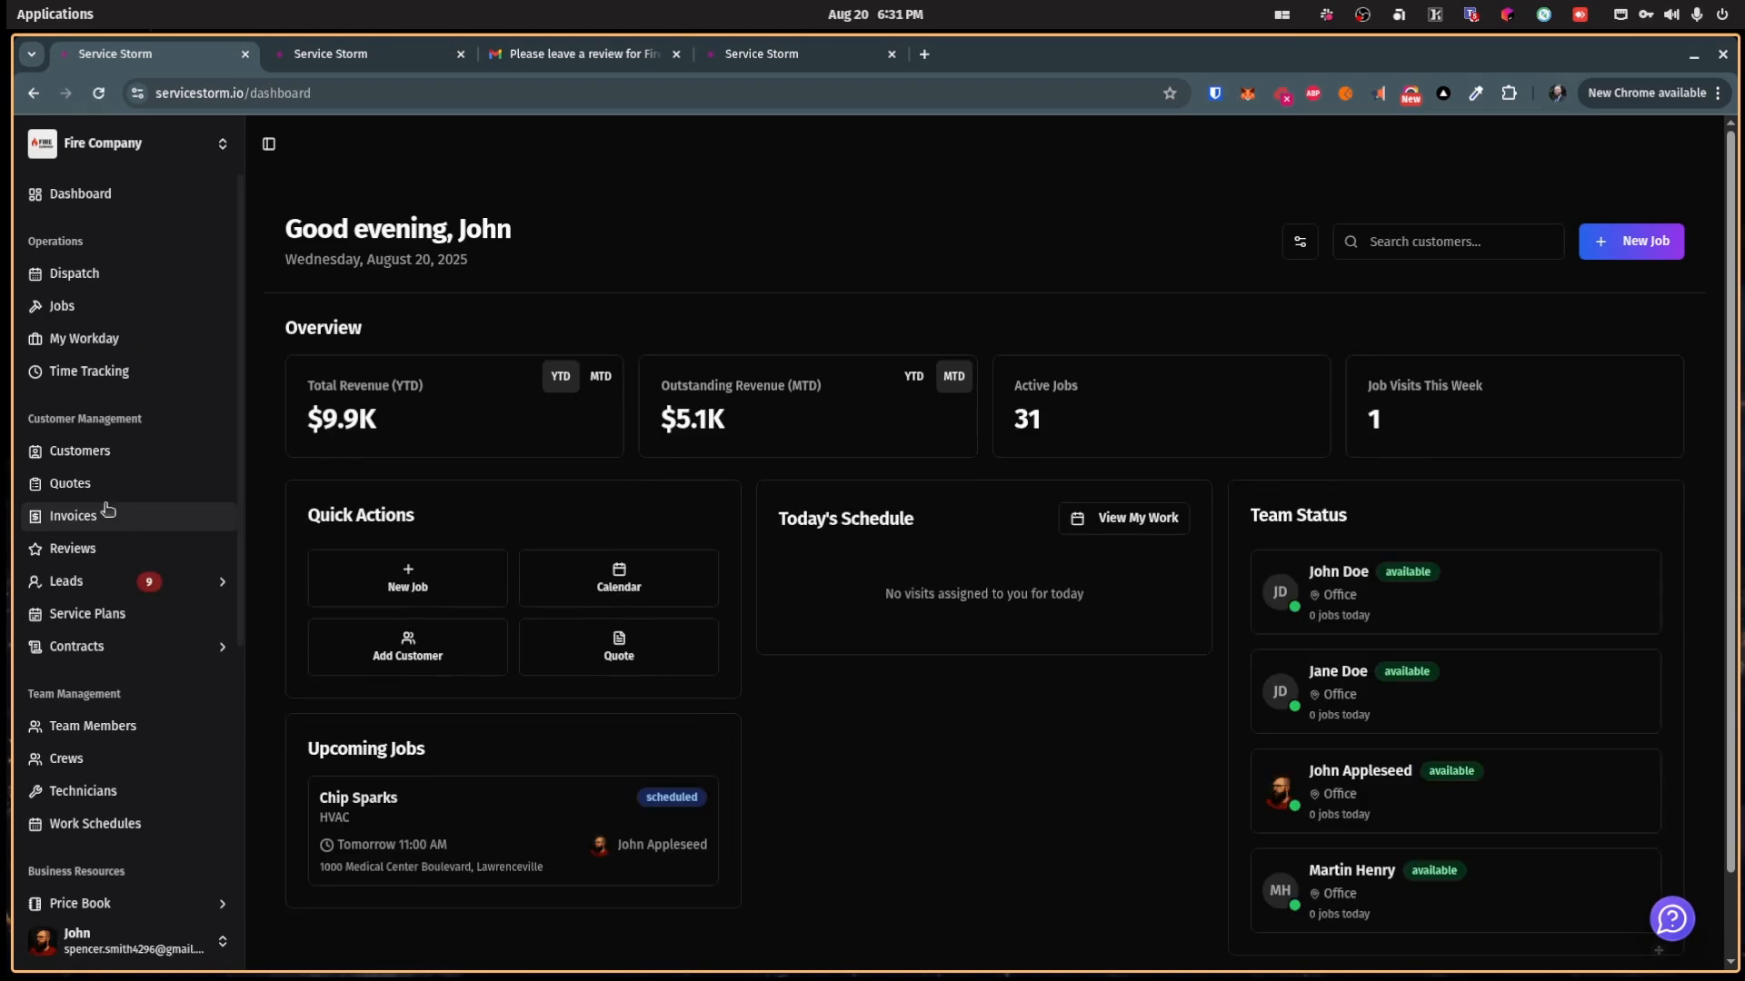
click(107, 548)
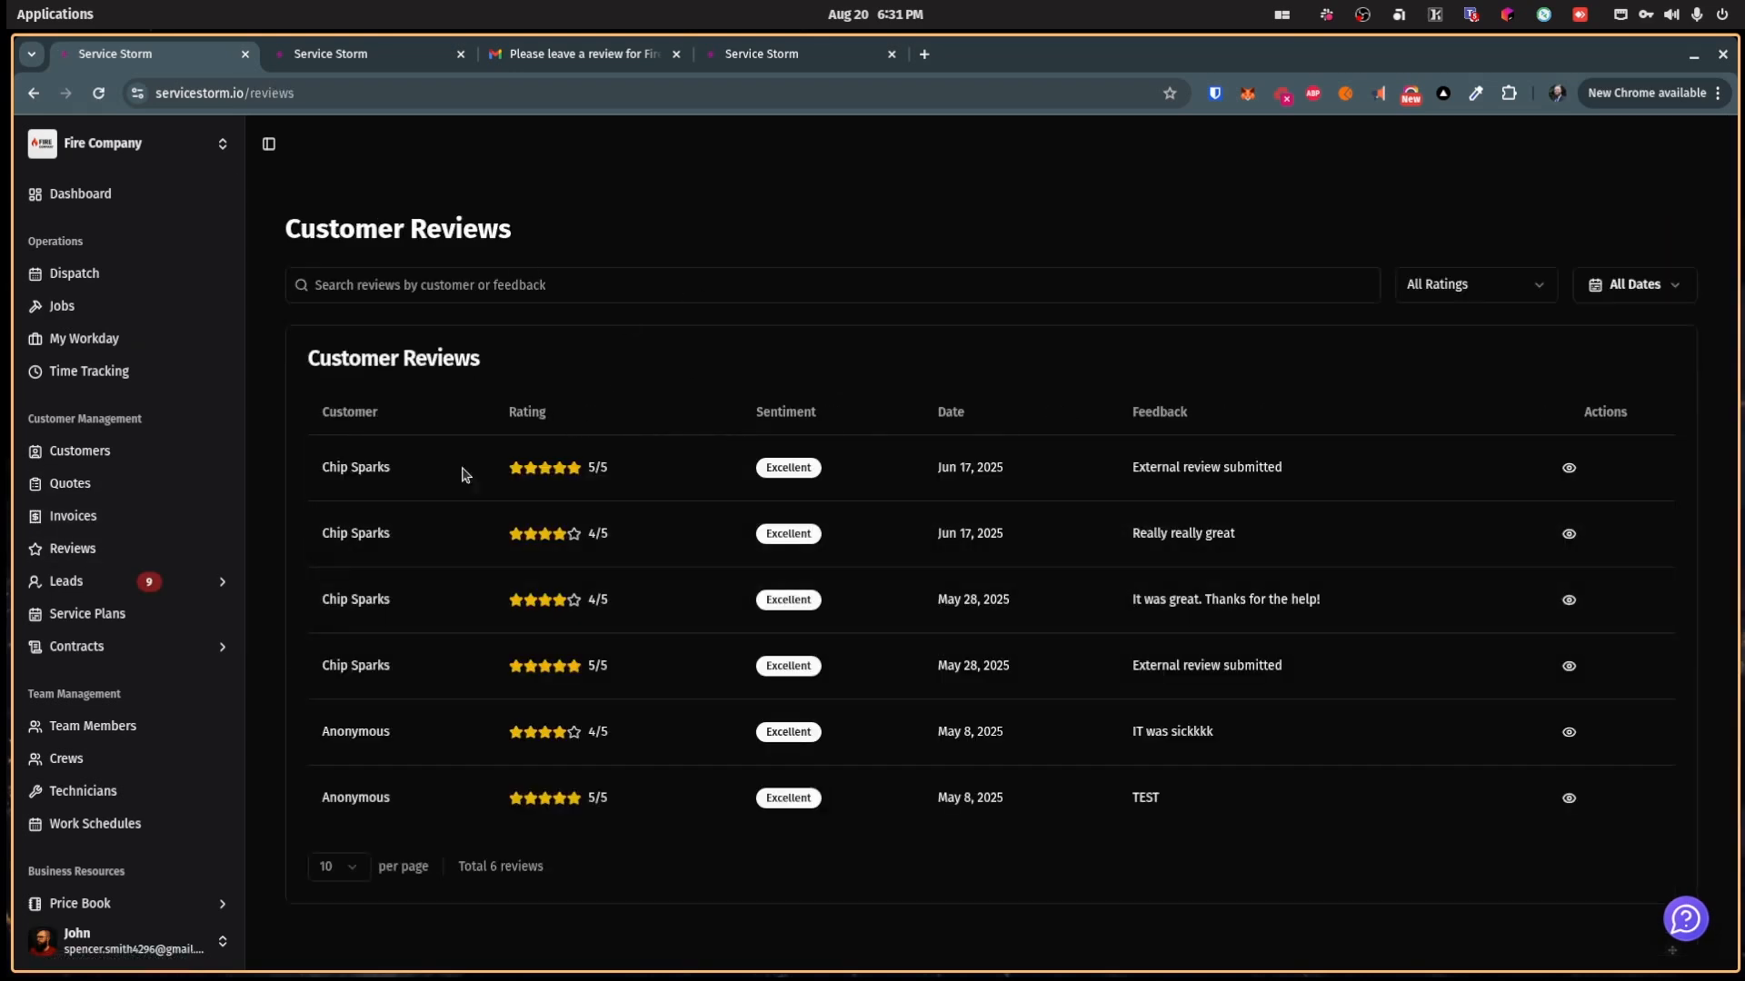
click(1568, 467)
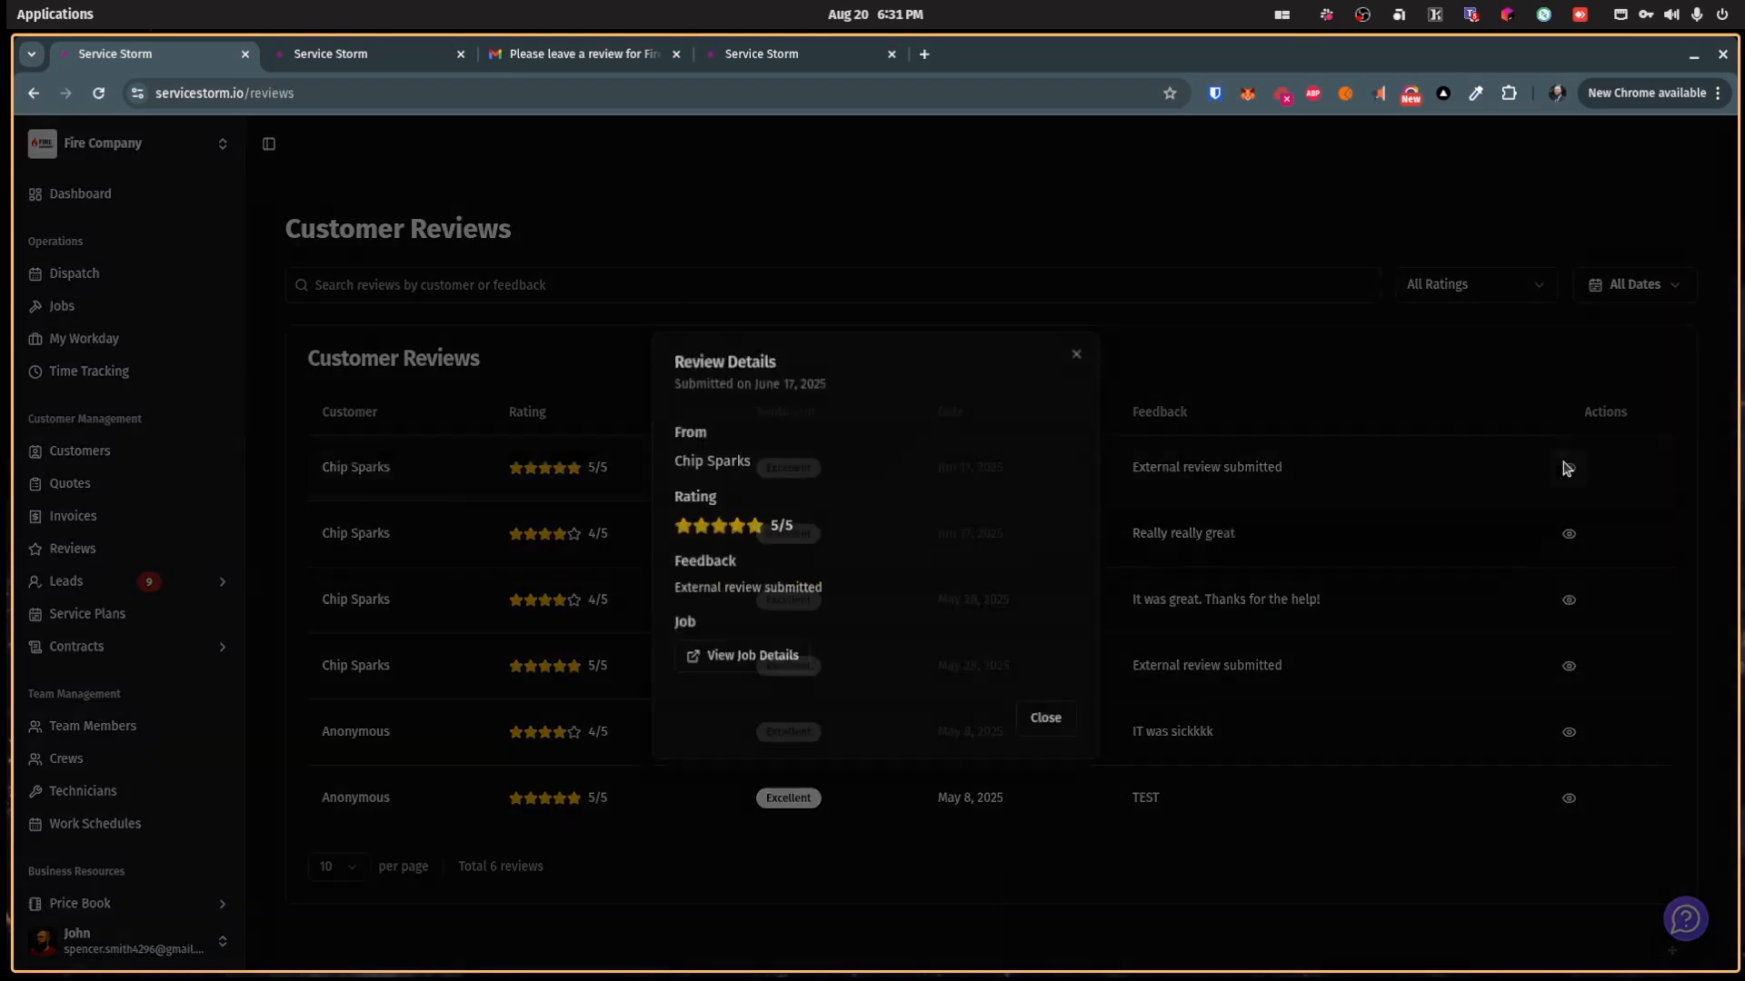
click(769, 664)
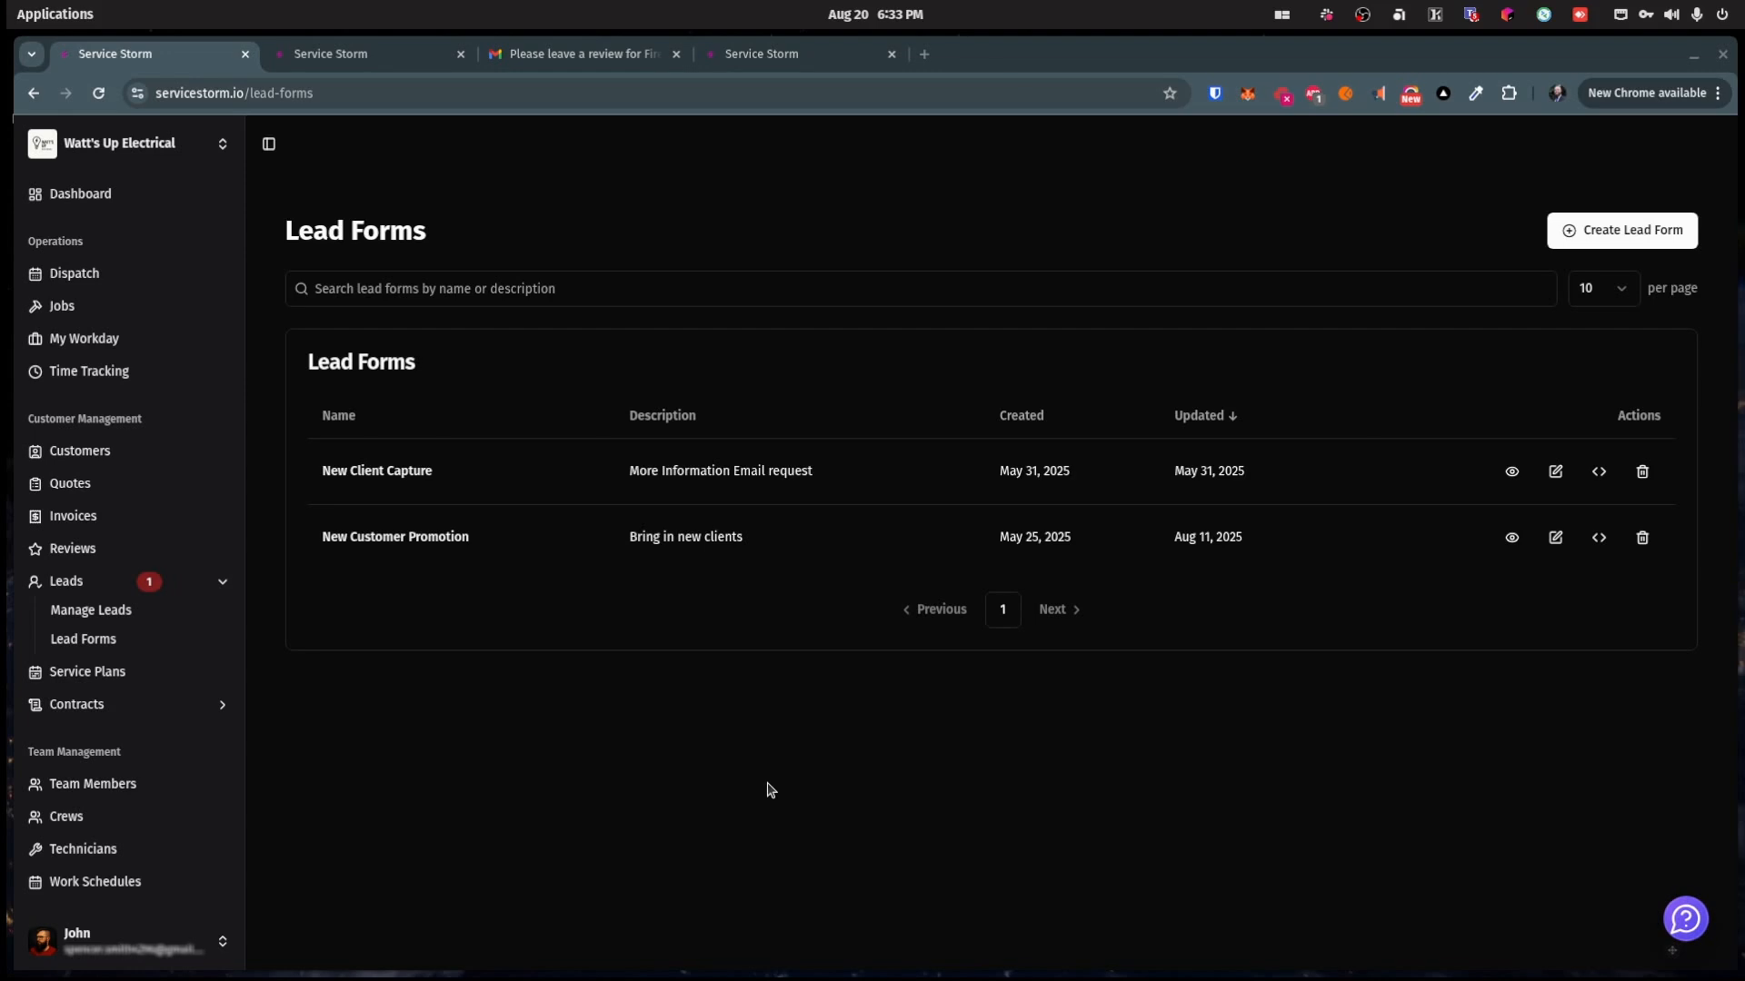
Step: Open the New Client Capture lead form for editing and show its style settings
click(110, 631)
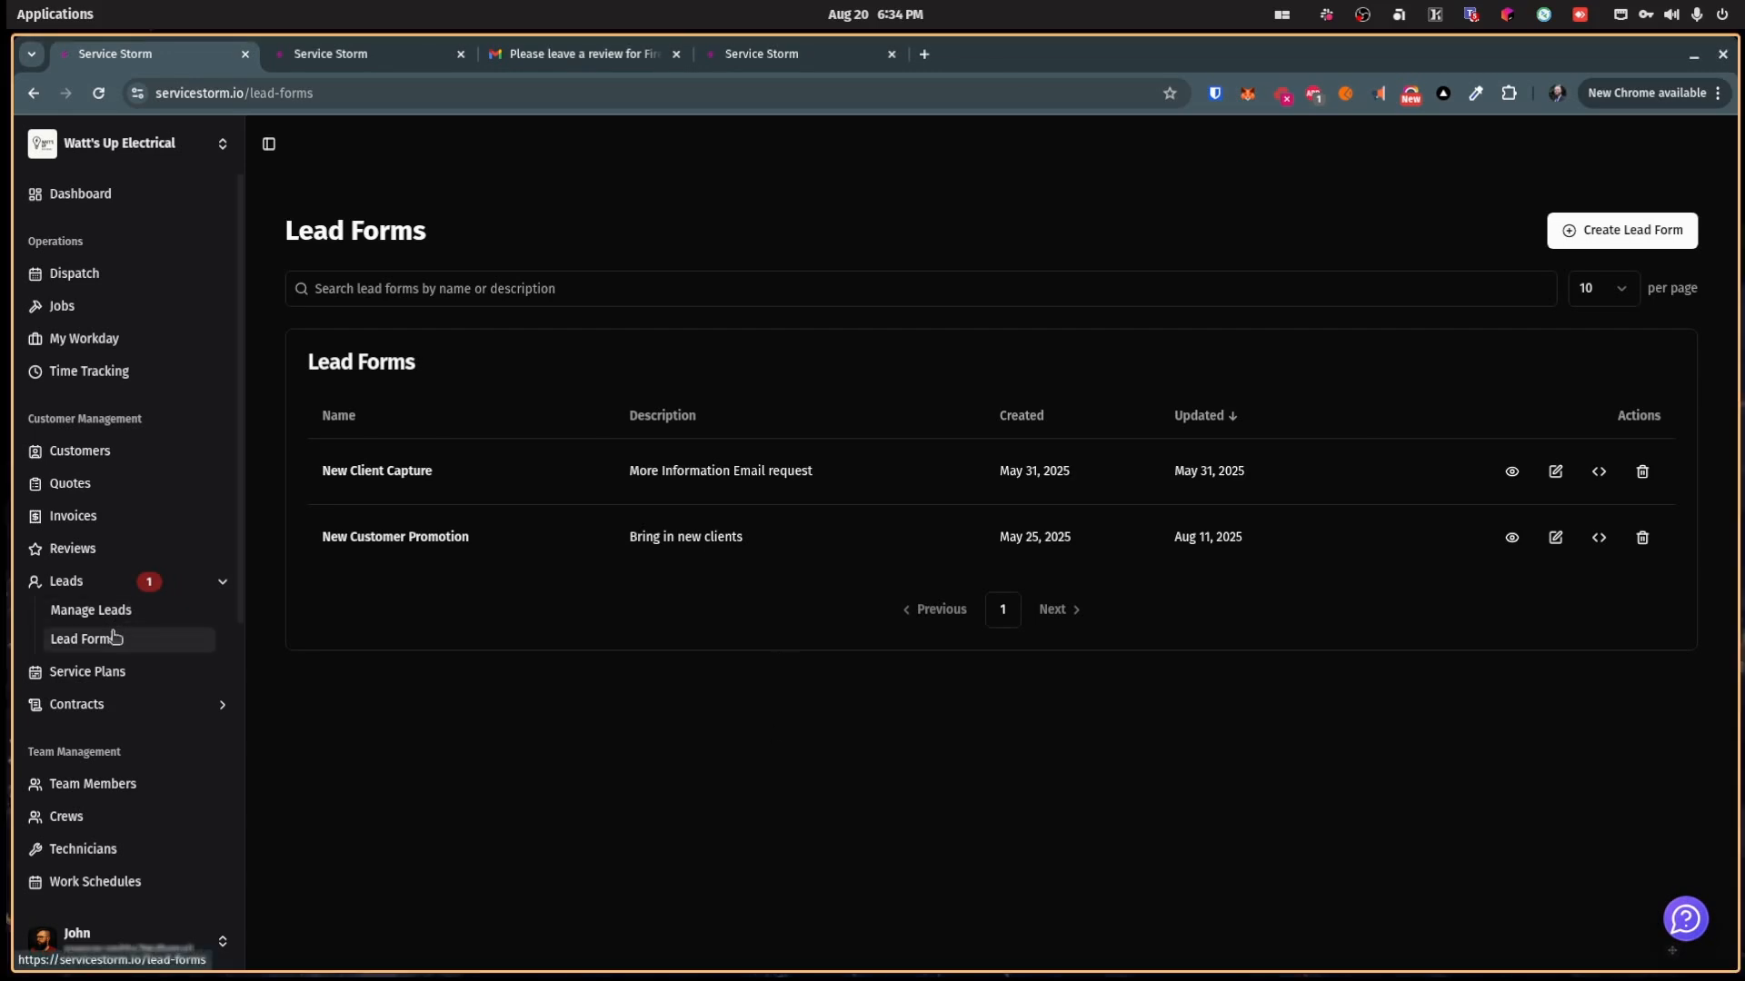
click(1555, 471)
scroll(836, 590, down, 3)
scroll(833, 618, down, 3)
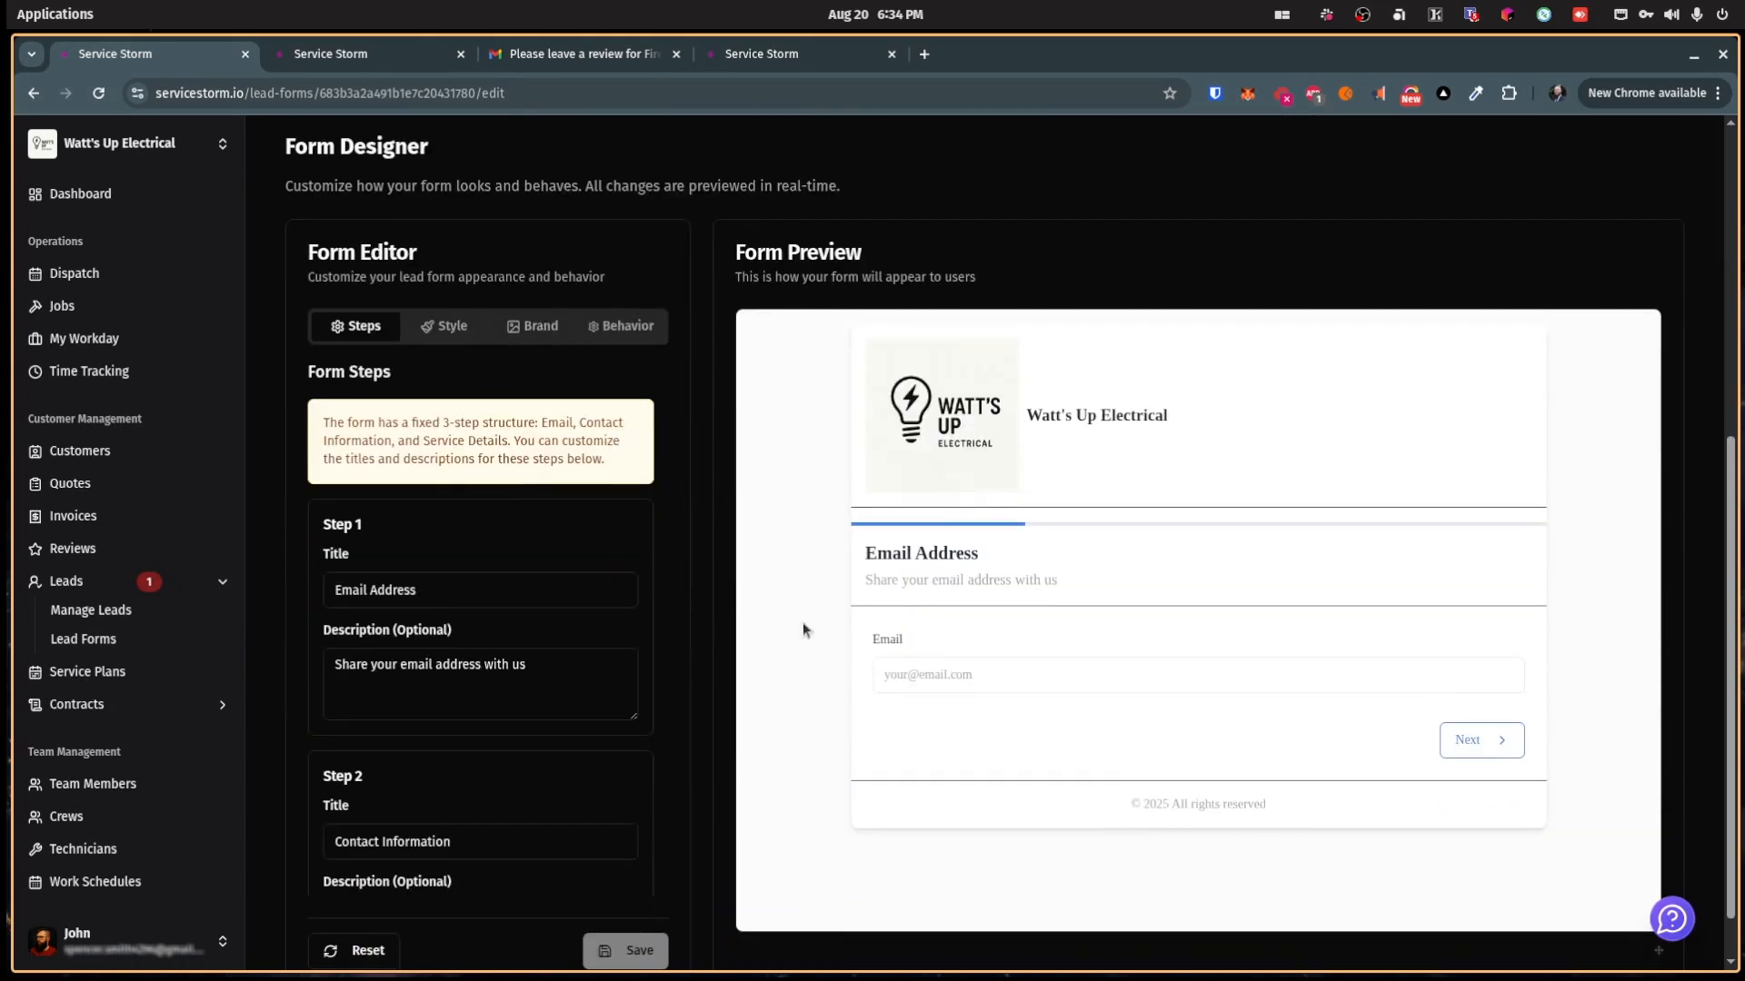
click(446, 326)
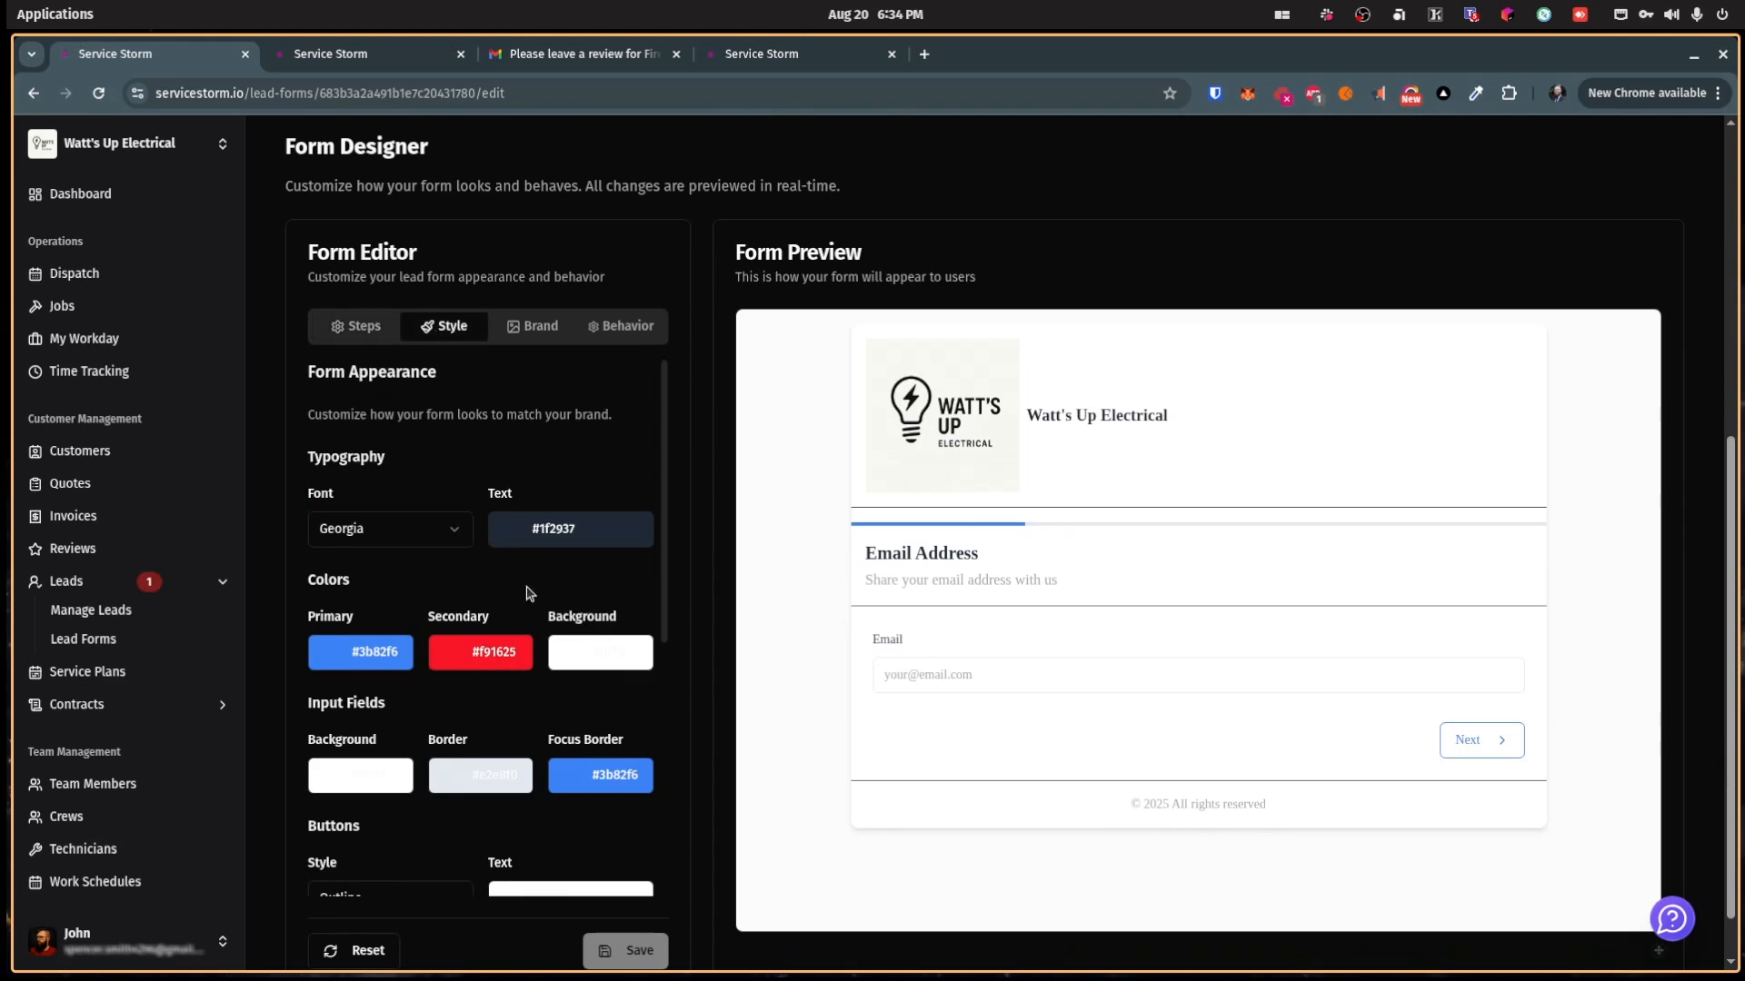
scroll(505, 648, down, 1)
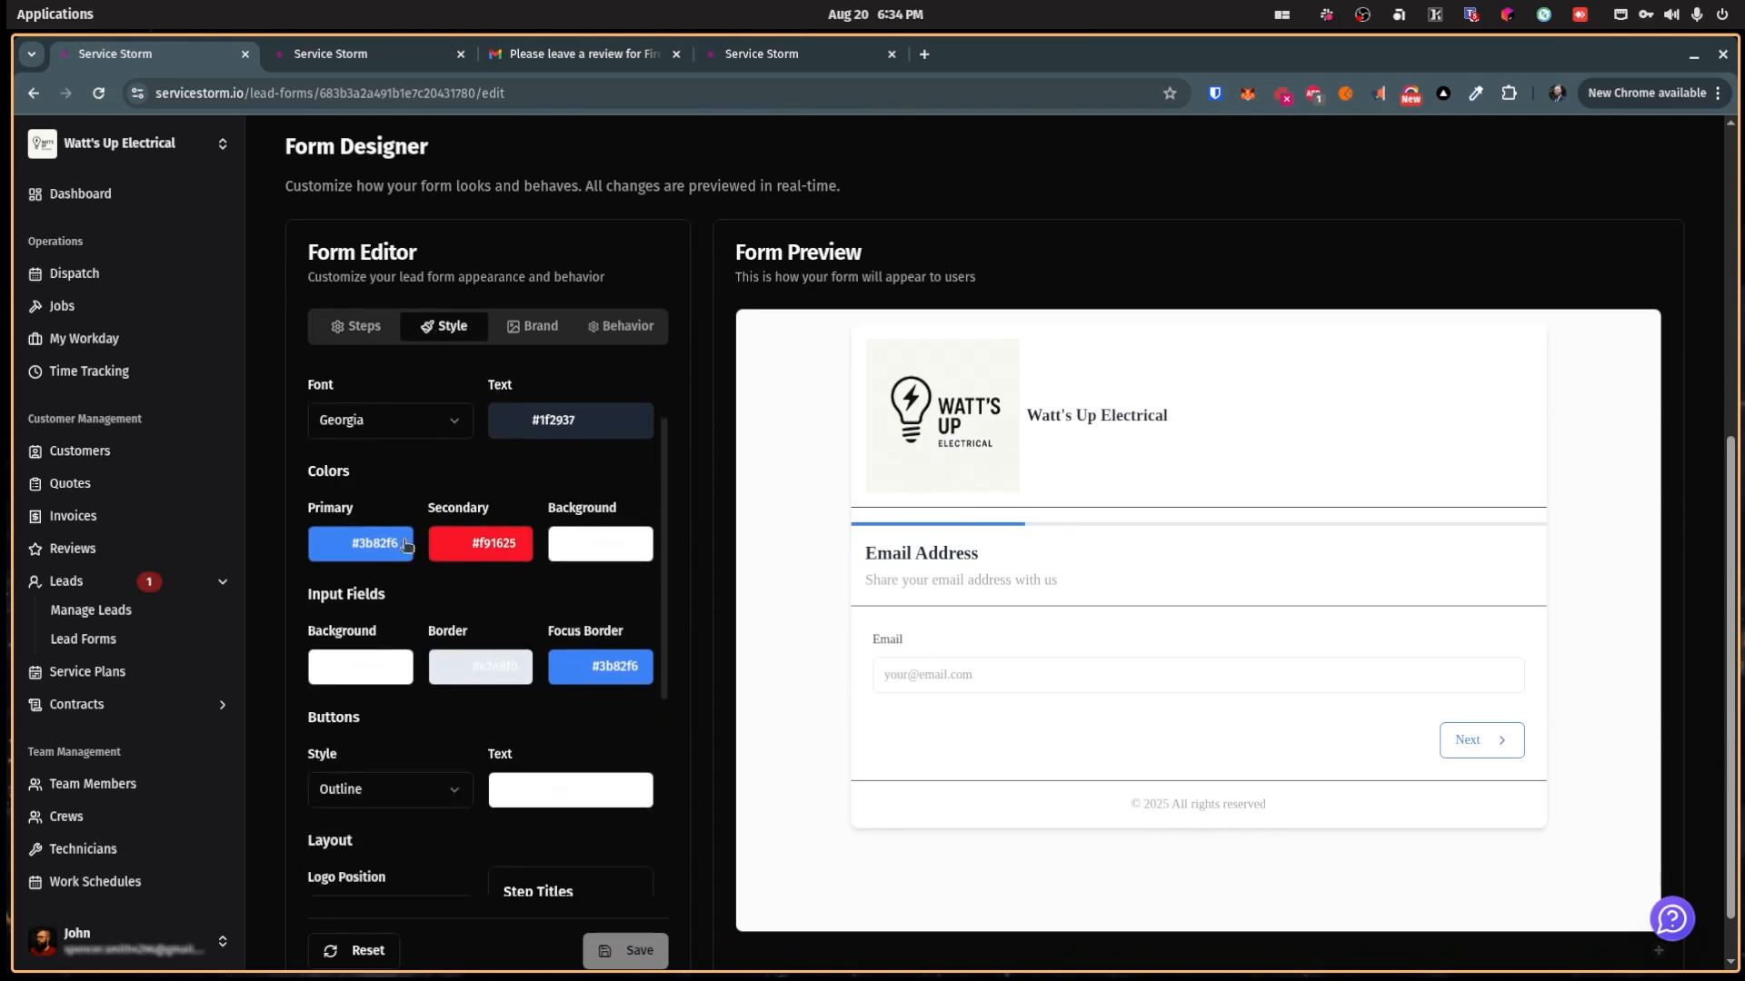
Step: Set the primary colour to pure red #ff0000 and make the form buttons filled
click(449, 550)
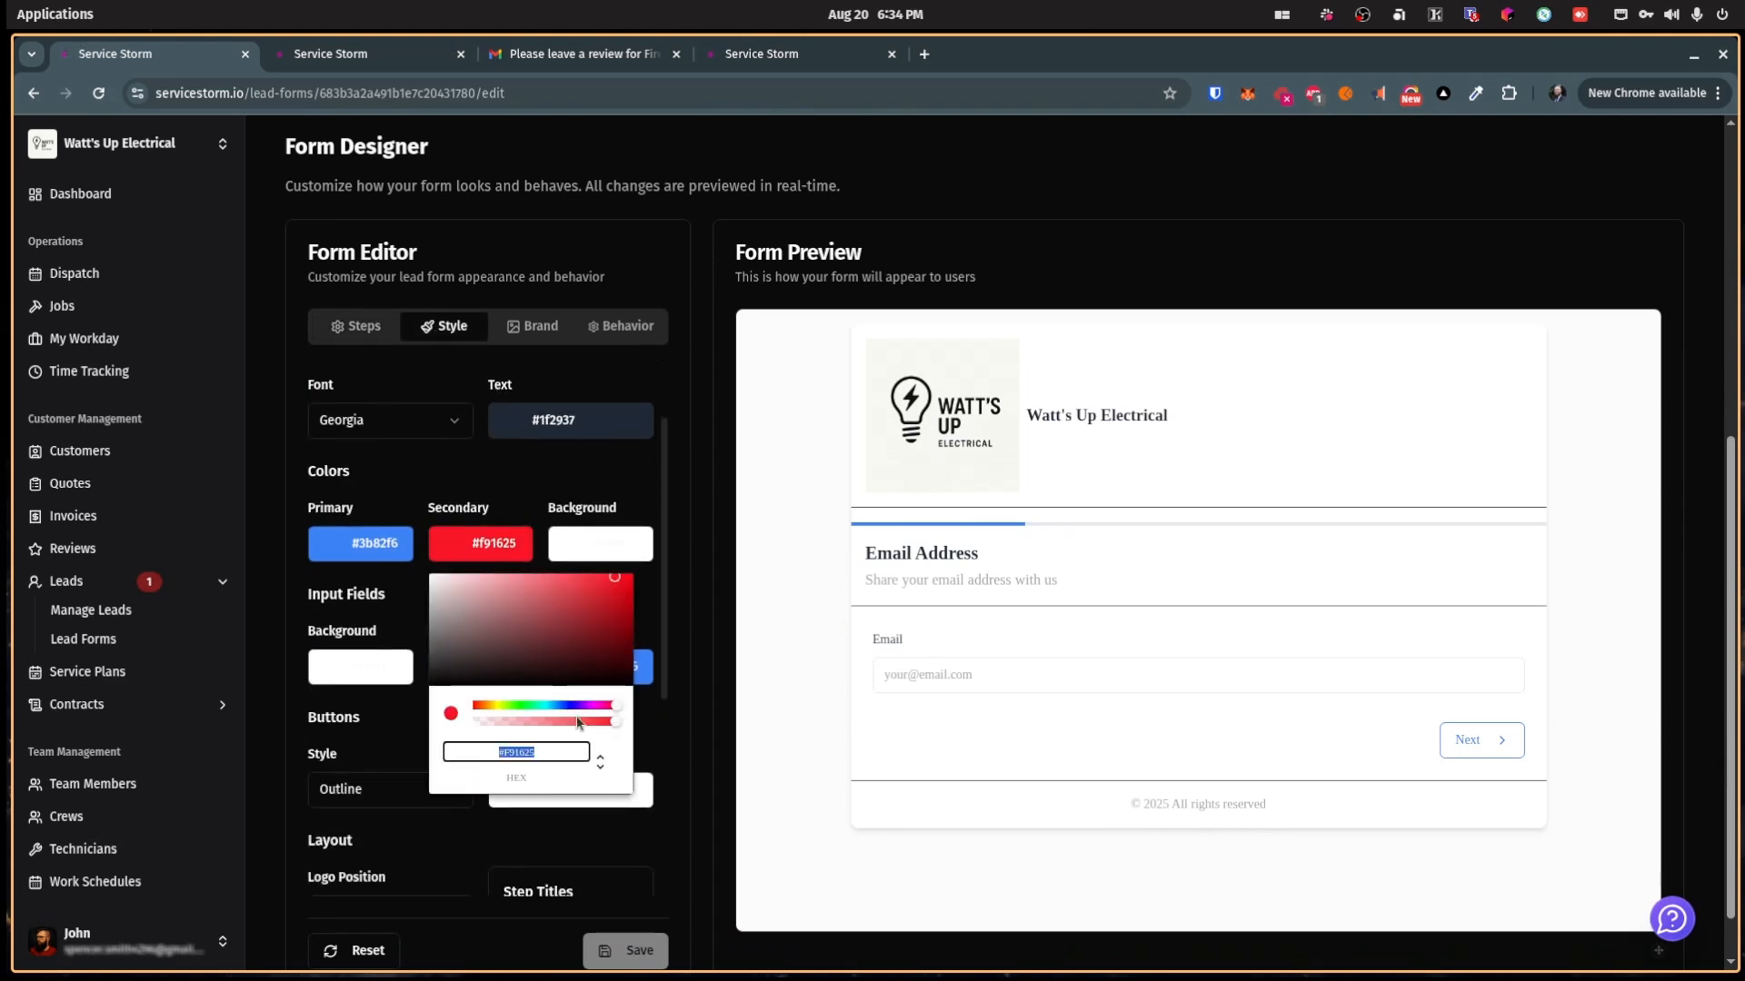
click(354, 556)
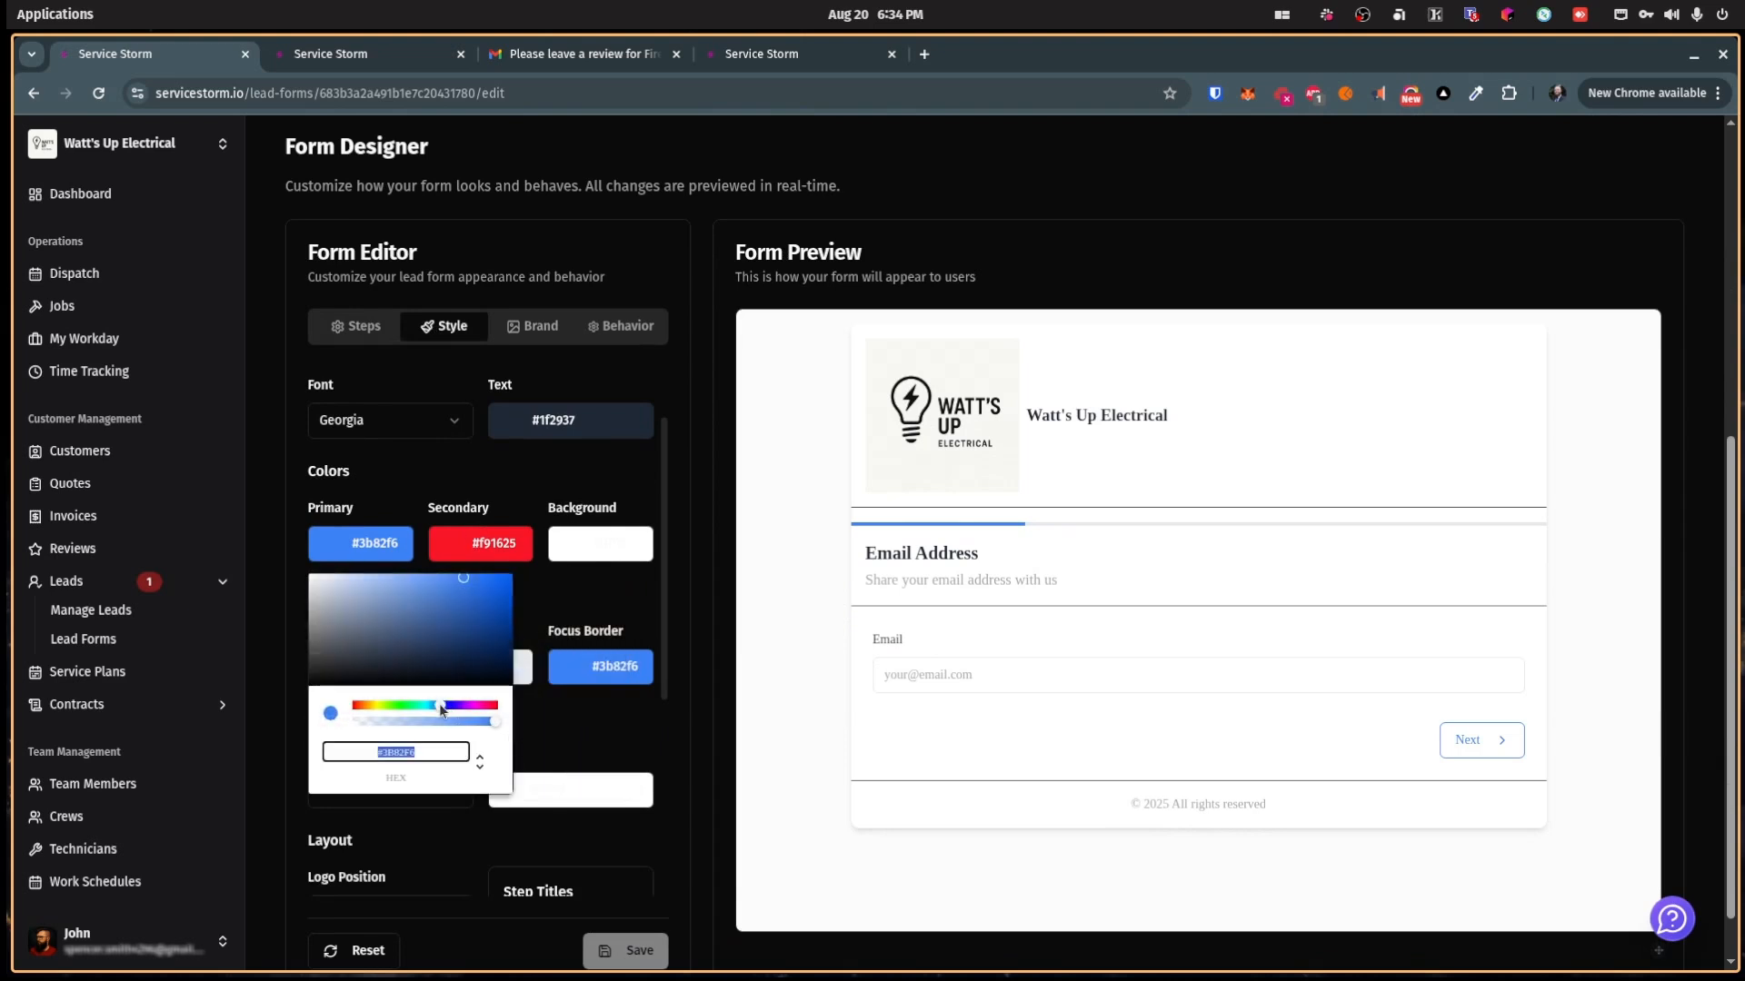
drag(441, 707, 330, 709)
drag(465, 580, 524, 564)
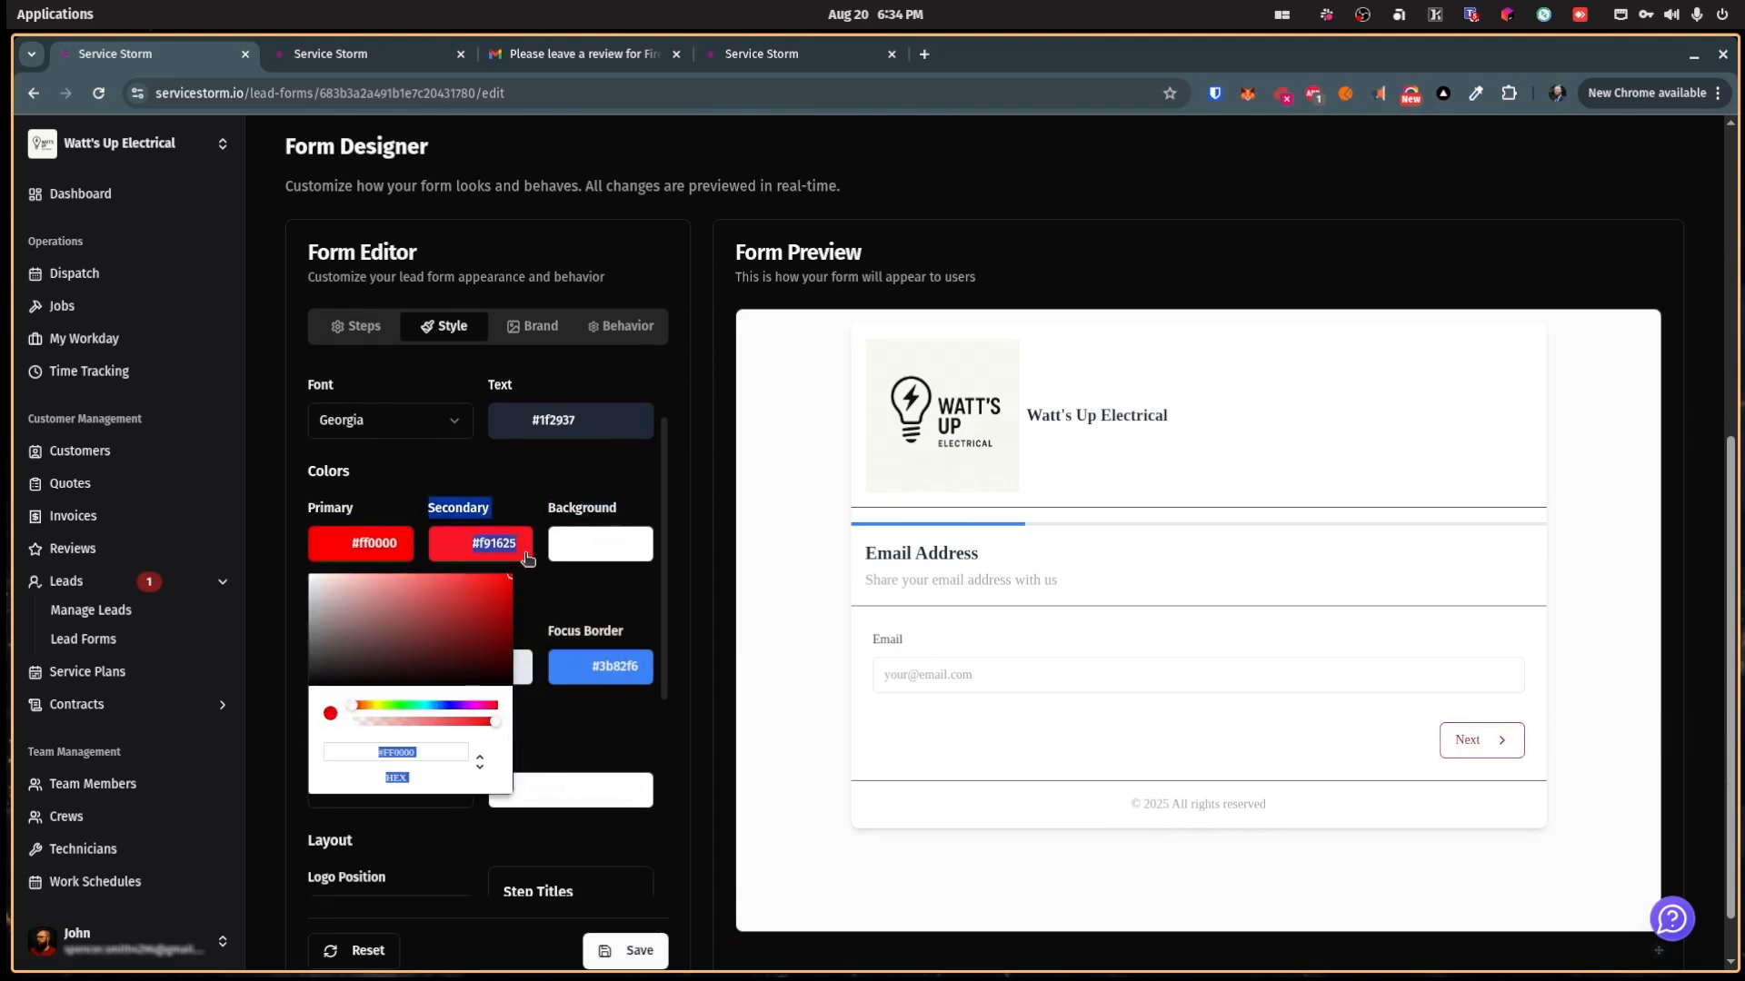
click(497, 469)
click(417, 784)
click(399, 827)
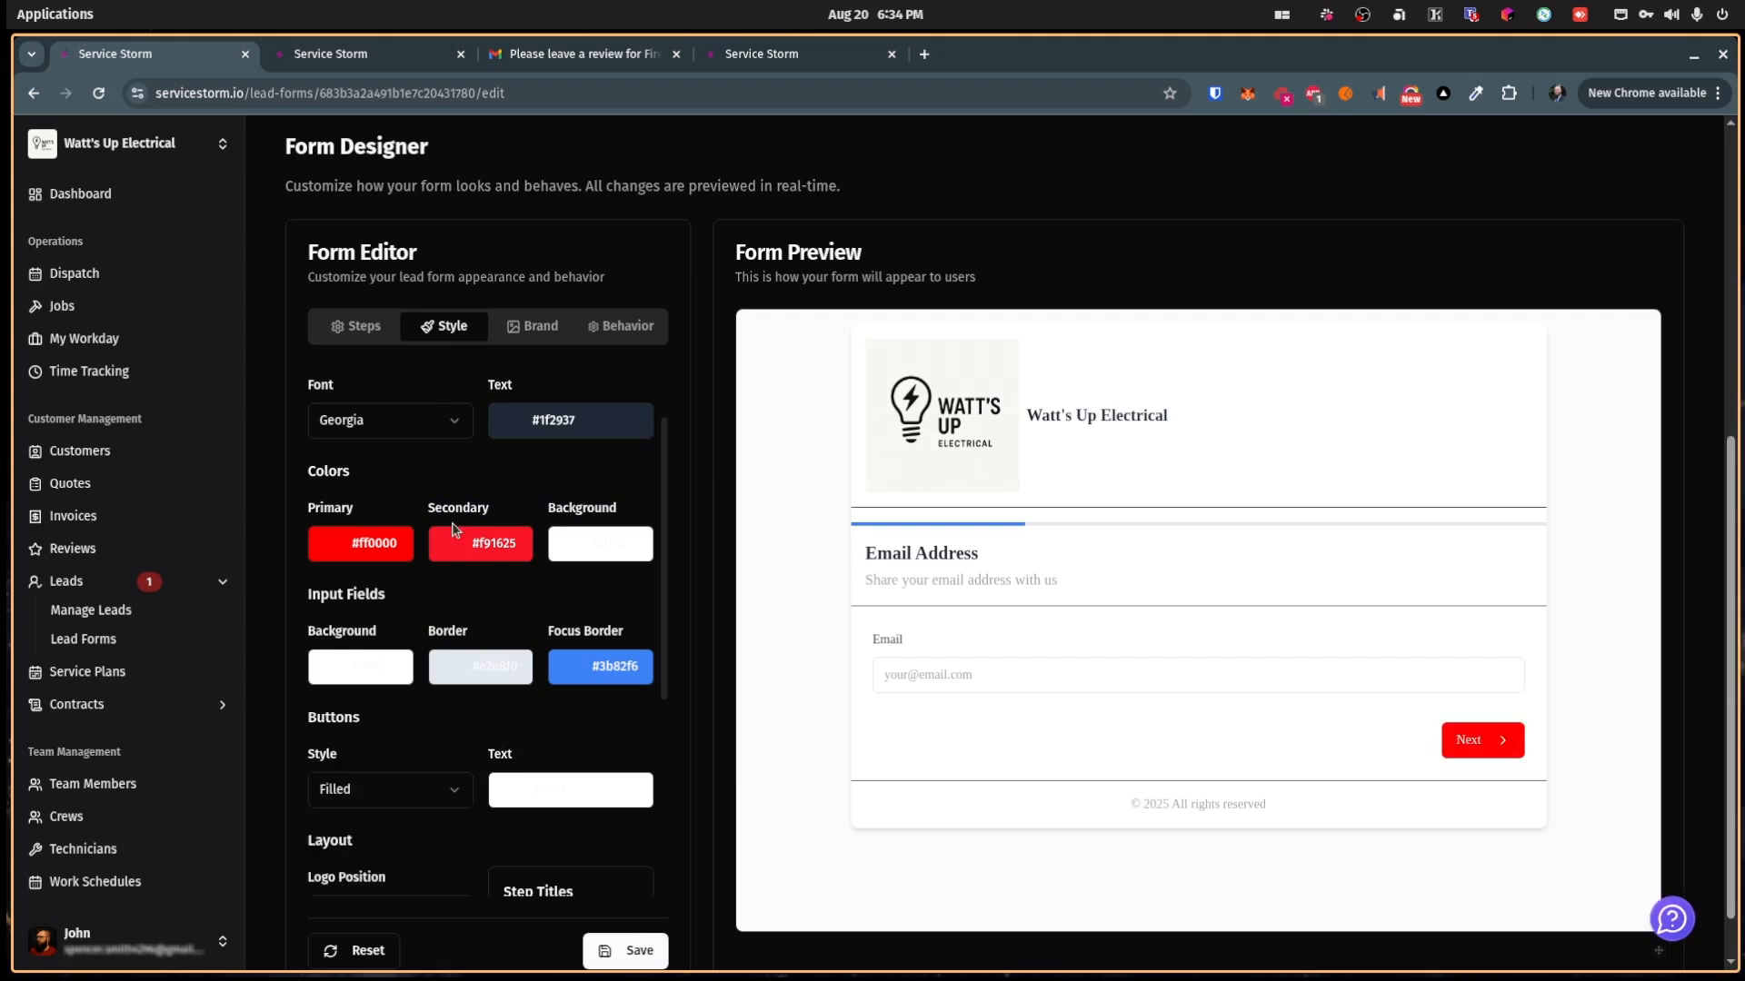
Step: Open the form's public link in a new tab for a live preview
scroll(453, 529, up, 2)
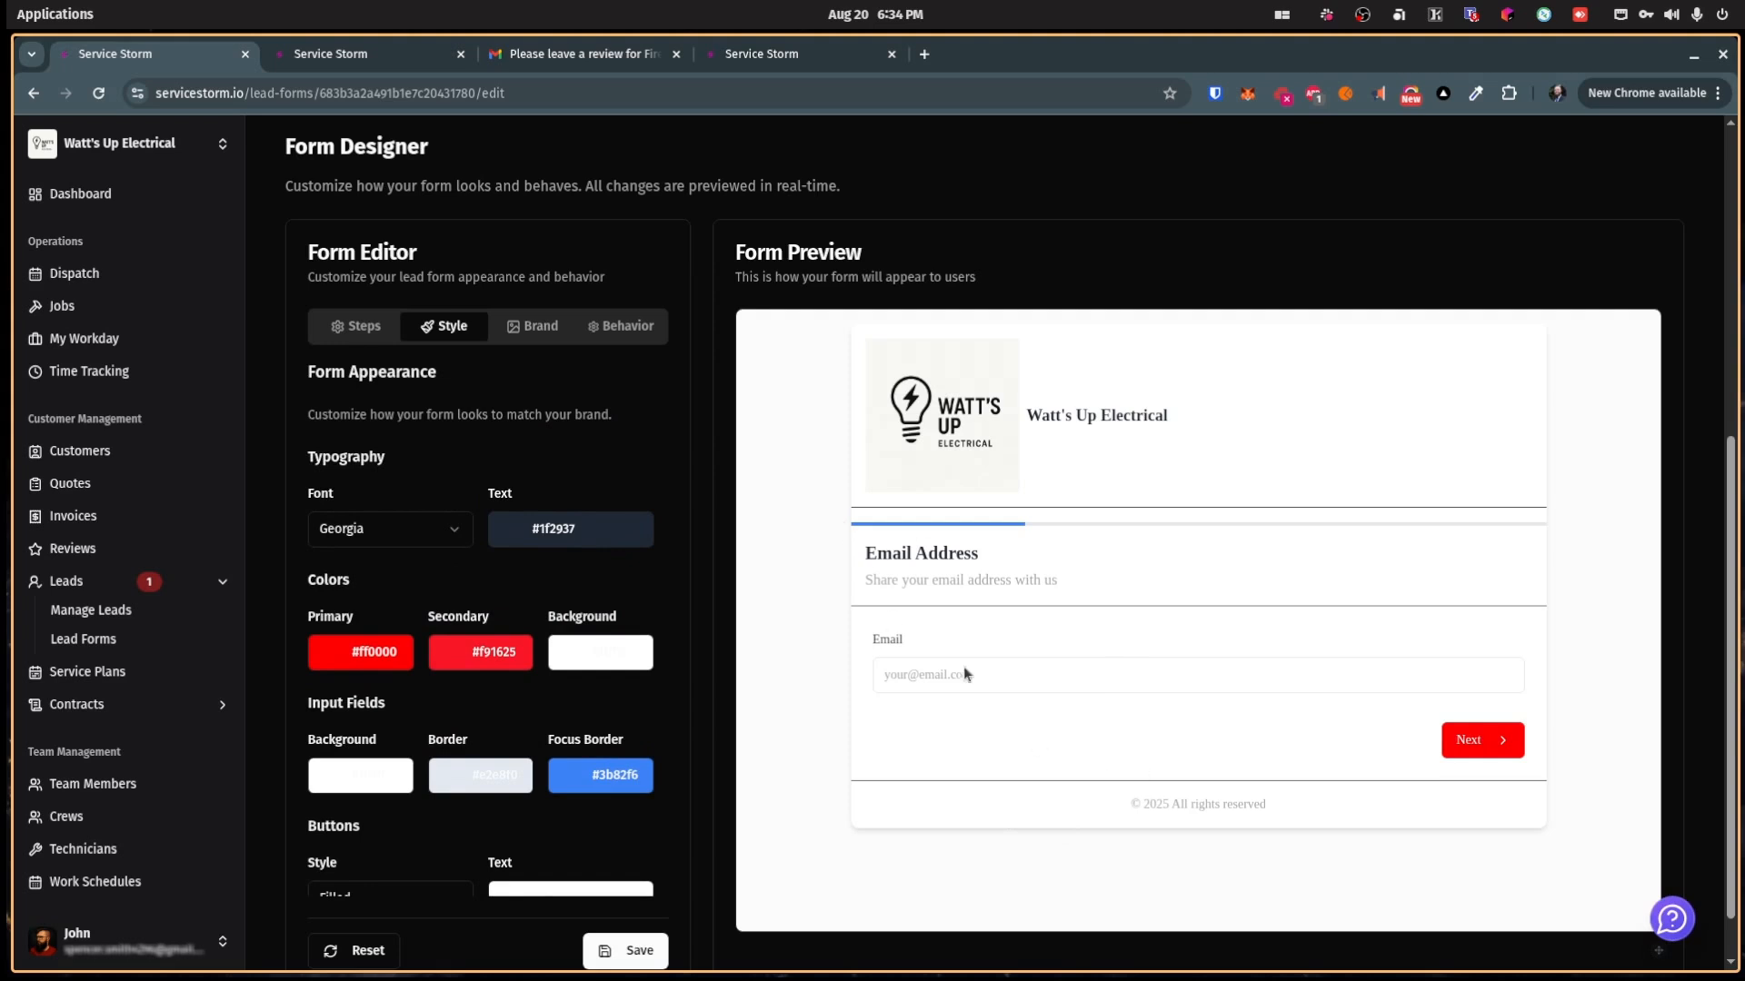
scroll(576, 592, up, 3)
scroll(576, 591, down, 4)
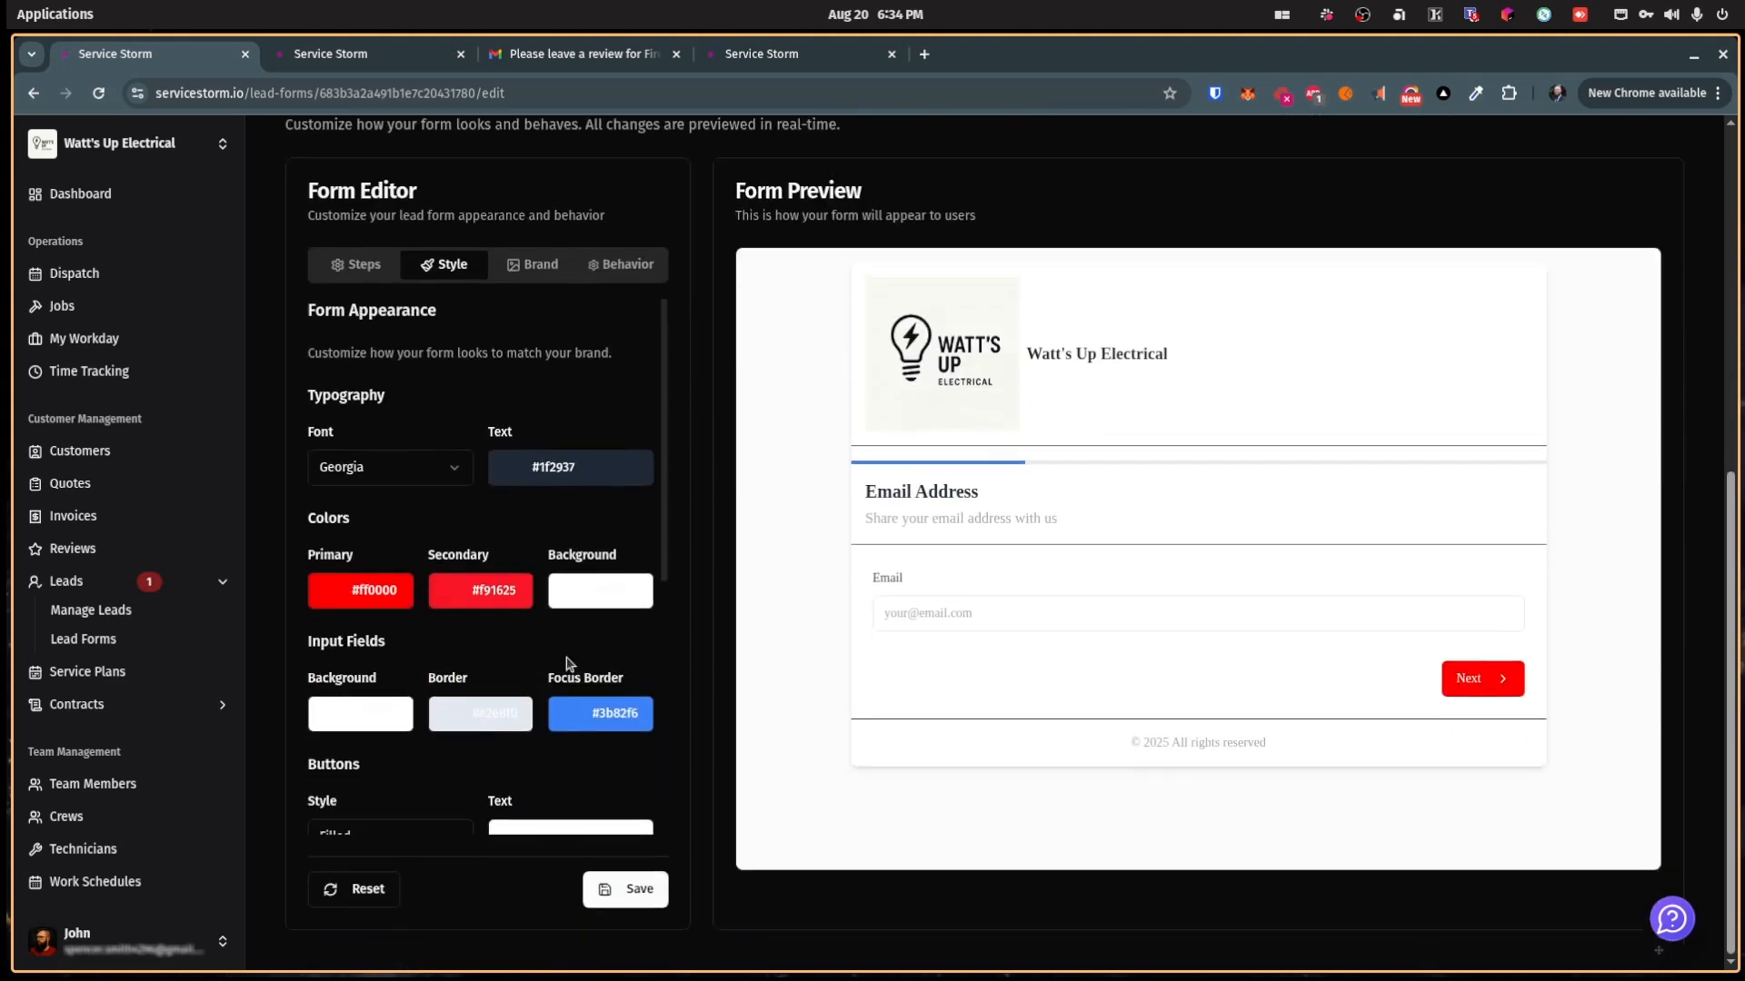
scroll(918, 620, up, 5)
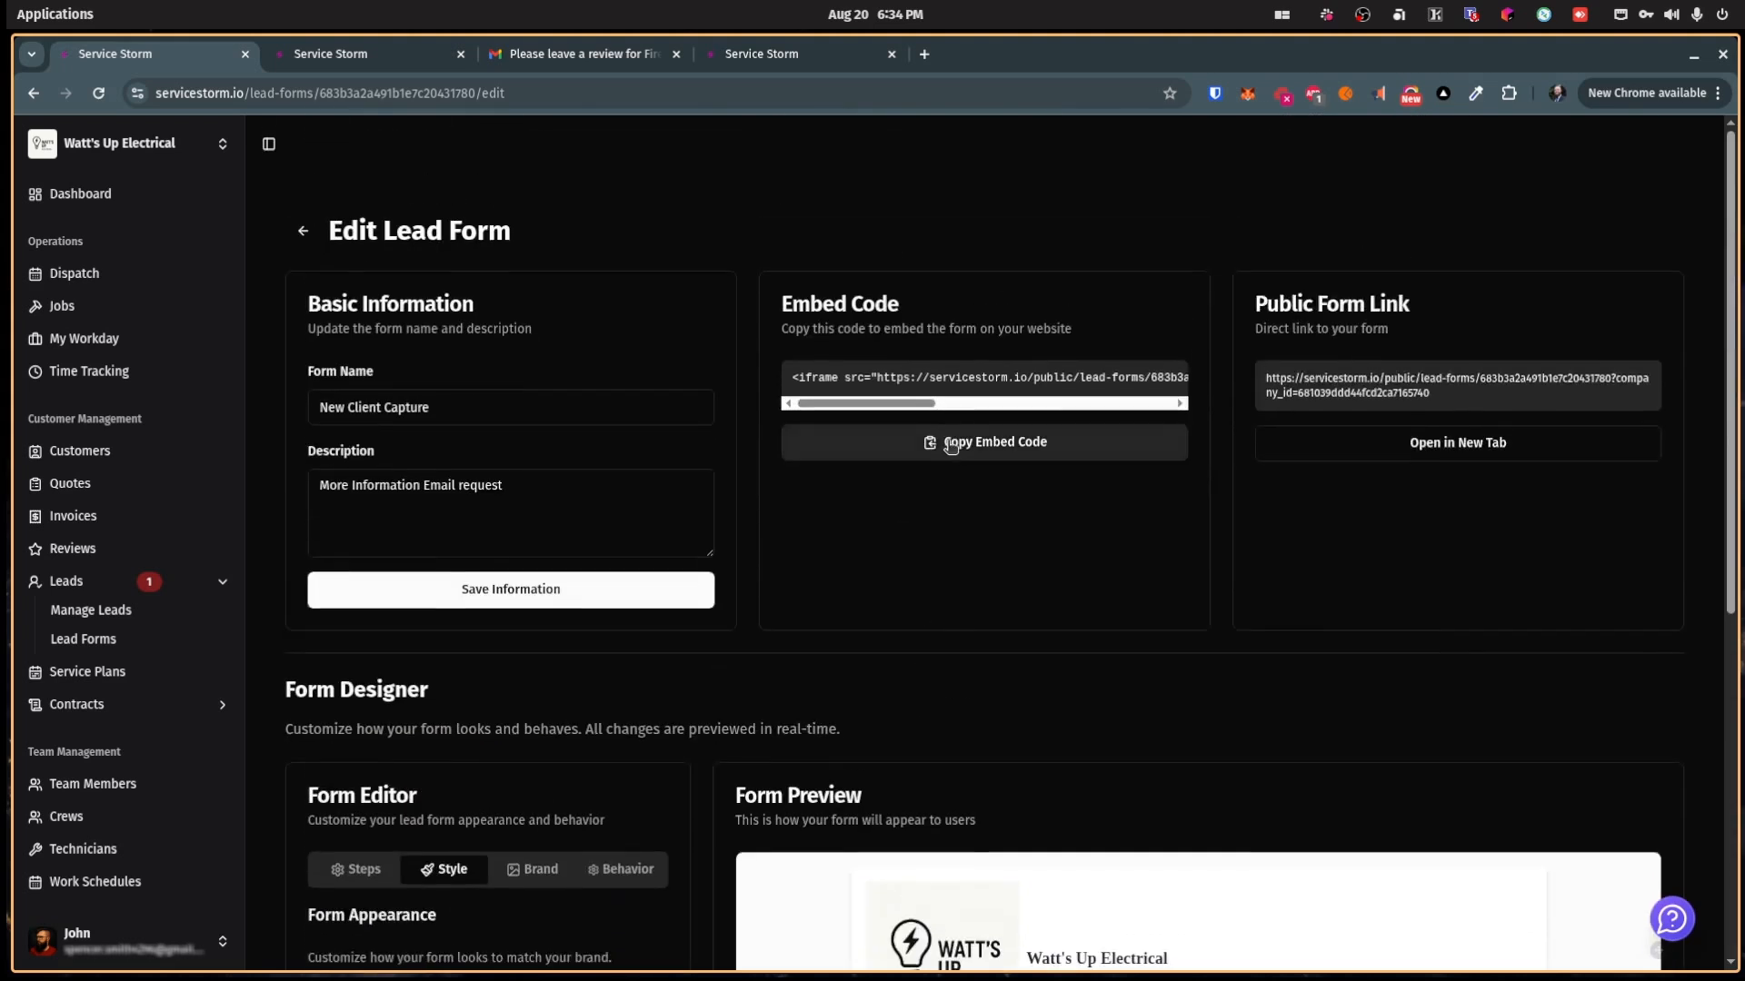
click(1388, 447)
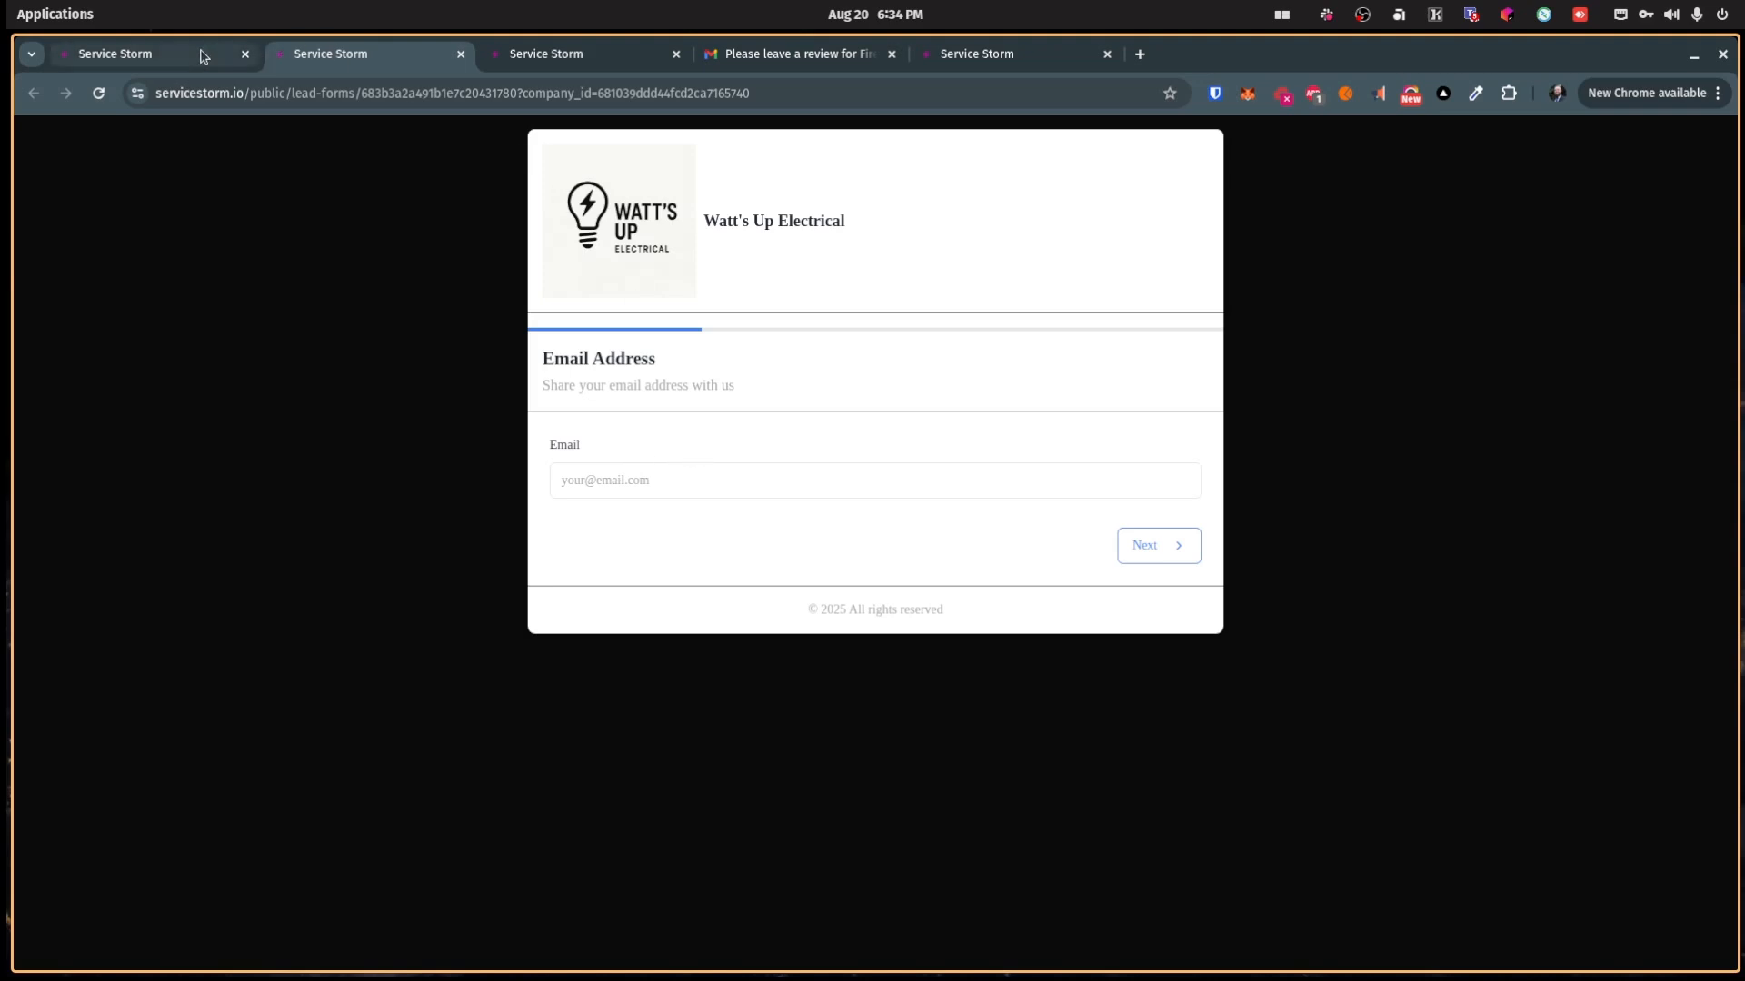
Step: Enter a test email in the public lead form and submit it to reach Contact Information
click(611, 479)
text(test@testt)
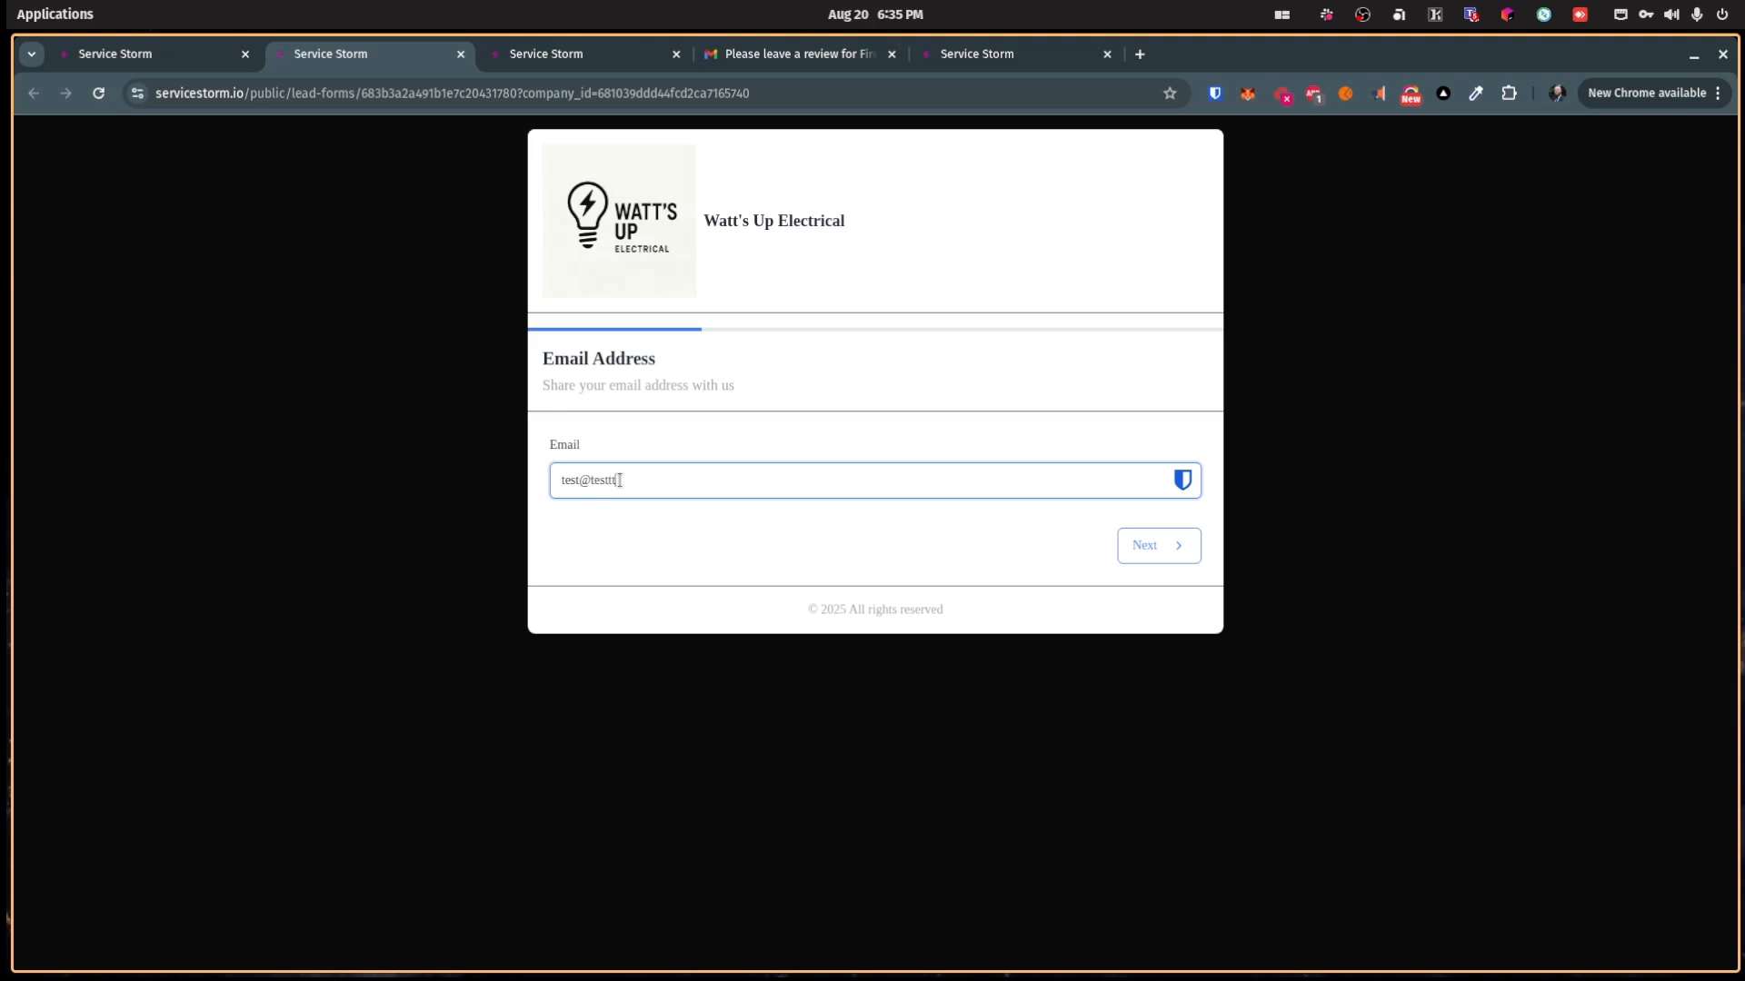
key(Return)
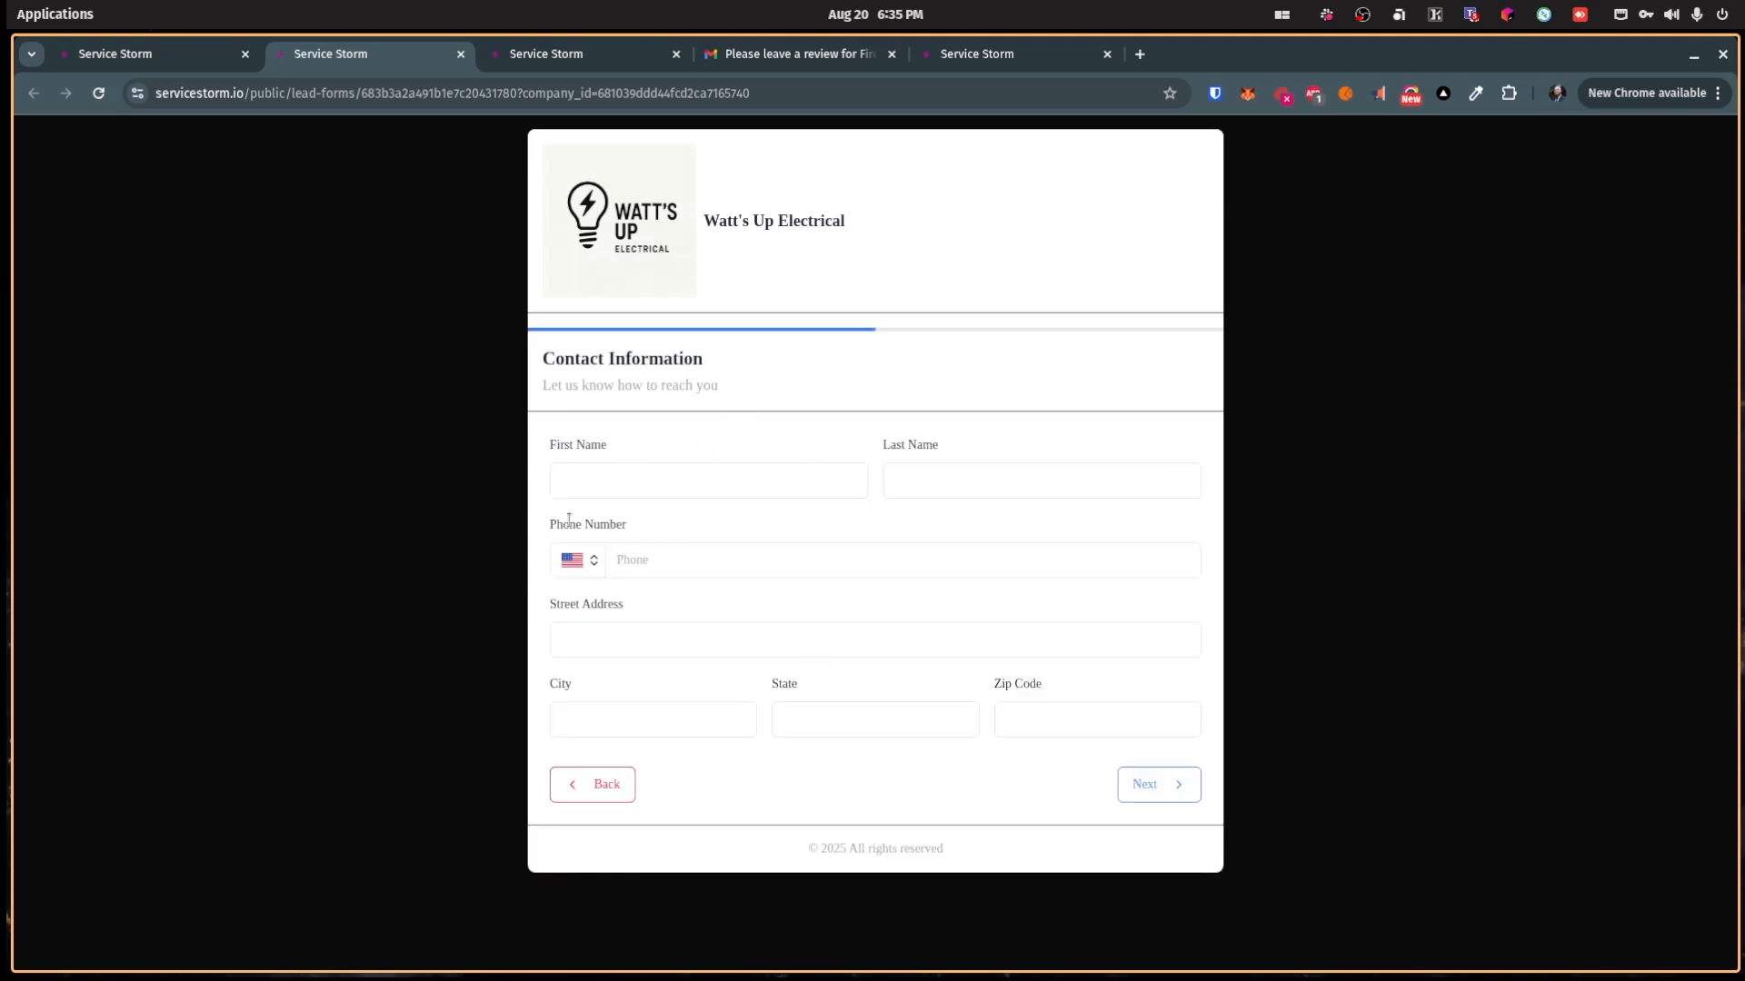
Step: Replace it with a full email address, advance through Contact Information to Service Details & Schedule, then return to the editor
click(623, 786)
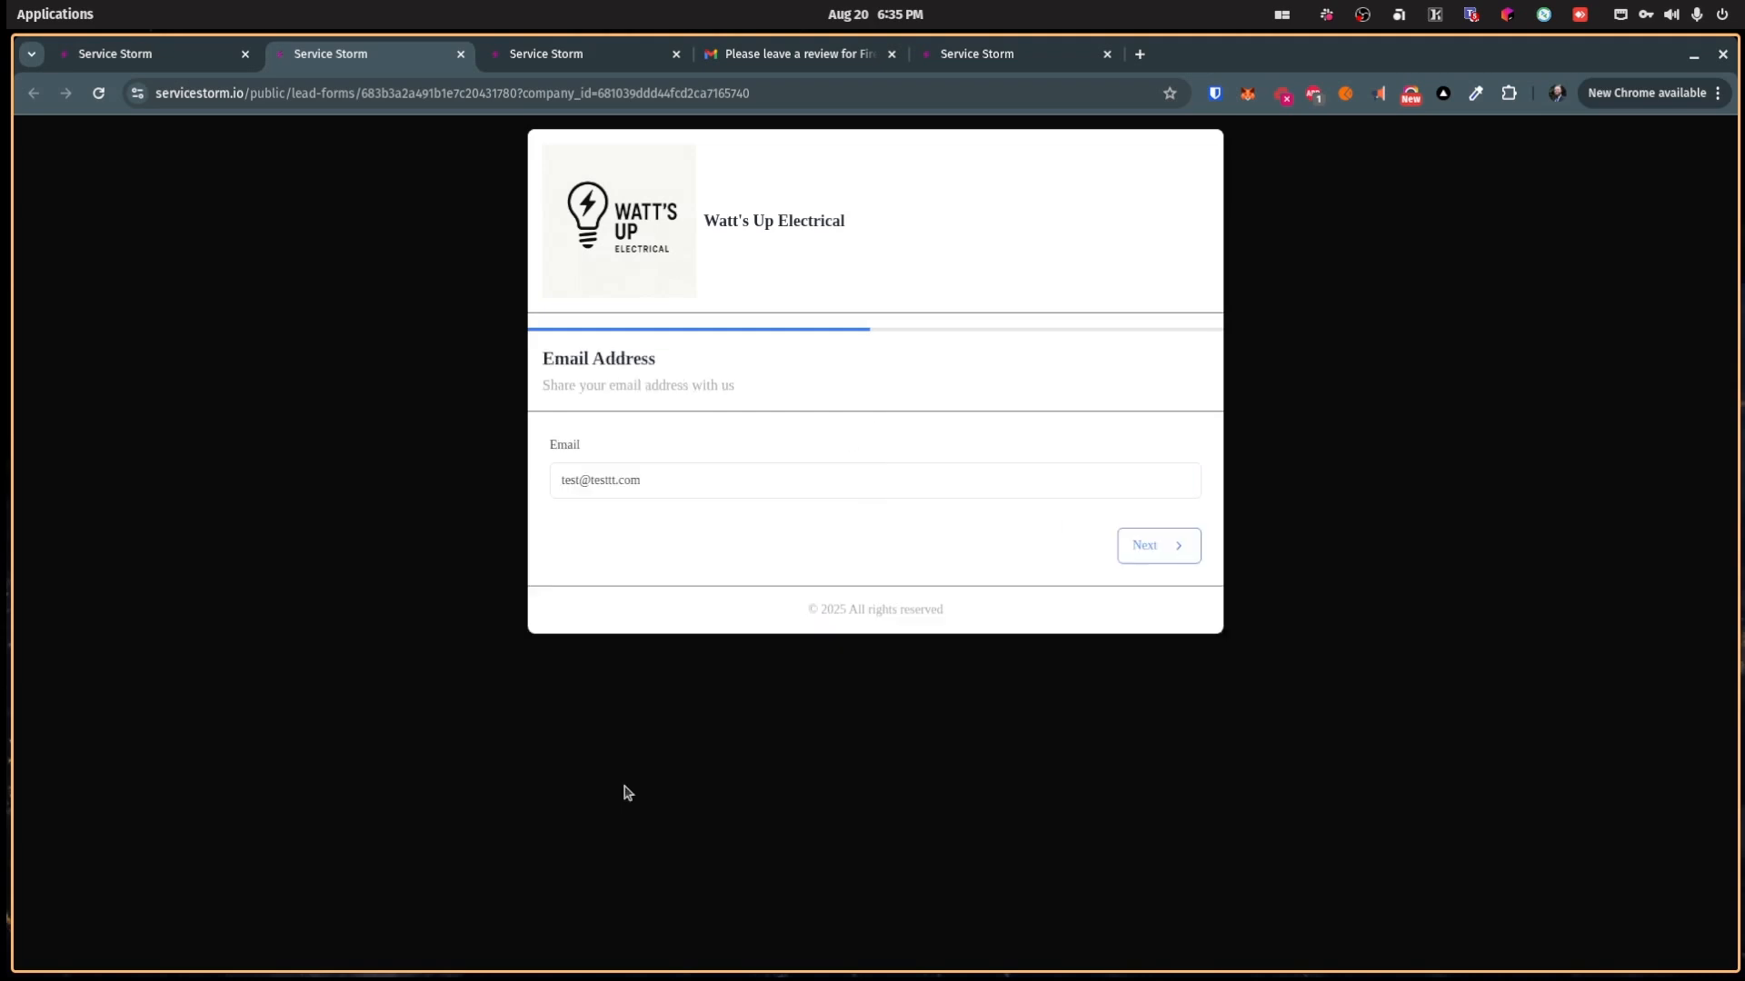
triple_click(652, 483)
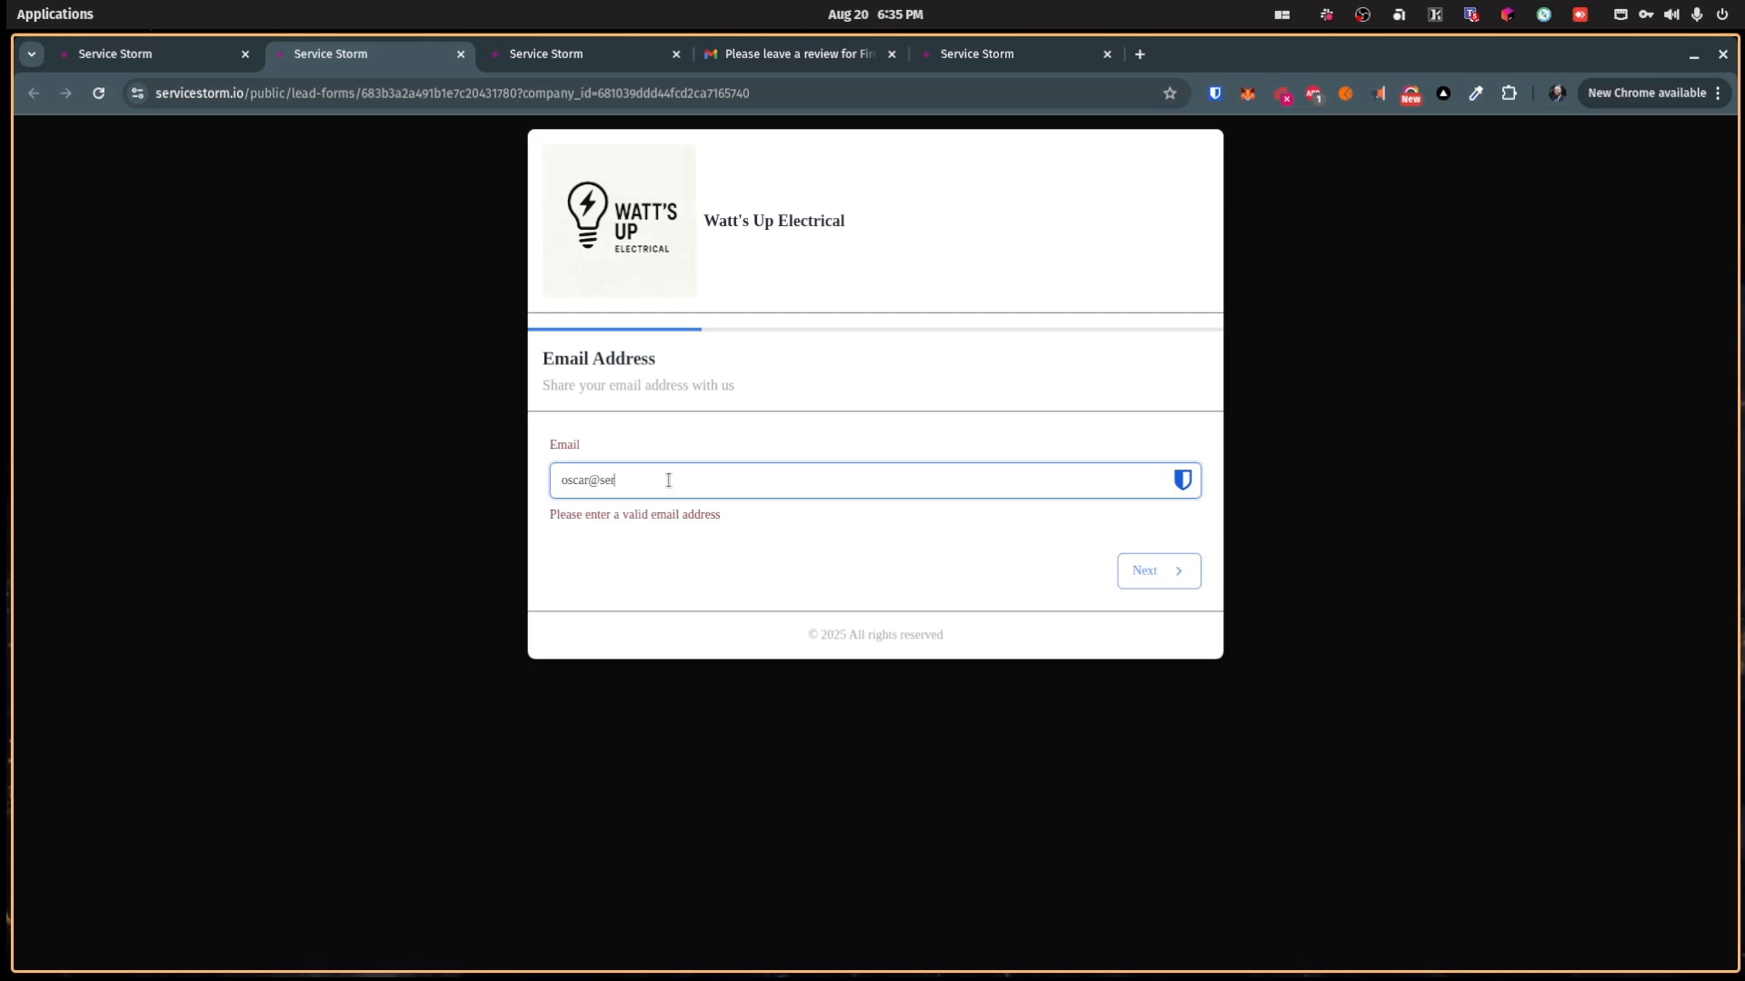
click(1170, 543)
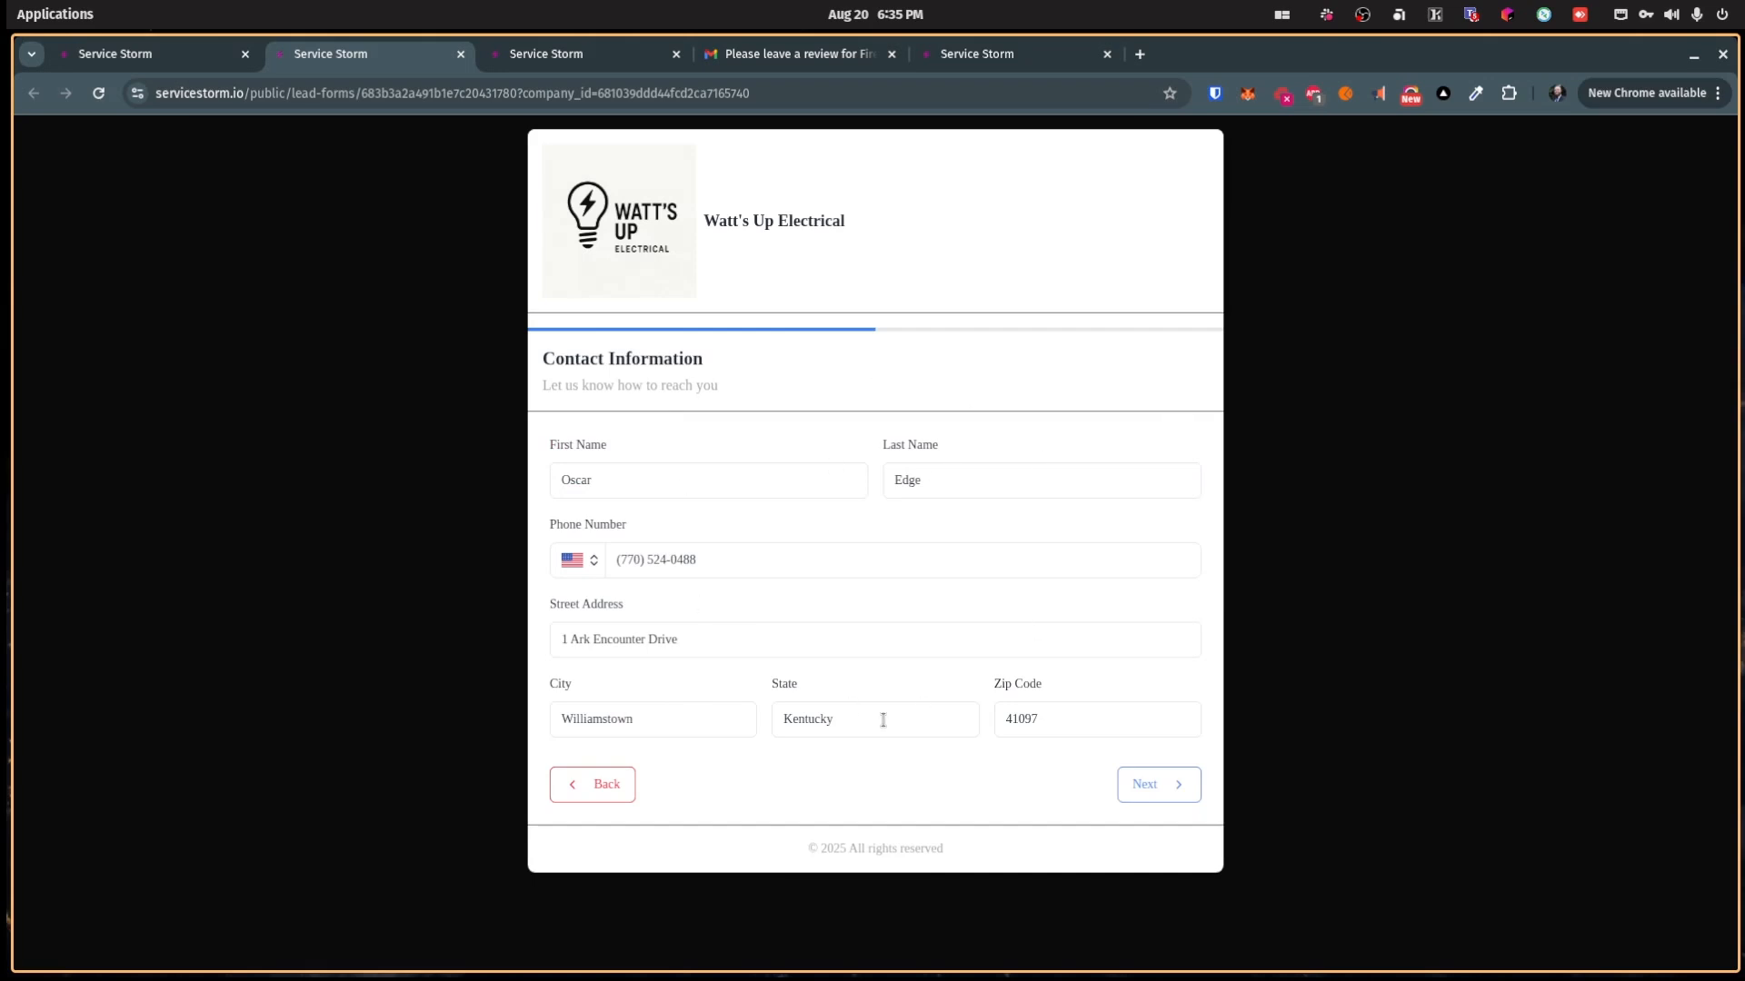
click(1179, 794)
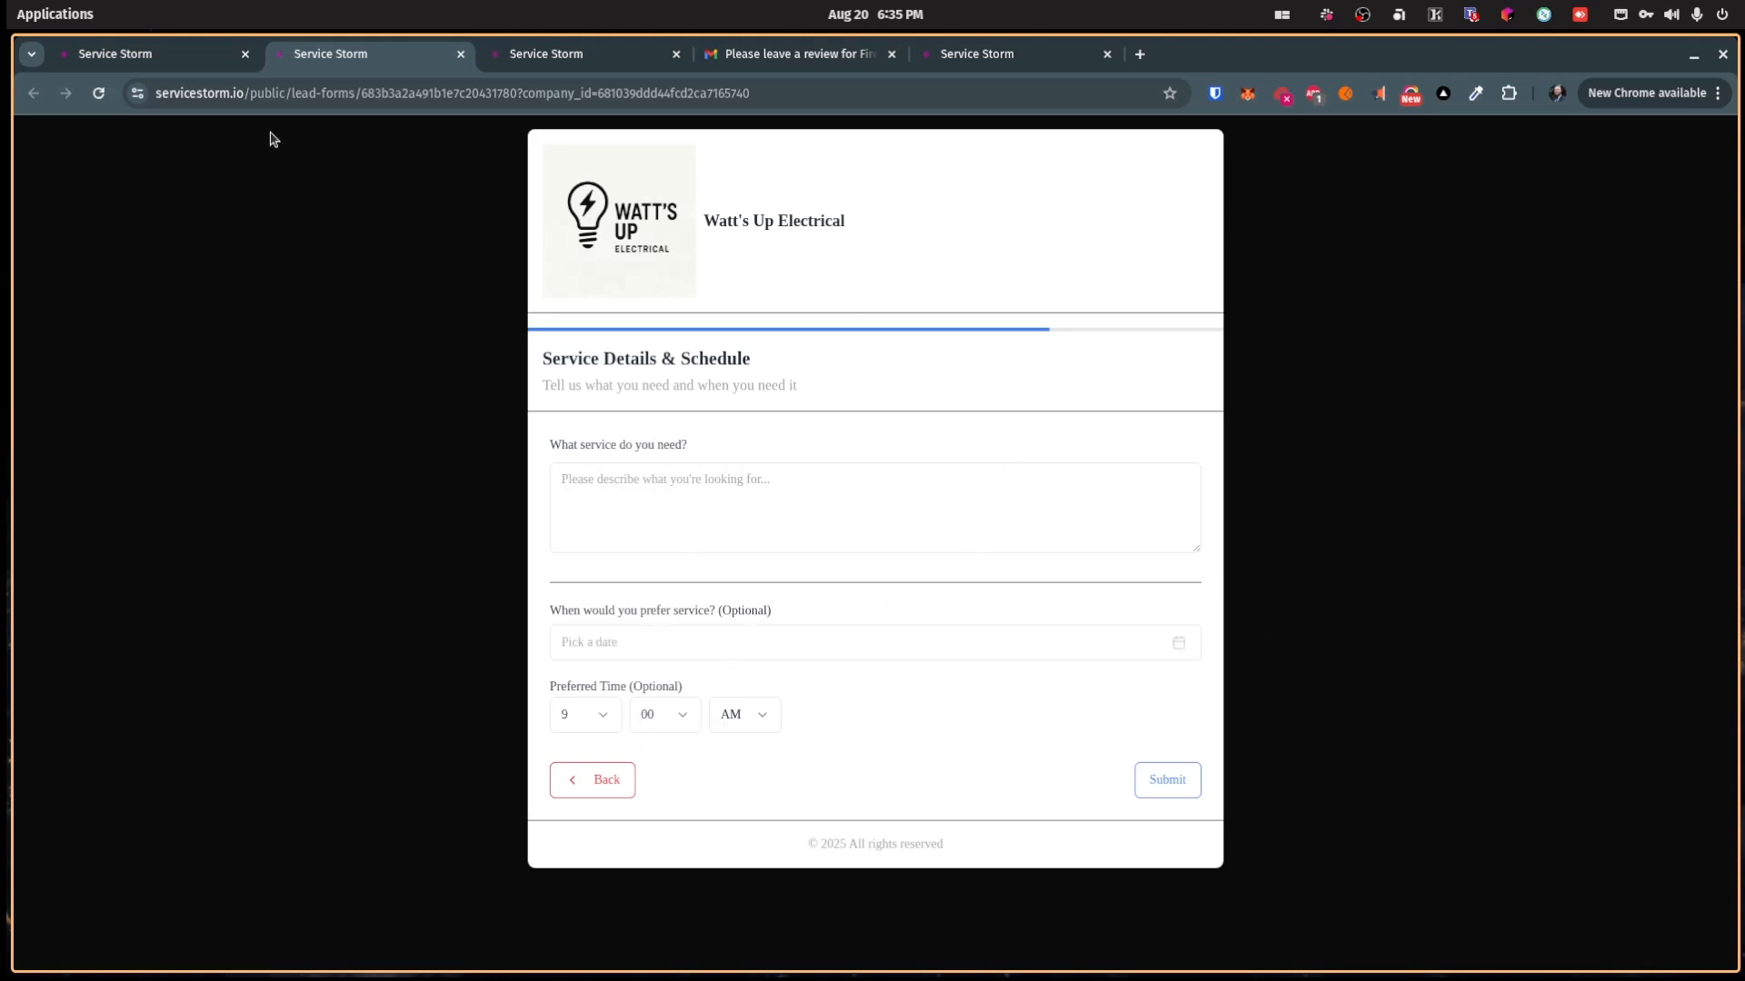
click(180, 61)
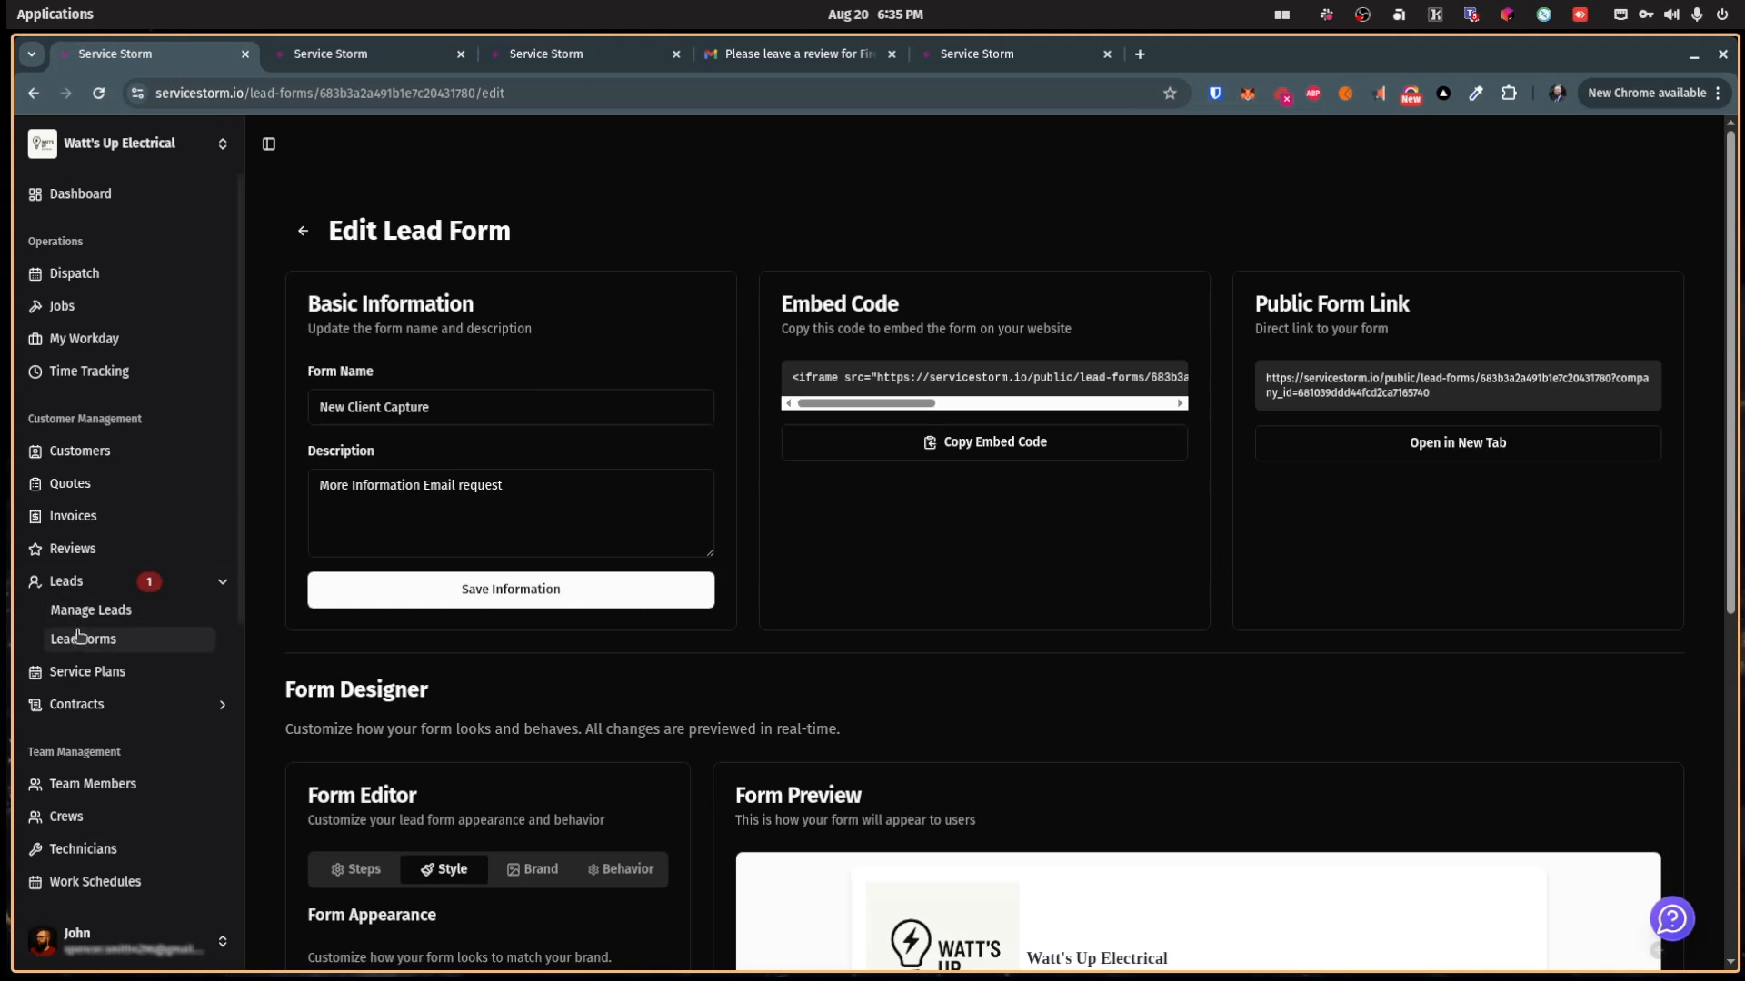
Step: Open the Lighting inspection lead from the leads list, check its status options, and close it, leaving it New
click(109, 612)
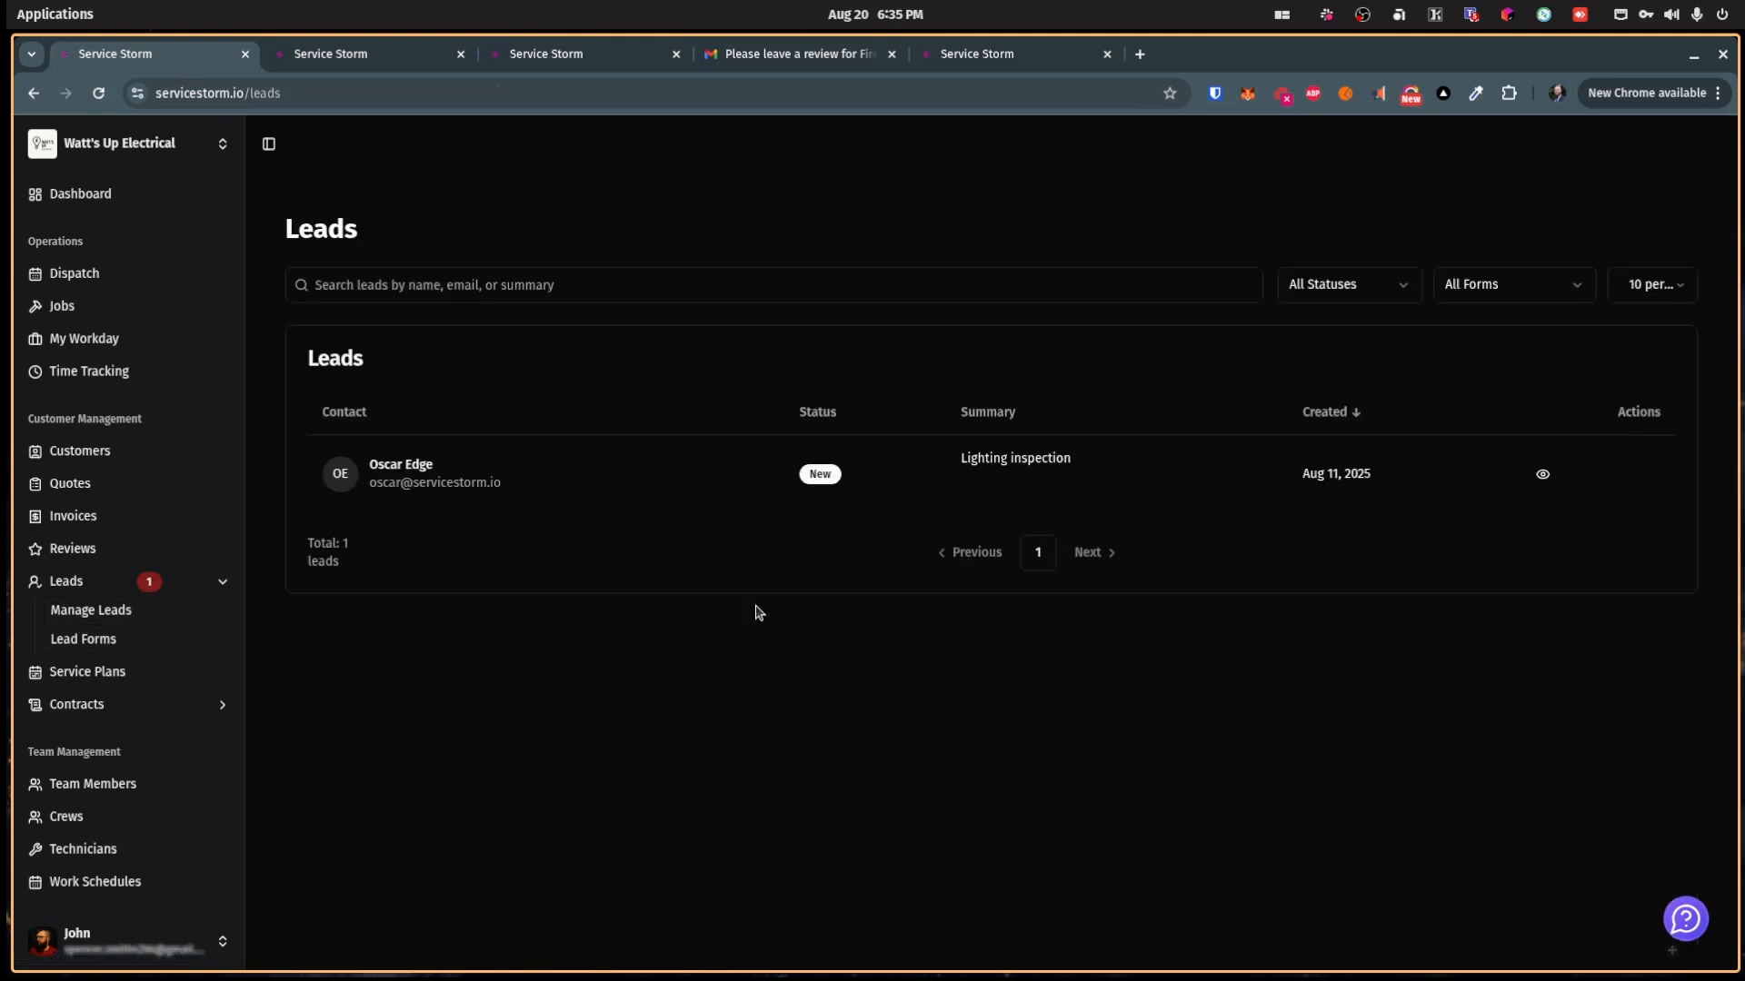
click(1542, 473)
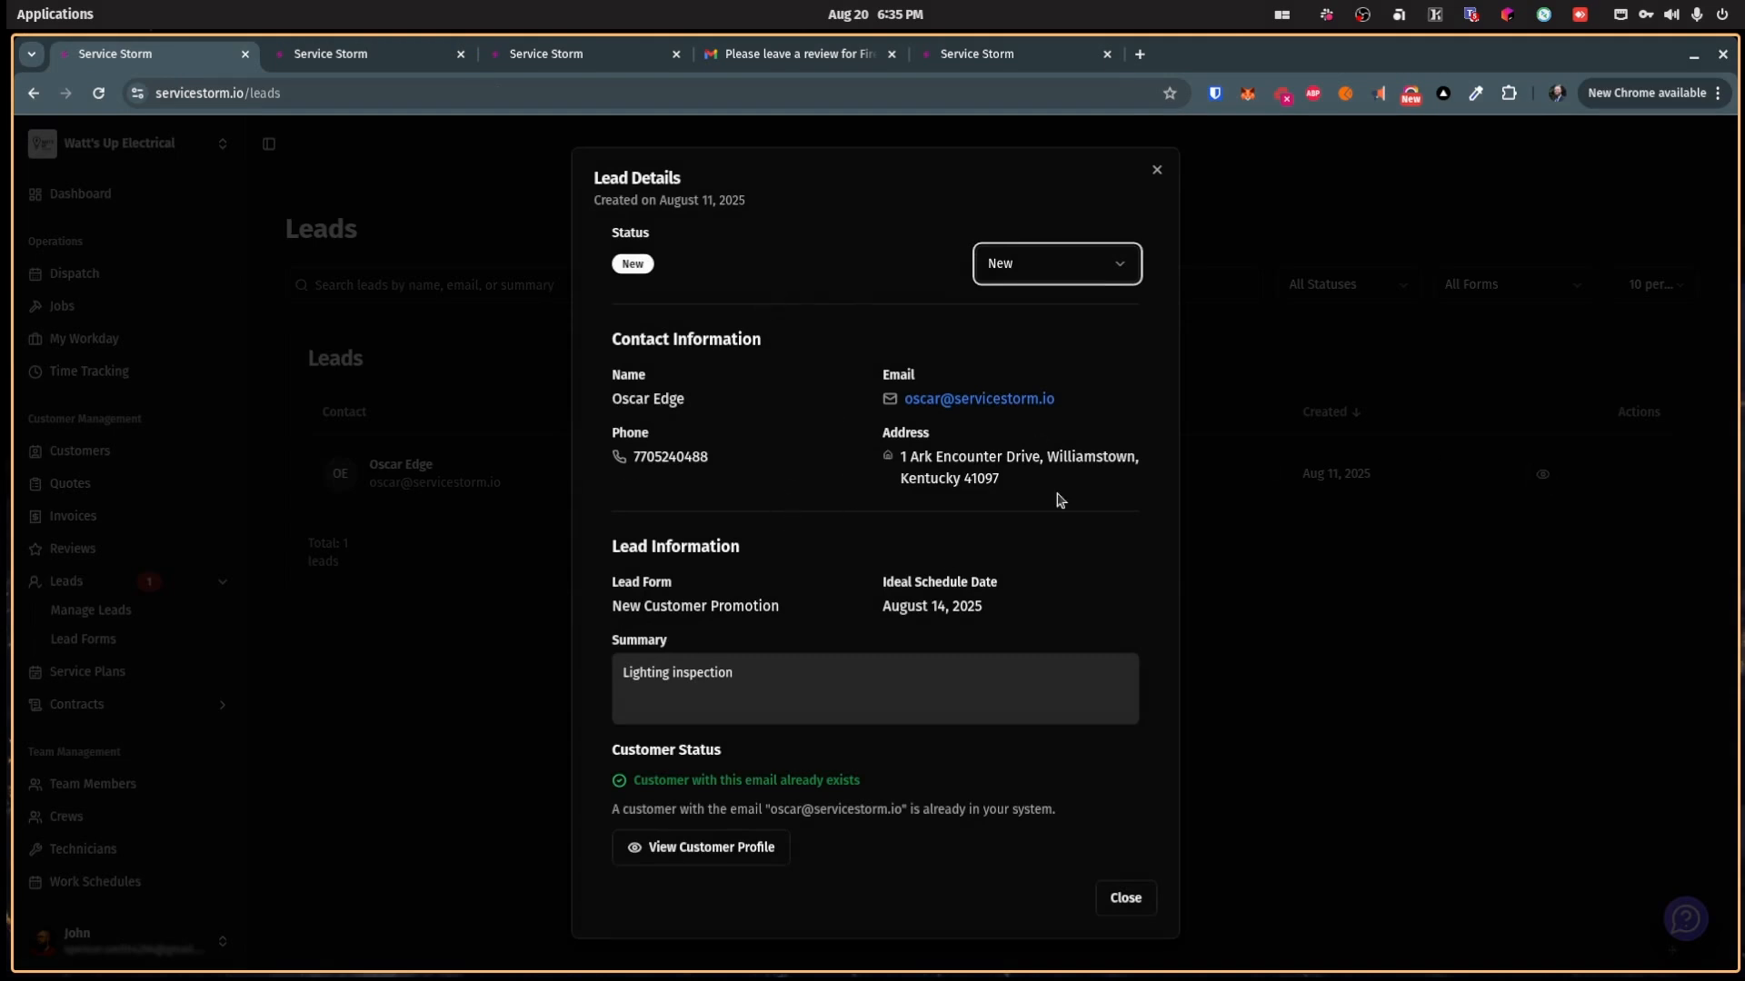
click(1055, 270)
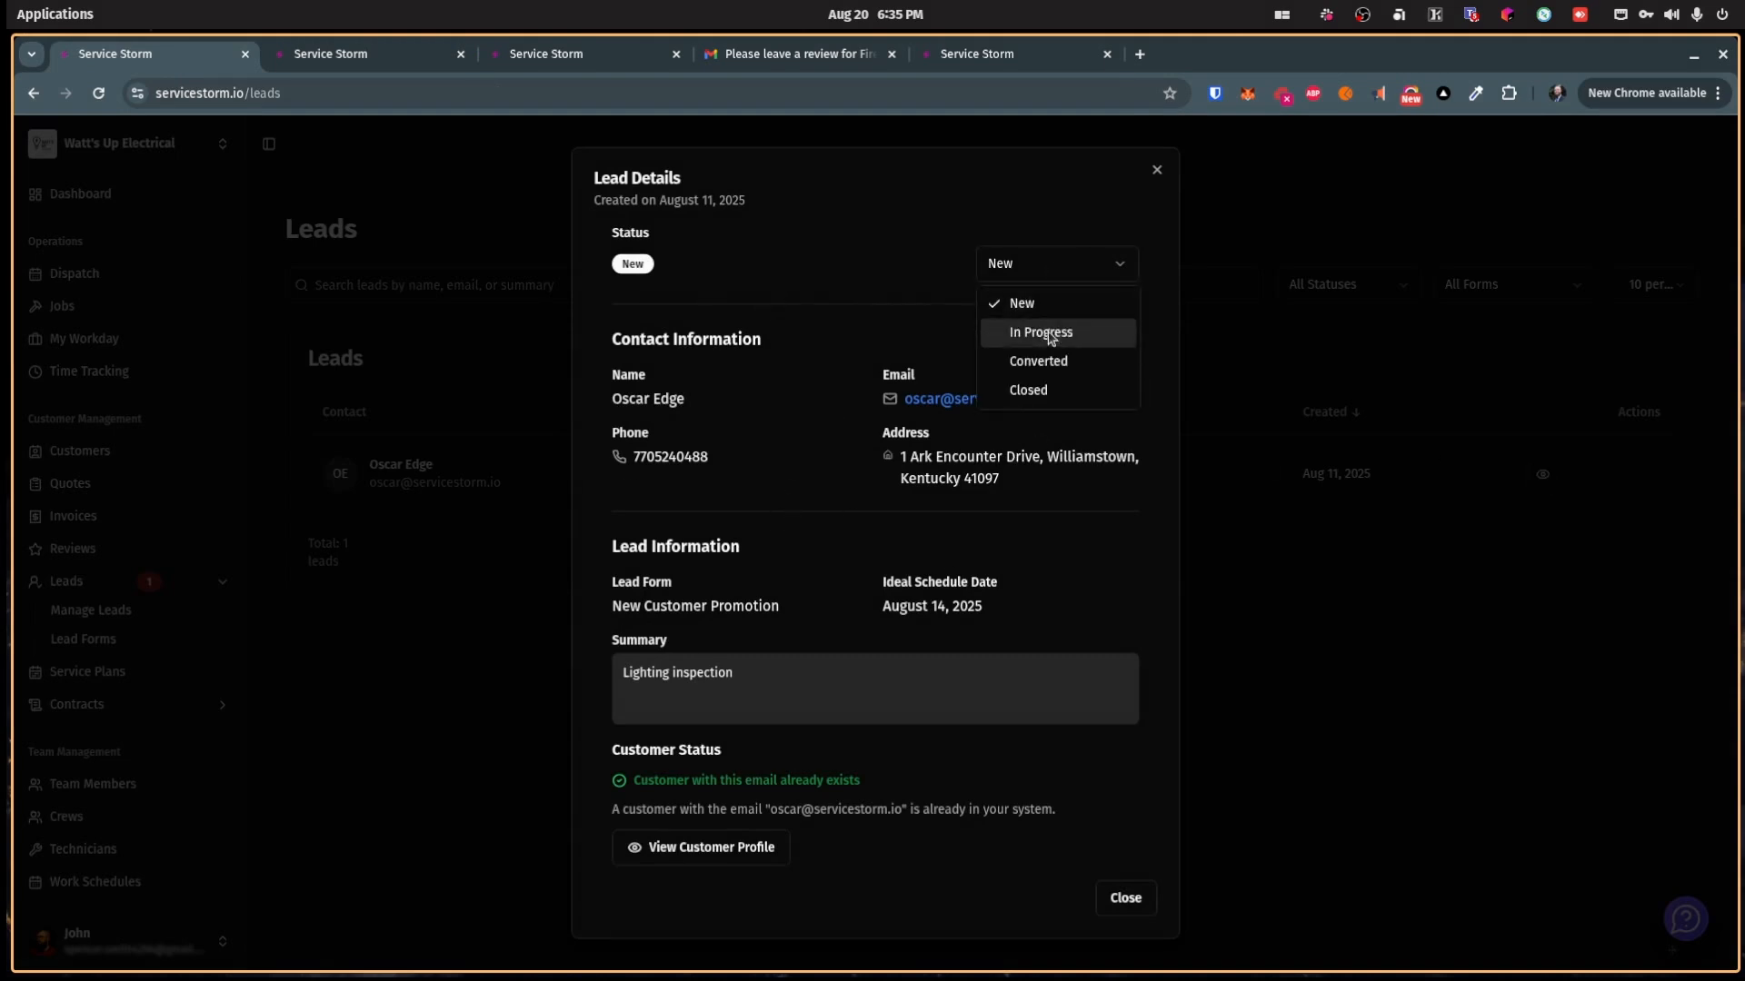
click(895, 226)
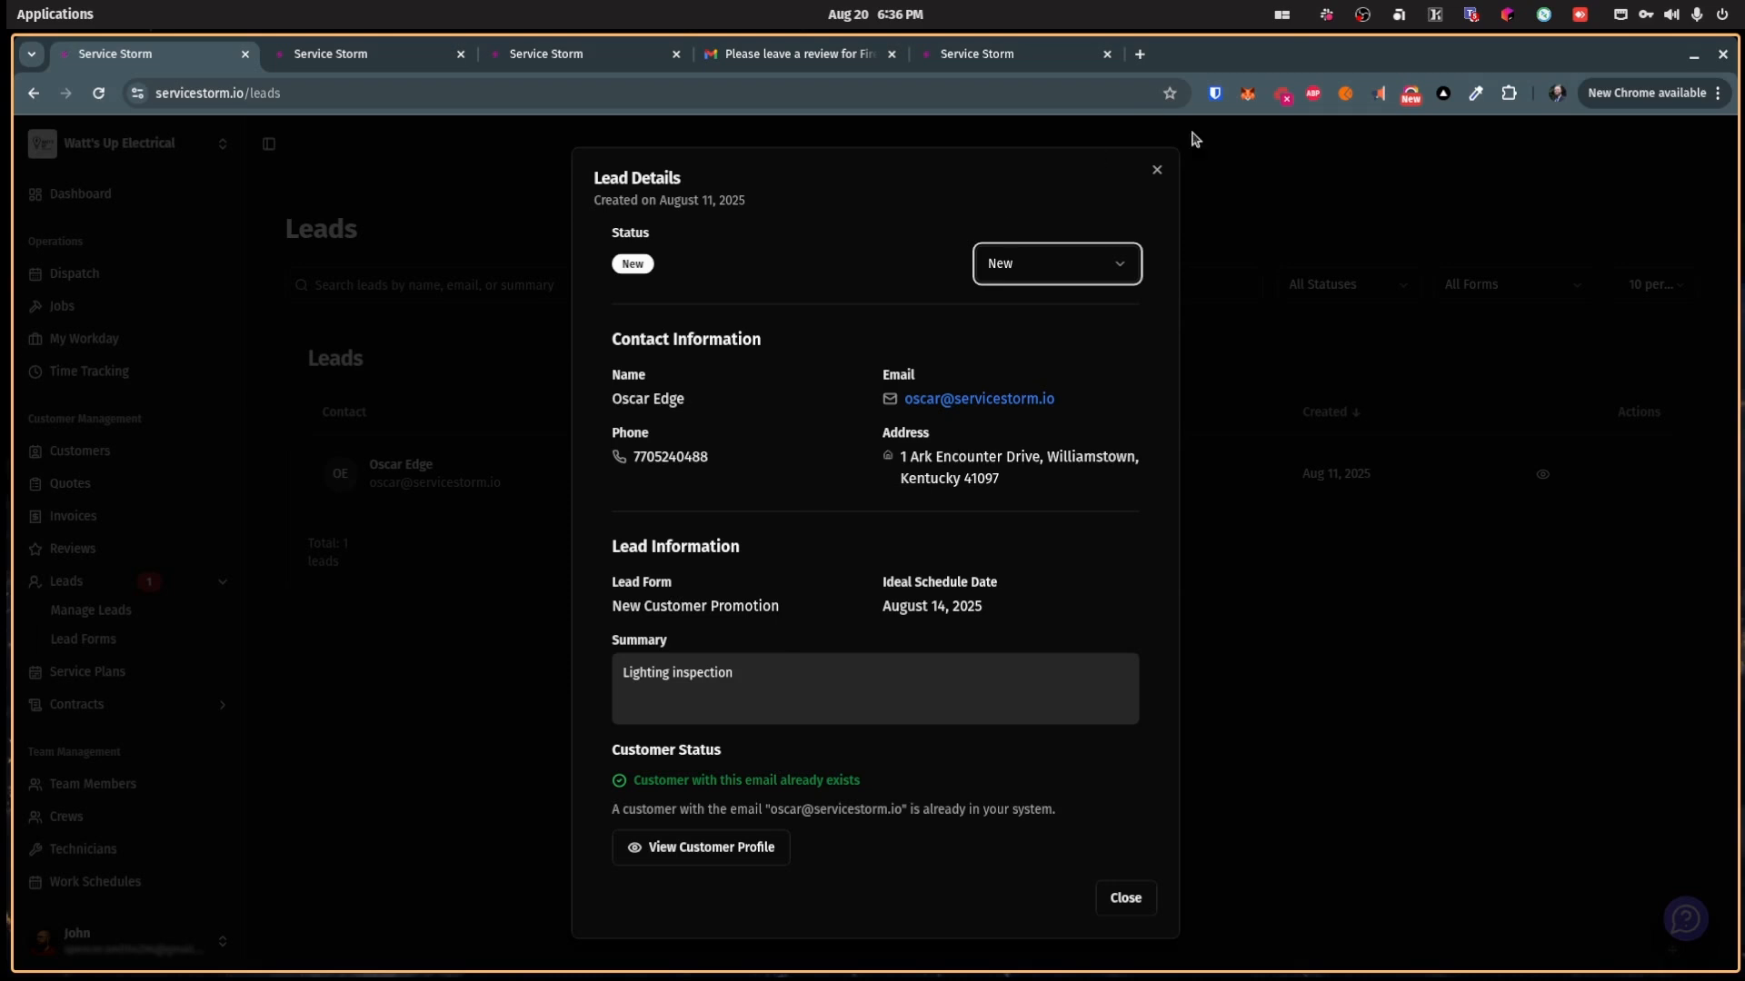
click(1155, 172)
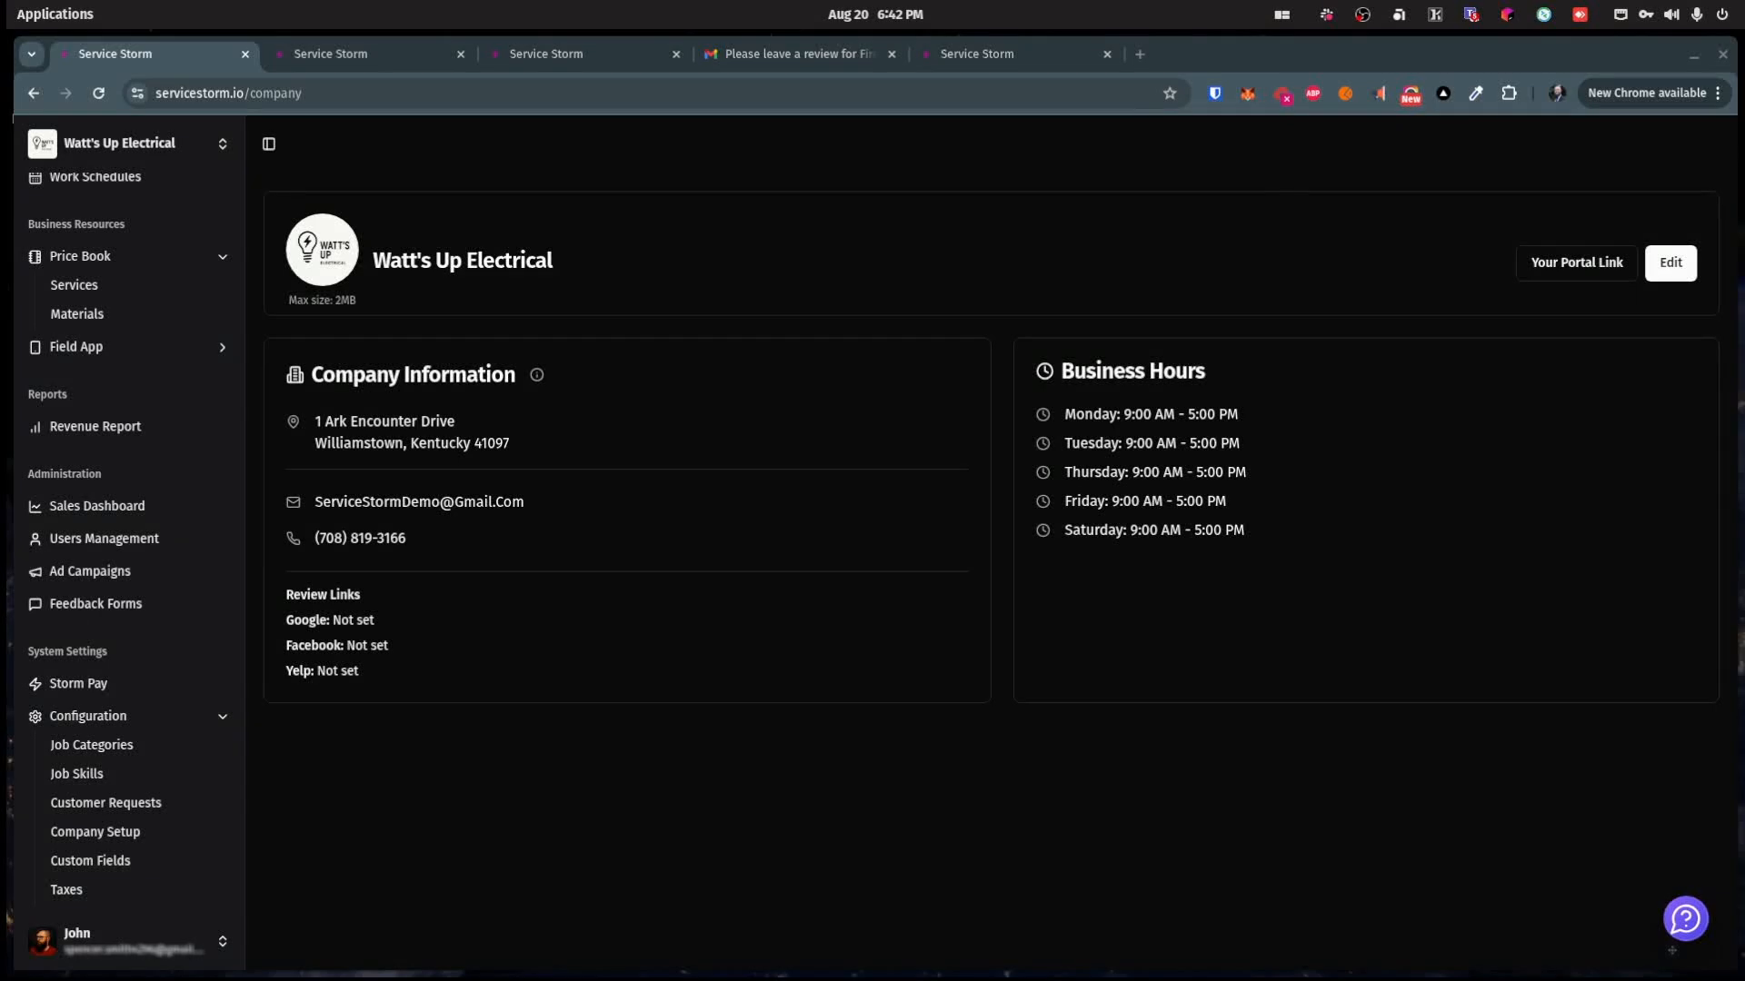
Step: Copy the customer portal link and load its login page in the second browser tab
click(150, 932)
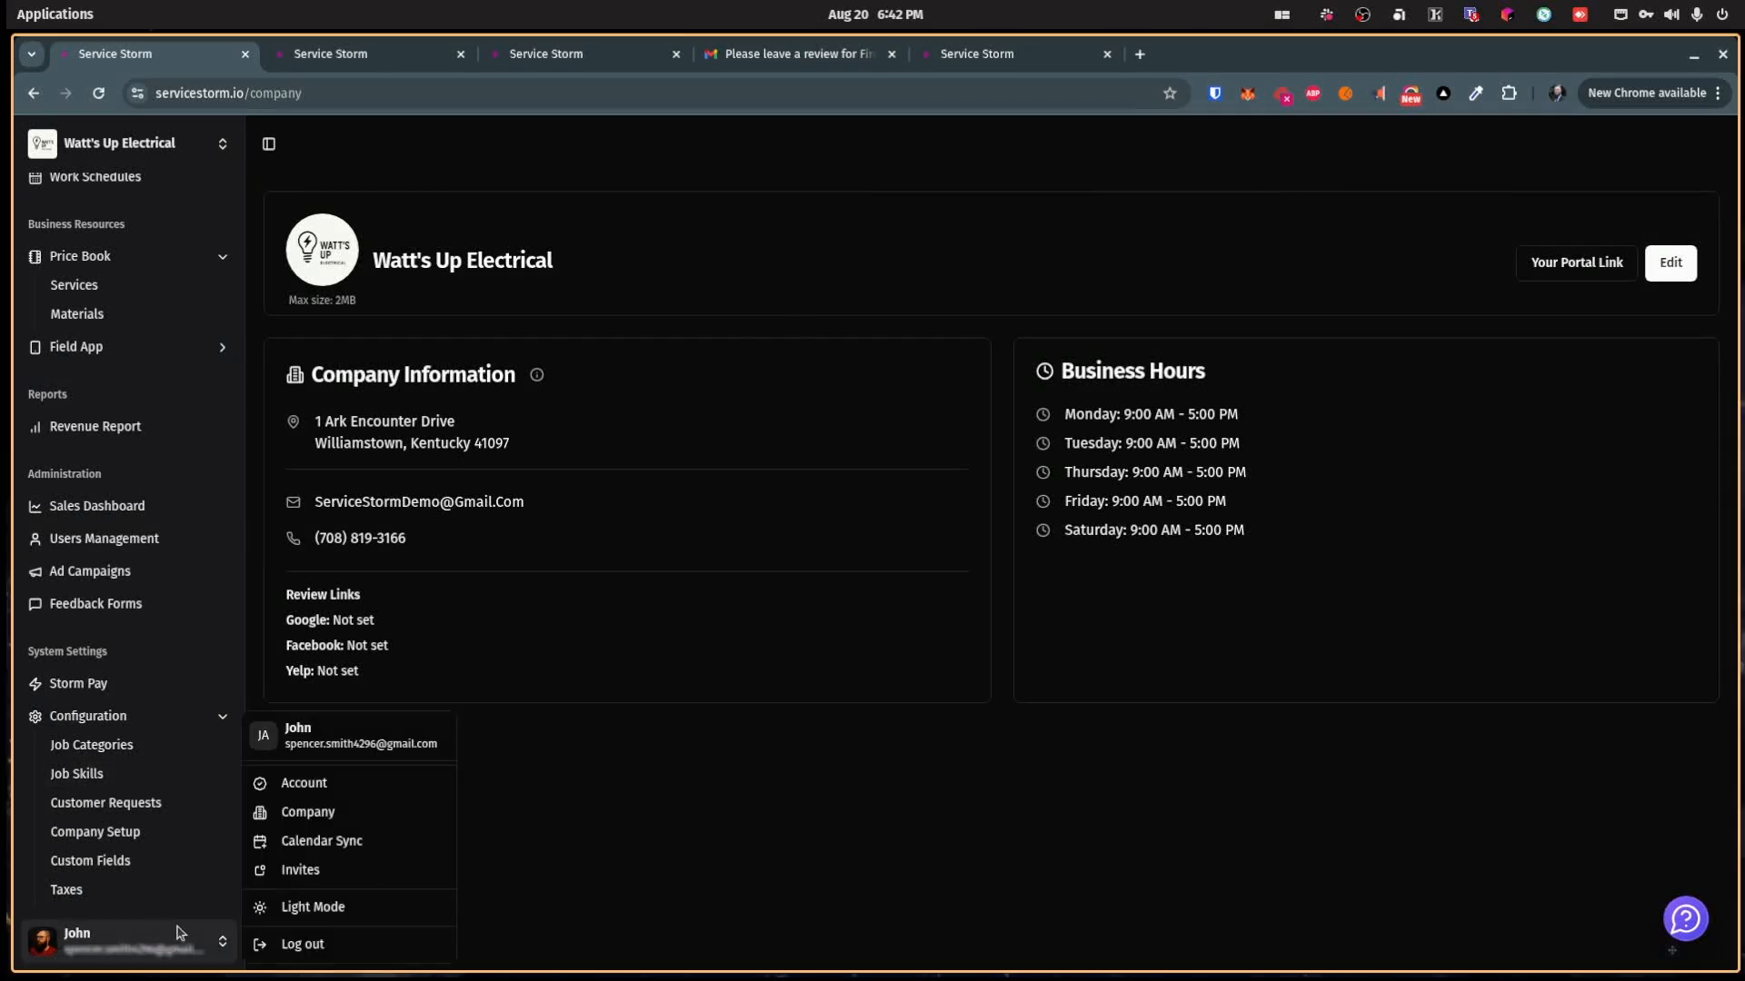
click(300, 811)
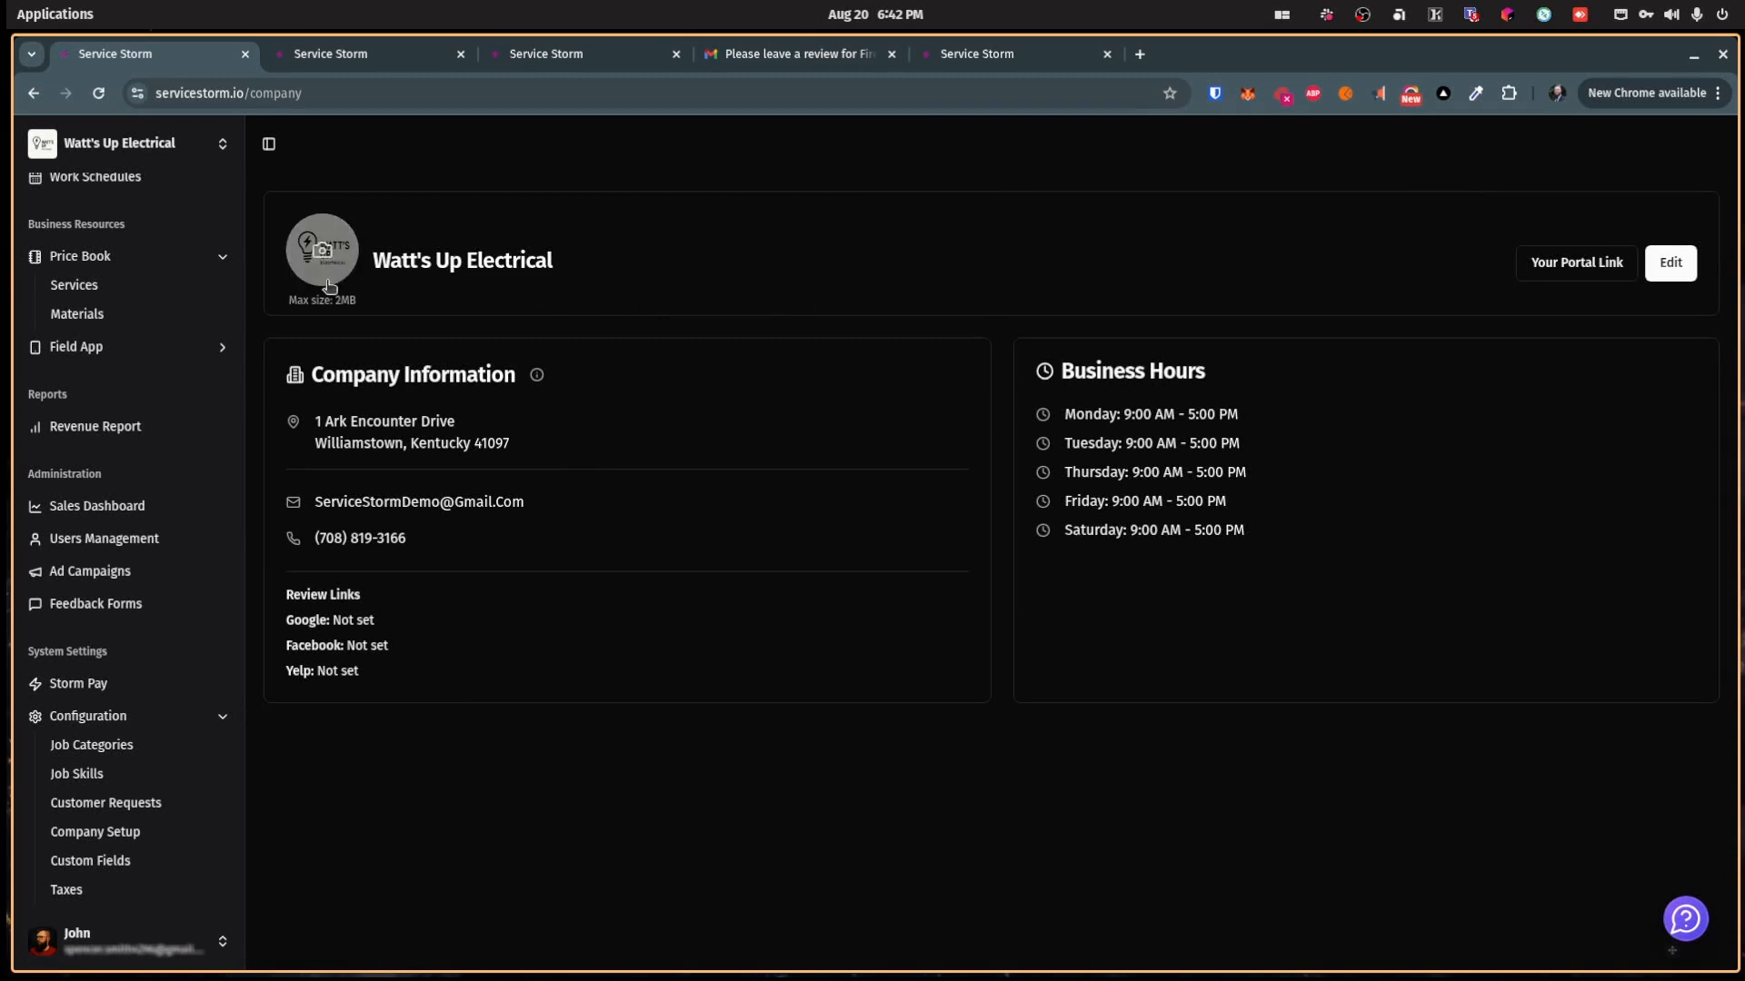
click(1538, 267)
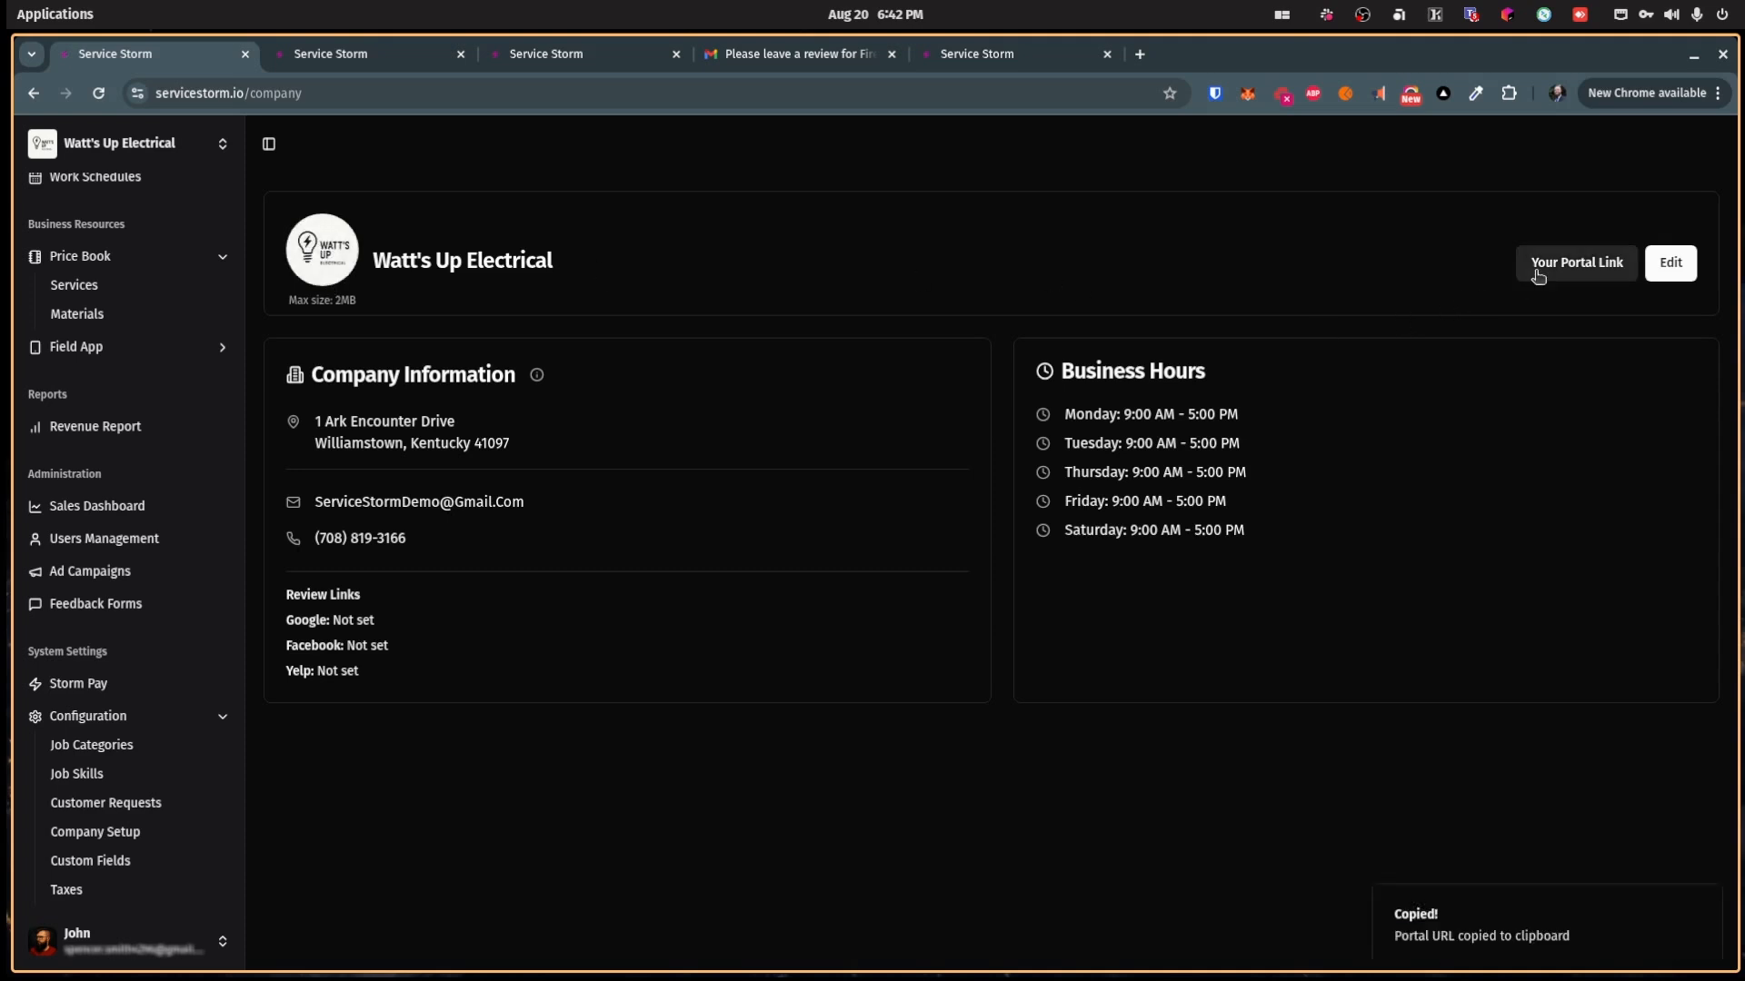
click(414, 57)
click(399, 94)
key(ctrl+v)
key(Return)
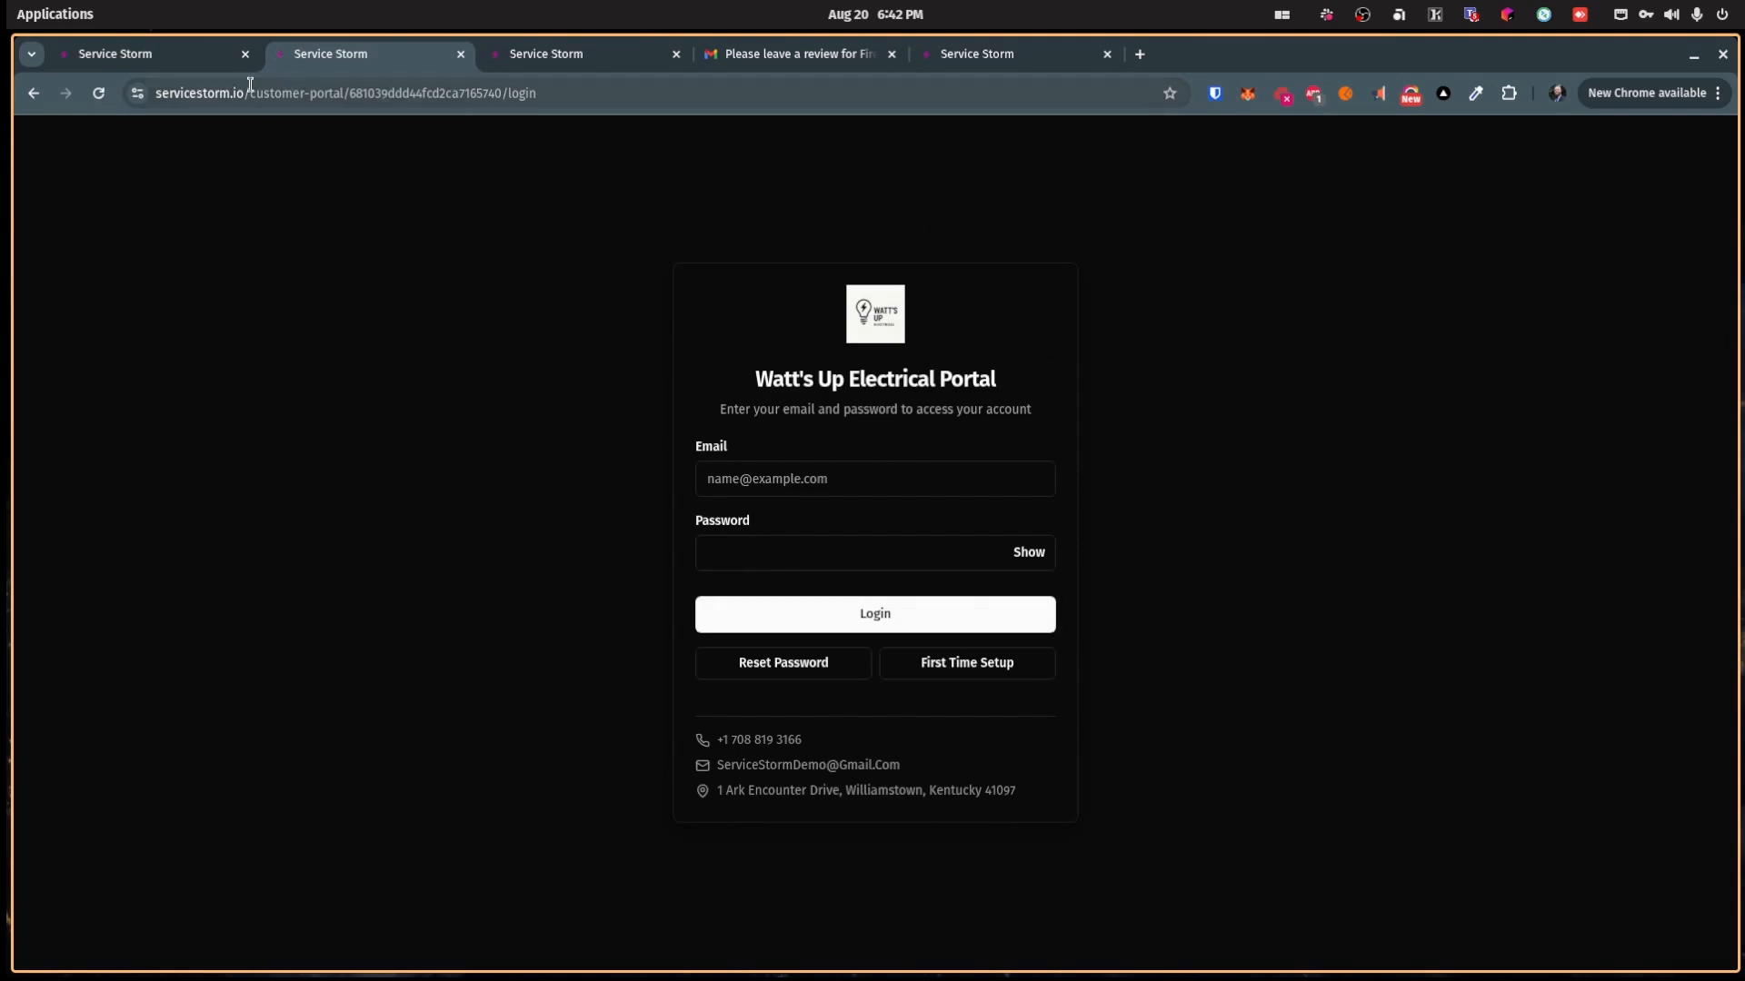
Step: Back on the company profile, note the unset review links and switch the profile to edit mode
click(184, 58)
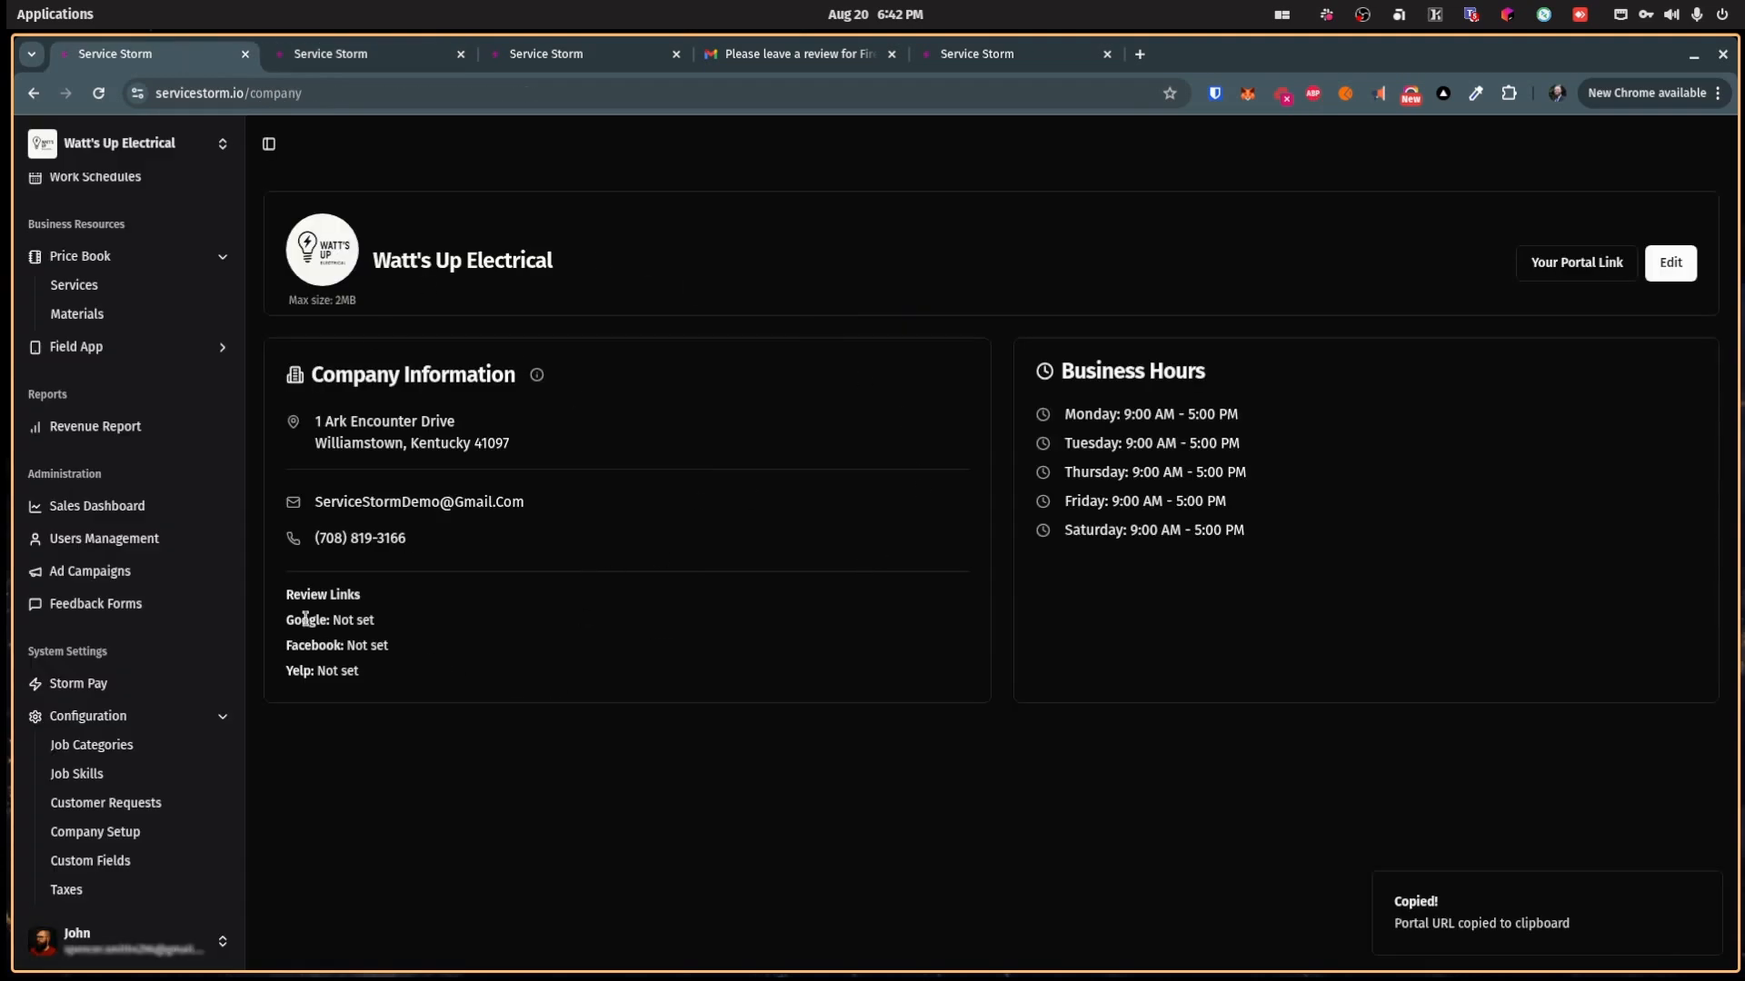
drag(287, 594, 382, 677)
click(381, 677)
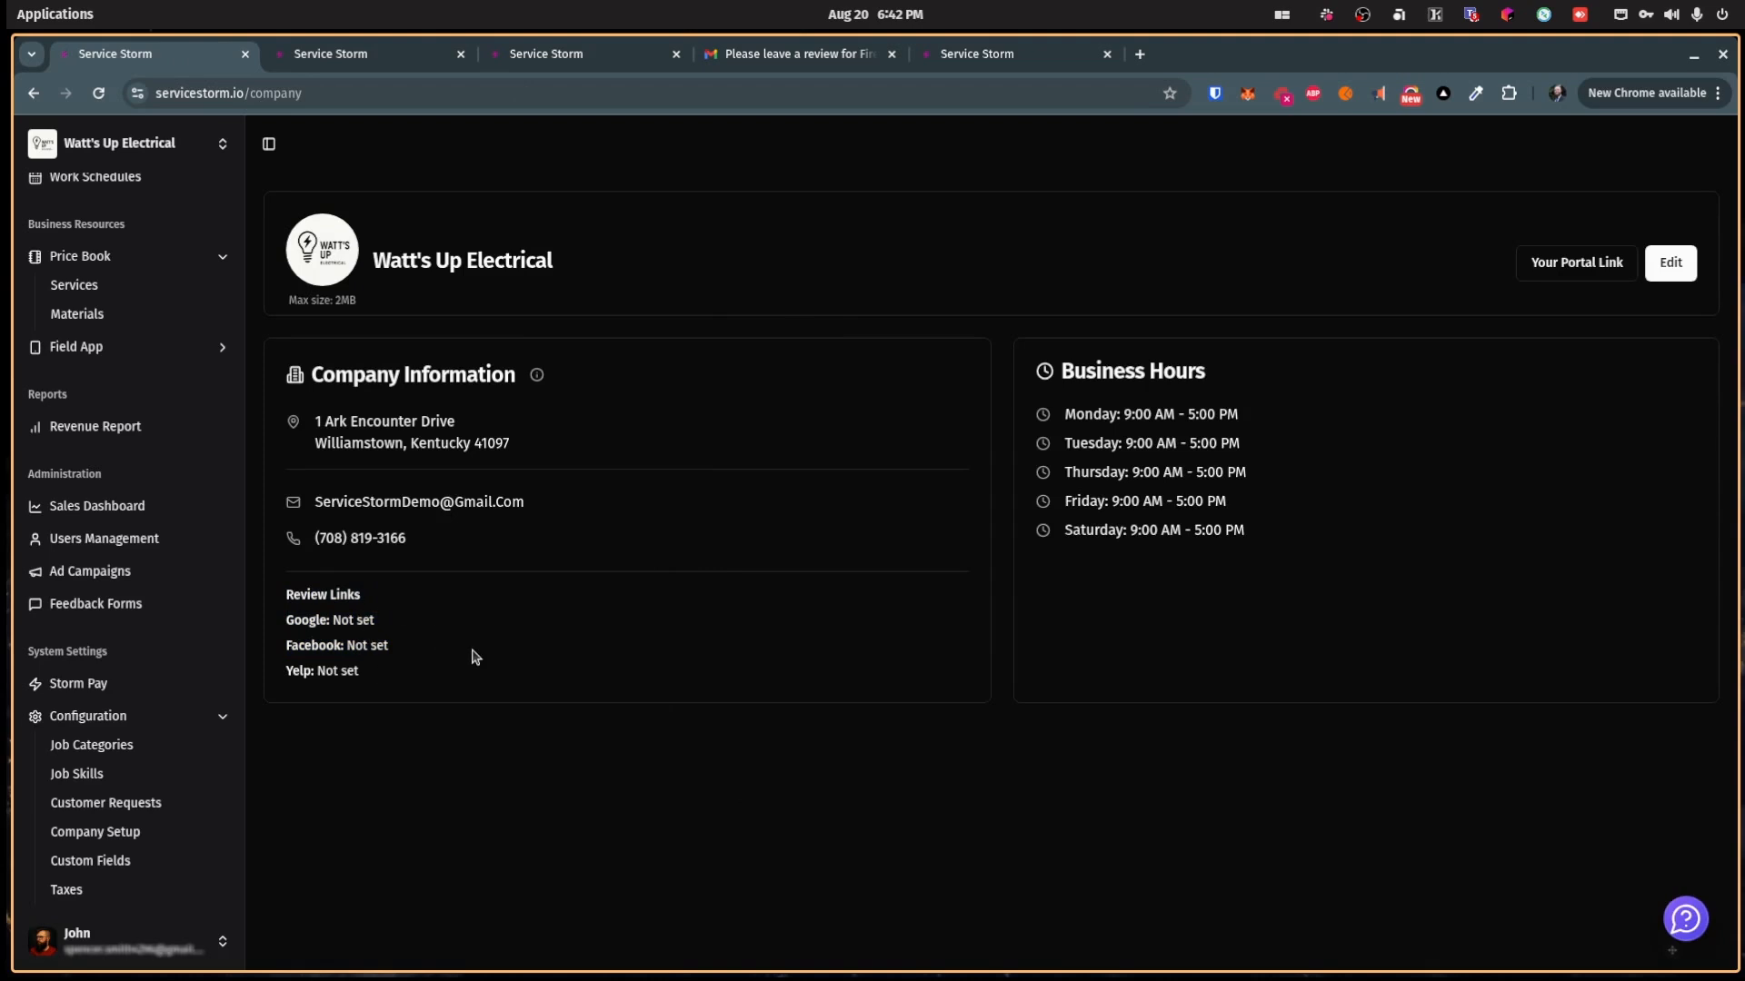
click(1670, 263)
Step: Inspect the Google, Facebook and Yelp Review Link fields and the business hours
scroll(411, 722, down, 1)
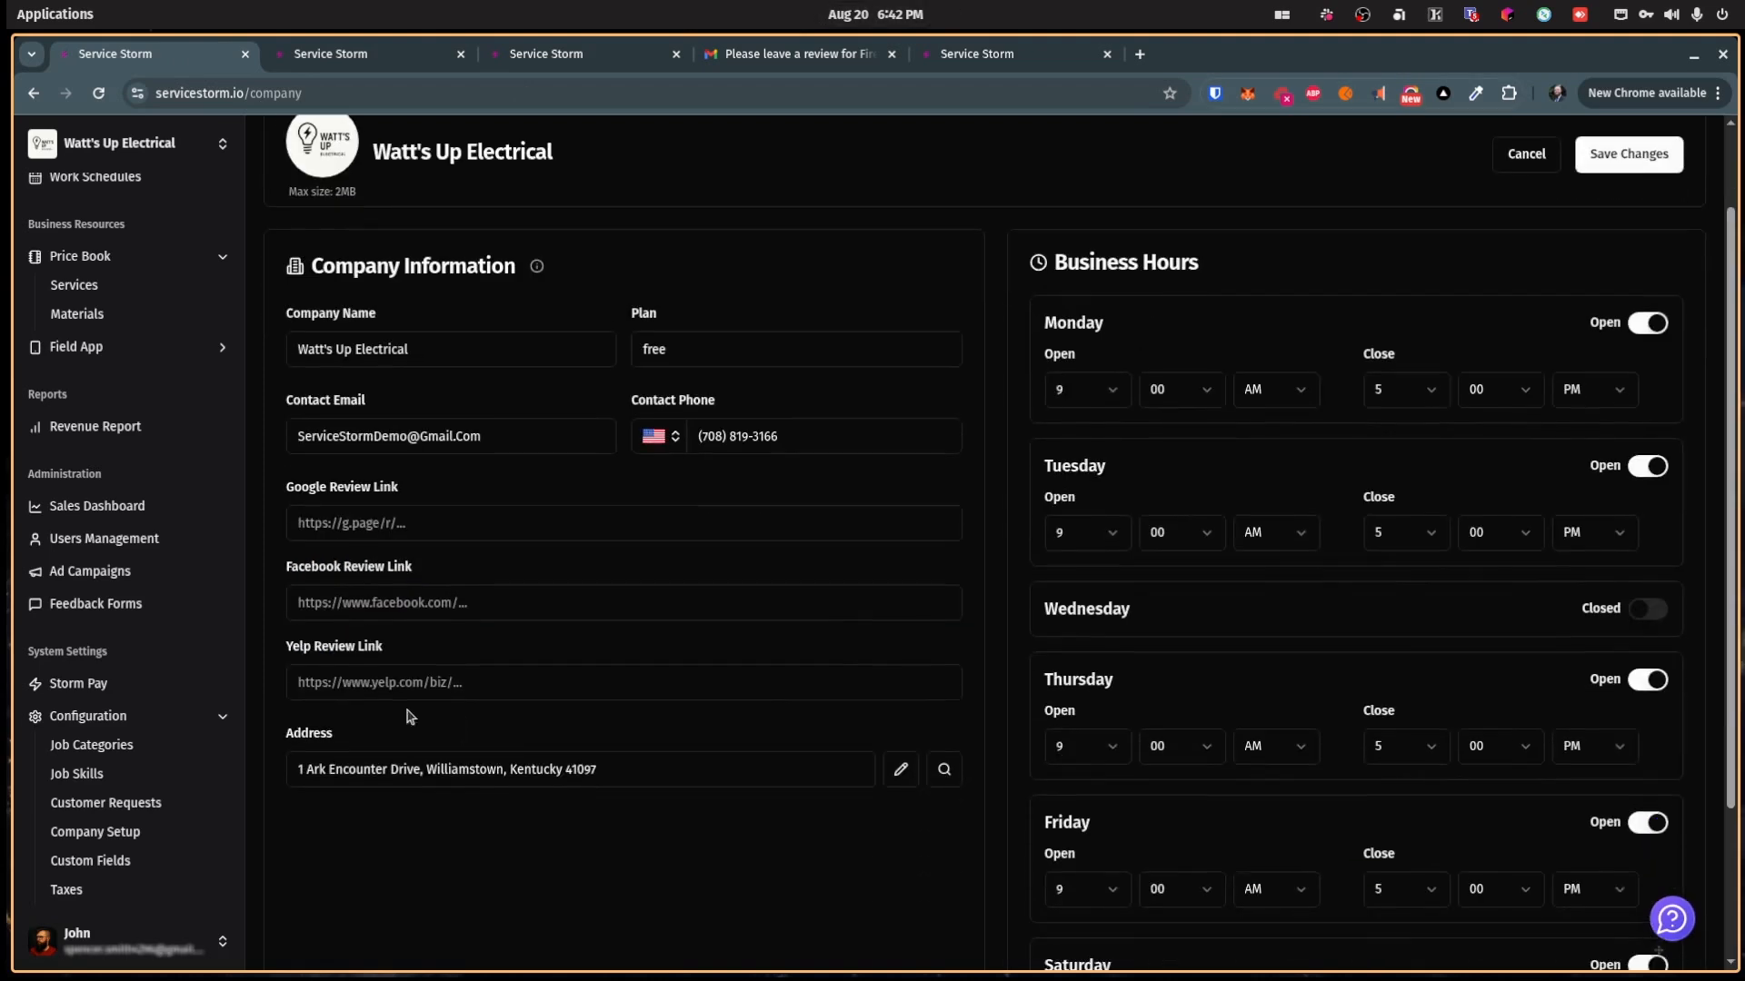
click(418, 526)
click(419, 600)
click(430, 679)
click(462, 527)
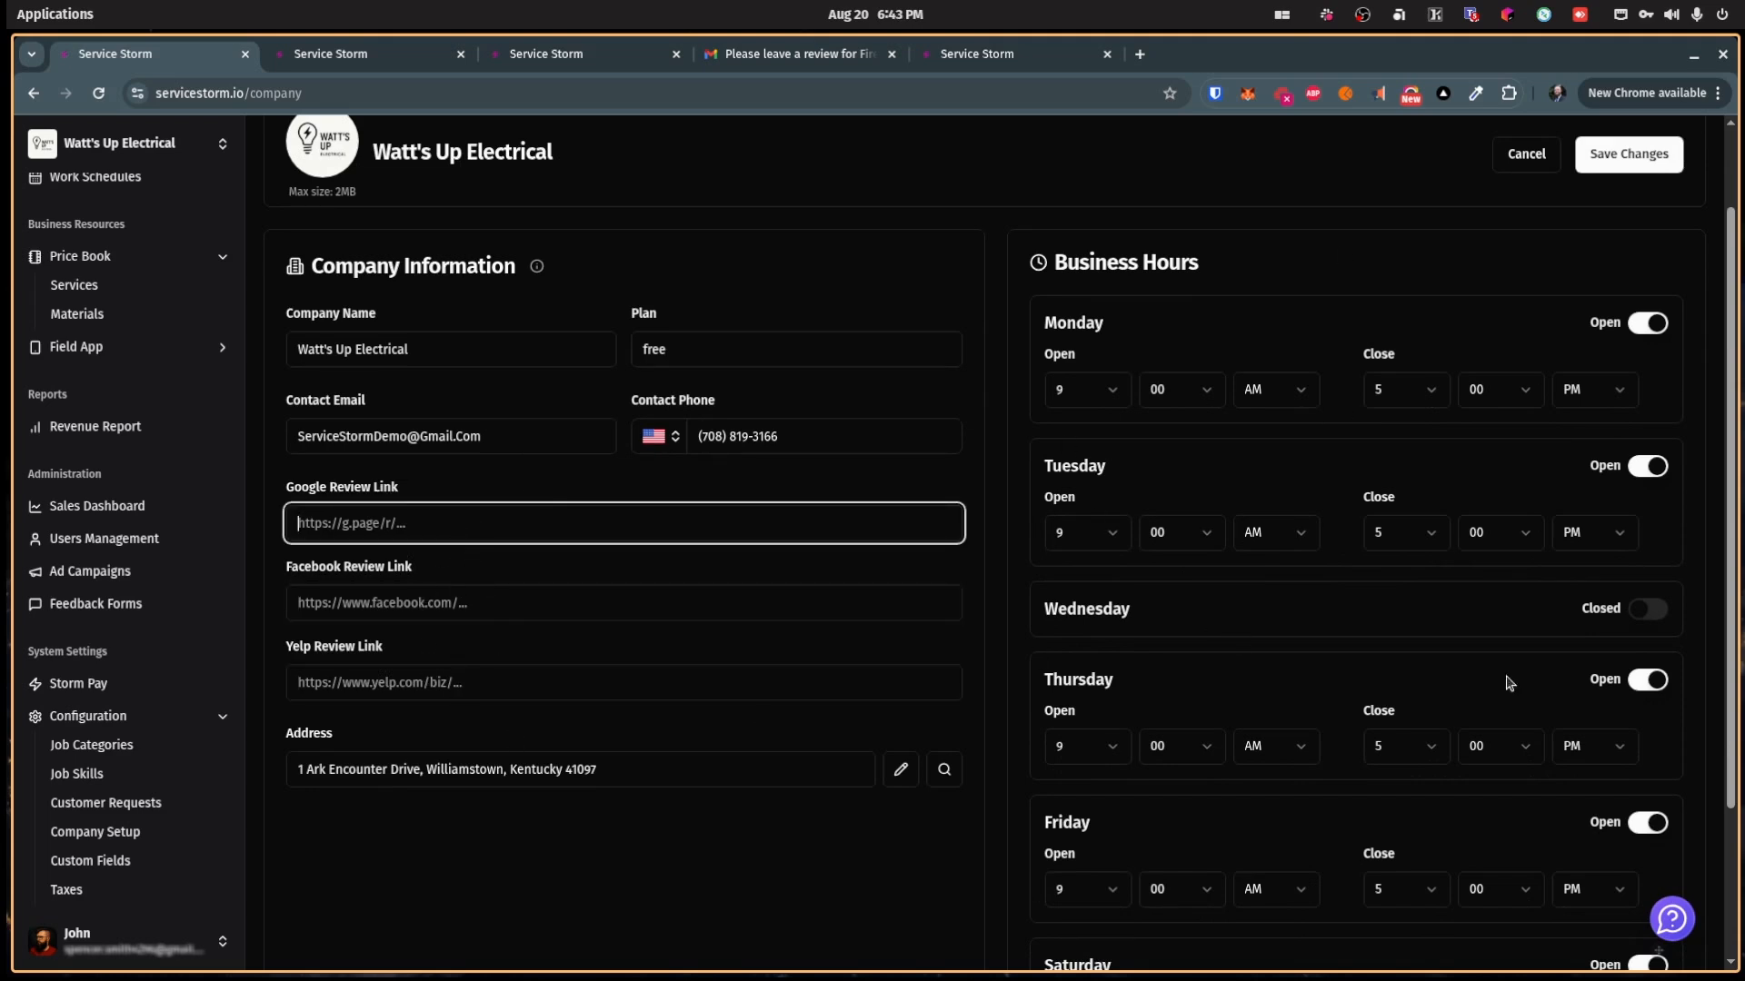
scroll(1443, 601, down, 2)
scroll(1445, 604, up, 3)
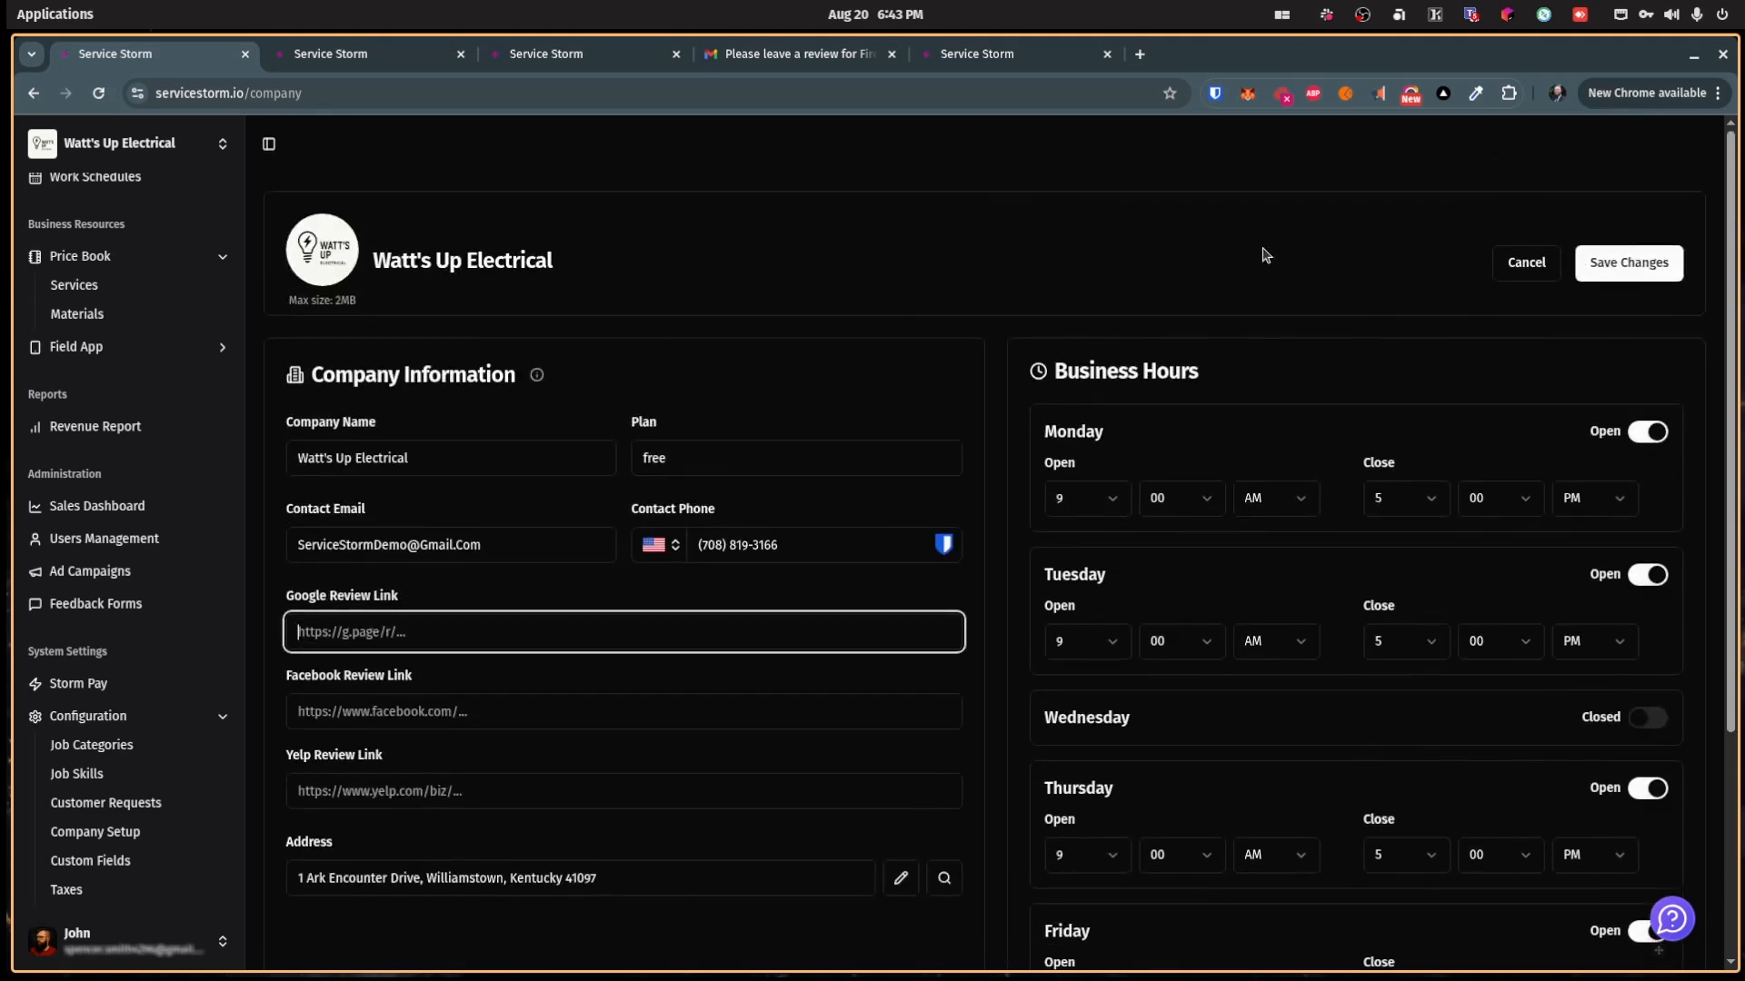
scroll(96, 281, up, 8)
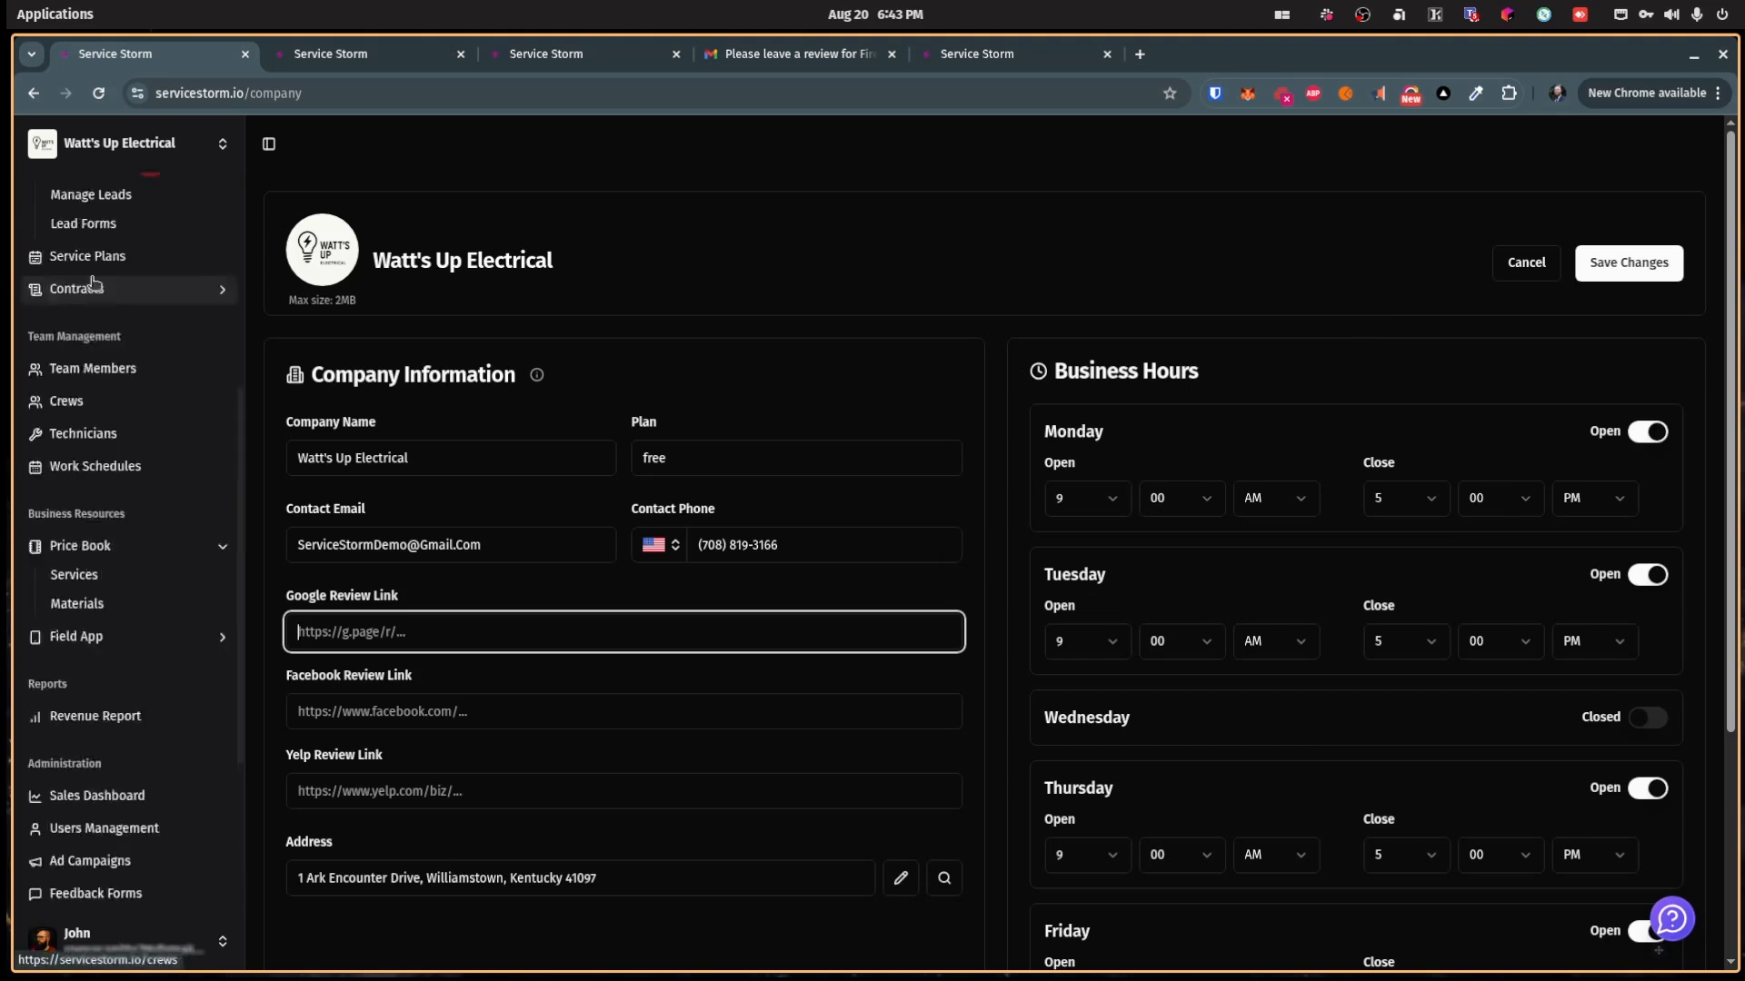
Step: Open the Dispatch Board and scroll and drag across its schedule timeline
click(74, 273)
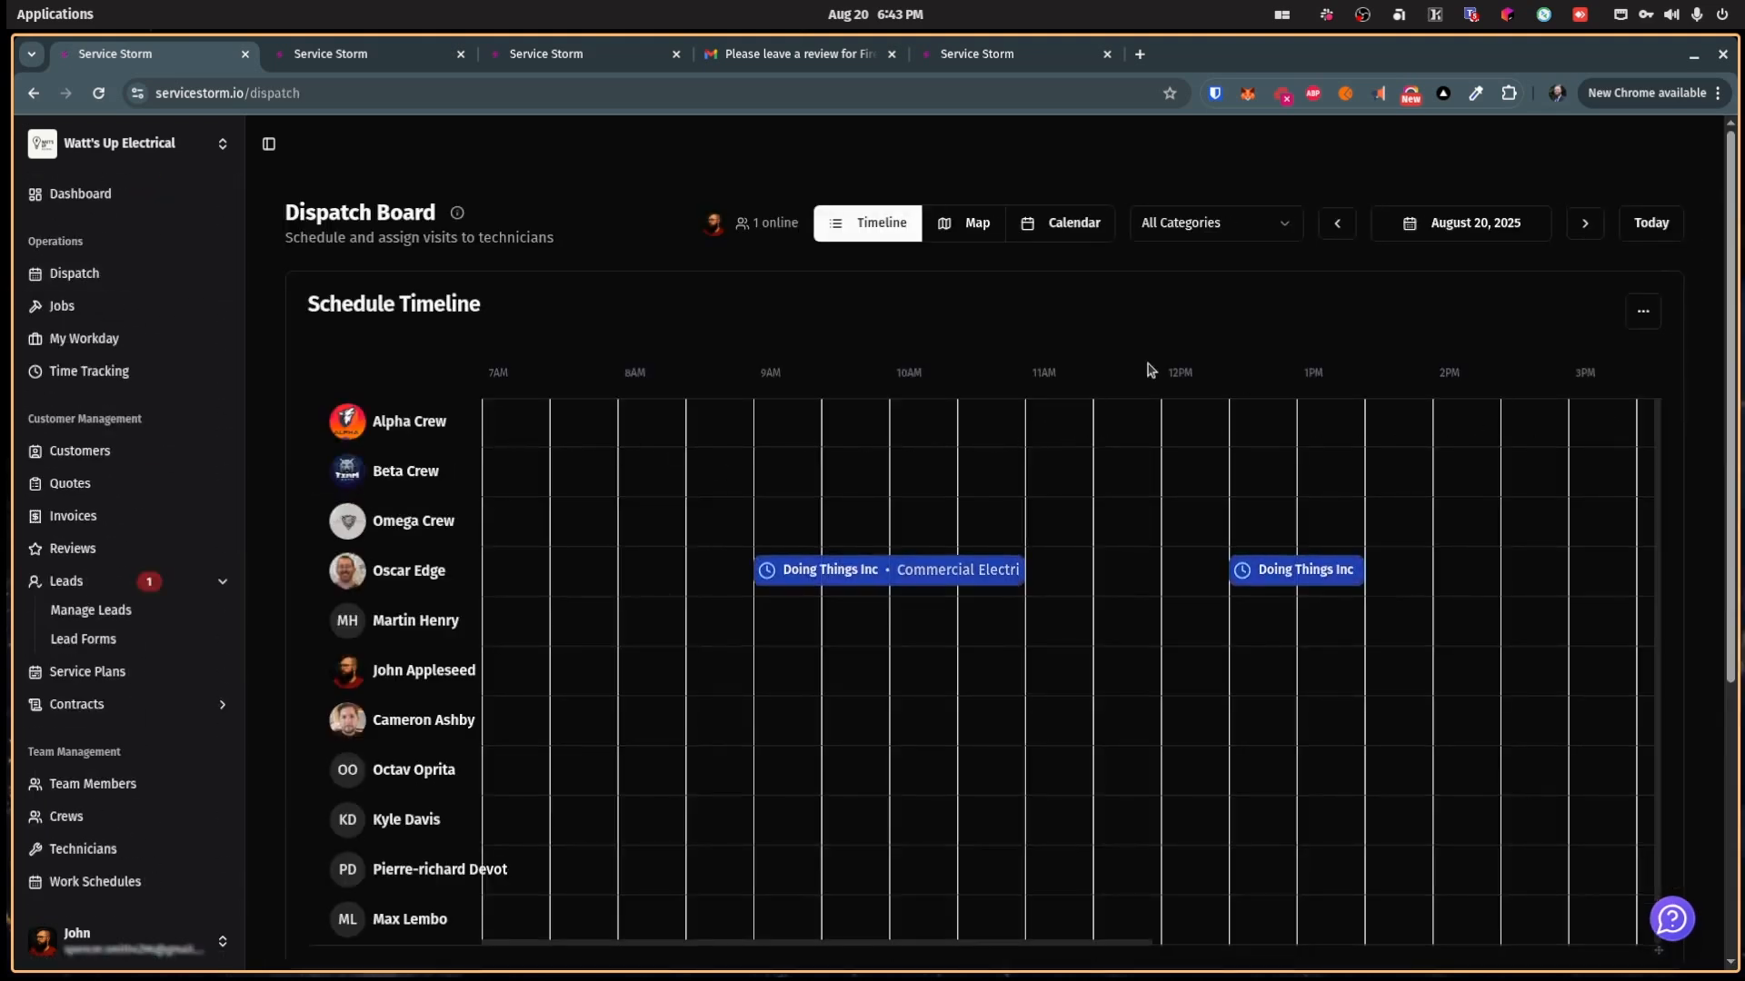
scroll(884, 818, down, 5)
drag(892, 725, 1260, 709)
scroll(1288, 673, up, 5)
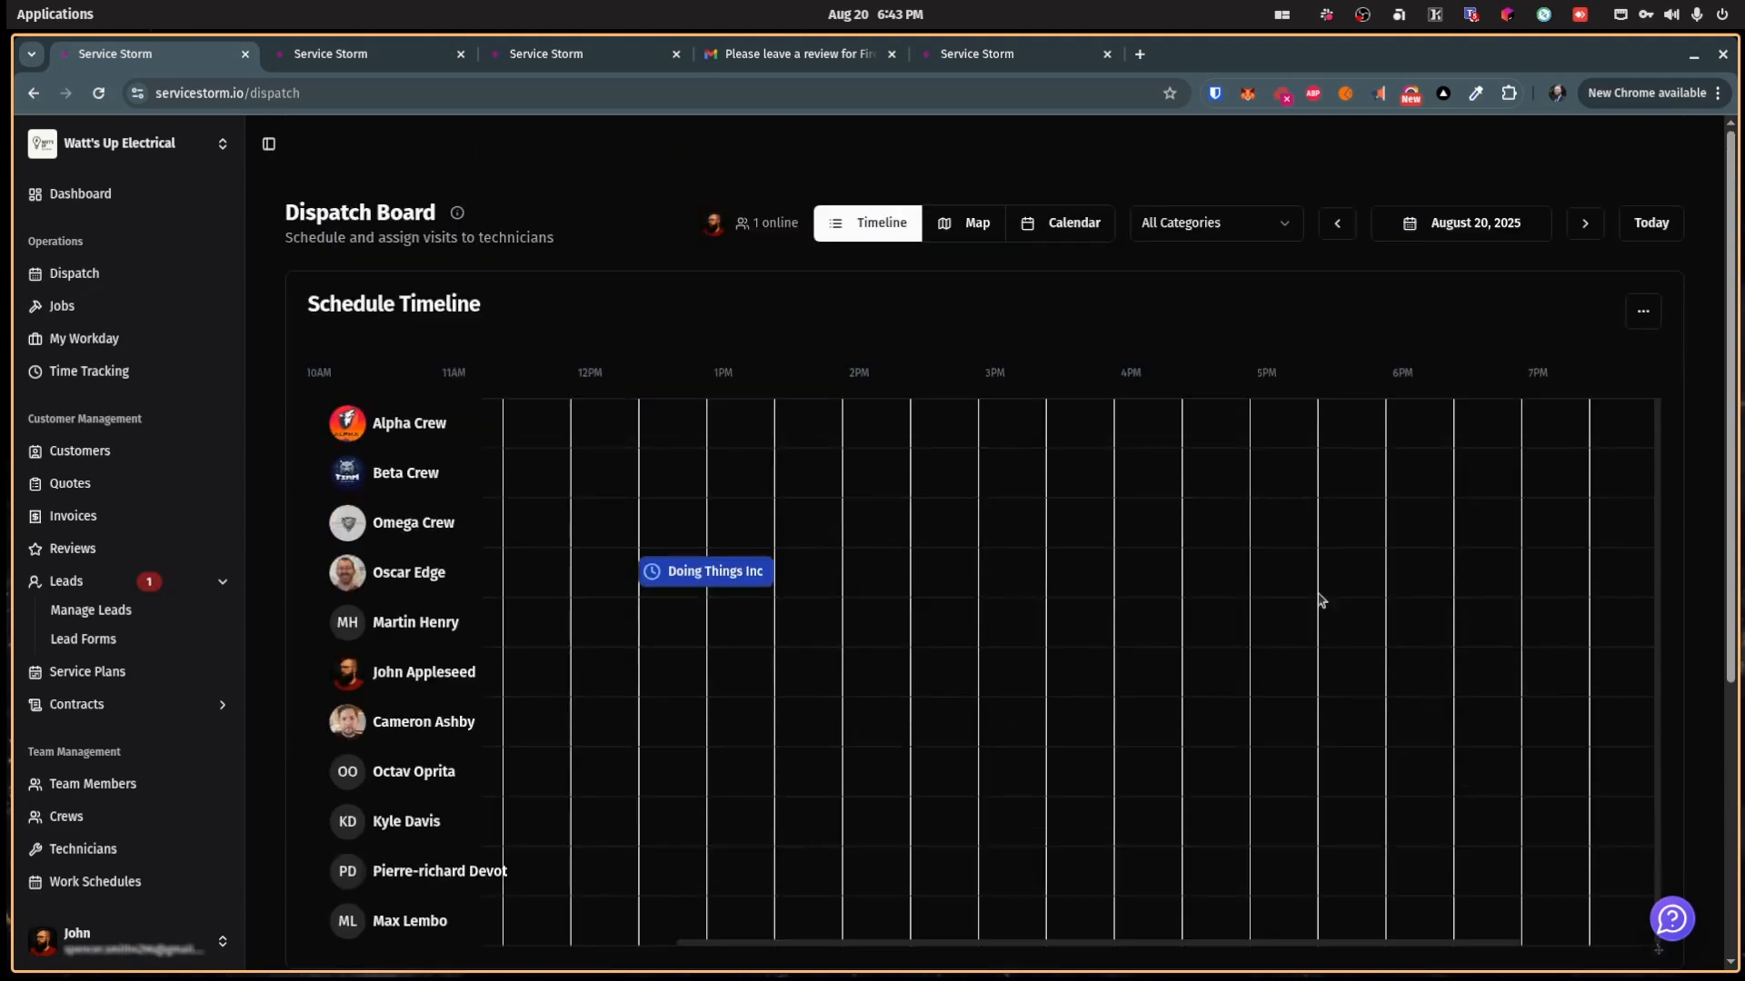
scroll(729, 325, down, 2)
drag(936, 835, 542, 782)
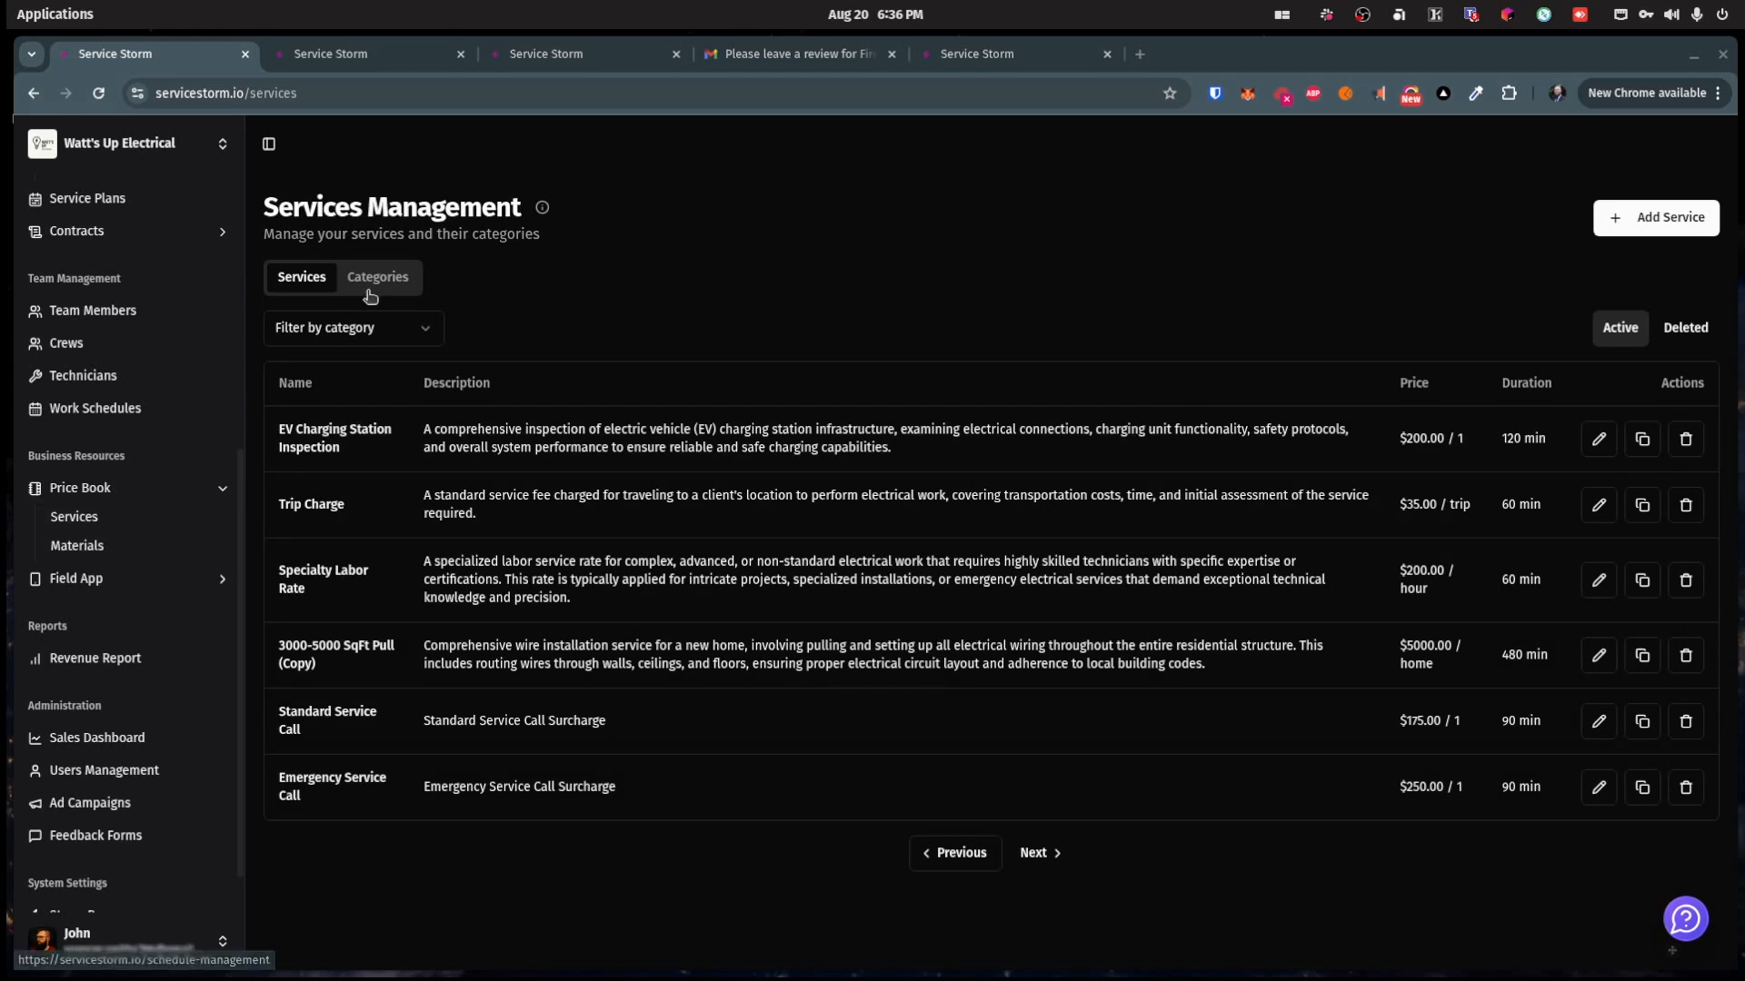
Step: Browse the service categories in folder-tree view, collapsing New Electrical Installations, then return to services
click(381, 284)
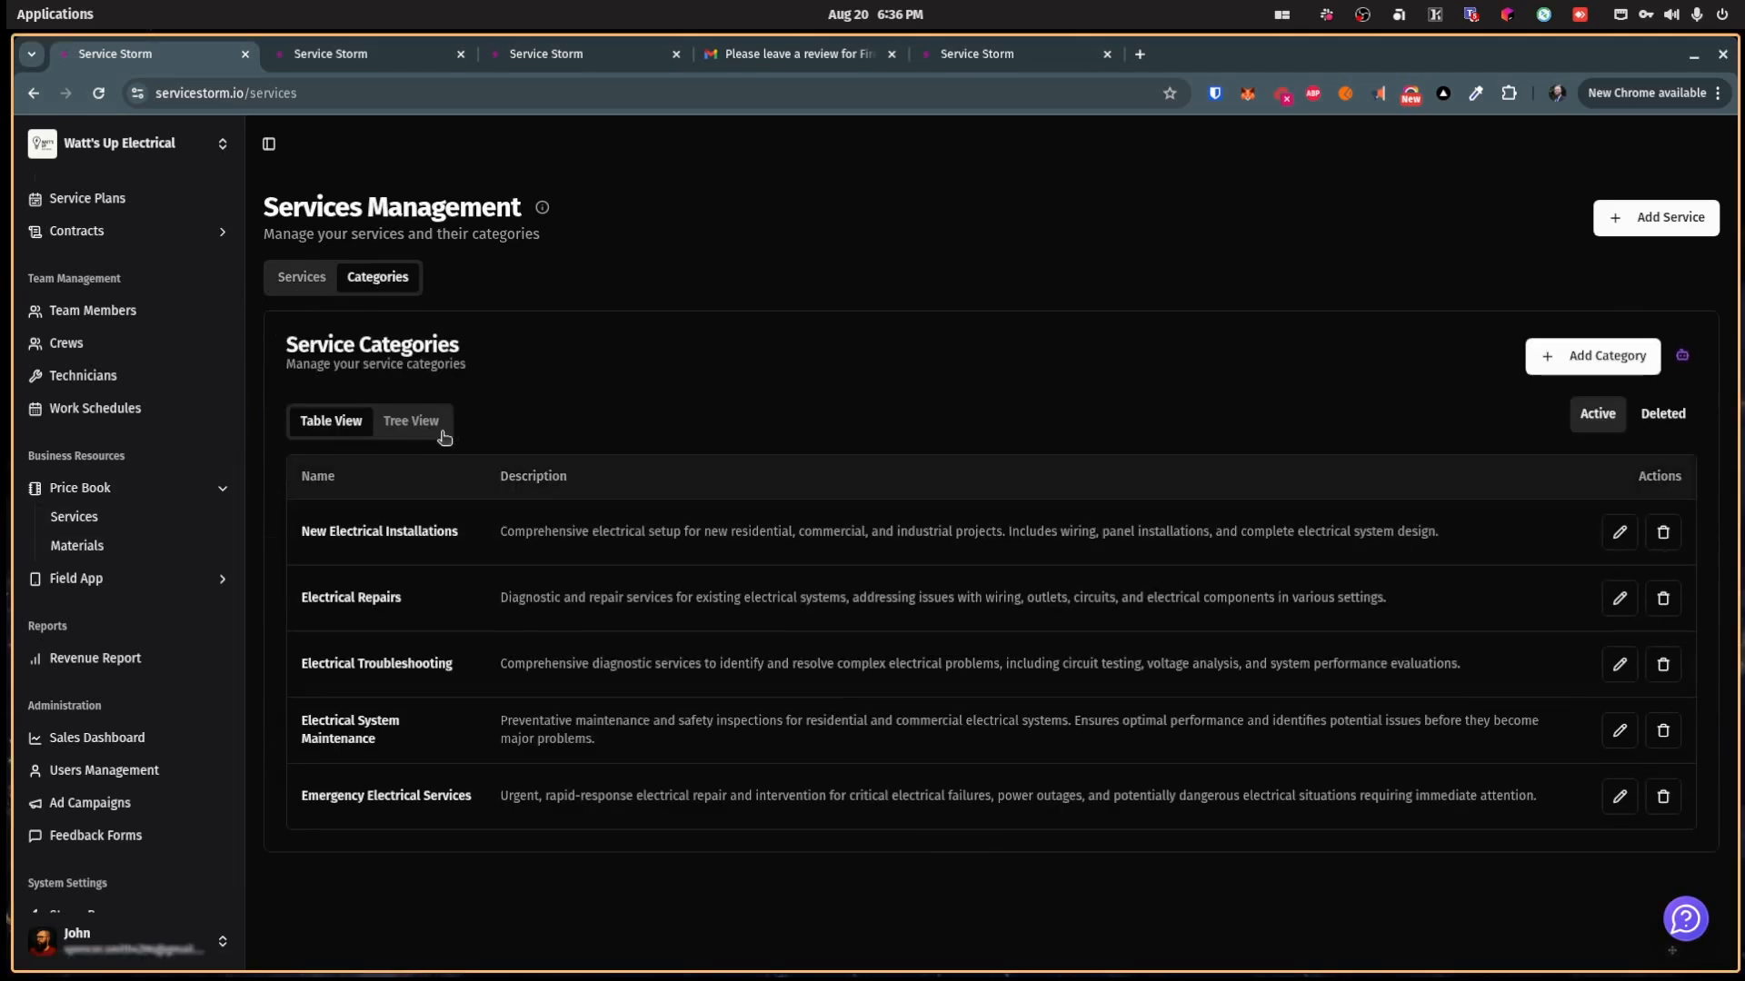
click(427, 430)
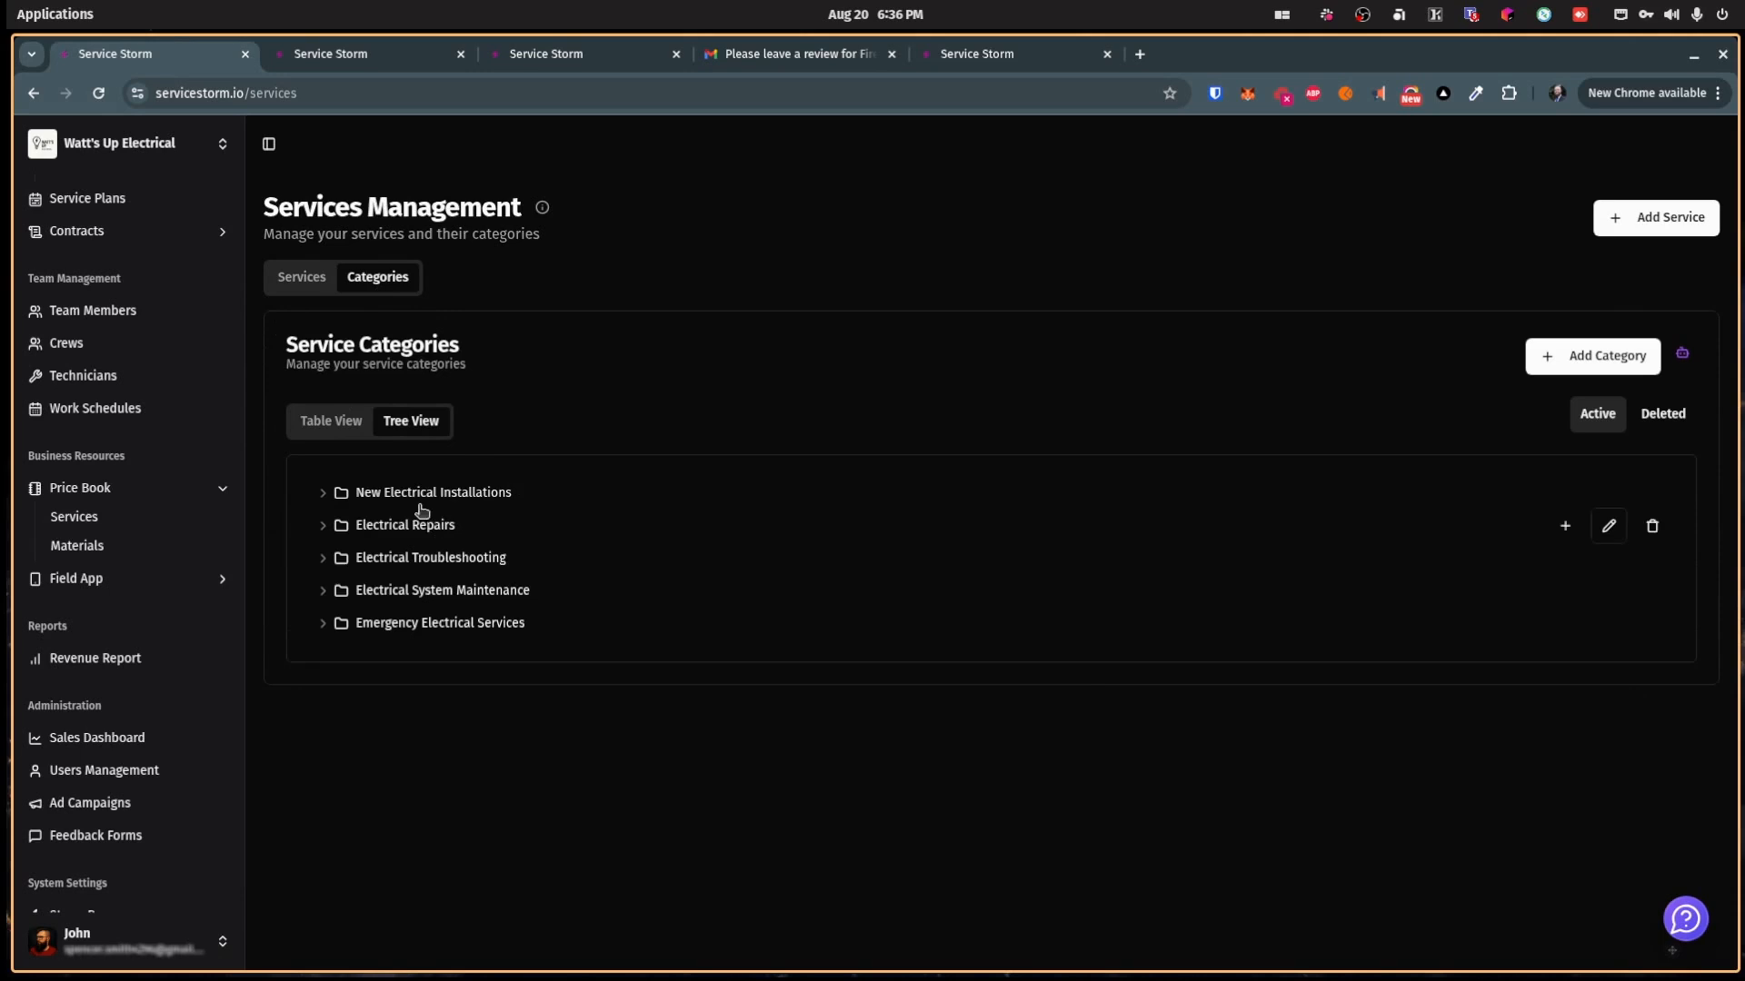
click(323, 496)
click(303, 280)
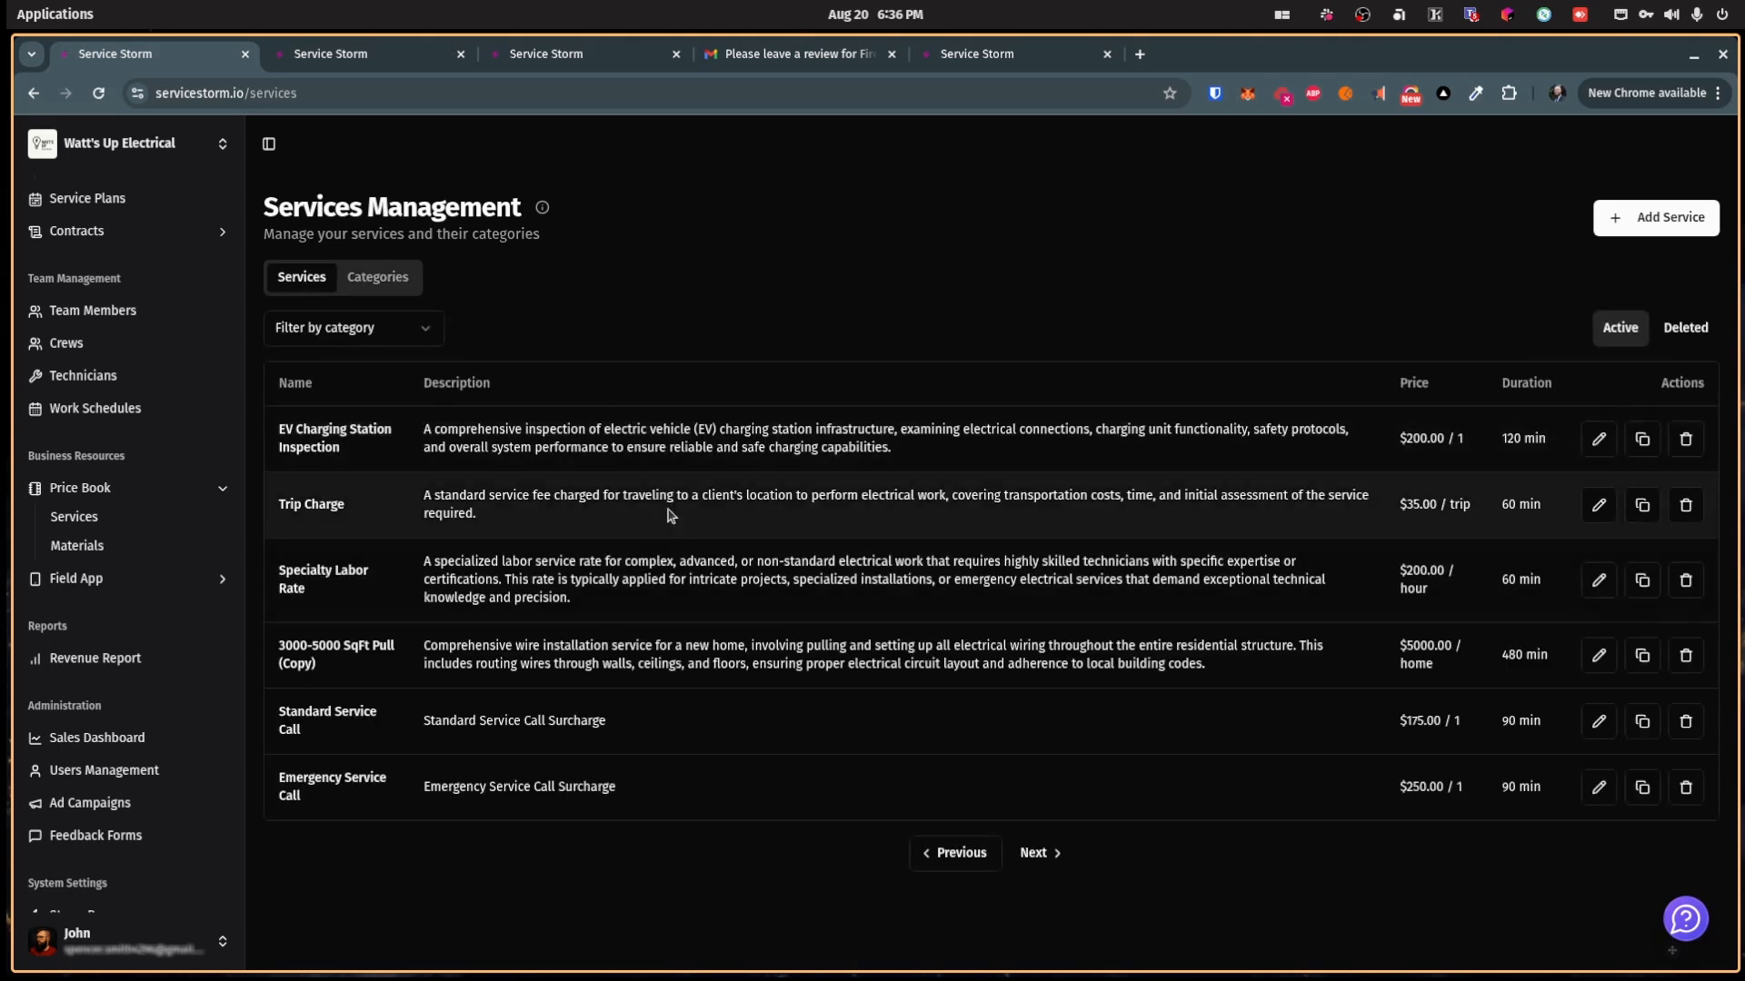
Step: Add a Commercial Price level of $400 to EV Charging Station Inspection
click(1599, 439)
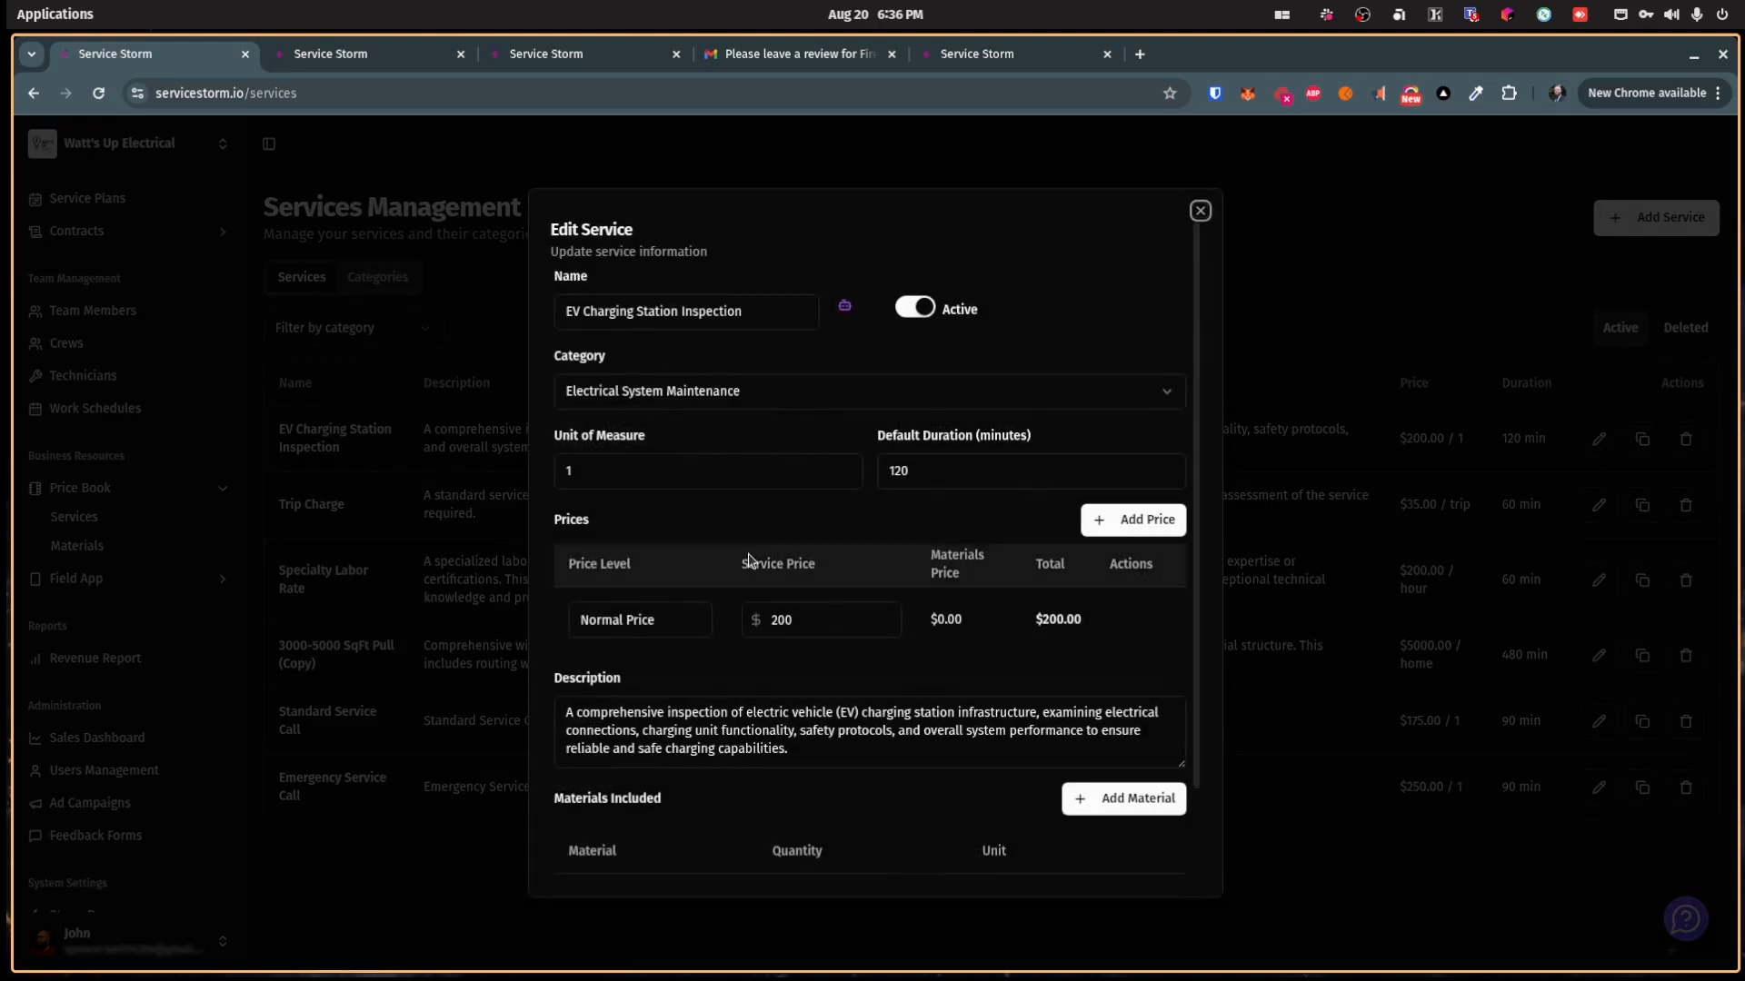
scroll(738, 641, down, 2)
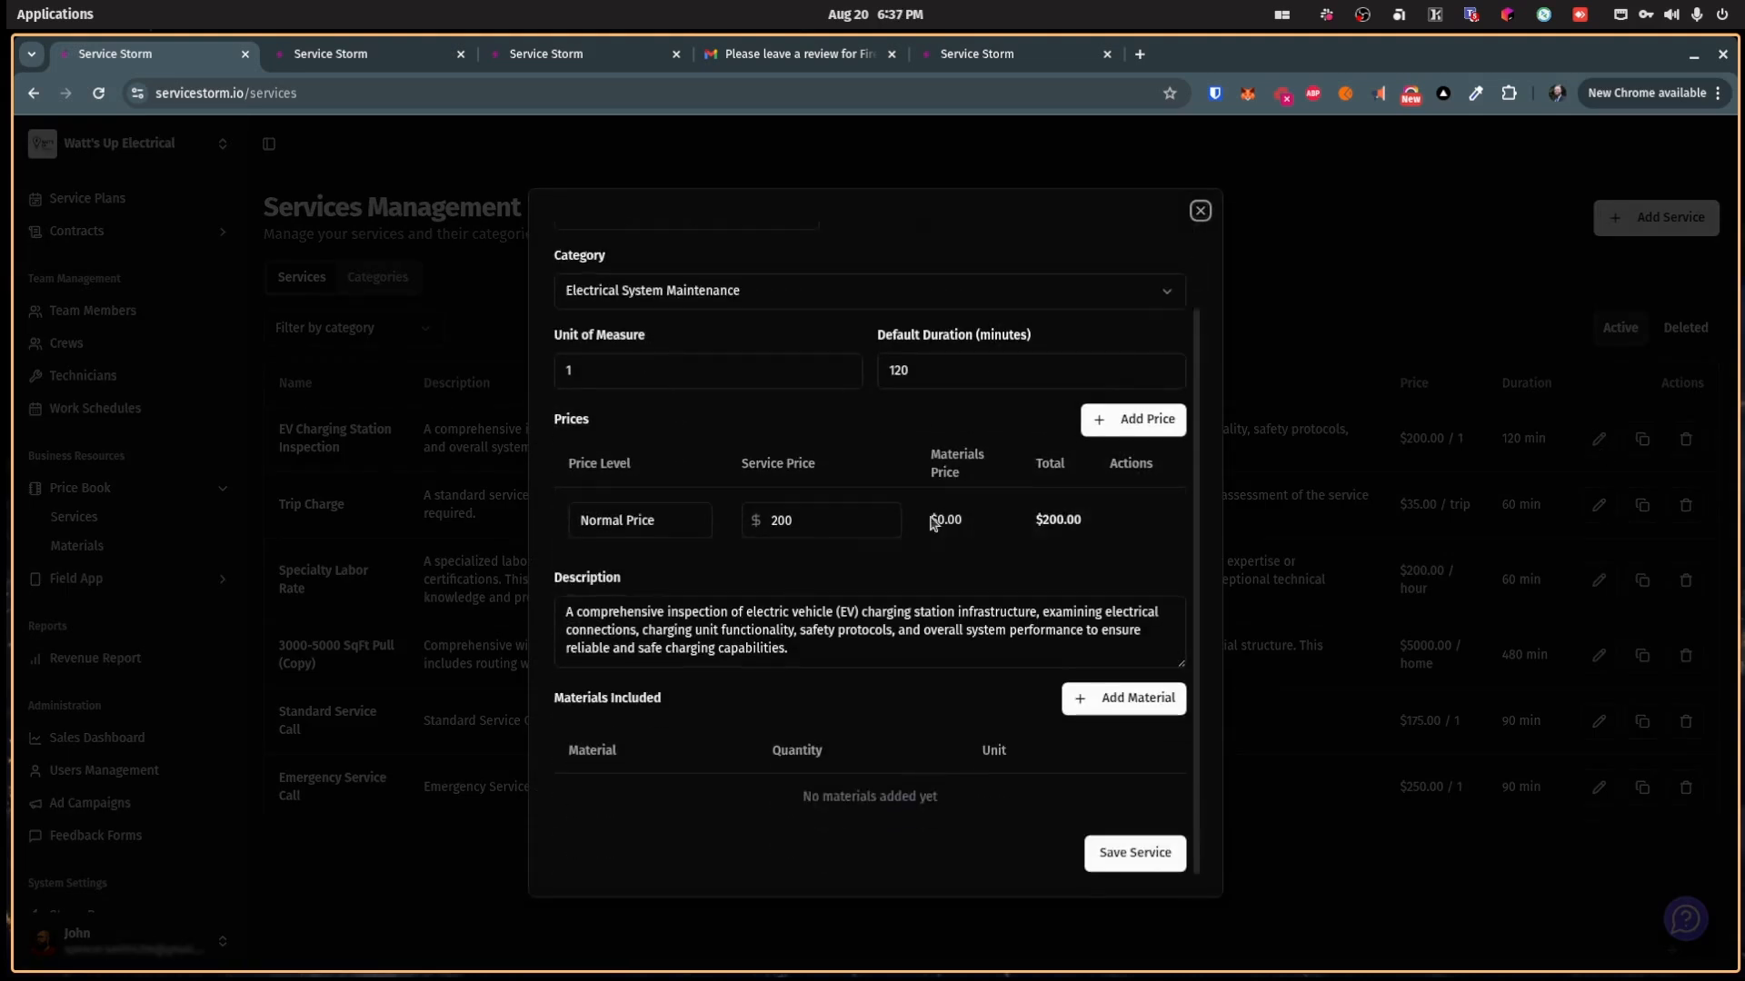
click(1123, 423)
click(650, 596)
text(q)
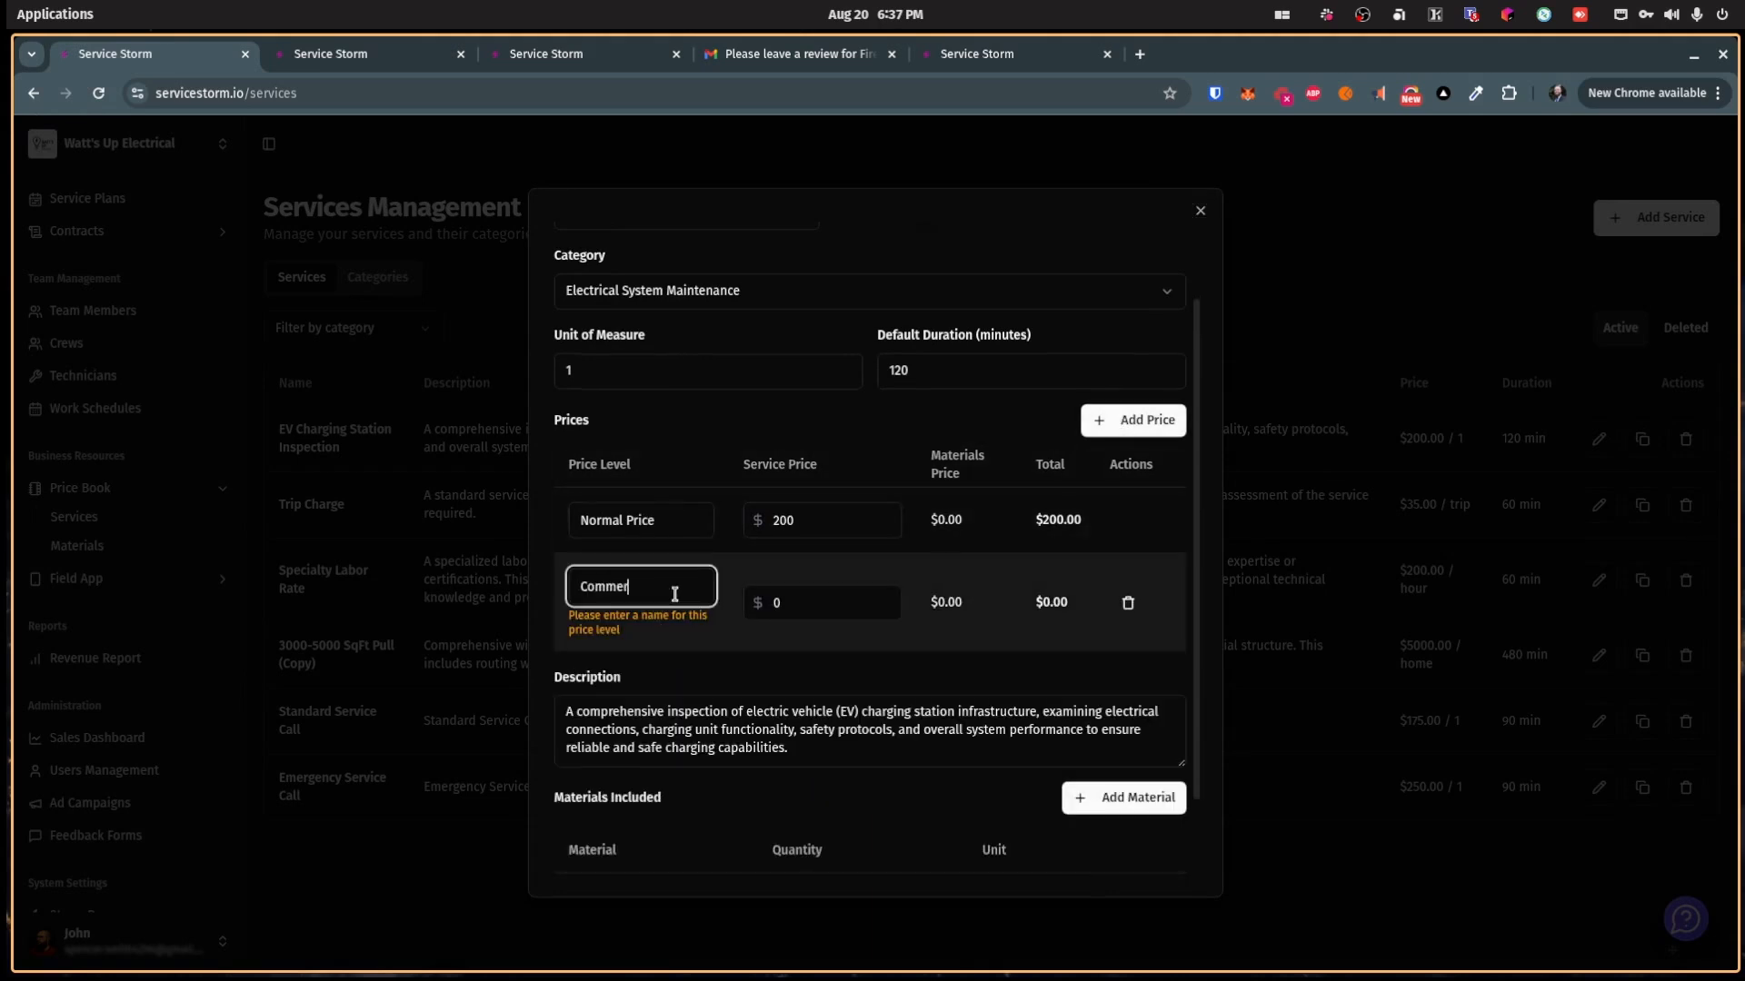
click(787, 585)
text(400)
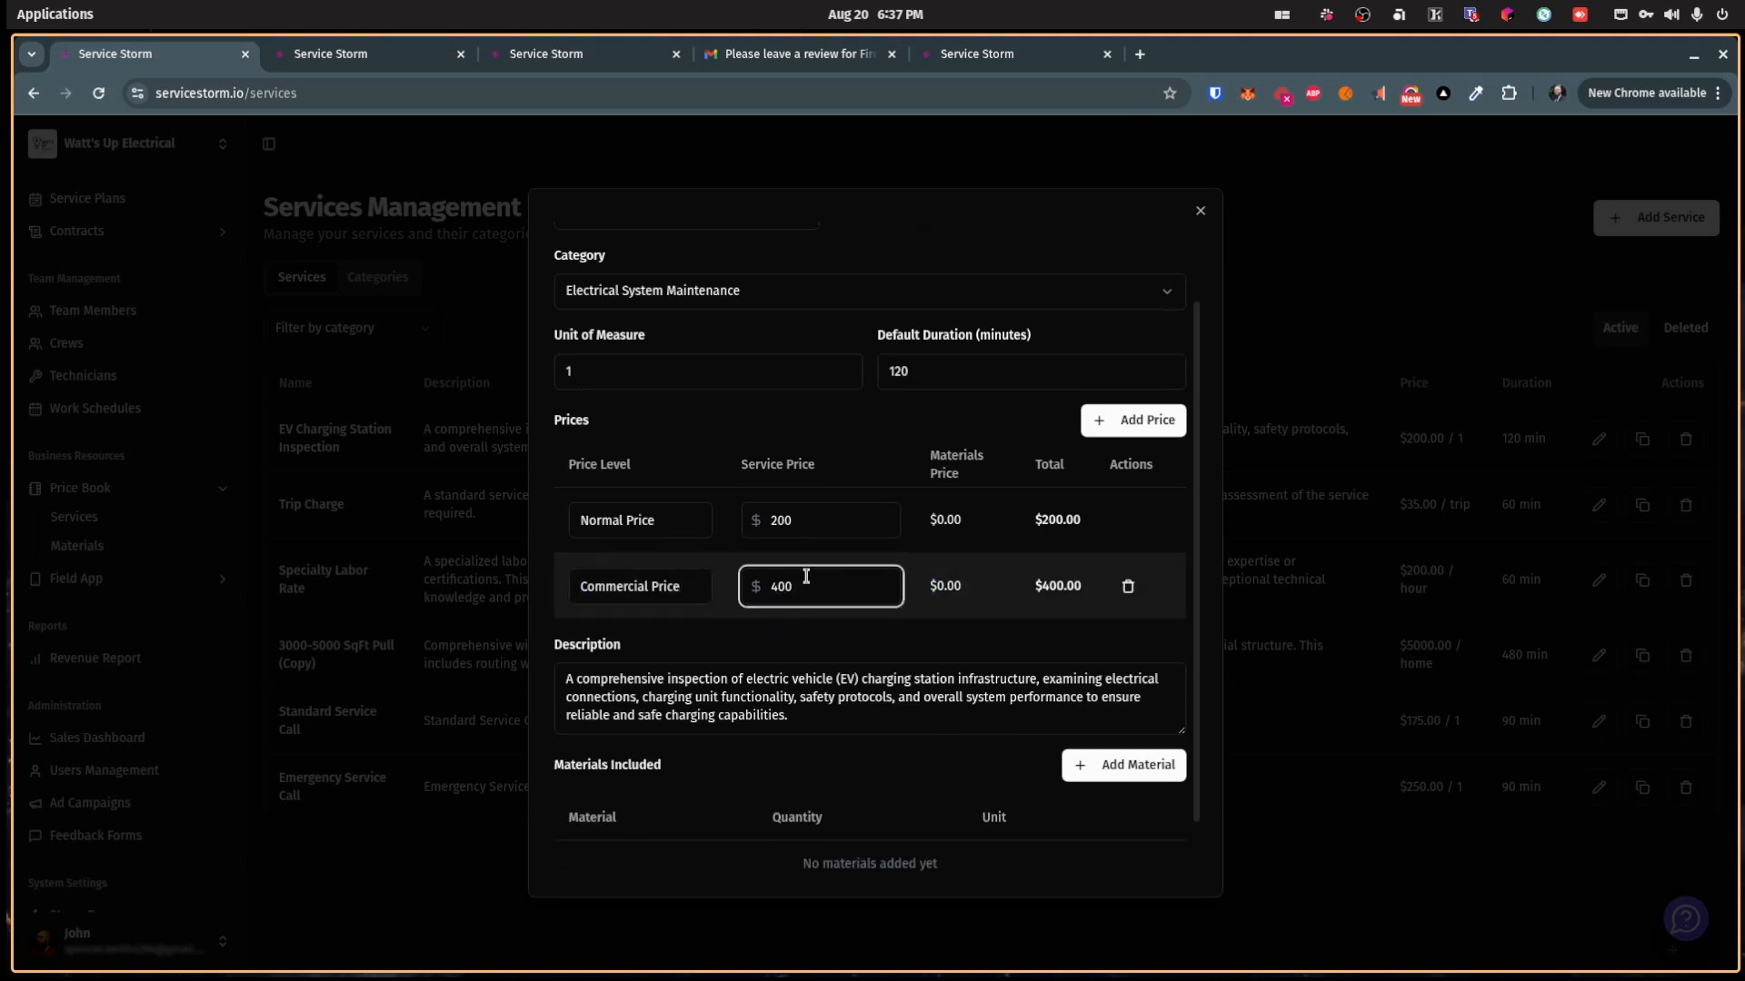
click(763, 626)
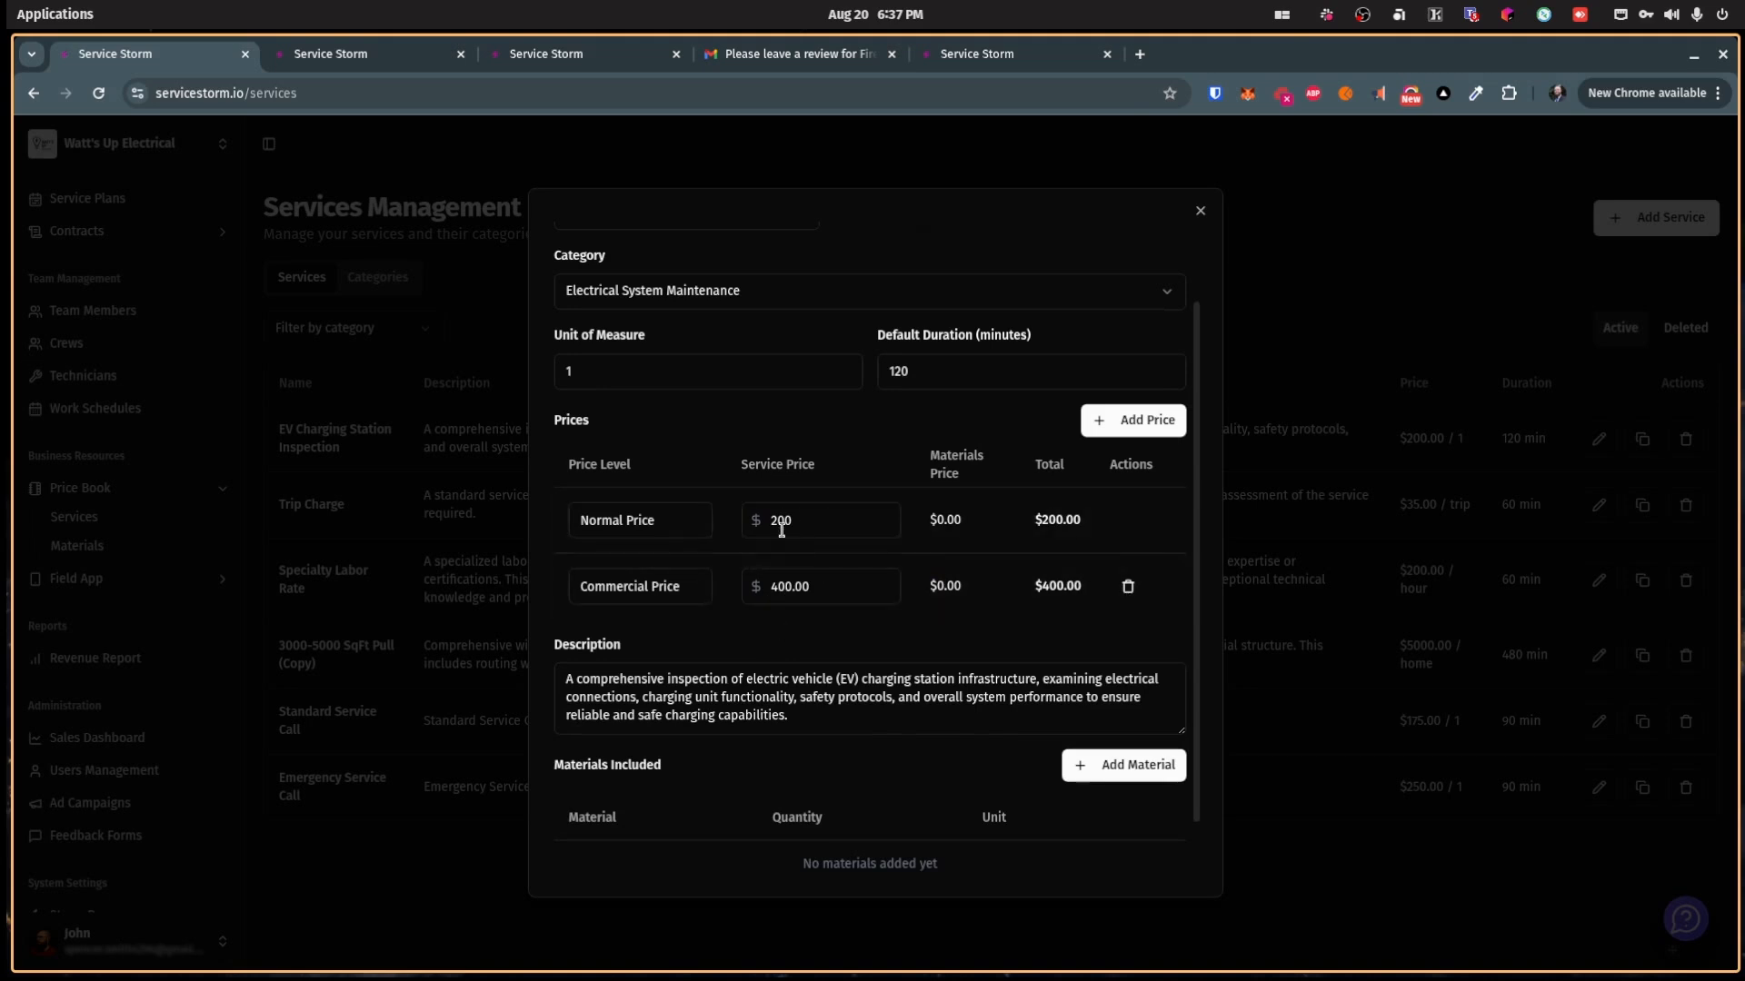
Step: Save the updated EV Charging Station Inspection service
scroll(797, 634, down, 1)
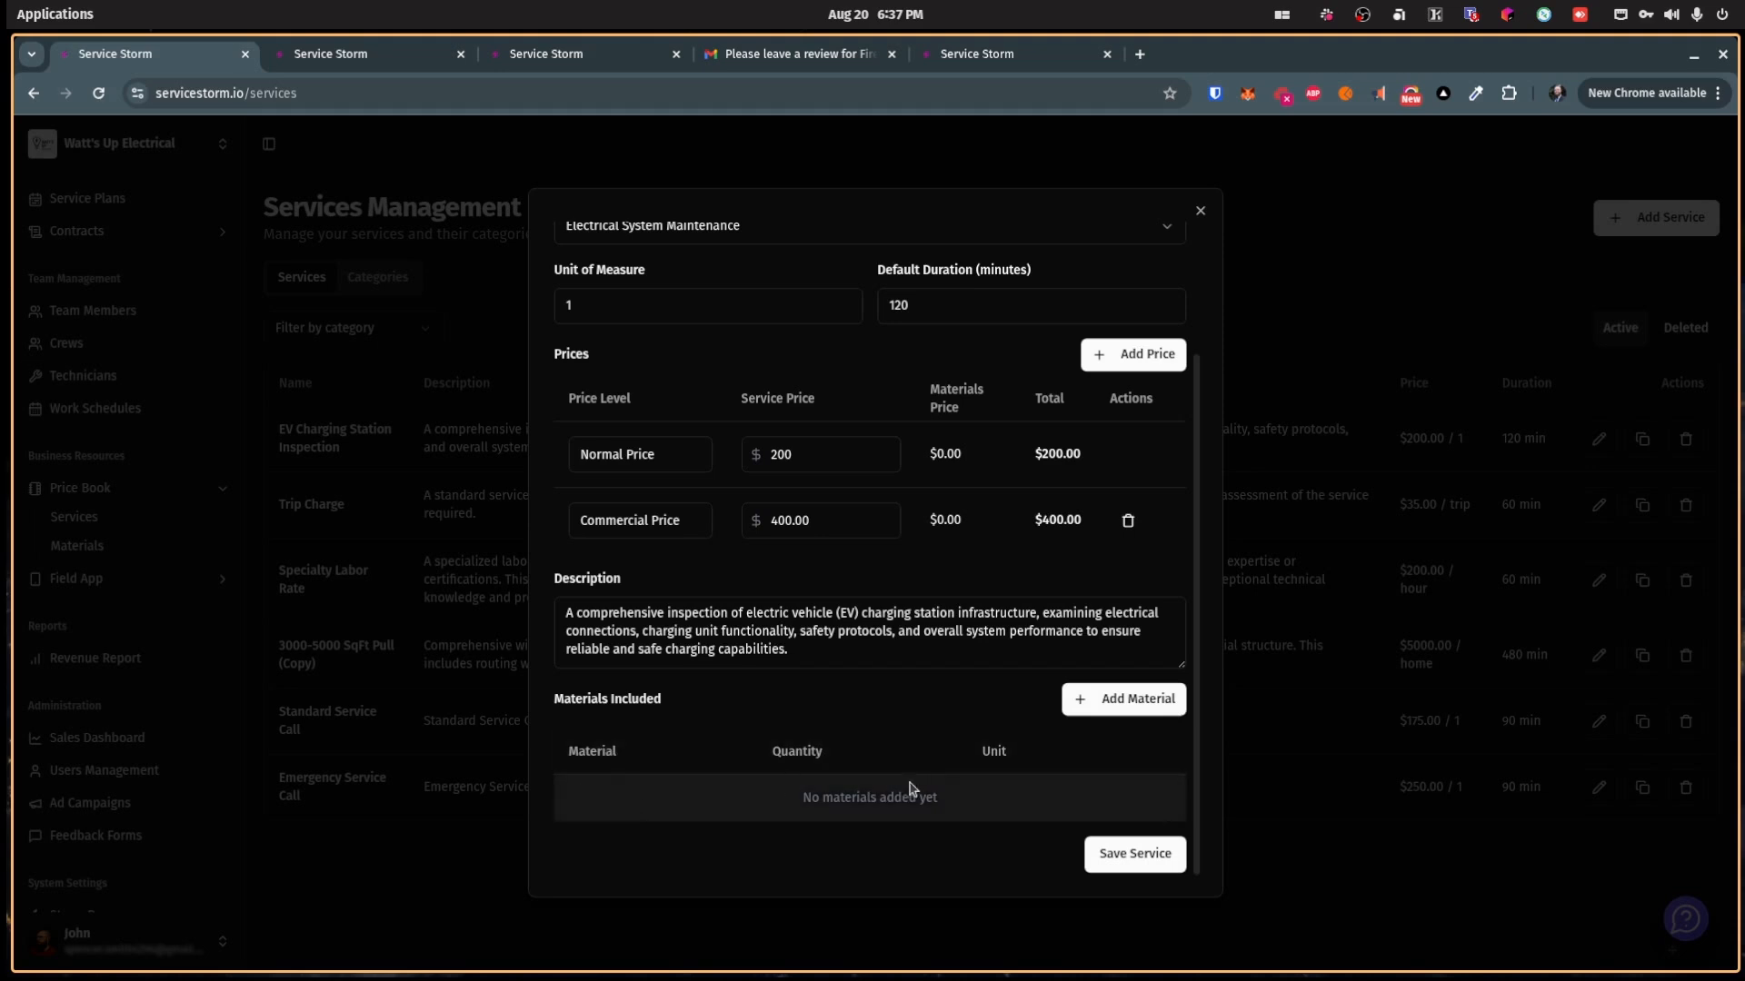
scroll(845, 724, up, 3)
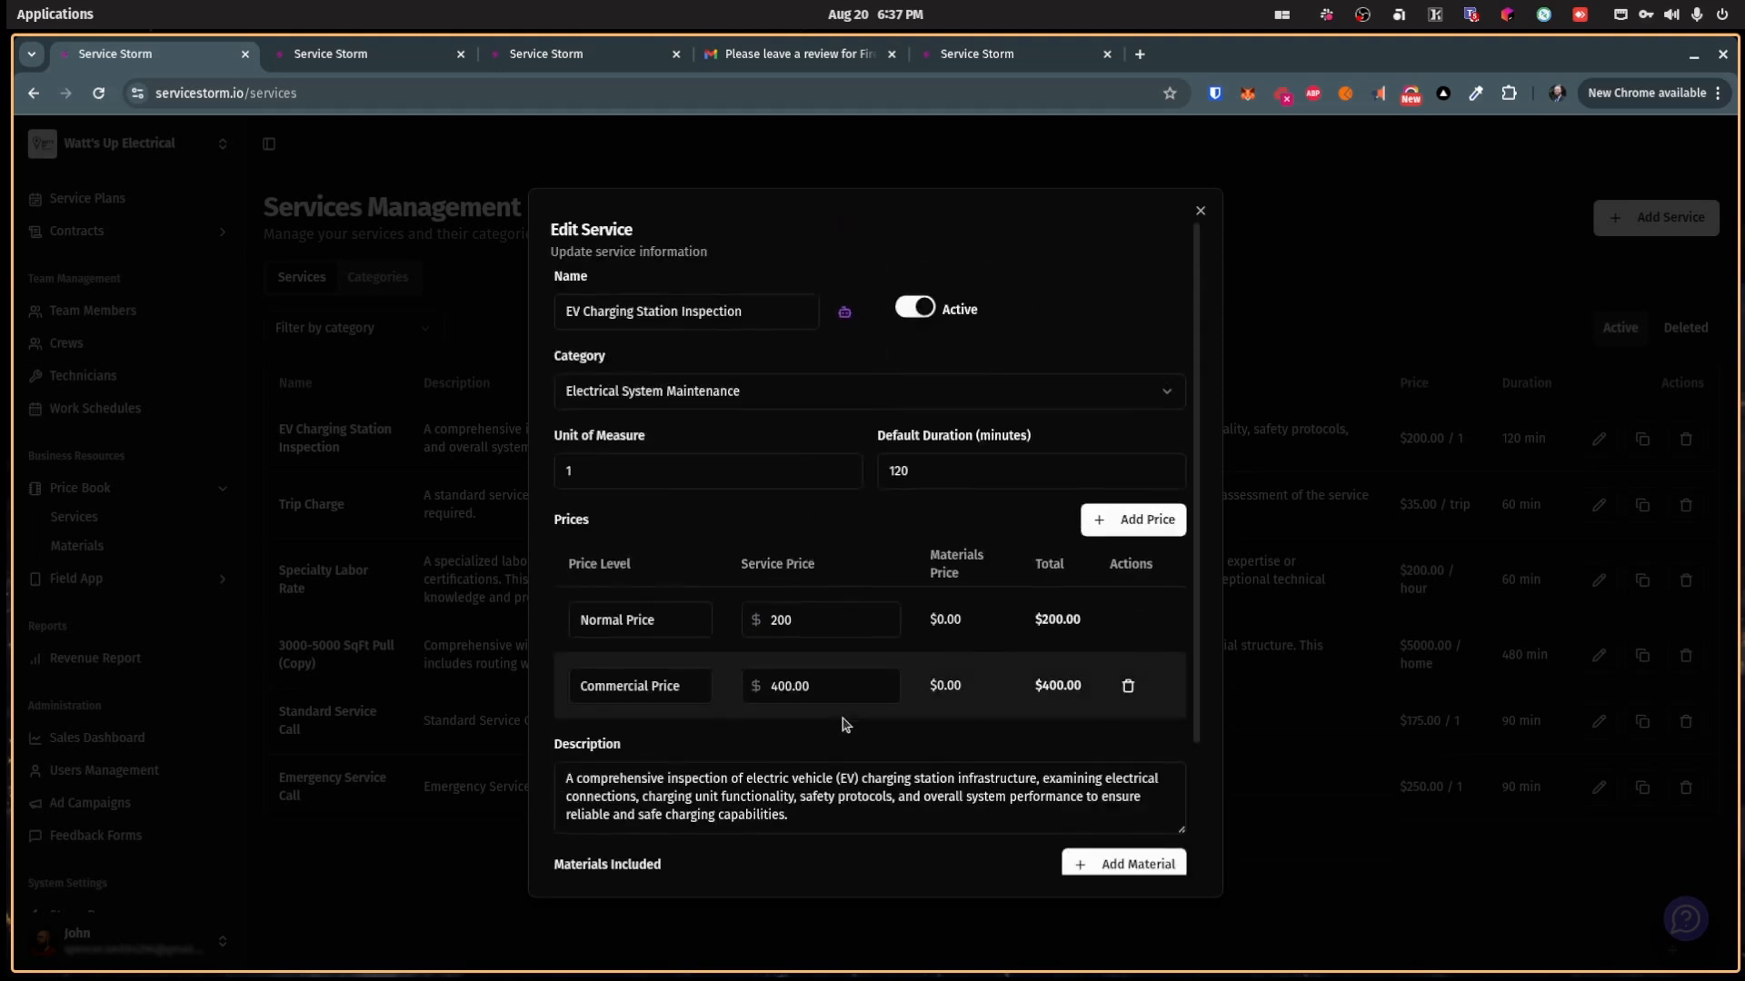
scroll(845, 724, down, 3)
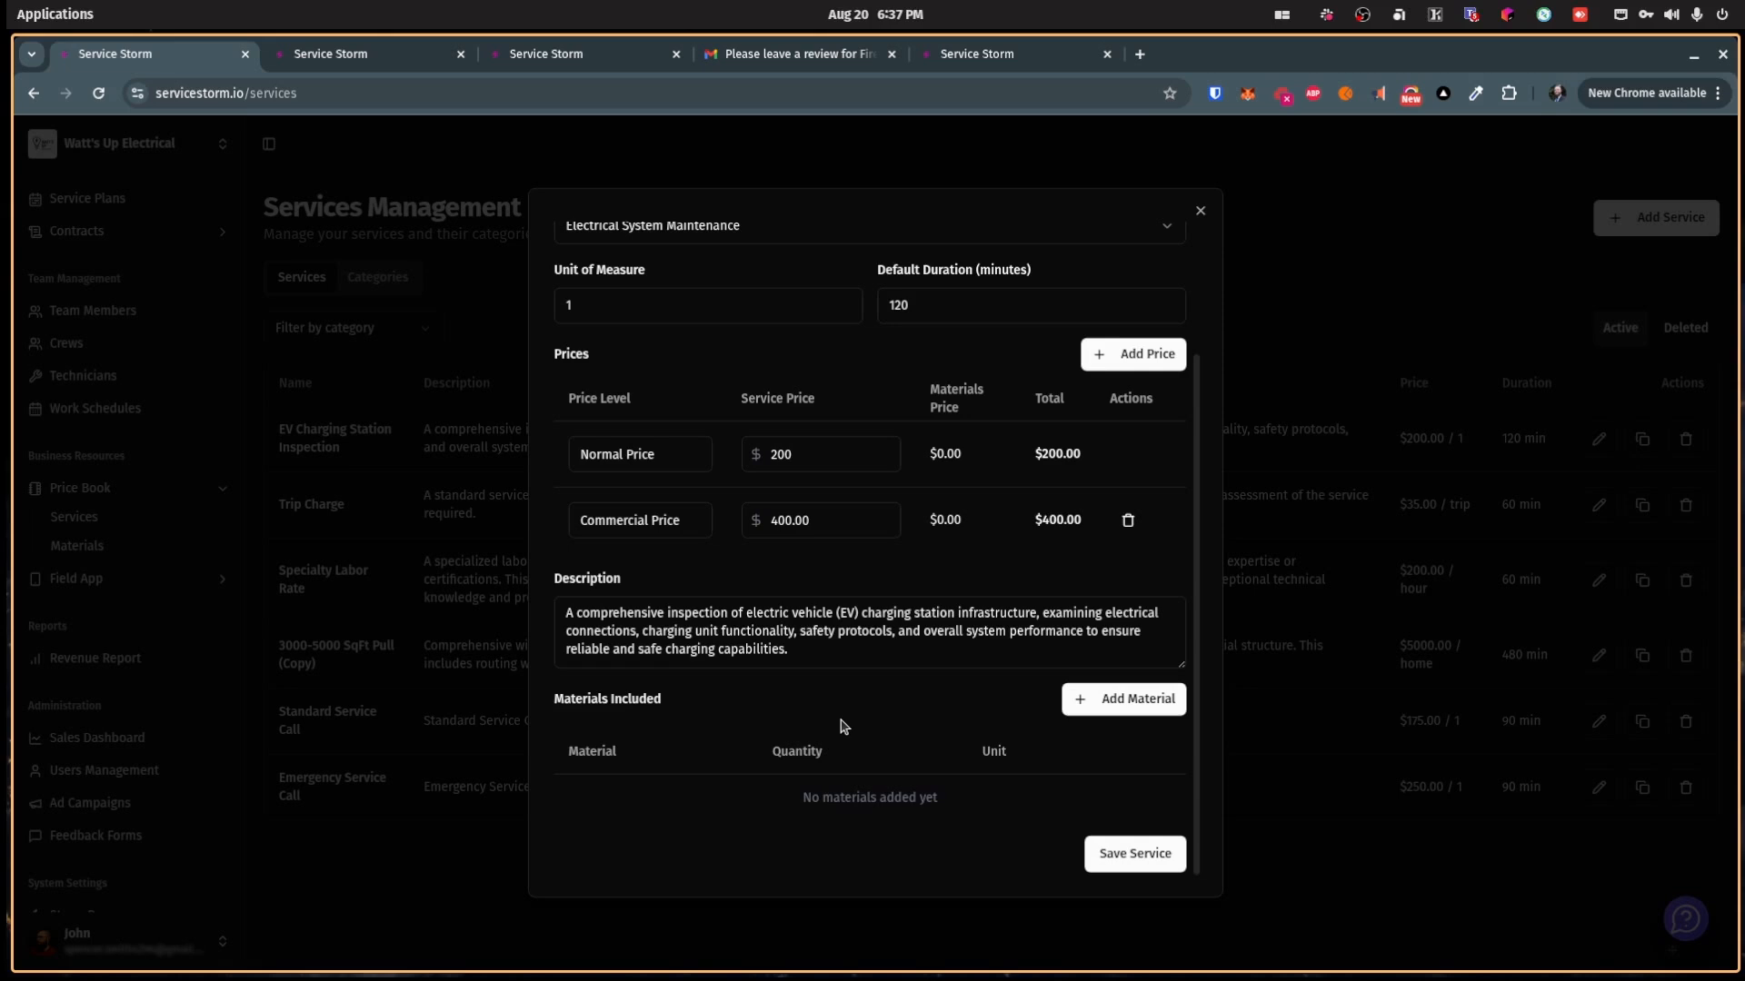
click(1200, 211)
click(77, 545)
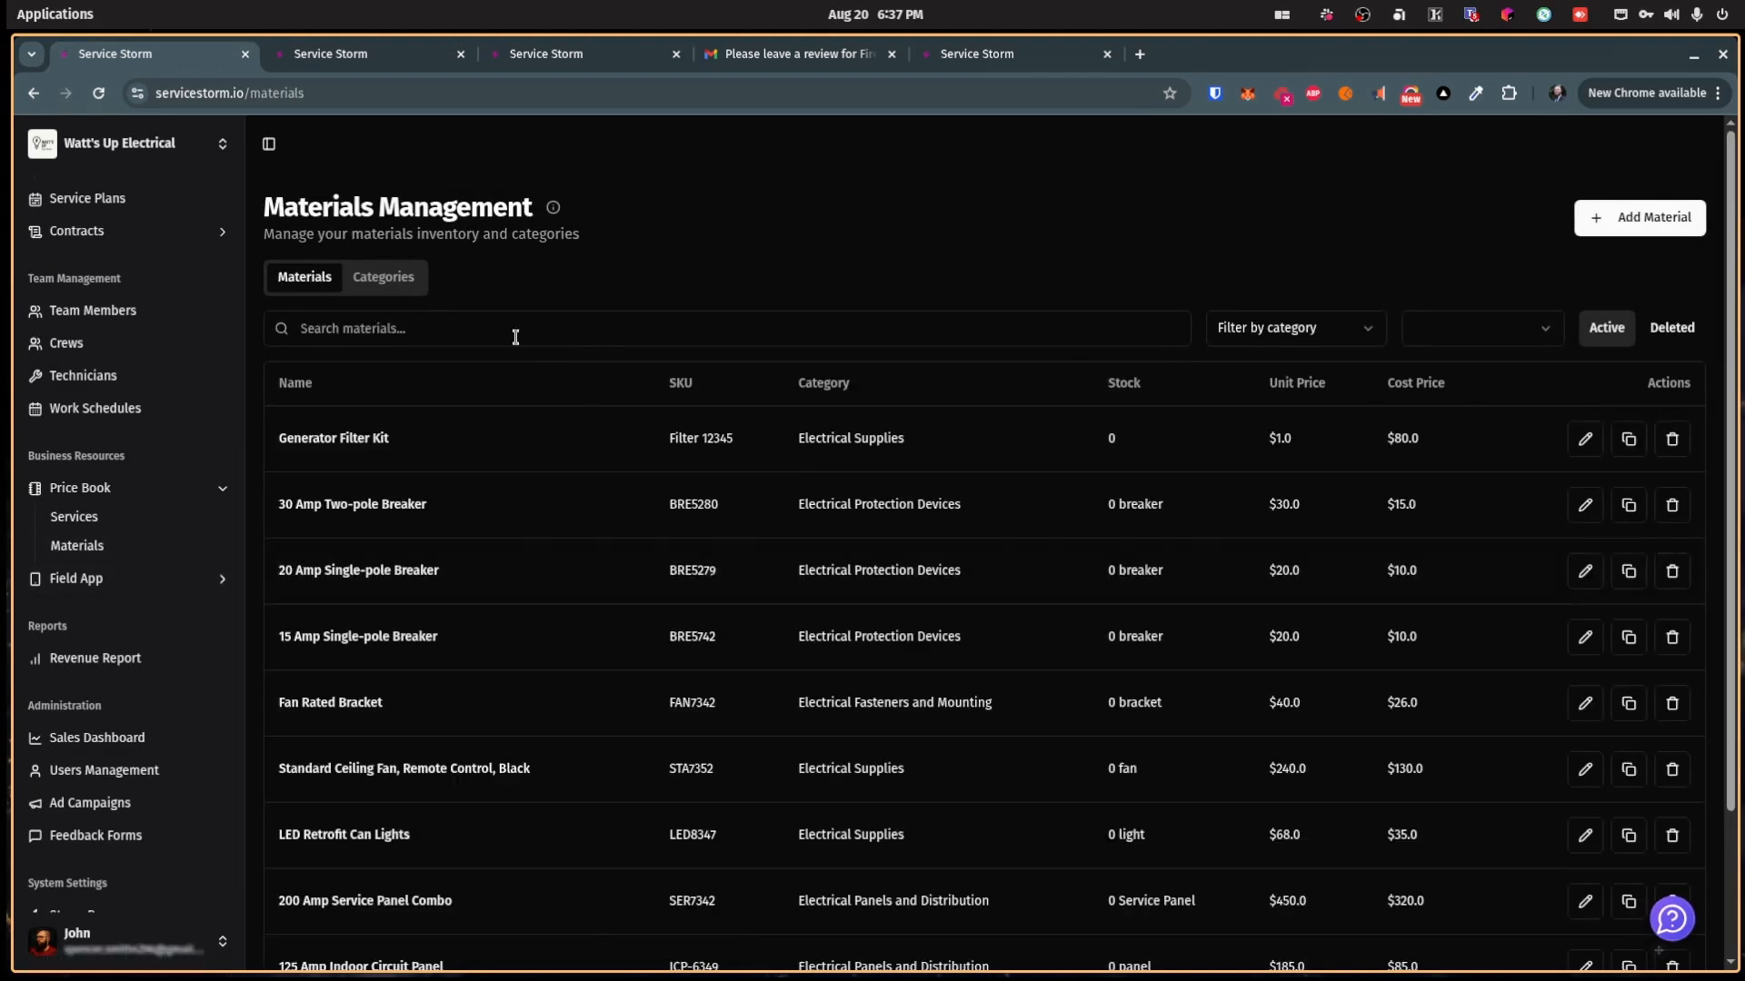
Step: View material categories, then open Add Material, check its Category choices, and close it unsaved
click(385, 277)
click(304, 280)
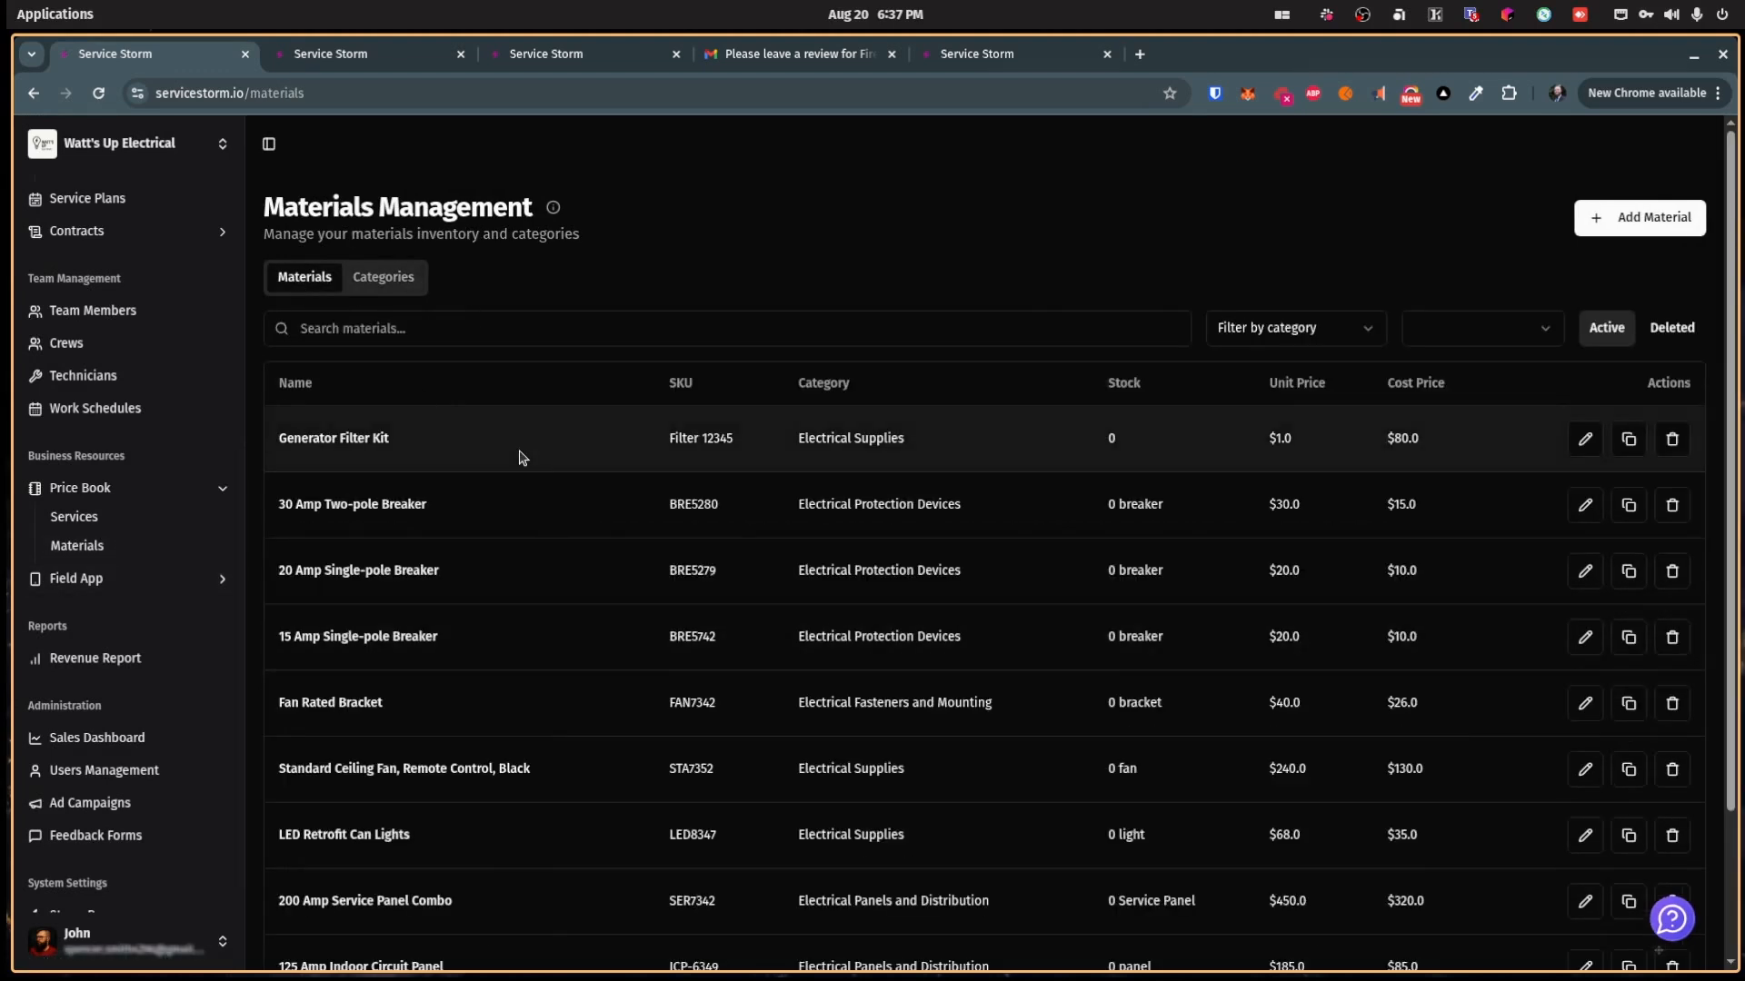
click(1592, 218)
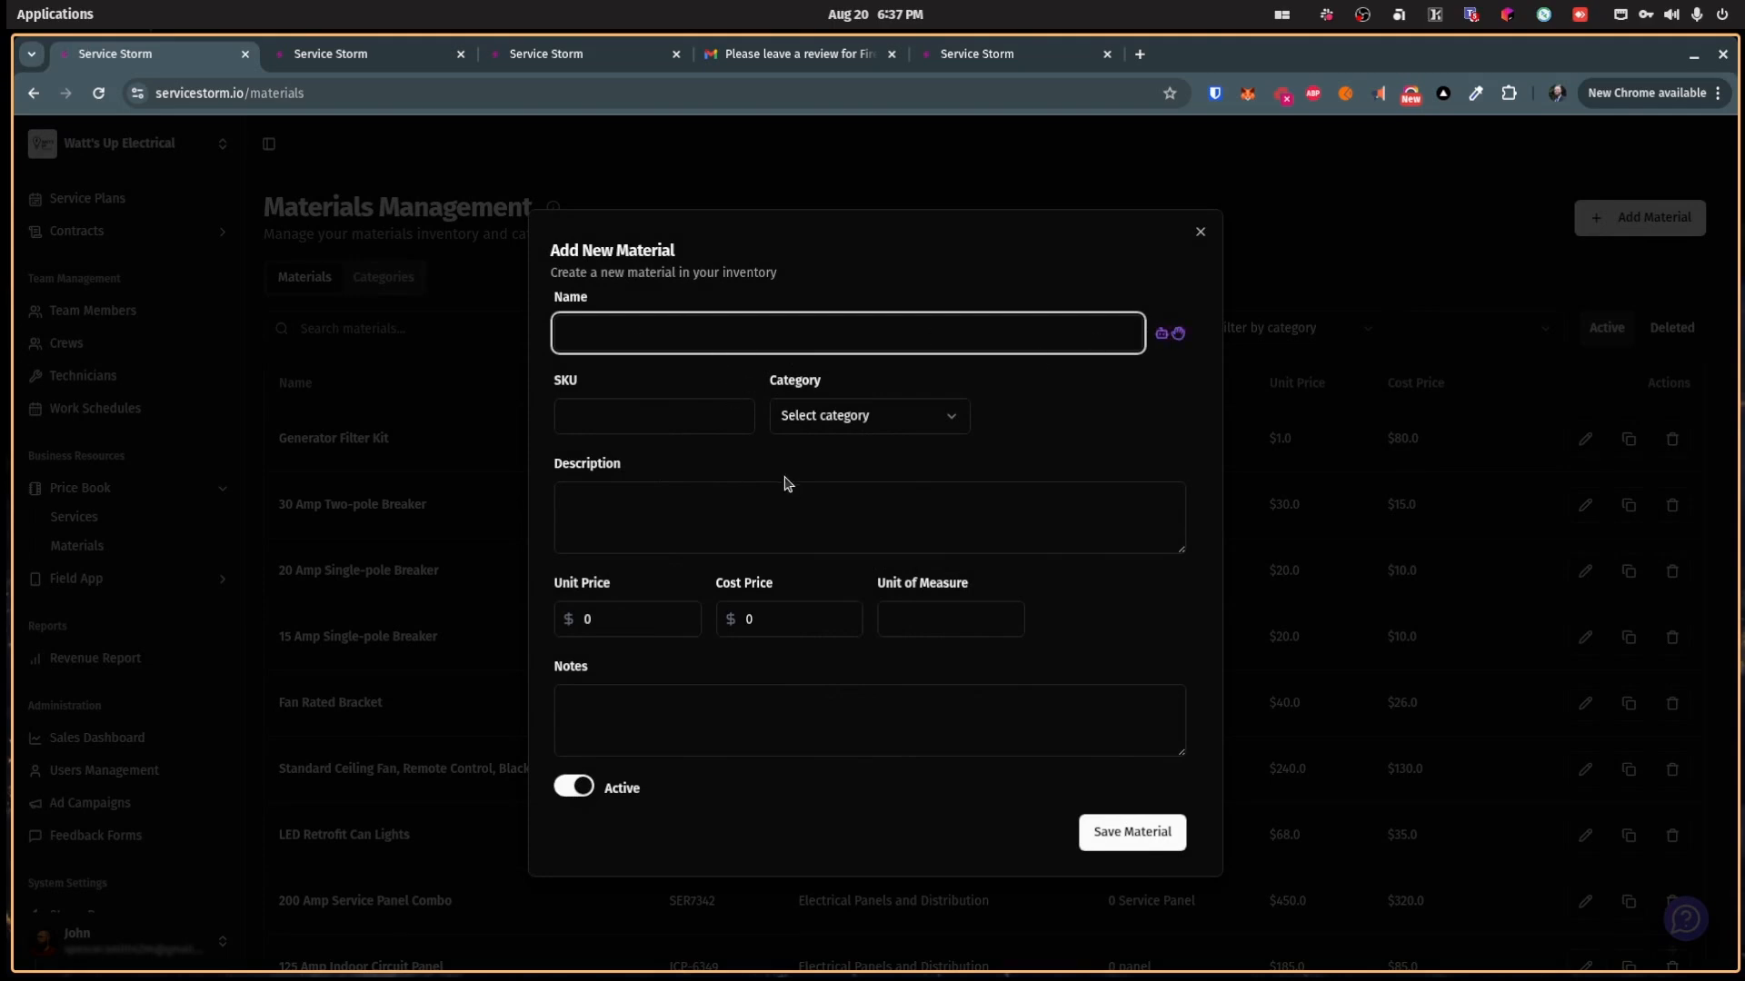
click(891, 420)
click(853, 413)
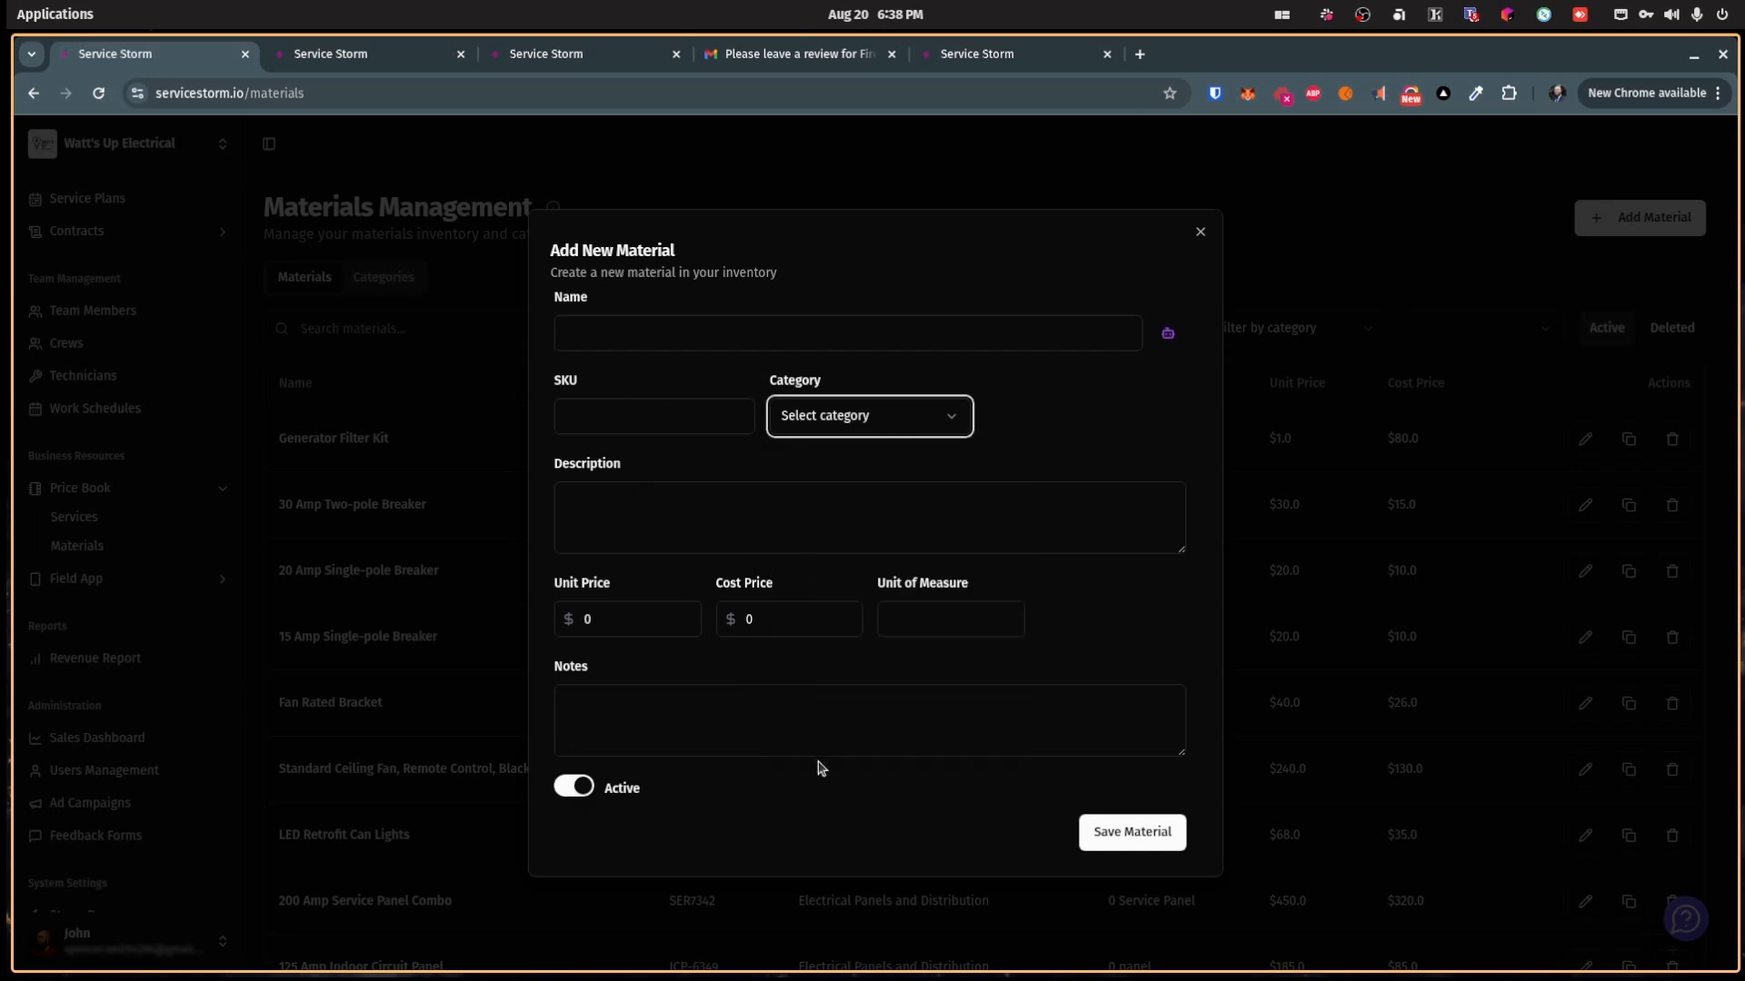
click(1199, 233)
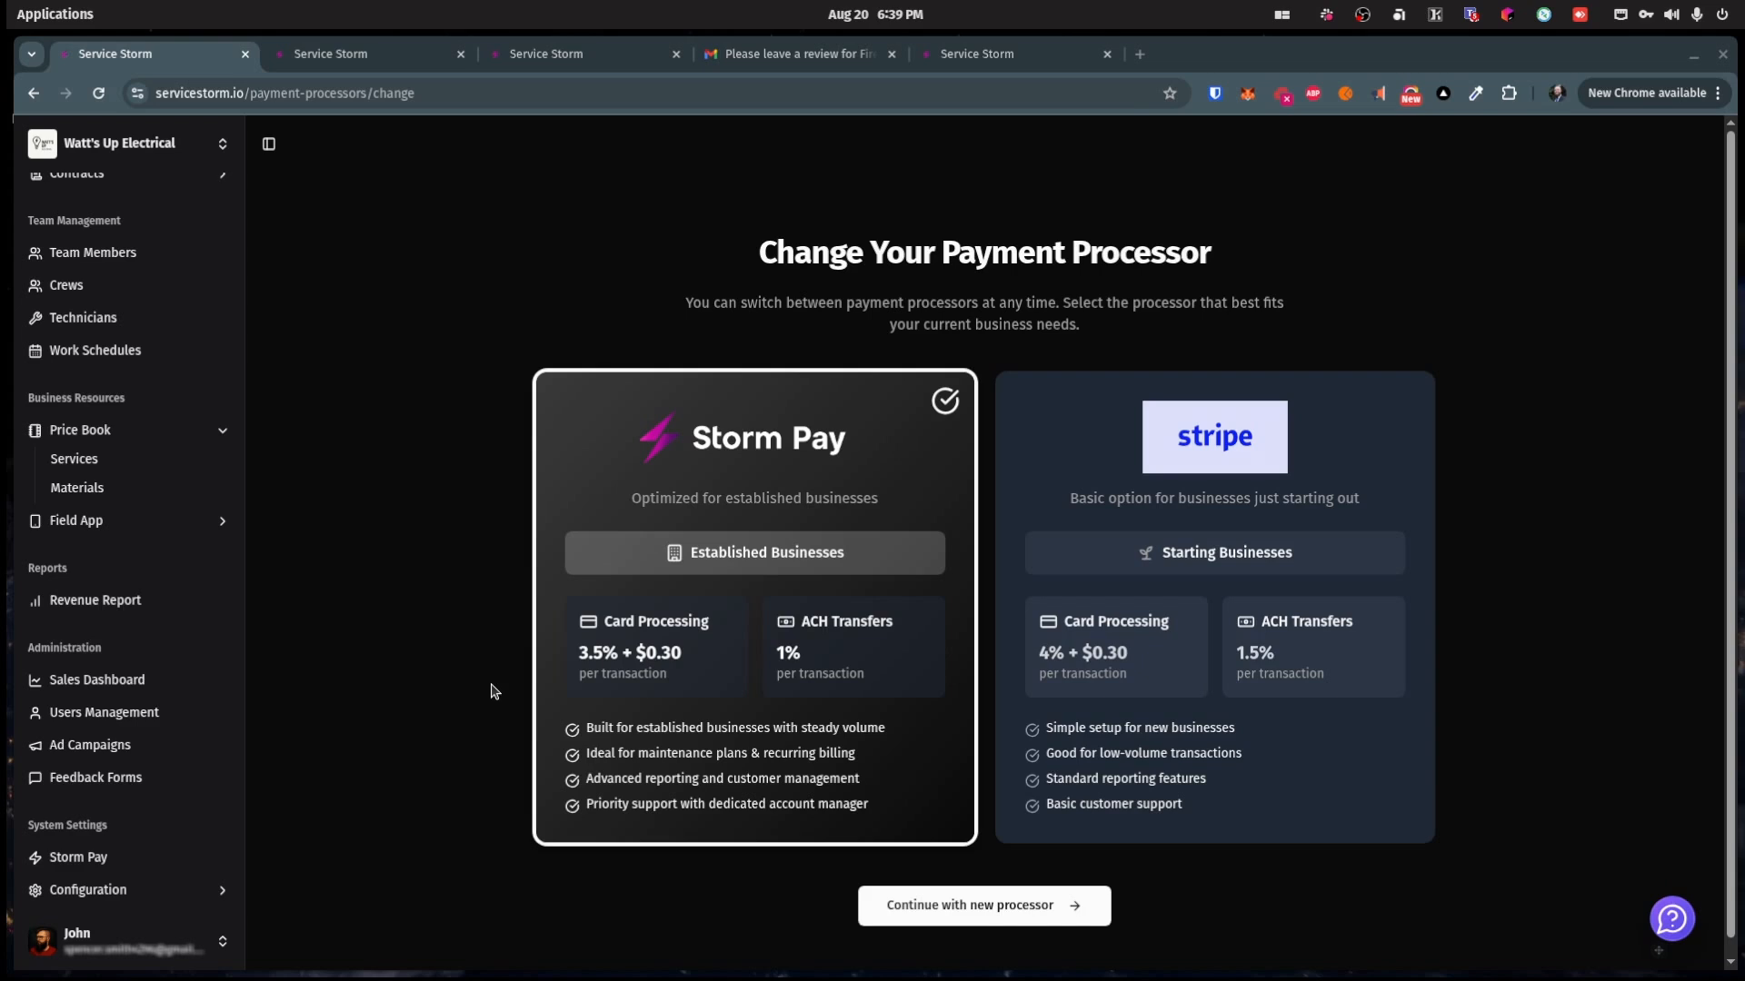
Step: Select Stripe as the new payment processor and continue, then expand Configuration
click(1345, 627)
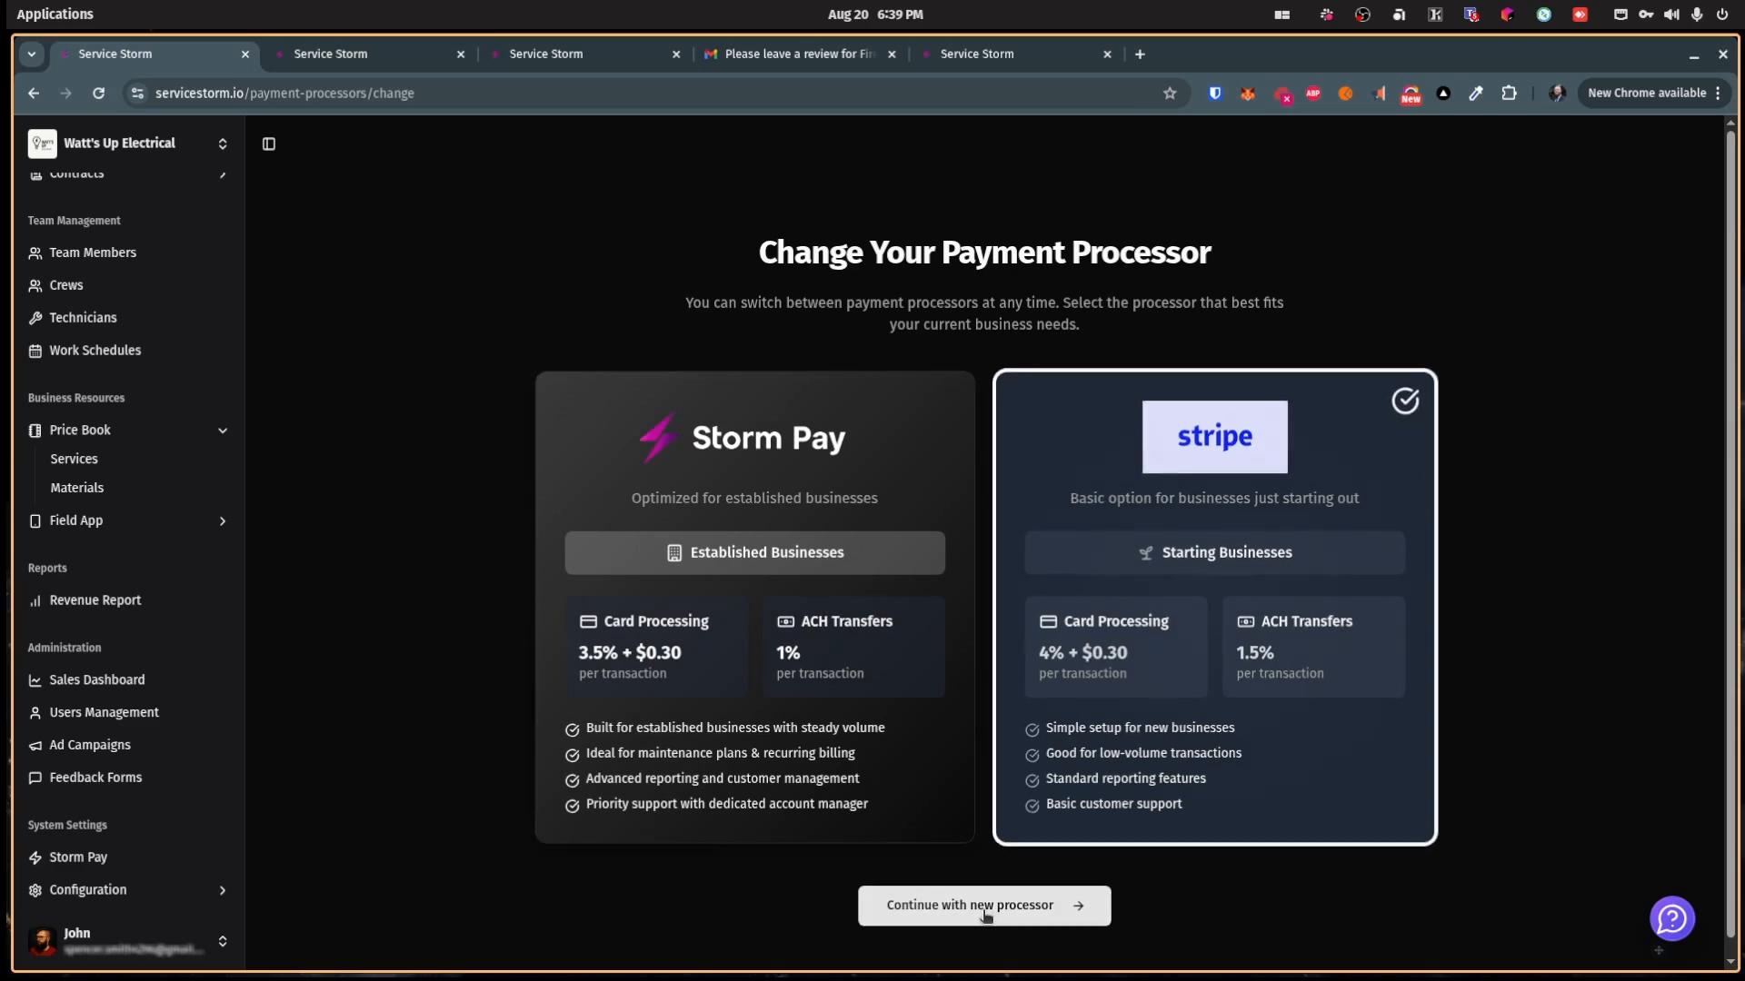
click(989, 908)
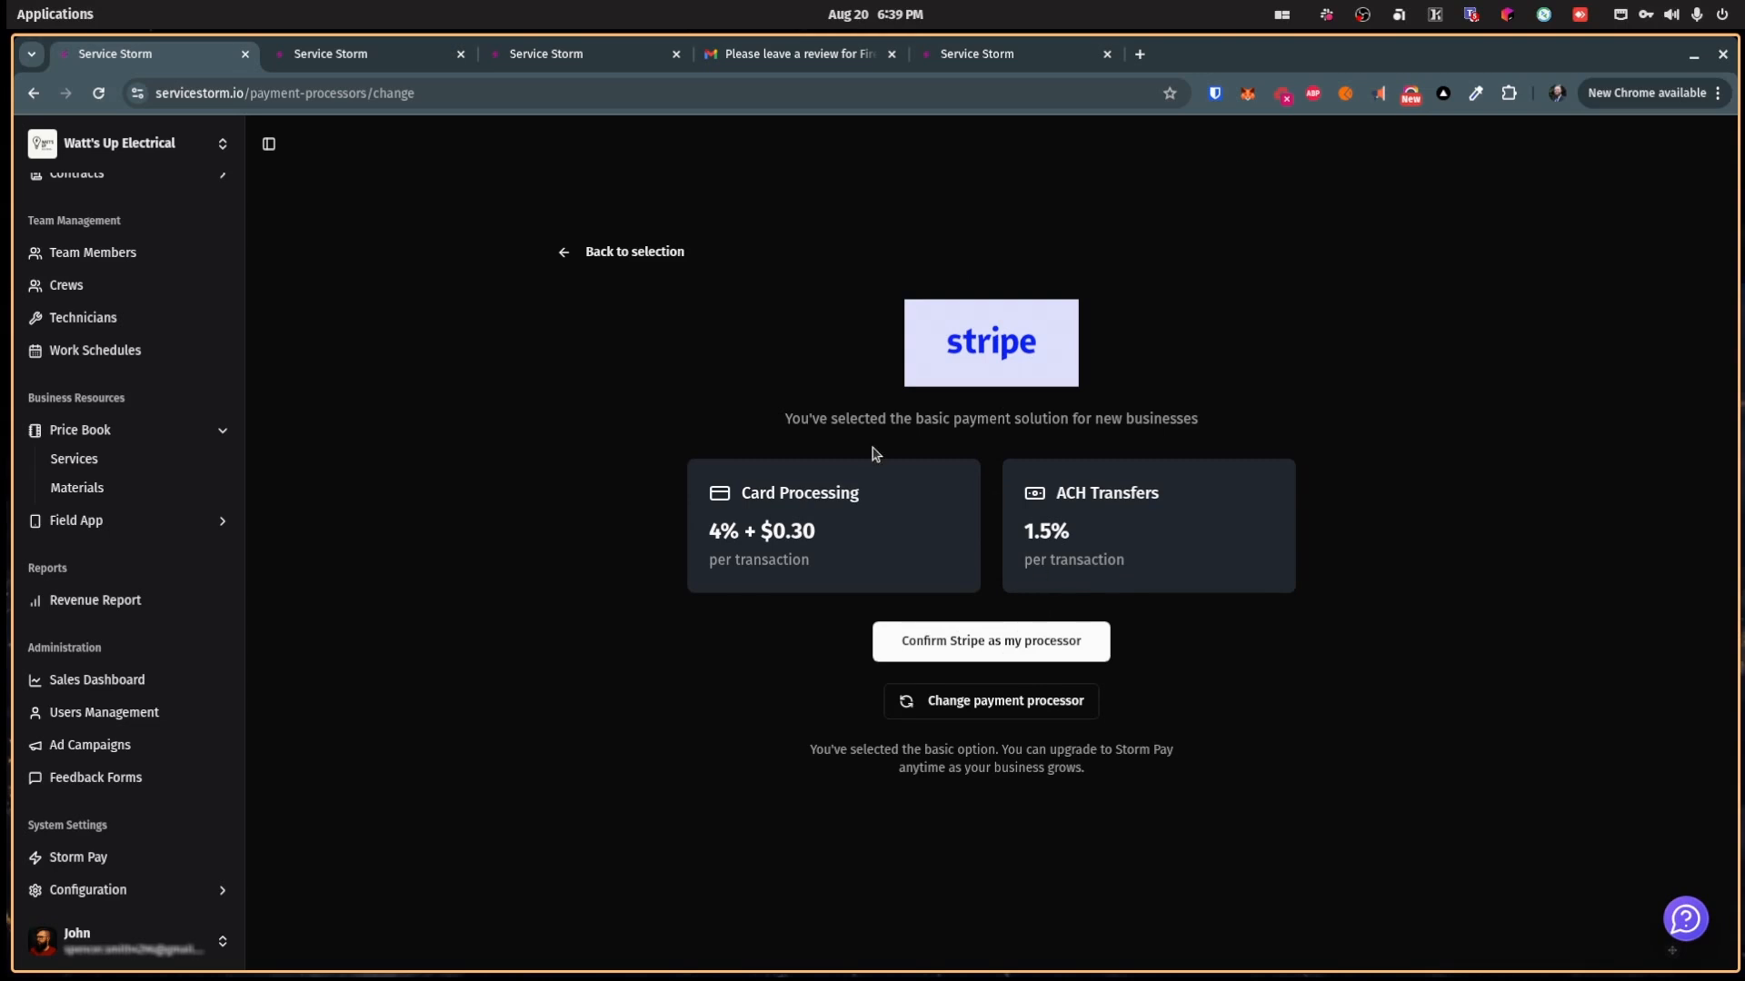
click(121, 890)
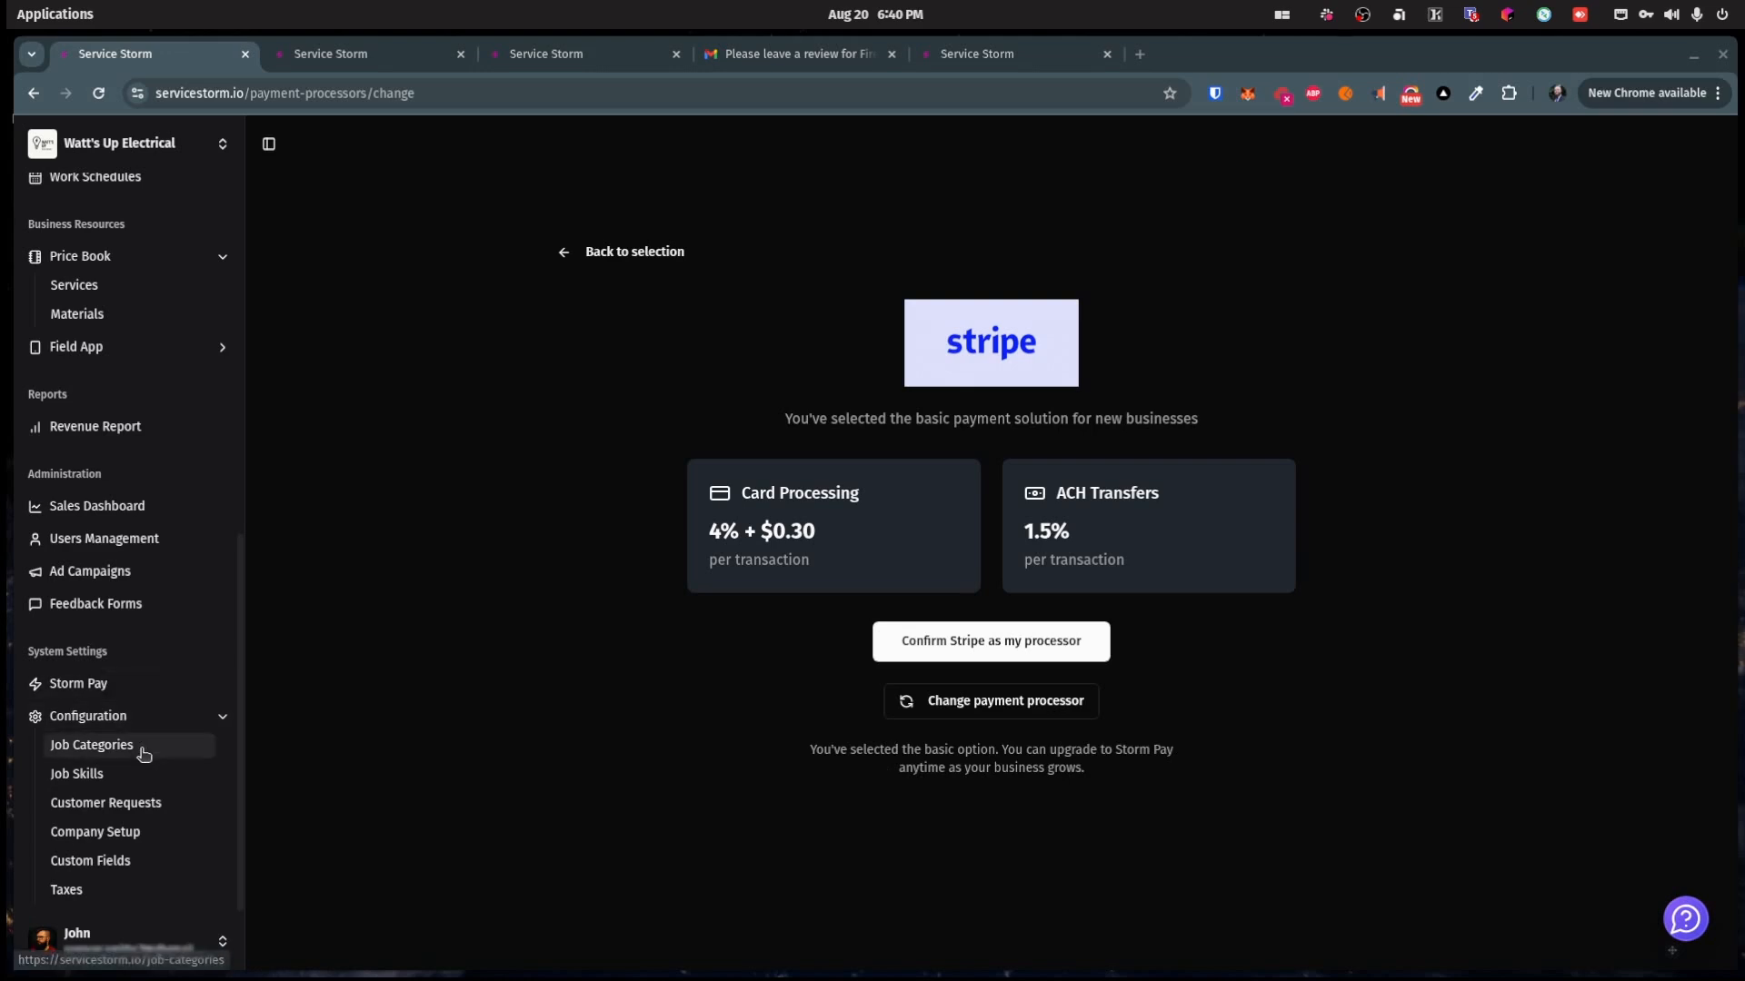
click(126, 747)
Step: Browse the Job Skills, Customer Requests, Company Setup steps, Custom Fields and Taxes pages
click(125, 773)
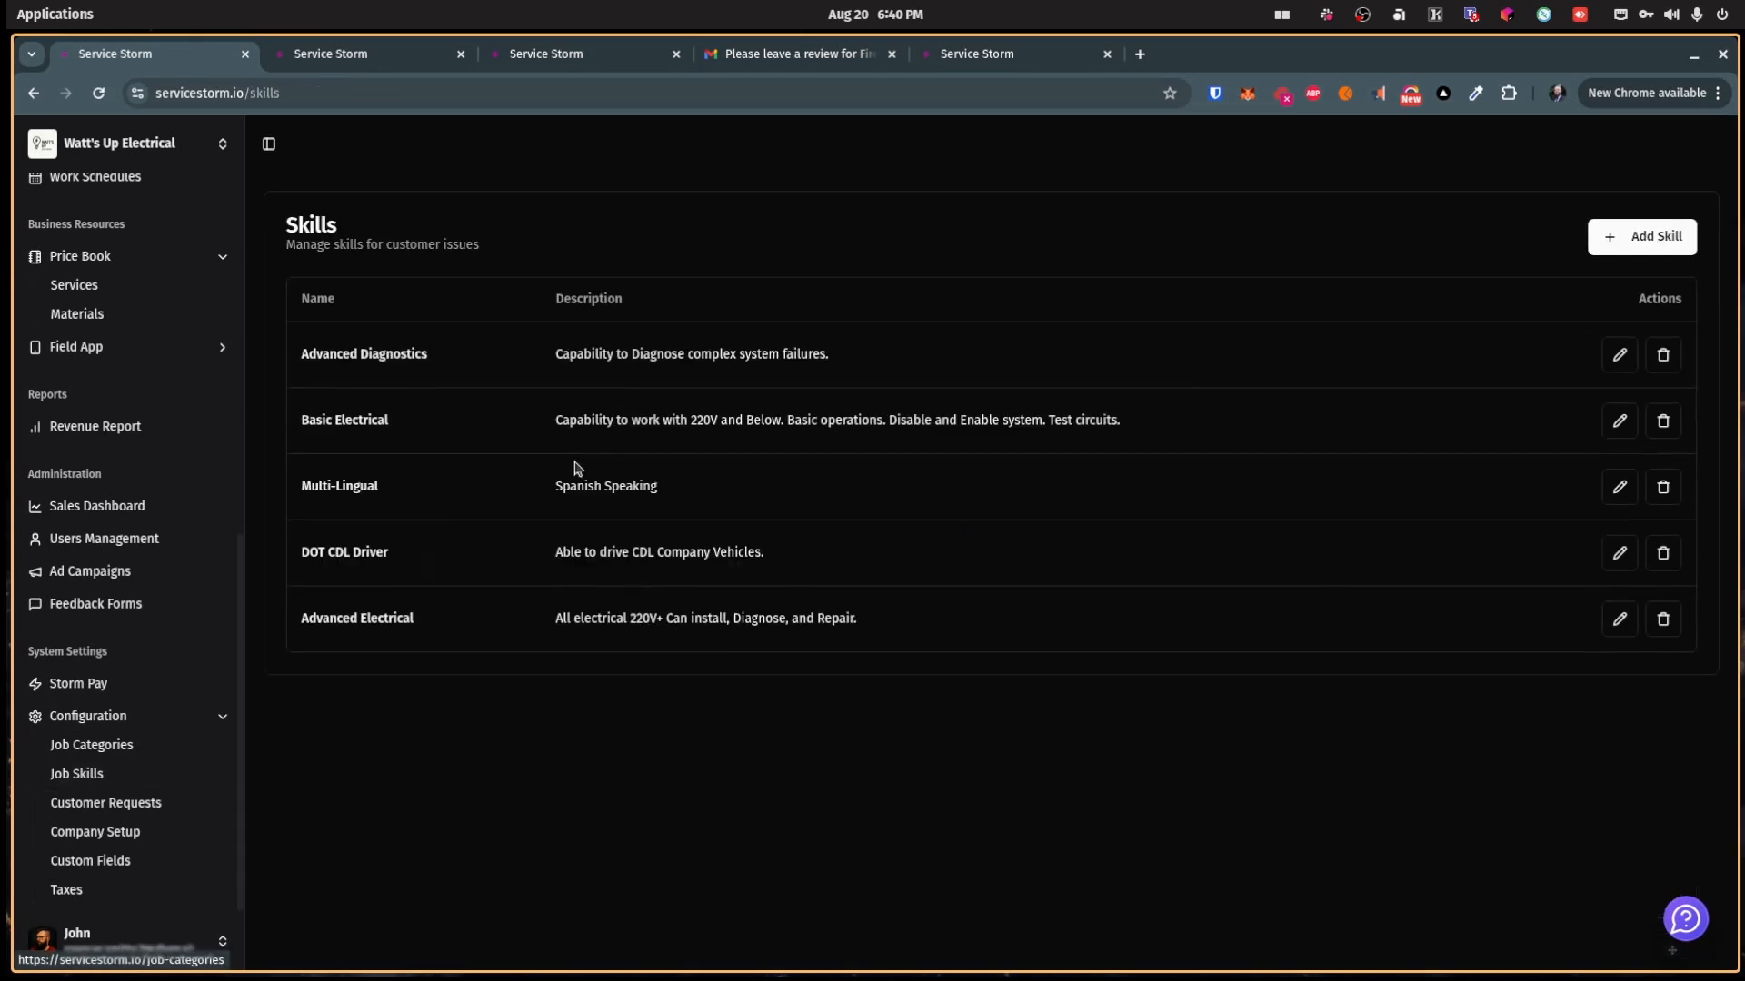
click(171, 804)
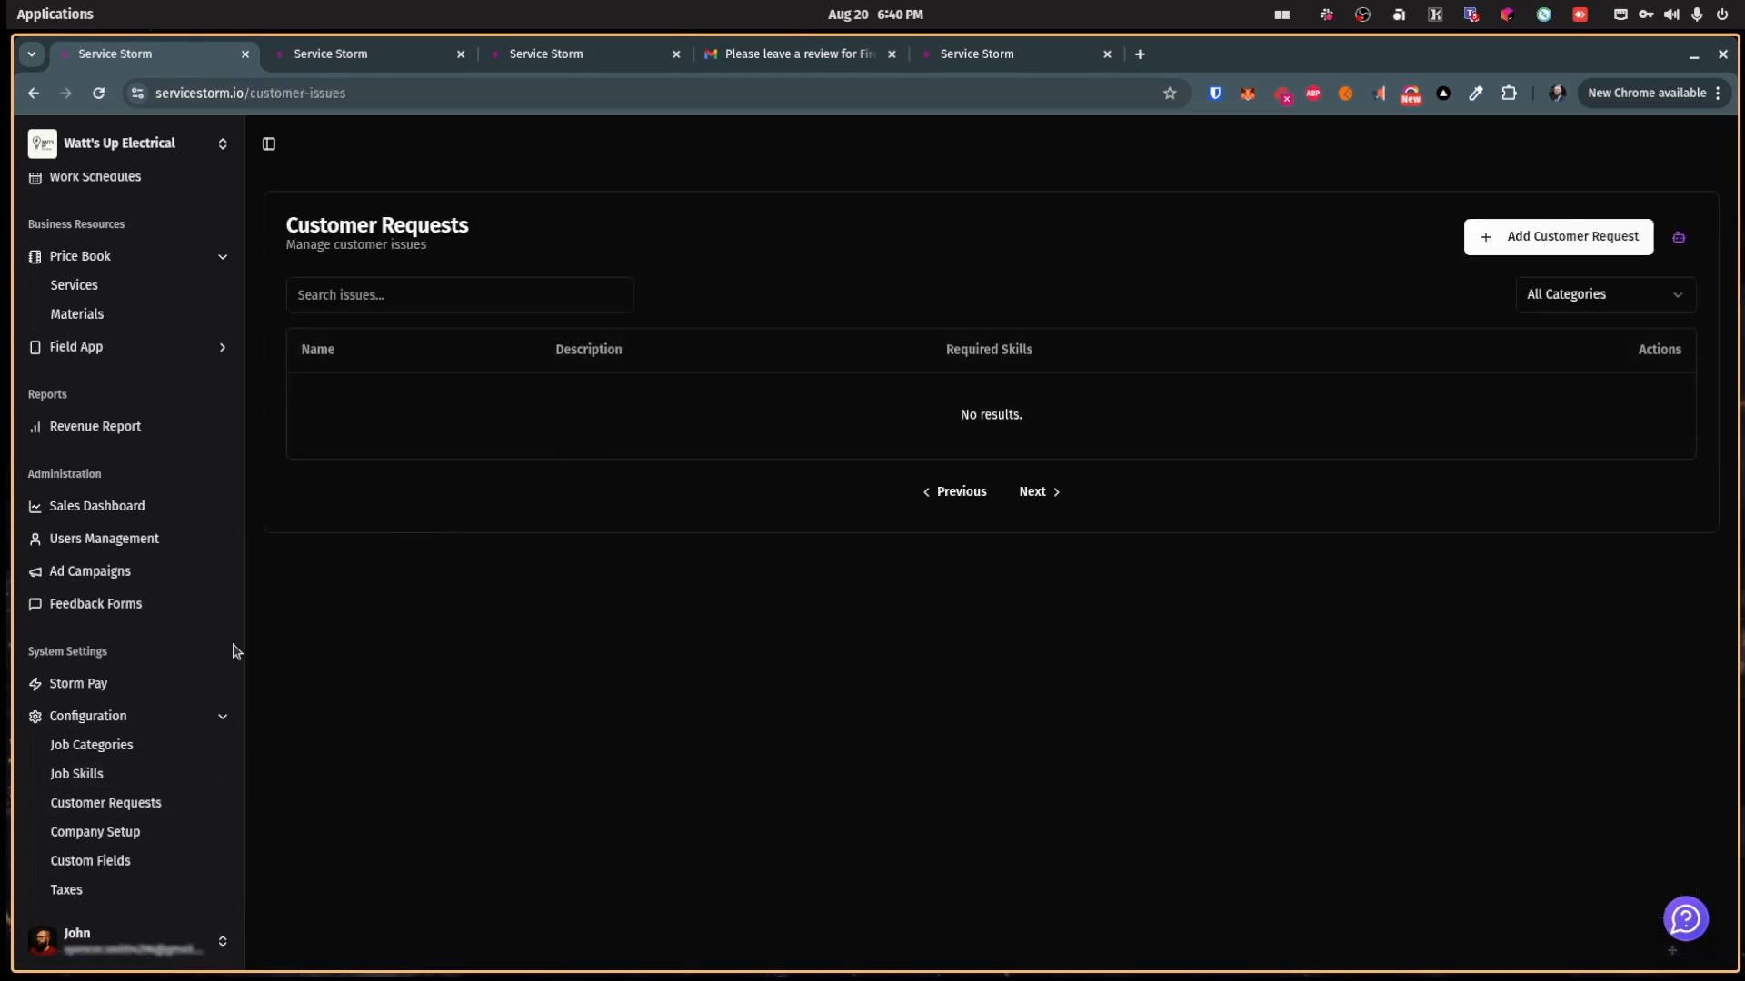
click(110, 840)
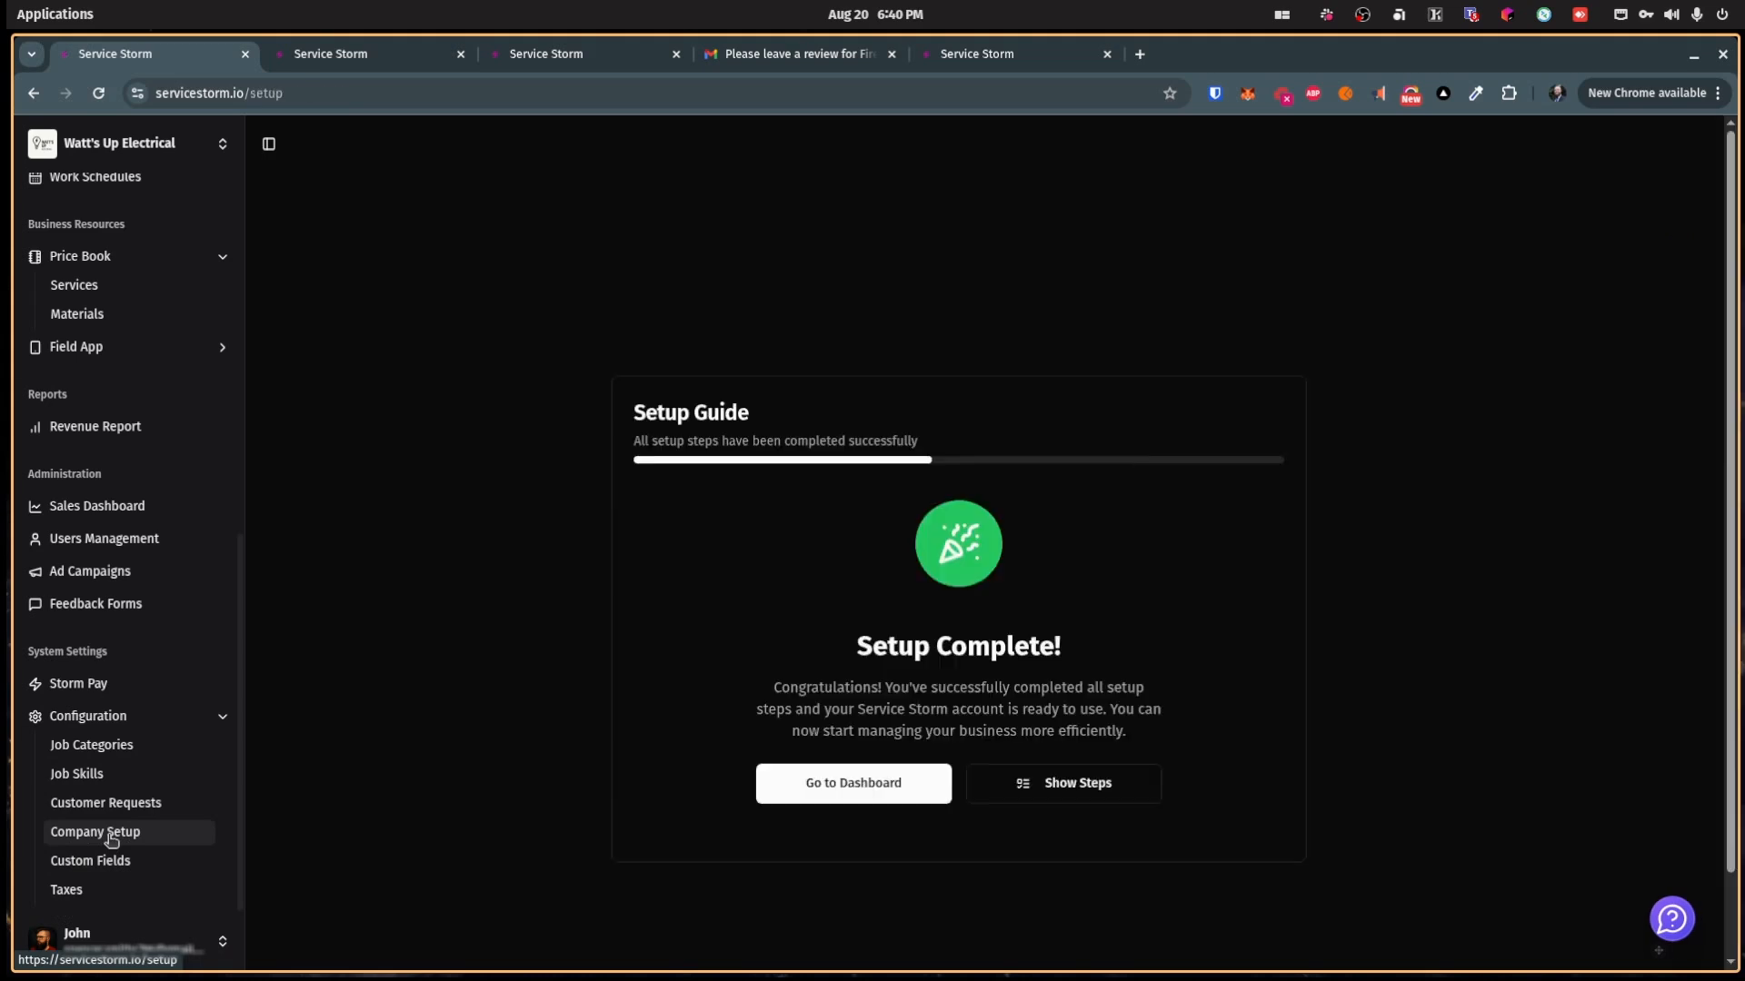
click(1036, 893)
scroll(948, 480, down, 2)
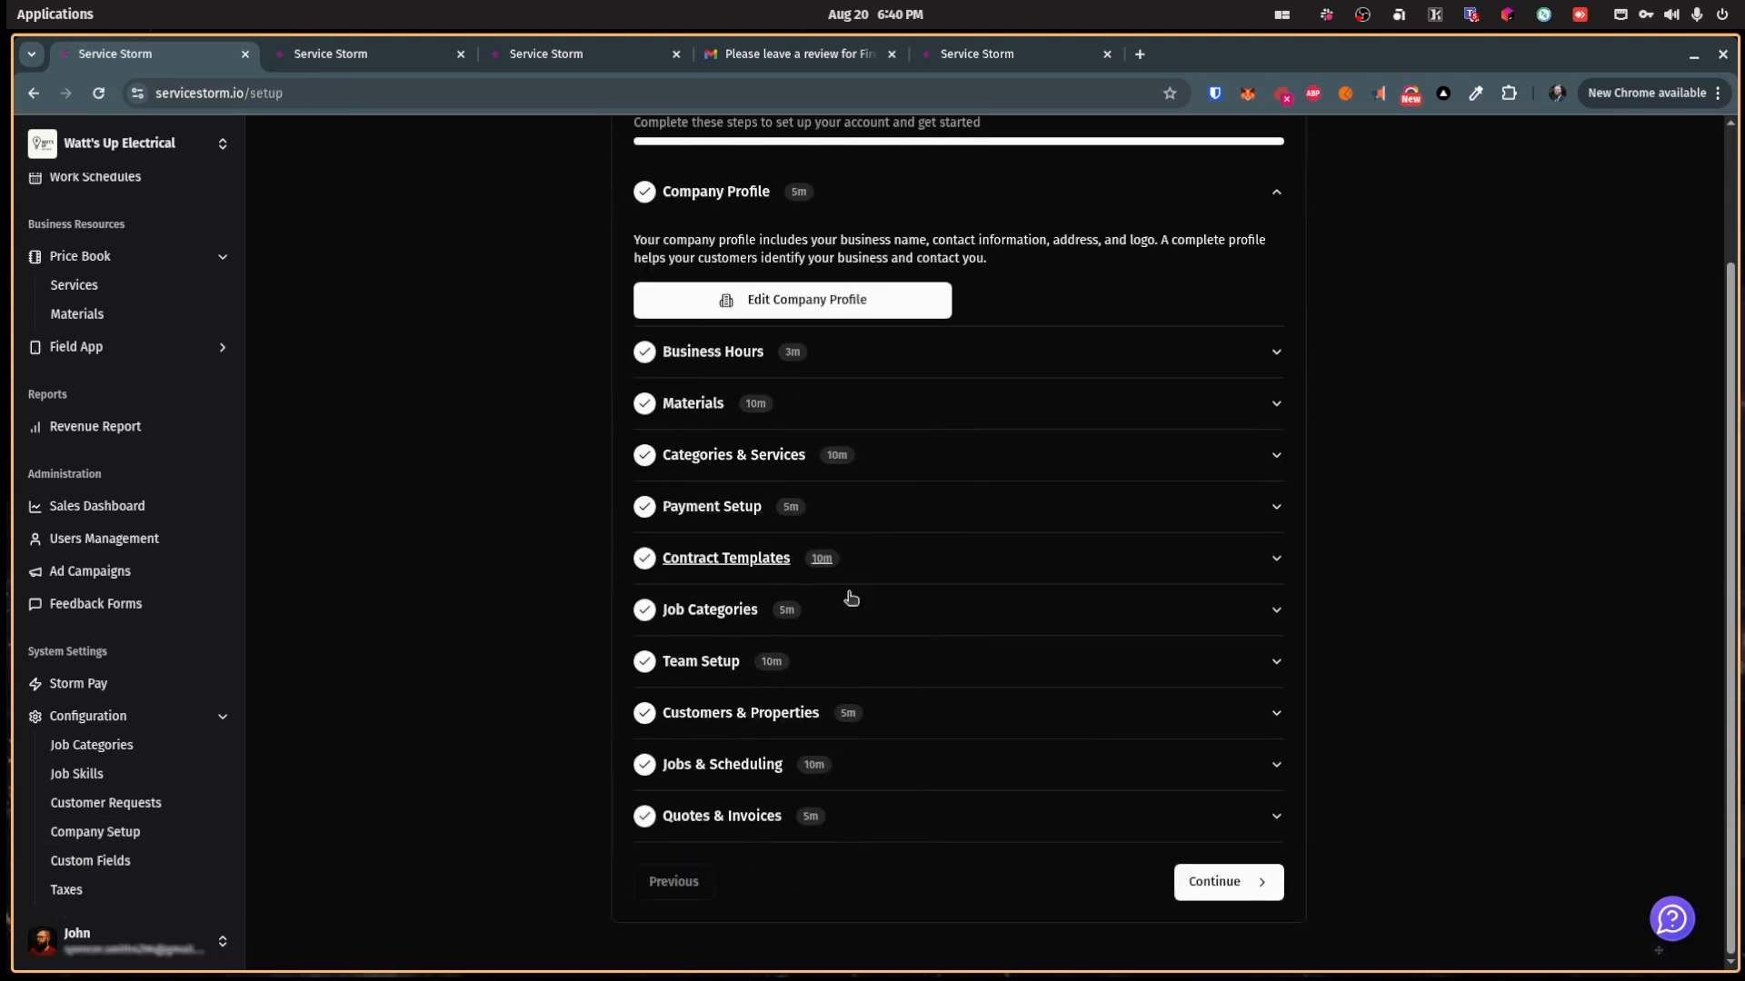
click(159, 861)
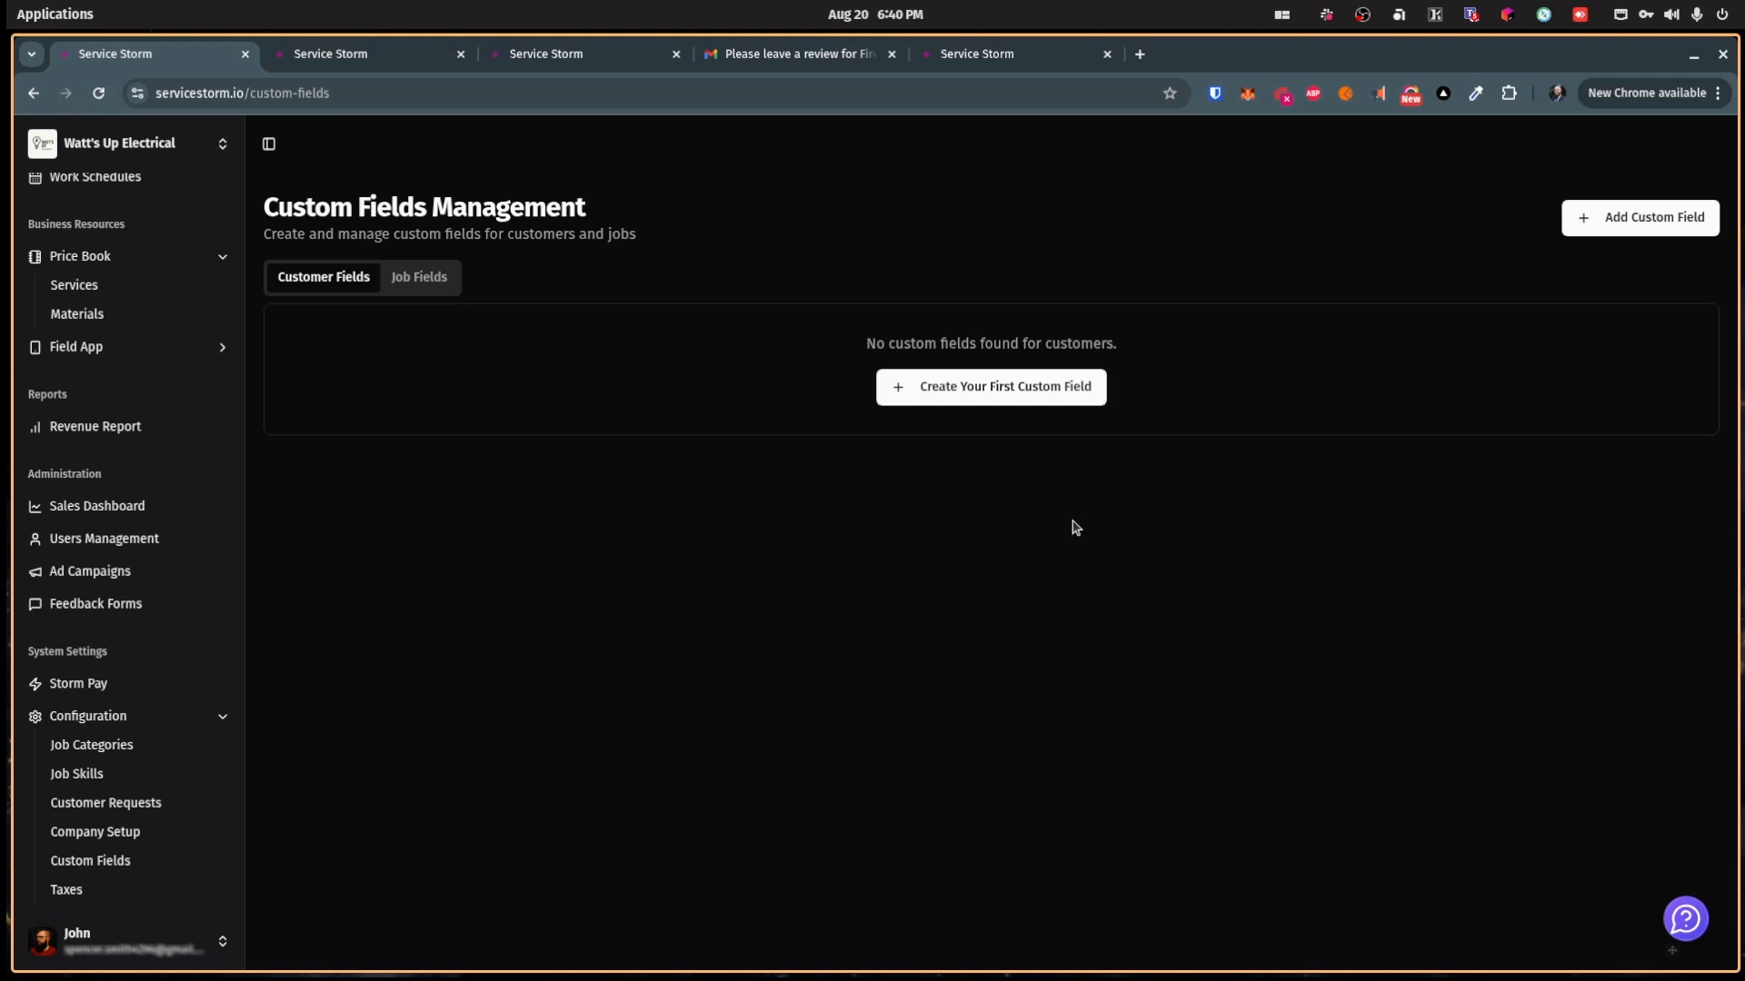
click(134, 889)
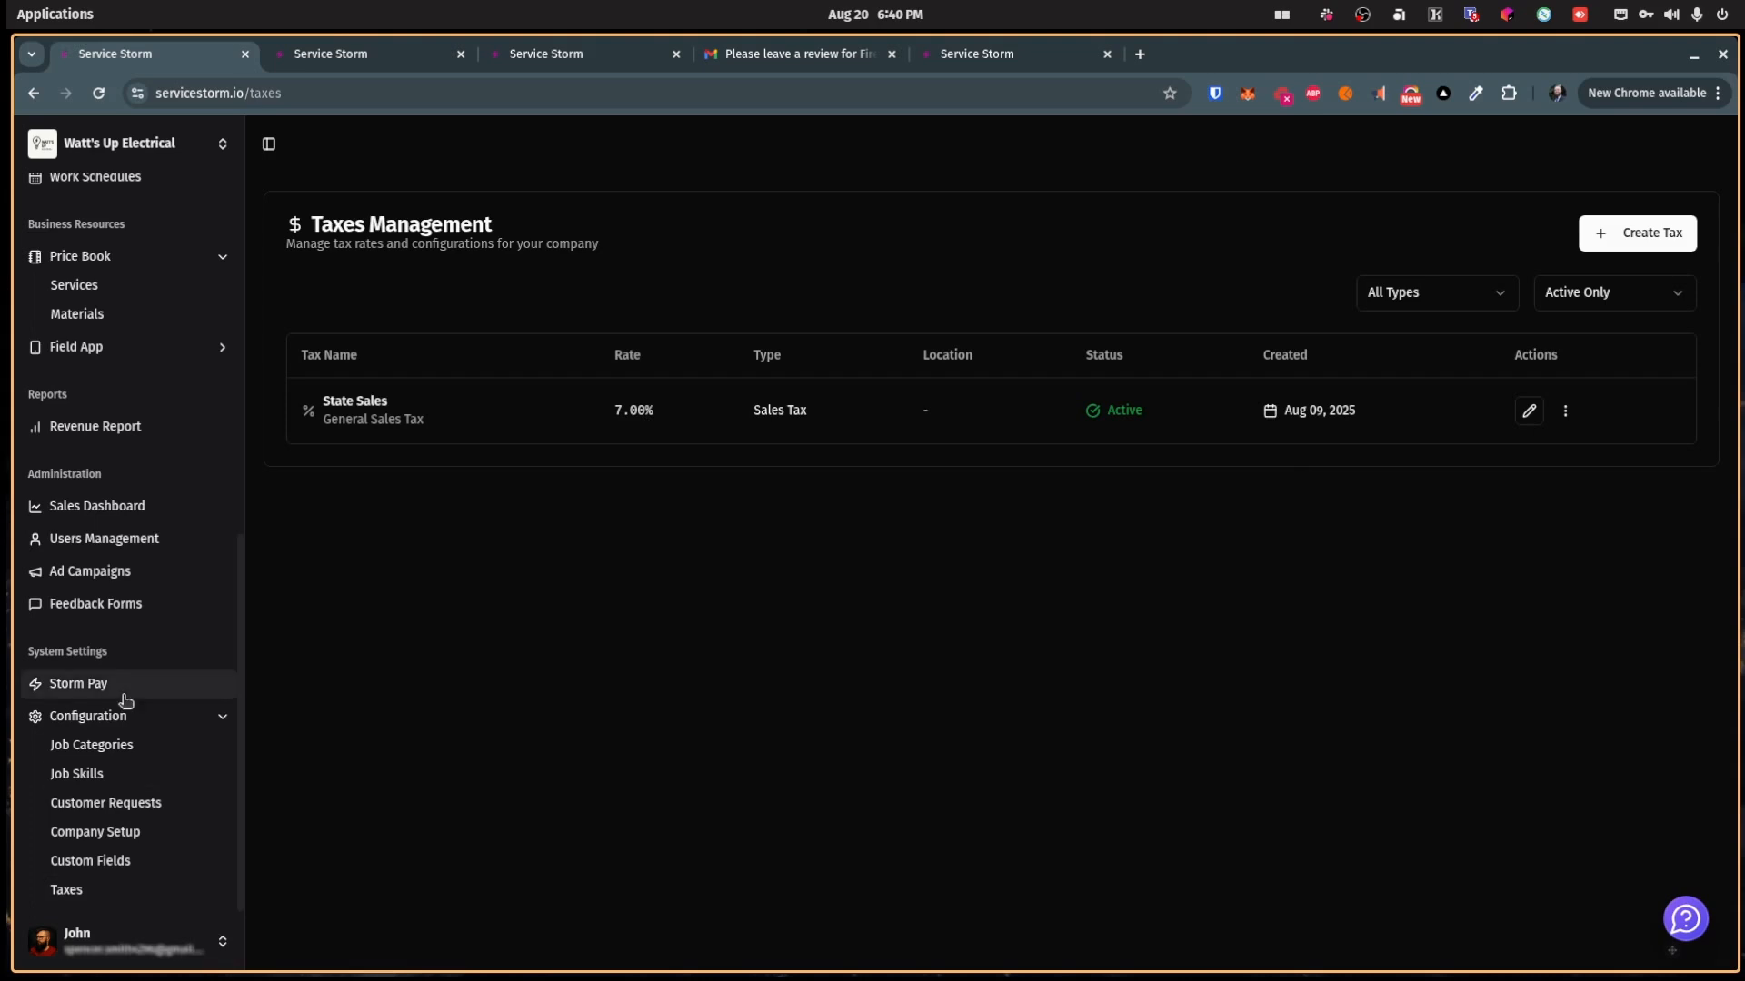
scroll(147, 779, up, 8)
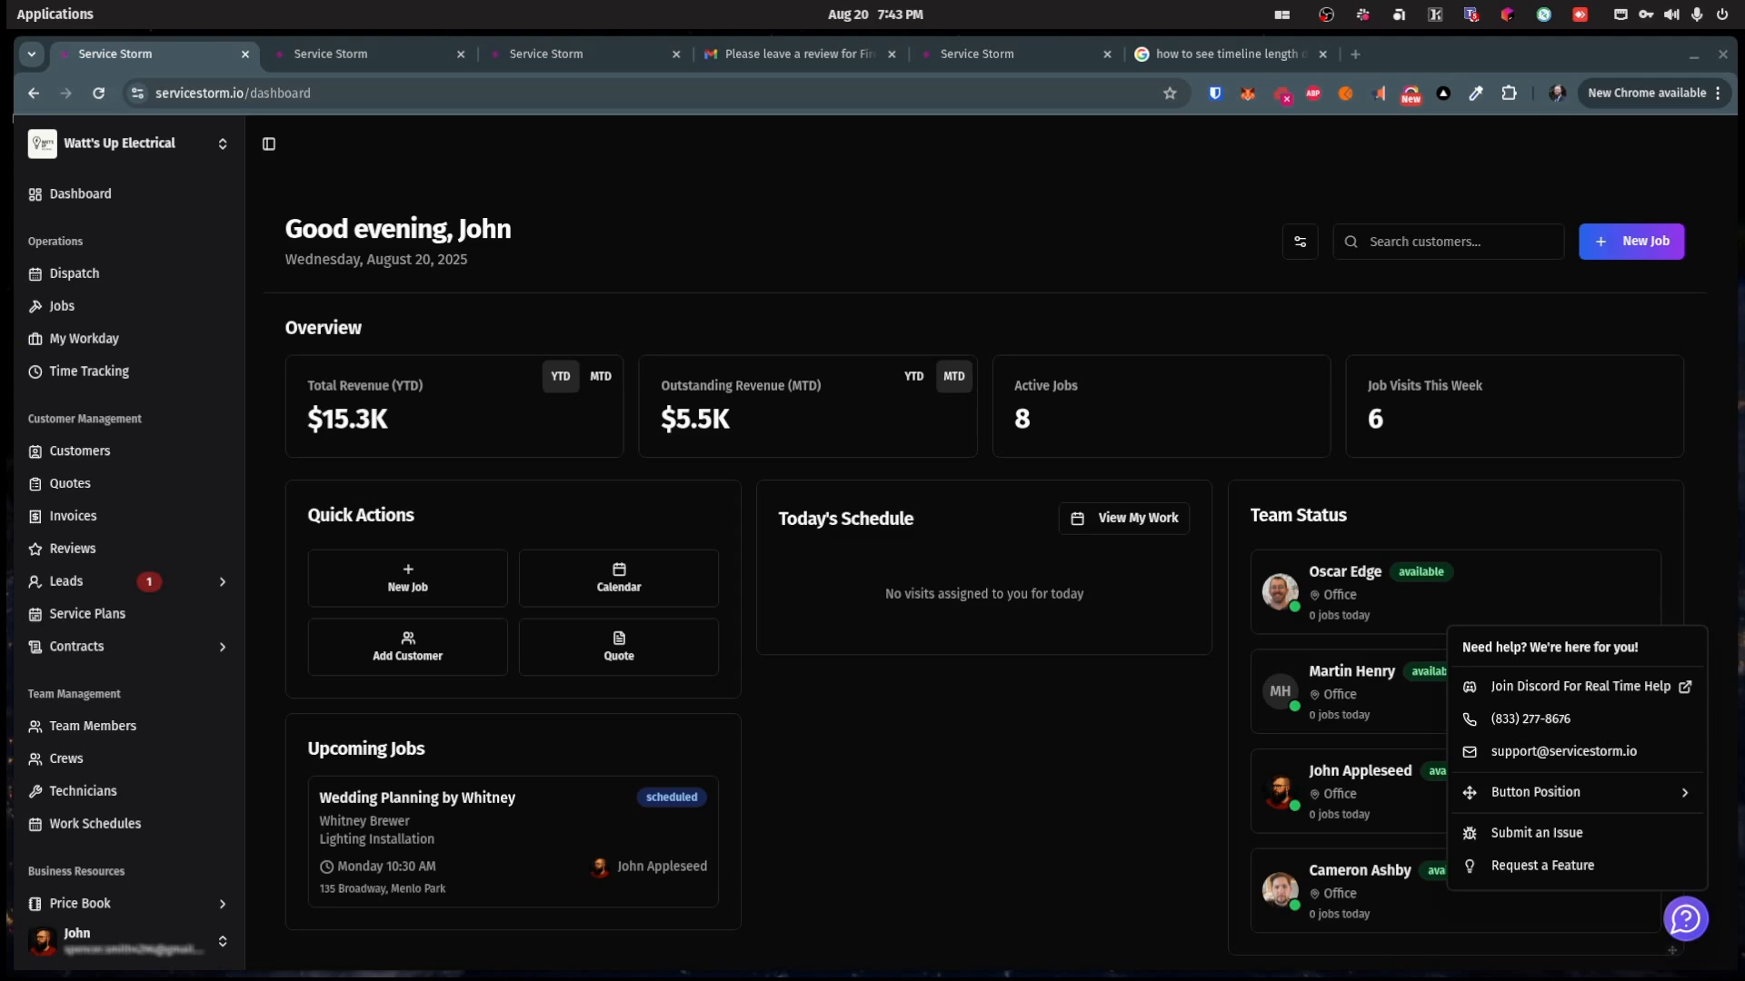
click(904, 827)
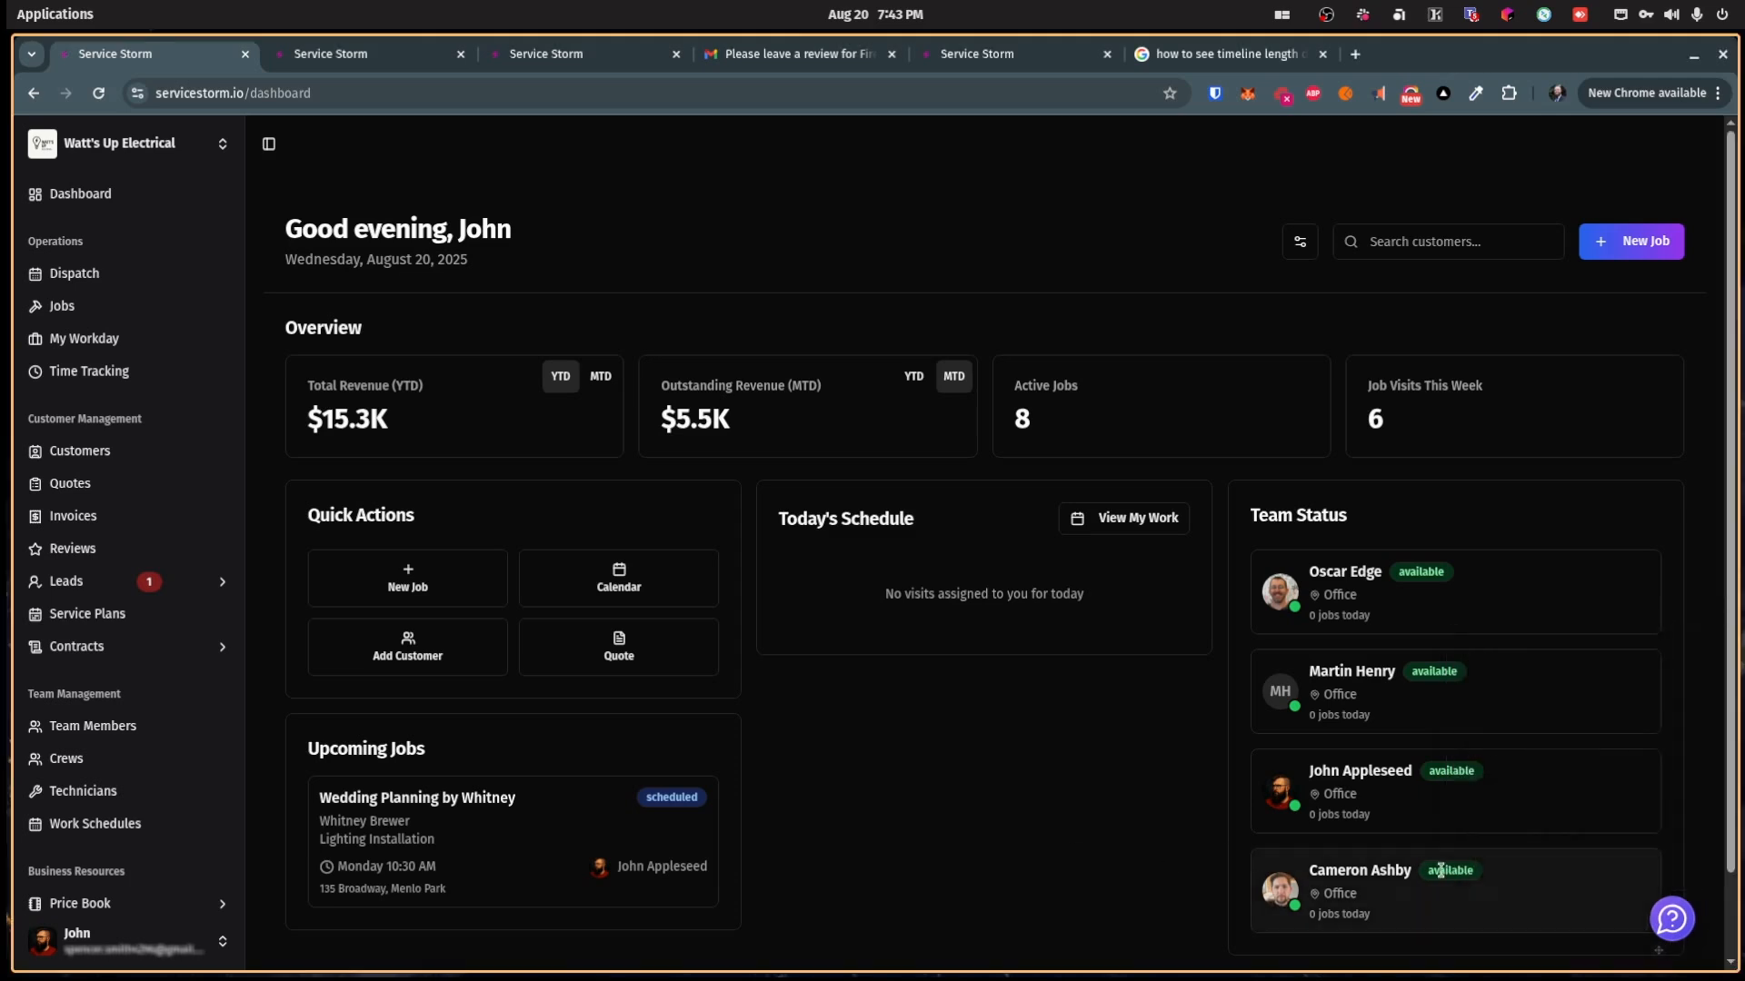
click(1675, 925)
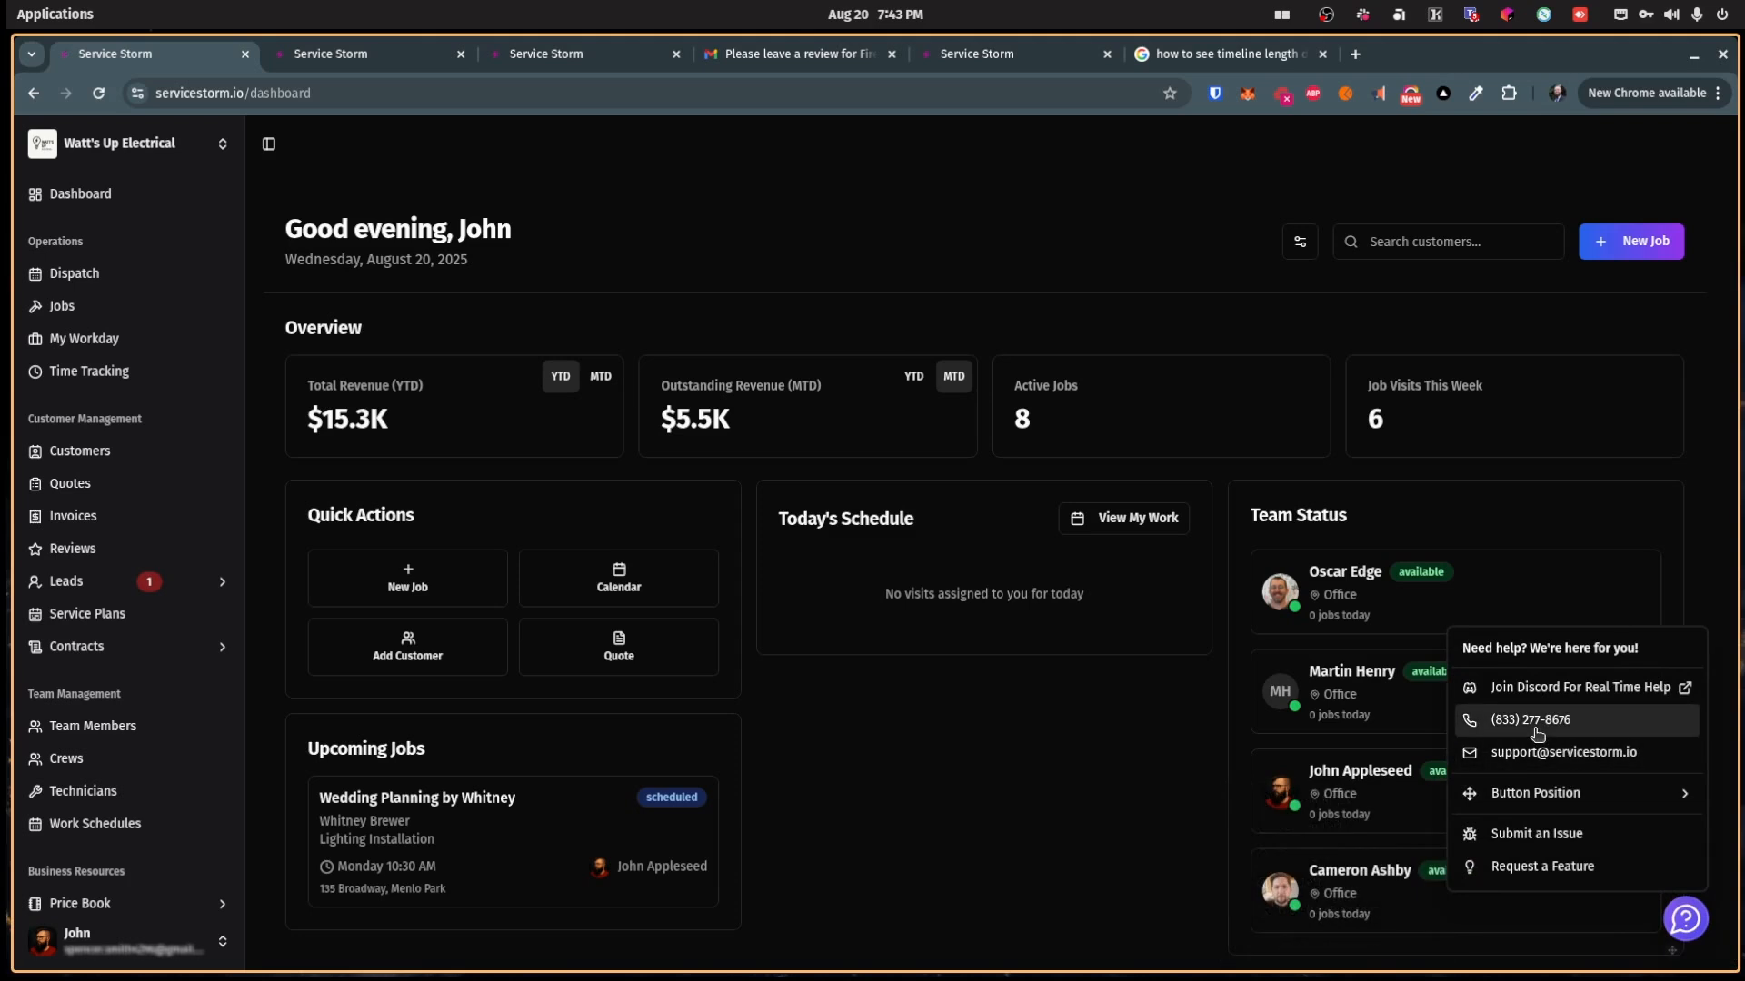